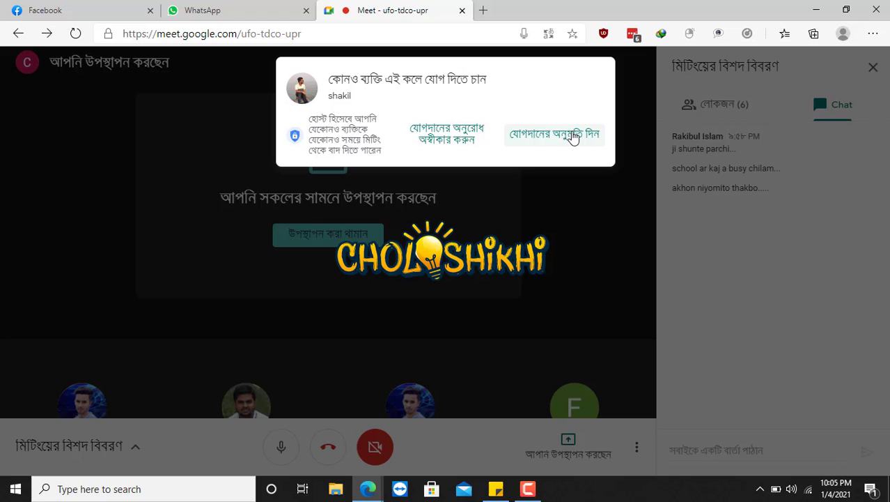
Admit the participant who is waiting to join the Google Meet call
left_click(571, 136)
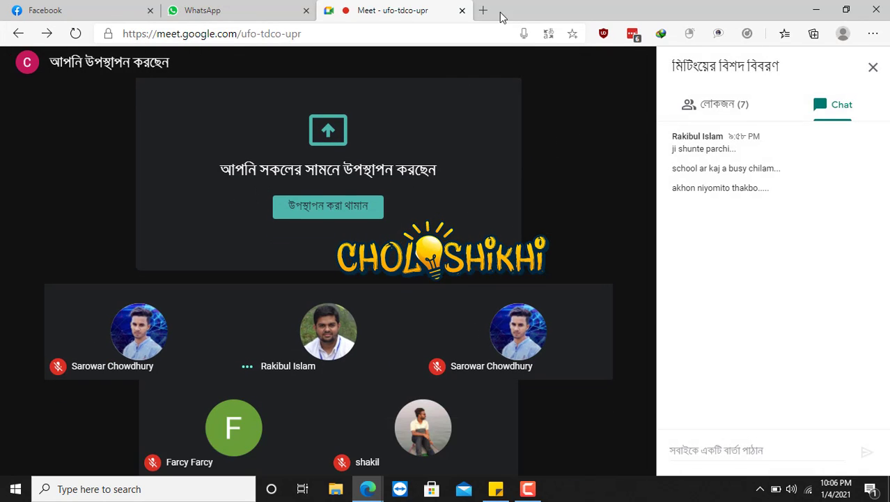
Open lipighor.com in a new browser tab and dismiss the offer to translate the page from Bangla
left_click(484, 11)
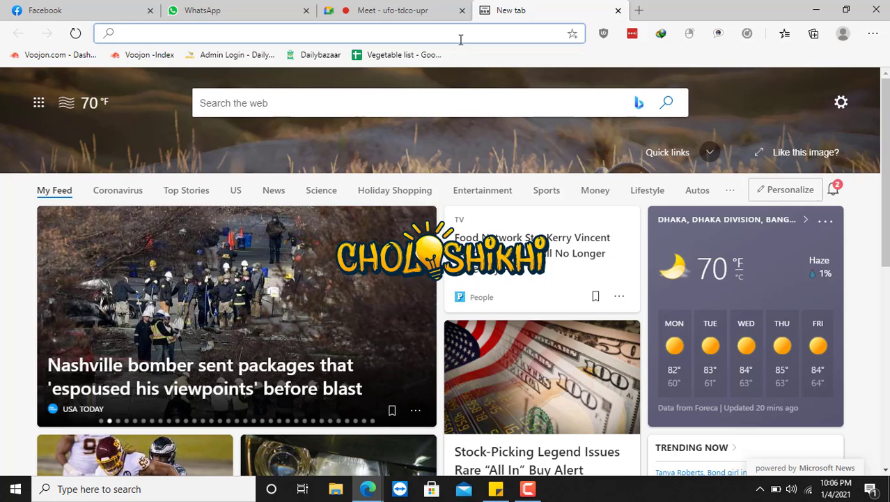
type("li")
key("Return")
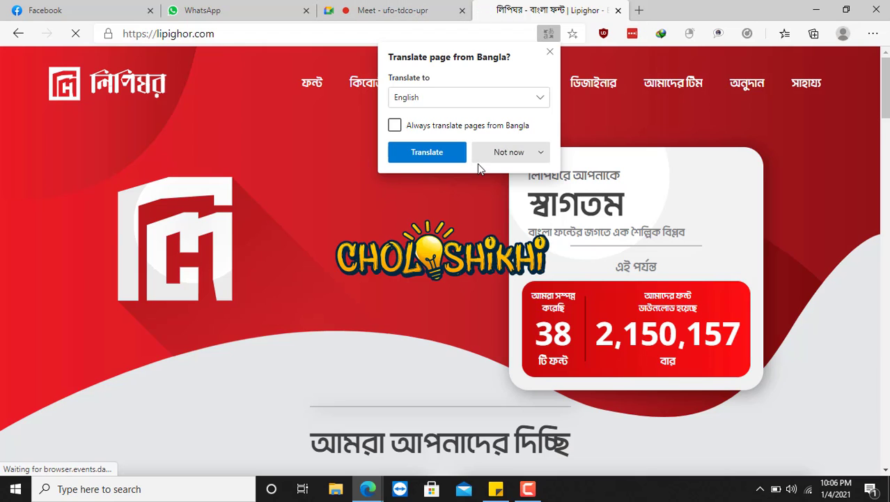
left_click(500, 156)
left_click(514, 177)
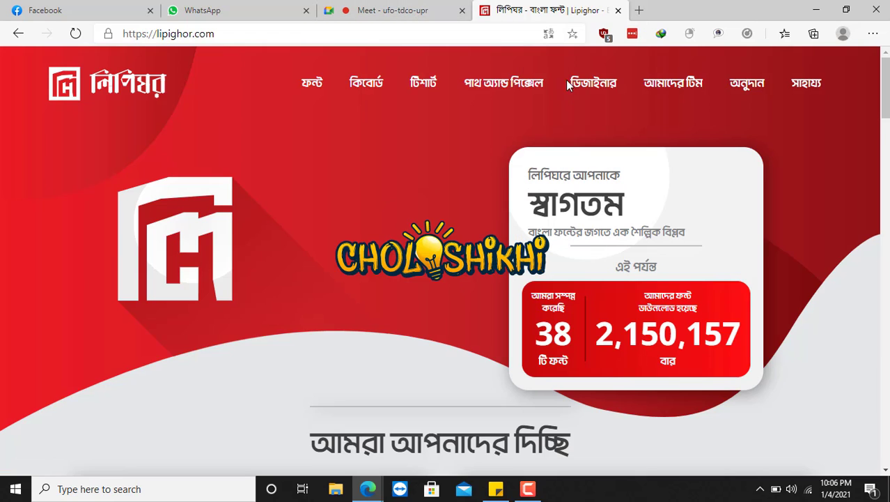
Open Lipighor's free fonts page and look through the Bangla fonts offered there
mouse_move(307, 88)
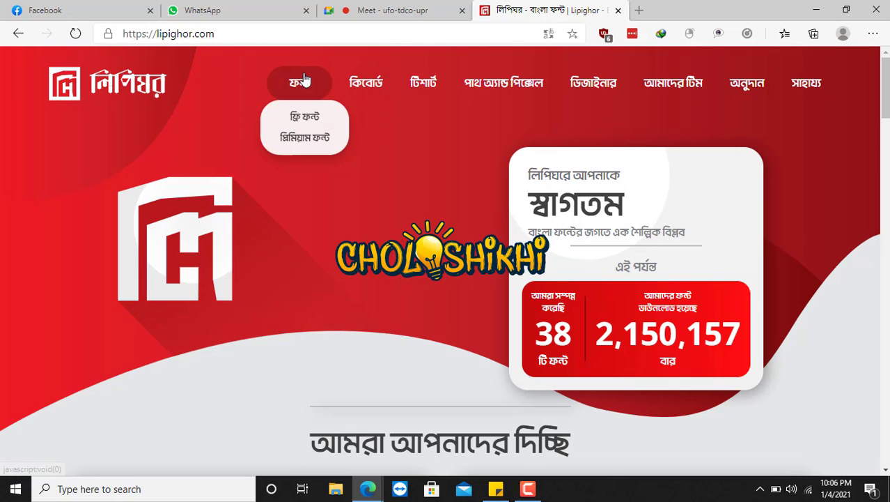
left_click(304, 117)
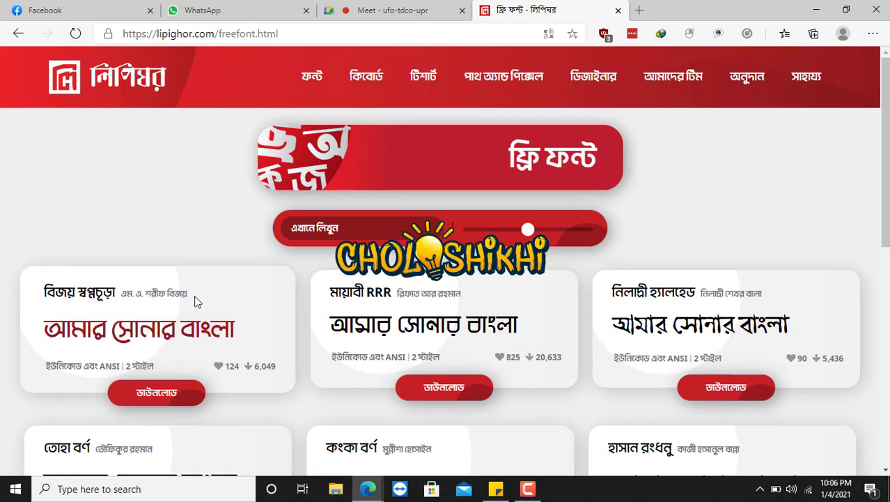
scroll(377, 314, "down", 3)
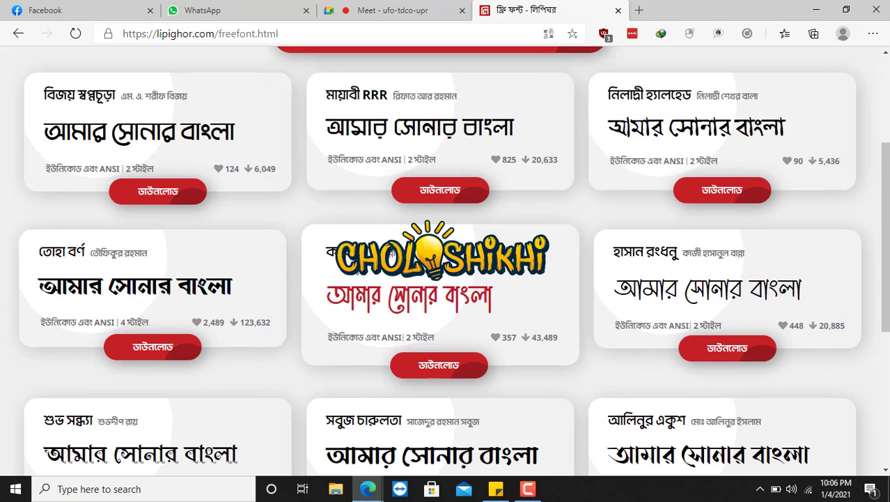
scroll(362, 300, "down", 3)
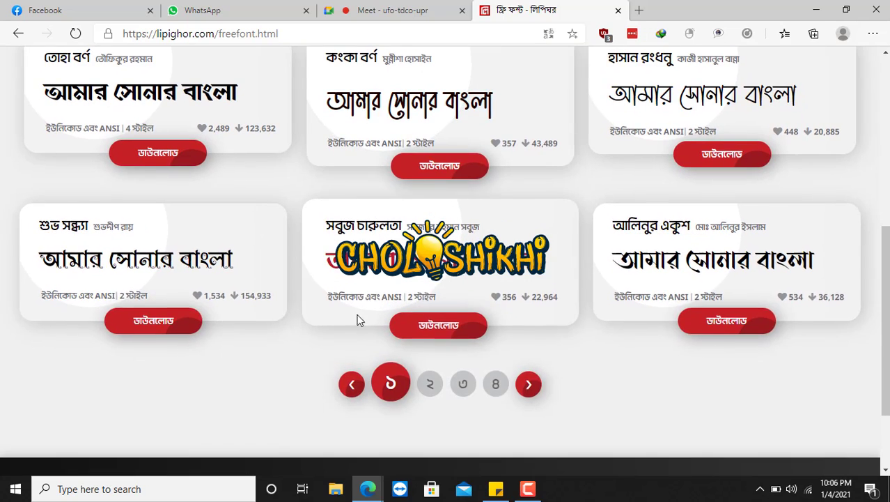
scroll(313, 303, "up", 5)
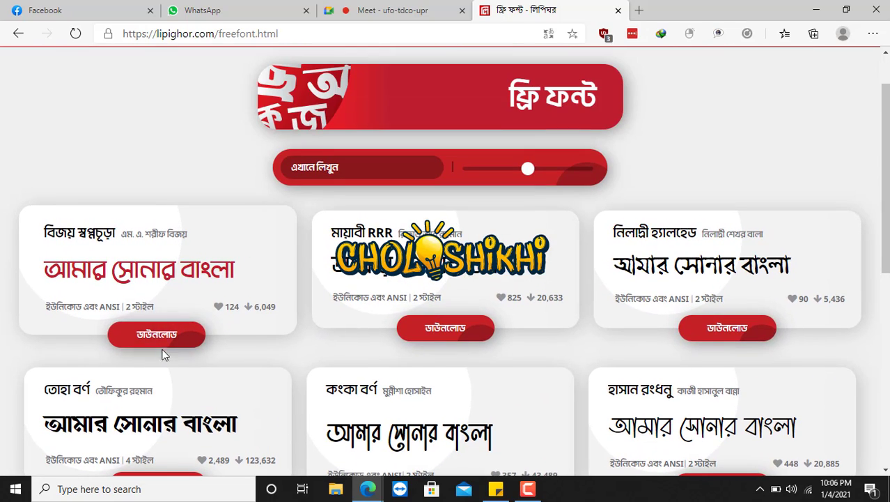
Switch to the Google Meet call to admit another waiting participant, and return to the free fonts page
left_click(398, 10)
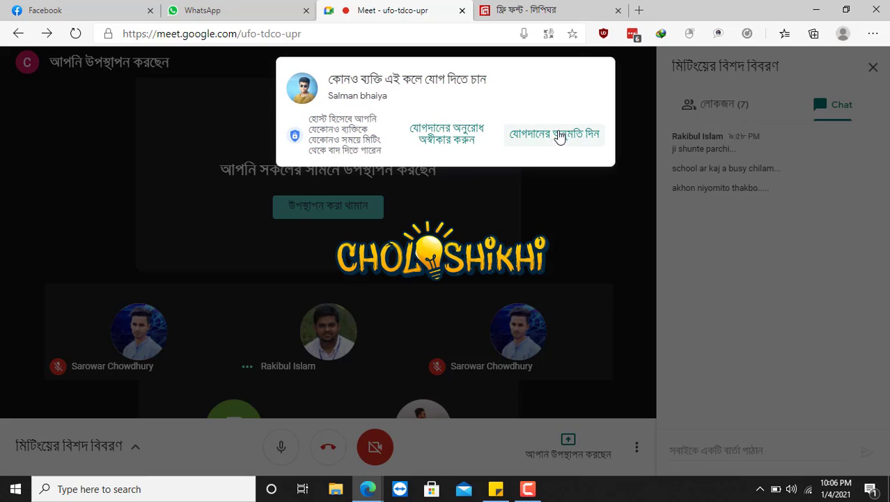
left_click(554, 133)
left_click(527, 10)
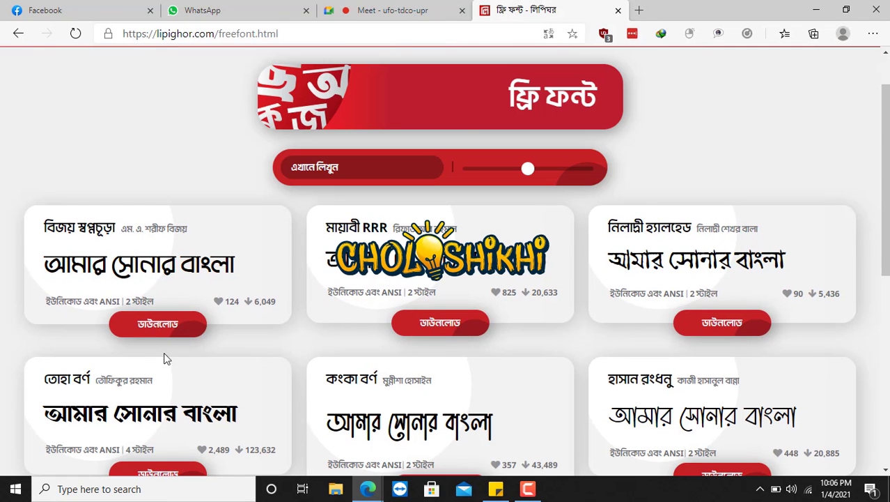
Open the page of the first free font, Bijoy Swapnochura, and request its download
left_click(154, 335)
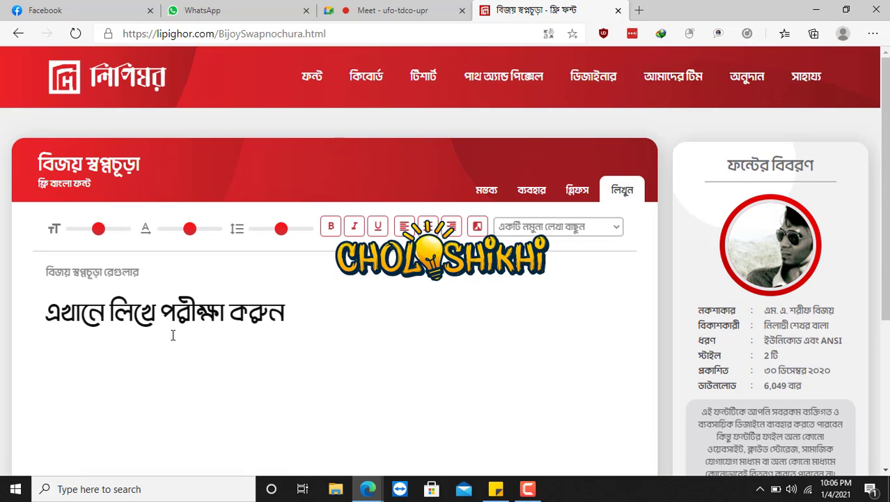
scroll(648, 272, "down", 2)
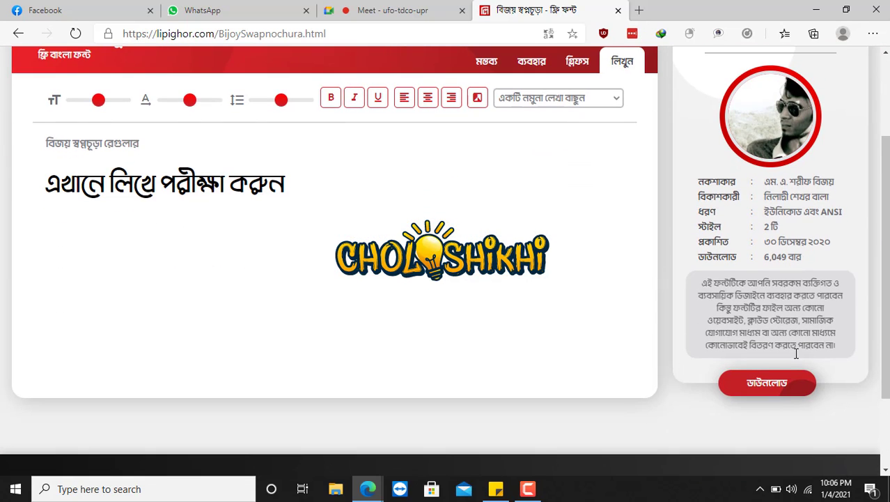
left_click(773, 384)
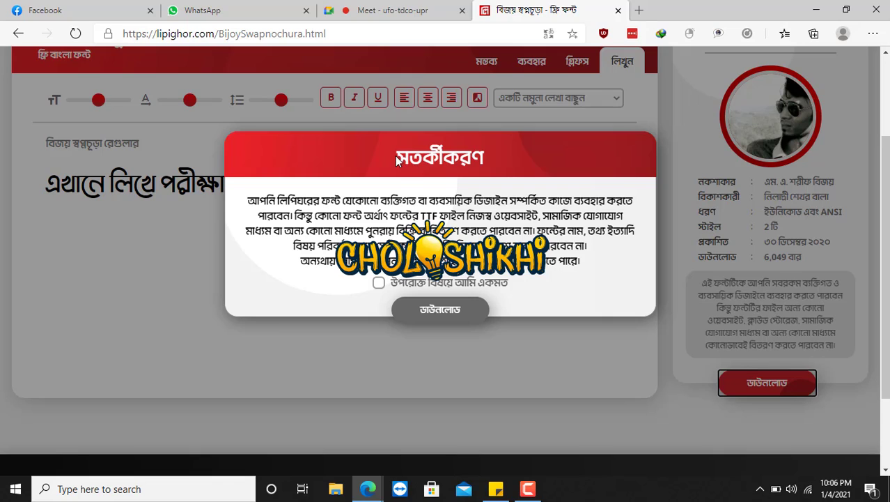
Read the heading and full text of the usage warning shown before the font download
left_click_drag(395, 155, 487, 162)
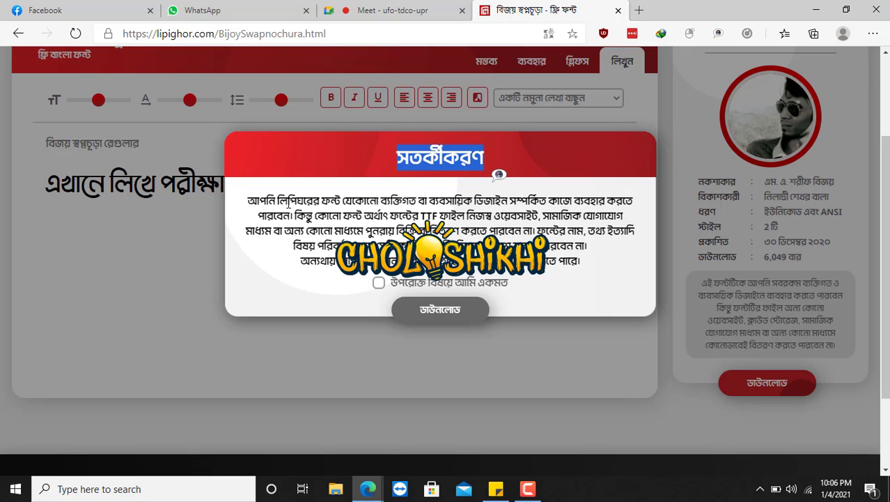
left_click_drag(249, 200, 604, 265)
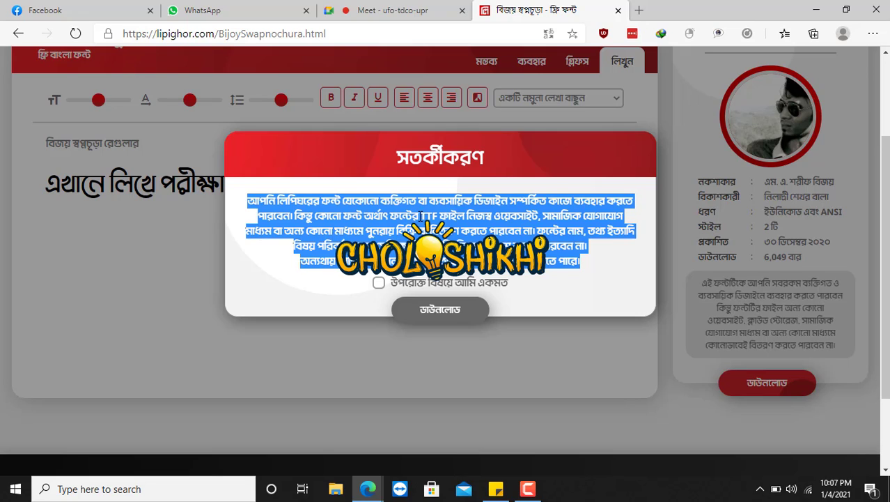
left_click(420, 216)
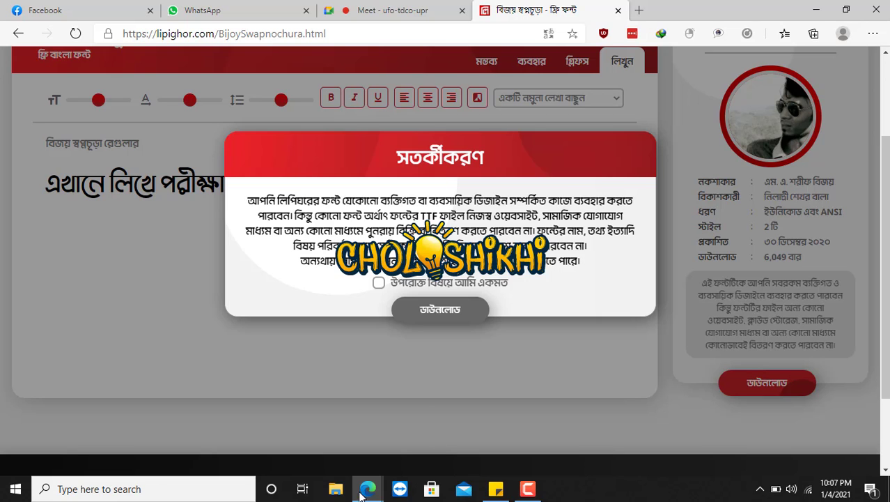
Launch Adobe Illustrator 2019 in the background
left_click(15, 489)
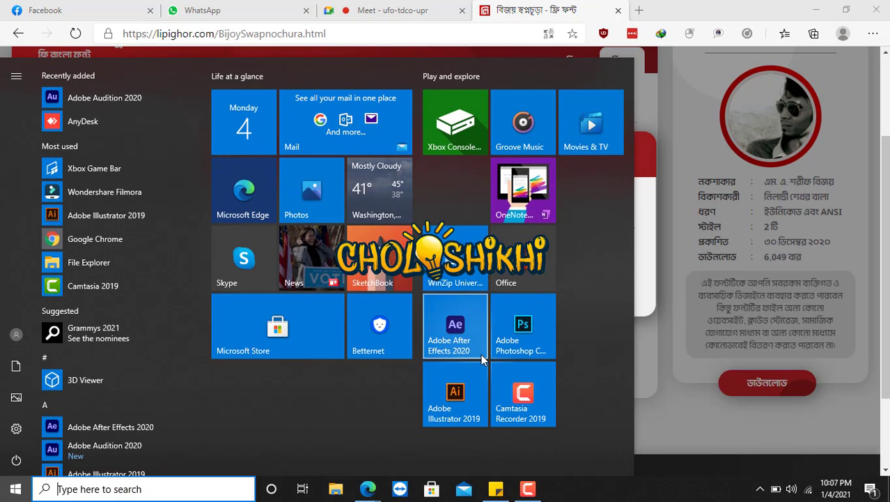
left_click(453, 371)
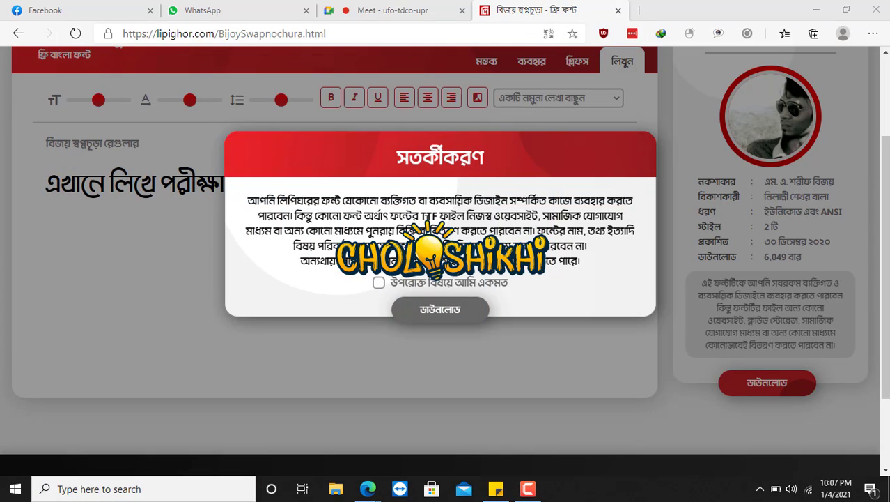
Examine the warning's mention of TTF files and its conditions on using and redistributing the font
double_click(426, 216)
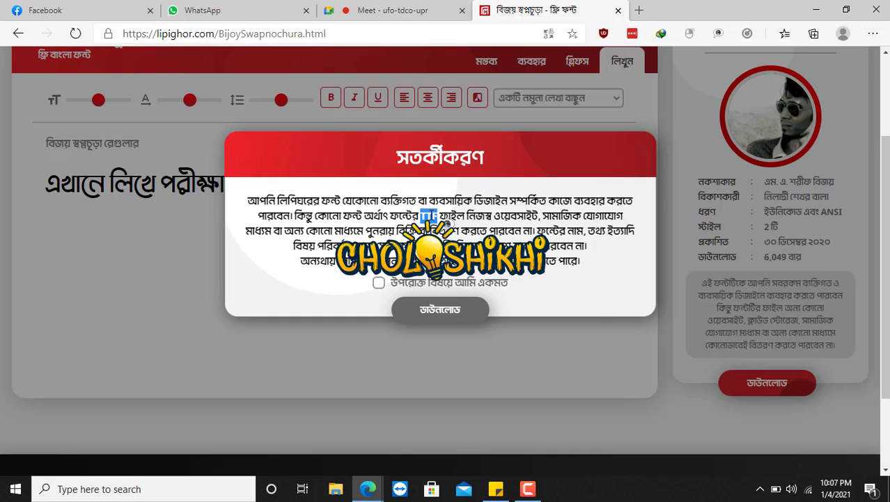
left_click(430, 217)
double_click(432, 216)
left_click_drag(260, 200, 657, 349)
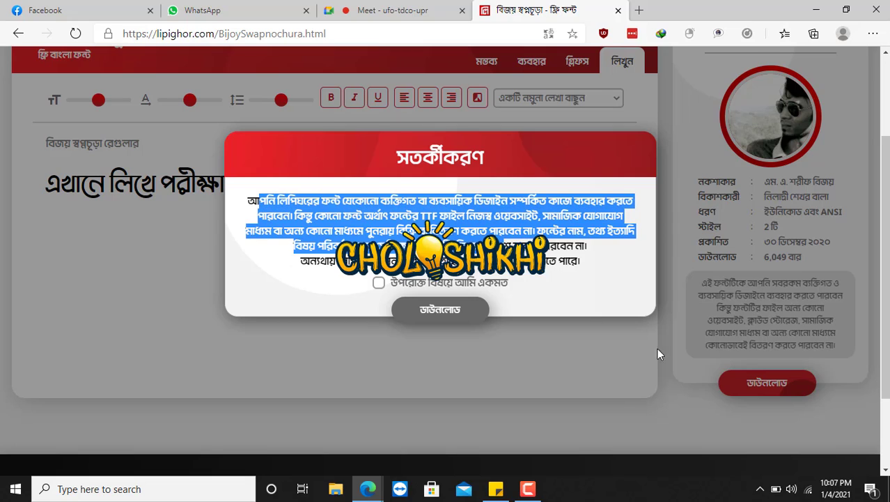
left_click(393, 236)
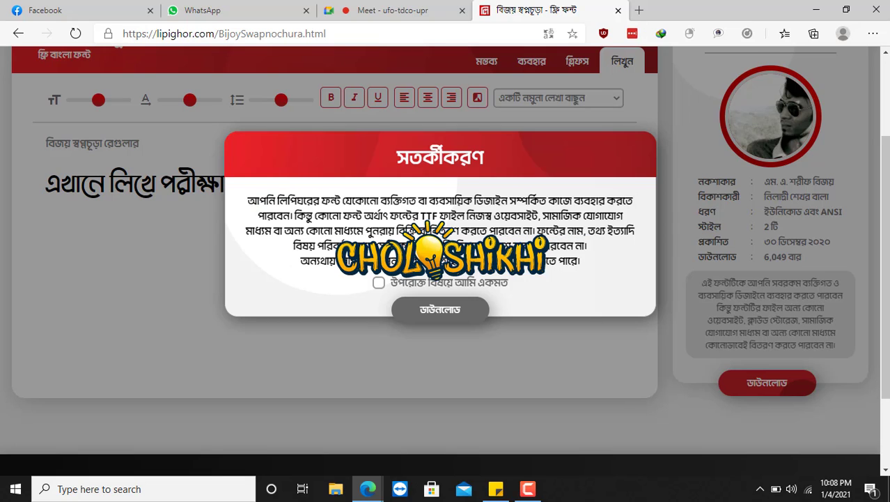
Agree to the usage conditions and download BijoySwapnochura.zip
left_click(379, 283)
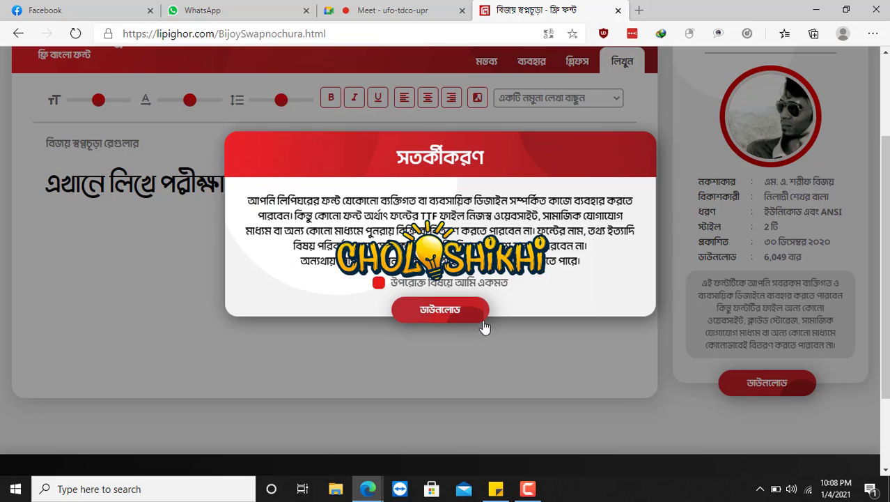
left_click(440, 311)
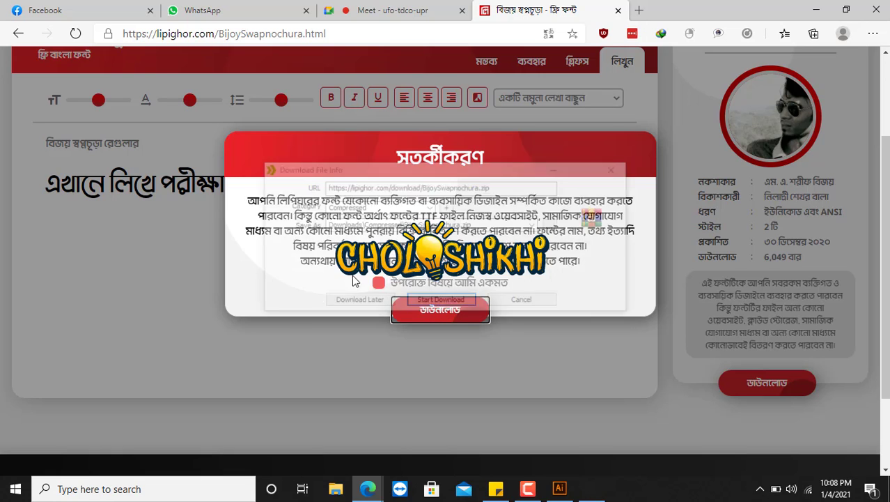
left_click(456, 302)
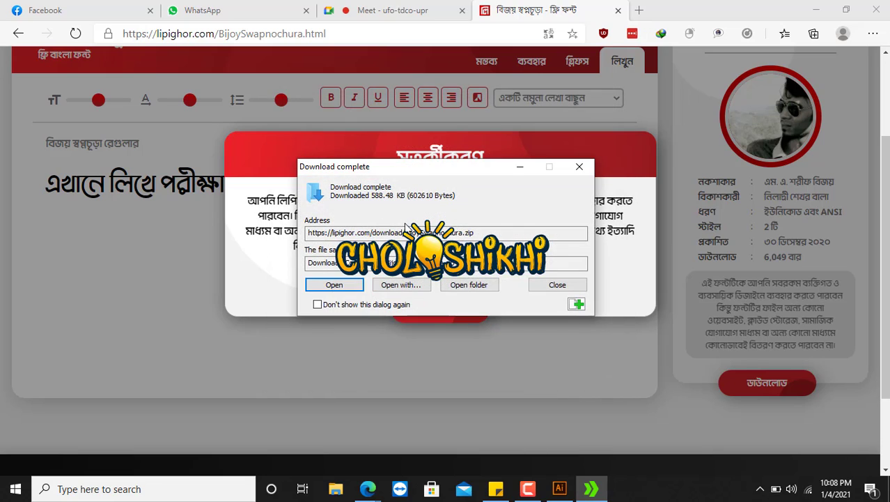
Open the downloaded BijoySwapnochura.zip archive and check the font files in its ANSI V1 folder
left_click(335, 285)
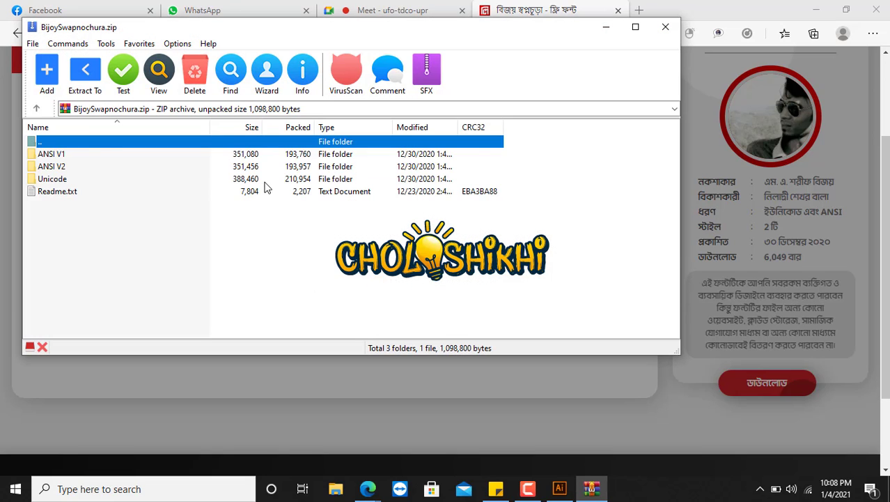
double_click(52, 154)
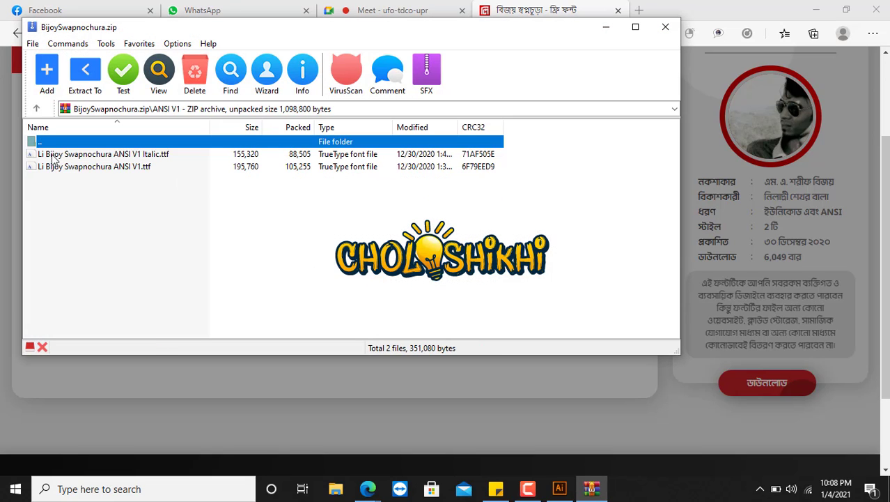
double_click(39, 143)
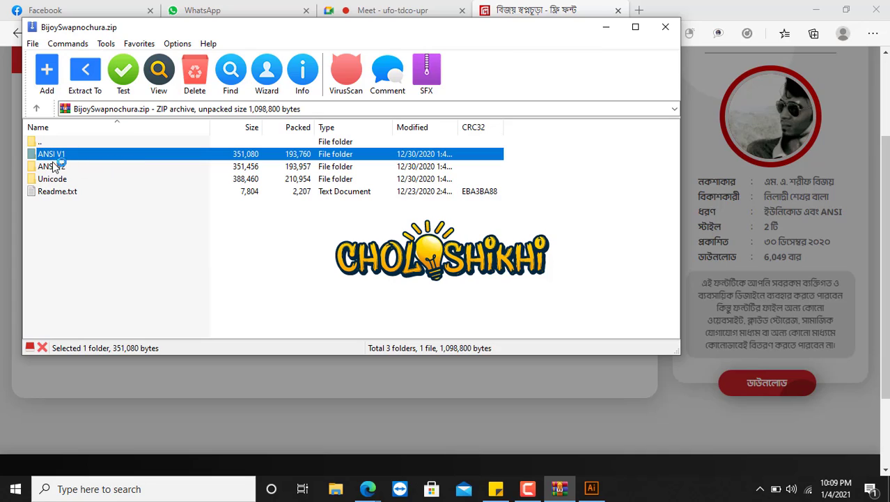
Install the regular font Li Bijoy Swapnochura ANSI V1.ttf from the archive's ANSI V1 folder and close its preview
double_click(49, 154)
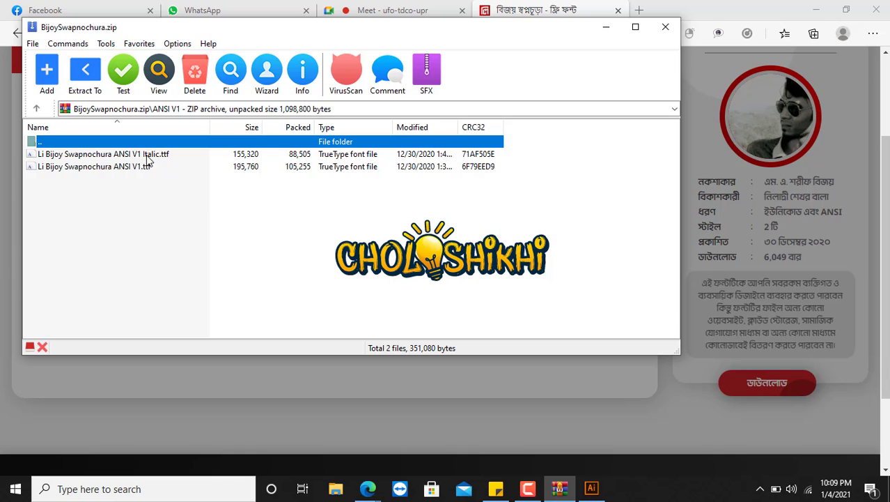
left_click(100, 169)
double_click(230, 166)
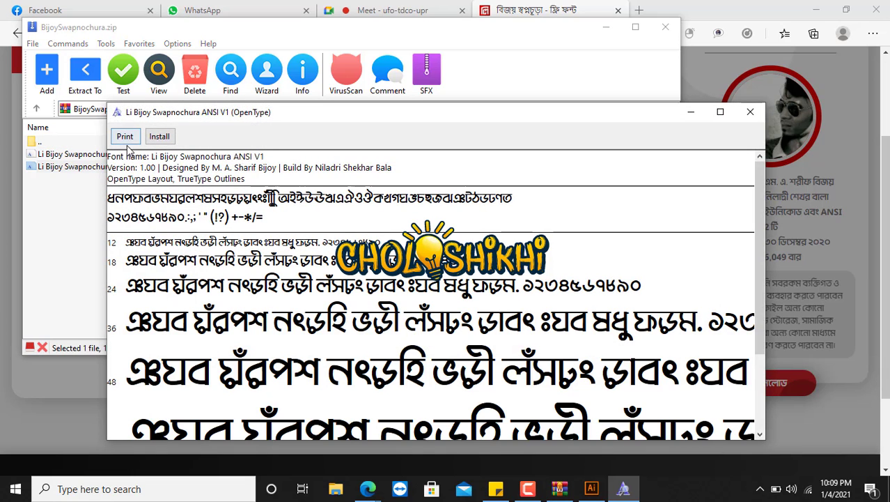
left_click_drag(184, 119, 258, 69)
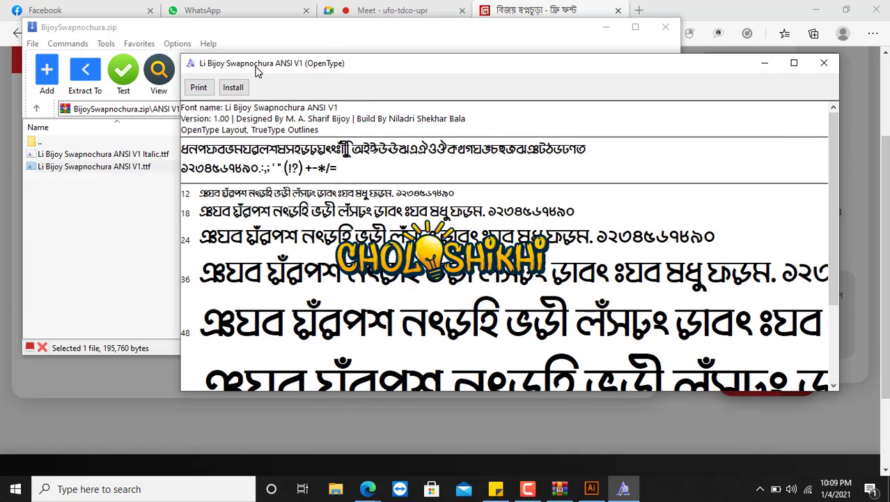
left_click(234, 89)
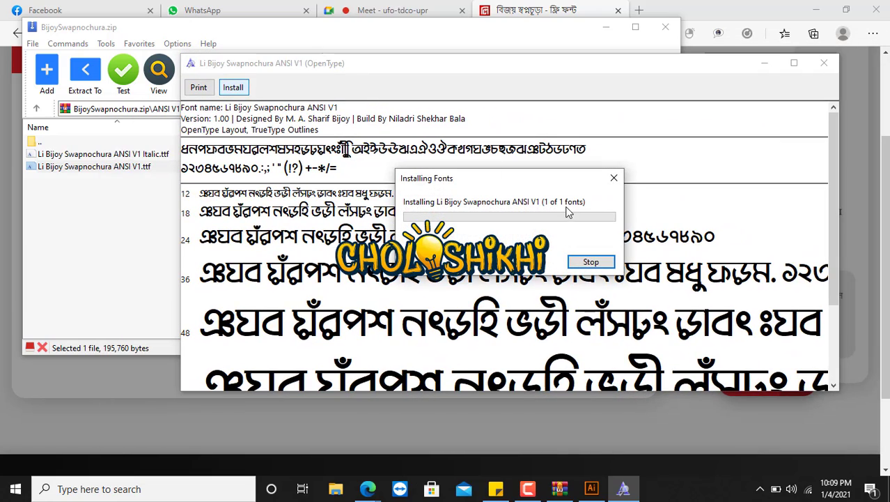
left_click(824, 63)
Install the regular font Li Bijoy Swapnochura Unicode.ttf from the archive's Unicode folder
double_click(42, 142)
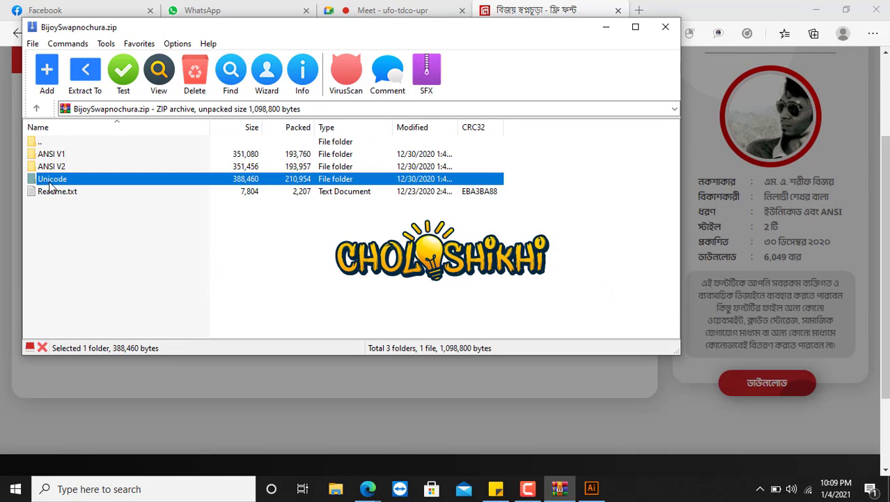
double_click(49, 181)
double_click(94, 167)
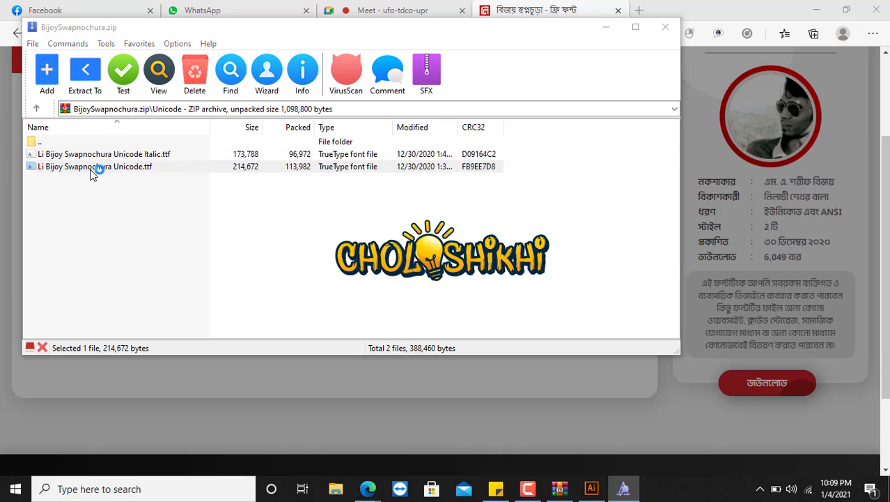
left_click(75, 51)
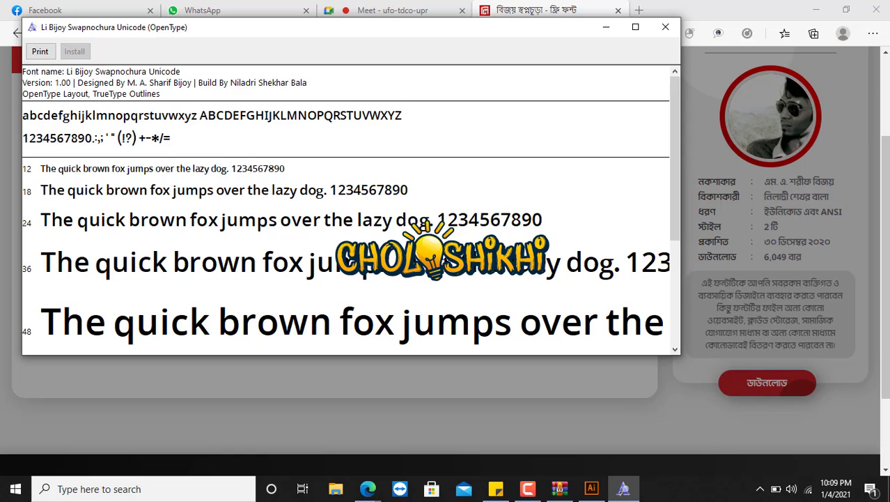
Close the font preview, switch to Illustrator and accept the recovery of its unsaved documents
left_click(664, 28)
left_click(591, 488)
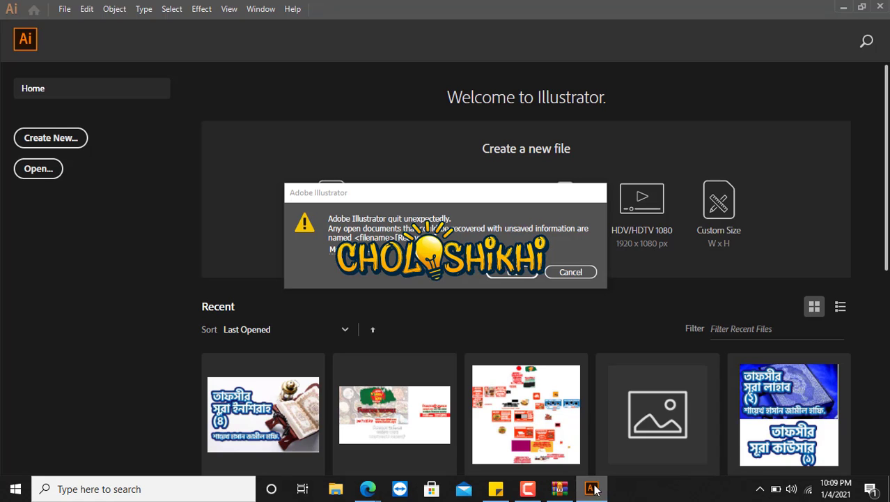
left_click(514, 277)
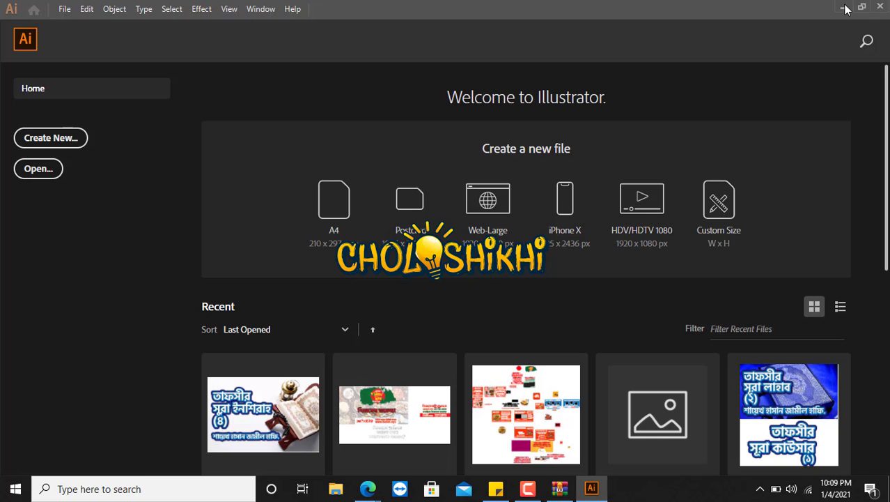
Return to the Lipighor font page in Edge and examine the warning text about using and redistributing the font
mouse_move(368, 490)
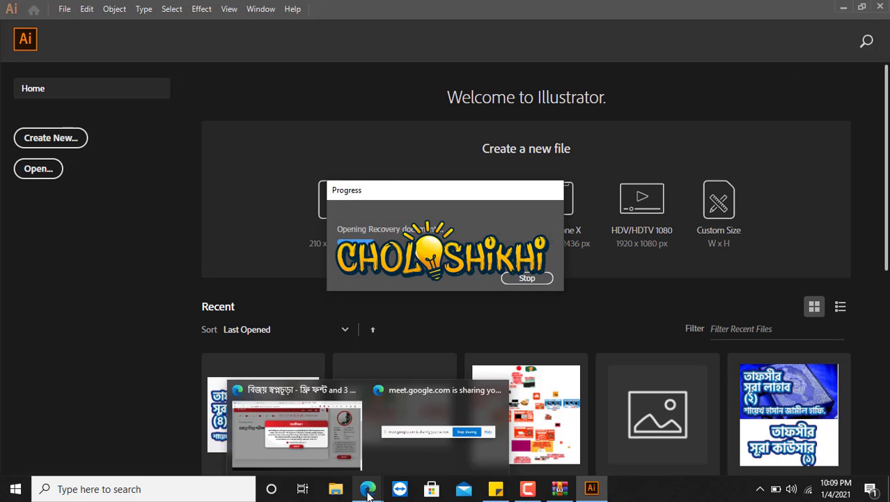
left_click(337, 441)
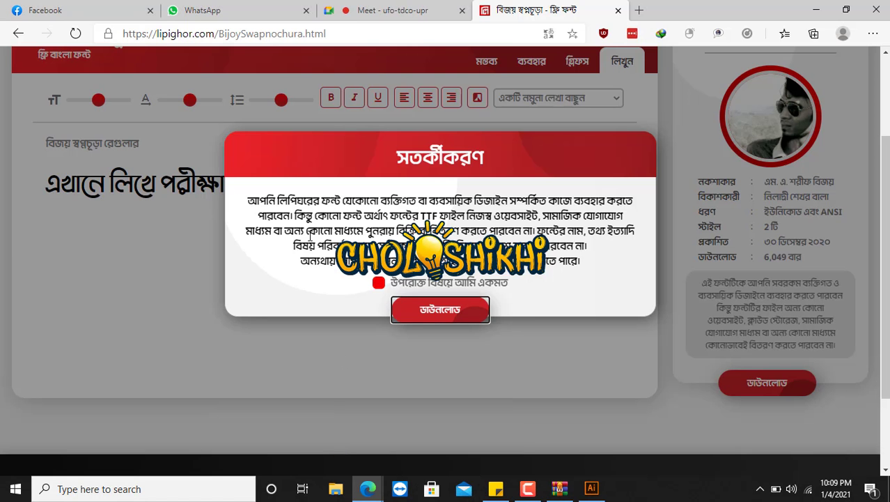
left_click_drag(411, 231, 258, 214)
left_click_drag(382, 200, 580, 254)
left_click(249, 202)
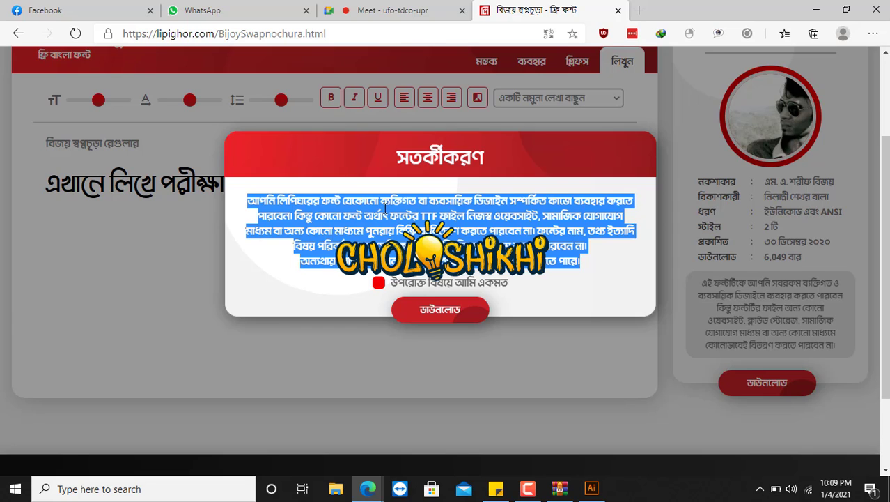
left_click(420, 221)
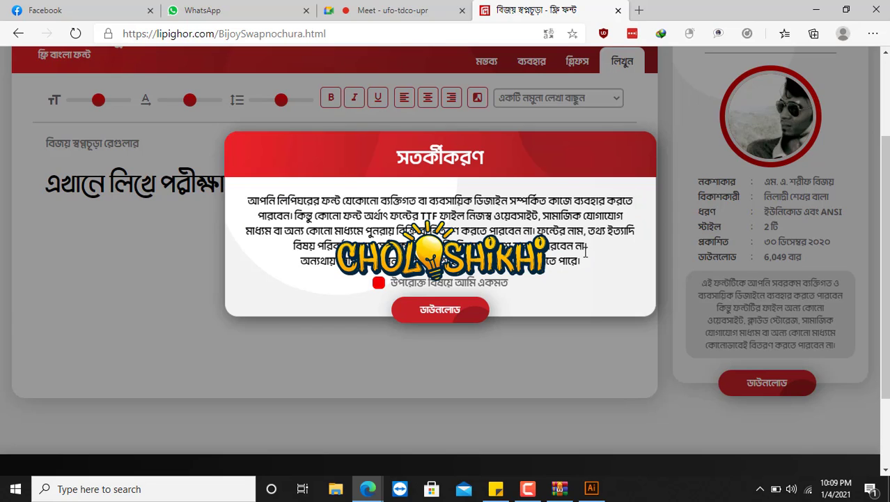
left_click_drag(585, 263, 248, 201)
left_click(505, 213)
left_click_drag(578, 262, 254, 199)
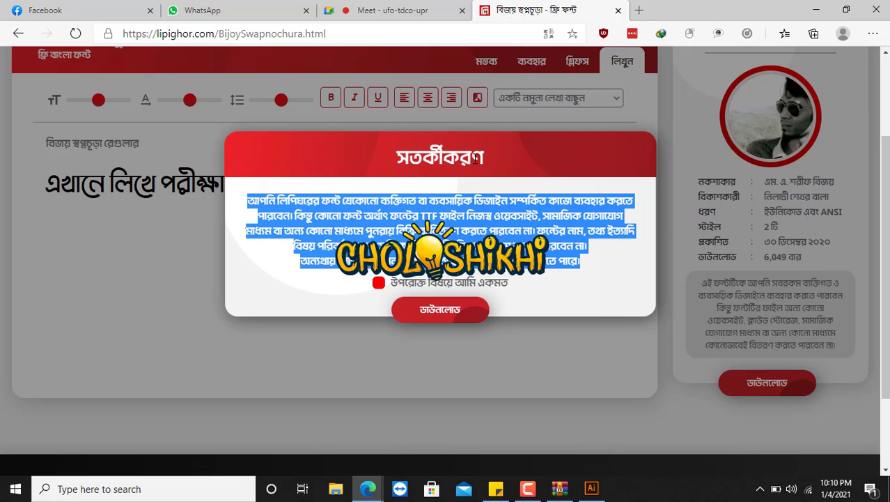
Search the web for okkhor 52 and open the Okkhor 52 free Bangla fonts site
left_click(238, 35)
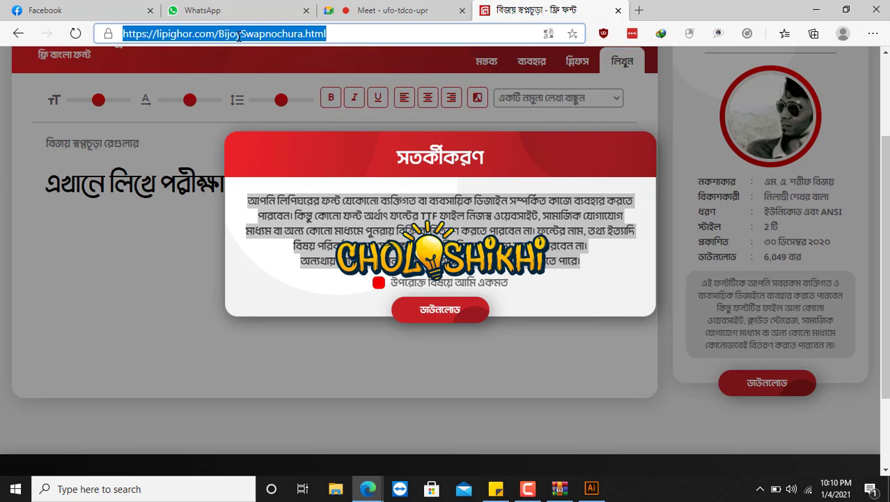
type("okkhor 52")
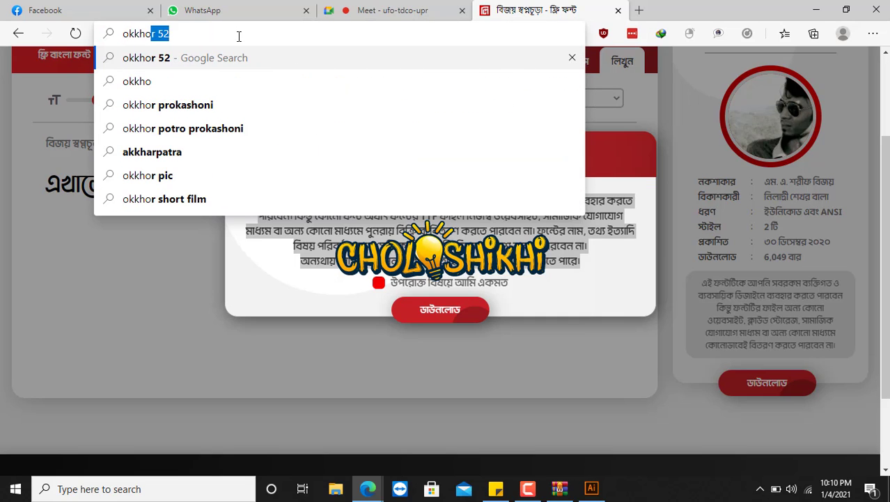
key("Return")
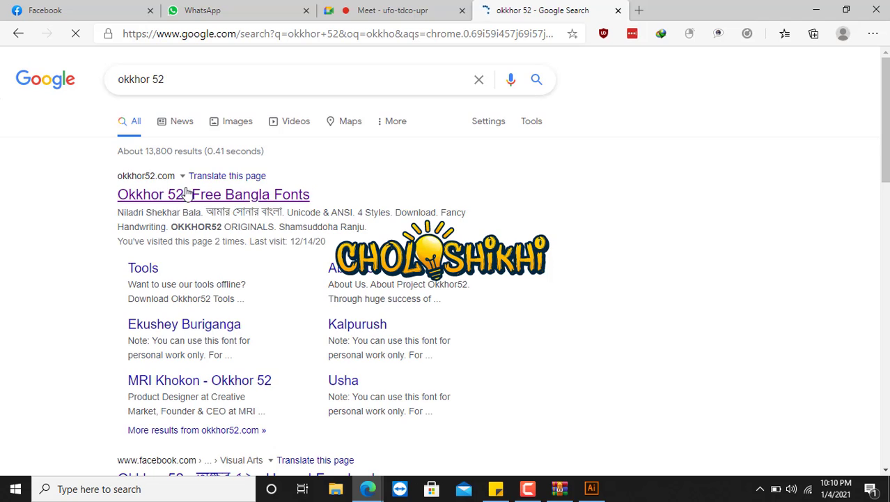
left_click(173, 195)
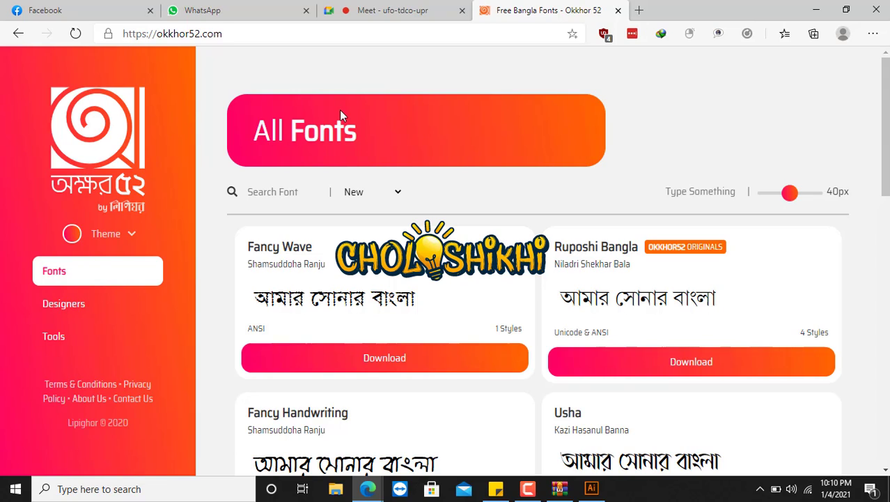
Check the Google Meet chat, and look through the first page of fonts on Okkhor 52
left_click(379, 10)
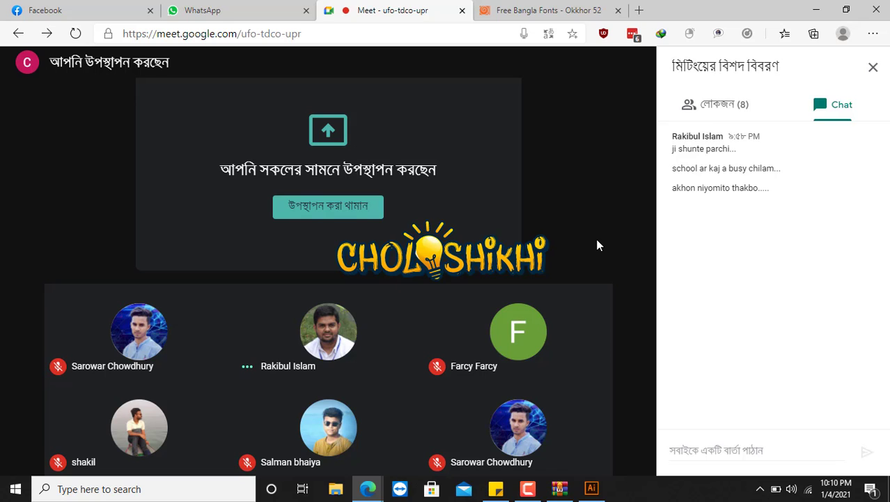
left_click(535, 8)
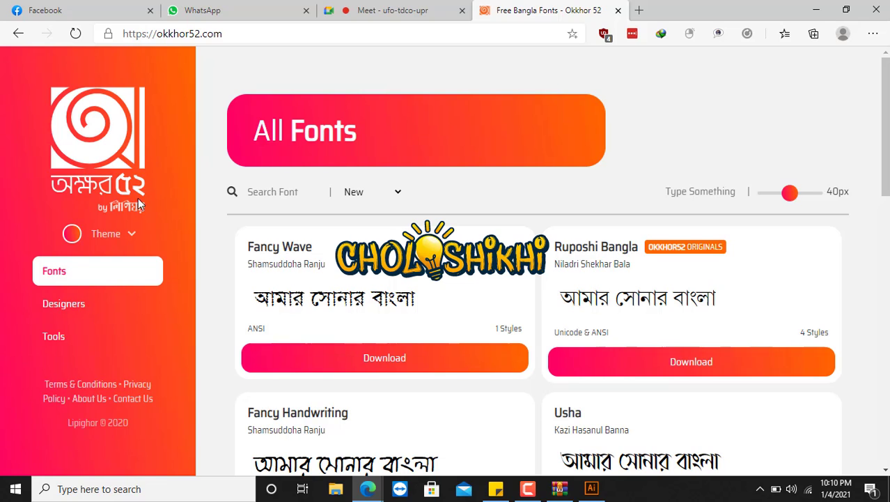
scroll(397, 219, "down", 5)
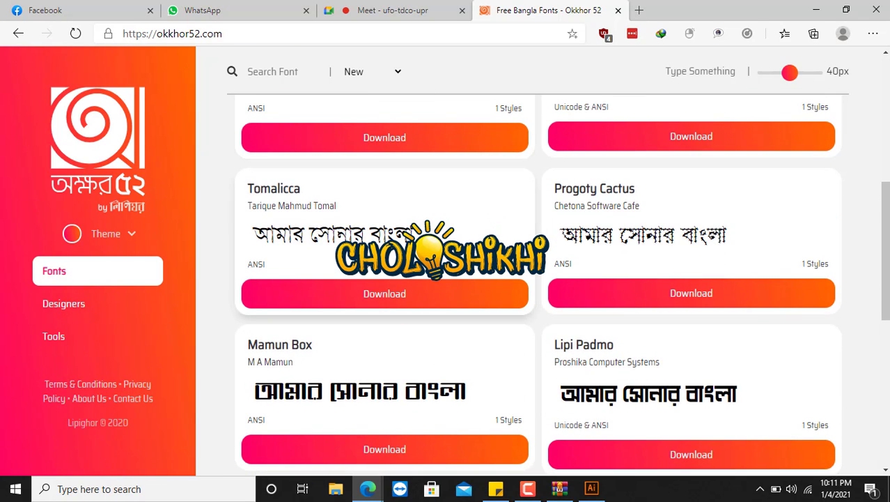
scroll(351, 317, "down", 2)
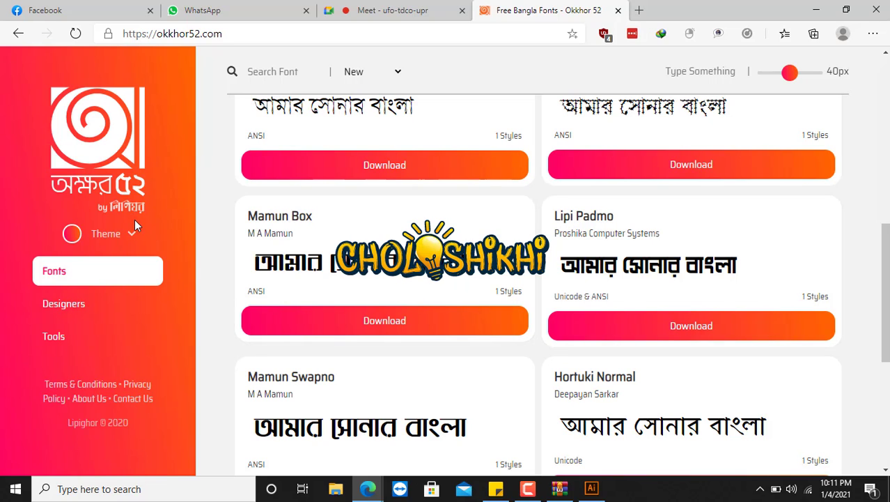
scroll(229, 259, "down", 5)
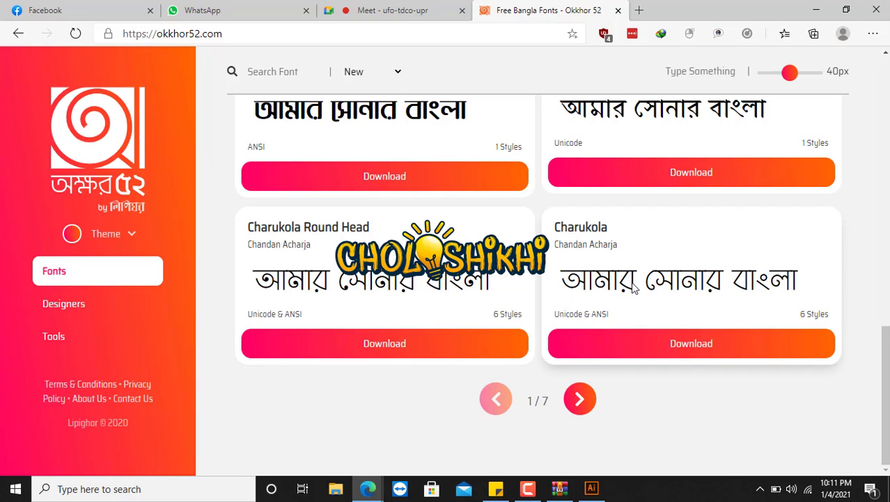
scroll(333, 269, "up", 2)
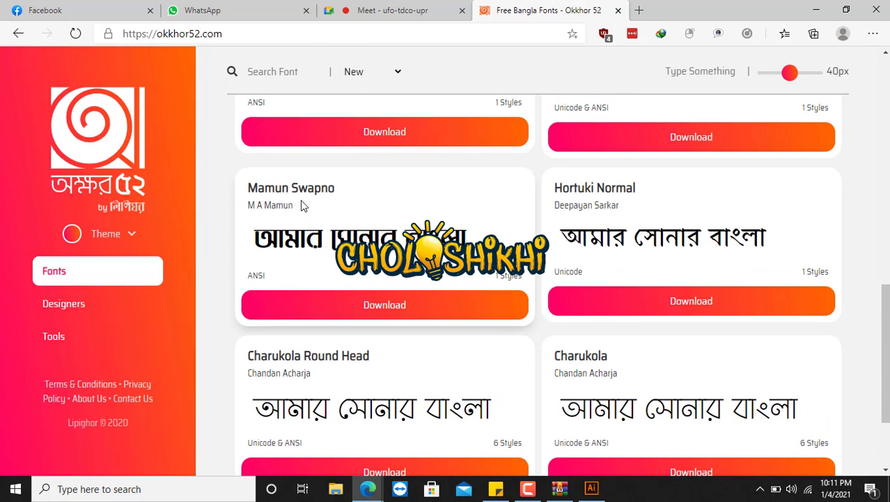
scroll(702, 273, "up", 8)
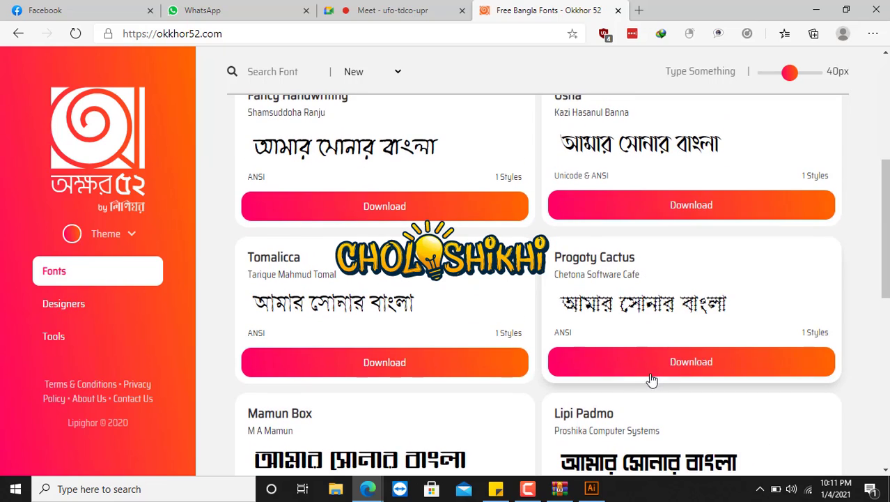
scroll(585, 239, "up", 3)
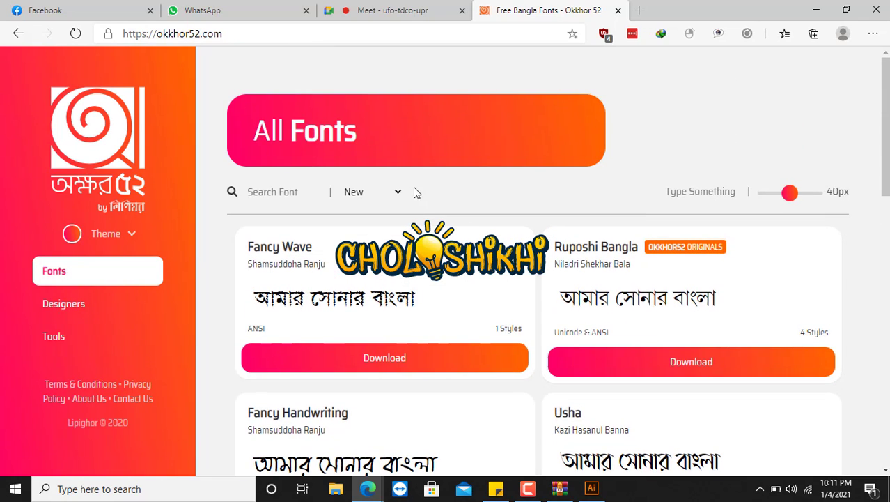
Search the web for fontbd and open the FontBD site
left_click(244, 32)
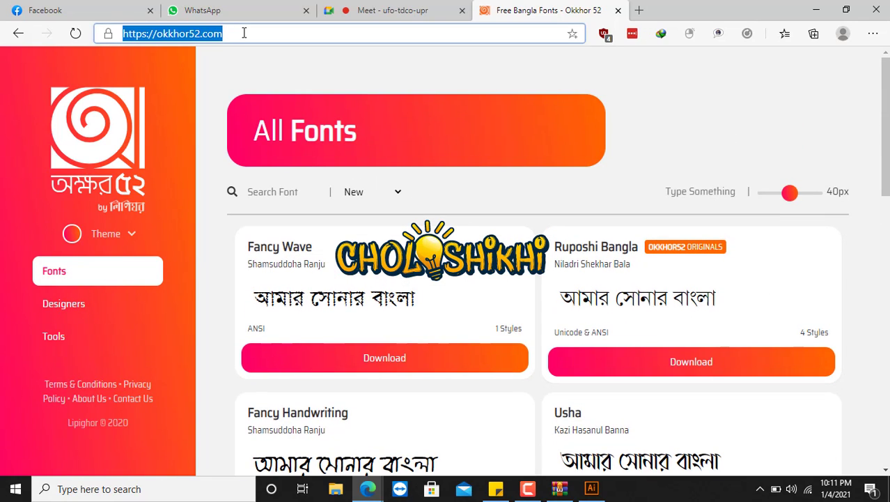
type("font")
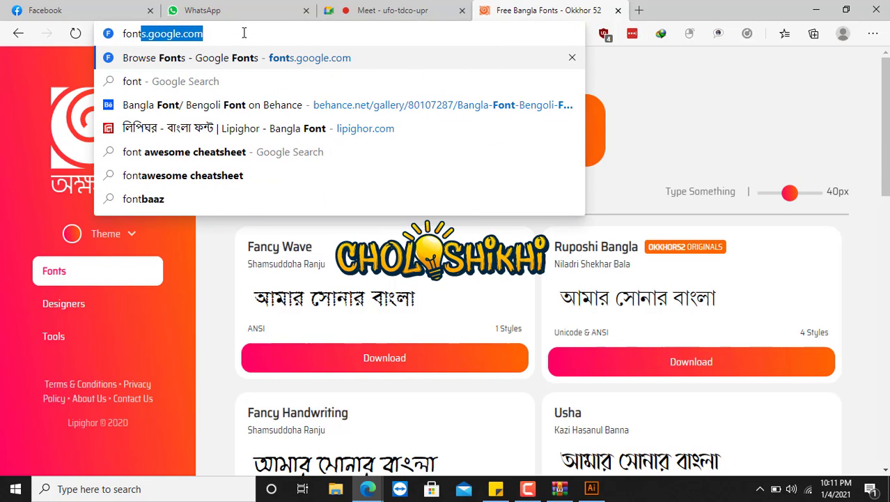
type("bd")
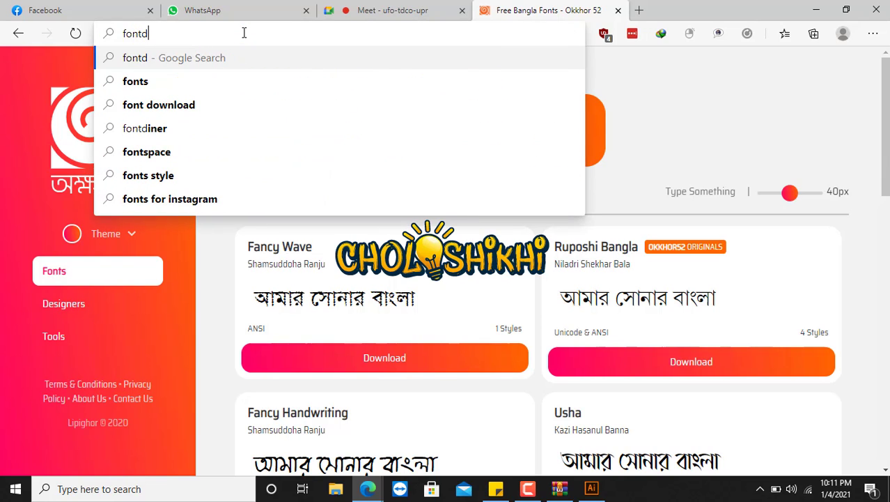
key("Return")
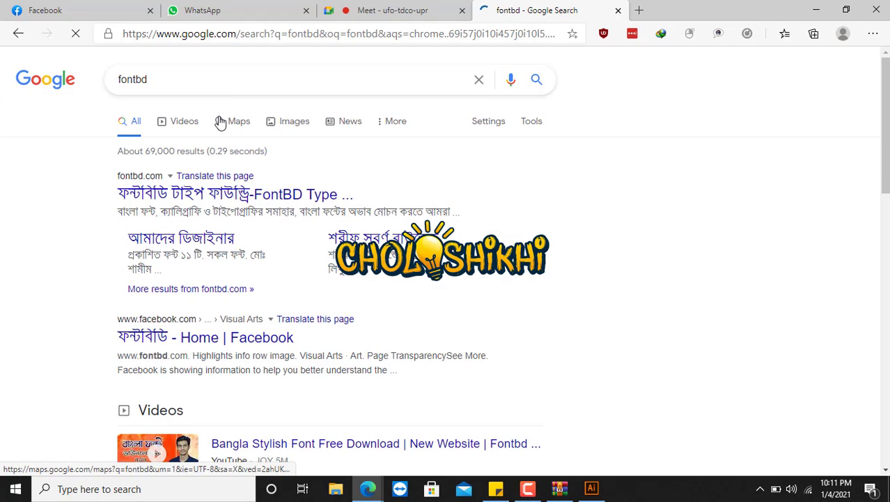
left_click(142, 193)
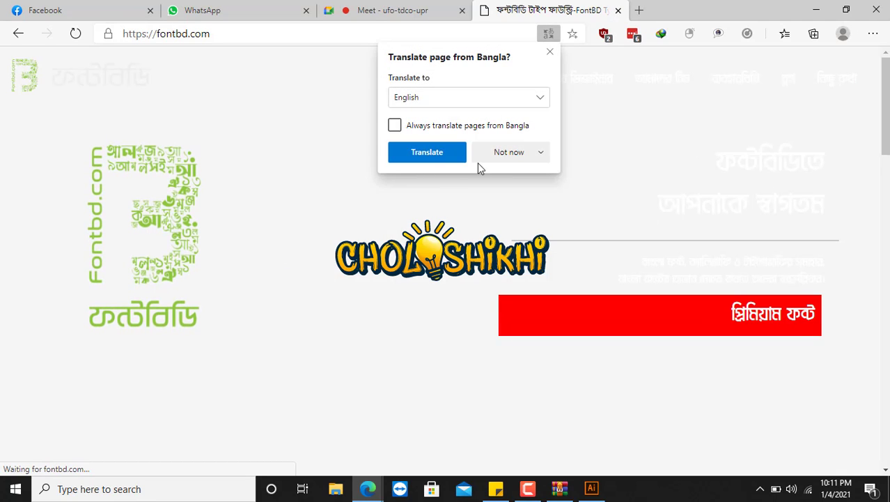
Decline the page translation and open FontBD's list of free fonts
left_click(503, 154)
left_click(513, 178)
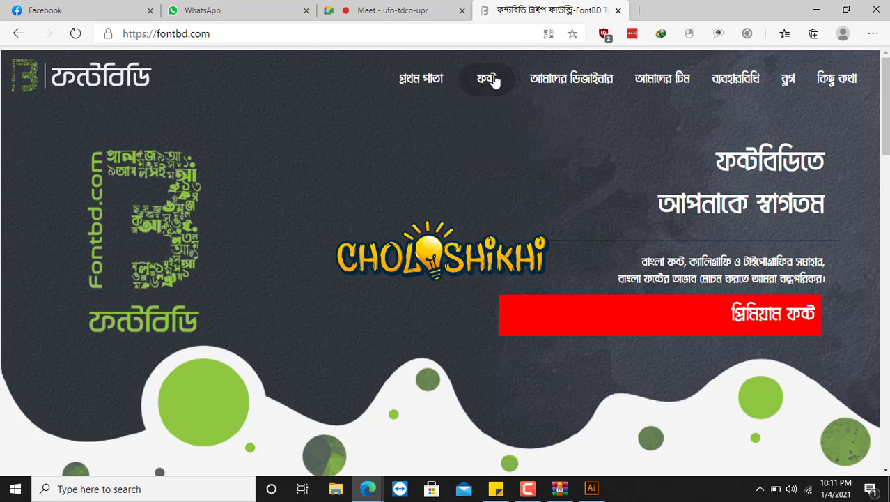
mouse_move(491, 81)
left_click(482, 118)
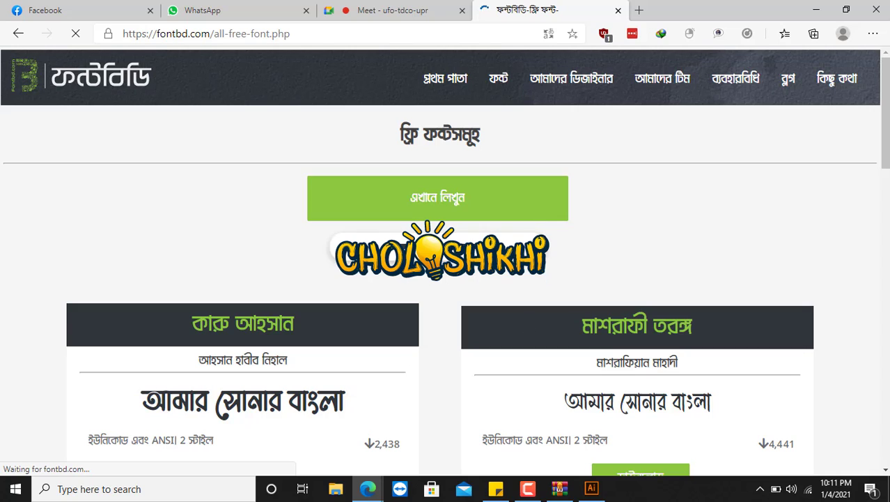
Find the font কারু আহসান in the free font list and open its download page
scroll(420, 301, "down", 2)
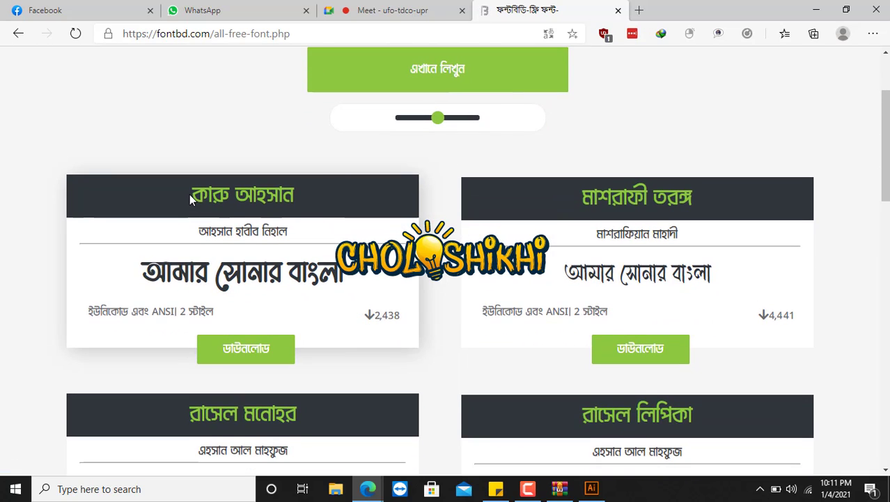
left_click_drag(192, 200, 267, 202)
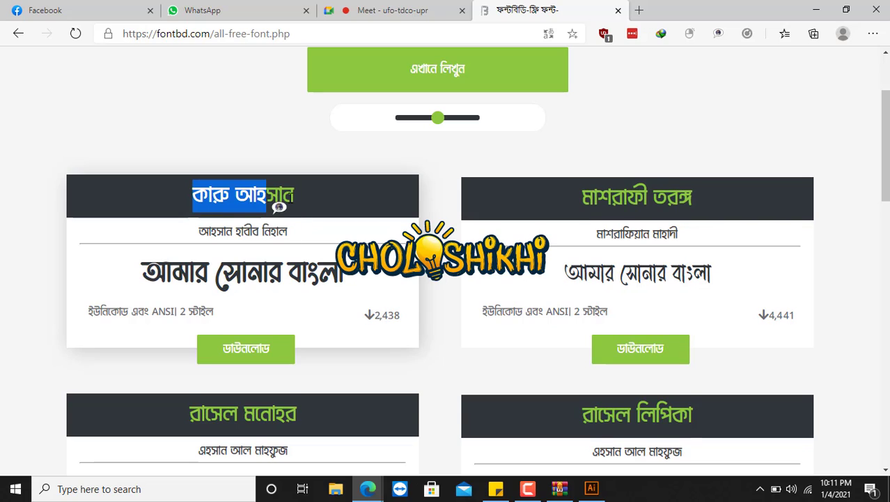
left_click(279, 206)
left_click(271, 329)
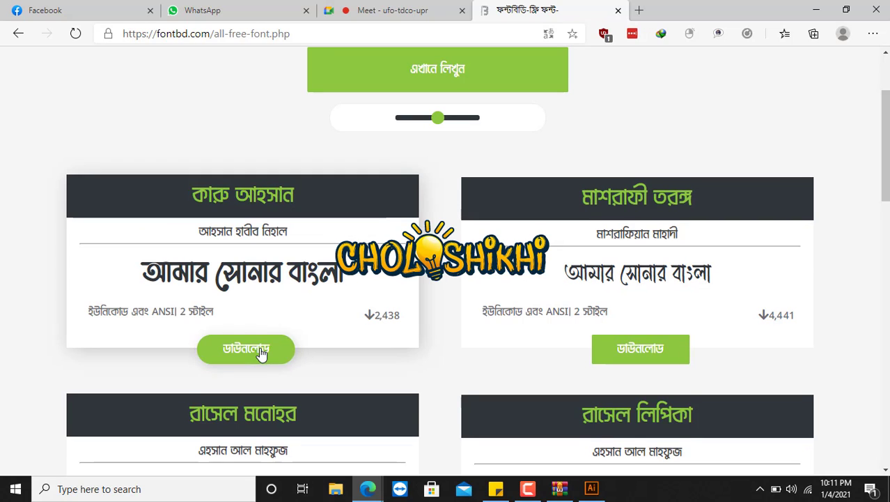
left_click(258, 348)
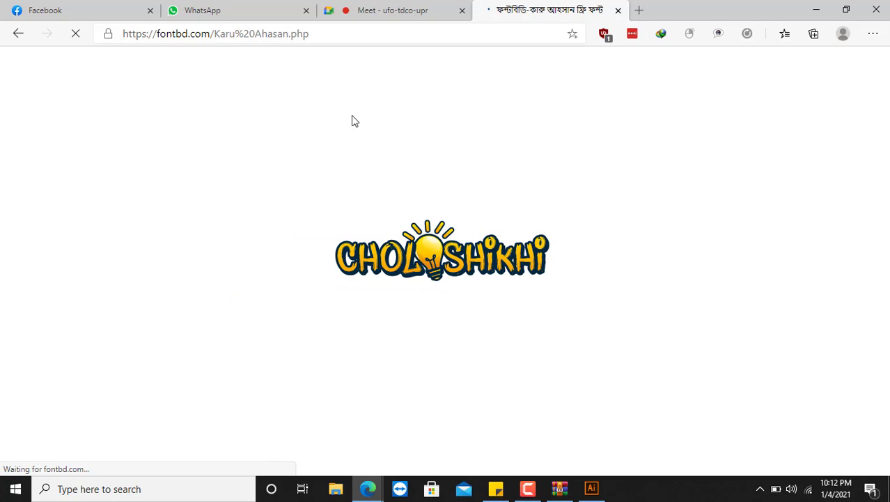
Replace the sample text on the কারু আহসান page with বাংলাদেশ to try out the font
scroll(272, 256, "down", 4)
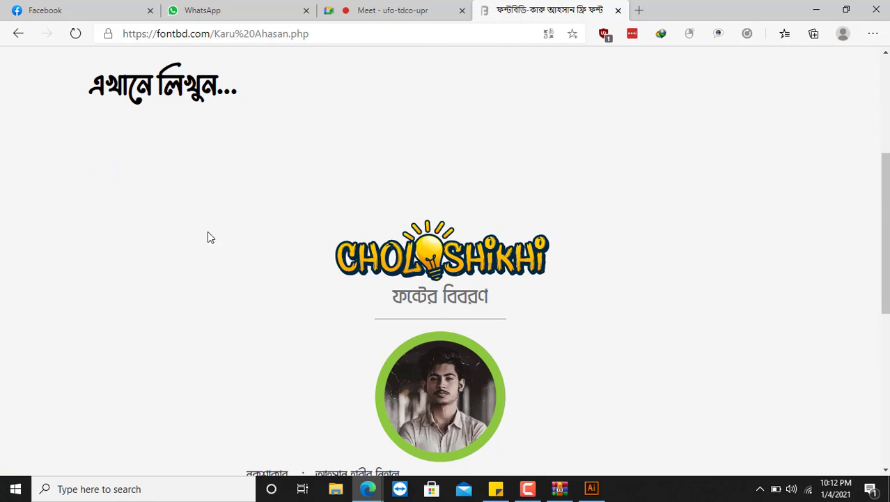
left_click(204, 100)
scroll(221, 118, "up", 3)
type("z")
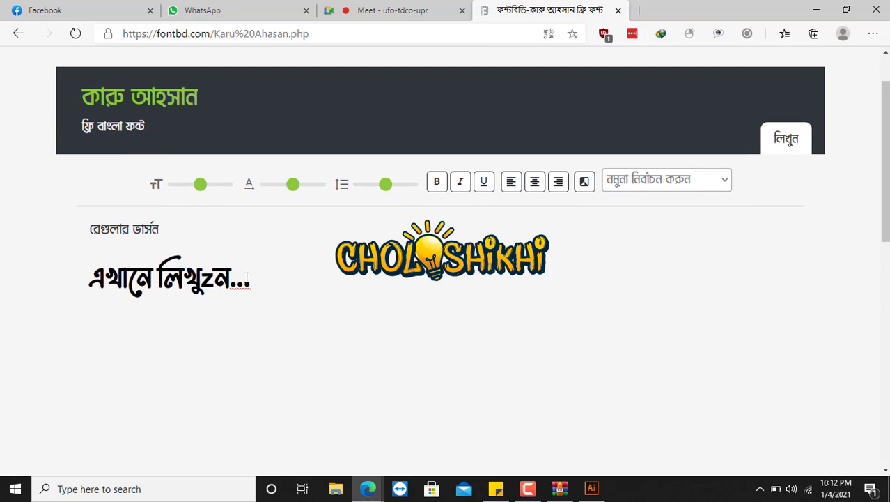
left_click_drag(246, 279, 51, 298)
left_click_drag(261, 280, 65, 284)
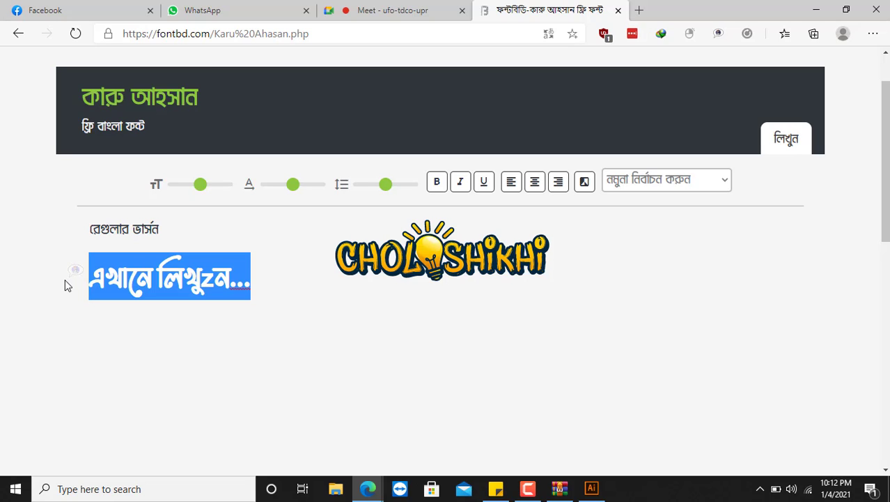
type("bangladesh")
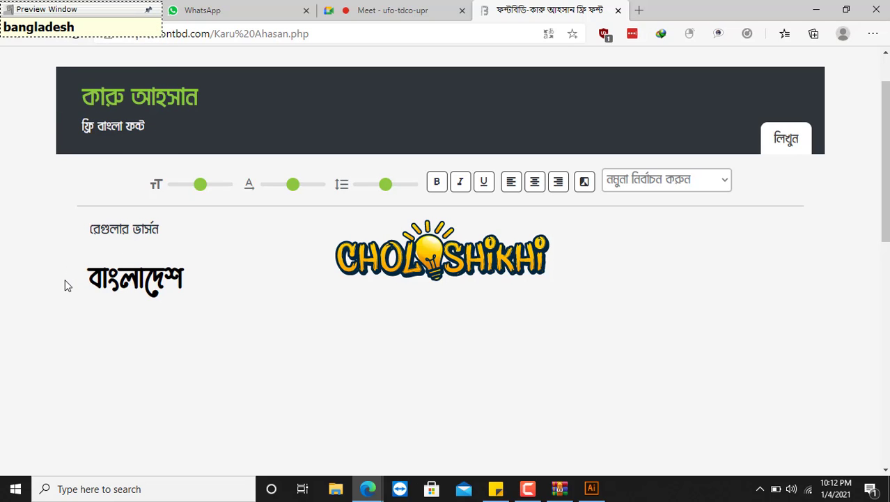
left_click(193, 282)
Download Karu Ahasan.zip from the font's page and return to the list of free fonts
scroll(351, 296, "down", 5)
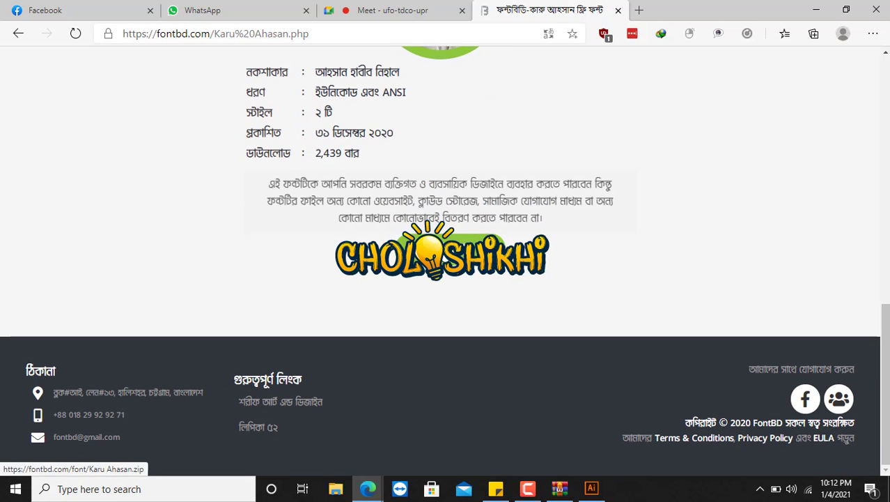
left_click(445, 258)
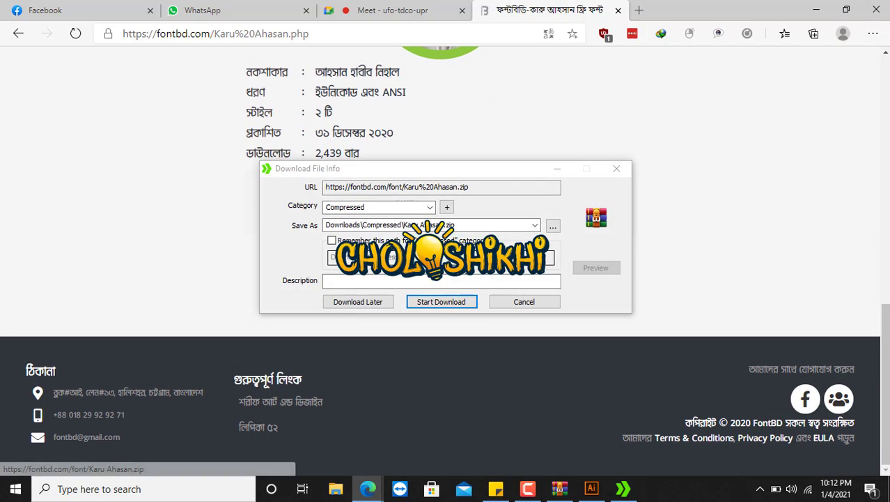
left_click(441, 304)
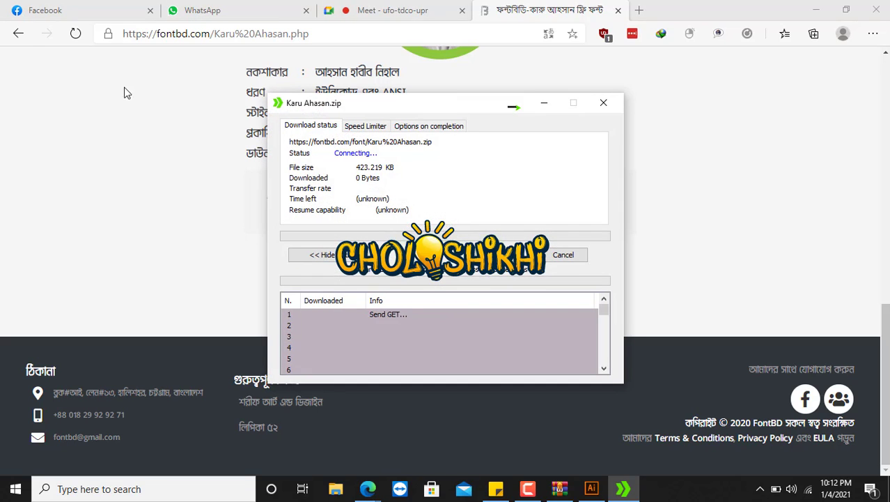
left_click(23, 39)
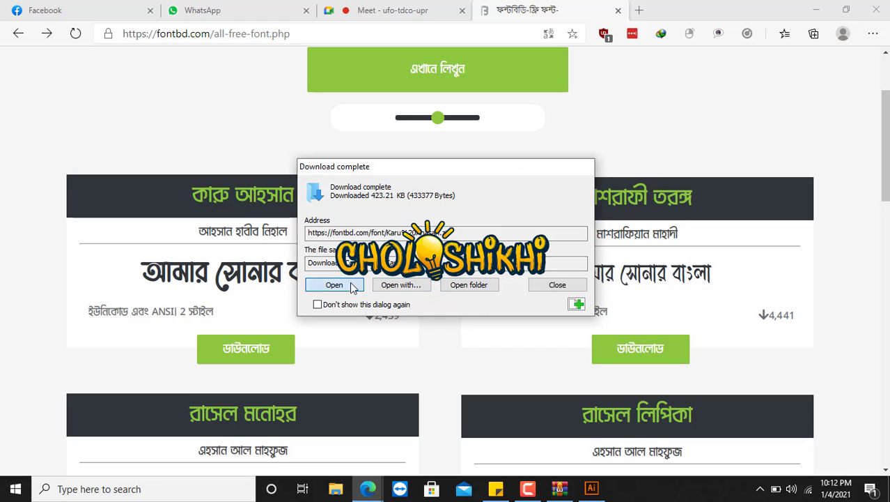
Open the downloaded Karu Ahasan.zip and install Karu Ahasan Bijoy52.ttf from its ANSI folder
left_click(333, 284)
double_click(56, 155)
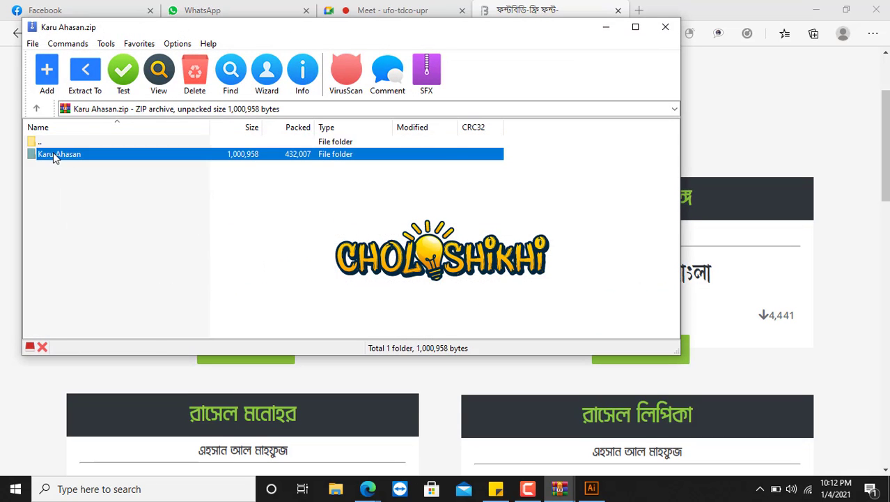
double_click(46, 154)
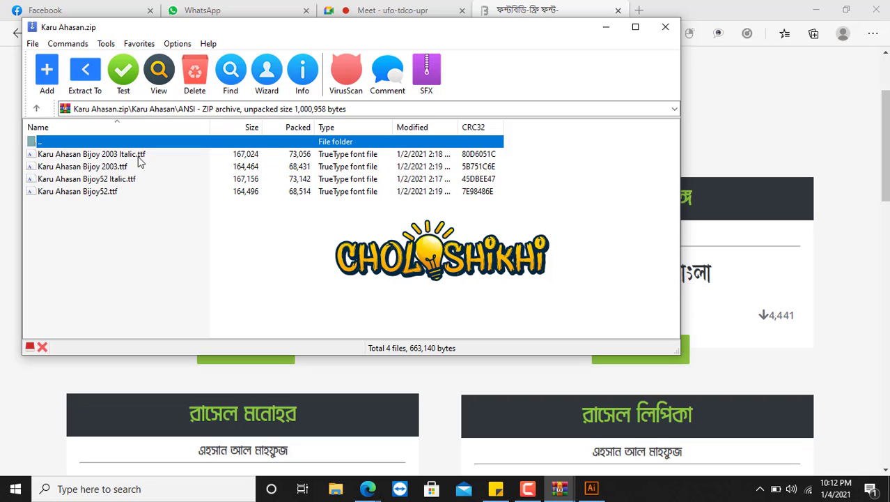
double_click(104, 192)
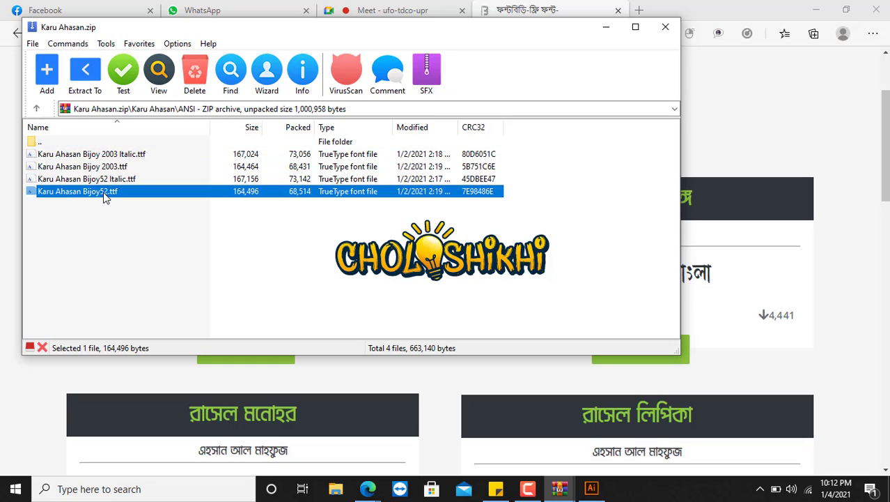
left_click(143, 121)
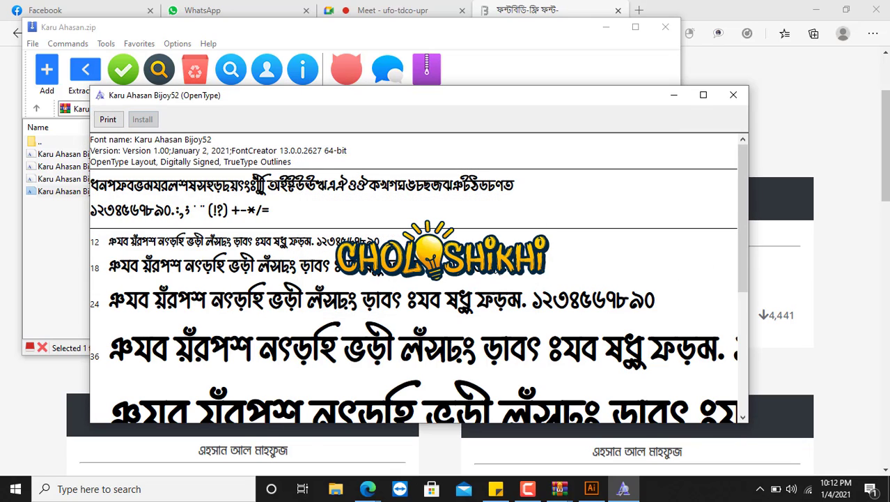
left_click(735, 97)
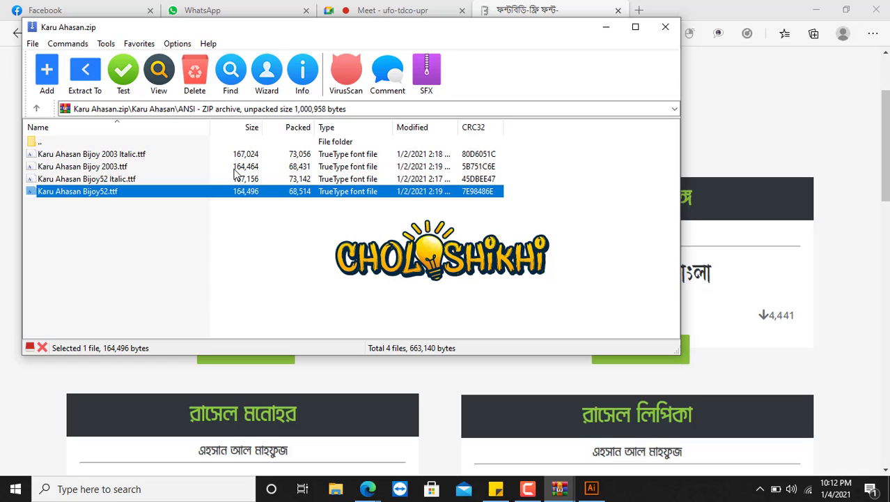
Install Karu Ahasan Bijoy 2003.ttf from the archive's ANSI folder and close its font preview
double_click(101, 167)
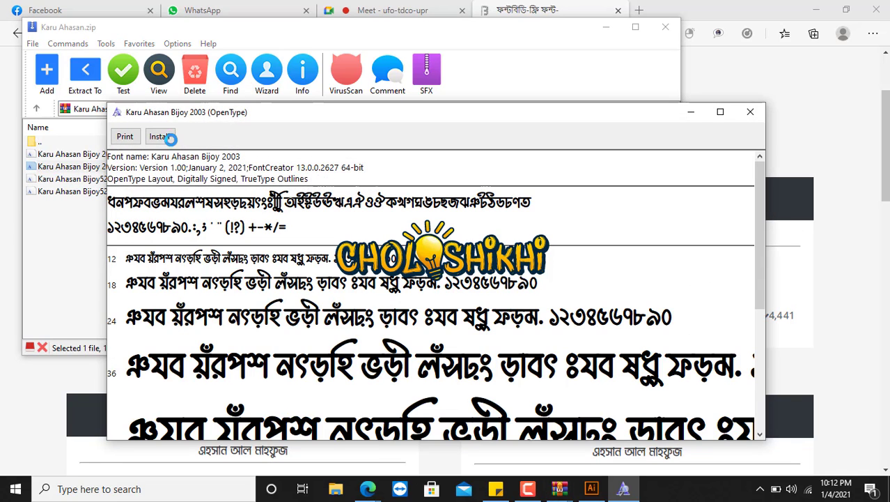
left_click(159, 136)
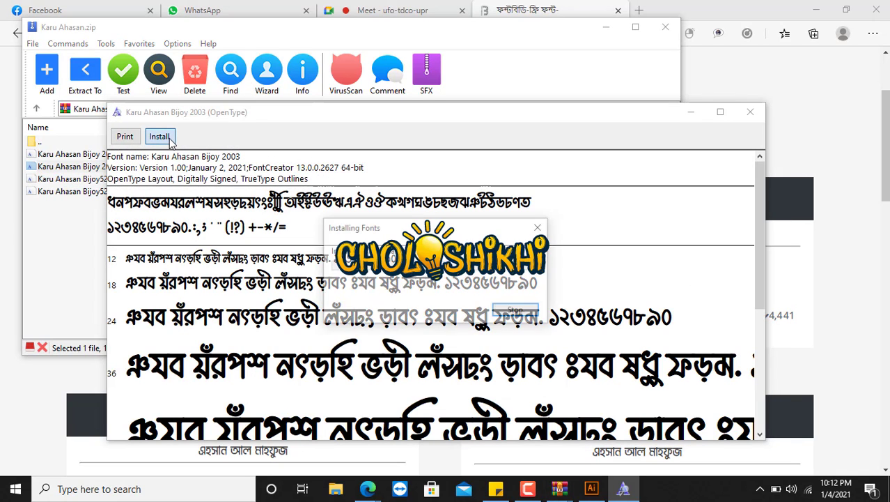
left_click(751, 111)
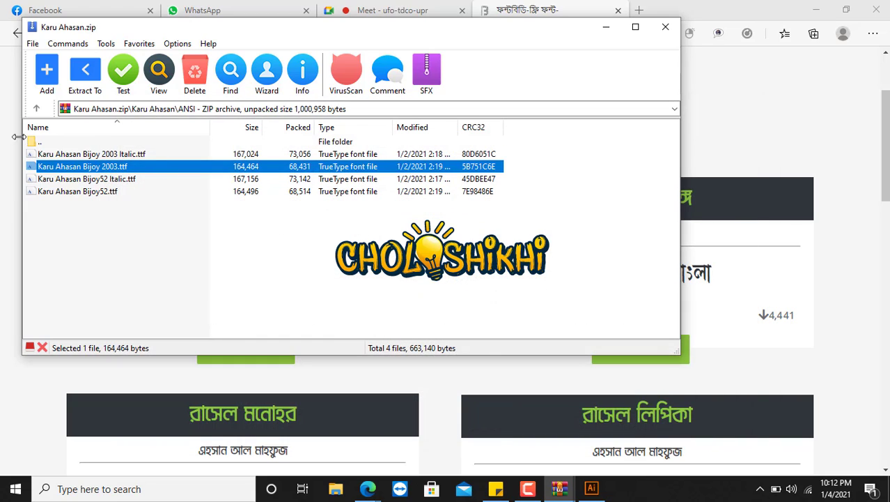
Go to the archive's Unicode folder and install Karu Ahasan Unicode.ttf
double_click(40, 143)
double_click(71, 167)
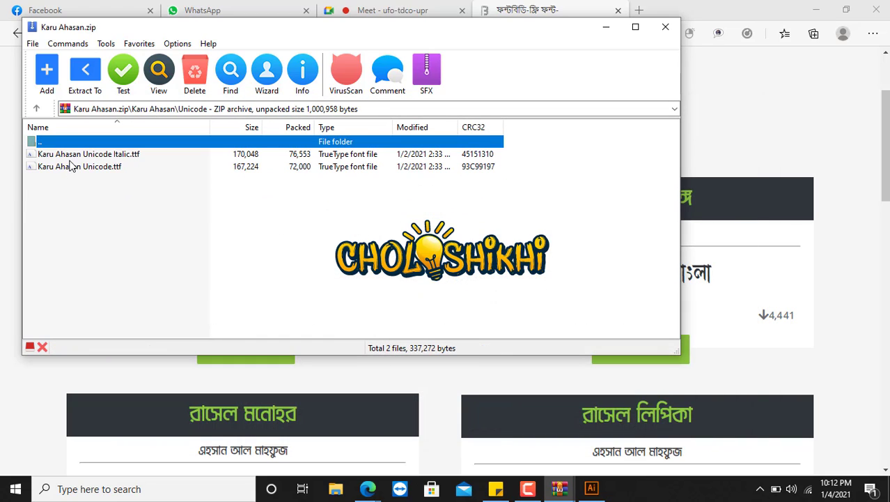
double_click(75, 167)
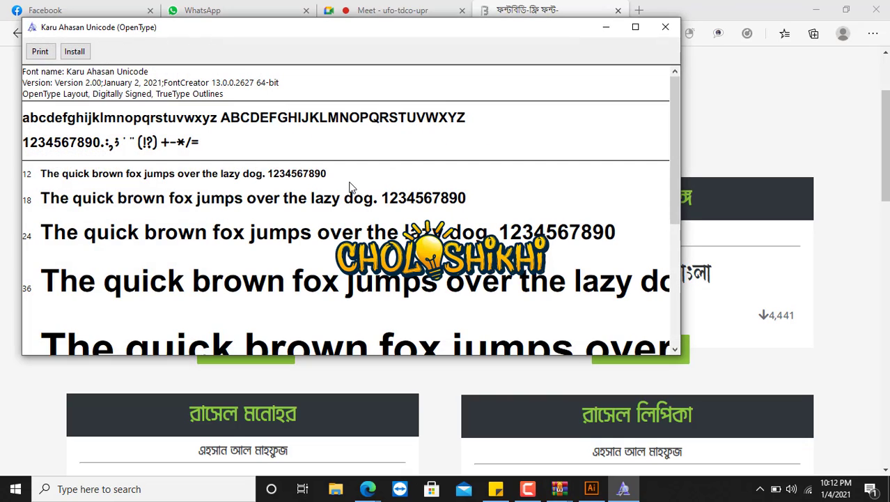
left_click(75, 51)
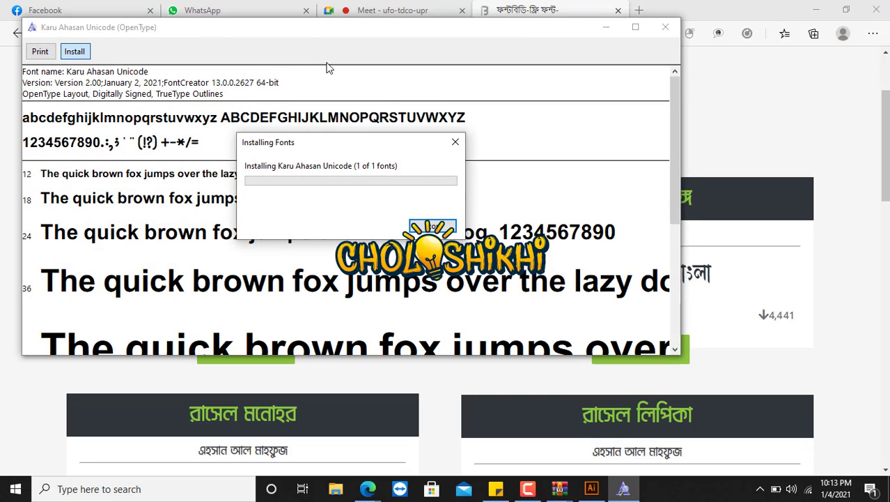
left_click(665, 29)
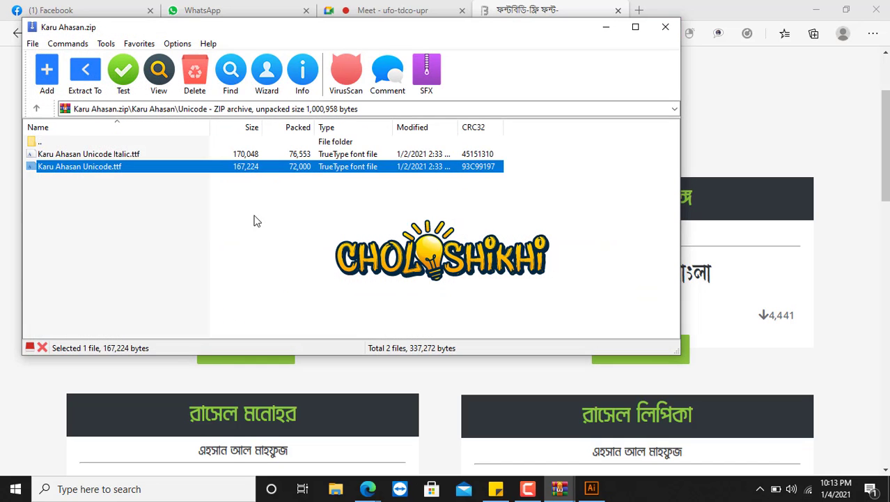
Install Karu Ahasan Unicode Italic.ttf, then close the font preview and the archive
double_click(84, 154)
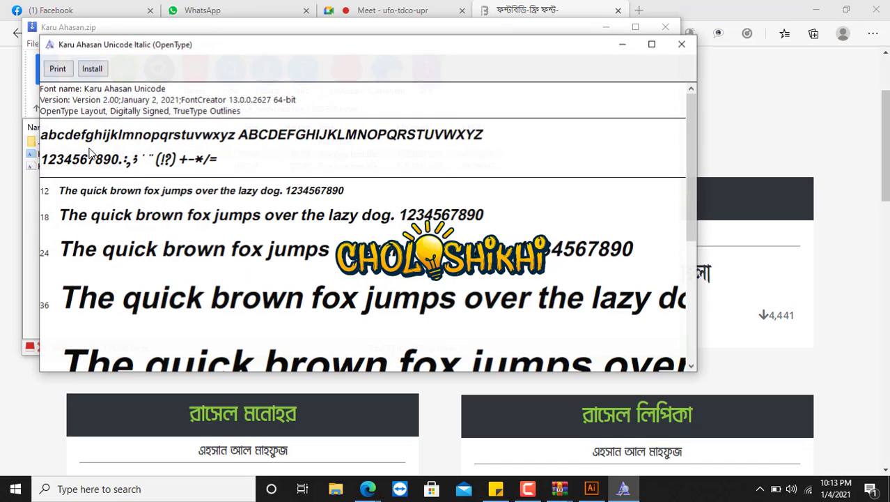
left_click(92, 68)
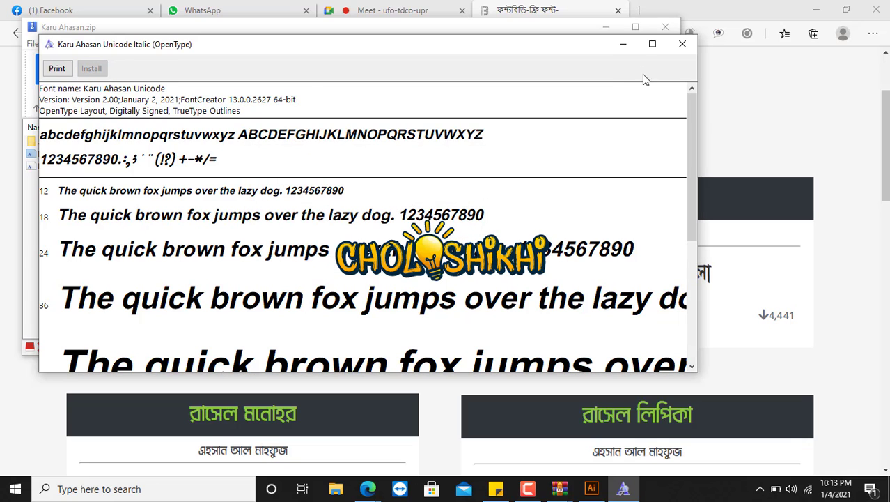
left_click(682, 44)
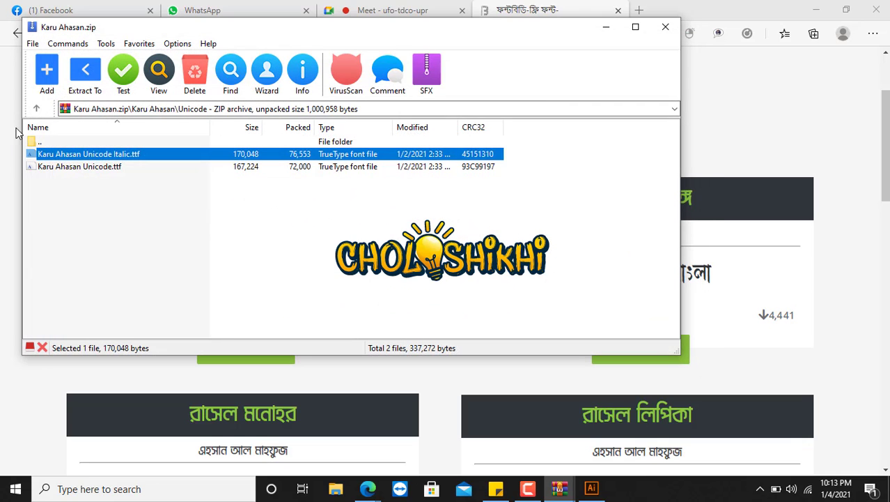
left_click(666, 27)
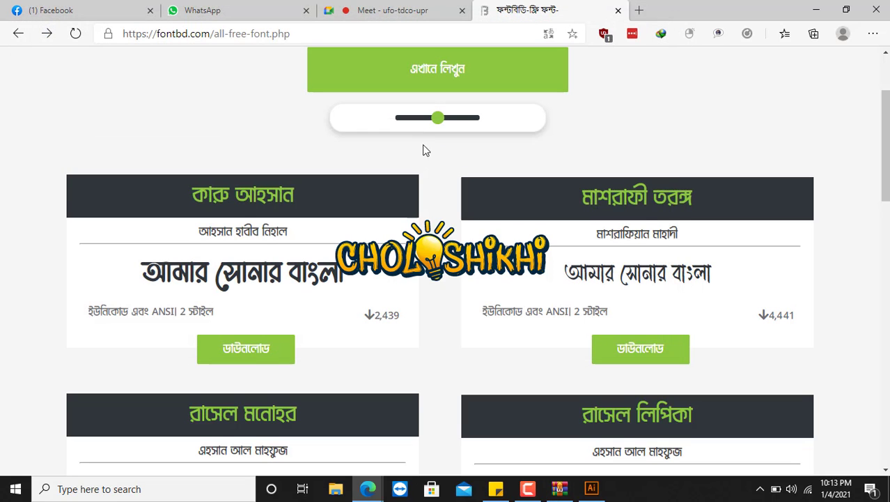
Look through FontBD's free font list, its site navigation and the important links in the page footer
scroll(536, 293, "down", 2)
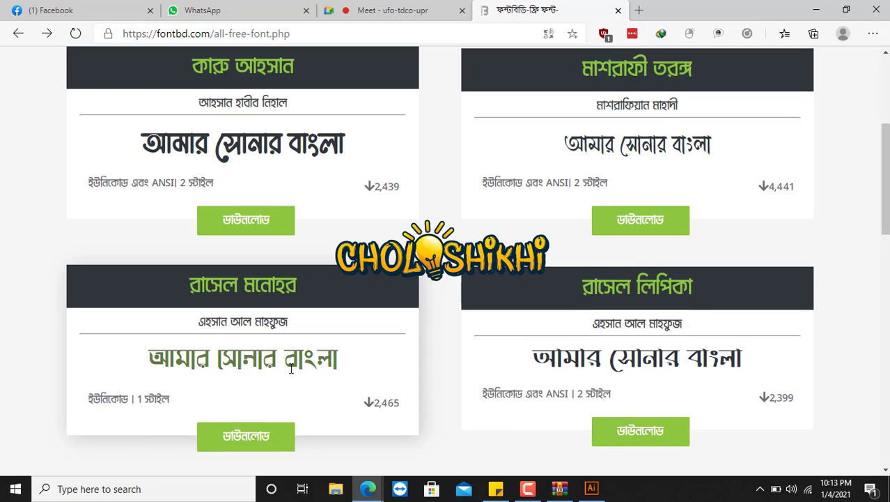
scroll(477, 340, "down", 4)
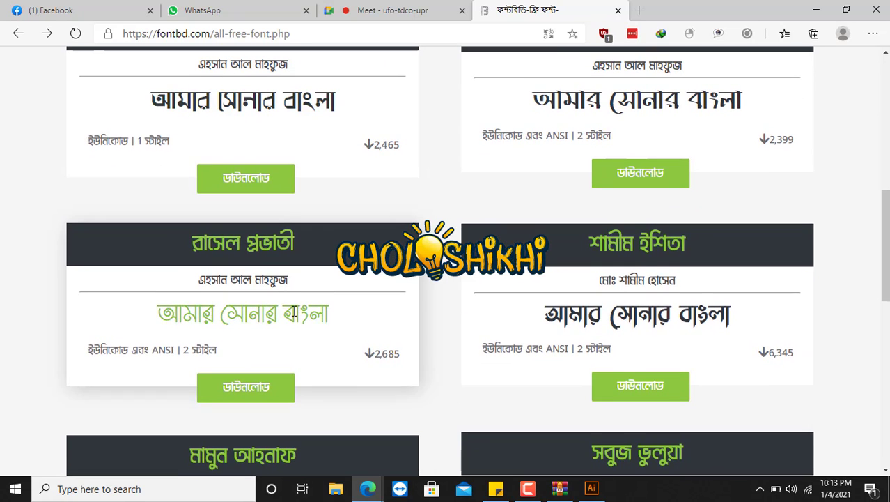
scroll(592, 345, "down", 4)
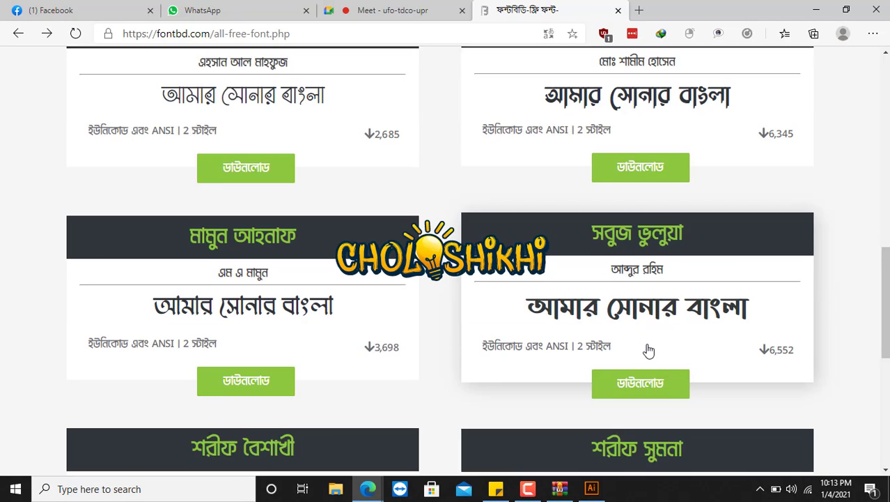
scroll(444, 335, "down", 4)
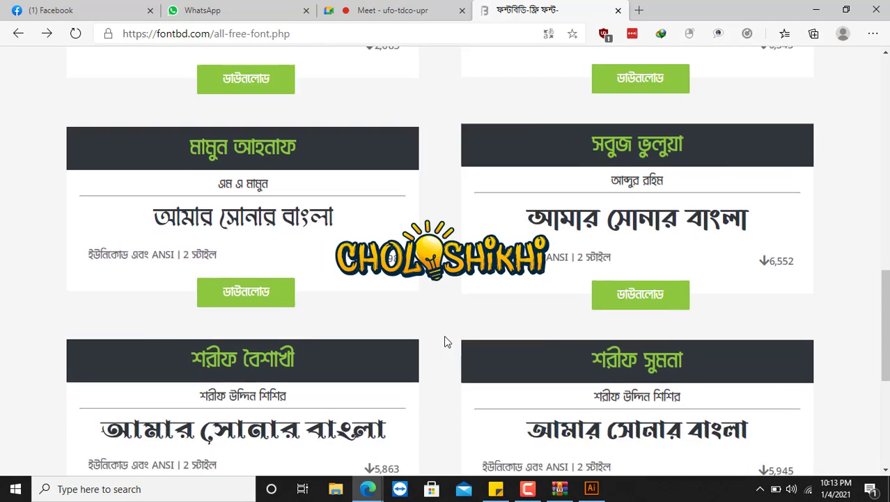
scroll(165, 73, "up", 4)
scroll(165, 73, "up", 10)
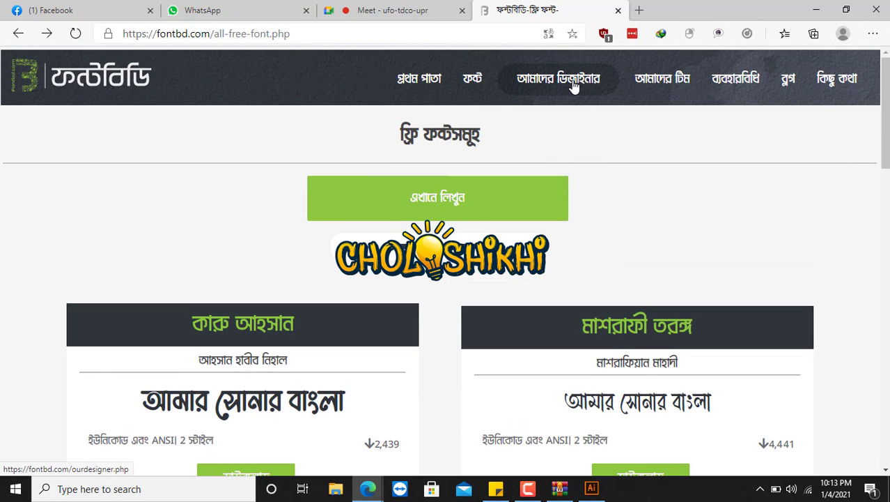
mouse_move(480, 85)
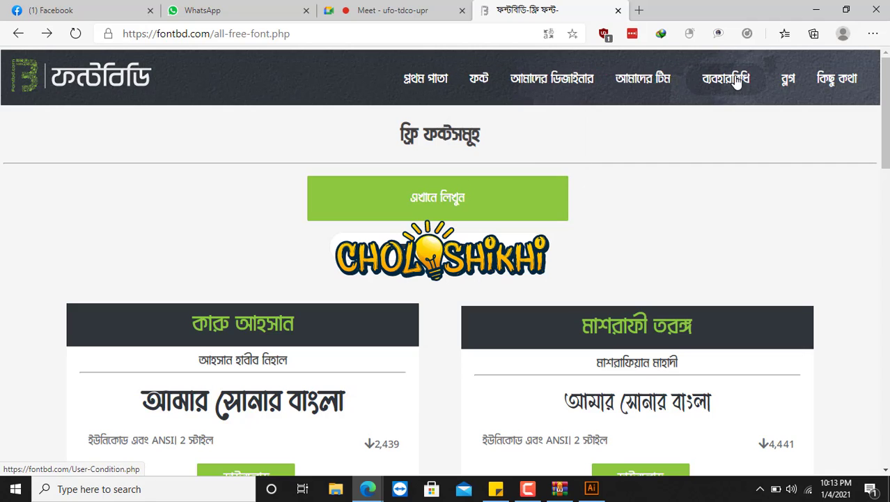
scroll(608, 277, "down", 19)
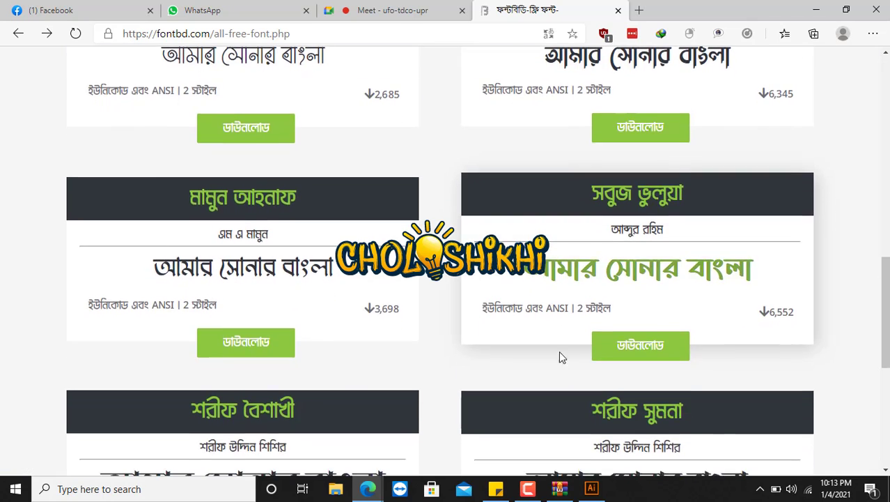
scroll(546, 348, "down", 2)
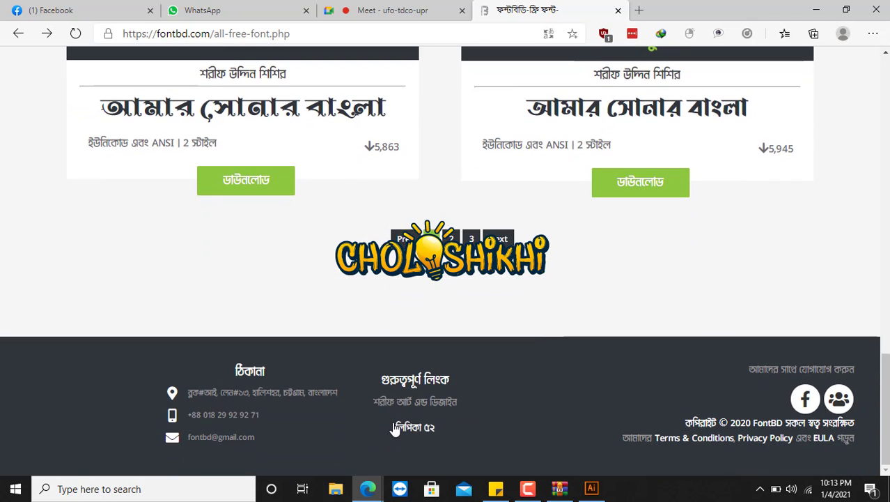
Open the Shorif Art site from FontBD's footer links, look over its home page and return to FontBD
left_click(389, 404)
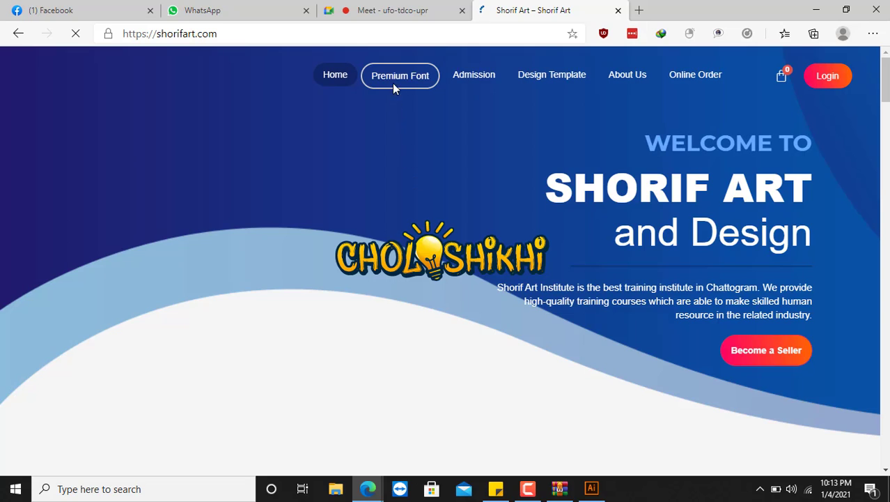
scroll(363, 77, "down", 5)
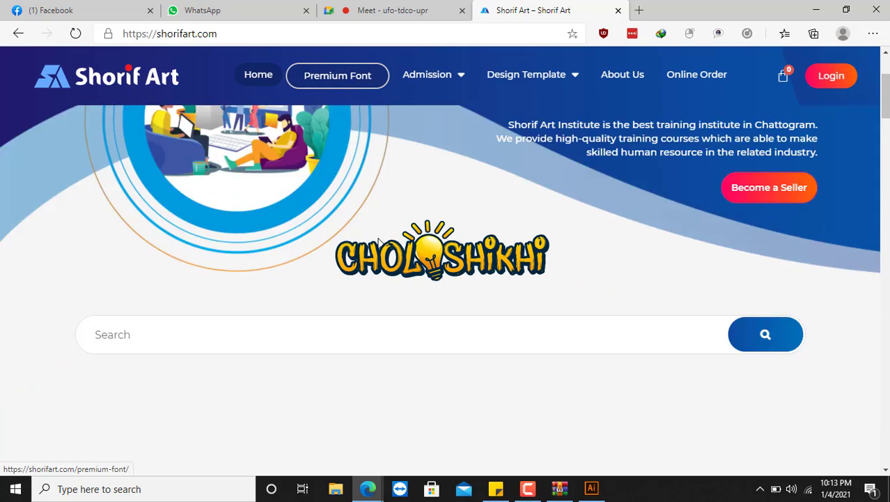
scroll(385, 171, "up", 5)
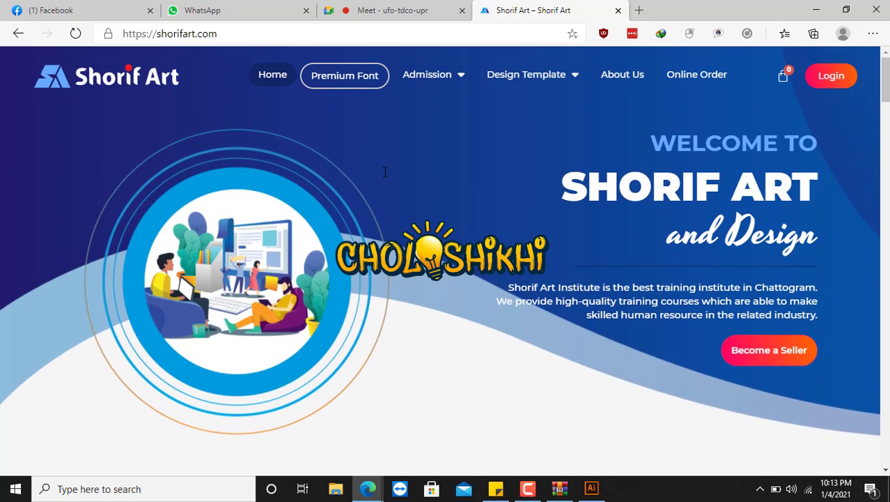
left_click(18, 34)
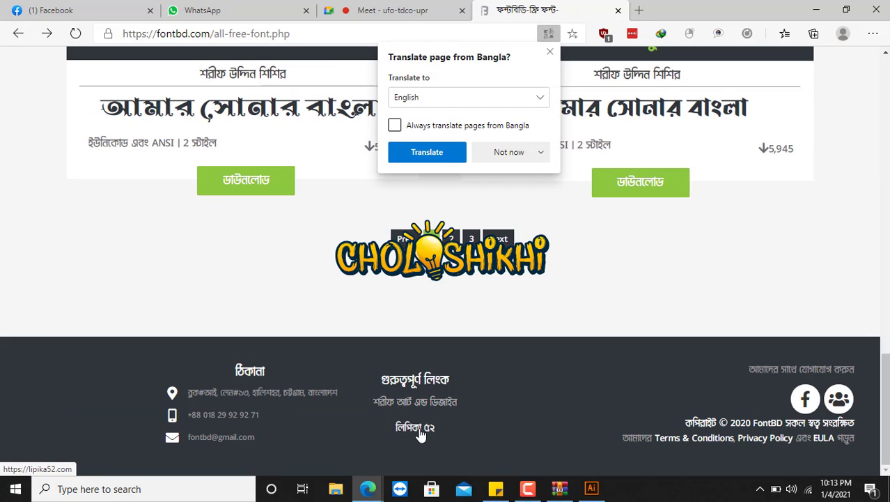
Open the Lipika52 site from FontBD's footer links and look through its font categories and downloadable fonts
left_click(420, 432)
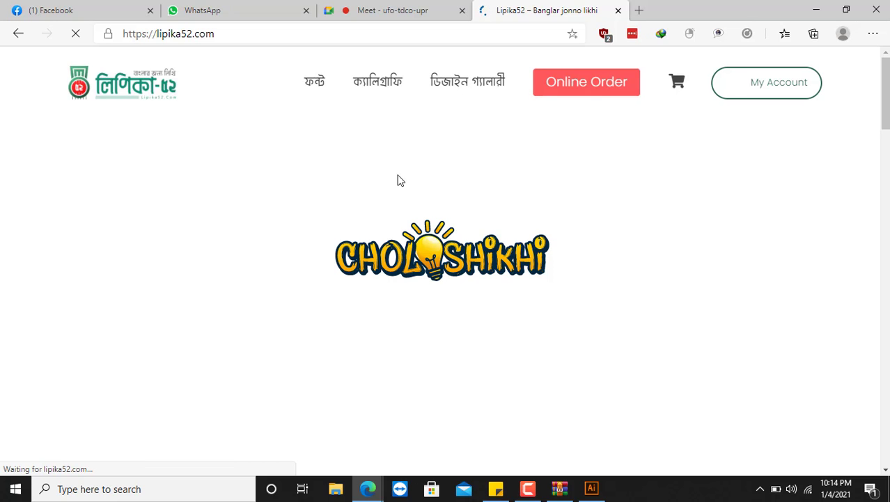
scroll(442, 202, "down", 5)
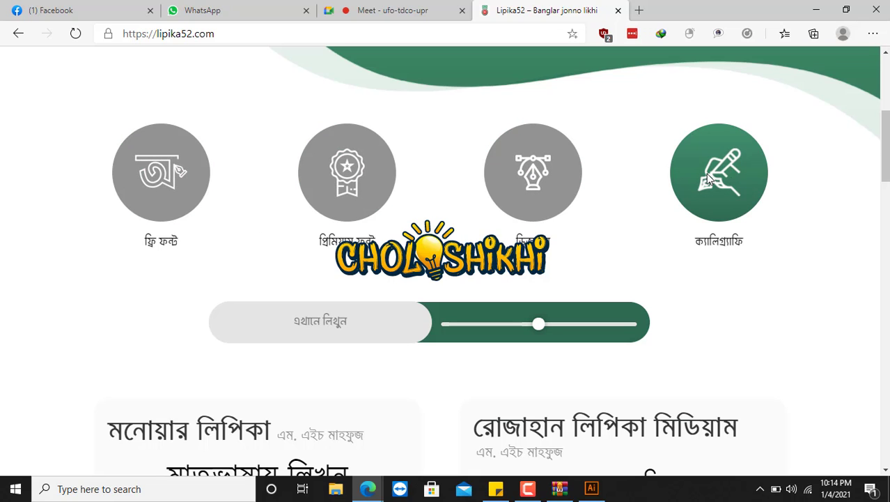
scroll(694, 257, "down", 5)
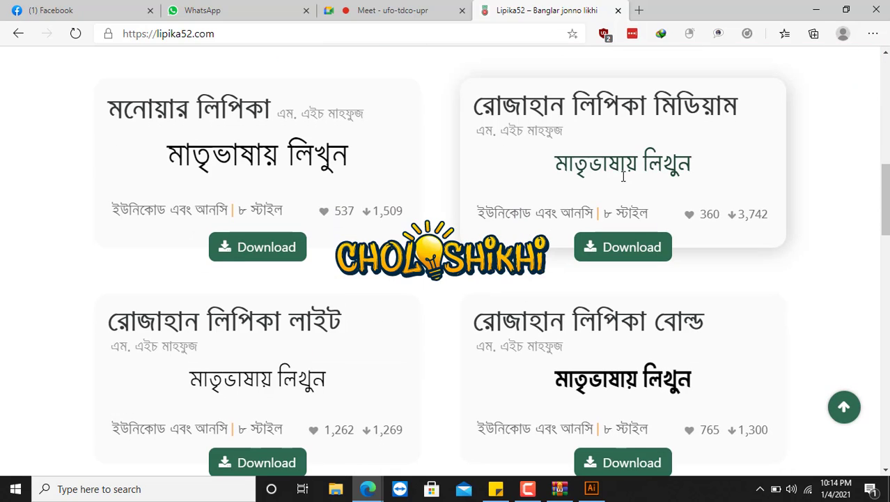
Look through the rest of Lipika52's home page, from the font cards to the design gallery and the calligraphy and painting section
left_click_drag(563, 166, 692, 167)
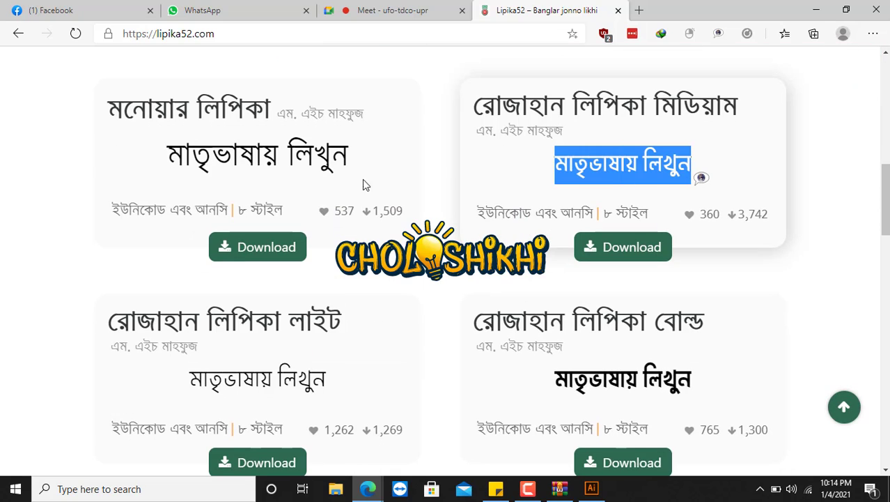
scroll(341, 82, "down", 4)
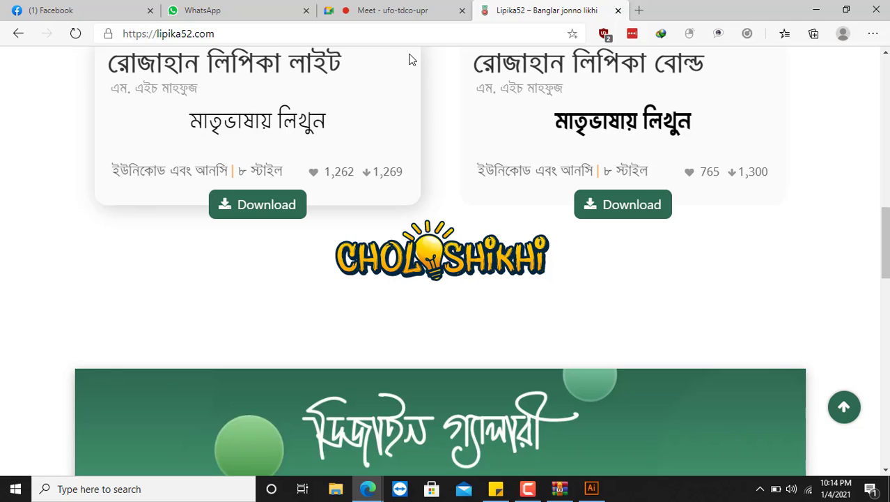
scroll(483, 216, "down", 5)
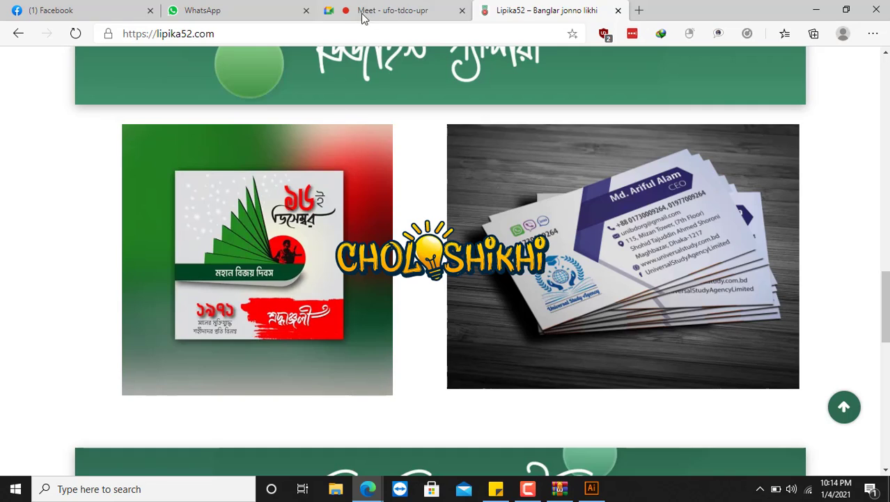
left_click(224, 34)
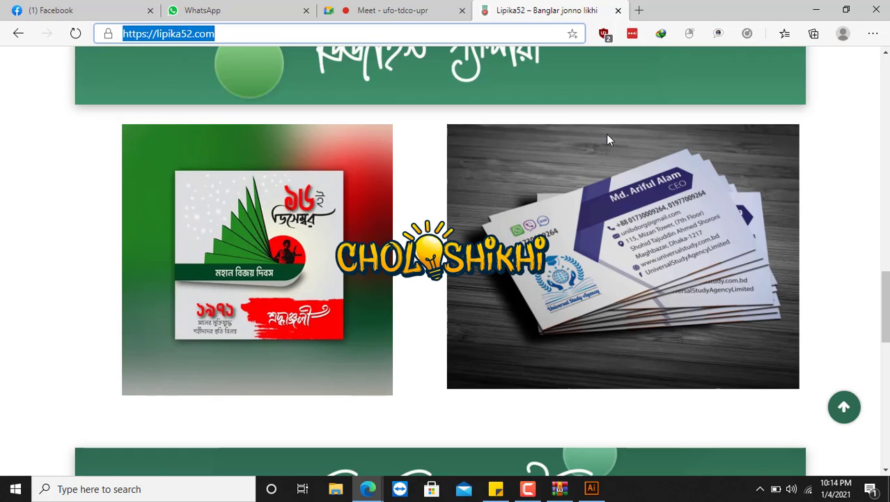
scroll(446, 258, "down", 5)
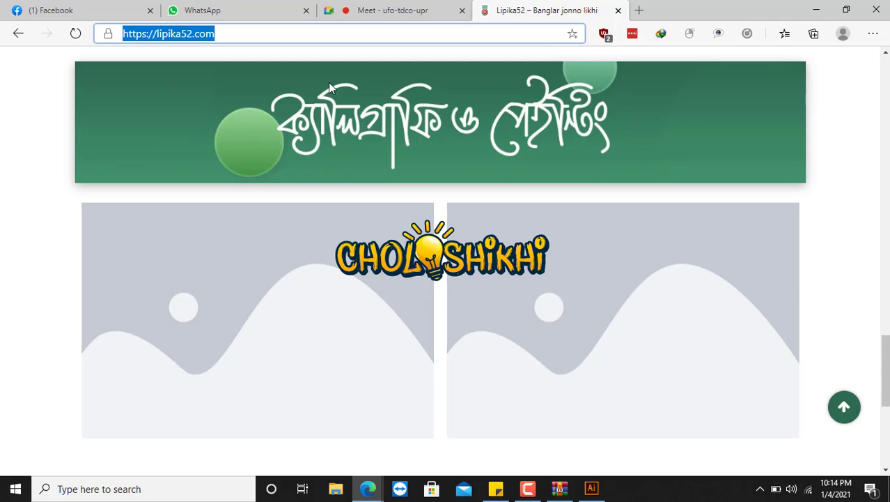
Open the Google Fonts site at fonts.google.com and dismiss the notice about variable fonts
type("font")
key("BackSpace")
key("BackSpace")
key("BackSpace")
key("BackSpace")
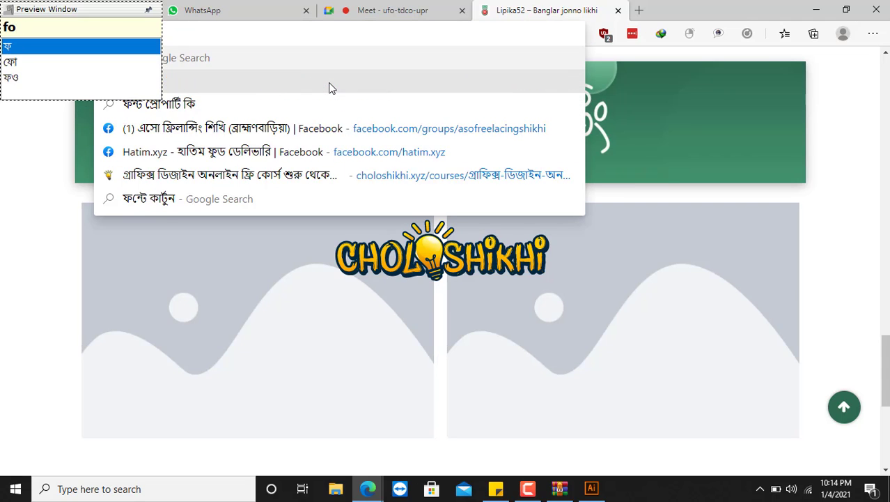
type("fonts.")
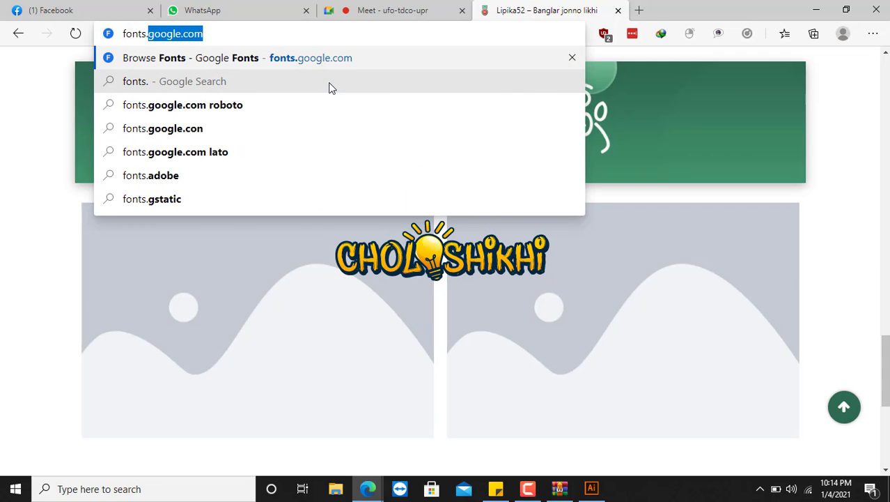
key("Return")
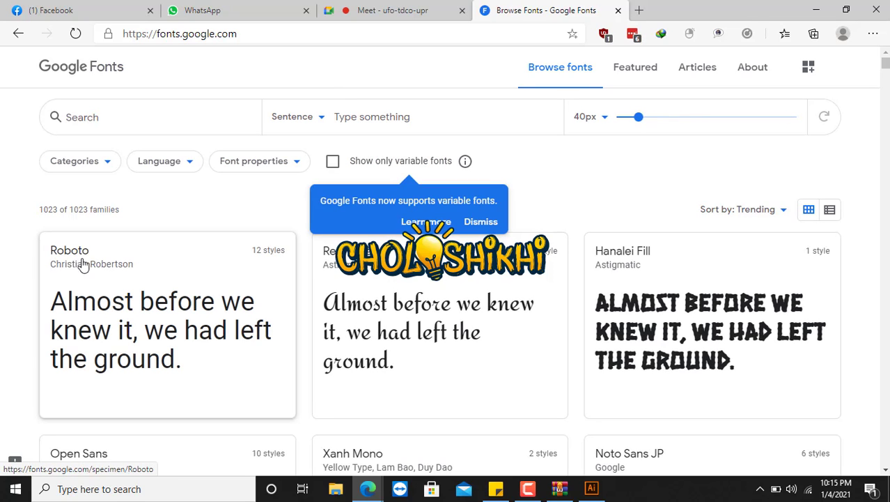
left_click(480, 222)
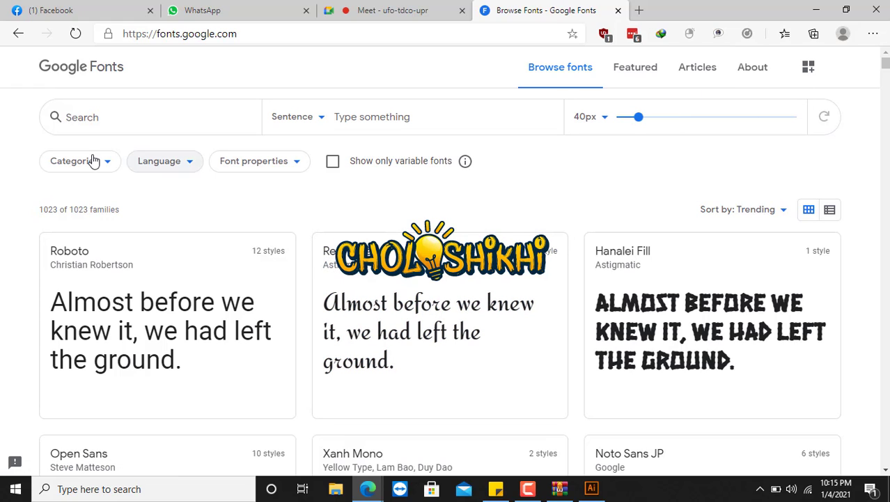
Examine the preview text types and the category filter, and browse the font families in the trending list
left_click(303, 119)
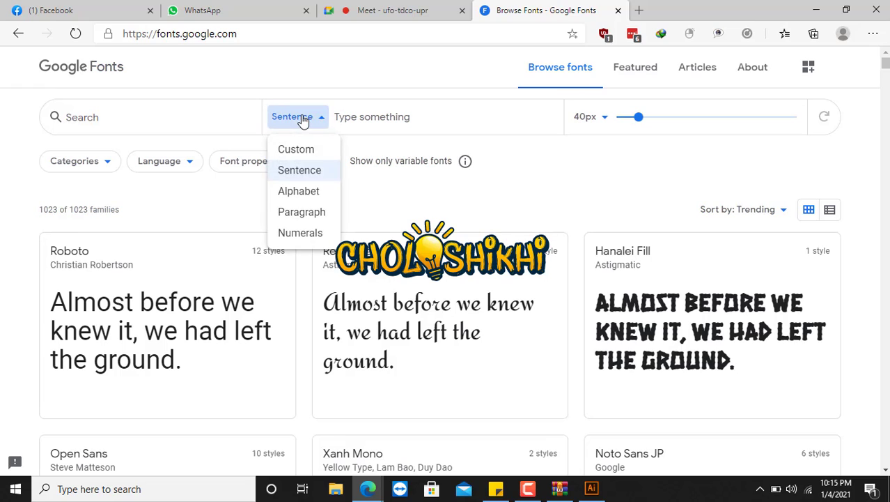
left_click(314, 117)
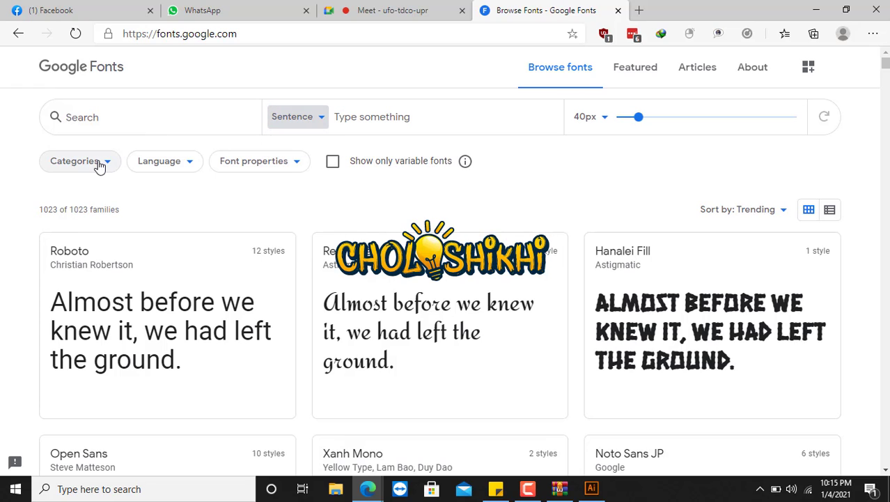
left_click(99, 163)
left_click(99, 163)
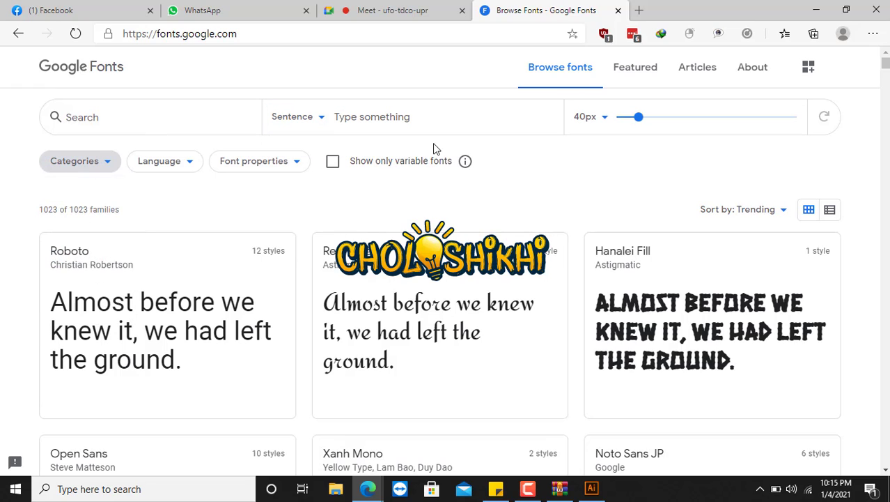
scroll(661, 230, "down", 3)
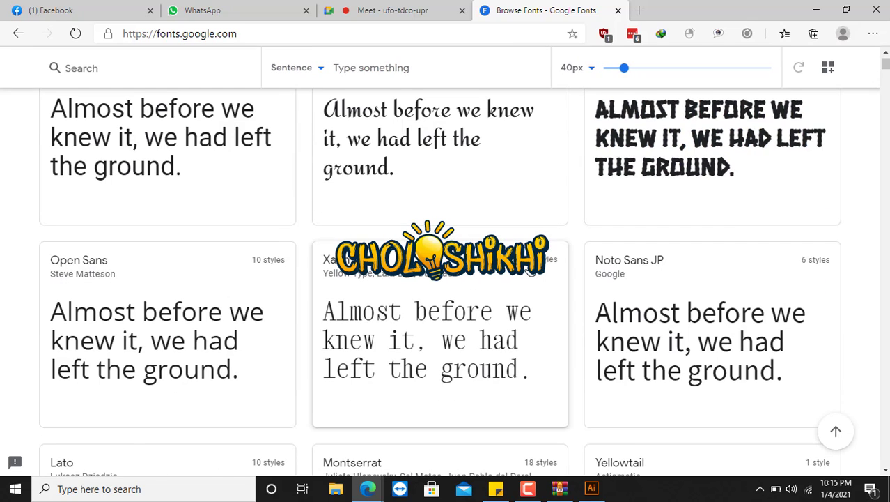
scroll(535, 234, "up", 3)
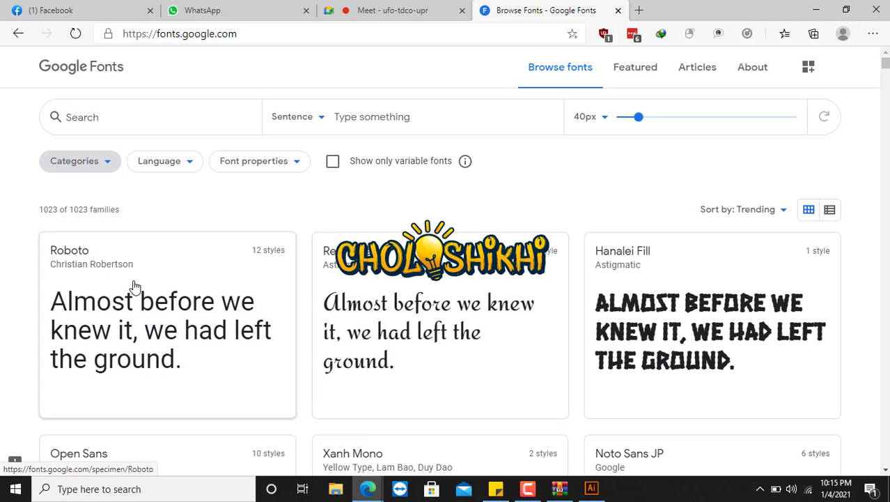
scroll(136, 285, "down", 3)
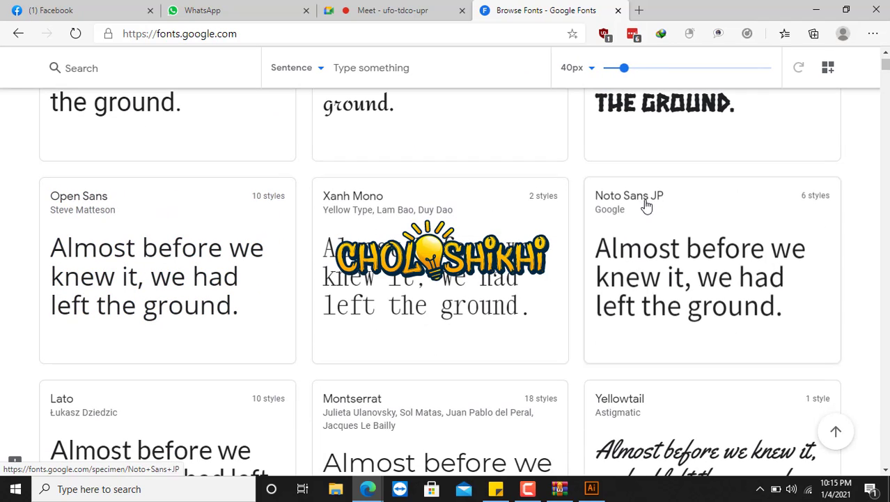
scroll(368, 342, "down", 1)
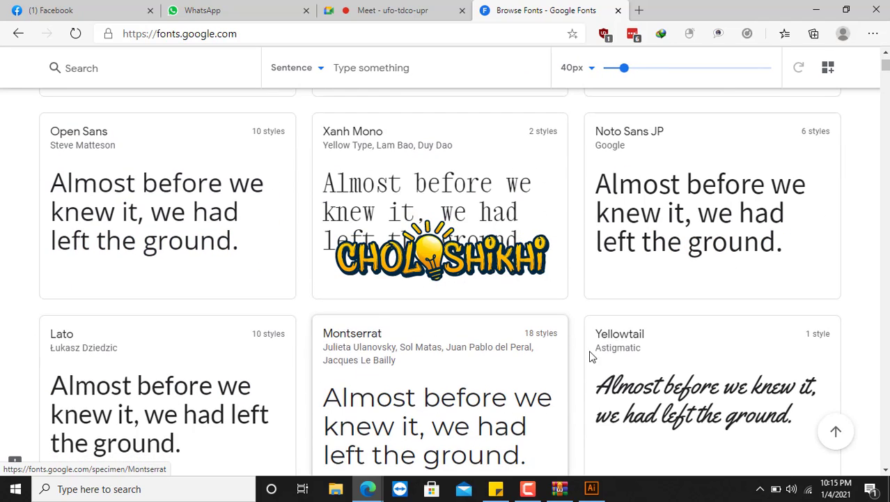
scroll(592, 356, "down", 4)
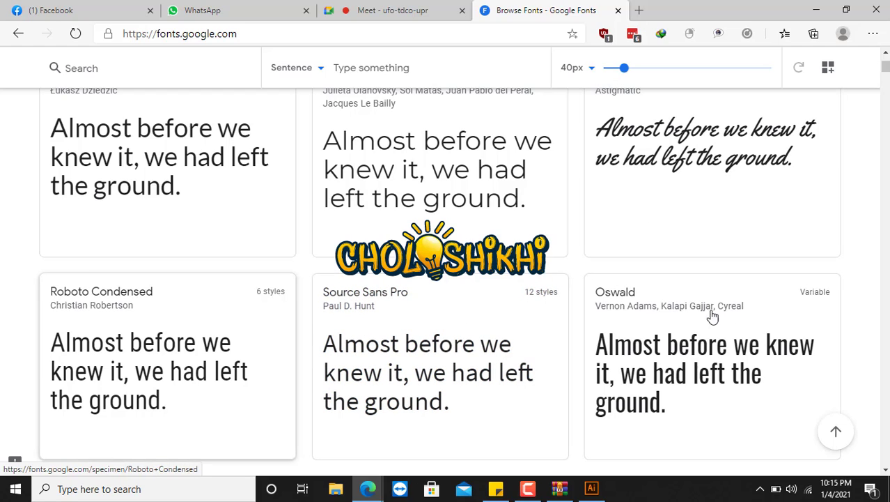
scroll(179, 313, "down", 4)
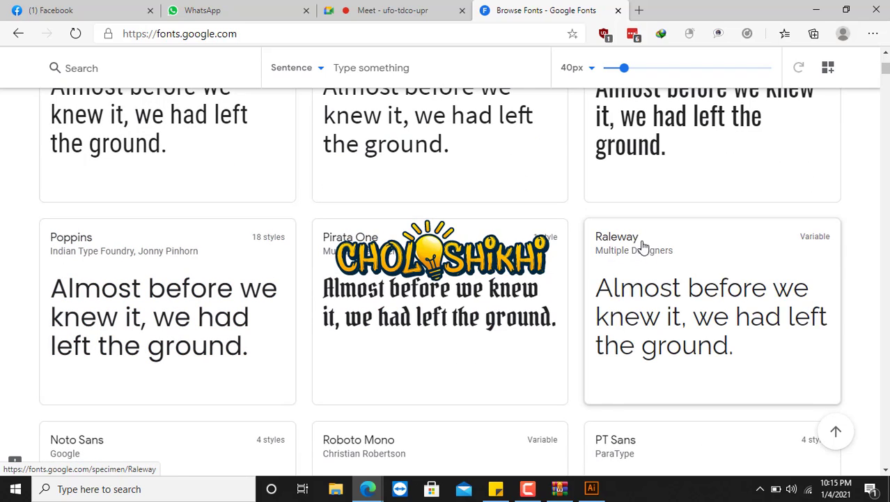
scroll(457, 302, "down", 4)
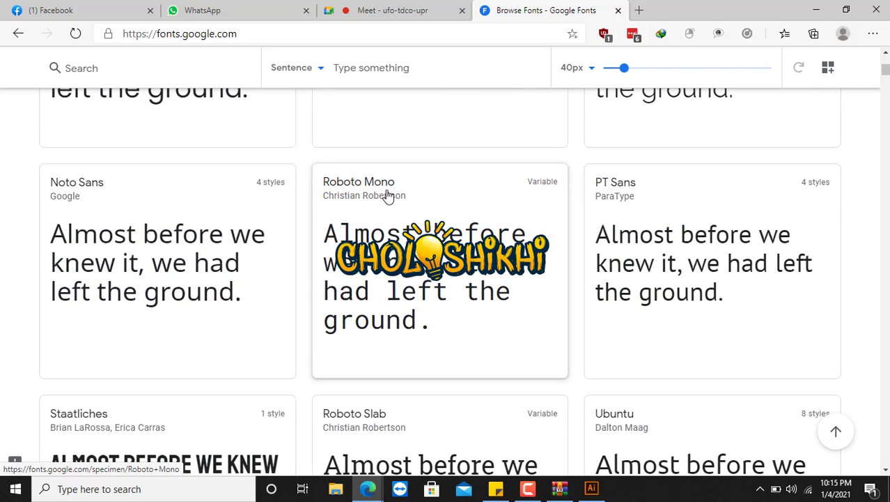
scroll(458, 318, "down", 3)
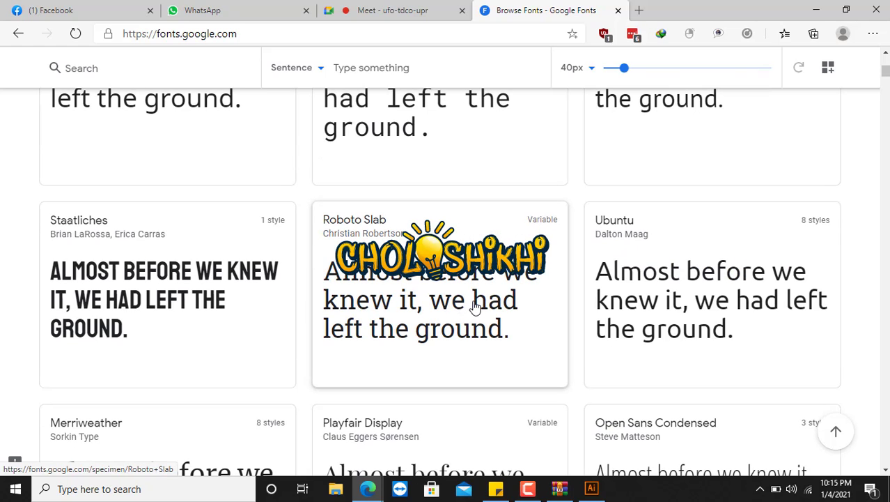
scroll(599, 325, "down", 2)
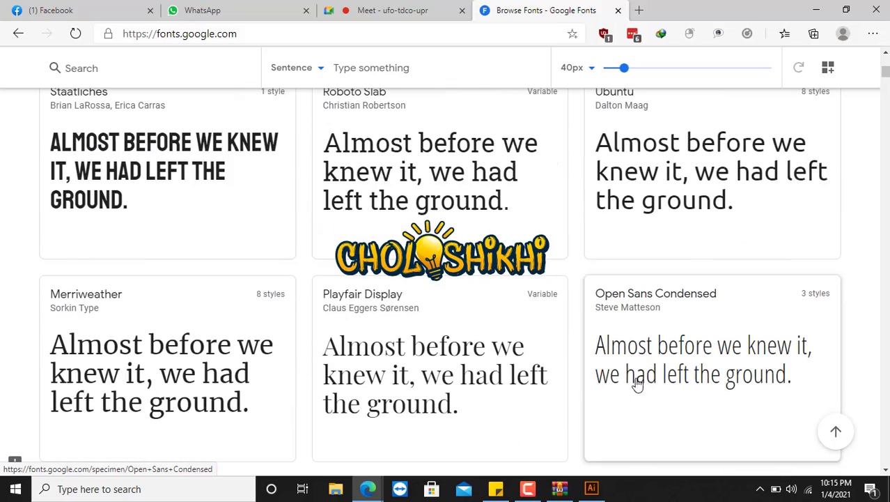
scroll(260, 170, "up", 5)
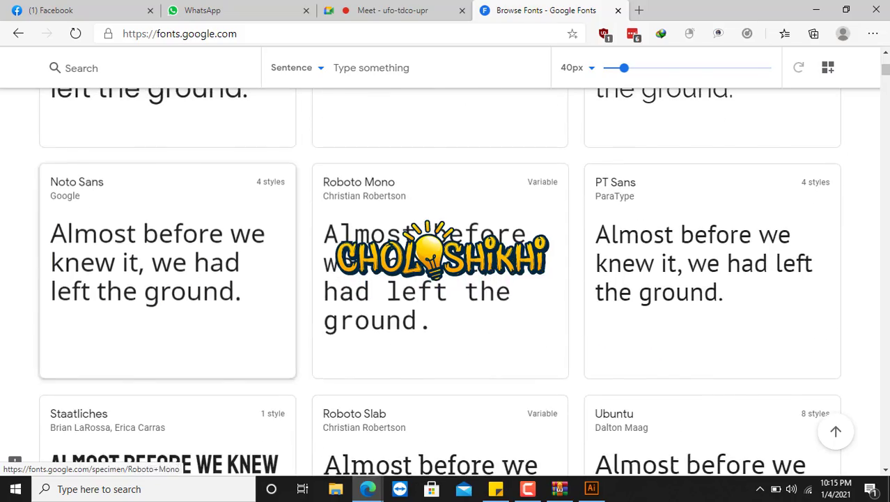
scroll(439, 279, "up", 15)
scroll(439, 278, "up", 1)
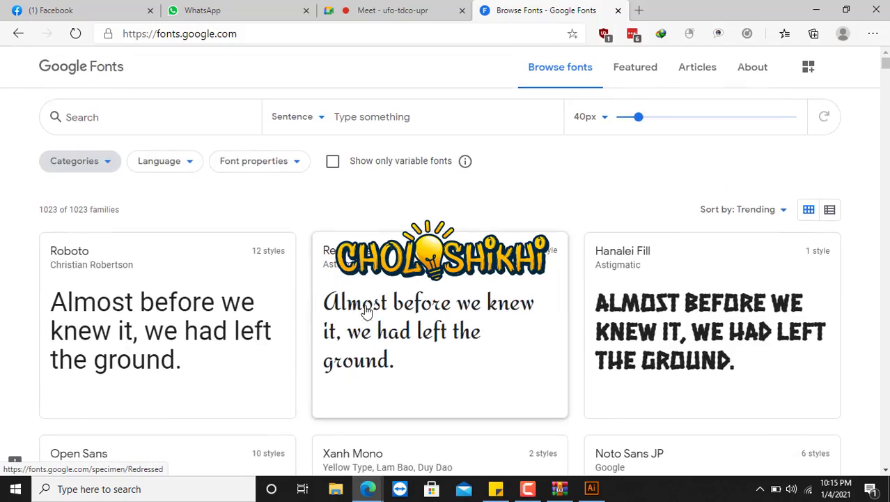
Open the page of the Roboto font family from the list
scroll(705, 312, "down", 2)
left_click(120, 256)
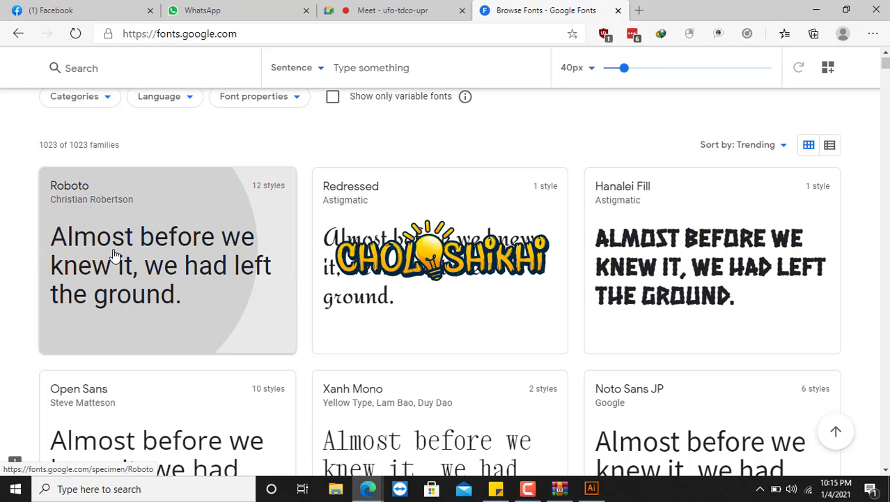
Switch to the Google Meet call, admit the waiting participant and return to the Roboto font page
left_click(391, 9)
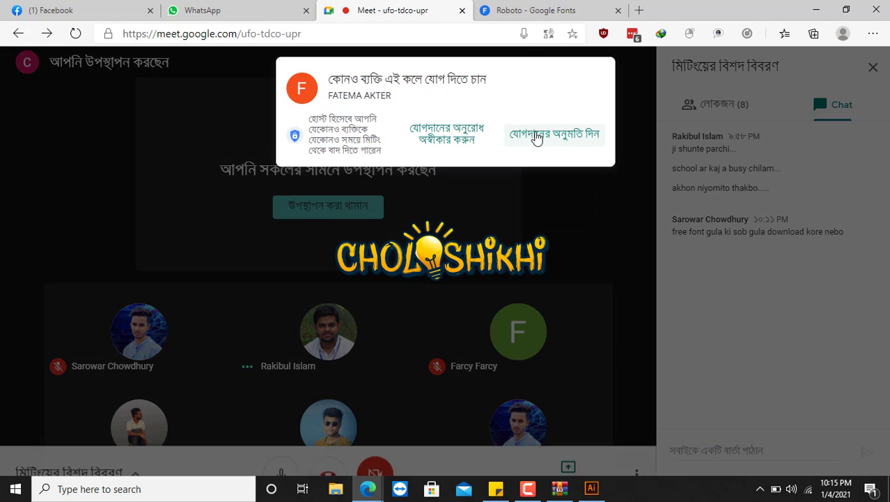
left_click(548, 135)
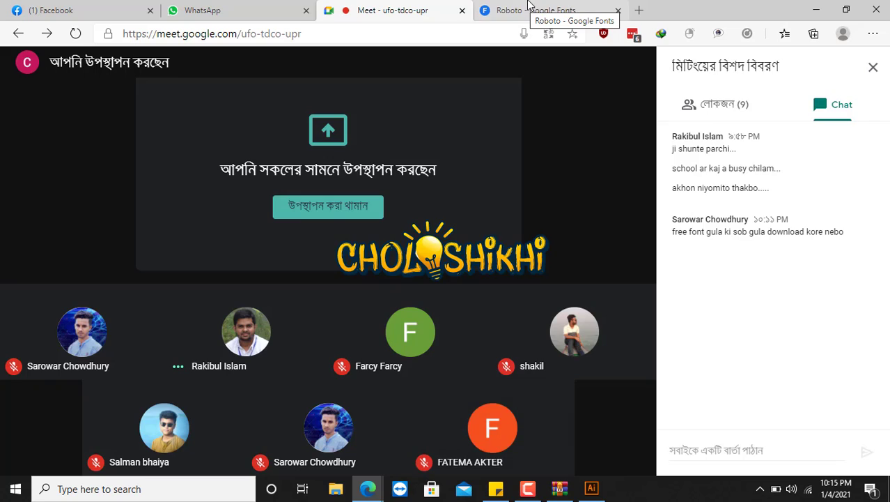
left_click(482, 9)
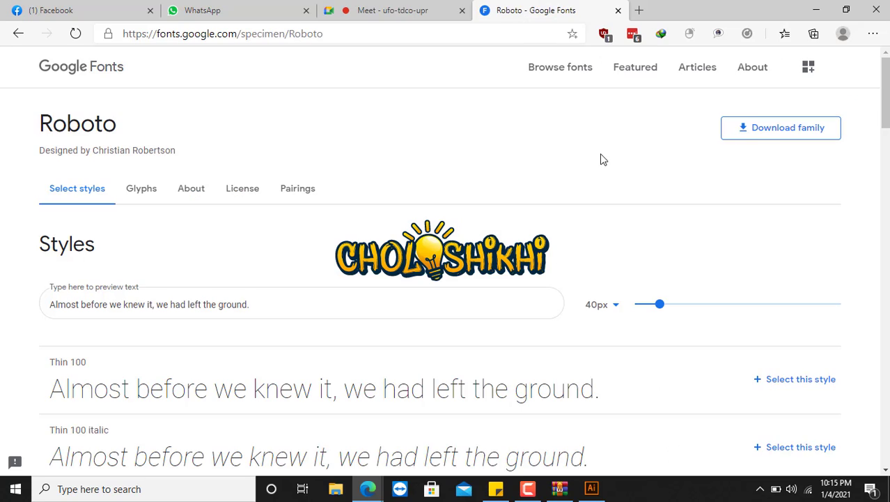
Download the whole Roboto font family as Roboto.zip and open the downloaded archive
left_click(763, 132)
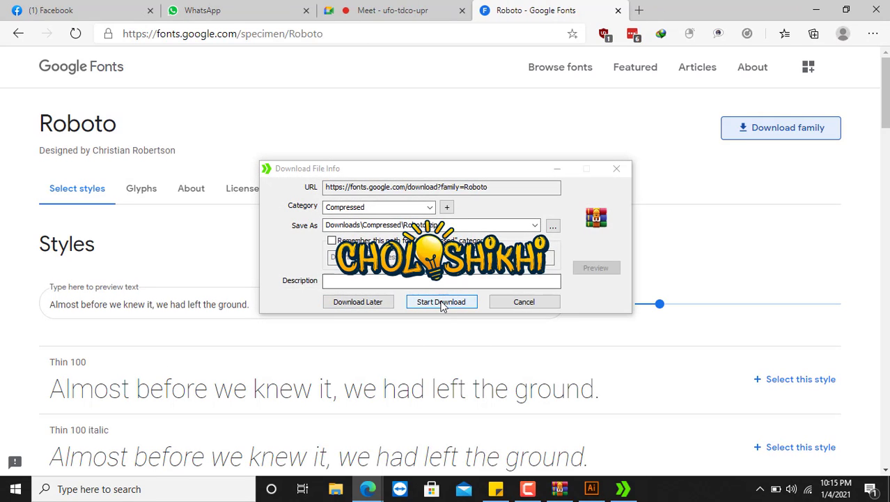
left_click(447, 301)
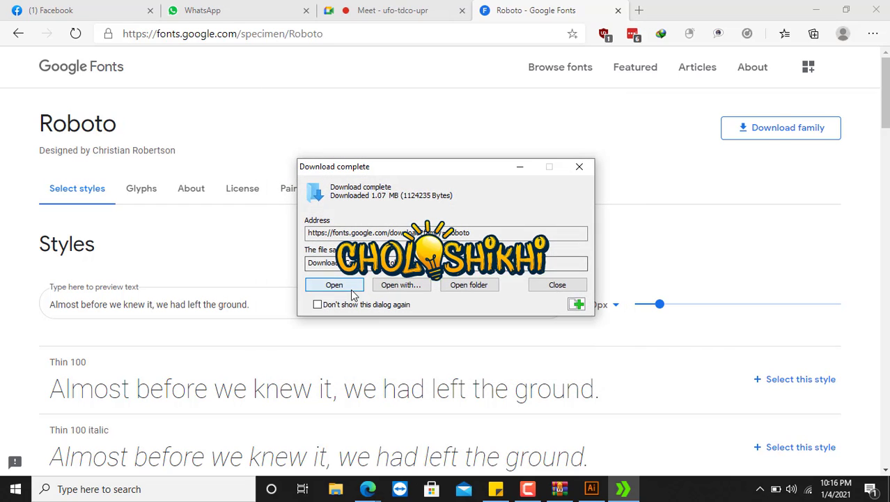
left_click(334, 285)
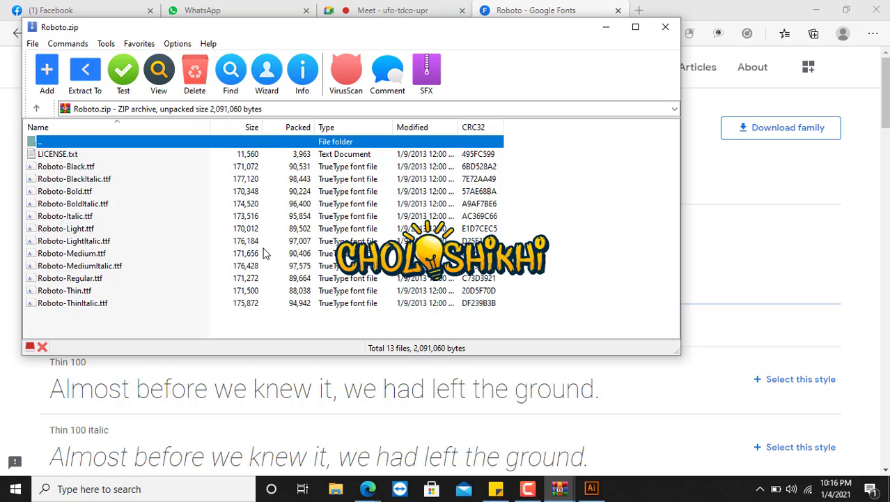
Close the Roboto.zip archive, examine the font family and style fields of Illustrator's character settings, and return to the browser
left_click(665, 26)
left_click(591, 488)
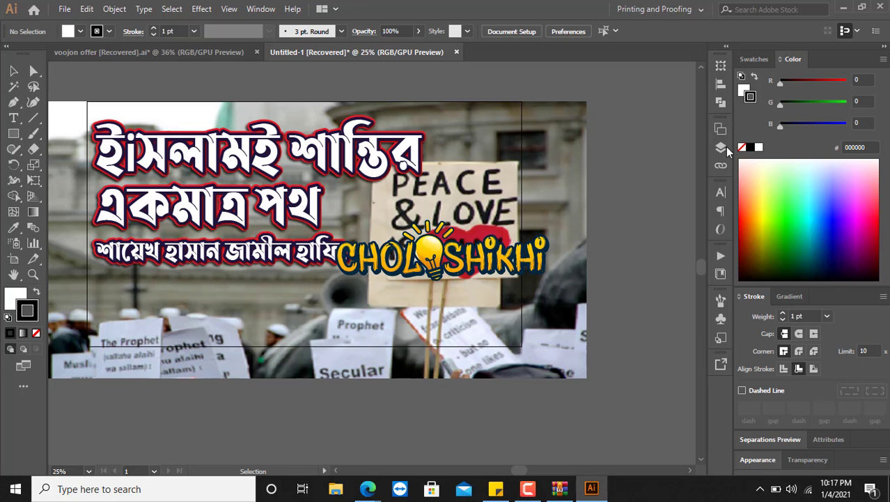
left_click(720, 195)
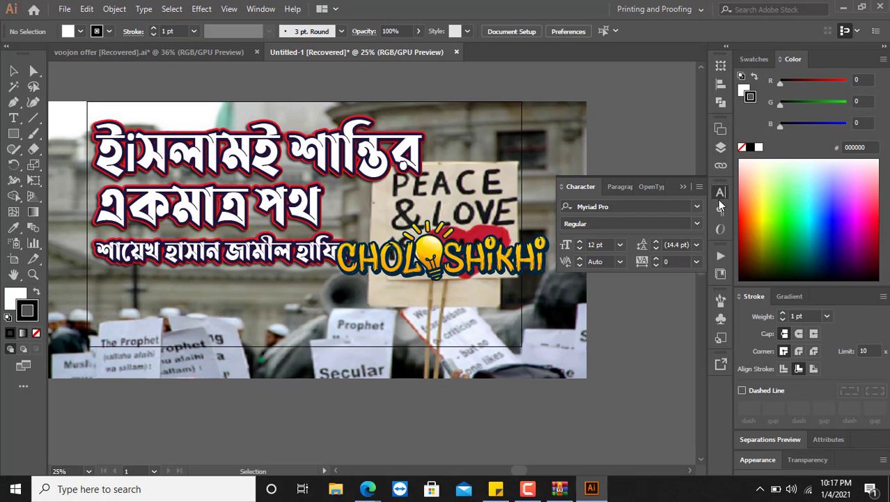
left_click(657, 223)
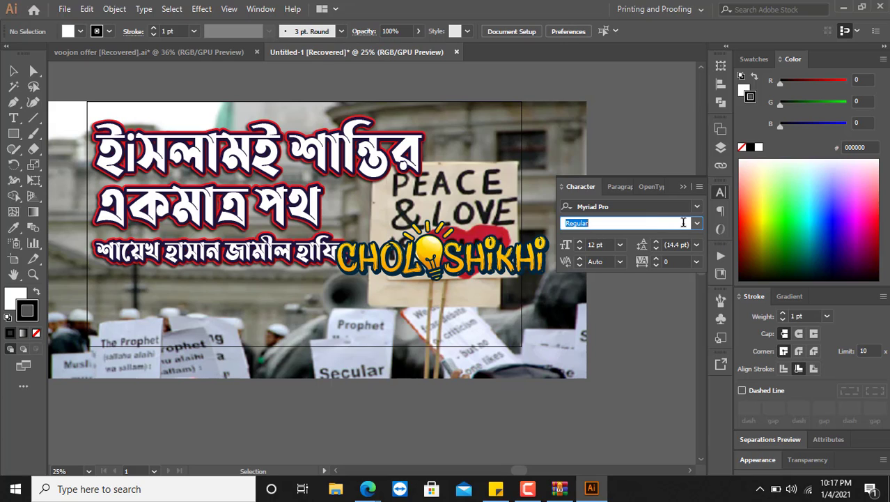
left_click(693, 210)
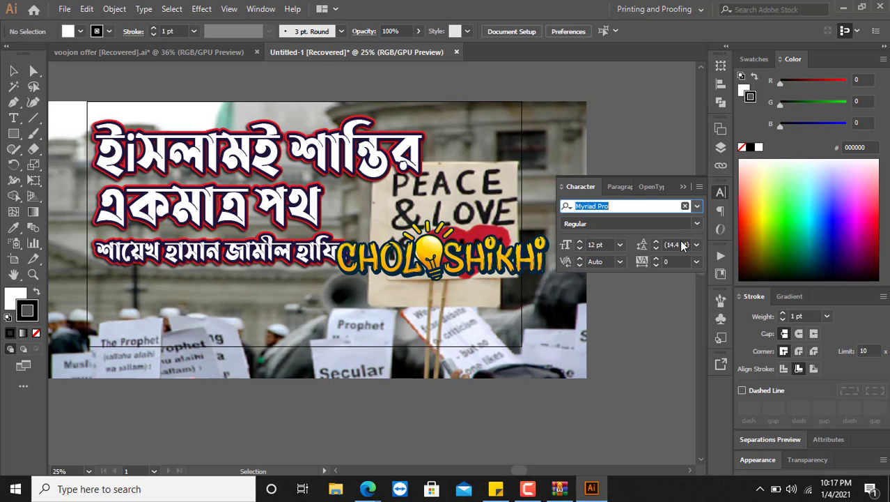
left_click(687, 223)
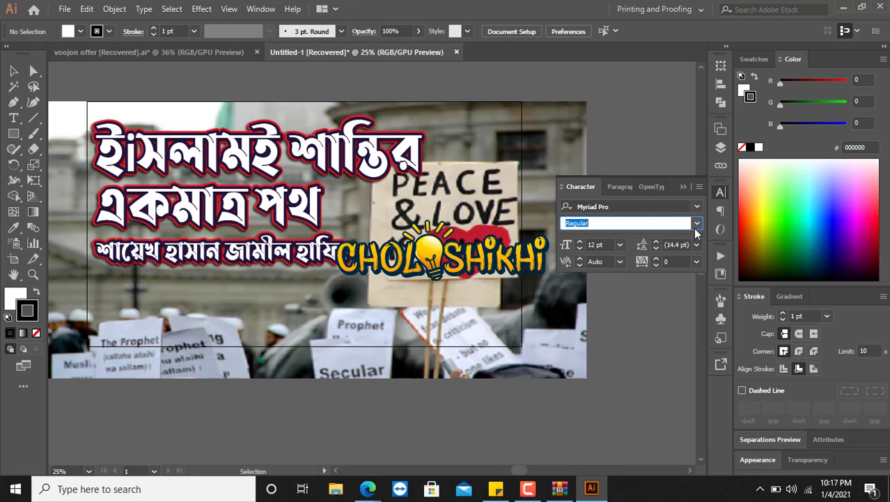
left_click(843, 8)
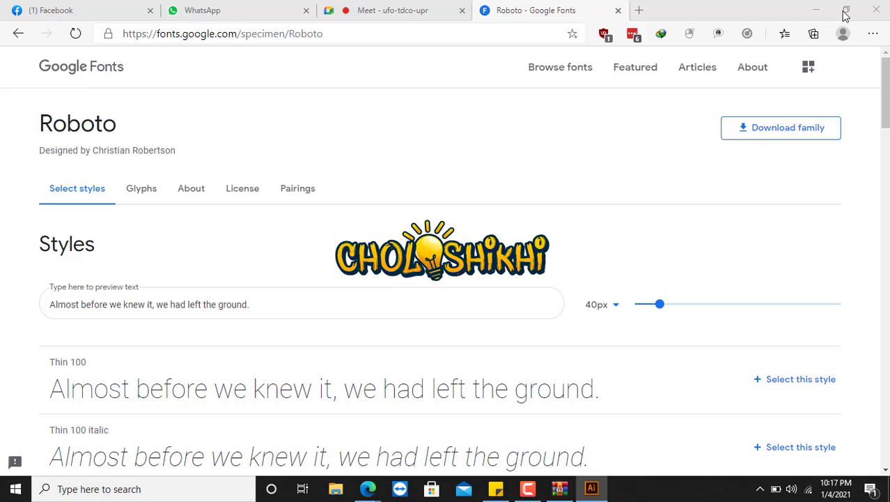
Go to the website fontsquirrel.com in place of the Roboto font page
scroll(253, 309, "down", 5)
scroll(259, 334, "up", 5)
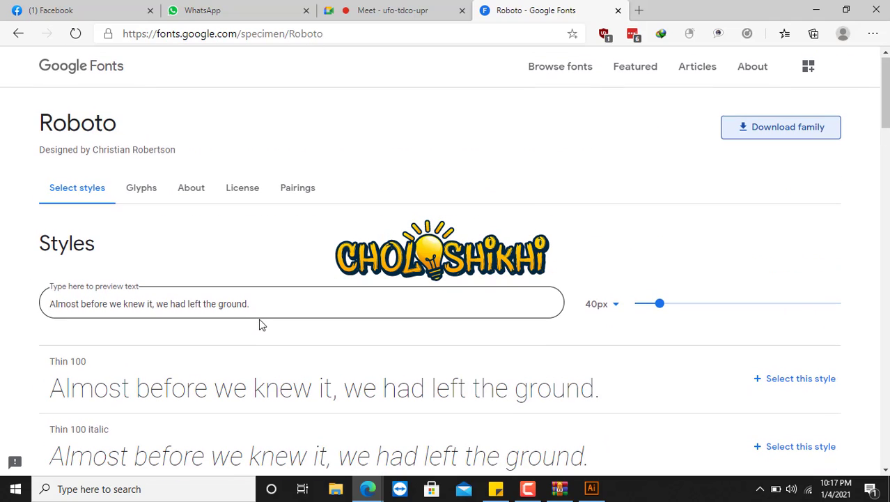
left_click(330, 29)
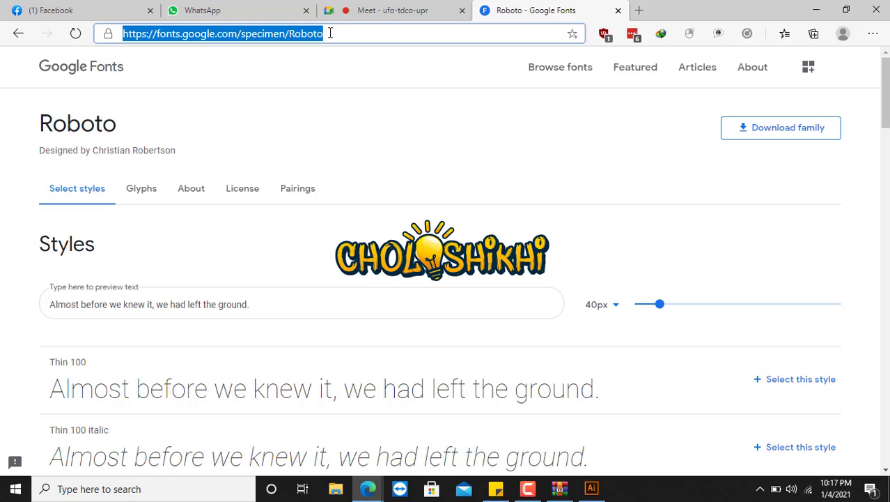
type("dont")
key("BackSpace")
key("BackSpace")
key("BackSpace")
key("BackSpace")
type("f")
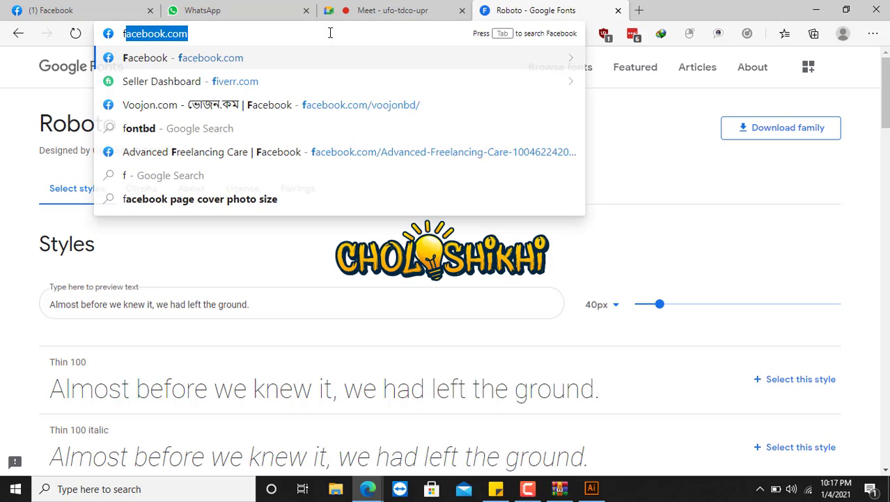
type("ontsq")
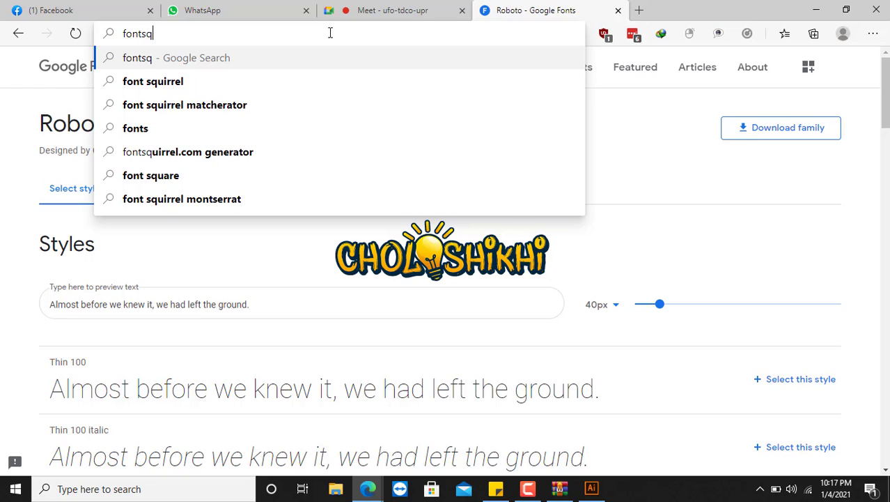
type("uireel")
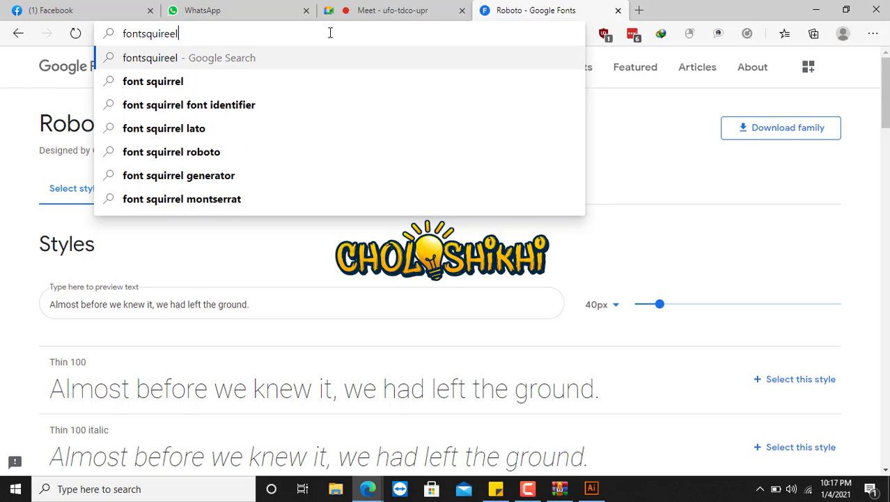
key("BackSpace")
key("BackSpace")
key("BackSpace")
type("rel.co")
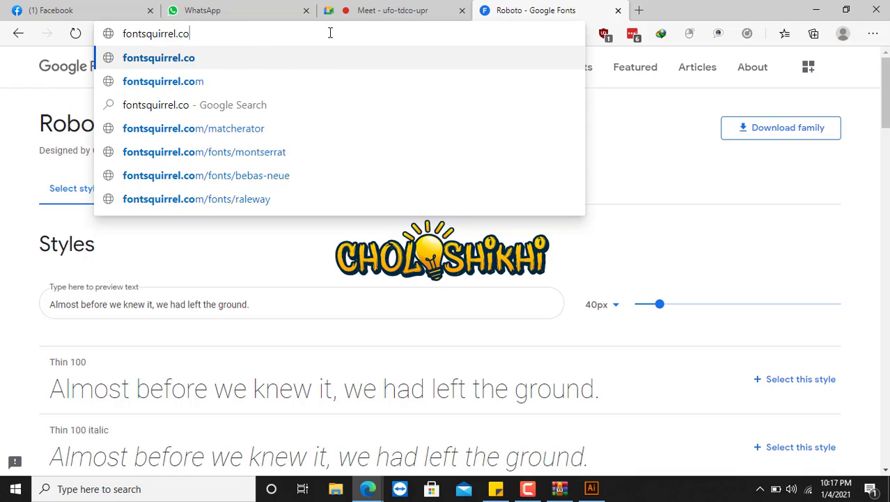
type("m")
key("Return")
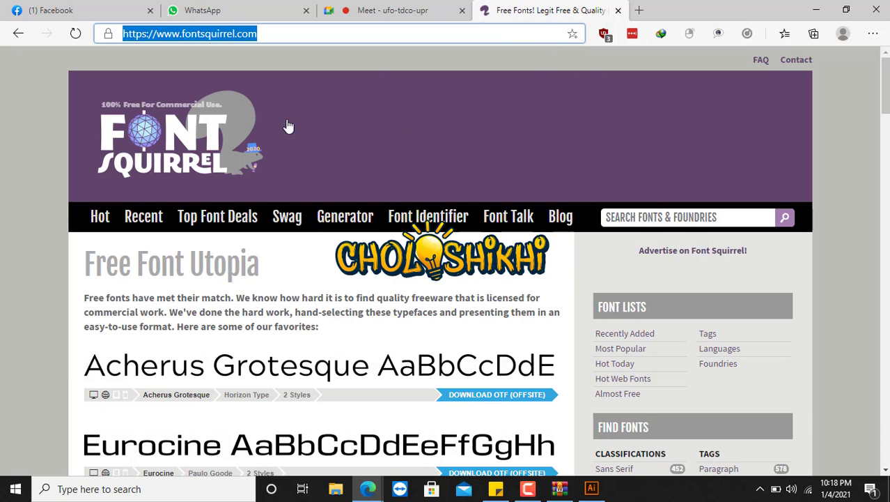
Look over the favourite fonts on the Font Squirrel home page and open the Most Popular font list
scroll(434, 322, "down", 3)
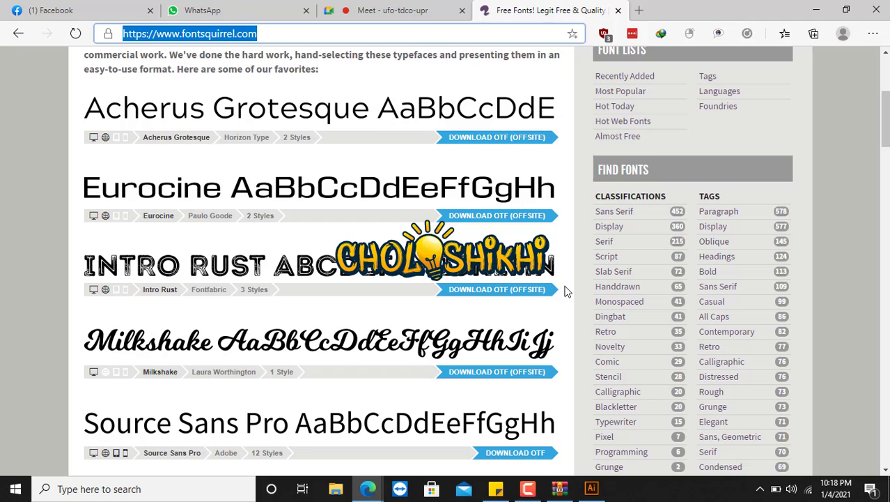
scroll(558, 279, "up", 2)
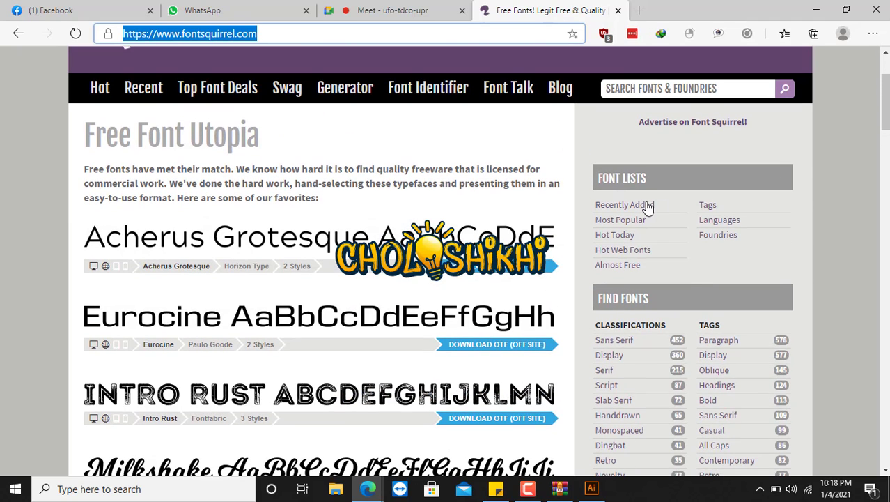
left_click(622, 223)
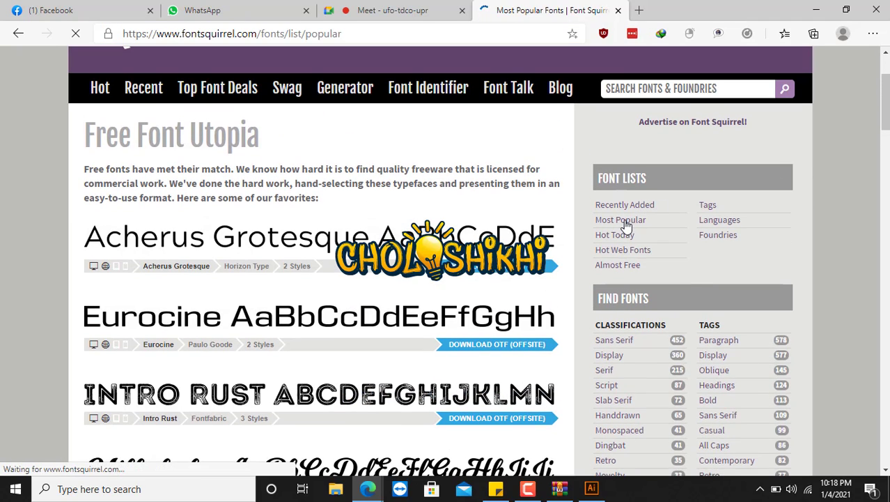
Browse the most popular fonts from Open Sans and Montserrat down to Titillium and Bebas
scroll(354, 222, "down", 4)
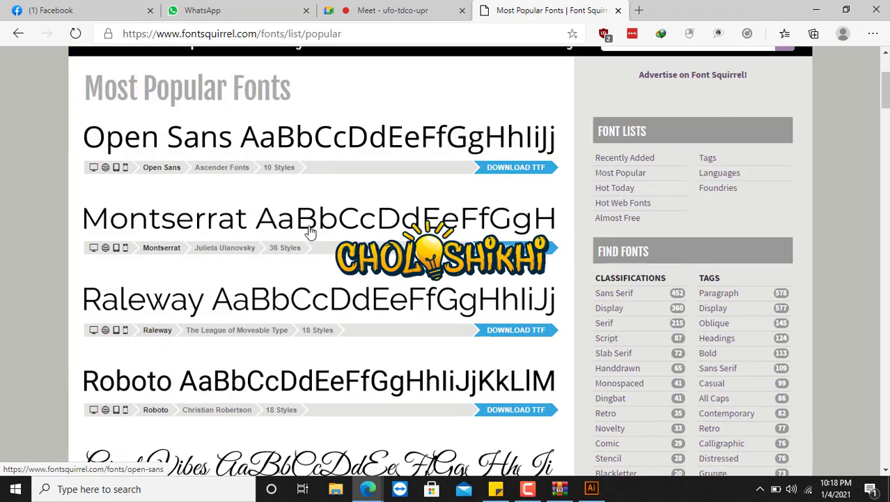
scroll(353, 191, "up", 2)
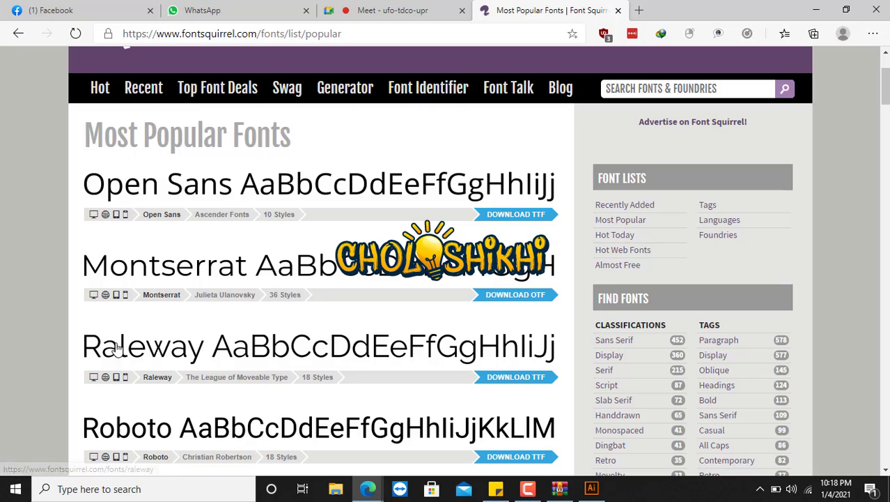
scroll(208, 328, "down", 3)
scroll(237, 293, "down", 1)
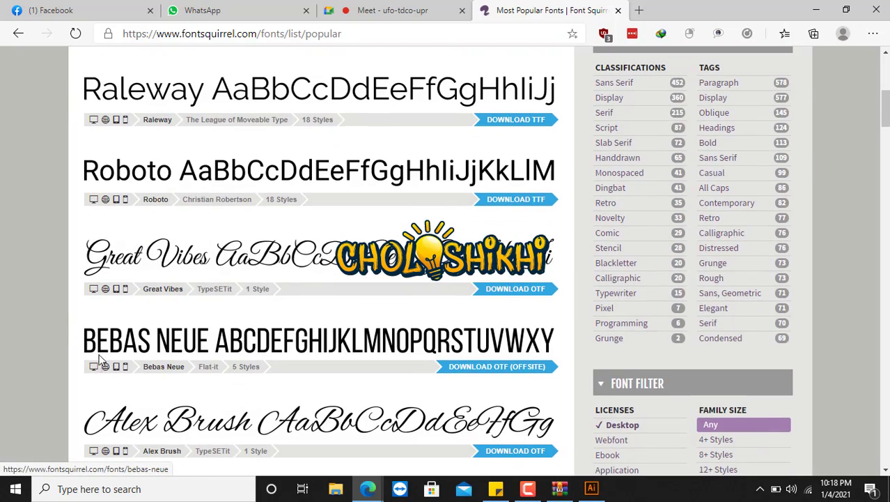
scroll(244, 345, "down", 2)
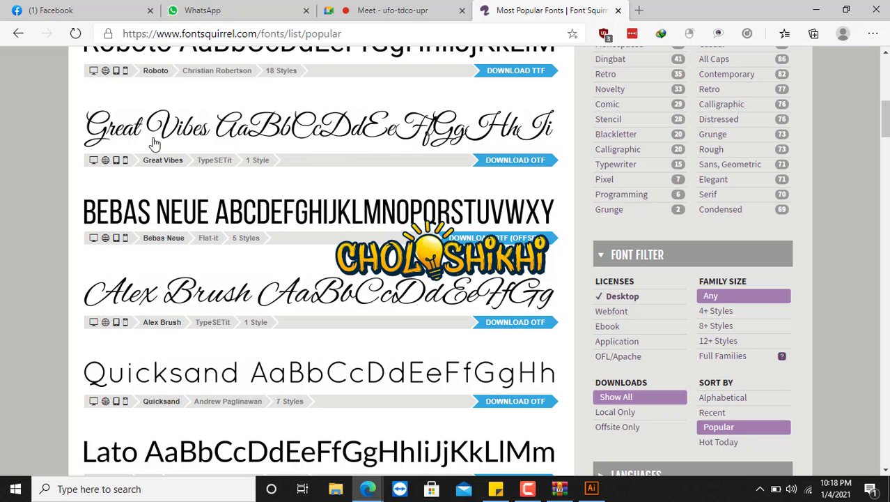
scroll(300, 150, "down", 2)
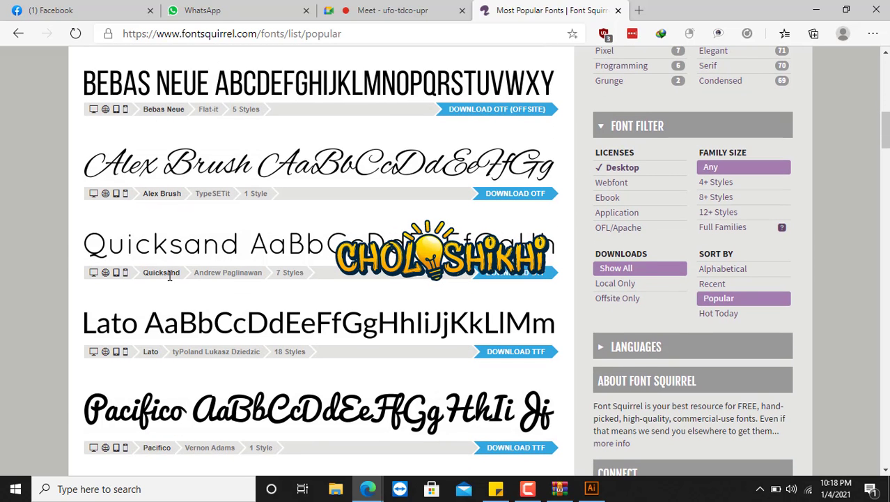
scroll(169, 275, "down", 2)
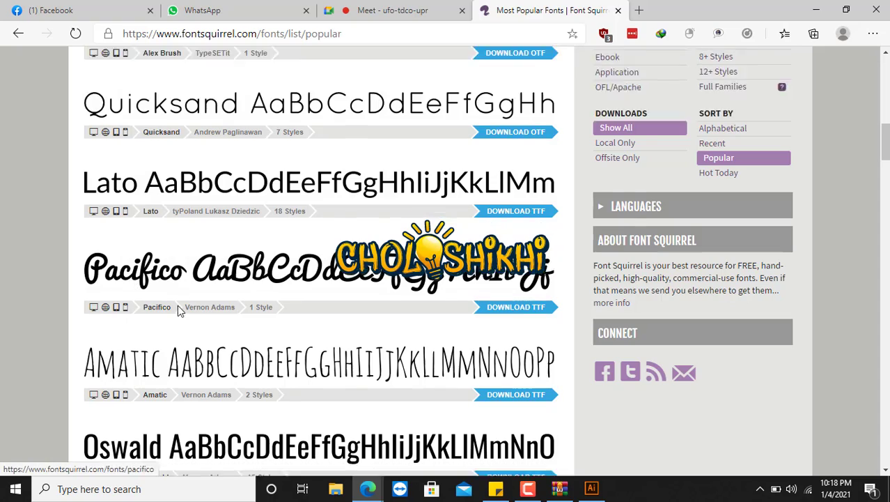
scroll(175, 306, "down", 4)
scroll(187, 292, "down", 2)
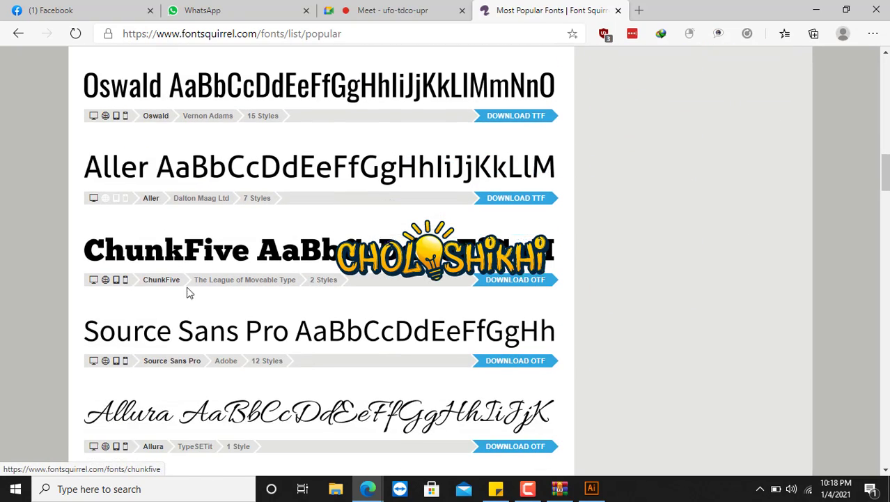
scroll(135, 285, "down", 2)
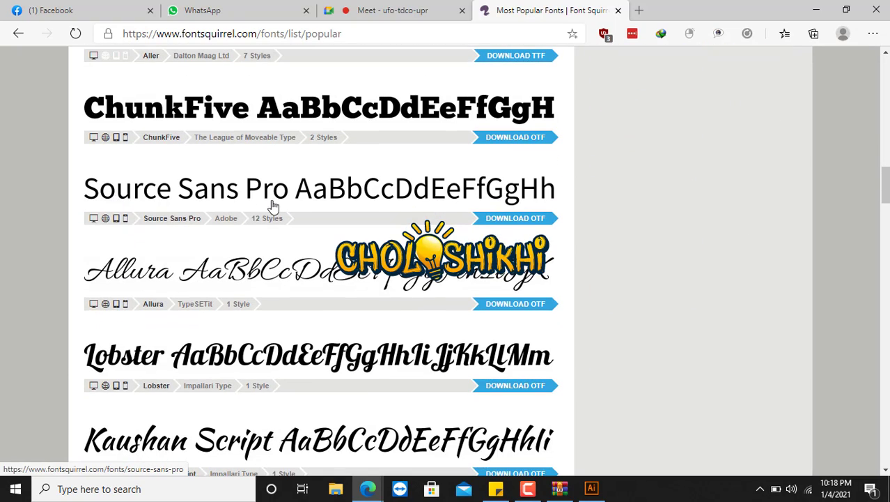
scroll(157, 320, "down", 3)
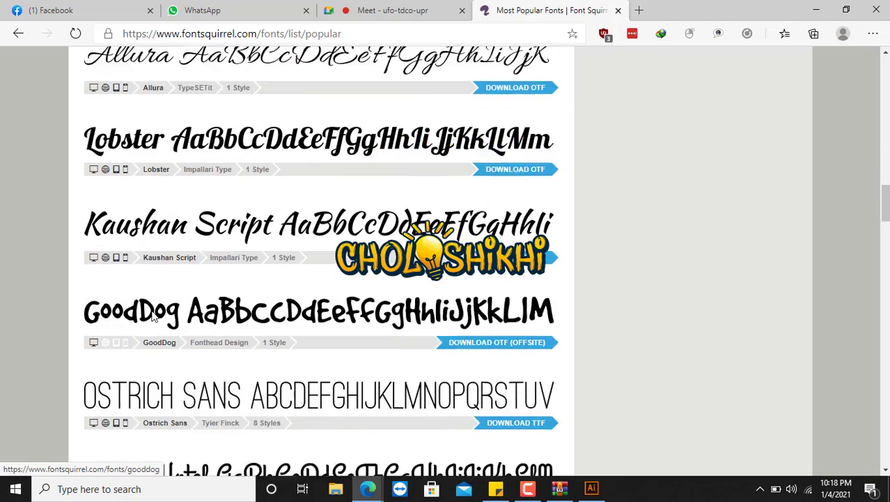
scroll(147, 300, "down", 8)
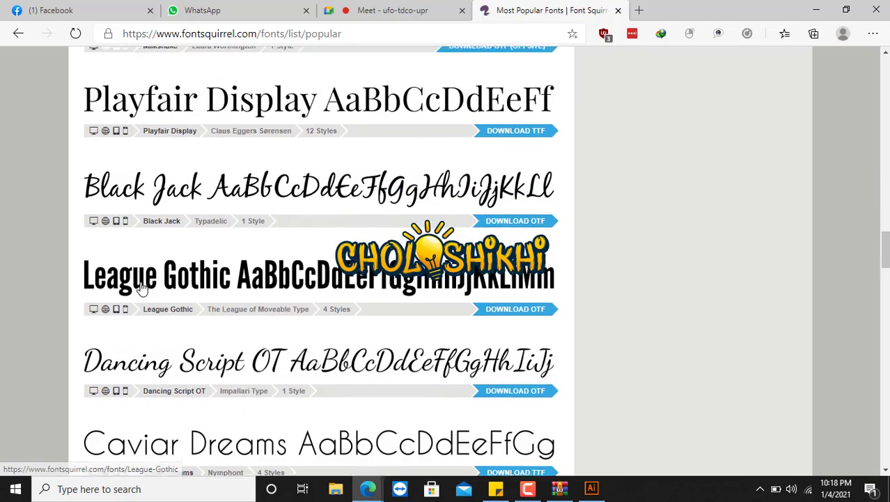
scroll(140, 290, "down", 5)
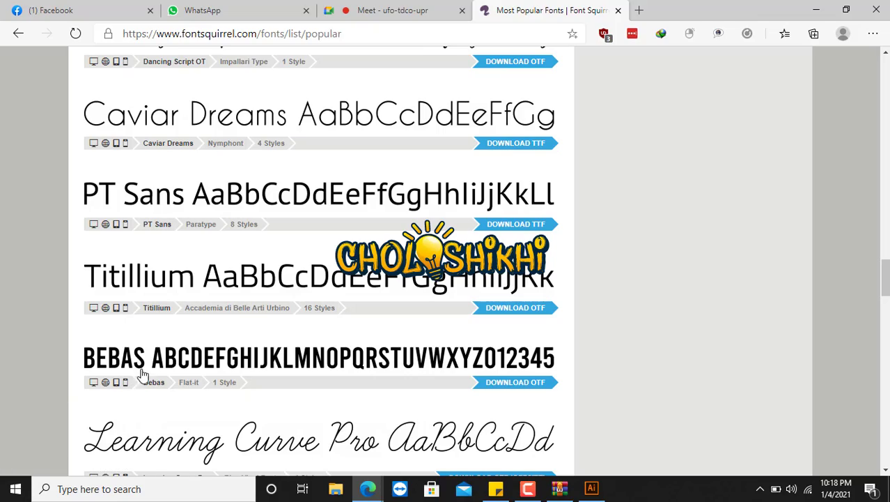
Return to the start of the popular list and examine the Great Vibes, Alex Brush, Raleway and Montserrat samples again
scroll(209, 348, "up", 10)
scroll(294, 325, "up", 15)
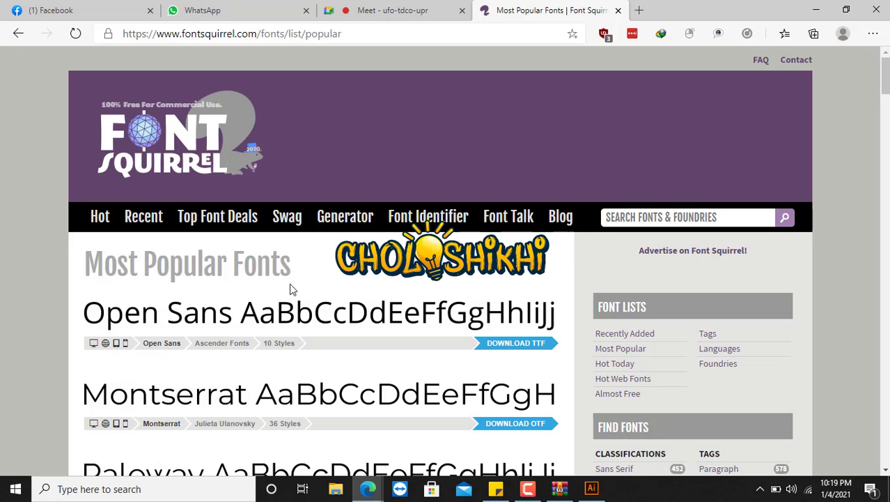
scroll(312, 279, "down", 3)
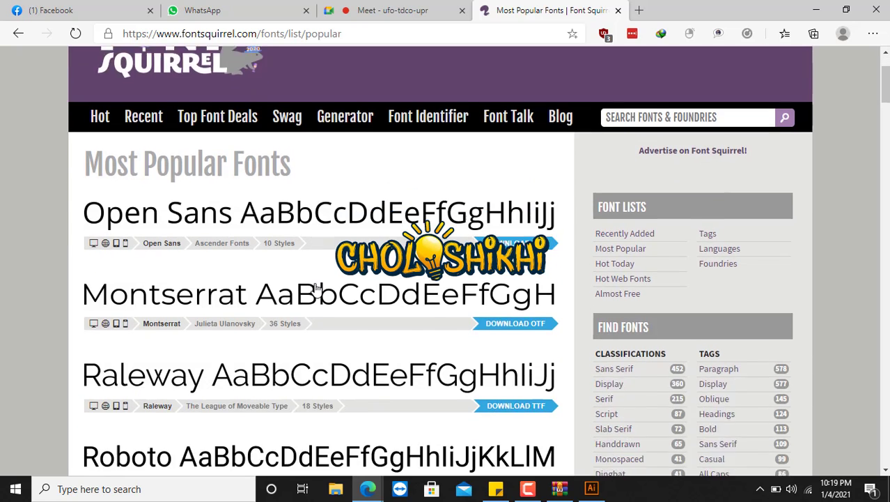
scroll(237, 268, "down", 10)
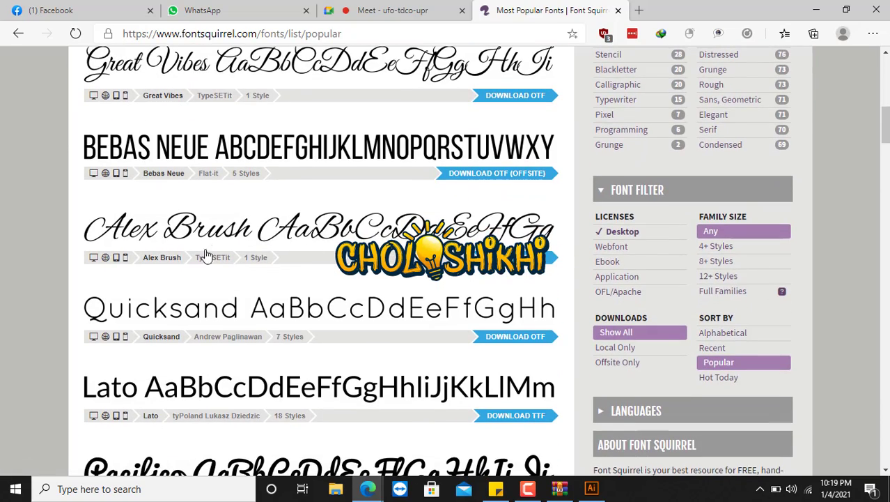
scroll(216, 259, "up", 4)
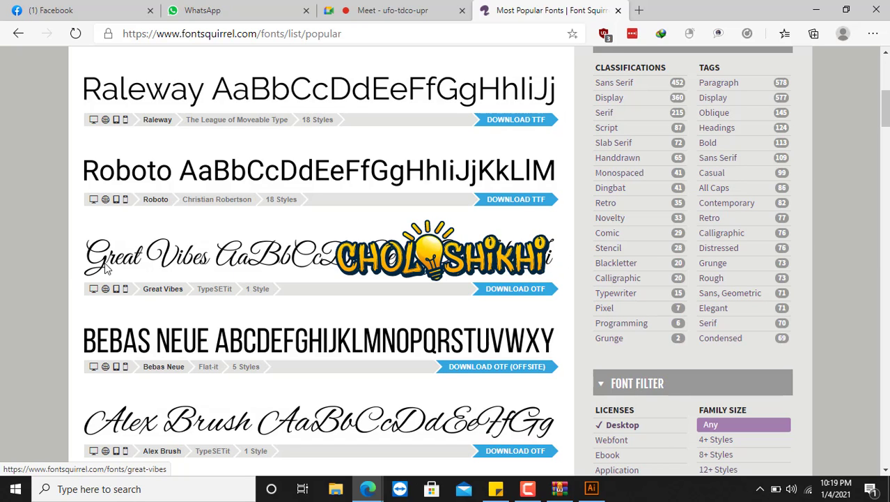
scroll(526, 269, "down", 3)
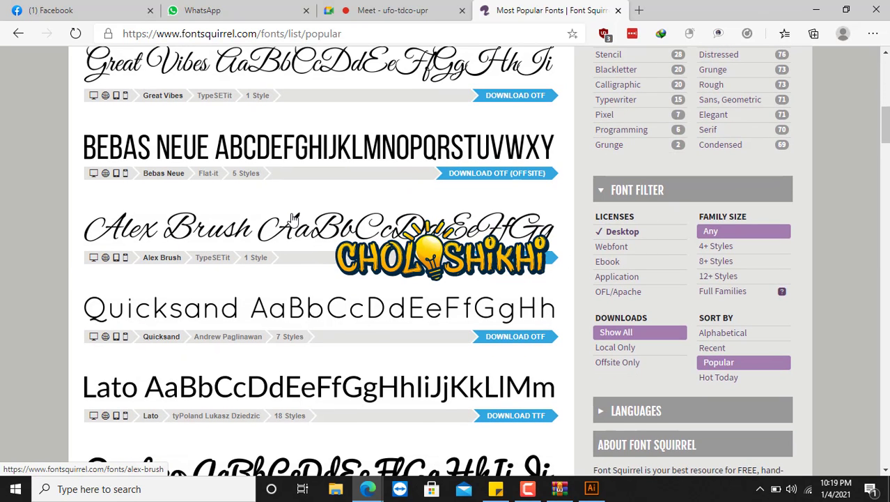
scroll(253, 160, "up", 4)
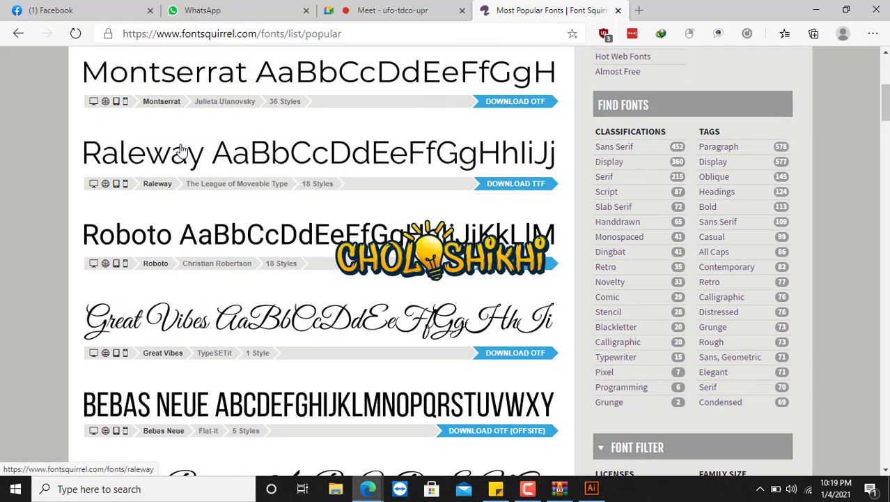
scroll(195, 103, "up", 2)
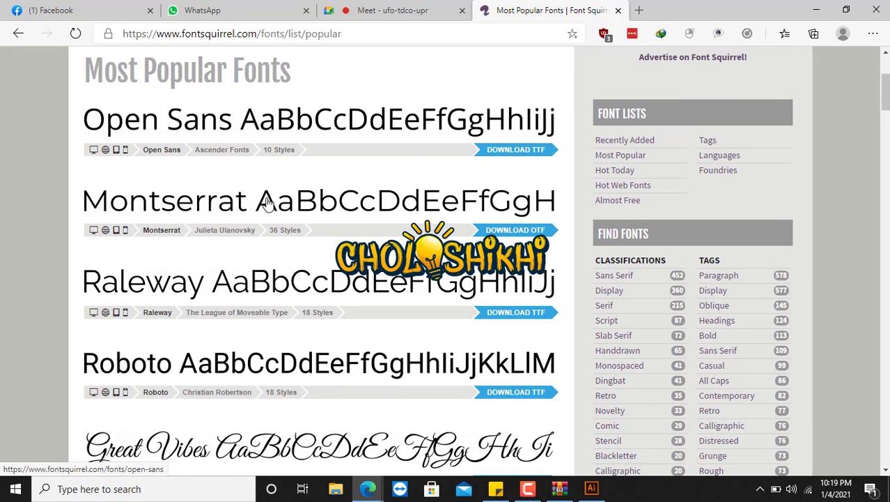
Go to the website dafont.com in place of the Font Squirrel popular fonts page
left_click(403, 36)
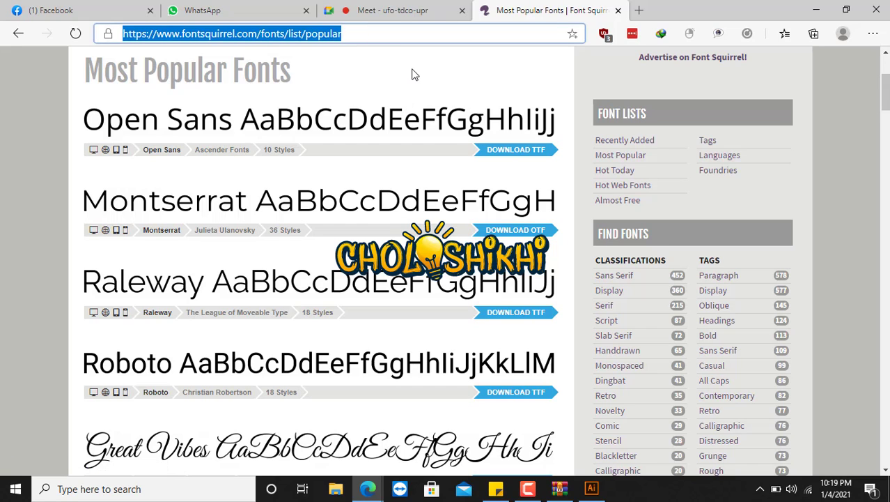
type("dafont.com")
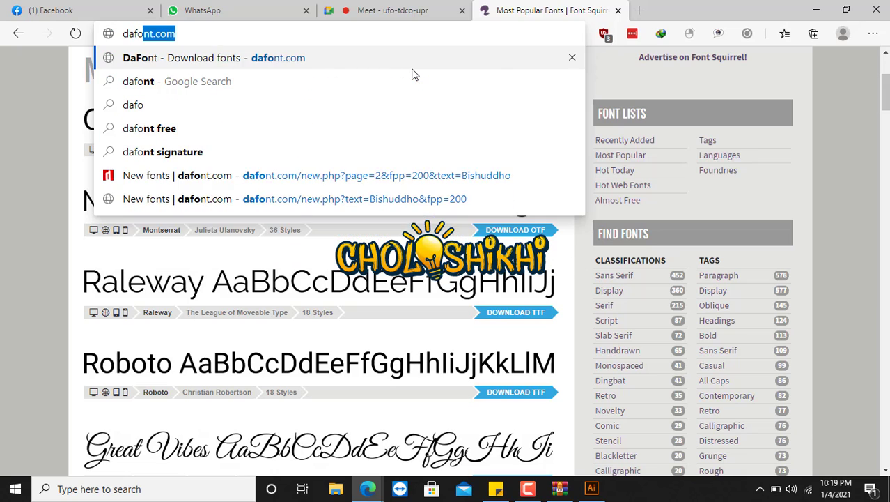
key("Return")
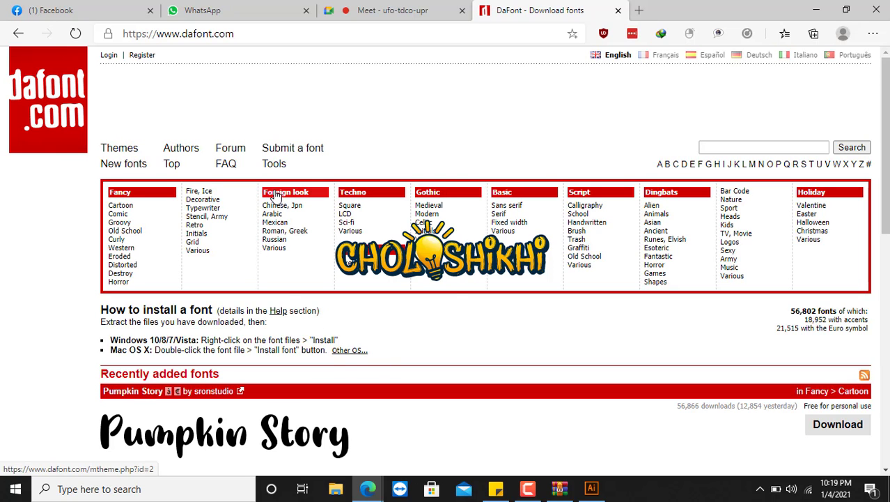
Look over the recently added fonts and their licence notes on the DaFont home page, from Pumpkin Story down to Hallo White
scroll(373, 351, "down", 2)
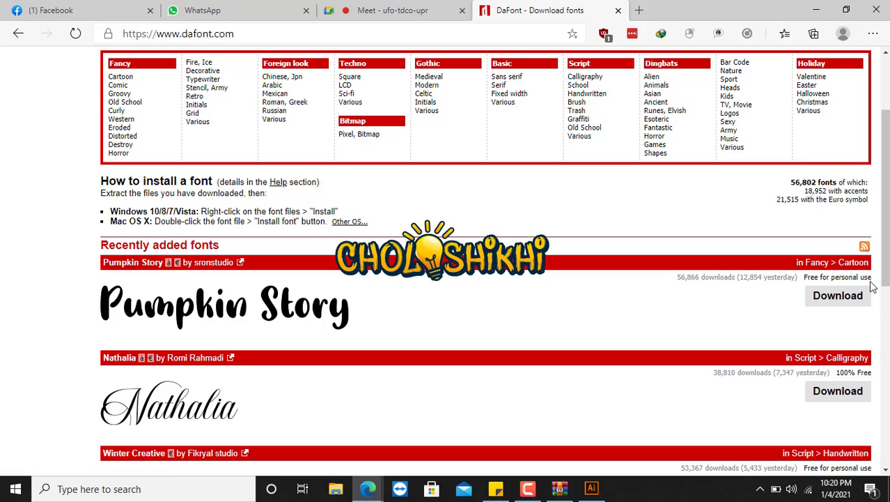
scroll(776, 363, "down", 3)
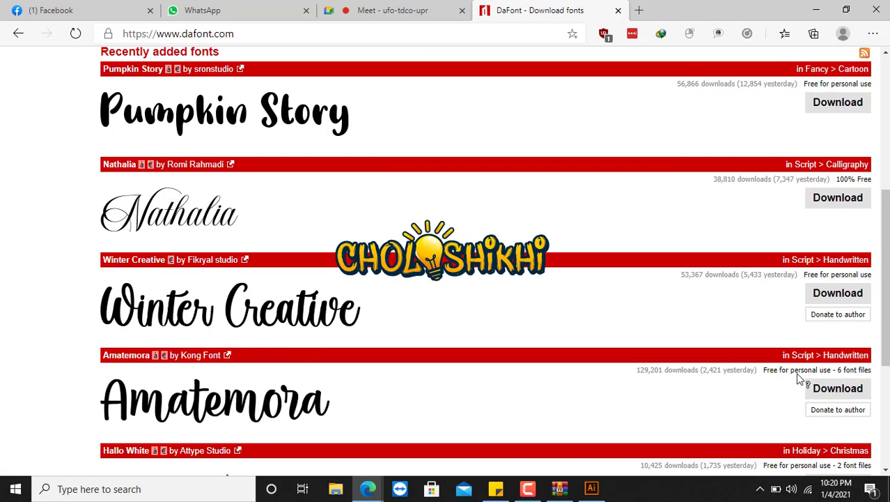
scroll(834, 382, "down", 2)
scroll(837, 352, "down", 2)
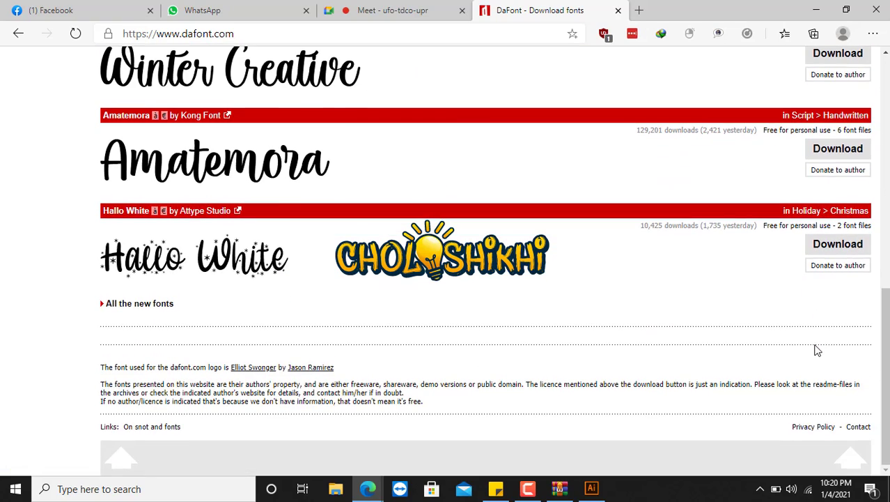
scroll(120, 166, "up", 5)
scroll(119, 165, "up", 3)
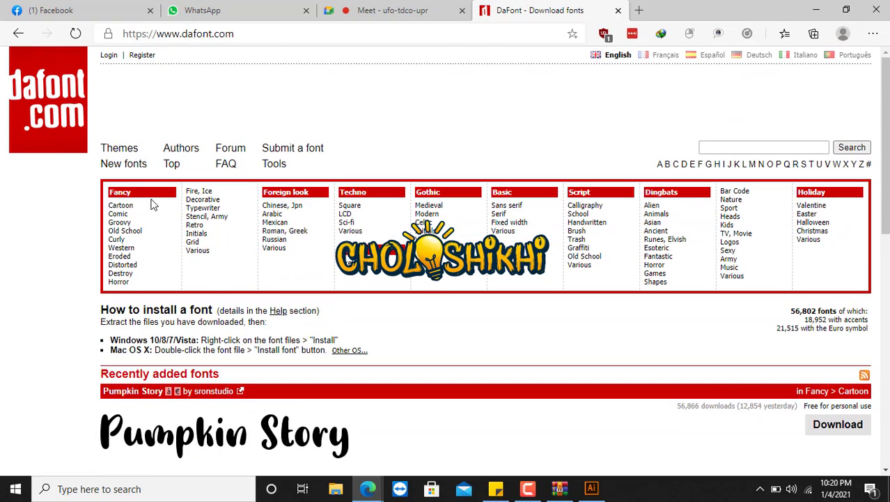
Open DaFont's New fonts list and browse its samples and licence notes from Black Rocker down to Nathalia
left_click(123, 166)
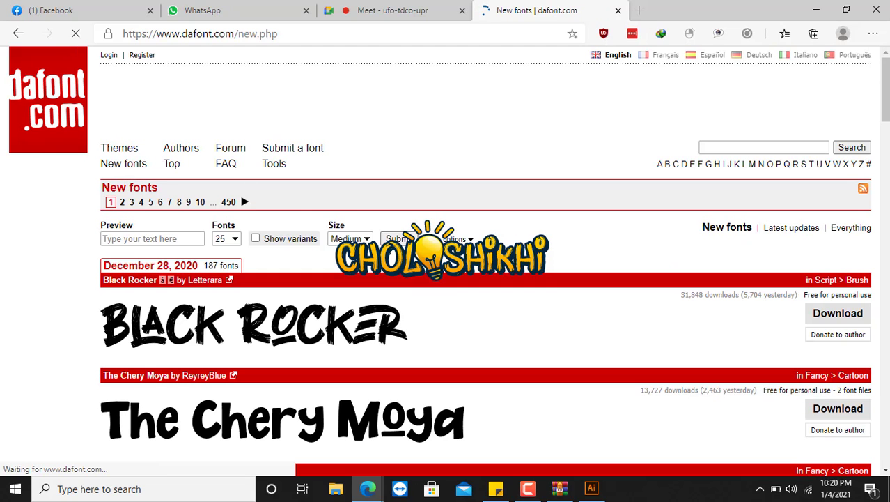
scroll(332, 321, "down", 3)
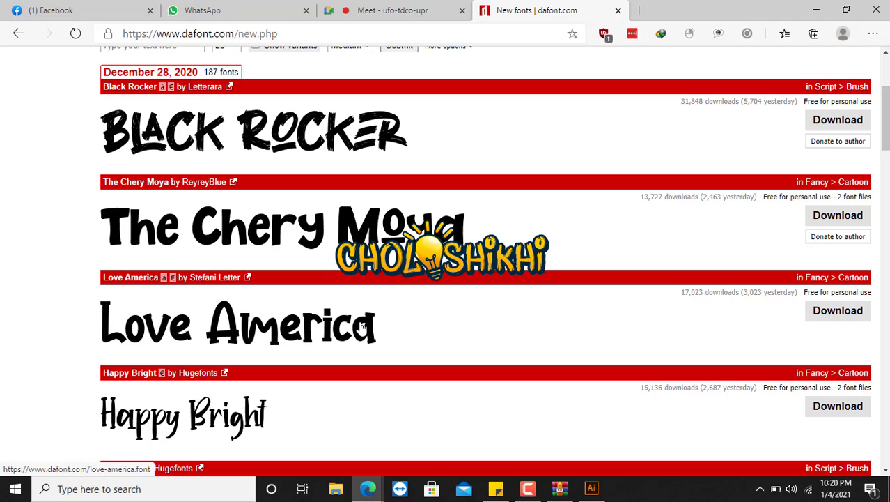
scroll(361, 324, "up", 3)
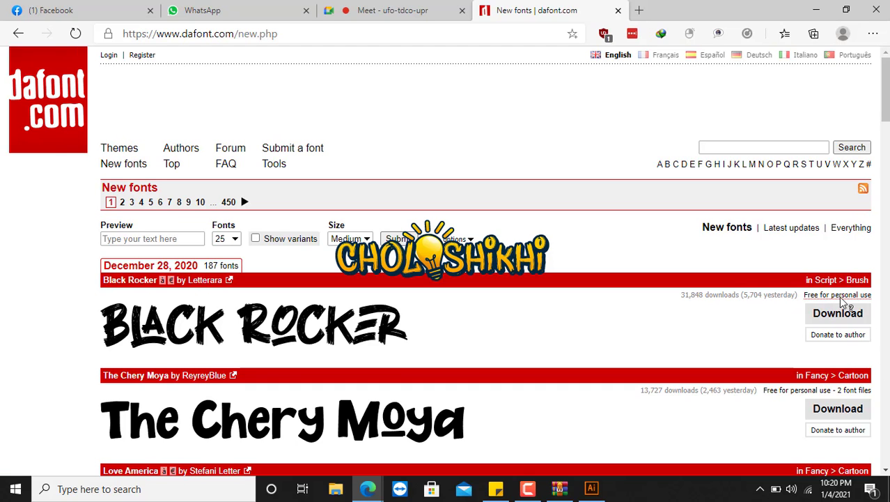
scroll(801, 393, "down", 6)
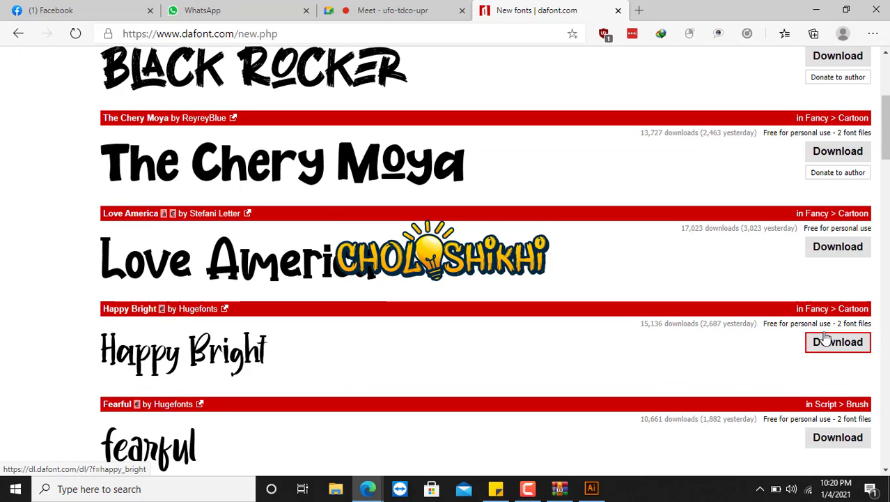
scroll(826, 351, "down", 5)
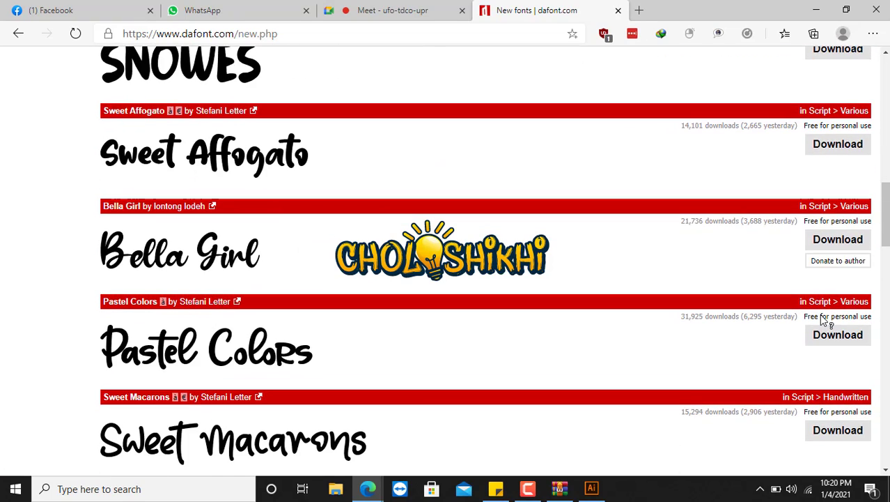
scroll(826, 418, "down", 3)
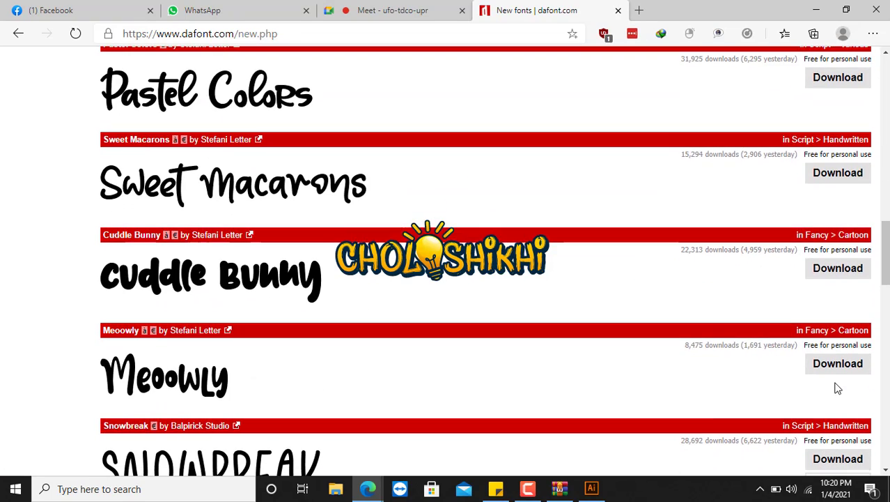
scroll(838, 355, "down", 6)
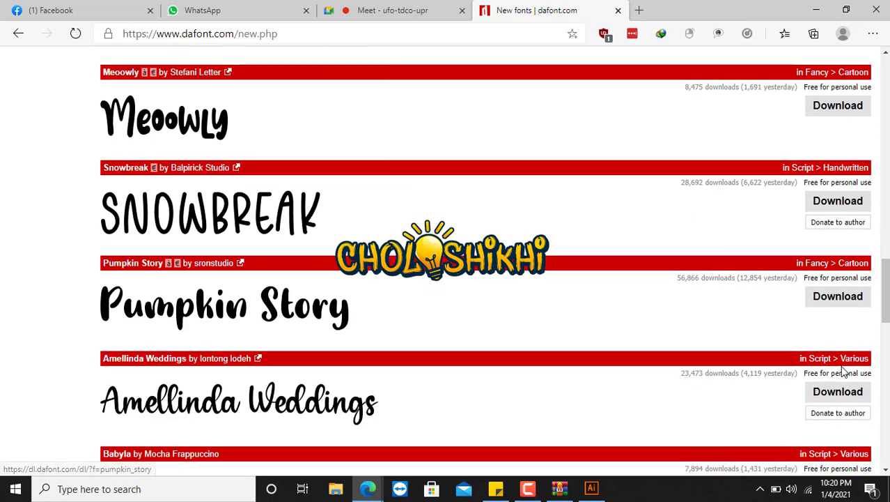
scroll(843, 373, "down", 5)
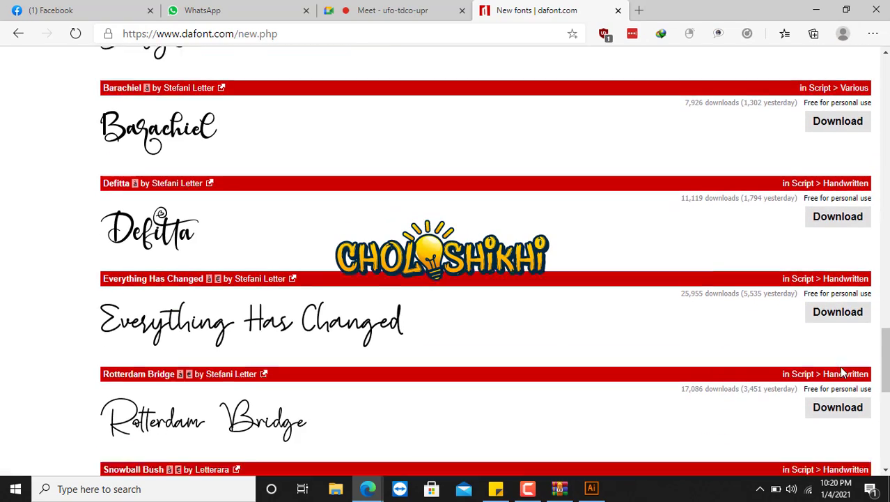
scroll(844, 385, "down", 2)
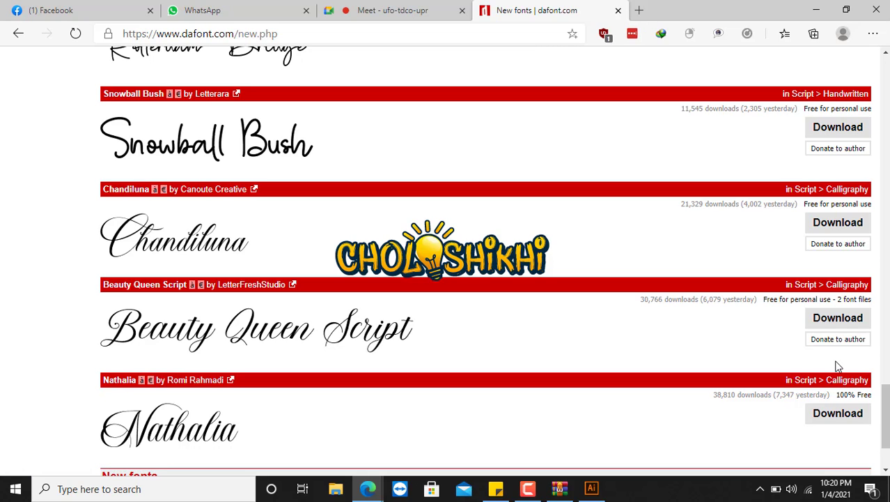
Switch to the Google Meet call, leave the meeting and return to the Meet home screen
left_click(418, 10)
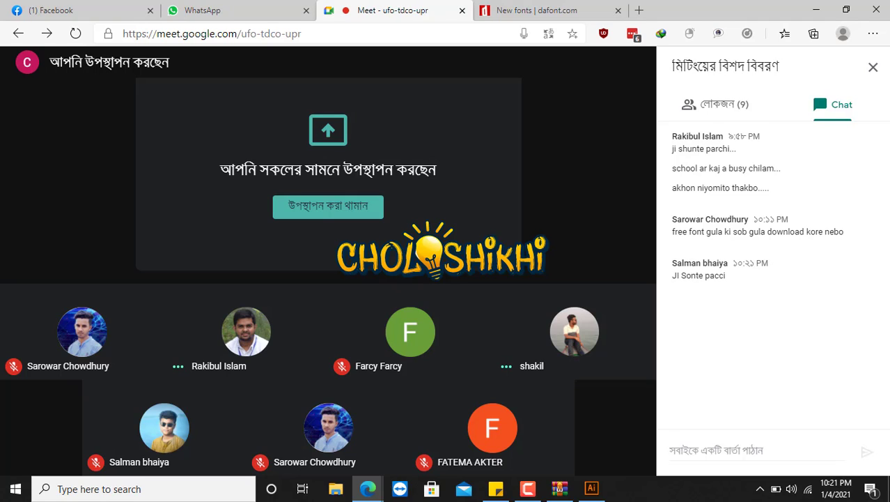
mouse_move(546, 238)
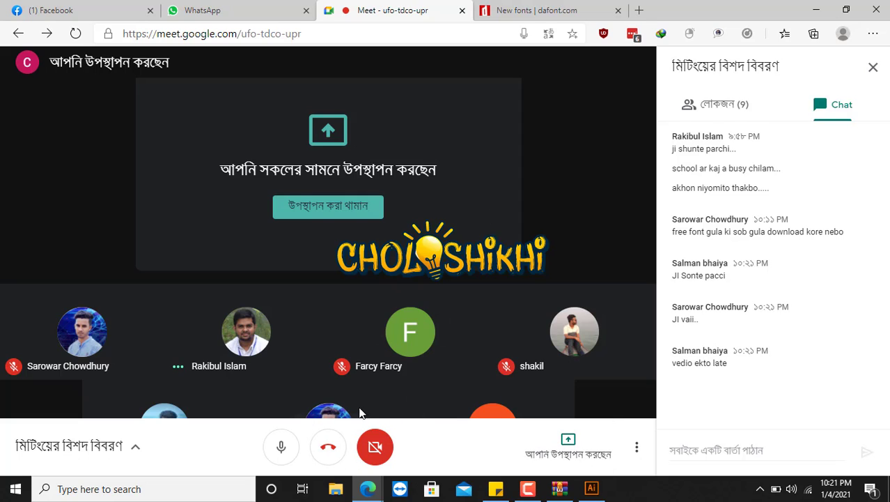
left_click(328, 453)
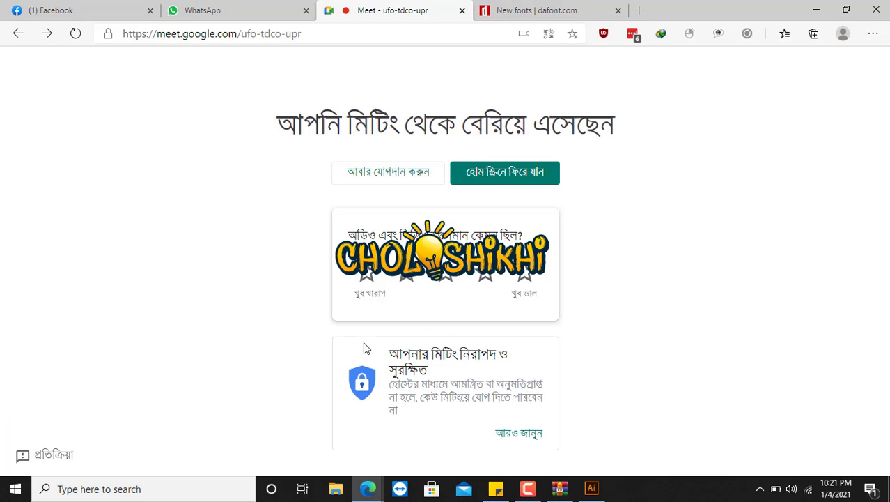
left_click(496, 180)
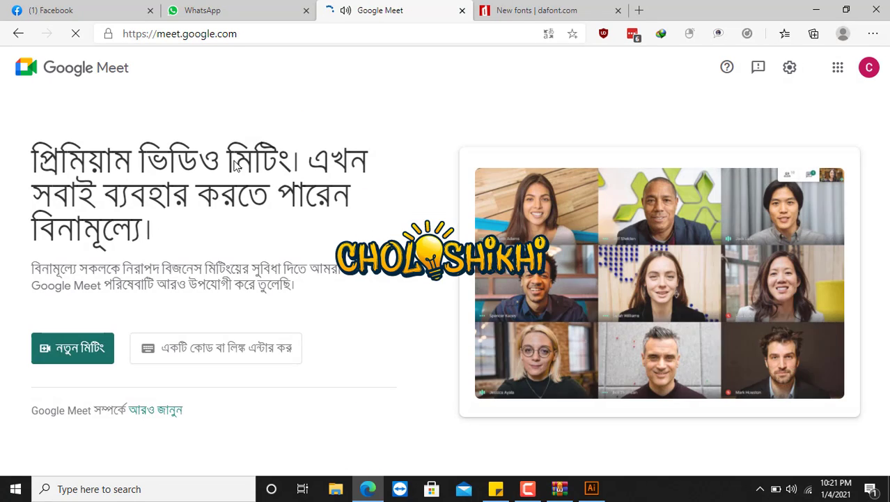
Go back to the same meeting and rejoin it with the camera off and the microphone on
left_click(18, 34)
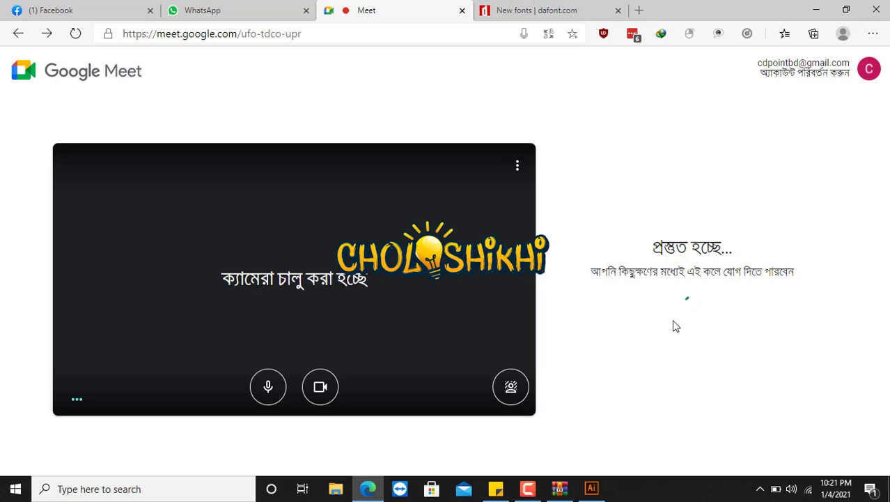
left_click(630, 280)
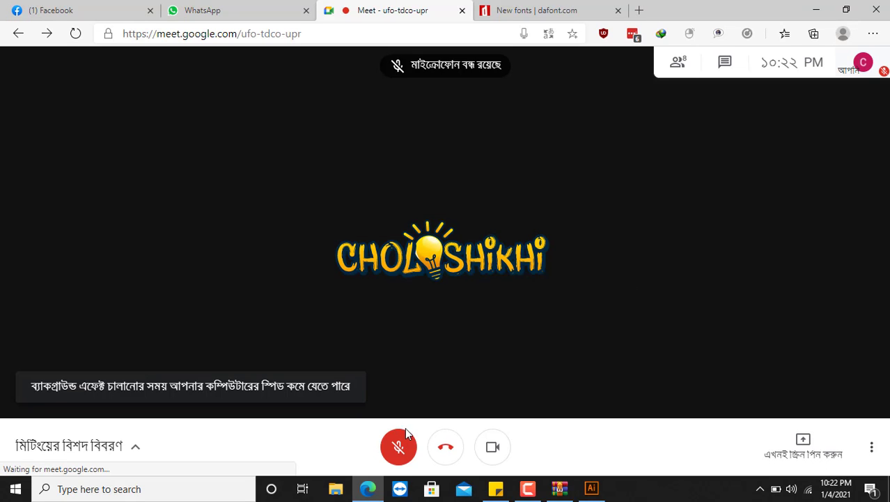
left_click(493, 447)
left_click(400, 447)
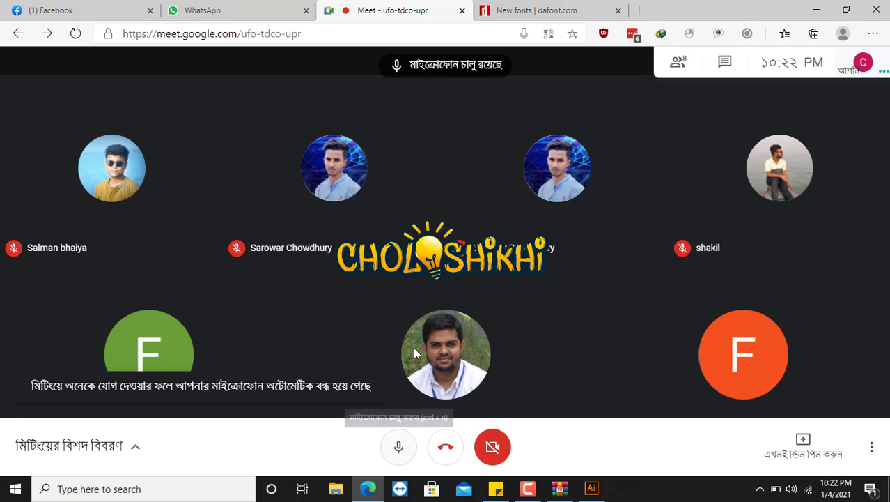
Return to the DaFont New fonts page and review the list down to its page links and back up to its display options
left_click(544, 7)
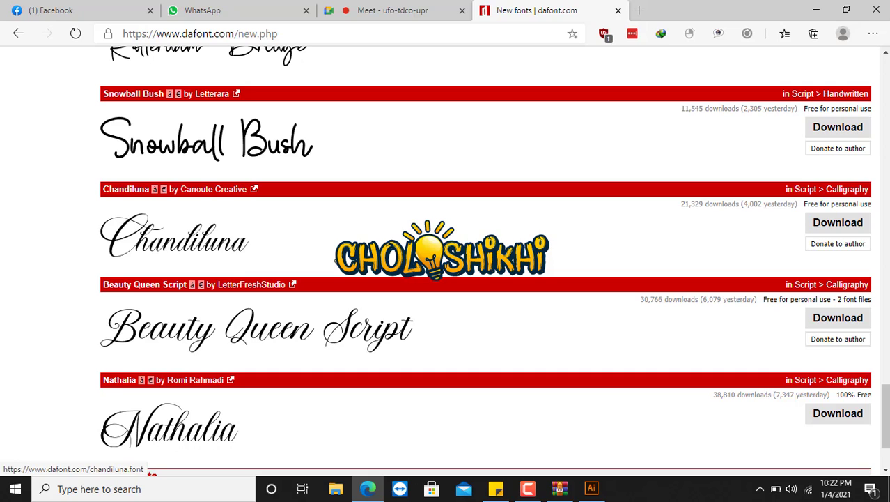
scroll(231, 84, "up", 5)
left_click(285, 33)
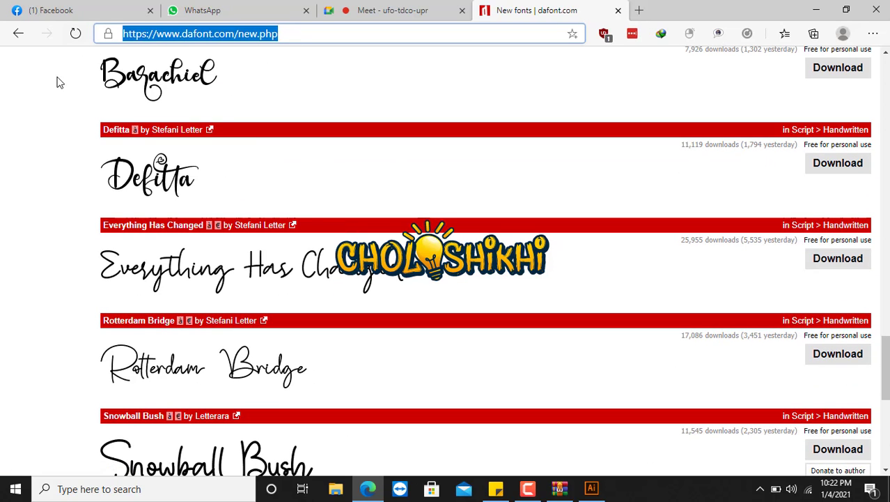
scroll(495, 296, "up", 1)
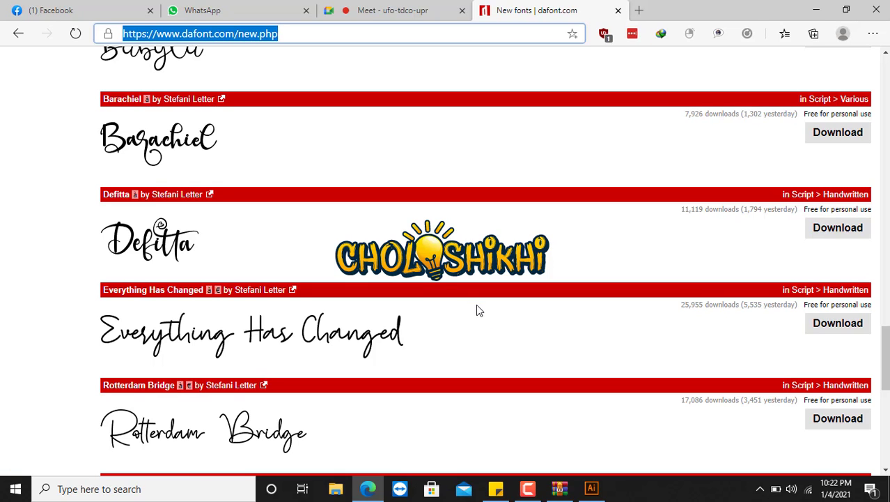
scroll(487, 325, "down", 3)
scroll(492, 343, "down", 5)
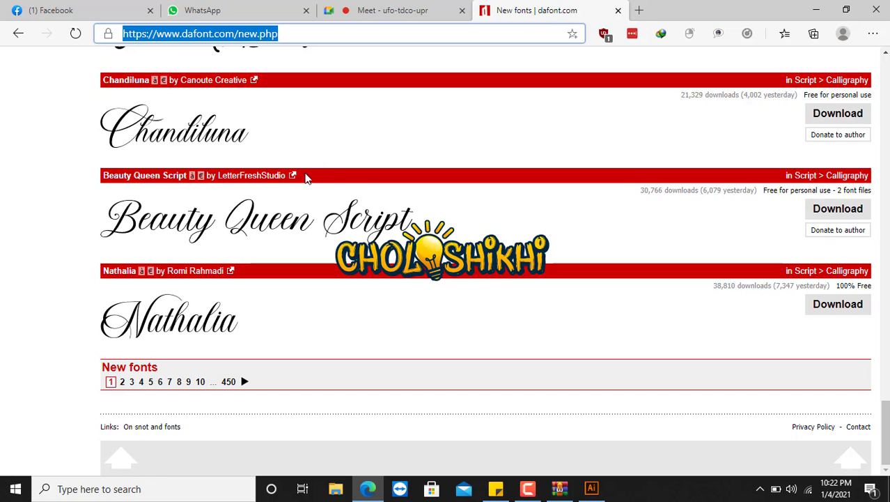
scroll(306, 167, "up", 6)
scroll(310, 209, "up", 5)
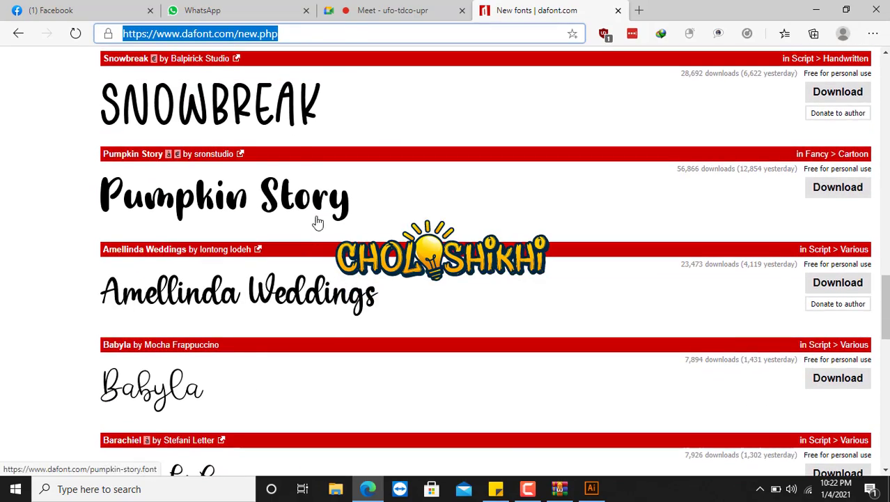
scroll(320, 239, "up", 8)
scroll(347, 256, "up", 3)
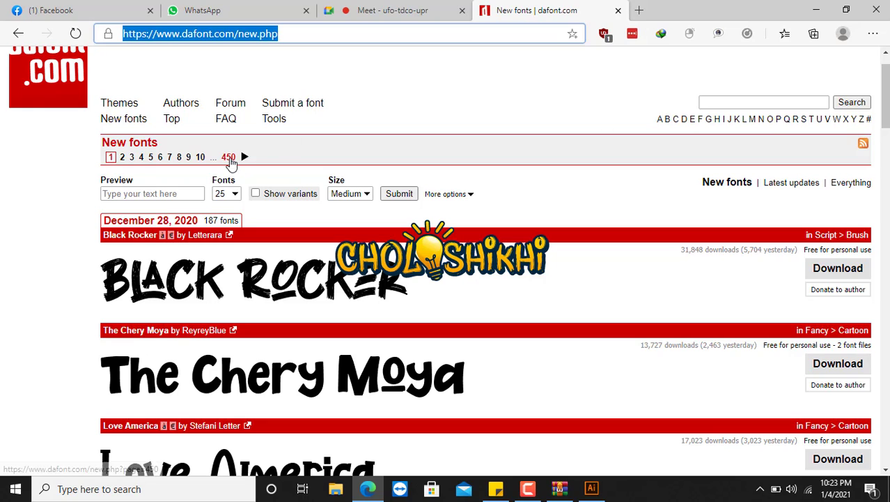
Set the New fonts list to show 200 fonts per page and apply the setting
left_click(221, 195)
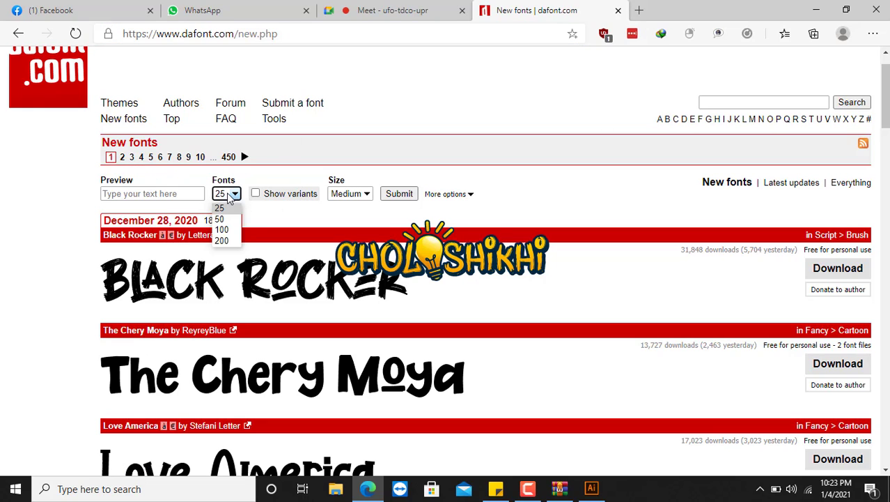
left_click(221, 240)
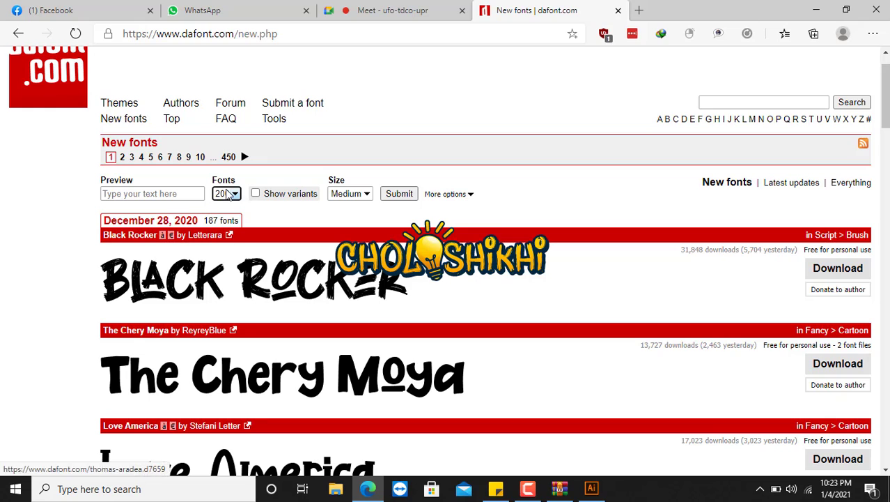
left_click(399, 194)
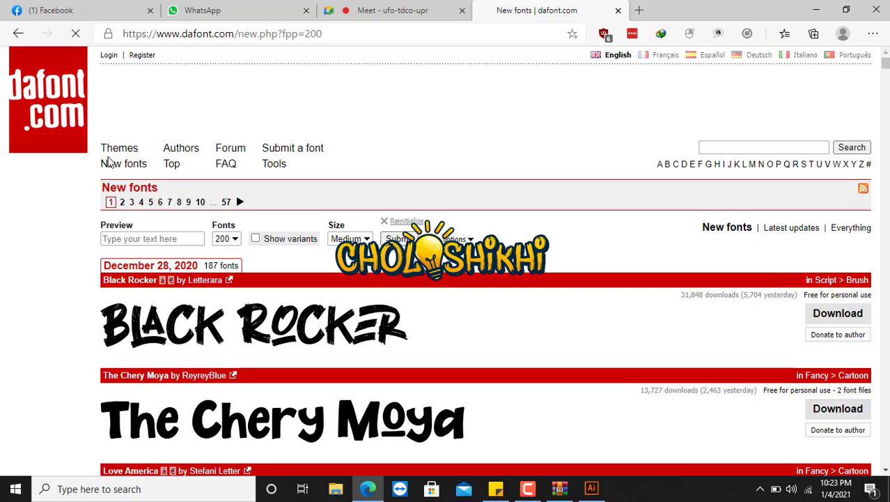
Browse the 200-font list past Nathalia and Troyline and return to its start
scroll(616, 282, "down", 15)
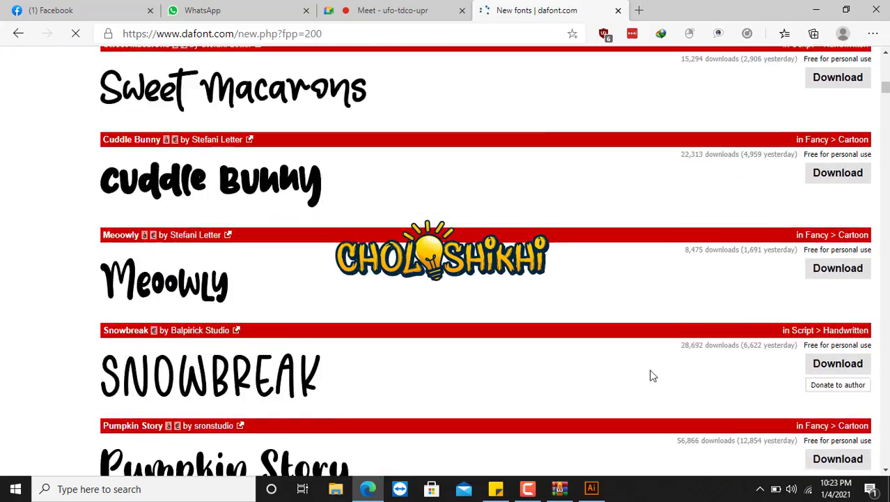
scroll(642, 414, "down", 12)
scroll(213, 157, "up", 16)
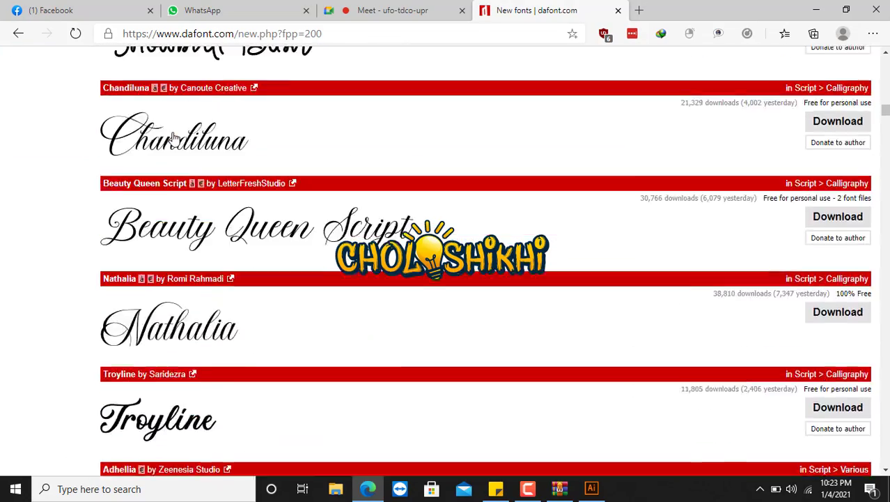
scroll(174, 136, "up", 20)
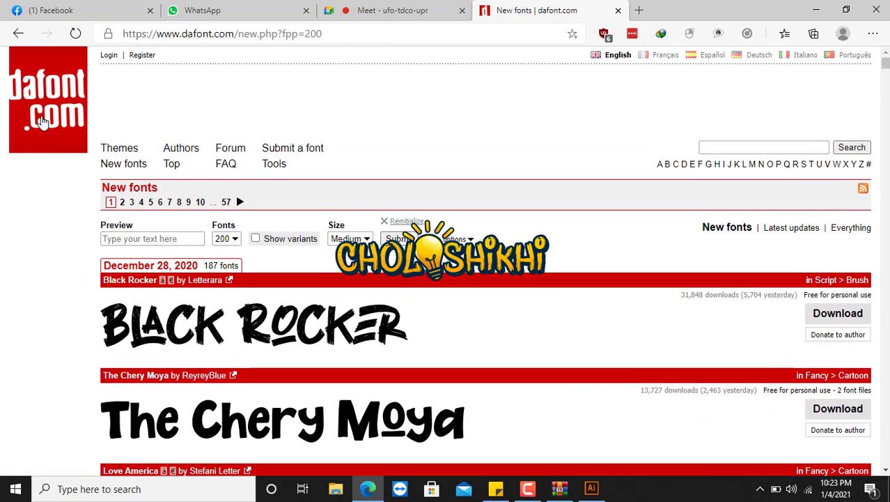
Go back to the DaFont home page and close its browser tab
left_click(42, 122)
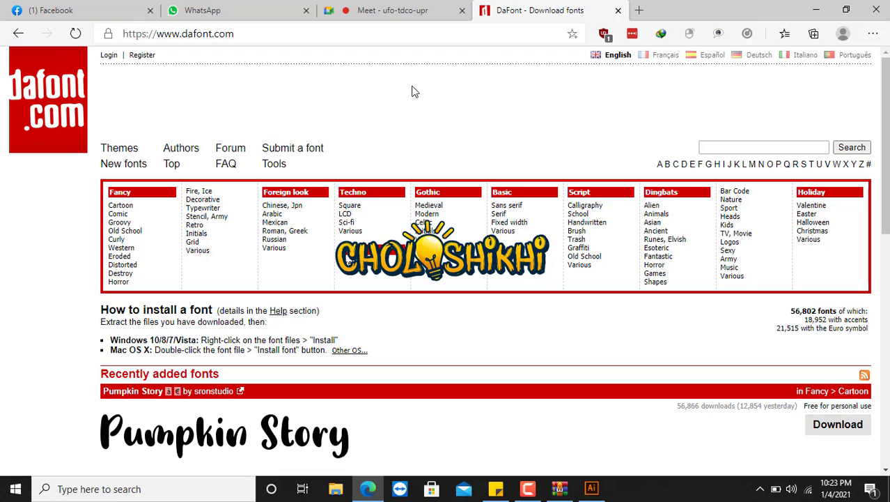
left_click(427, 35)
key("ctrl+w")
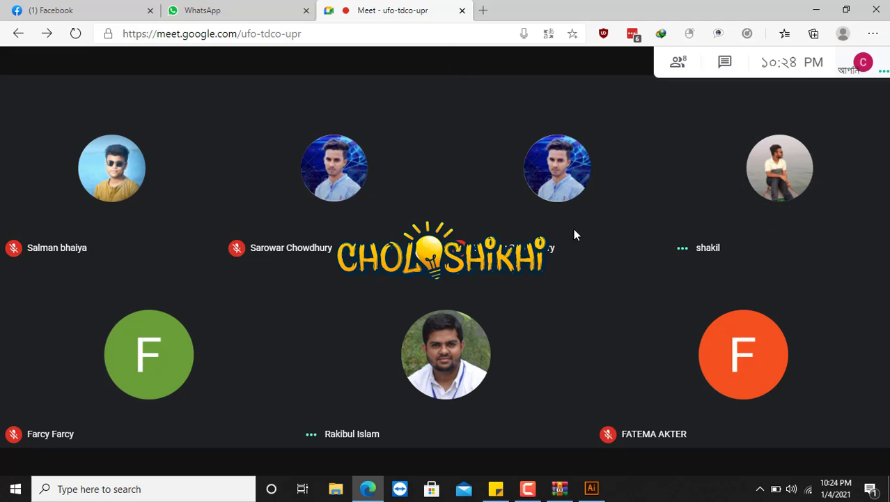
Check the screen recorder's controls and minimise the recorder window again
left_click(527, 488)
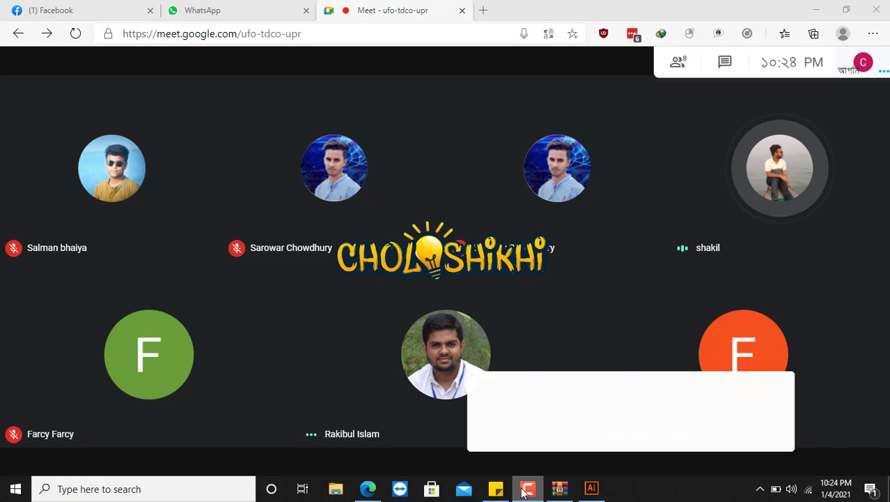
left_click(411, 16)
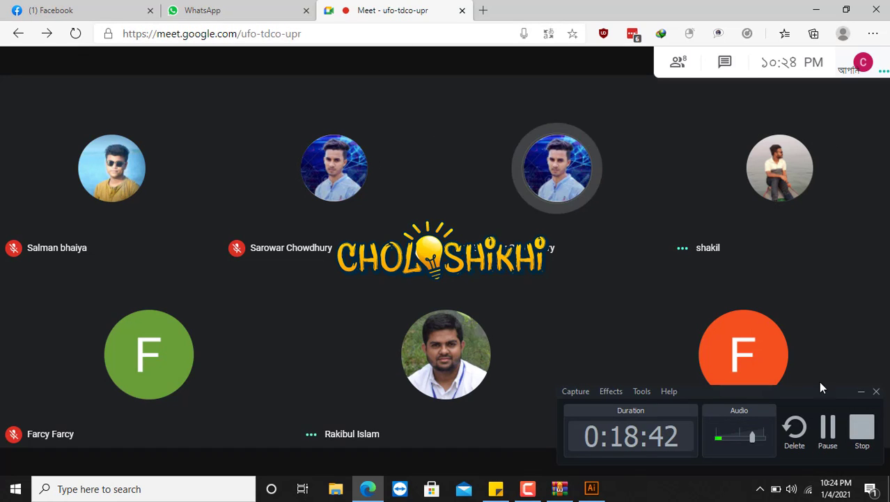
left_click(861, 391)
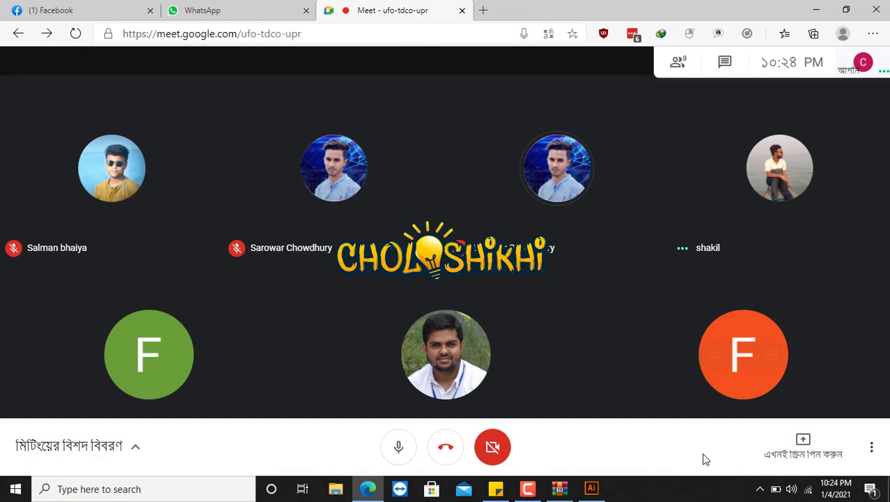
Present the entire screen in the Google Meet call and hide the screen-sharing notice
left_click(803, 448)
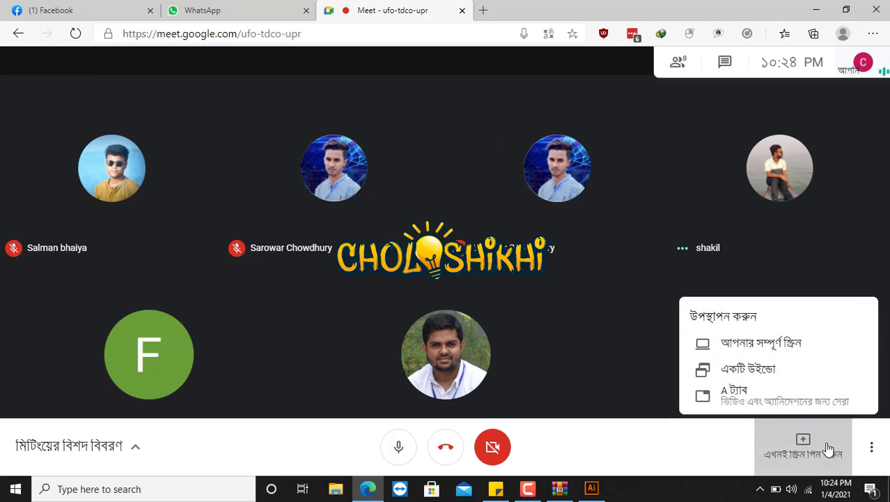
left_click(772, 340)
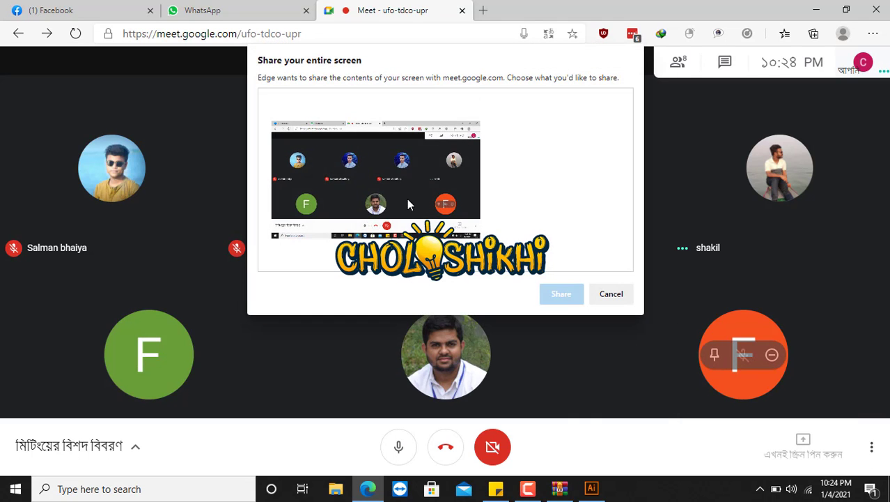
left_click(406, 199)
left_click(577, 296)
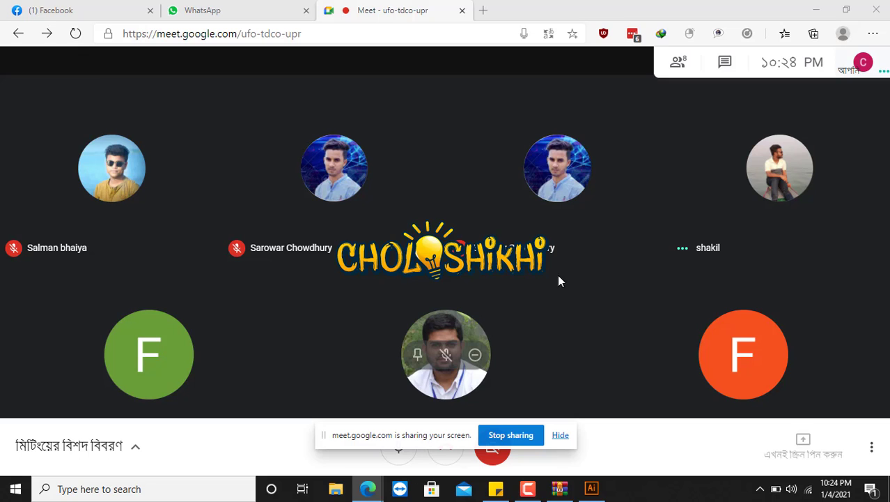
left_click(560, 435)
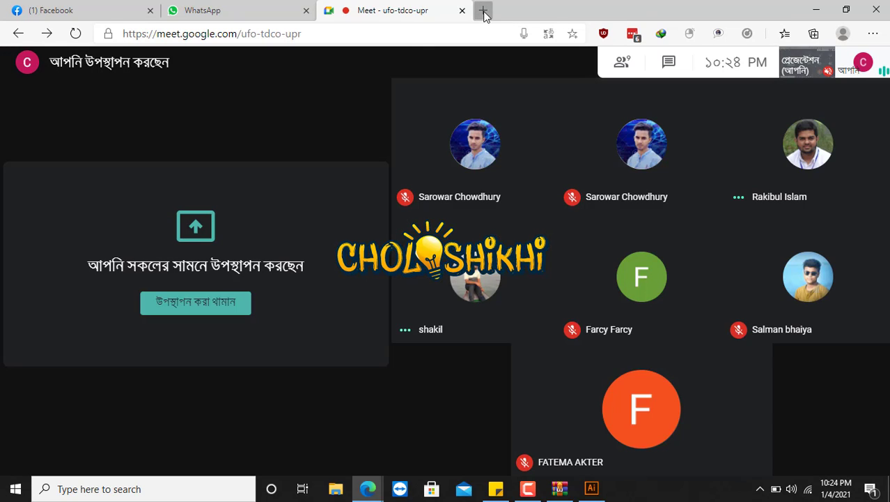
Open dafont.com in a new browser tab
left_click(483, 11)
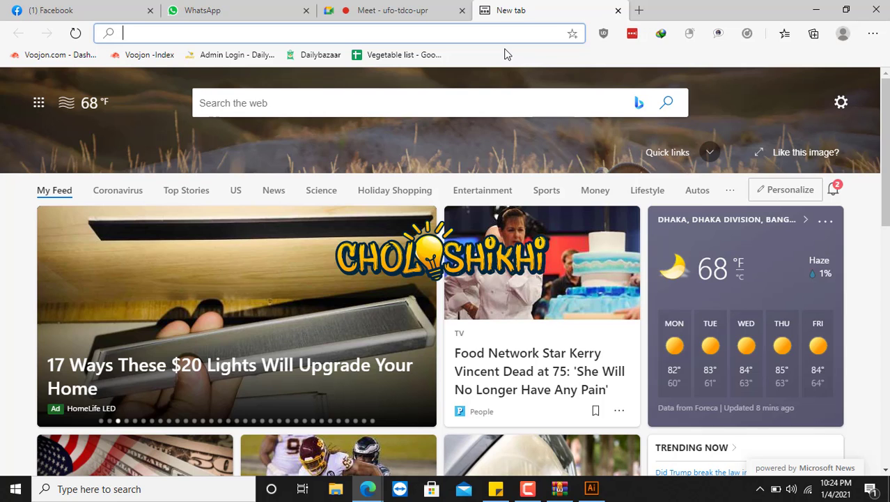
type("daf")
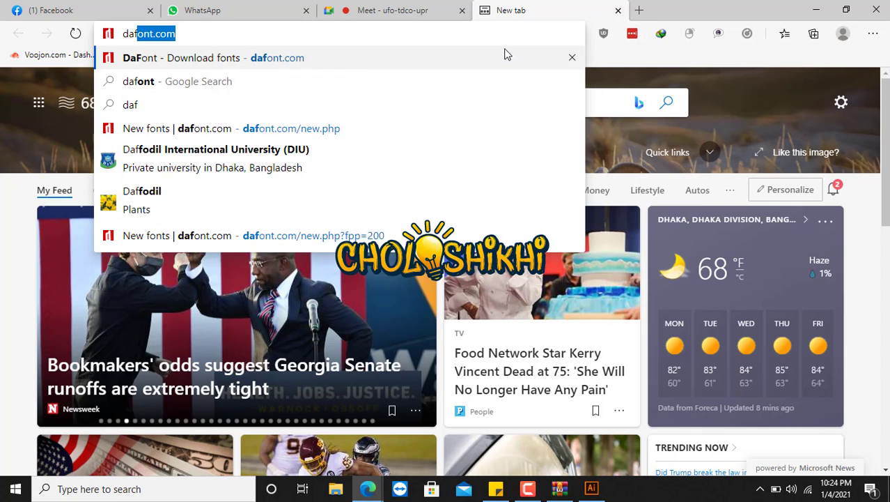
key("Return")
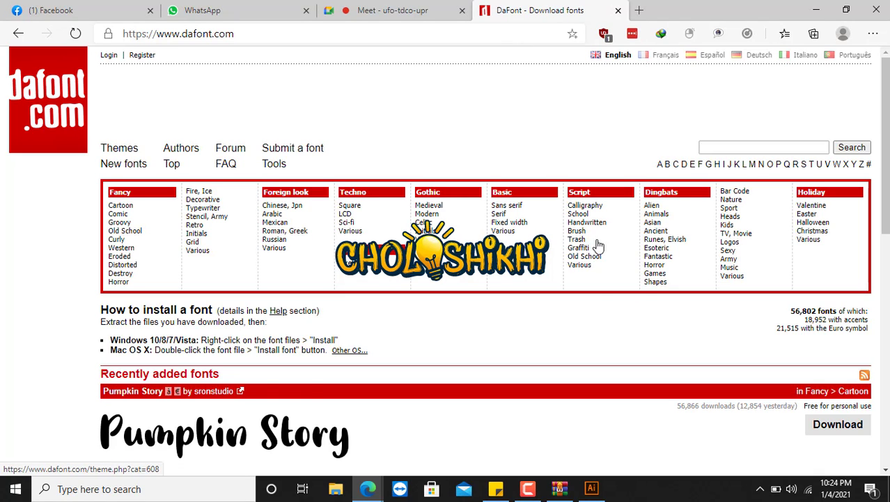
Review the DaFont home page's font categories and its recently added fonts, from Pumpkin Story to The Coastal
scroll(495, 294, "down", 5)
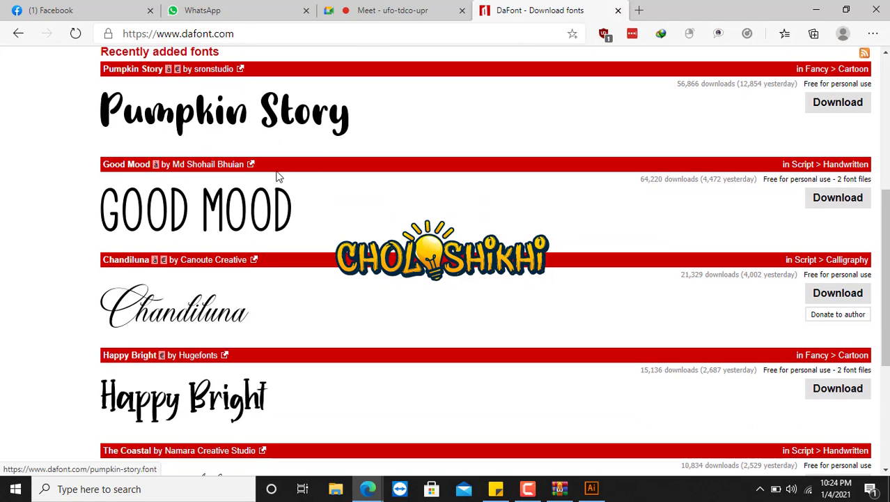
scroll(209, 237, "down", 4)
scroll(223, 249, "up", 5)
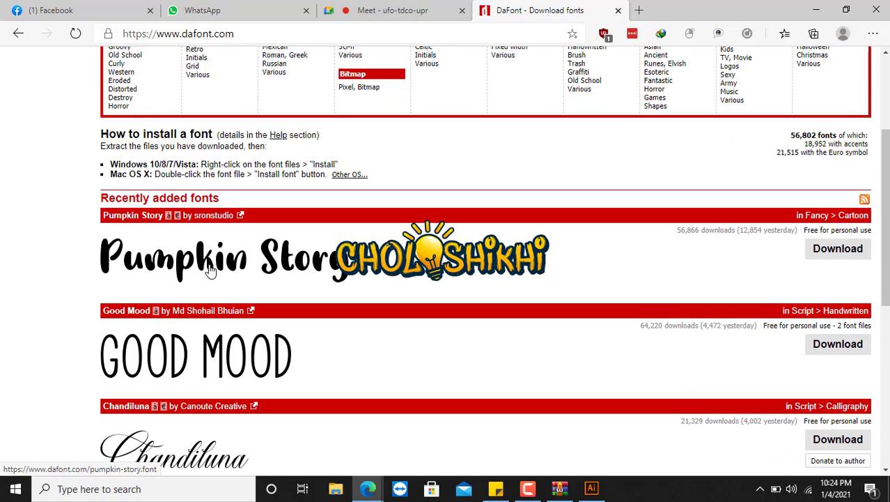
scroll(209, 268, "up", 2)
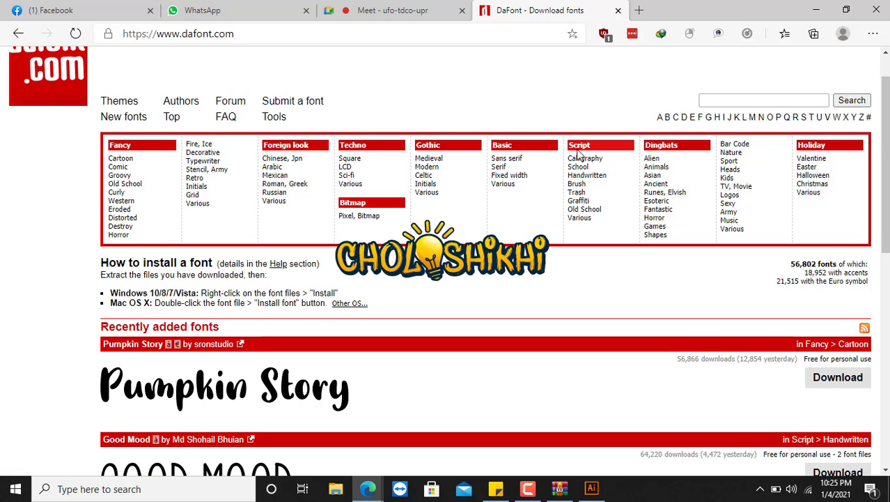
scroll(585, 146, "down", 5)
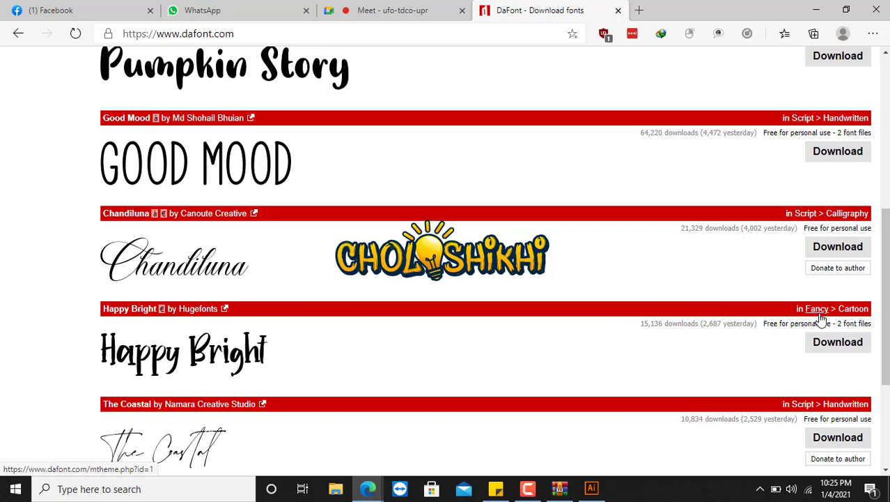
scroll(822, 317, "up", 4)
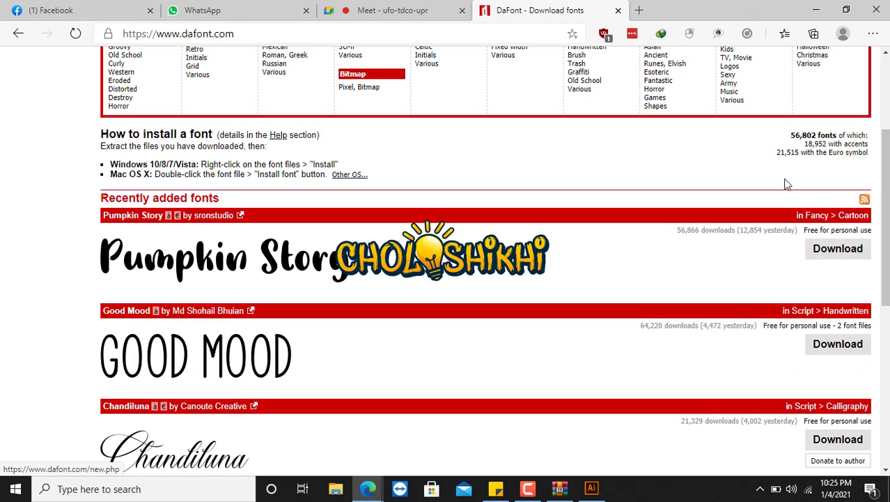
scroll(731, 182, "up", 2)
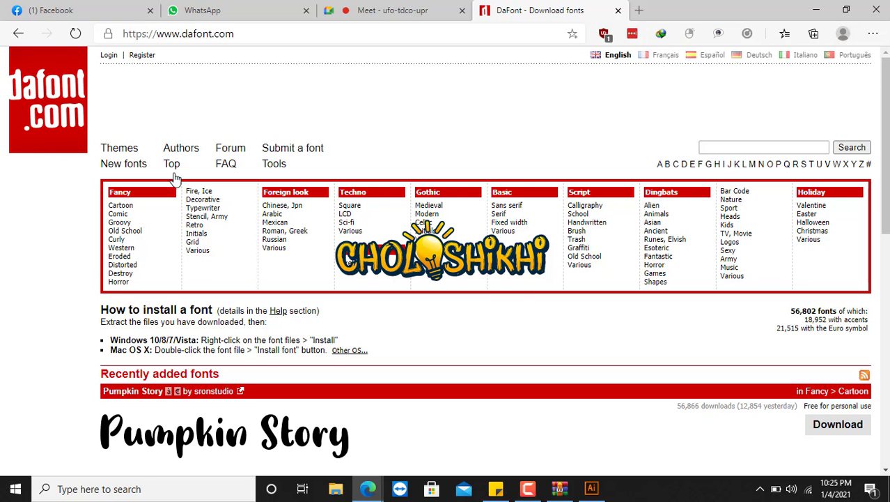
scroll(394, 339, "down", 1)
scroll(395, 339, "down", 3)
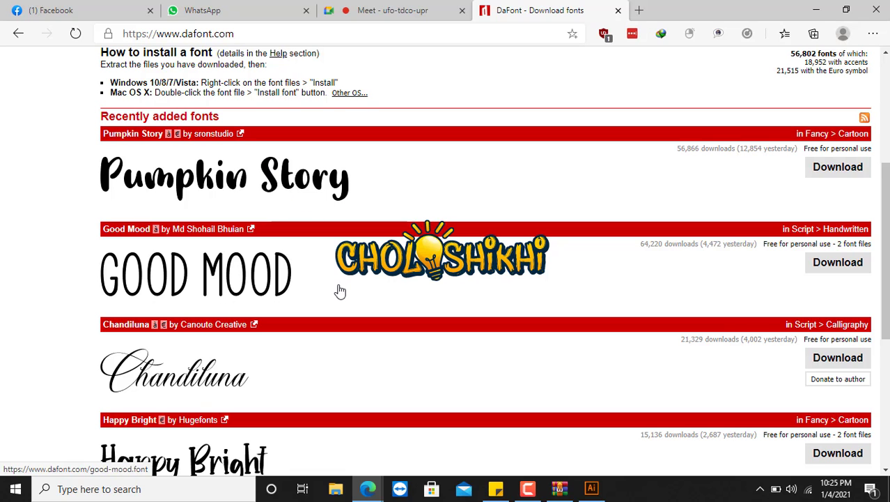
scroll(341, 293, "down", 5)
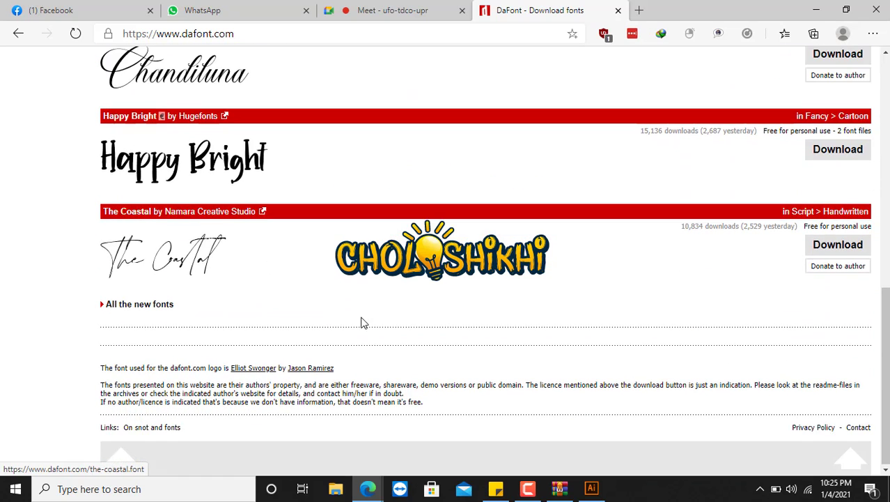
scroll(379, 335, "up", 6)
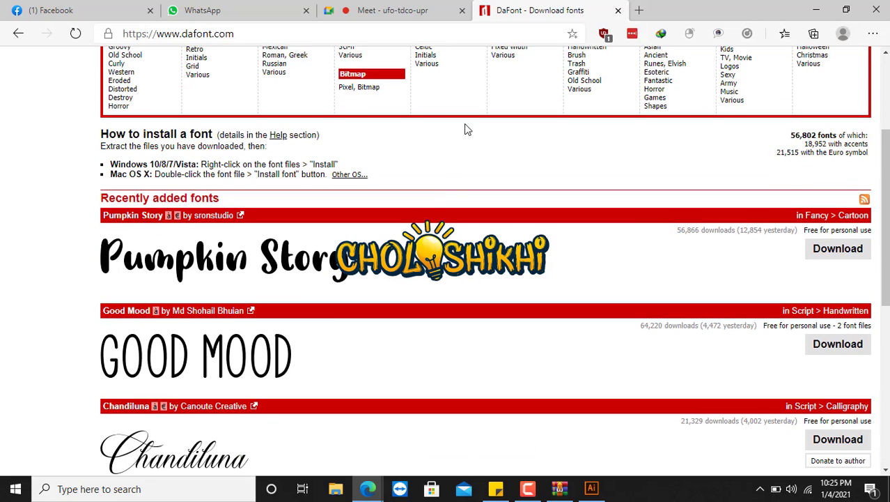
Close the DaFont tab and switch to Illustrator
left_click(618, 11)
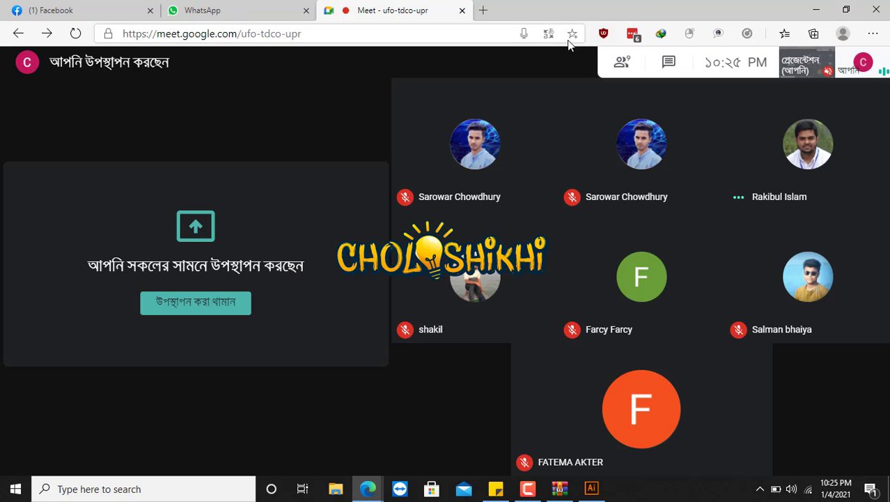
left_click(594, 490)
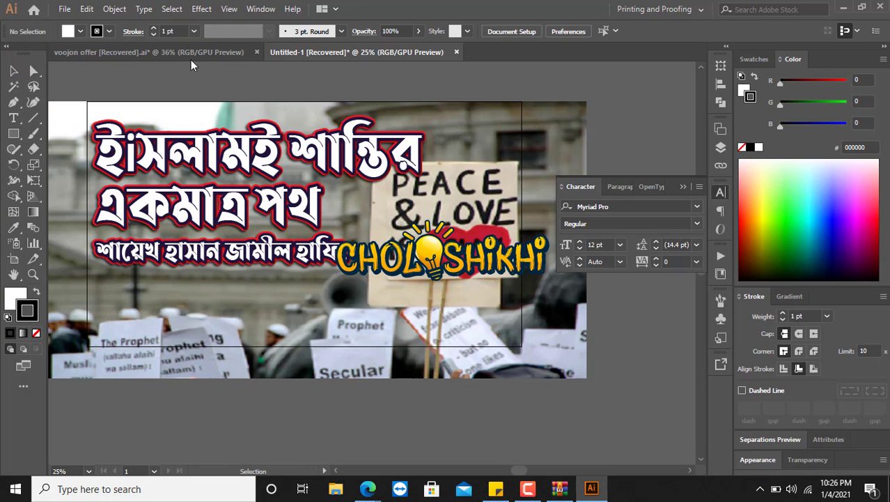
left_click(456, 52)
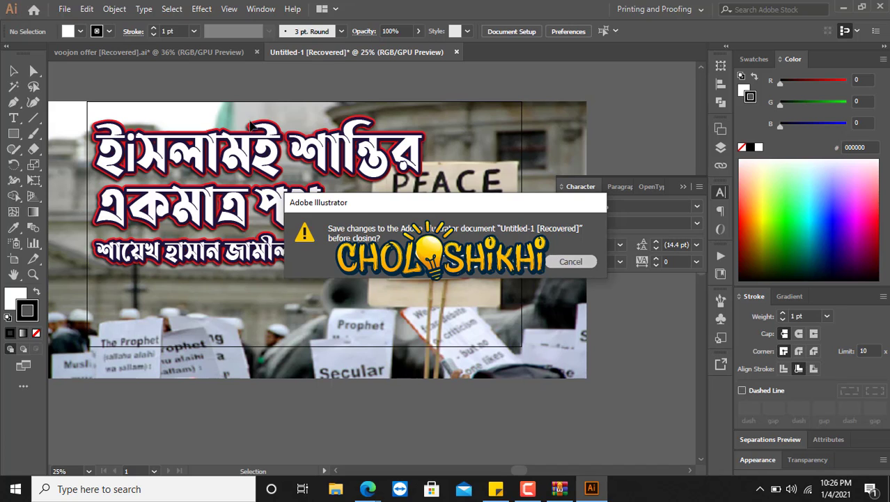
left_click(570, 261)
left_click(64, 9)
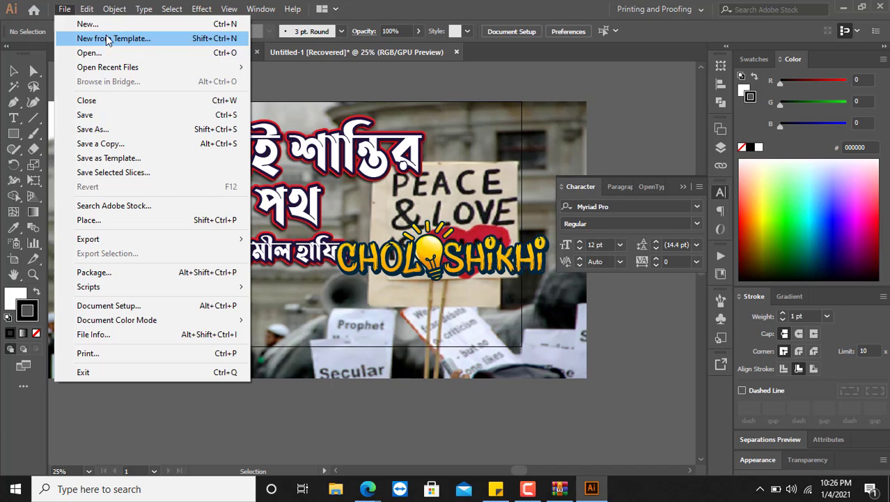
left_click(64, 9)
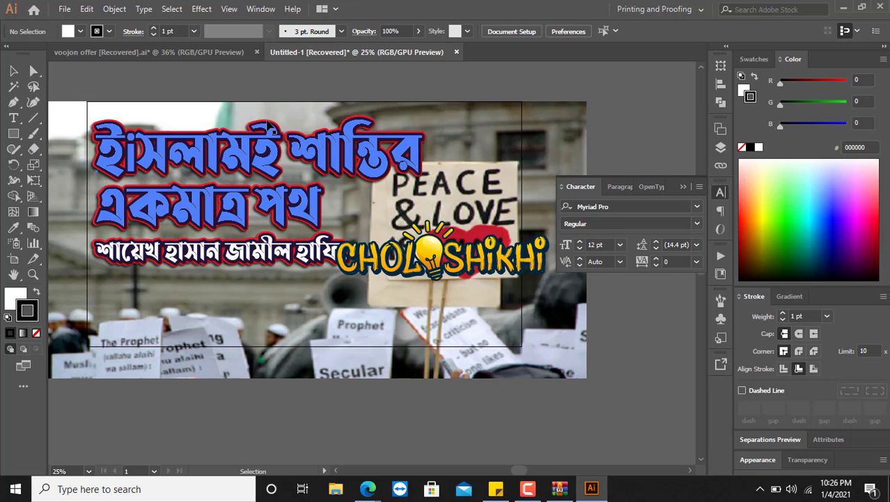
Create a new document with the default preset and set the stroke to None
key("ctrl+n")
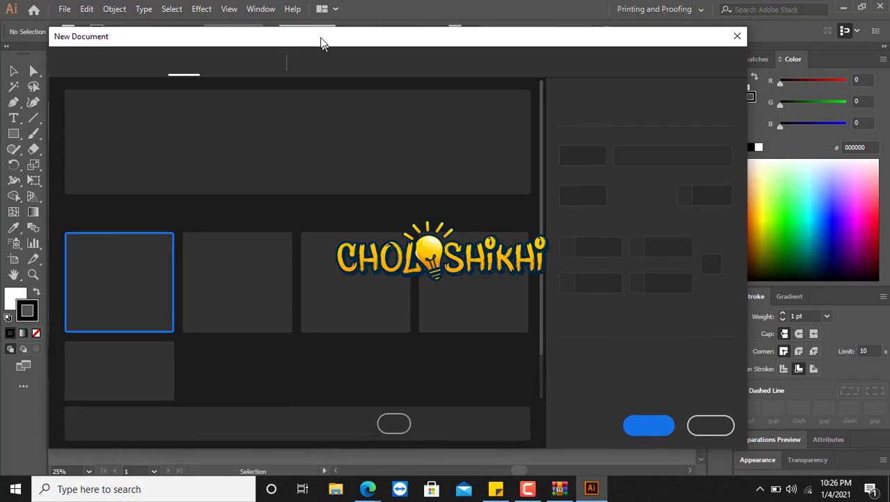
left_click(655, 418)
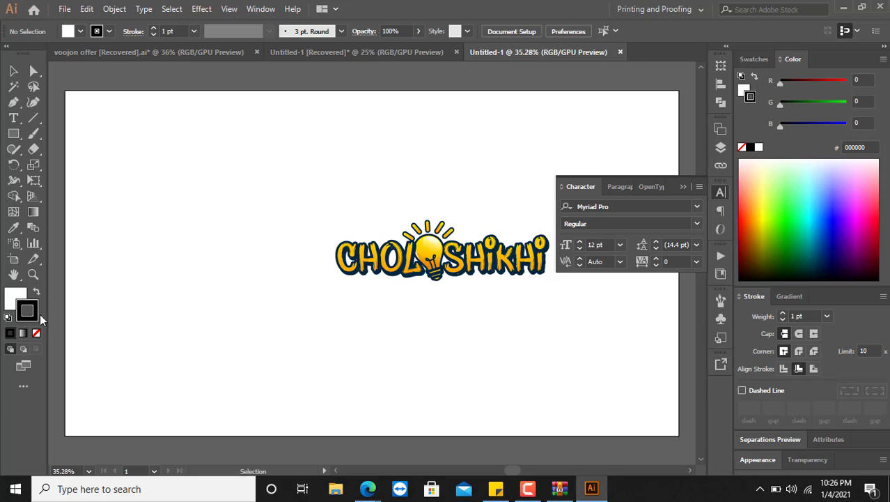
left_click(36, 335)
Show the Pattern Options panel and move it slightly higher over the workspace
left_click(261, 8)
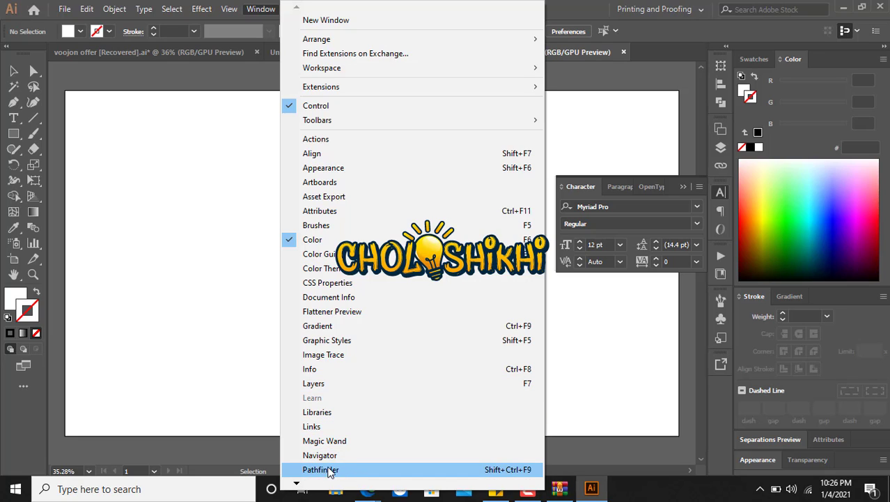
mouse_move(296, 486)
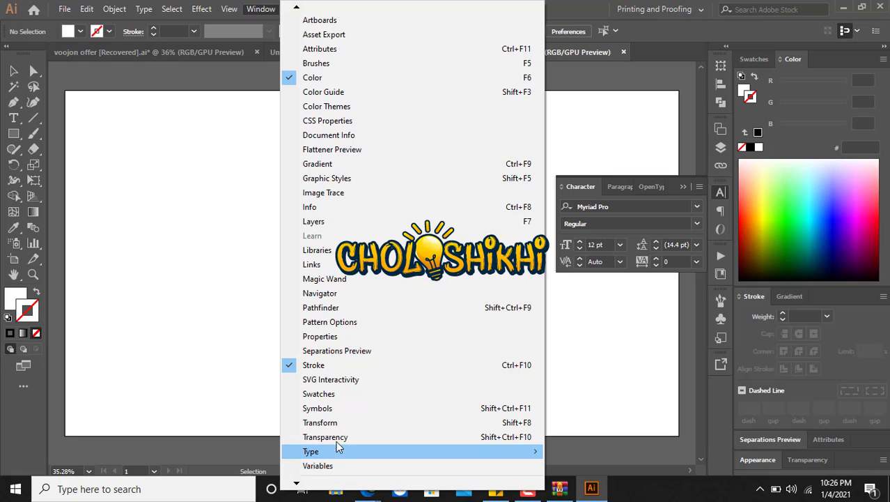
left_click(330, 322)
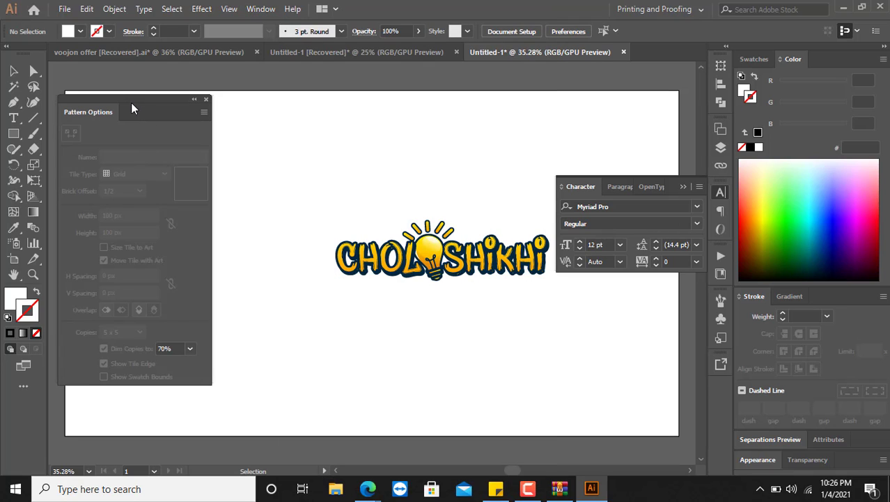
left_click_drag(137, 103, 133, 79)
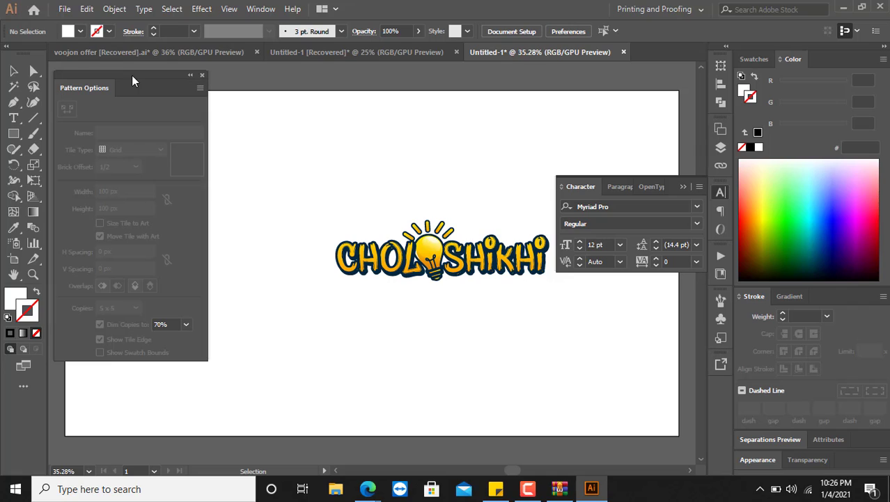
Look through the Pattern commands available for objects, without applying any
left_click(113, 9)
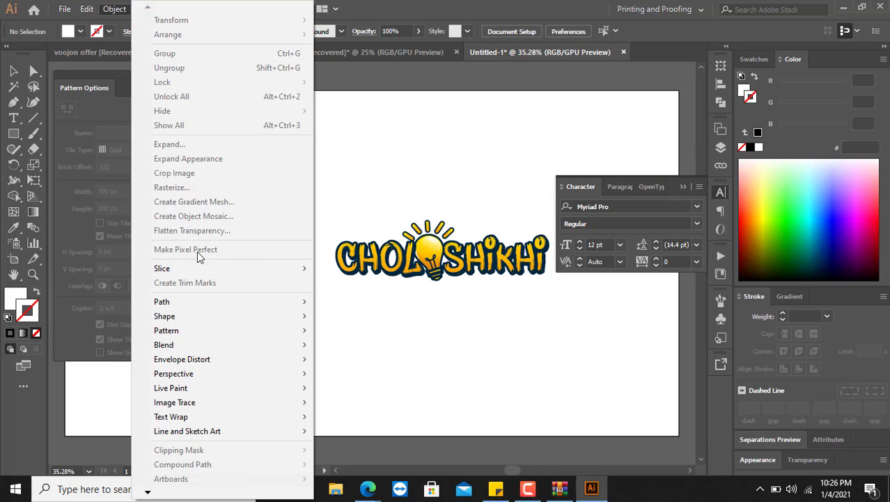
mouse_move(233, 331)
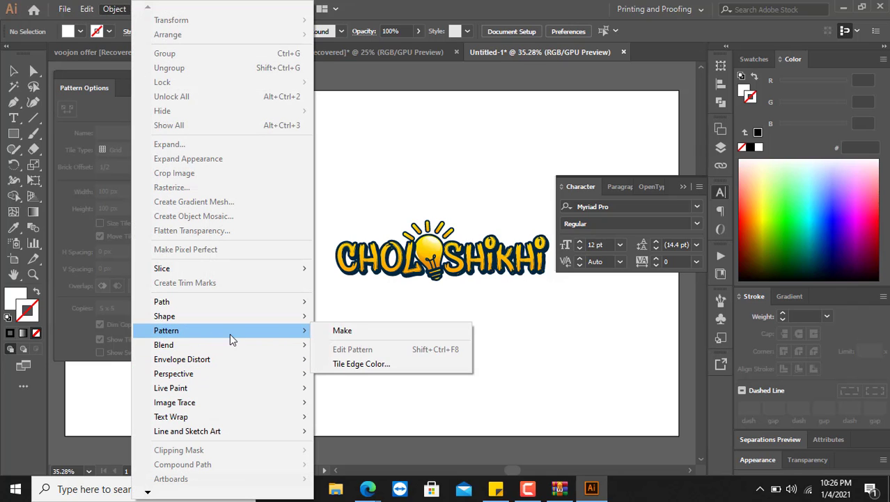
left_click(412, 157)
Draw a white diamond, a square rotated 45 degrees and about 141 px across, just above the artboard
left_click(14, 136)
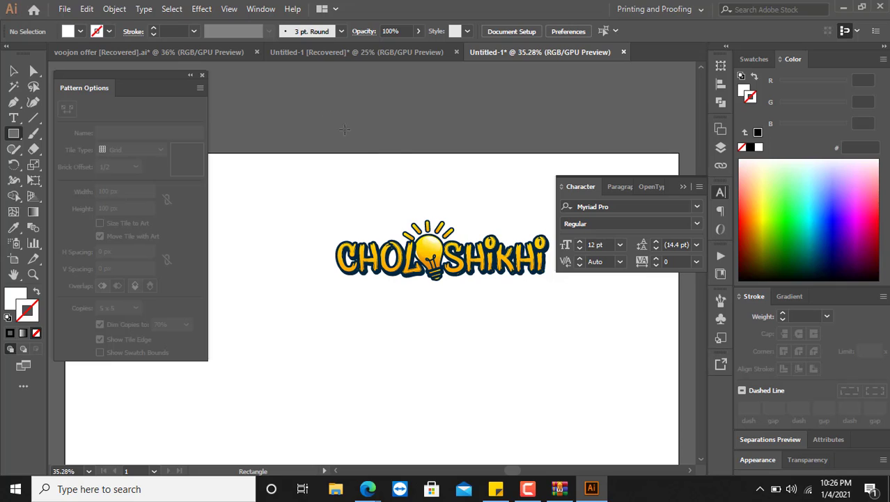
mouse_move(332, 118)
left_mouse_down()
mouse_move(370, 154)
mouse_move(362, 145)
mouse_move(377, 146)
mouse_move(371, 132)
left_mouse_up()
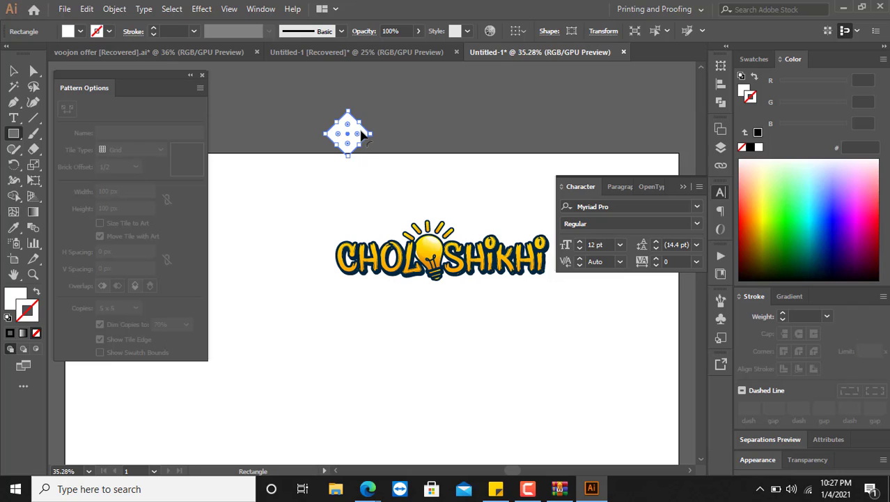
left_click(114, 9)
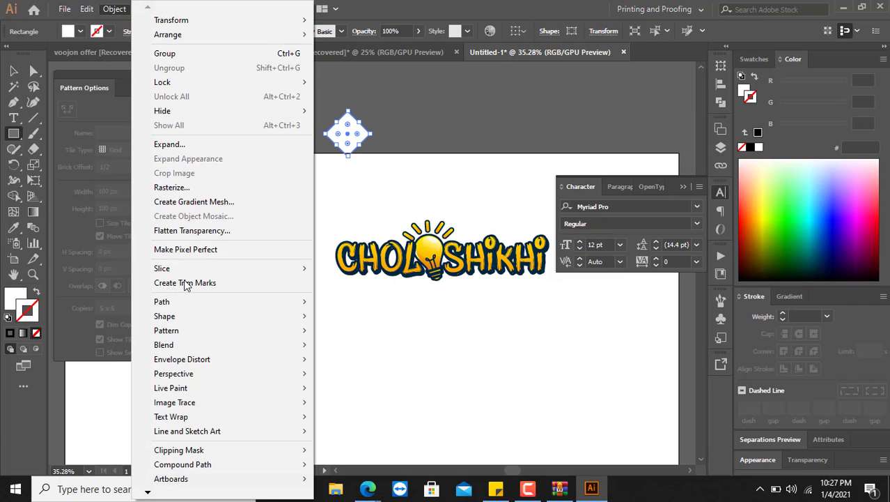
mouse_move(198, 332)
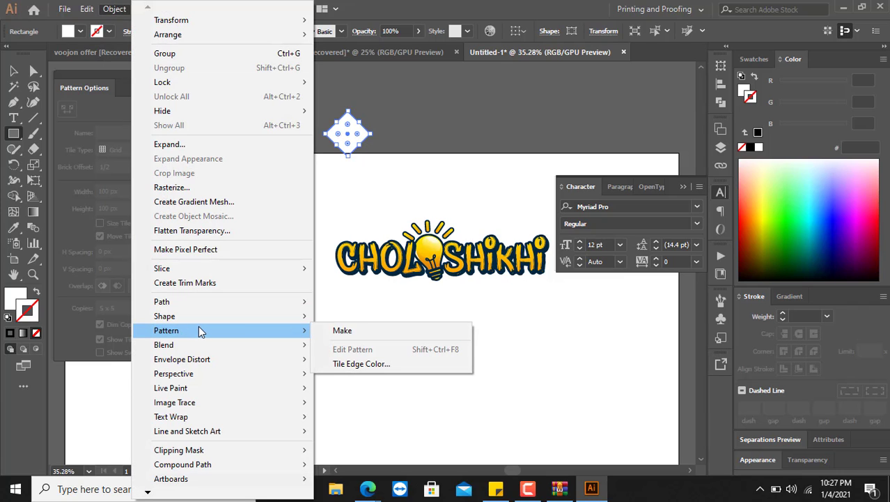
left_click(342, 331)
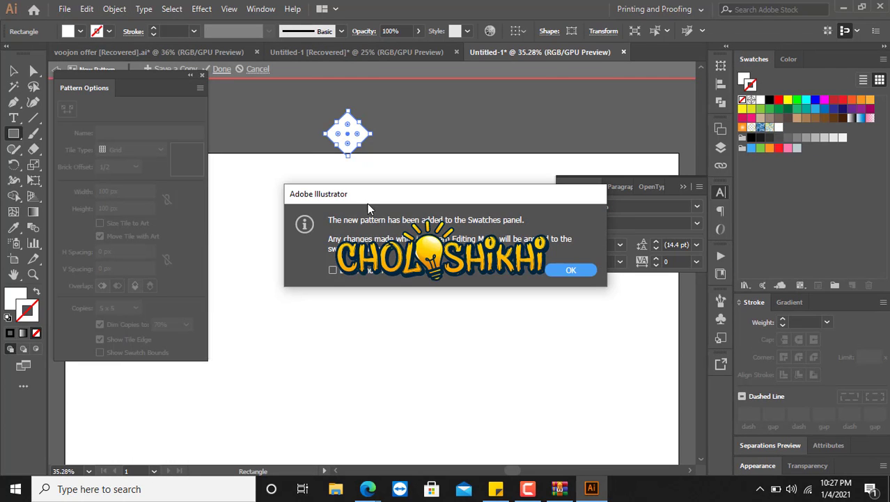
left_click(571, 271)
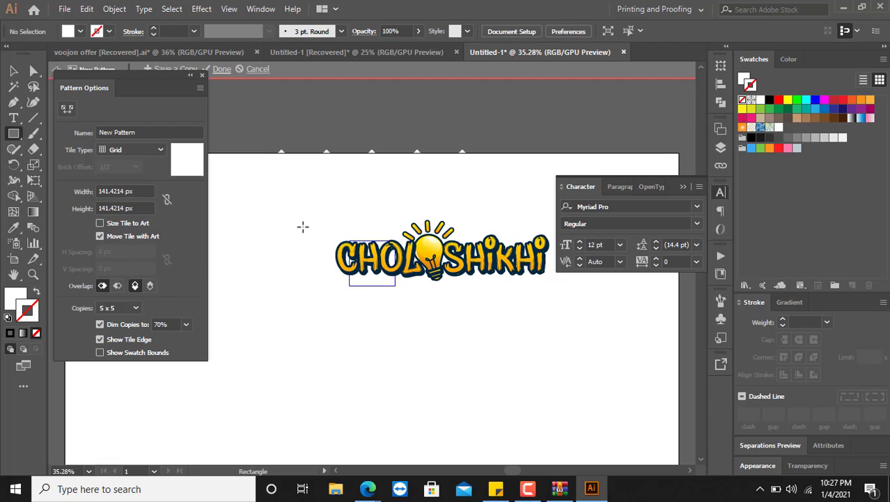
left_click(780, 101)
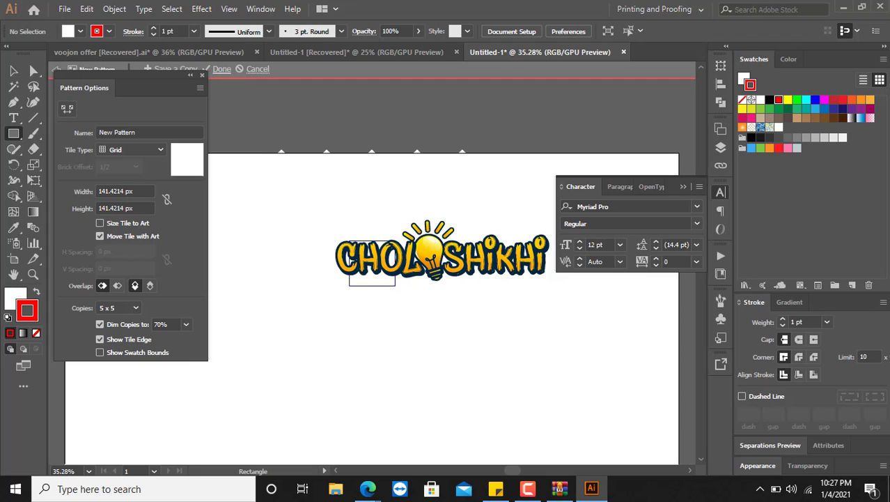
left_click(12, 298)
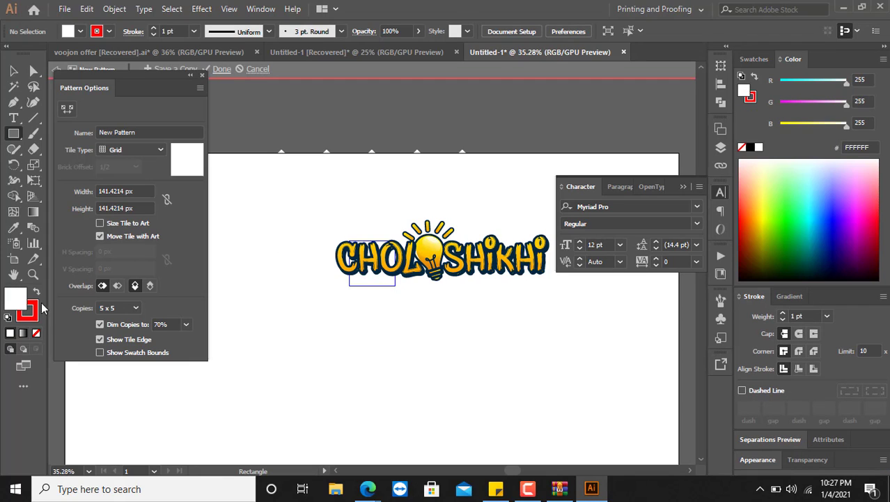
left_click(787, 207)
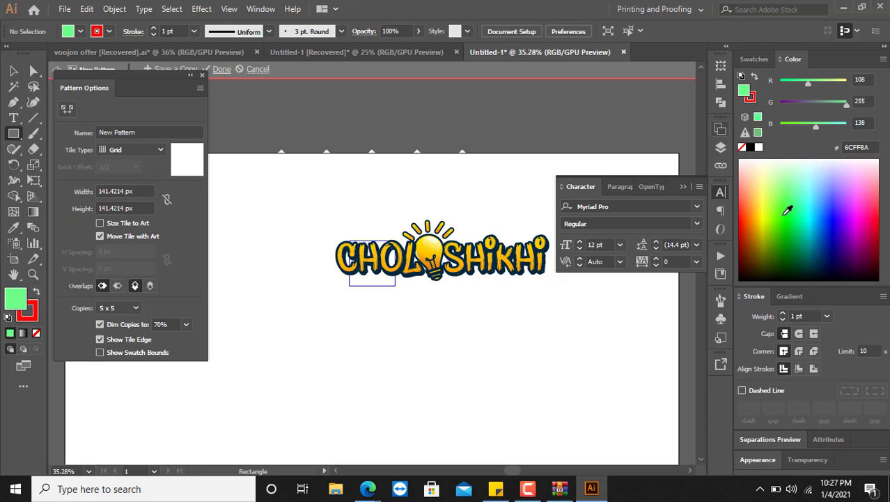
left_click(781, 223)
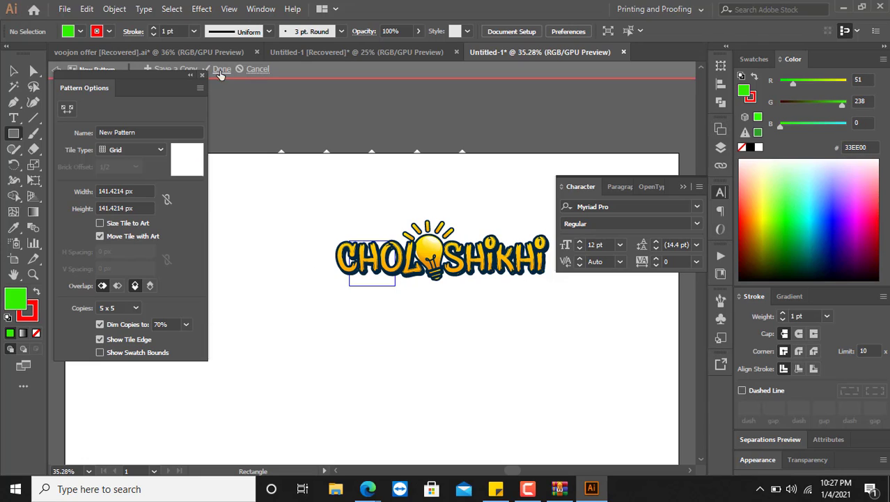
left_click(253, 70)
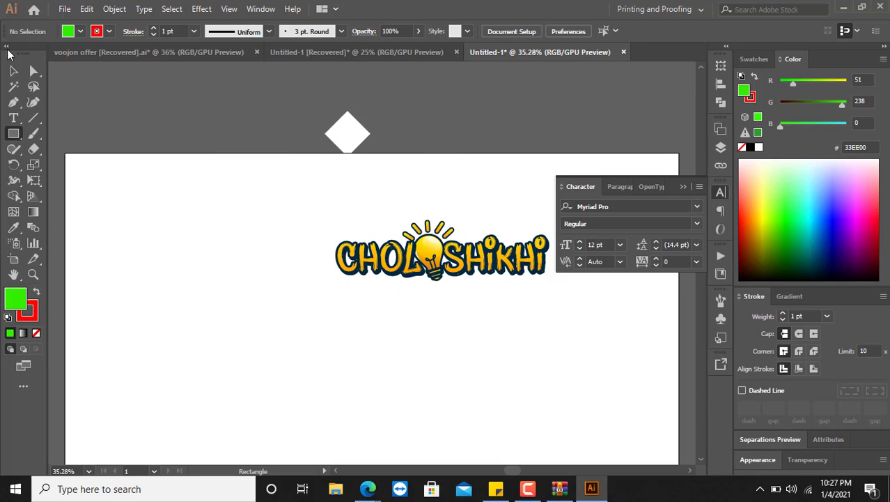
Fill the white diamond with blue, setting red to 0 and green to 69
key("v")
left_click(349, 136)
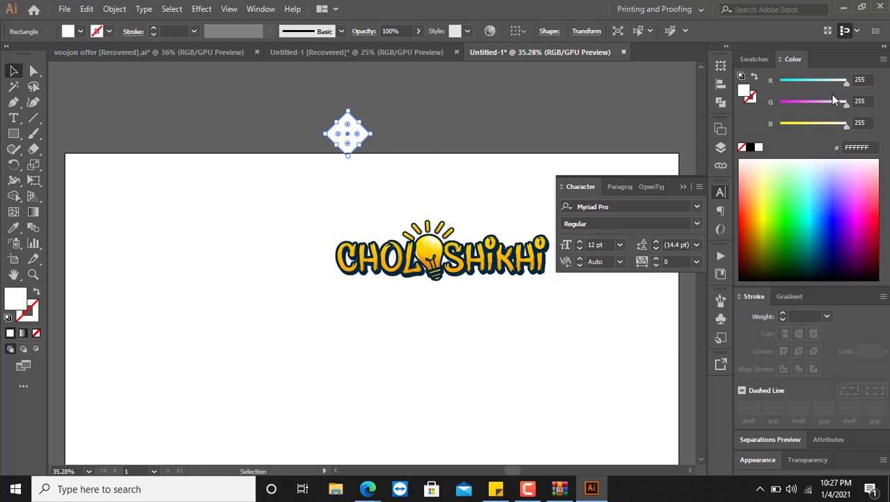
left_click(800, 101)
left_click(779, 81)
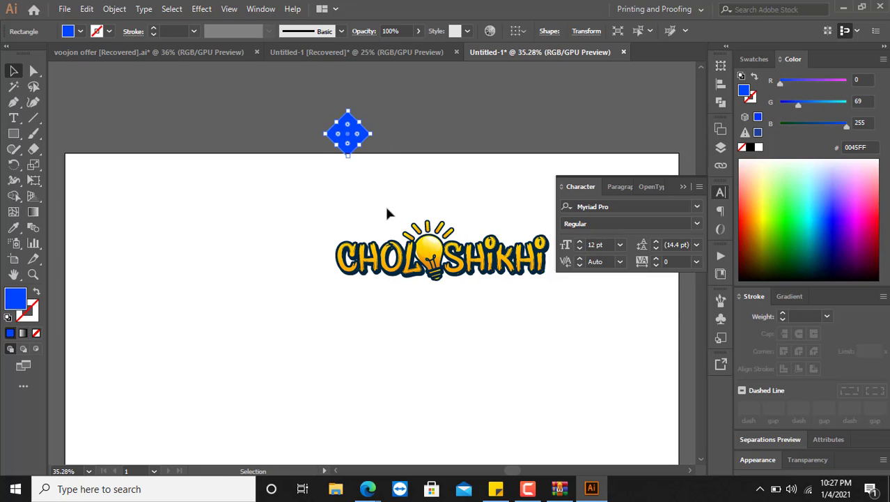
Move the blue diamond down onto the upper part of the artboard
left_click_drag(339, 133, 359, 150)
left_click(365, 168)
left_click(357, 143)
left_click_drag(352, 146, 363, 209)
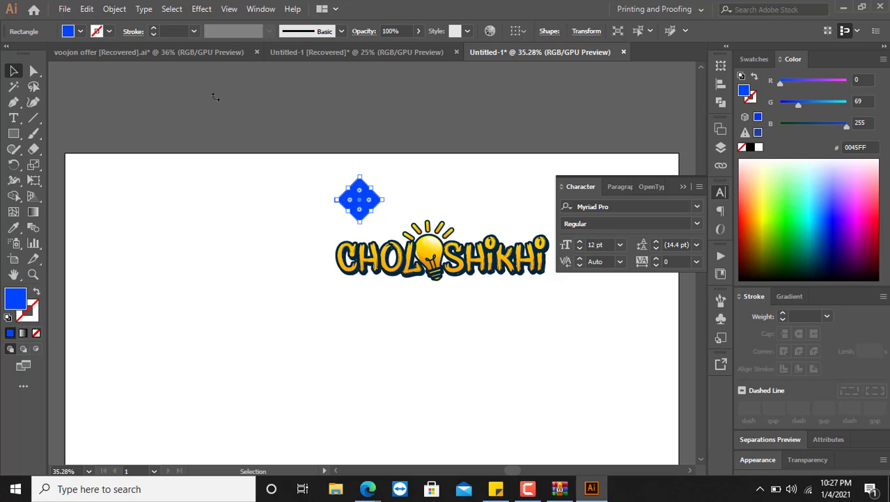
left_click(115, 9)
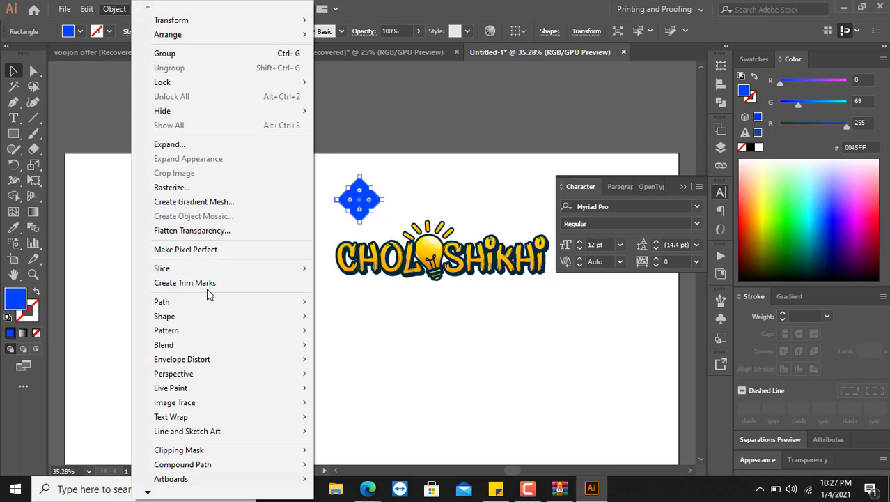
mouse_move(223, 331)
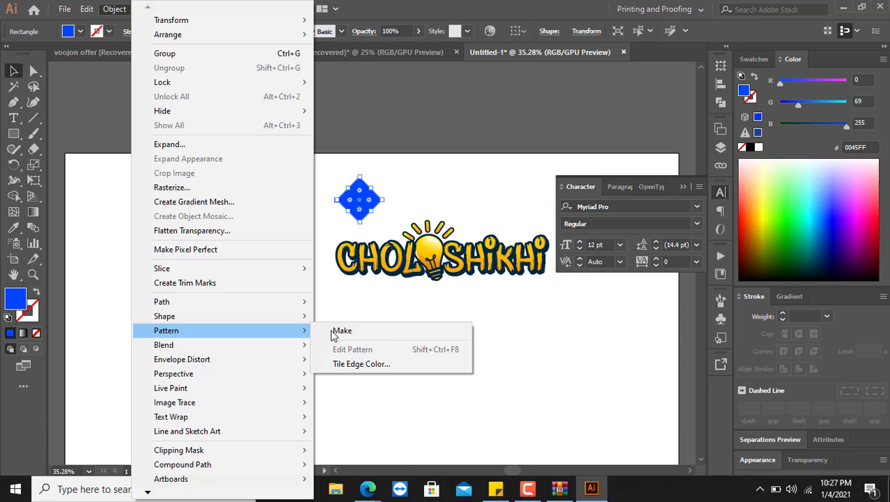
left_click(383, 333)
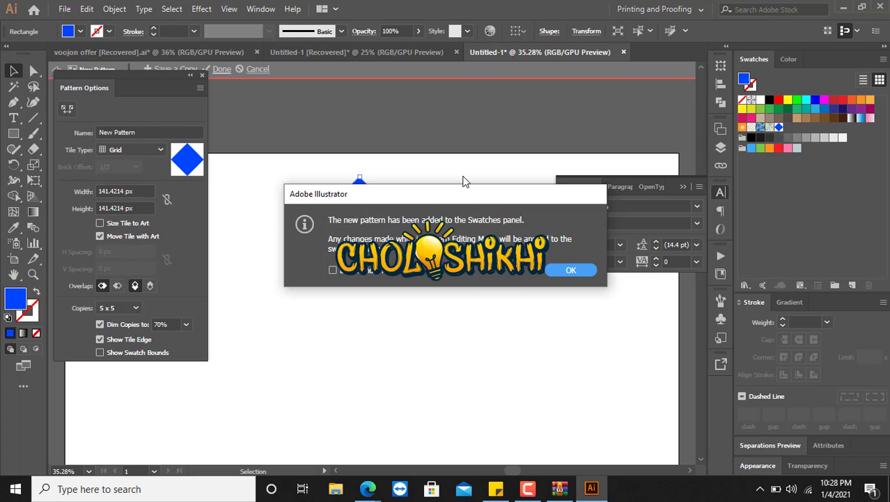
left_click(579, 271)
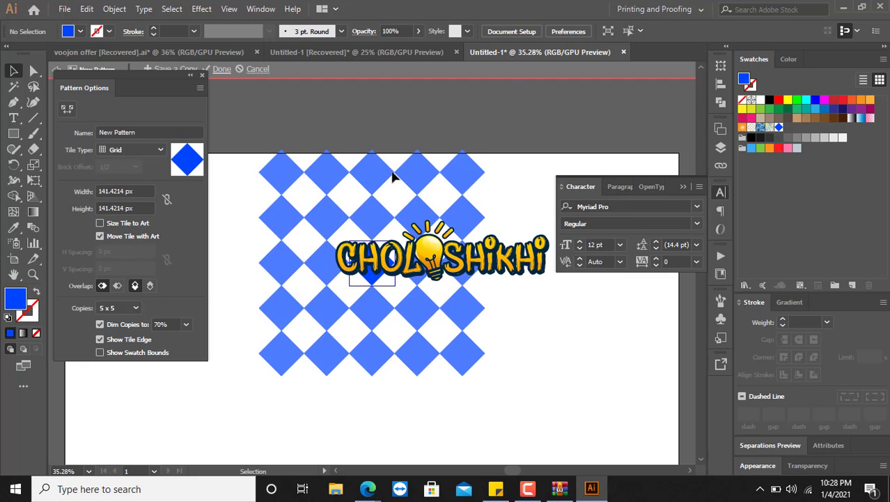
left_click(259, 9)
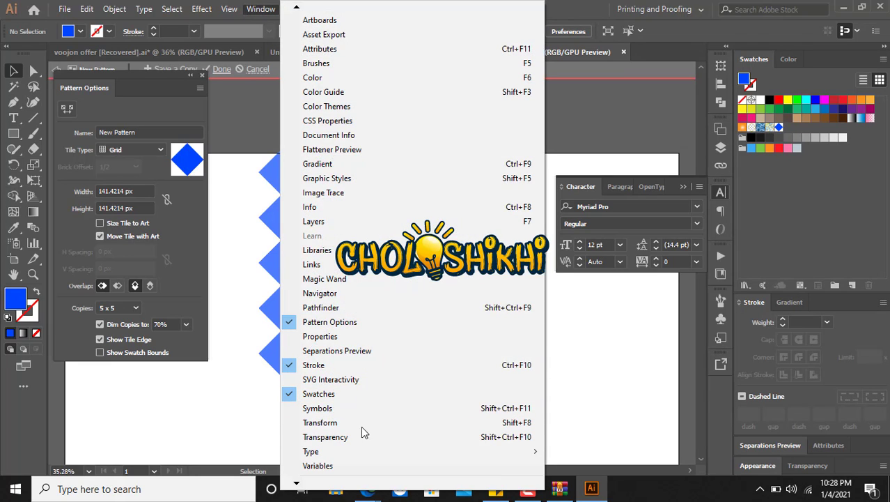
mouse_move(299, 485)
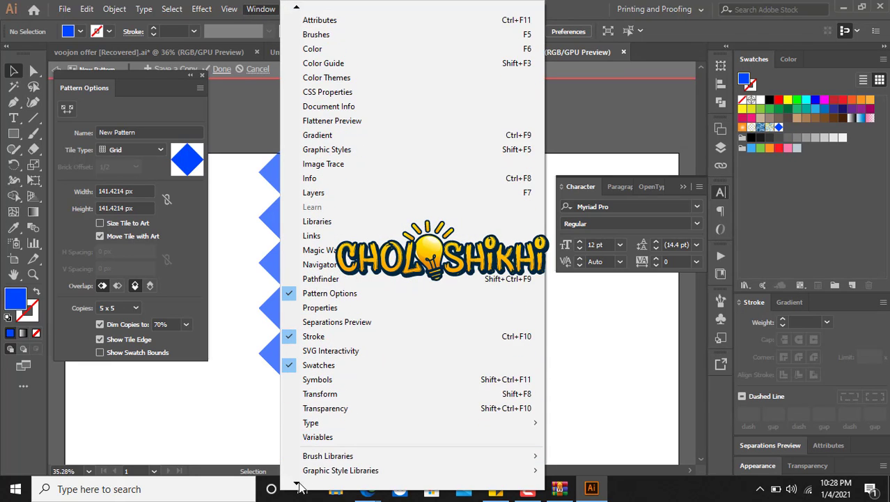
left_click(124, 109)
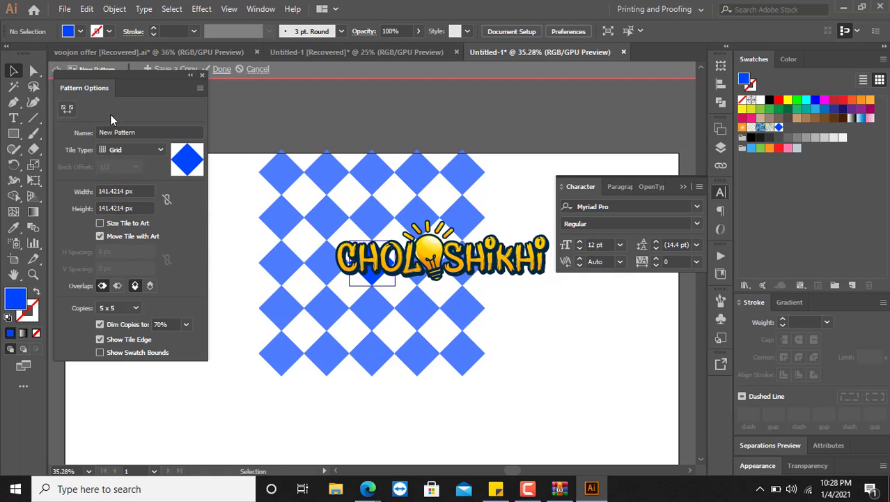
left_click(202, 75)
left_click(257, 68)
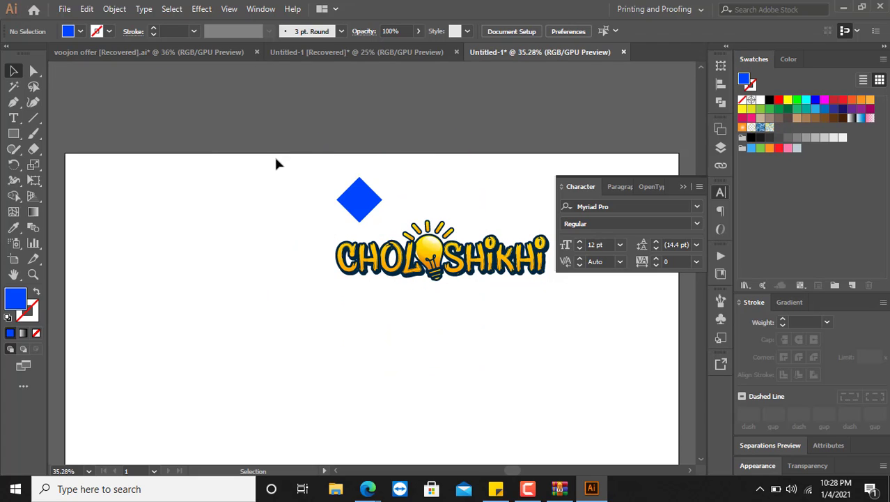
Make a new pattern from the blue diamond and accept the notice about the added swatch
left_click(363, 209)
left_click(114, 9)
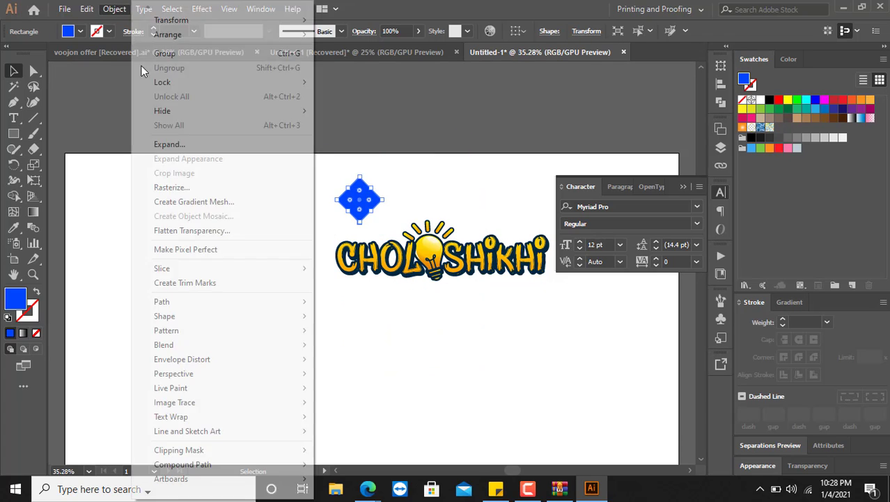
mouse_move(255, 333)
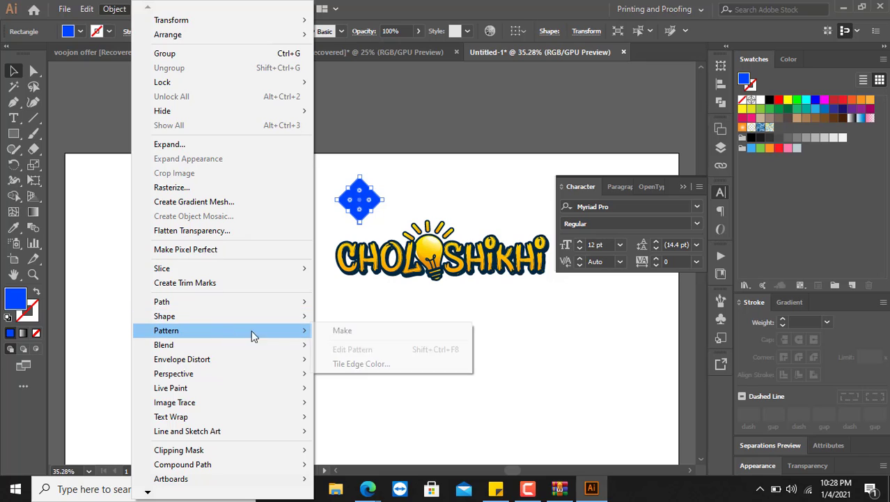
left_click(342, 333)
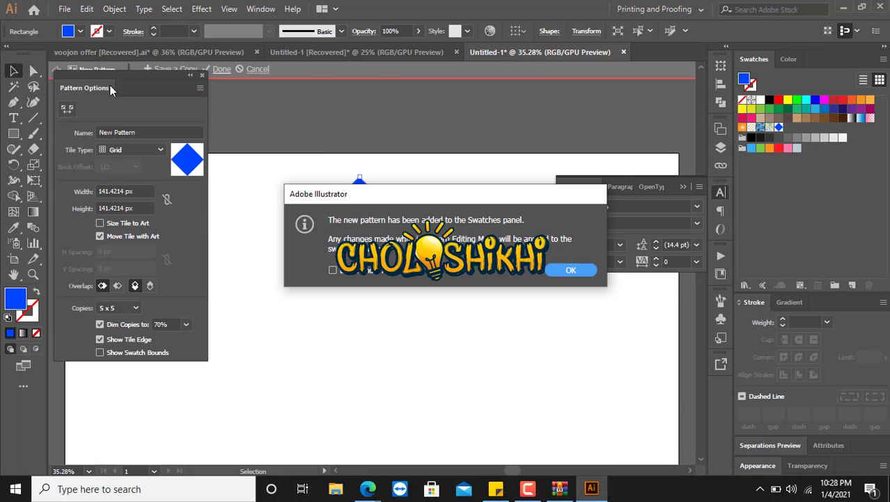
left_click(568, 269)
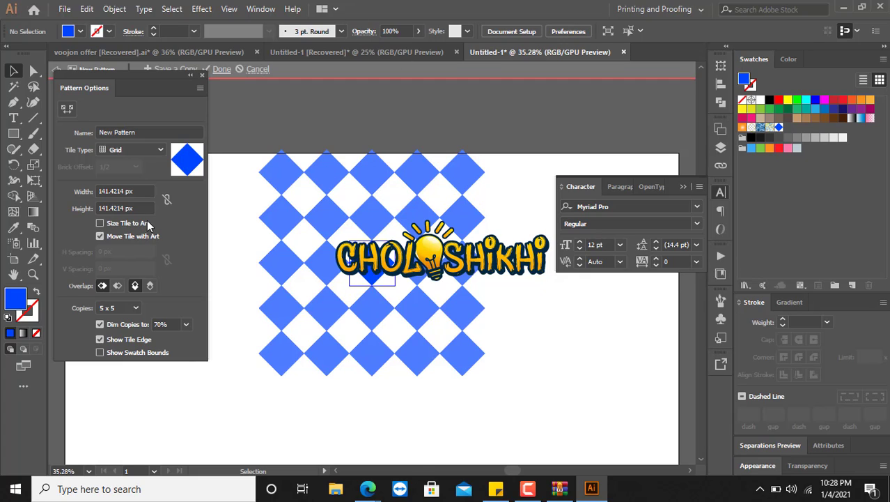
Try the Brick by Row, Brick by Column and Hex by Column tile types on the diamond pattern
left_click(127, 132)
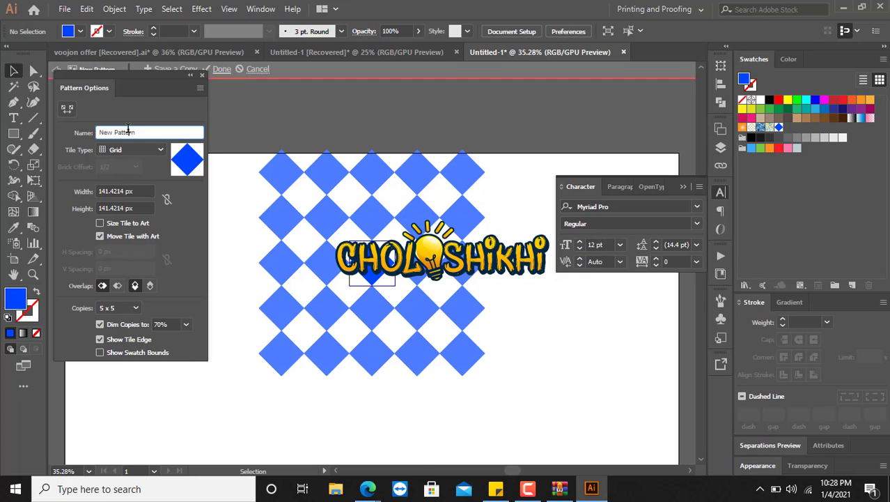
key("ctrl+a")
left_click(132, 151)
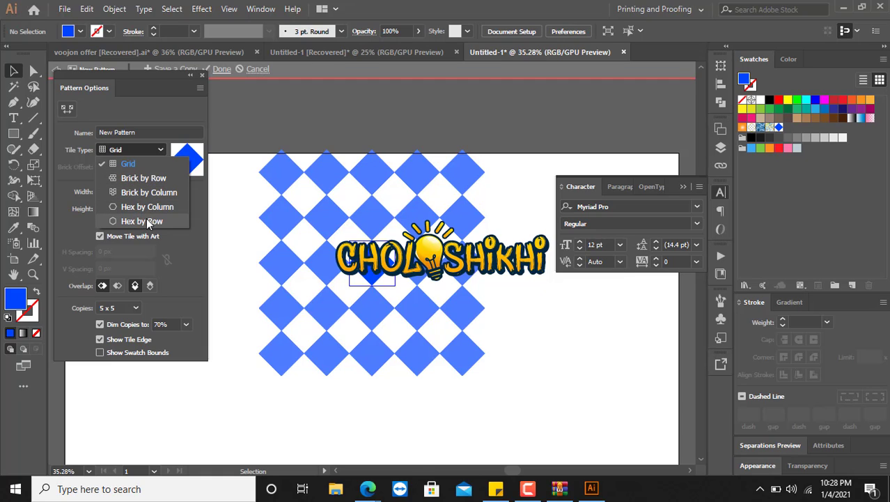
left_click(140, 178)
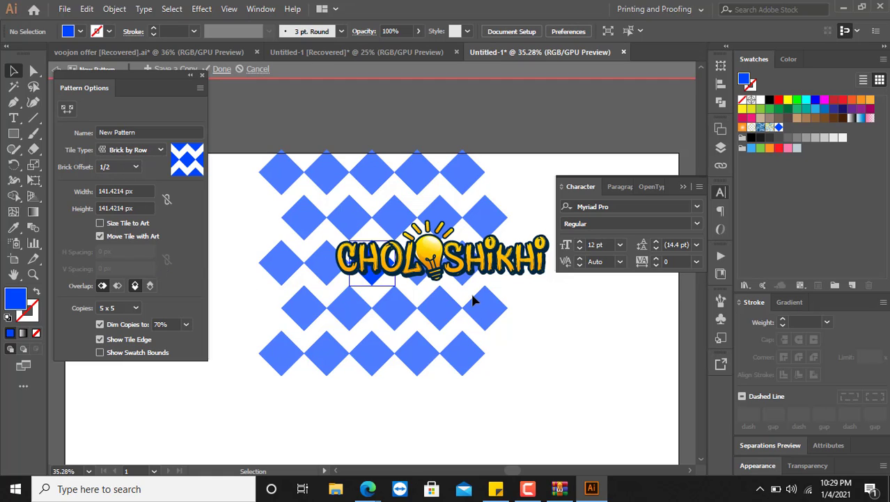
left_click(117, 155)
left_click(132, 193)
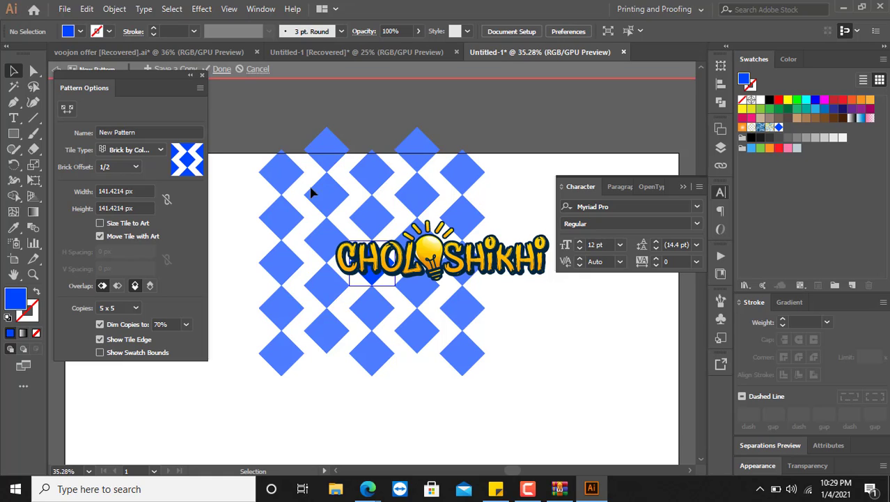
left_click(126, 150)
left_click(130, 206)
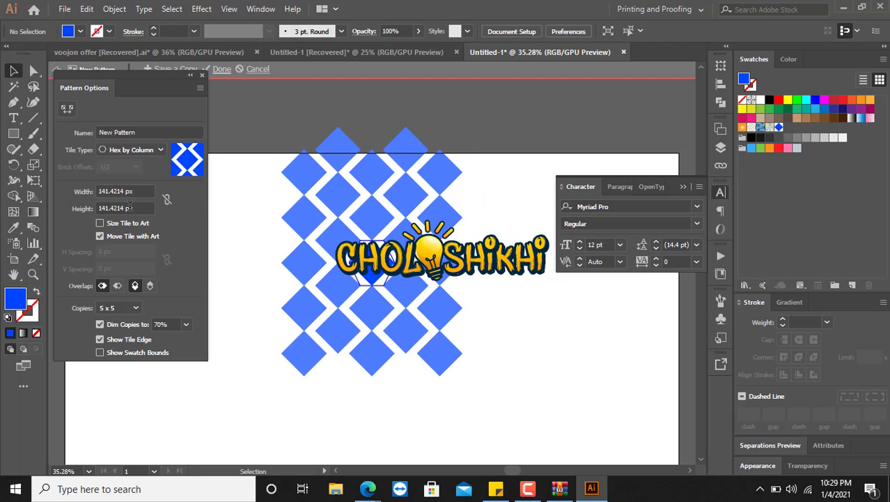
Set the diamond pattern's tile type to Hex by Row
left_click(138, 153)
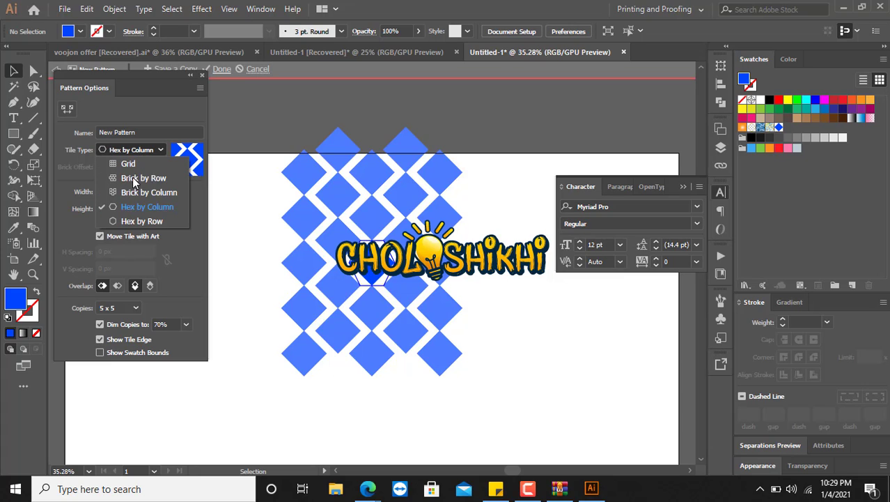
left_click(135, 221)
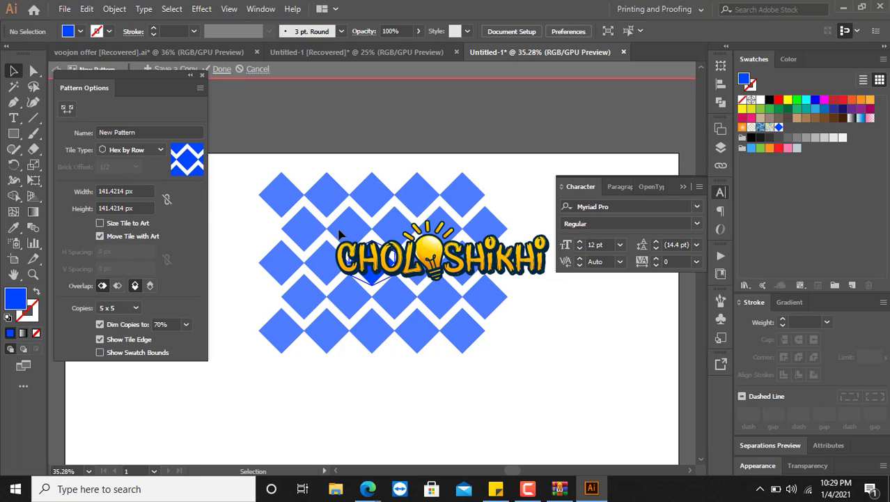
left_click(123, 149)
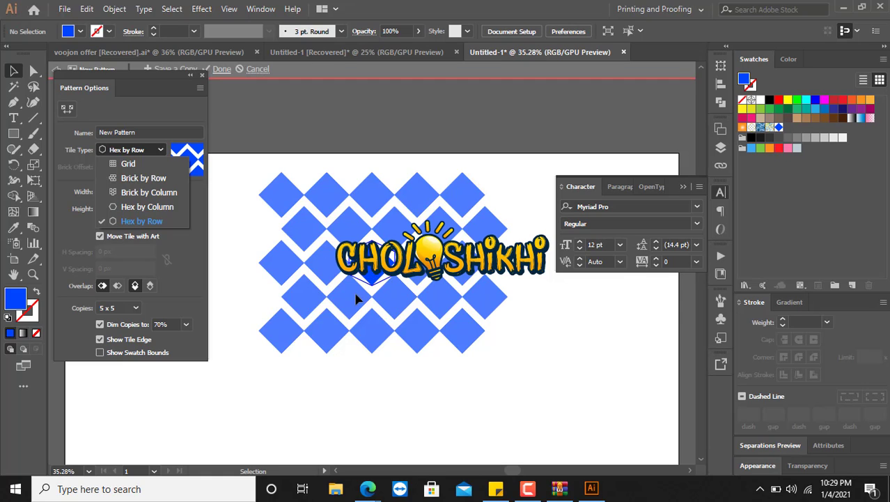
left_click(172, 120)
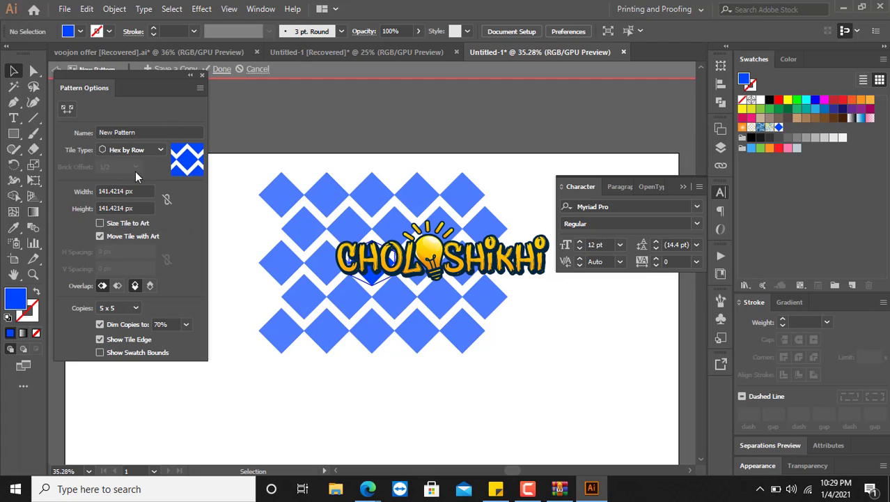
Set the diamond pattern's tile type to Grid, with a tile width of 120 px and height of 110 px
left_click(143, 150)
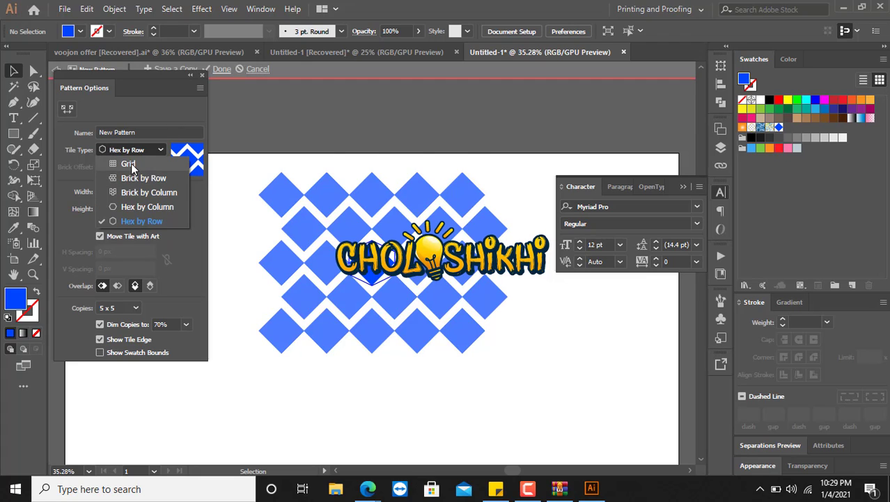
left_click(130, 164)
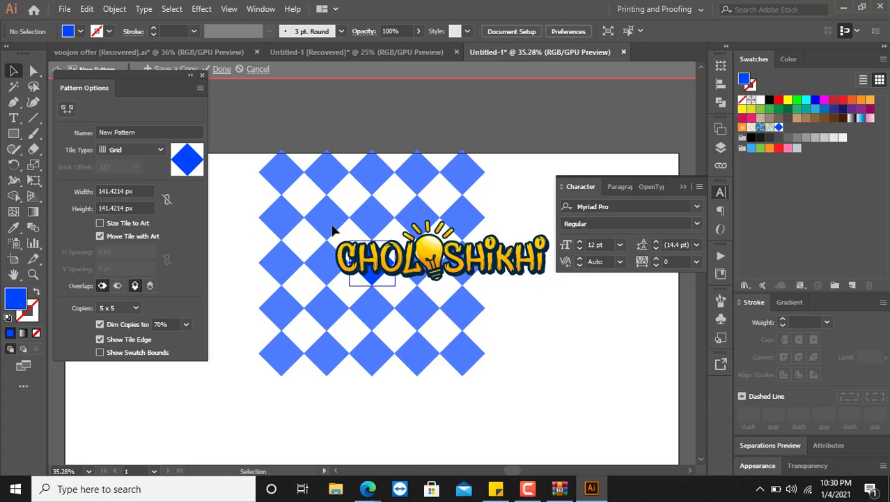
left_click(138, 191)
type("120")
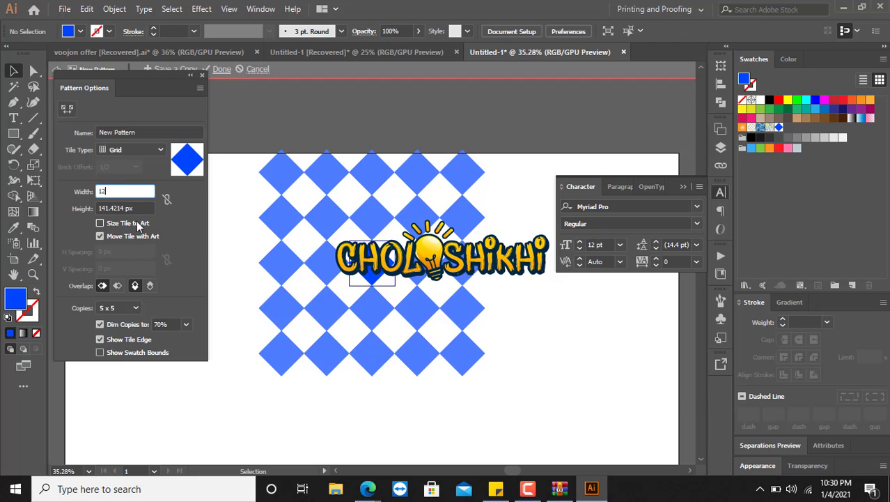
key("Tab")
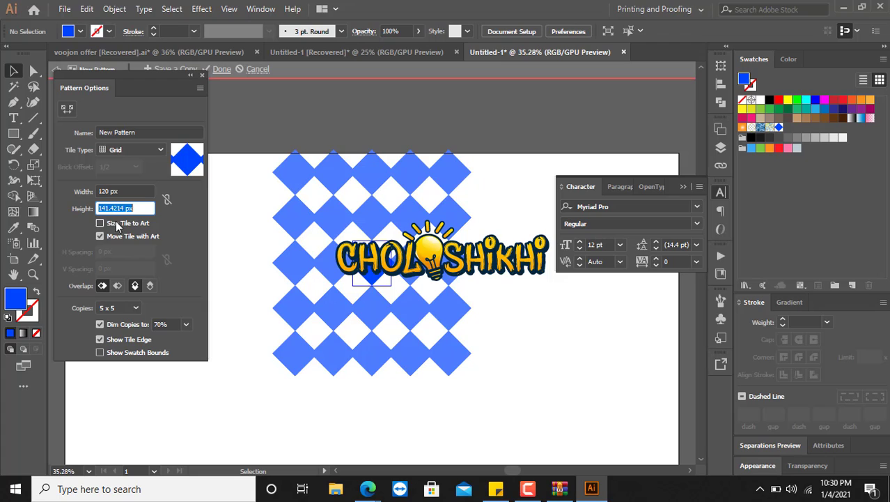
type("14")
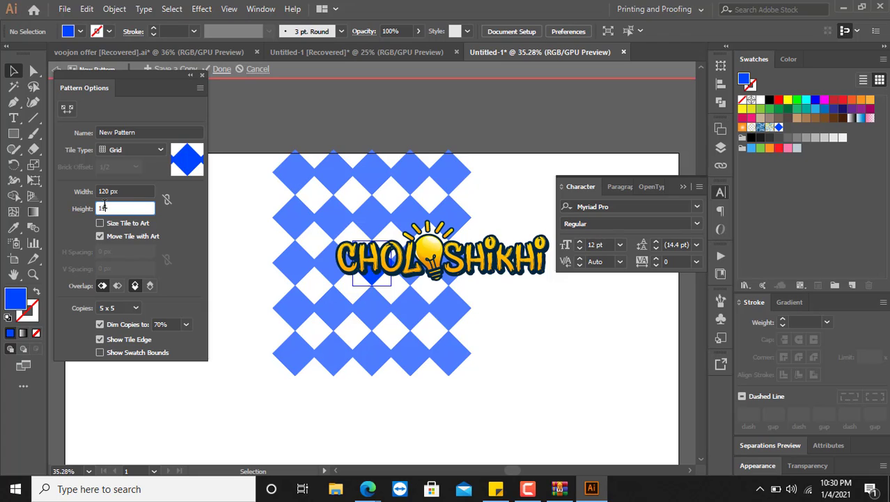
type("15")
key("Tab")
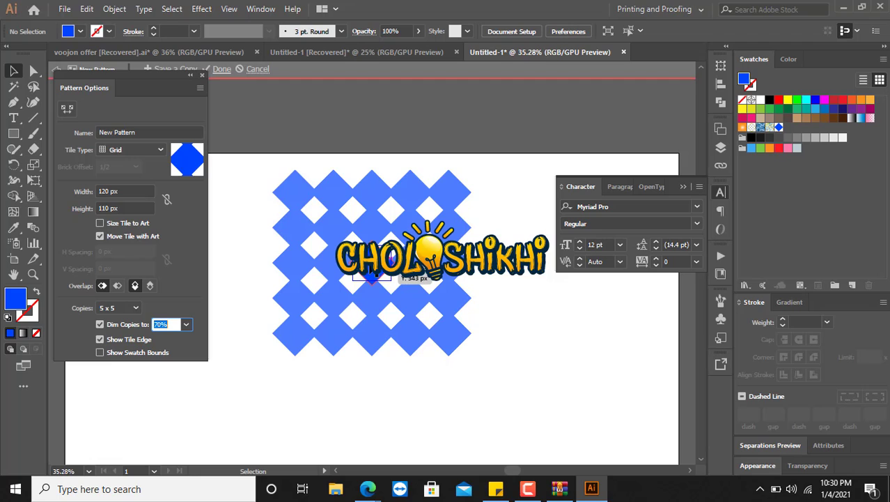
Try tile widths of 2 px, 0 and 100 px on the diamond pattern
left_click(129, 195)
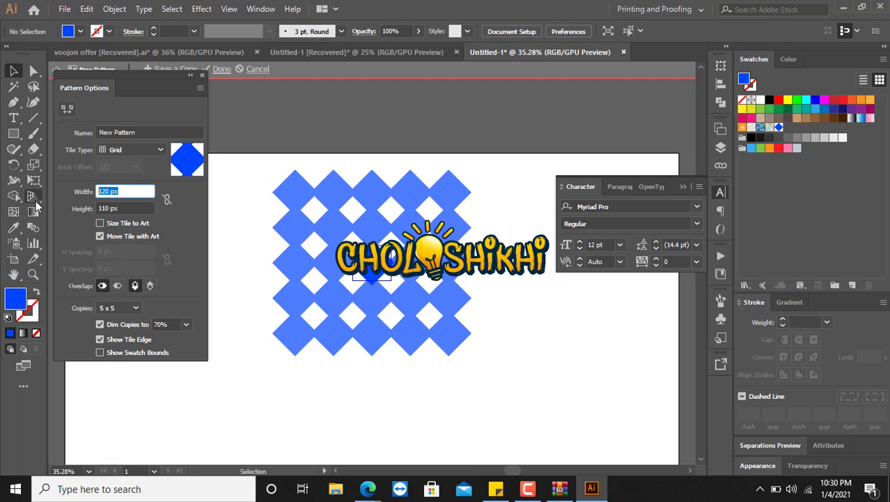
type("2")
key("Tab")
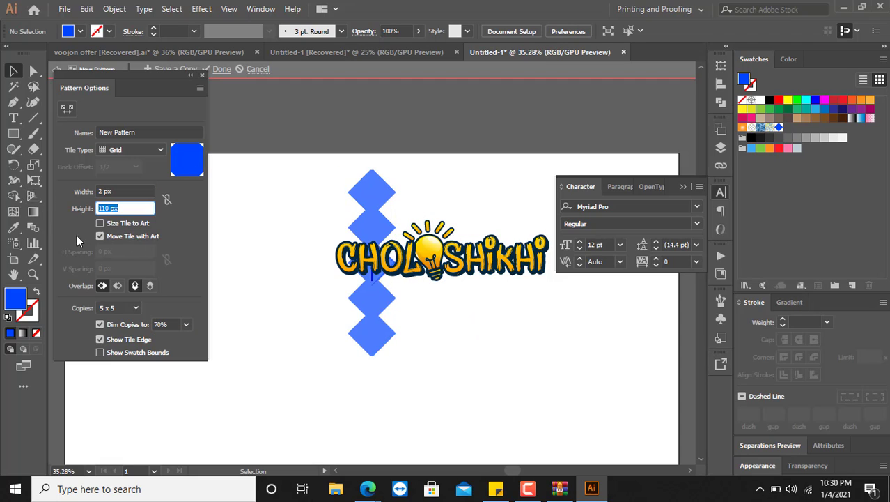
key("shift+Tab")
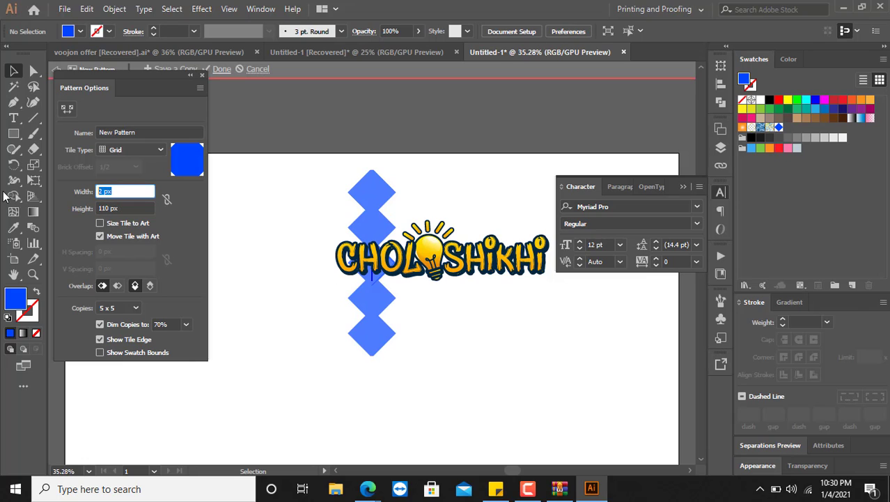
type("0")
key("Tab")
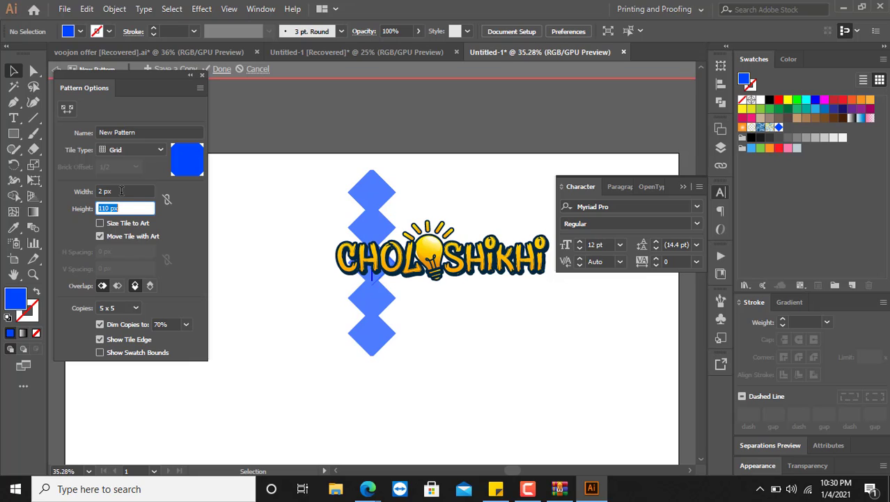
key("shift+Tab")
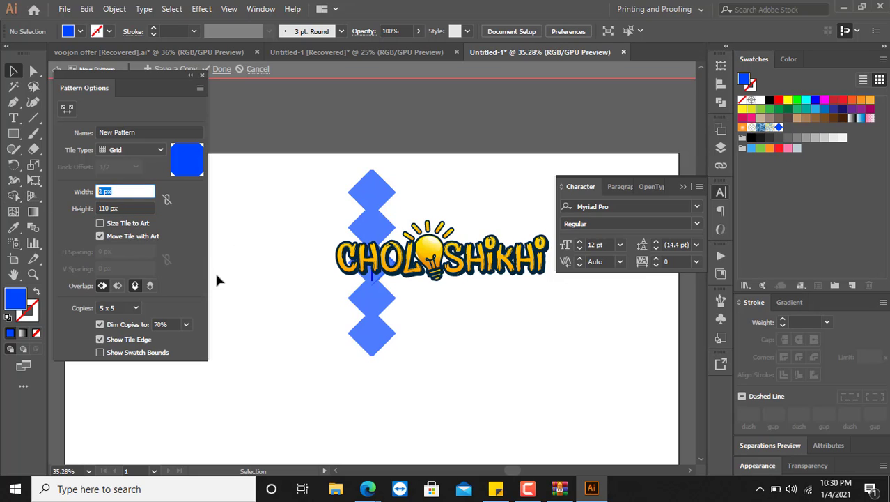
type("100")
key("Return")
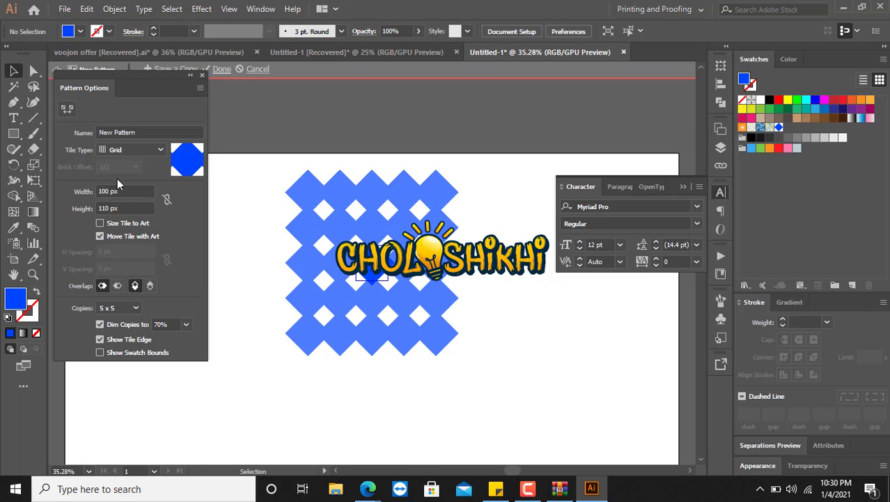
Try a tile width of 500 px and then 200 px on the diamond pattern
left_click_drag(129, 191, 47, 206)
type("500")
key("Tab")
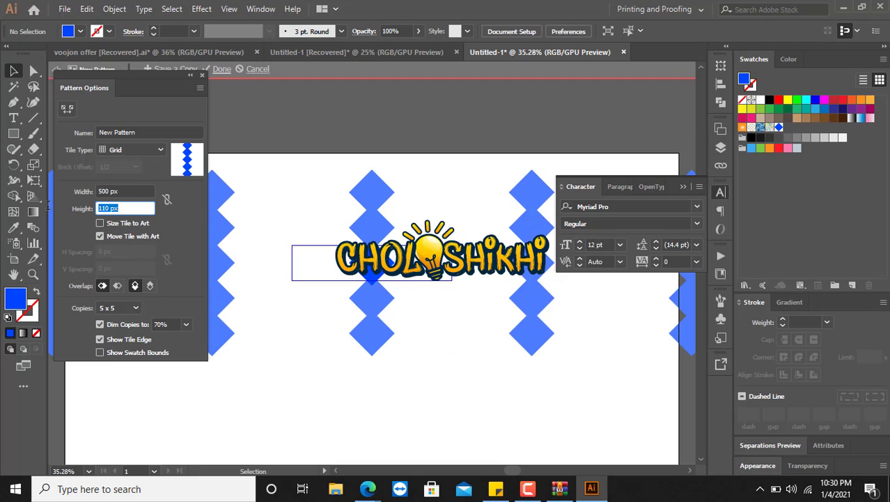
key("shift+Tab")
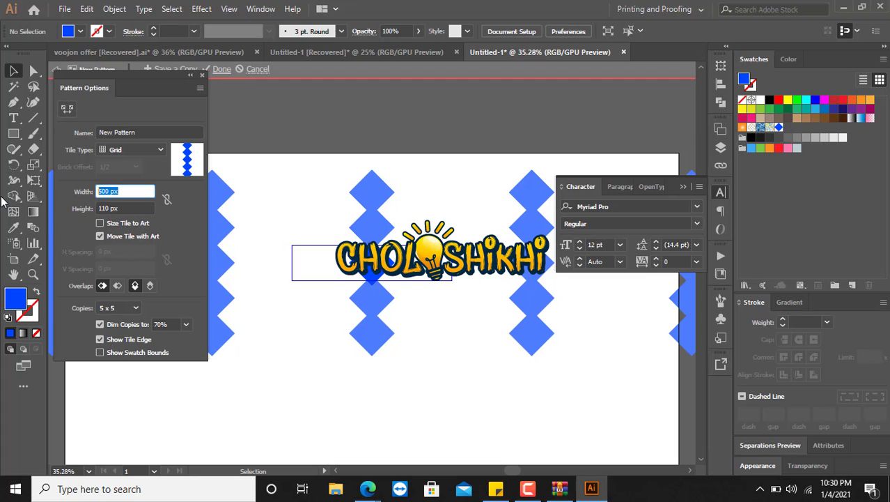
type("200")
key("Tab")
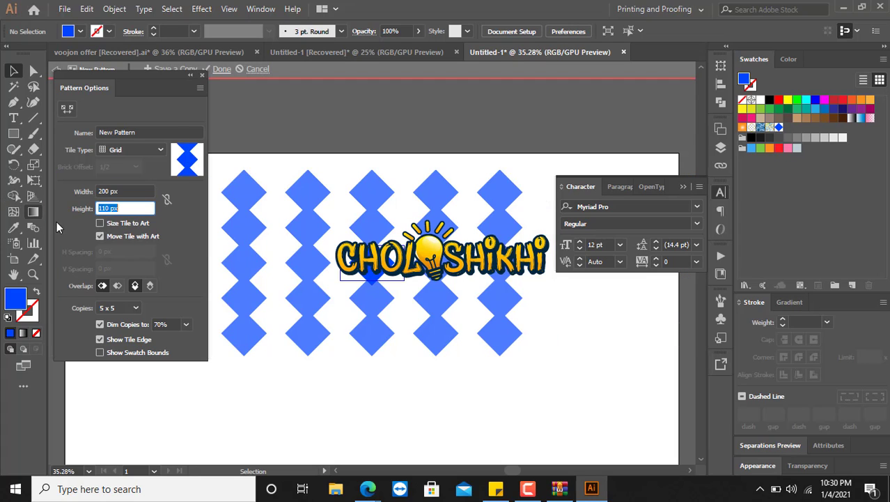
Set the diamond pattern's tile height to 150 px and its width to 150 px
type("150")
key("Tab")
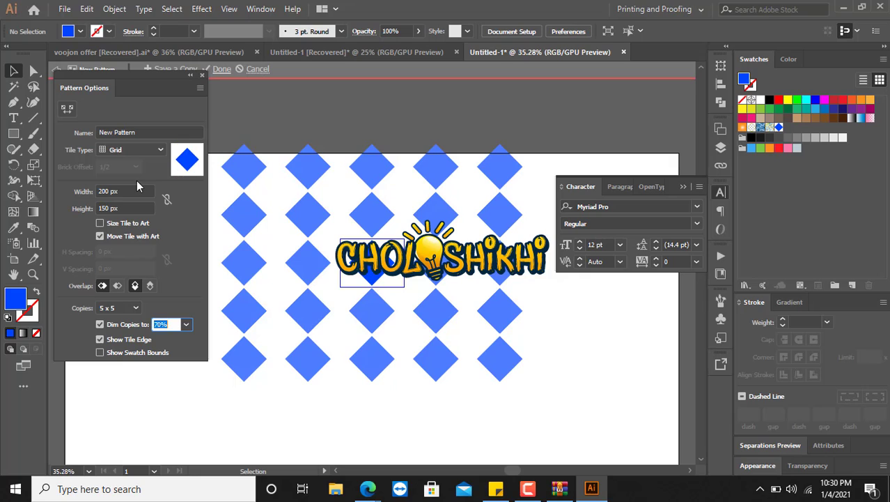
key("Tab")
type("1")
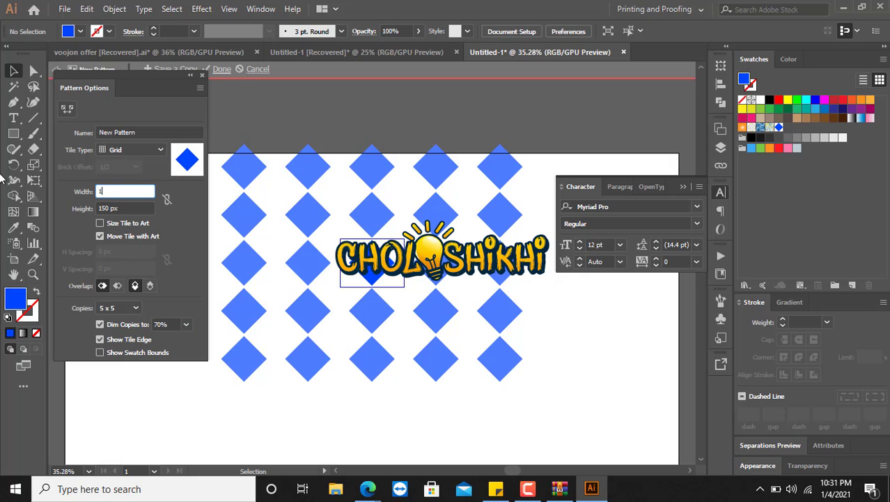
type("50")
key("Tab")
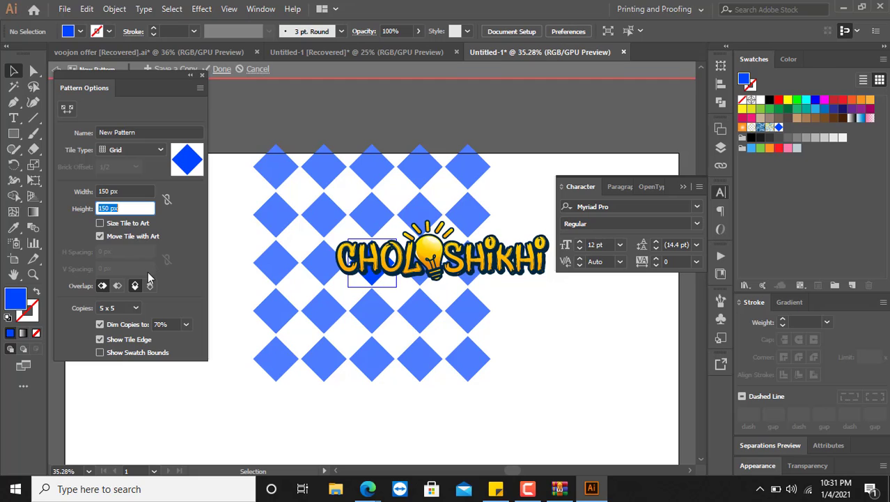
Try 7 x 3, 5 x 7, 3 x 5 and 5 x 5 copies of the diamond tile, and cancel the pattern
left_click(135, 307)
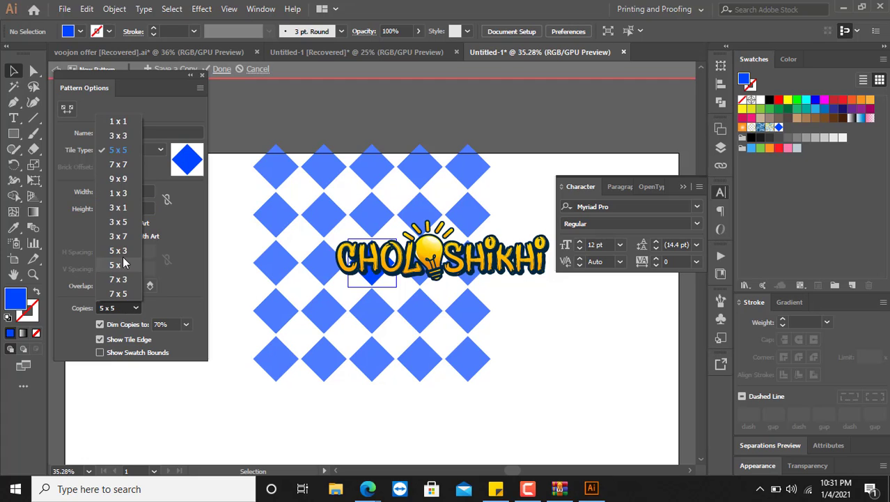
left_click(122, 272)
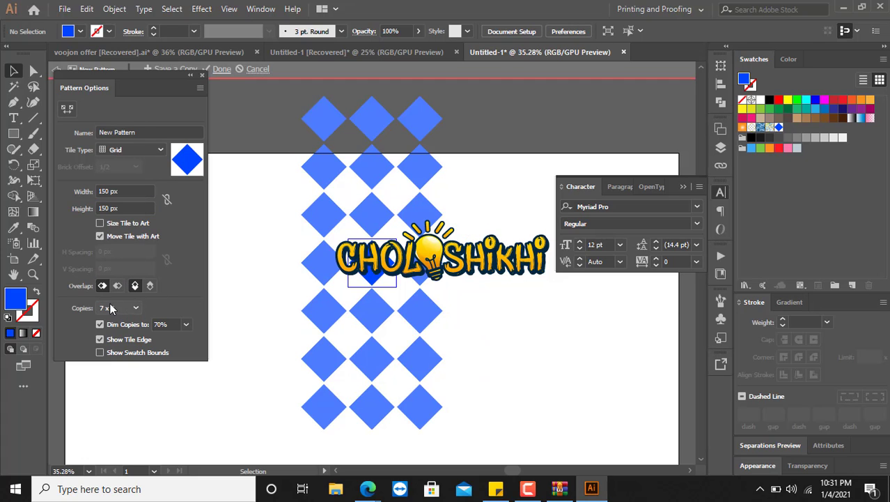
left_click(110, 304)
left_click(116, 266)
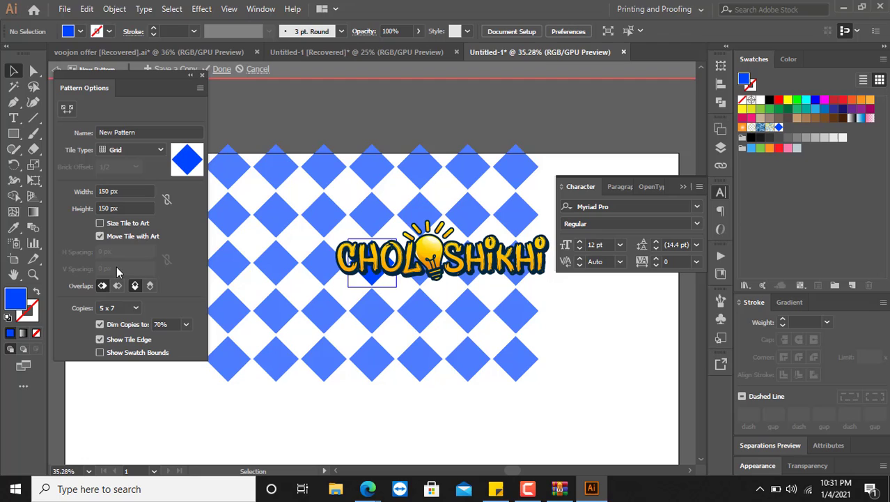
left_click(112, 306)
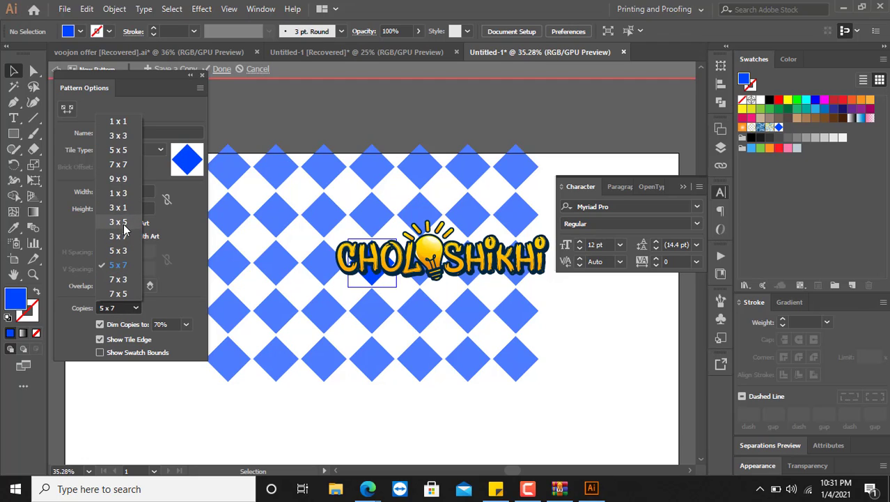
left_click(124, 223)
left_click(123, 306)
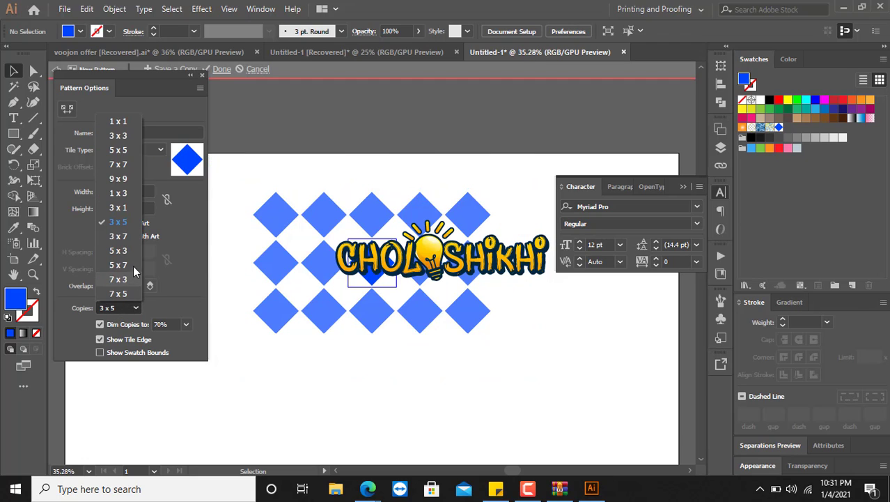
left_click(124, 150)
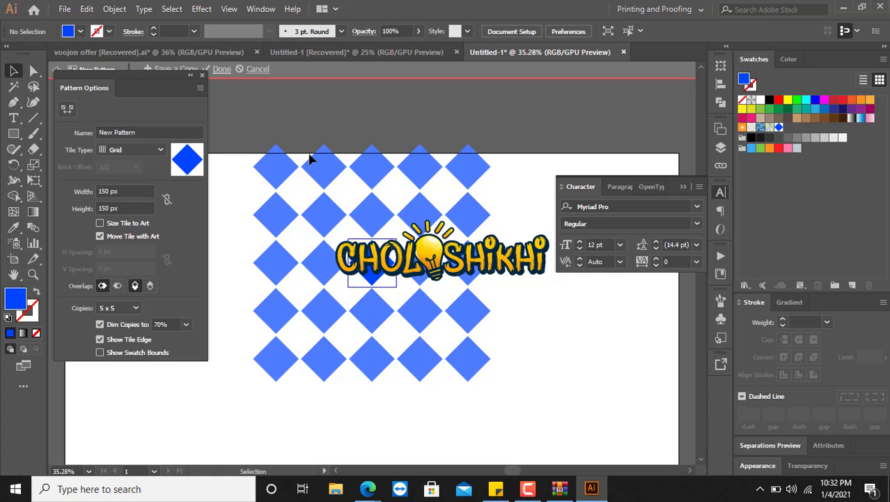
left_click(202, 74)
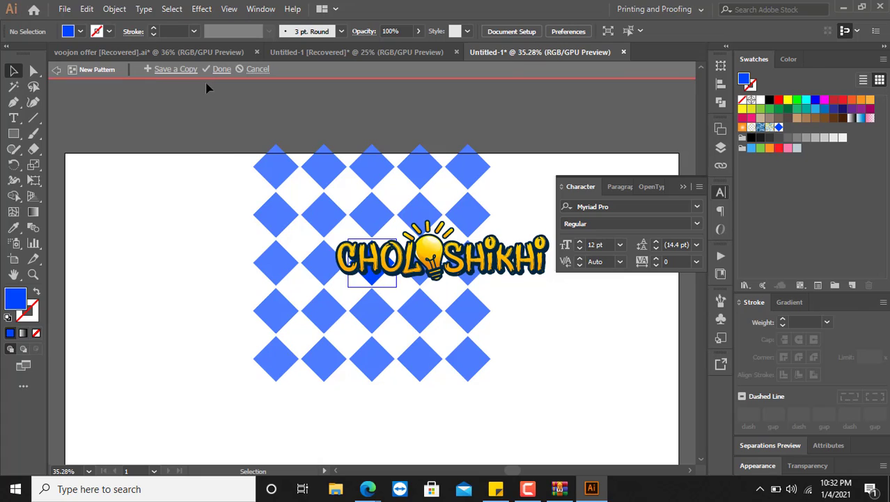
left_click(246, 69)
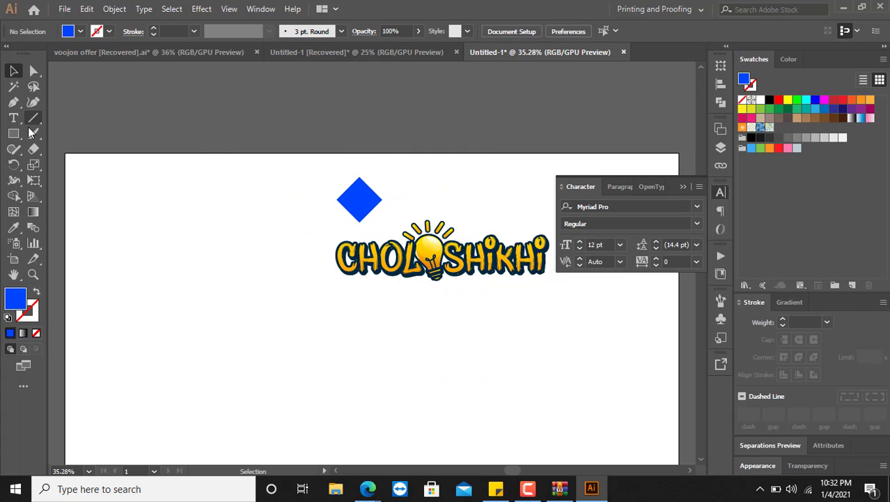
Draw a freehand curl about 118 px wide and 235 px high with the Paintbrush, below the blue diamond
key("b")
mouse_move(295, 299)
left_mouse_down()
mouse_move(283, 255)
mouse_move(258, 303)
mouse_move(332, 267)
mouse_move(387, 273)
left_mouse_up()
key("v")
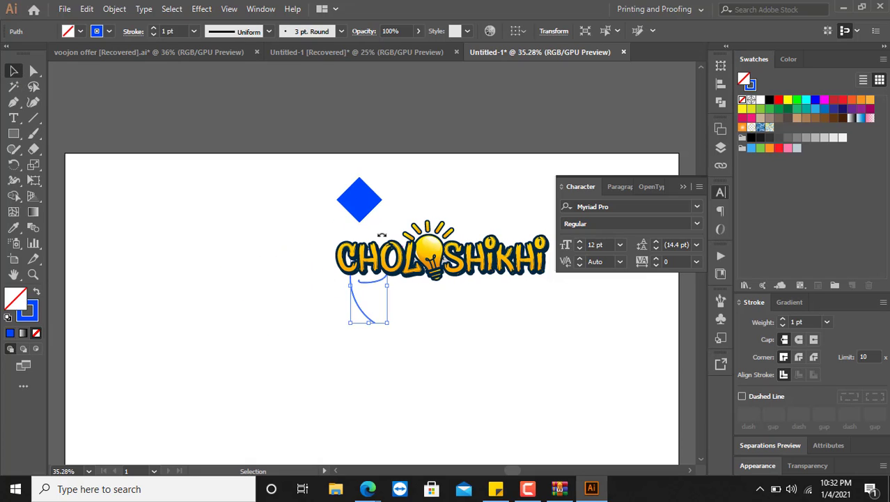
Delete the blue diamond and move the curl up into its place on the artboard
left_click(359, 200)
left_click(353, 297)
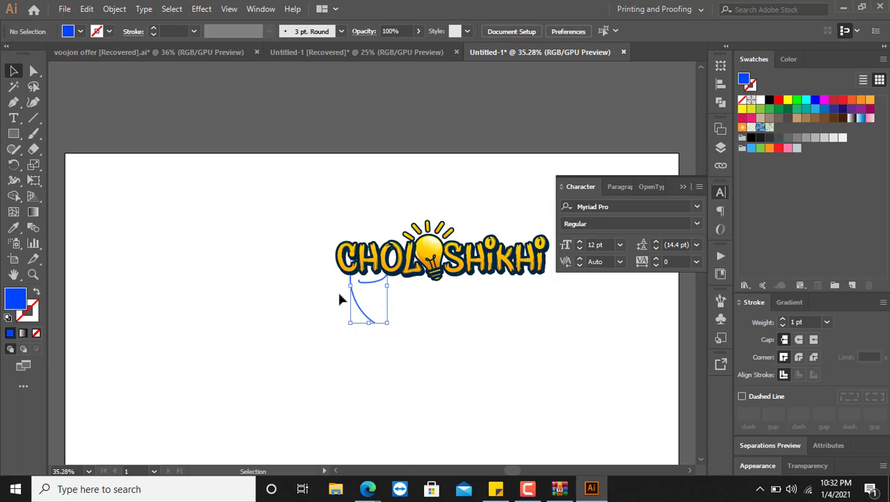
left_click_drag(356, 296, 361, 202)
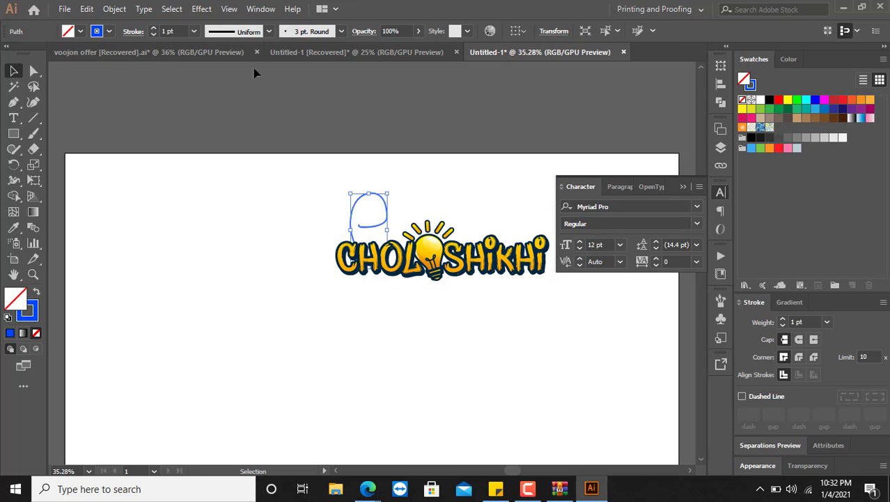
Make a new pattern from the curl and accept the notice about the added swatch
left_click(114, 8)
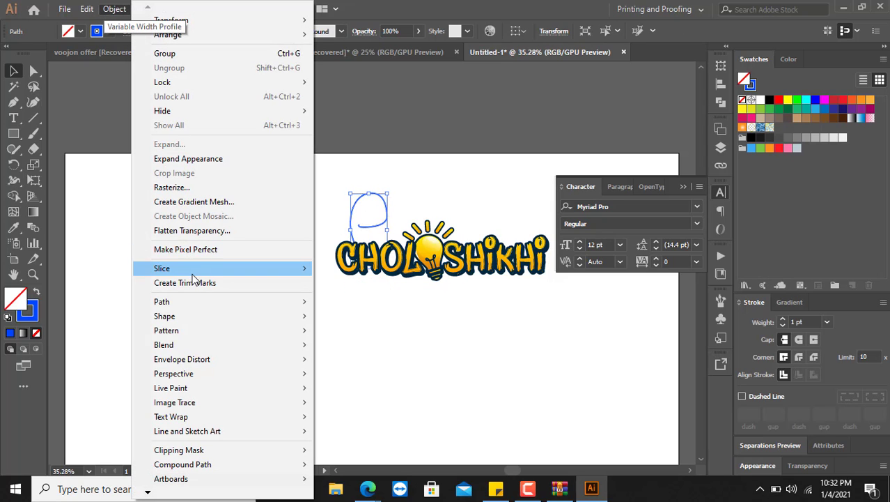
mouse_move(240, 325)
left_click(355, 329)
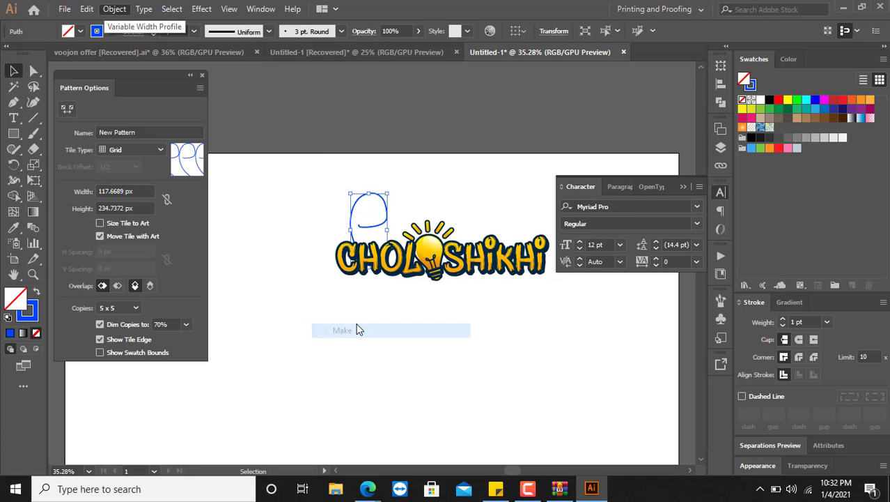
left_click(571, 271)
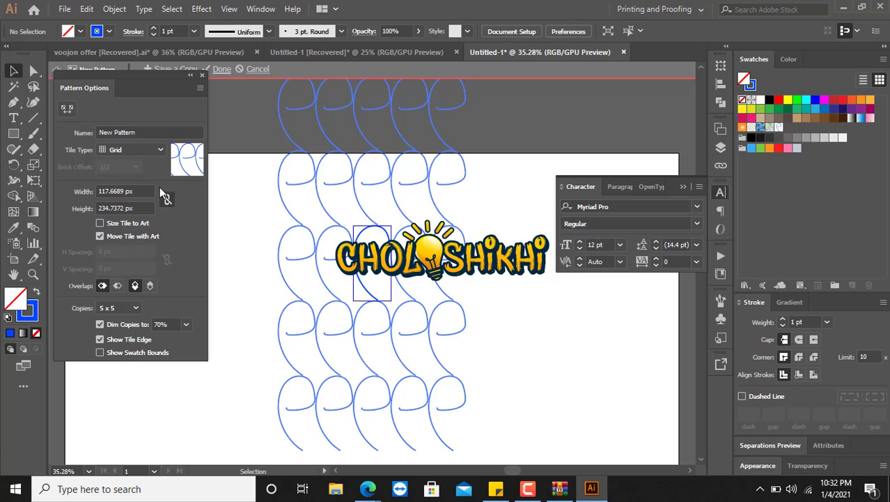
Try Size Tile to Art and the Brick by Row tile type on the curl pattern, ending with Brick by Column
left_click(99, 224)
left_click(100, 224)
left_click(112, 150)
left_click(123, 179)
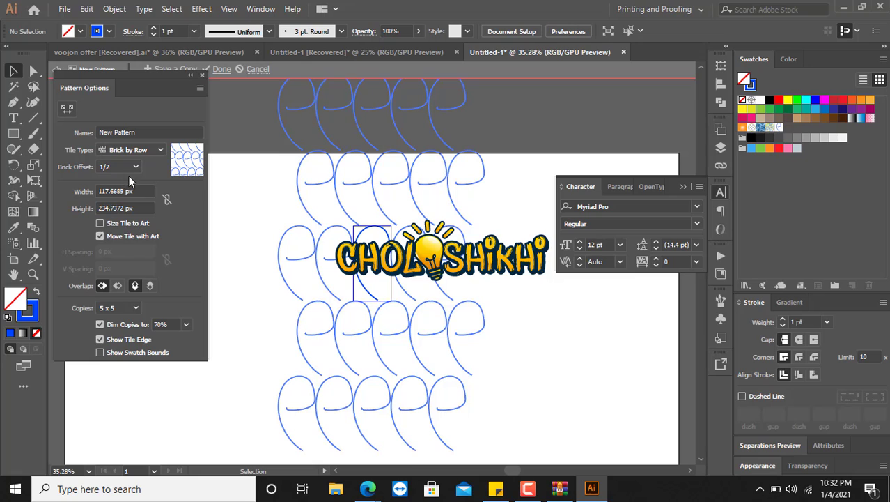
left_click(126, 150)
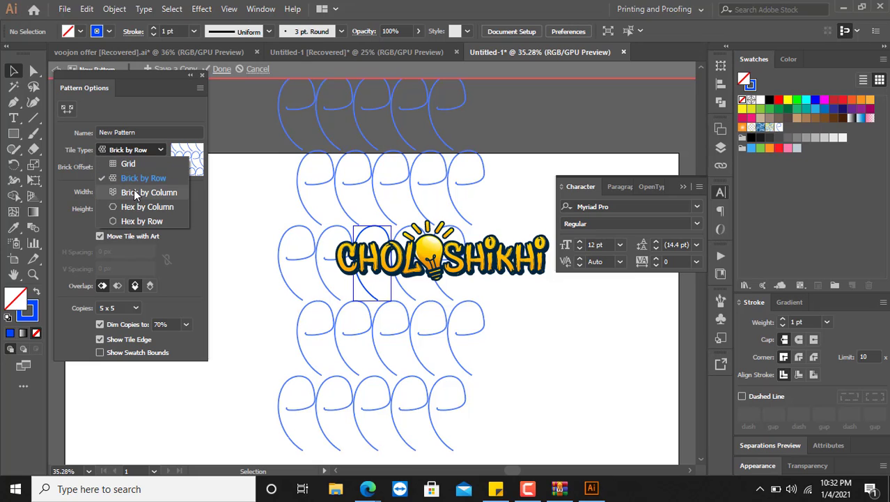
left_click(133, 193)
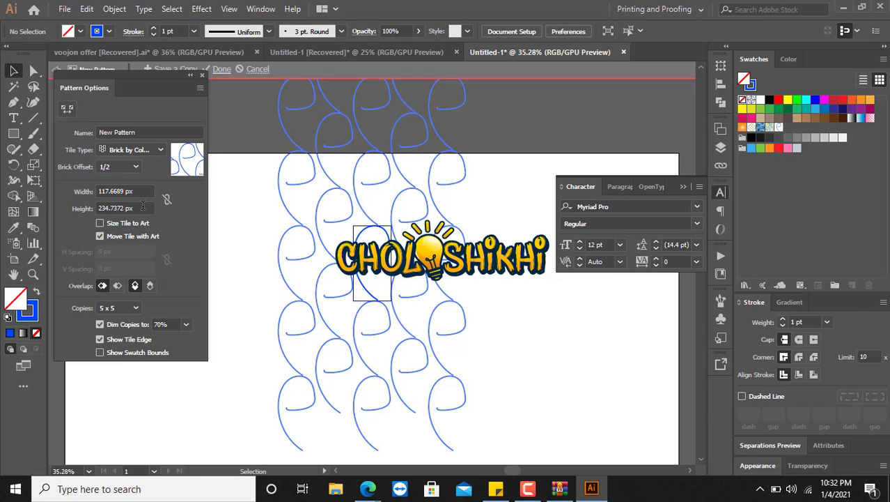
Switch to the Google Meet call in the browser, read the meeting chat, and return to Illustrator
left_click(99, 324)
mouse_move(368, 488)
left_click(277, 422)
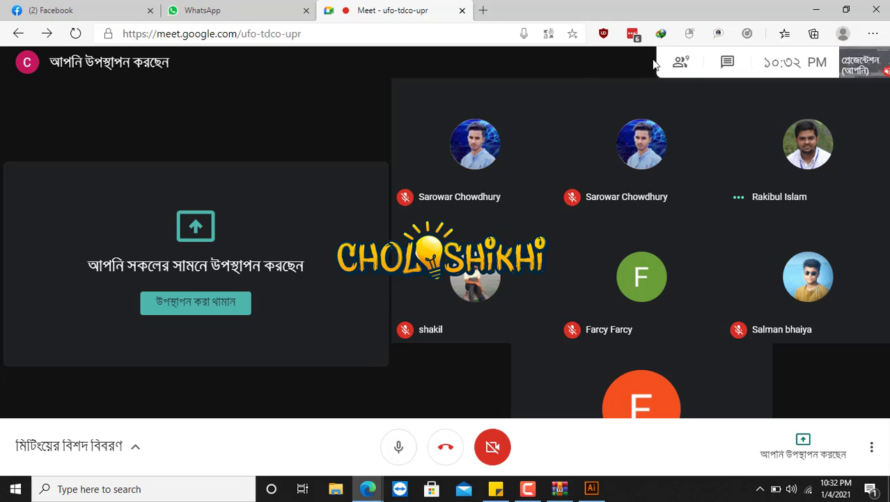
left_click(666, 62)
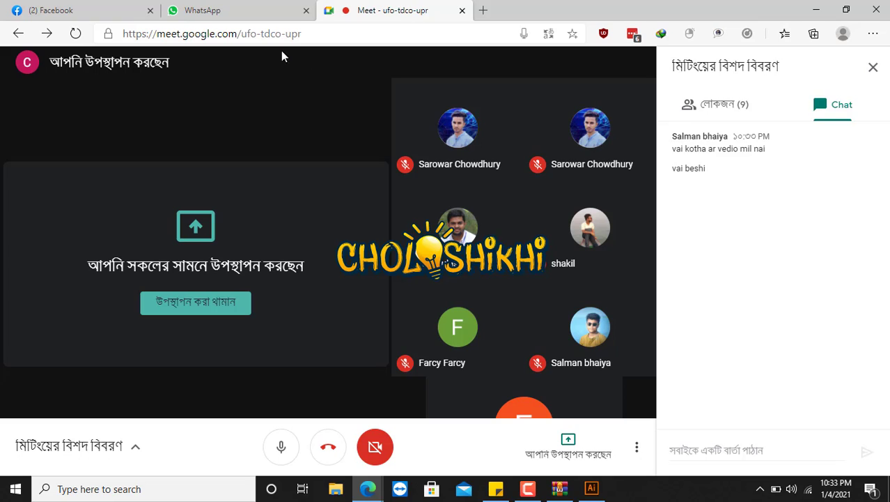
left_click(817, 14)
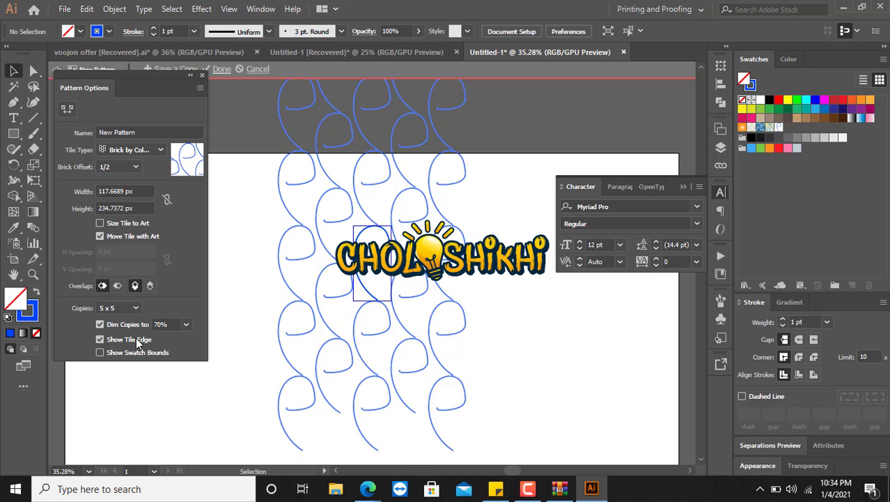
Try Show Swatch Bounds and Brick Offsets 3/4 and 1/3 on the curl pattern, ending with offset 1/5 and 5 x 5 copies
left_click(116, 355)
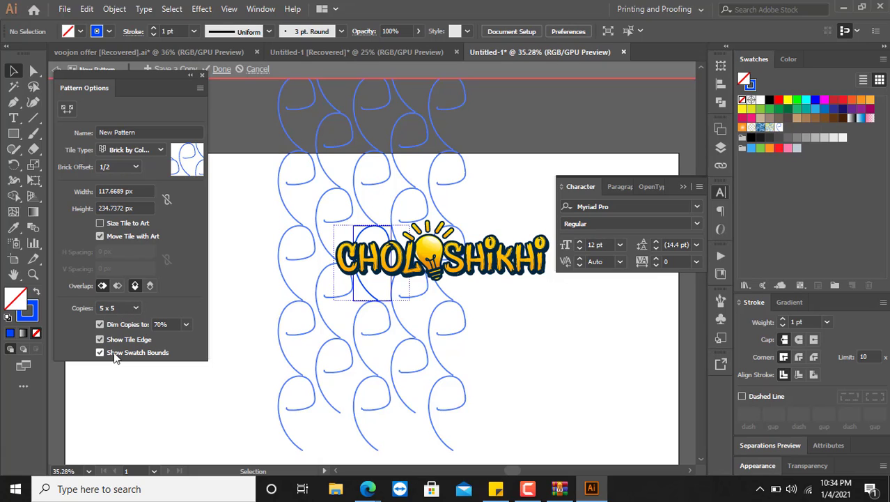
left_click(114, 352)
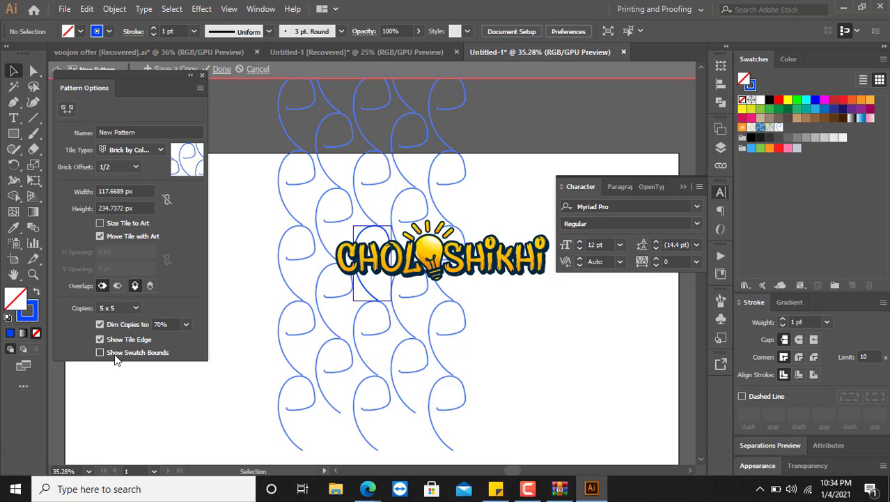
left_click(128, 170)
left_click(115, 241)
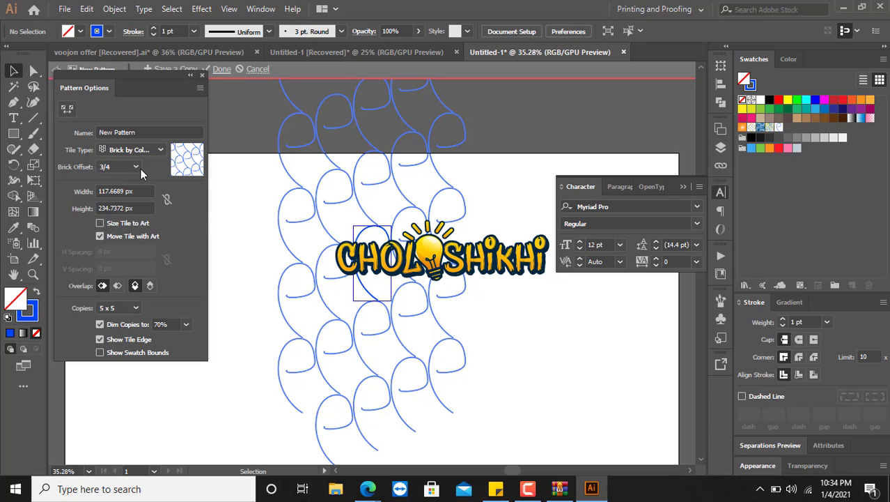
left_click(121, 168)
left_click(116, 194)
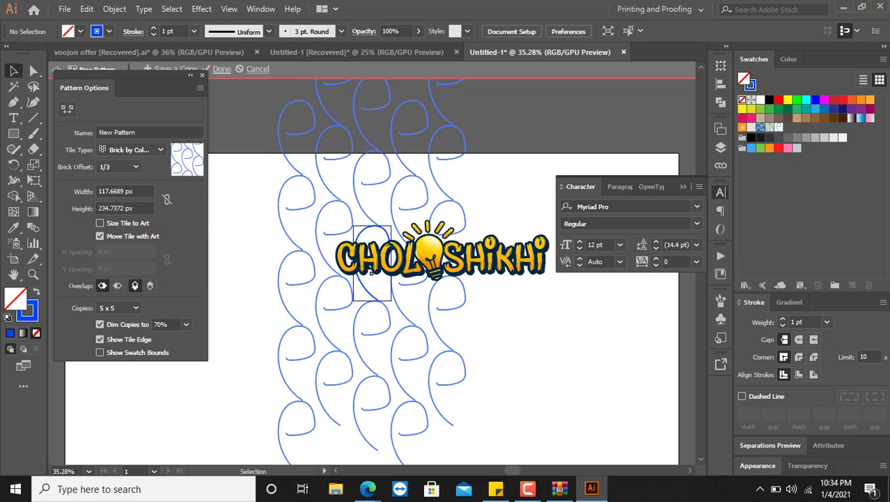
left_click(124, 163)
left_click(132, 250)
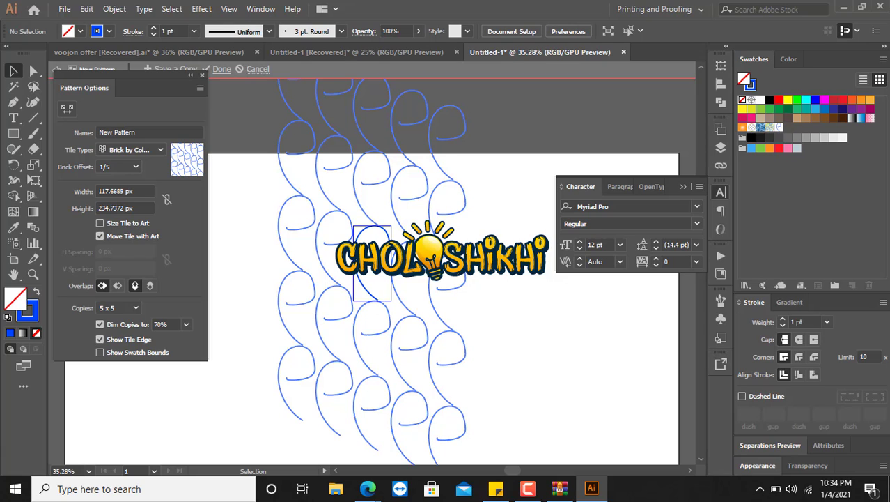
left_click(117, 307)
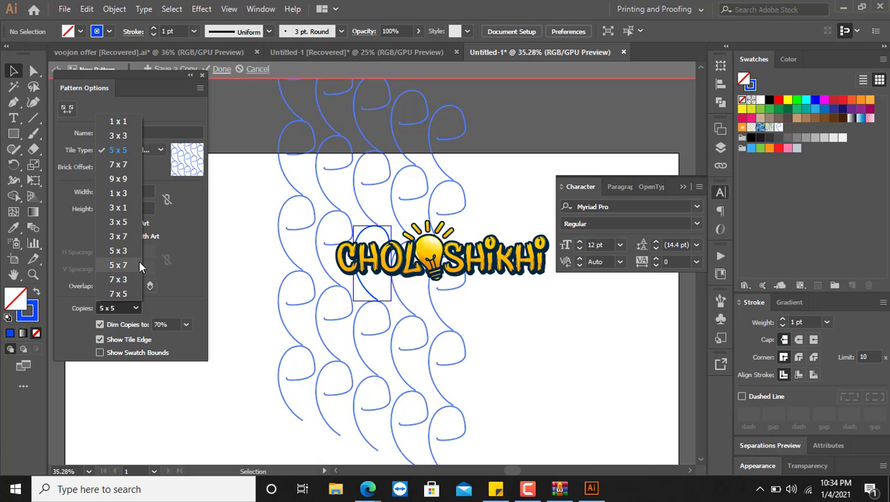
left_click(126, 149)
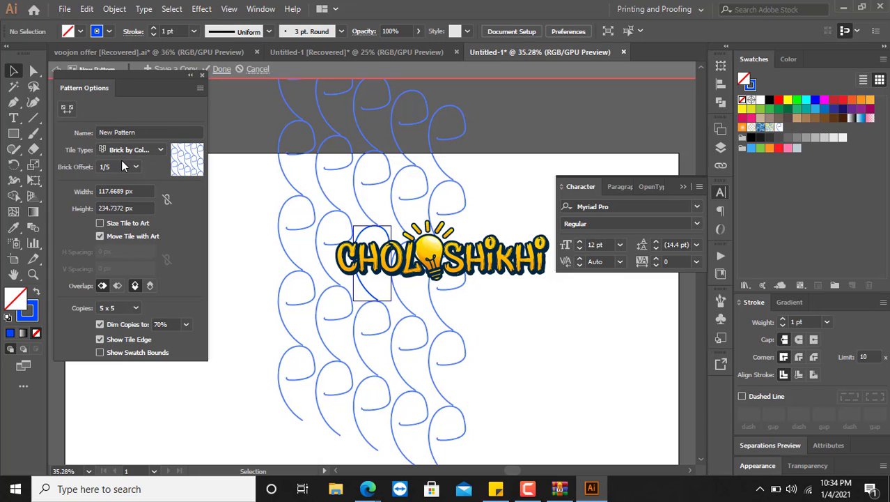
Move the curl tile above the artboard's upper-right part and finish editing the pattern
left_click(202, 75)
key("ctrl+minus")
key("ctrl+minus")
key("ctrl+minus")
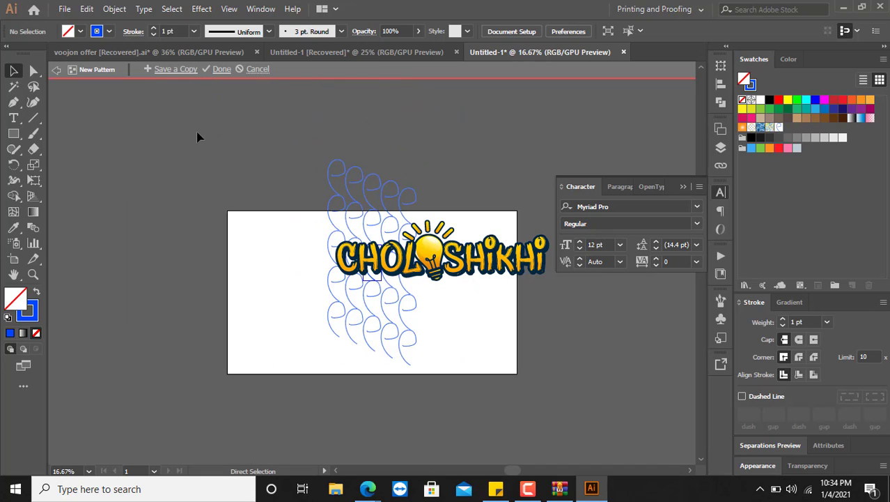
left_click_drag(305, 145, 506, 420)
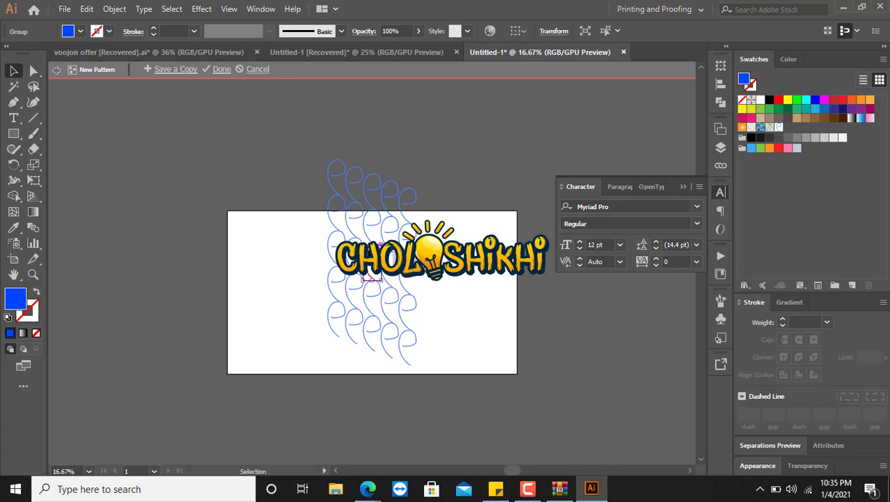
left_click_drag(376, 242, 491, 146)
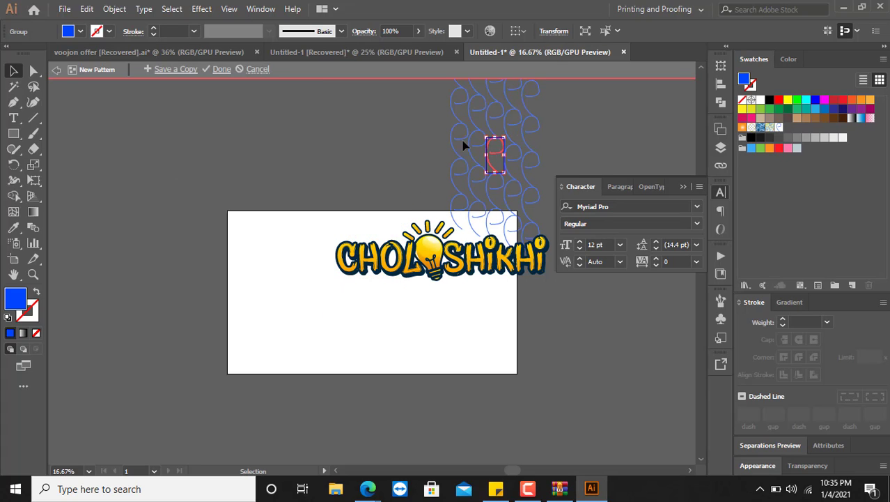
scroll(471, 151, "up", 2)
left_click(502, 144)
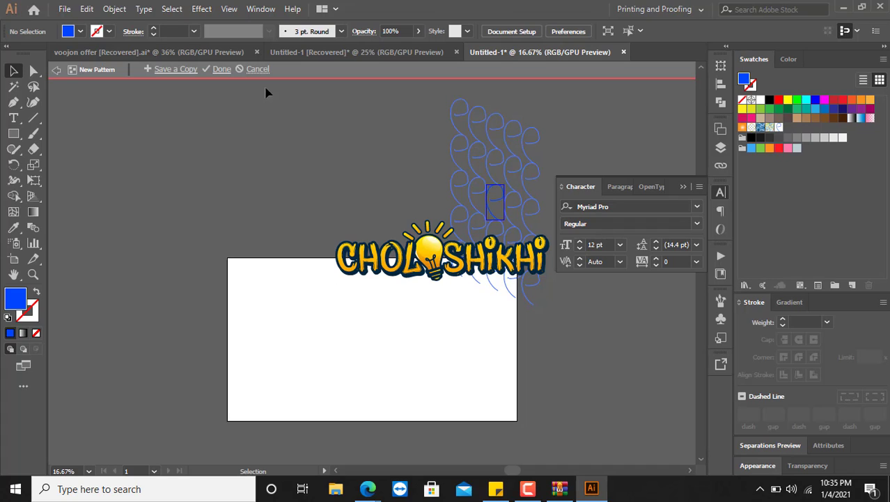
left_click(219, 69)
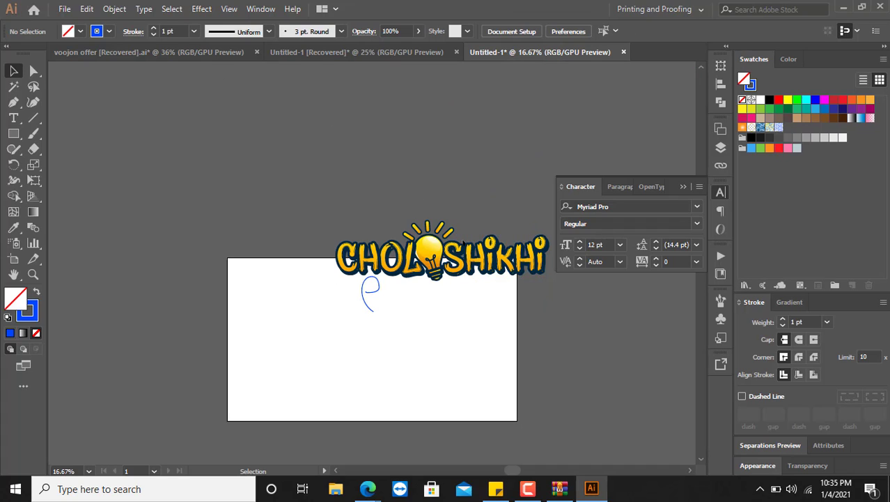
Delete the curl from the artboard and draw a 1920 by 1080 px rectangle covering the whole artboard
left_click(371, 278)
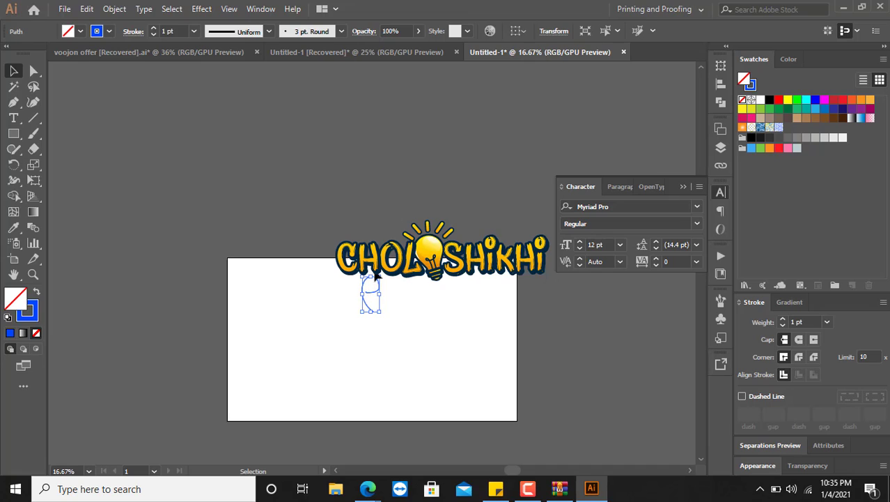
left_click(407, 280)
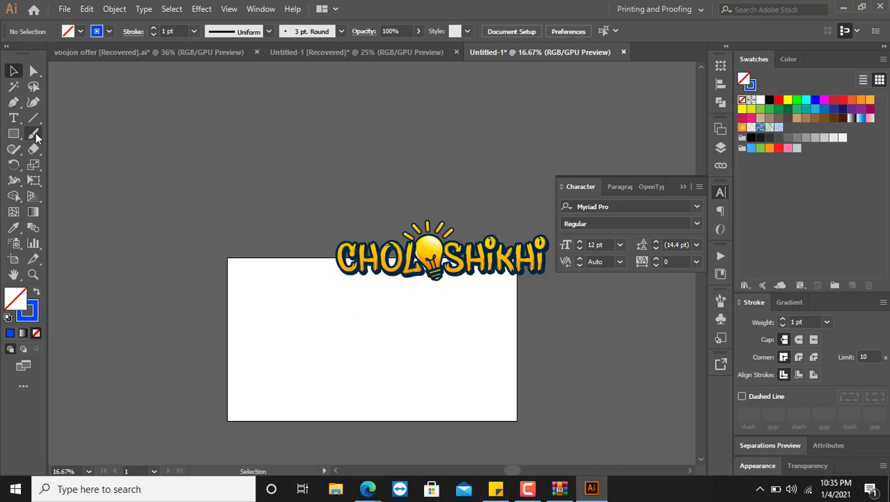
left_click(13, 133)
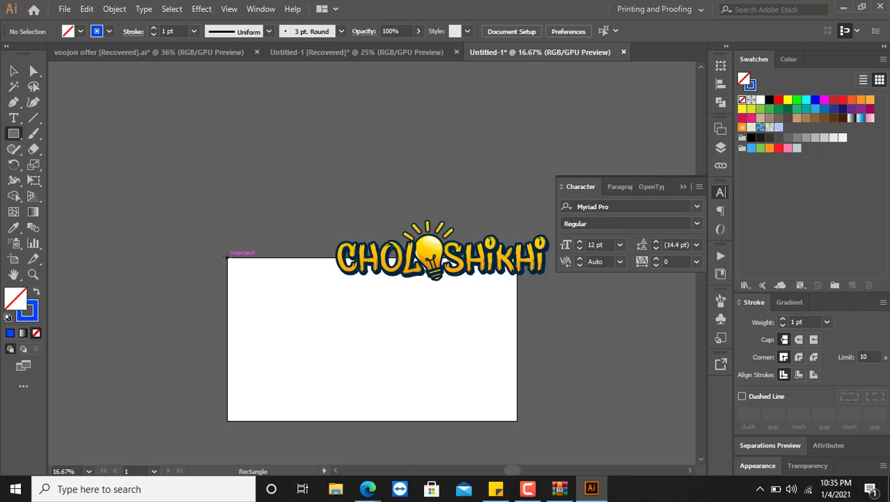
mouse_move(227, 257)
left_mouse_down()
mouse_move(425, 355)
mouse_move(517, 421)
left_mouse_up()
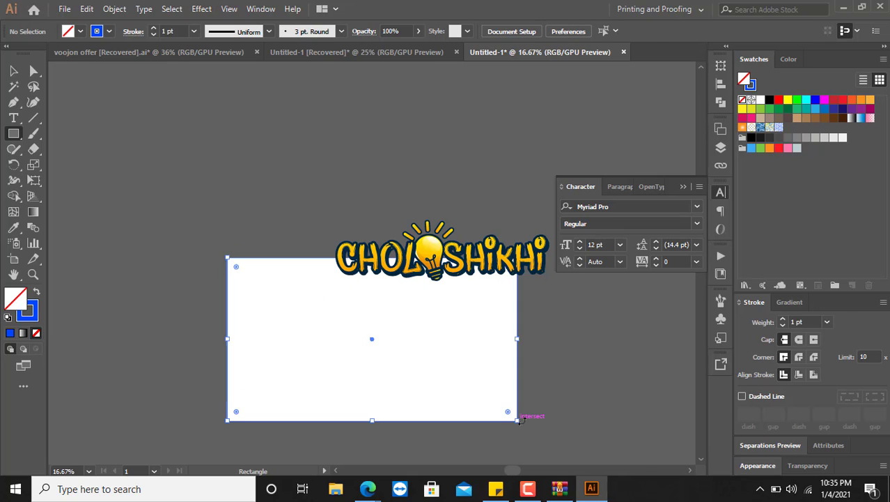
Fill the artboard-sized rectangle with the new curl pattern swatch and deselect it
left_click(779, 127)
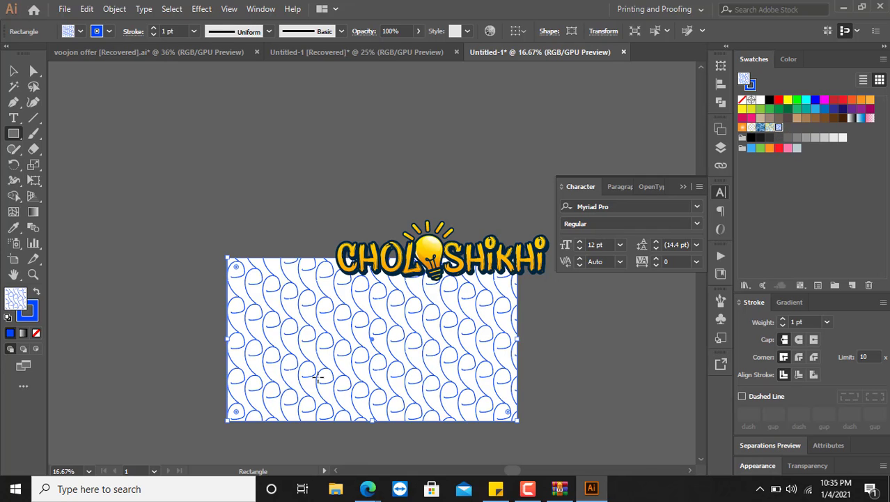
left_click(13, 71)
left_click(254, 151)
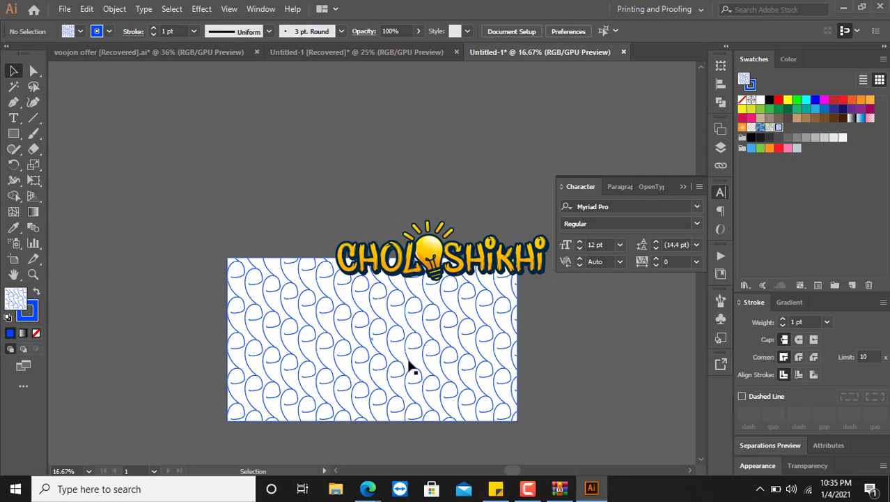
Set the opacity of the patterned rectangle to 20% and check the faded pattern up close
left_click(389, 340)
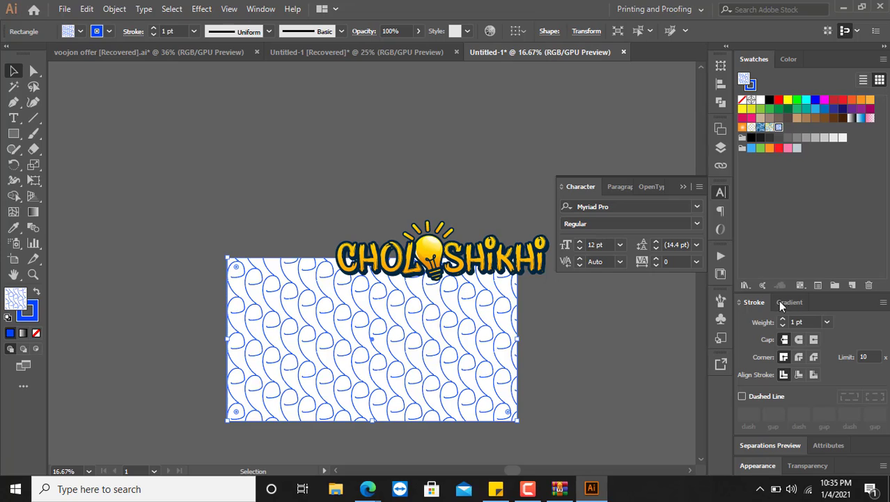
left_click(810, 465)
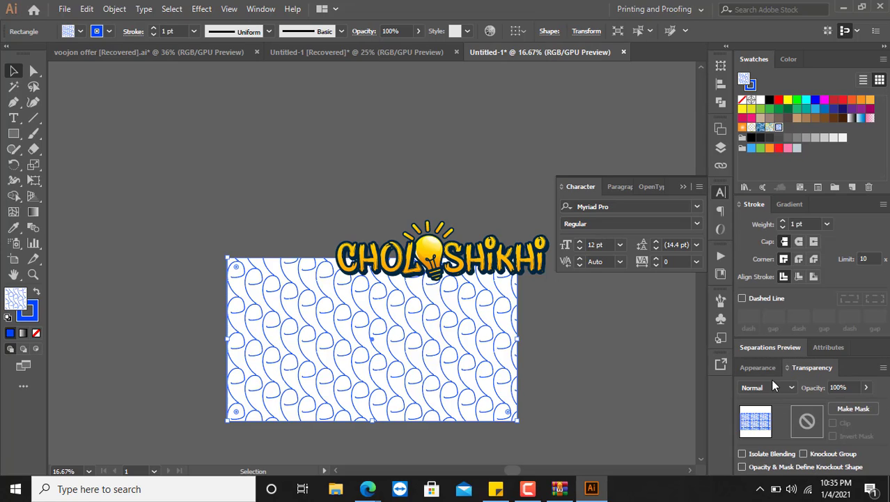
left_click(836, 388)
type("20")
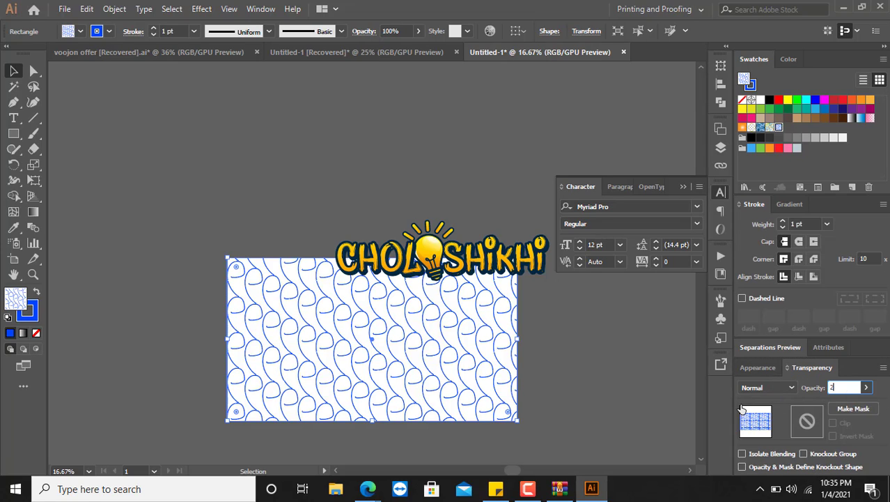
key("Return")
left_click(446, 227)
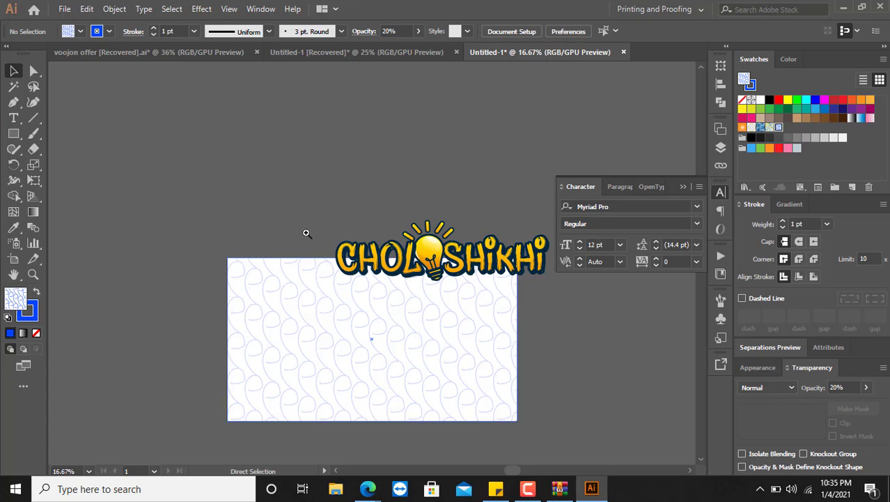
left_click_drag(308, 233, 356, 128)
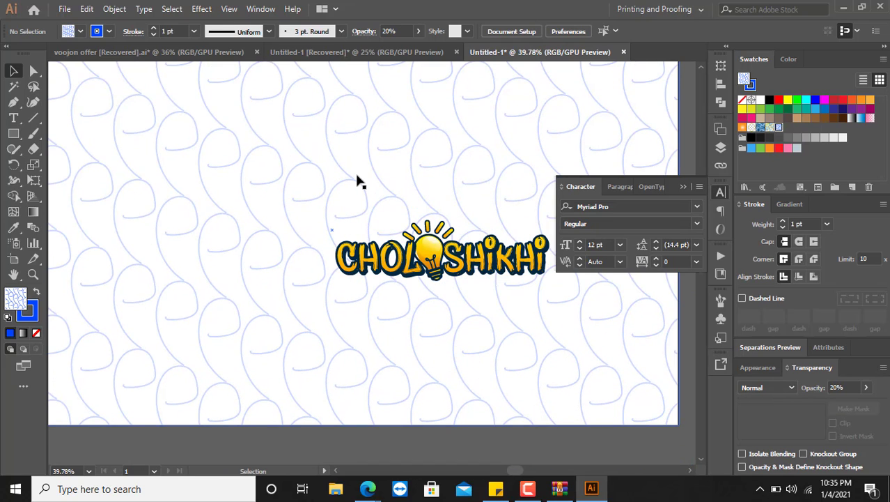
key("ctrl+minus")
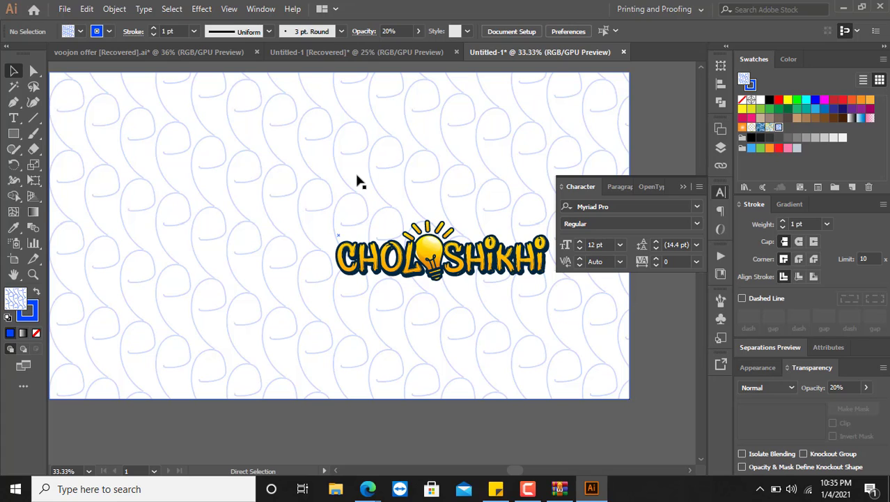
key("ctrl+minus")
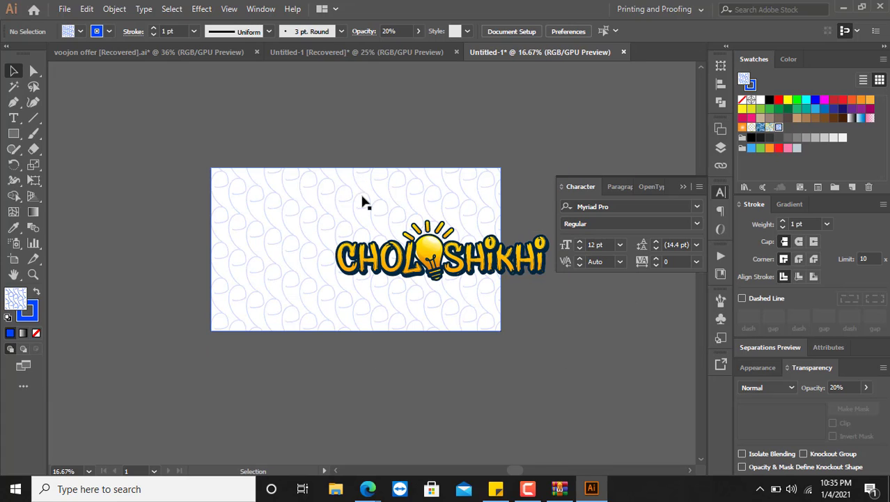
Select the patterned rectangle and display its Properties beside the artboard
left_click(337, 178)
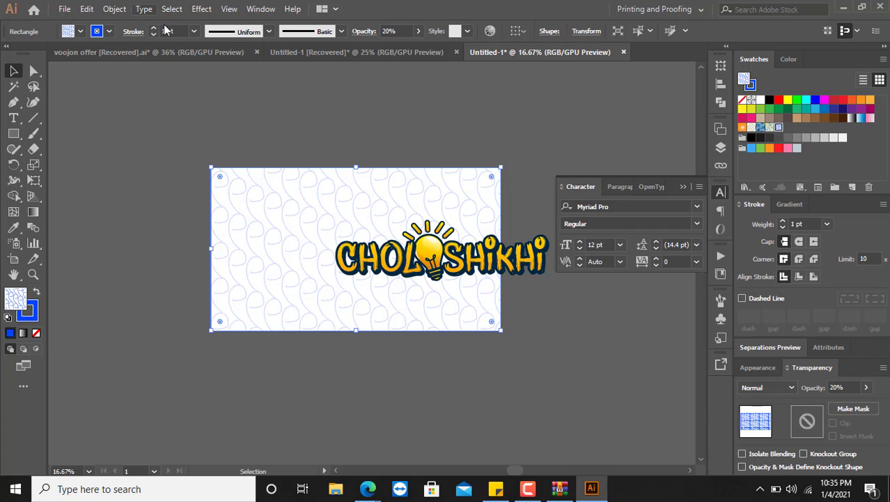
left_click(263, 12)
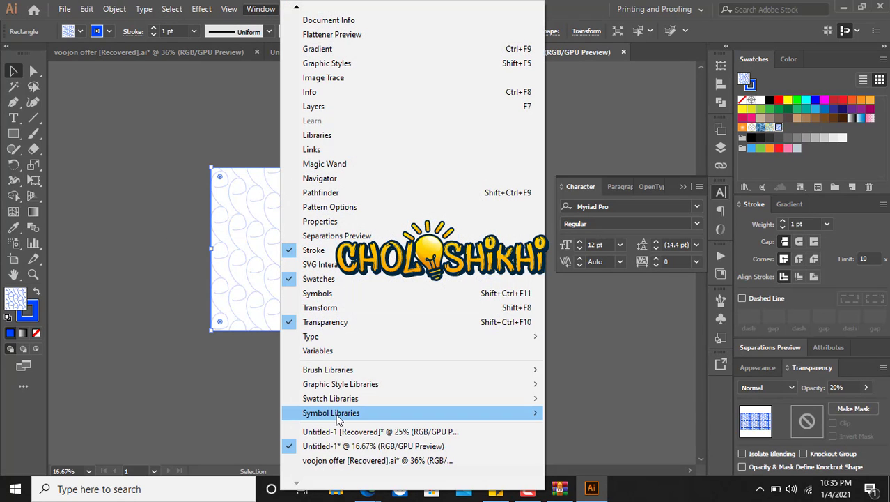
mouse_move(337, 416)
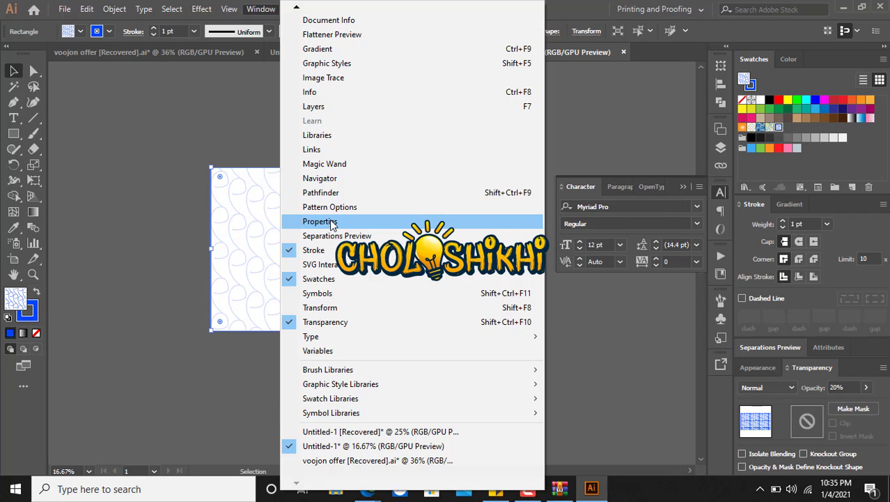
left_click(327, 221)
left_click_drag(25, 12, 148, 72)
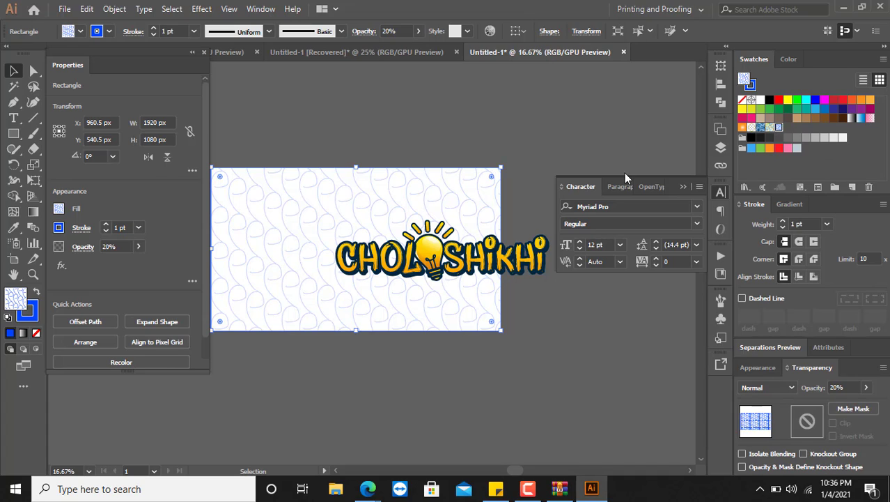
Delete the bright colour group below the Grays group from the swatches
left_click(564, 132)
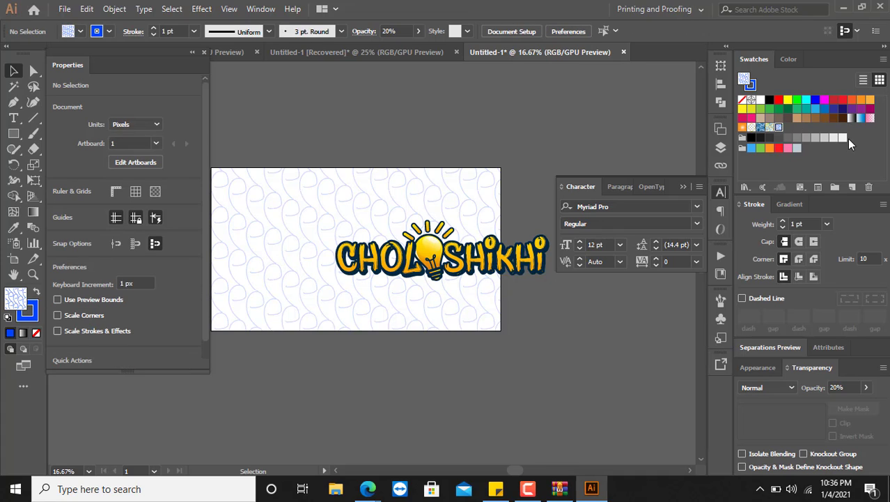
left_click(742, 141)
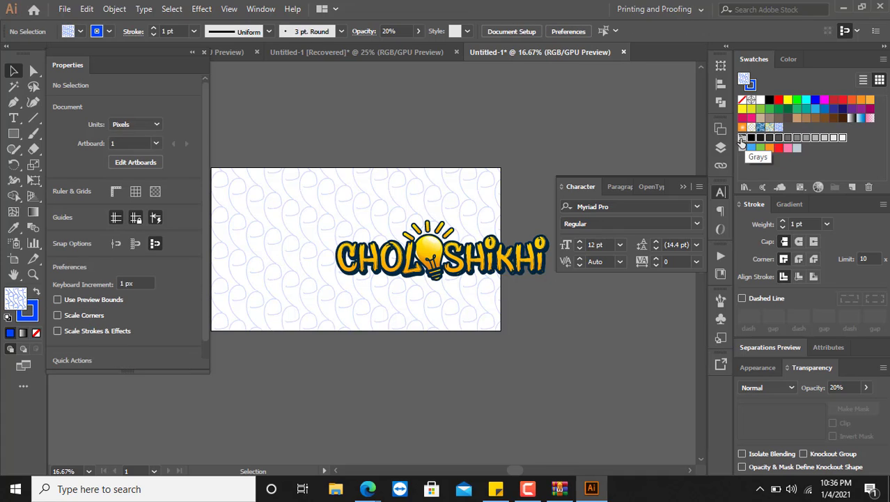
left_click(743, 148)
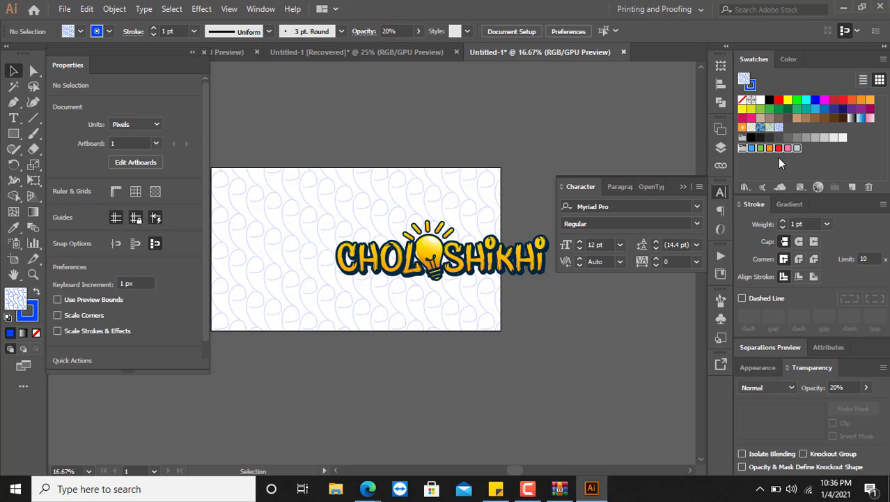
left_click(868, 187)
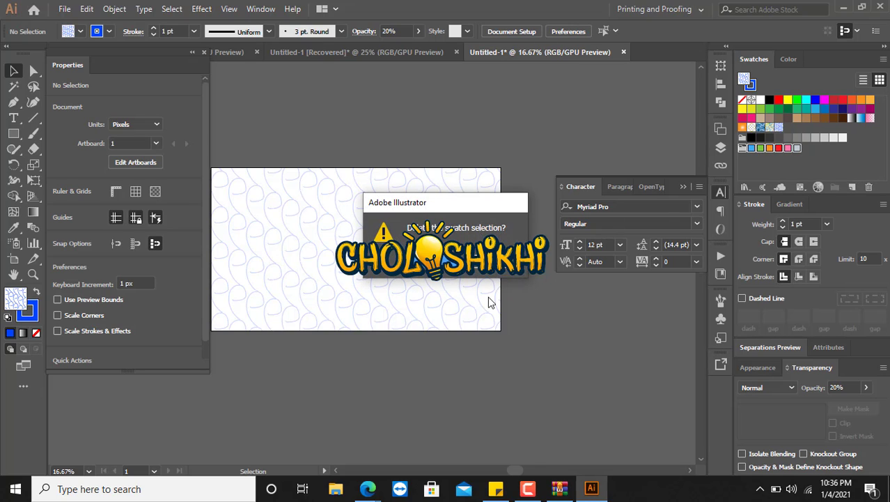
left_click(449, 262)
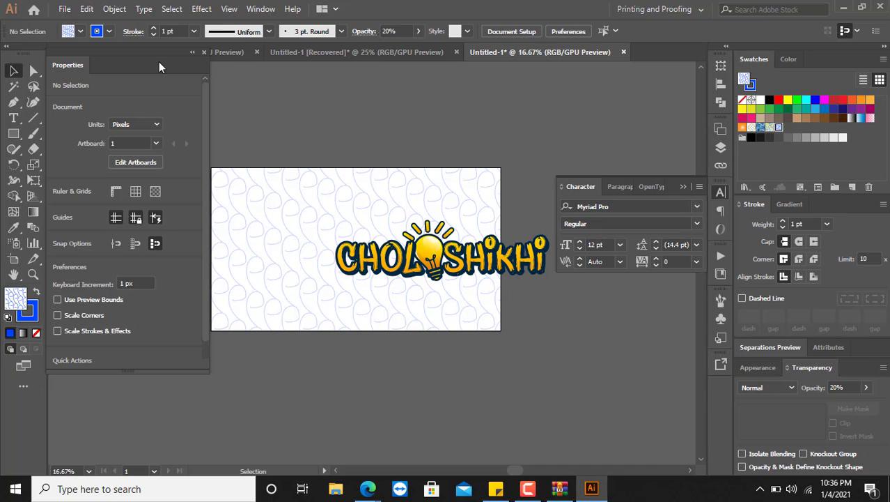
Float the Properties over the artboard's left edge and reselect the patterned rectangle
left_click_drag(148, 49, 193, 101)
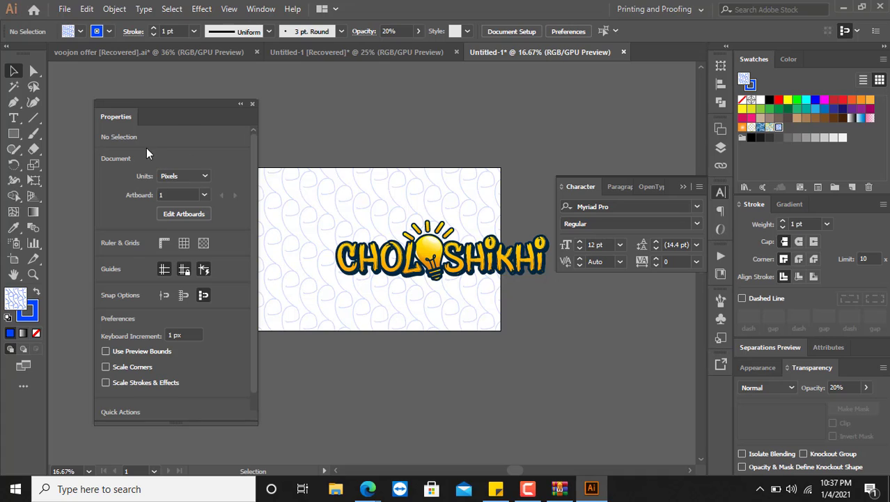
left_click(364, 197)
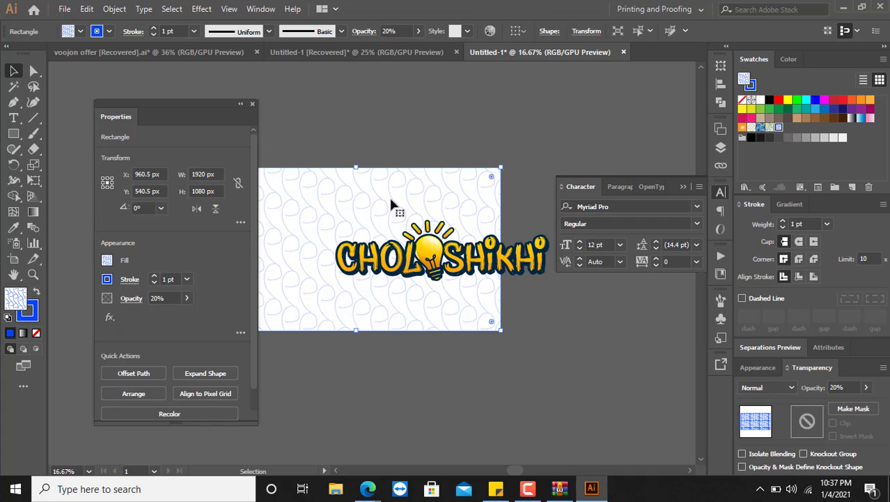
scroll(338, 170, "down", 1)
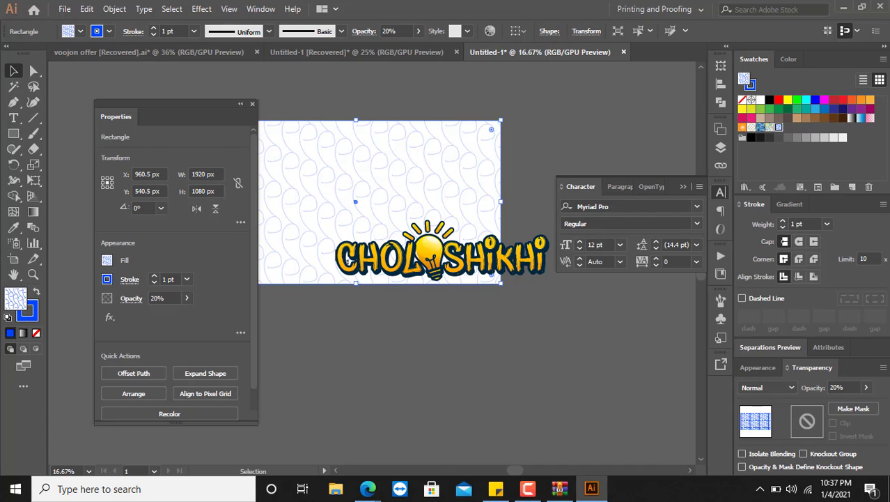
Flip the patterned rectangle horizontally and back, and rotate it to an angle of 30°
left_click(196, 209)
left_click(197, 209)
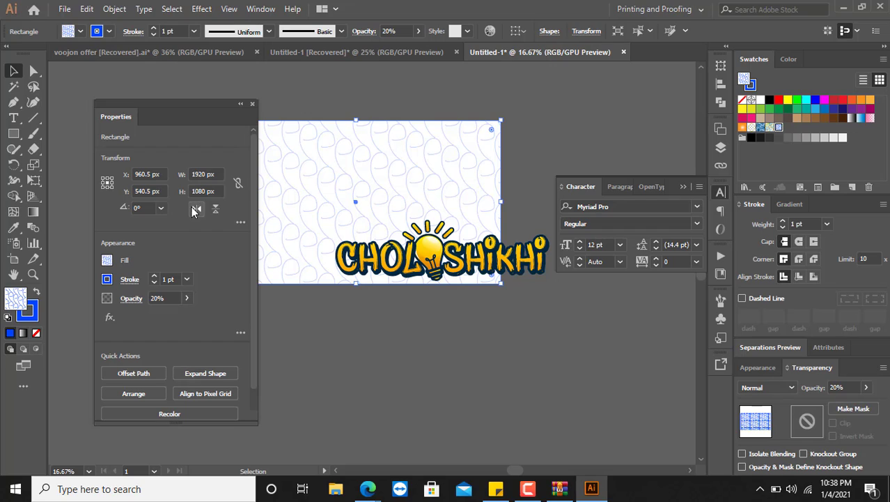
left_click(148, 174)
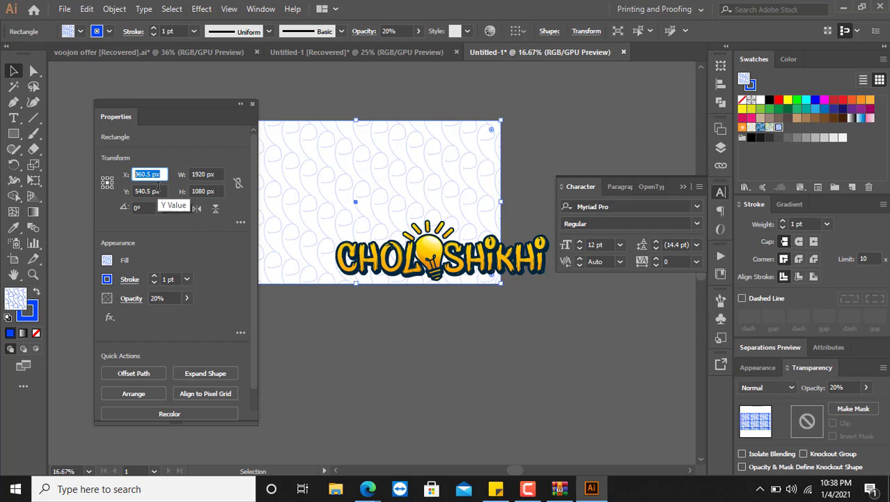
key("Tab")
key("Tab")
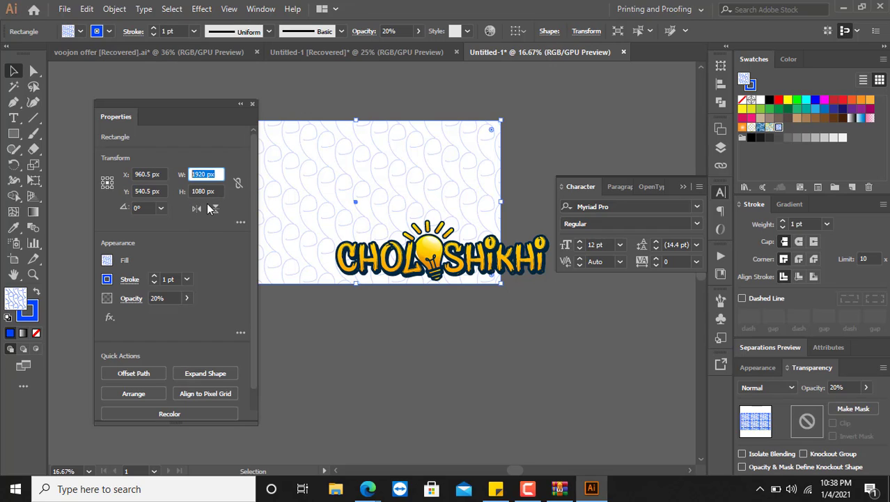
key("Tab")
key("Tab")
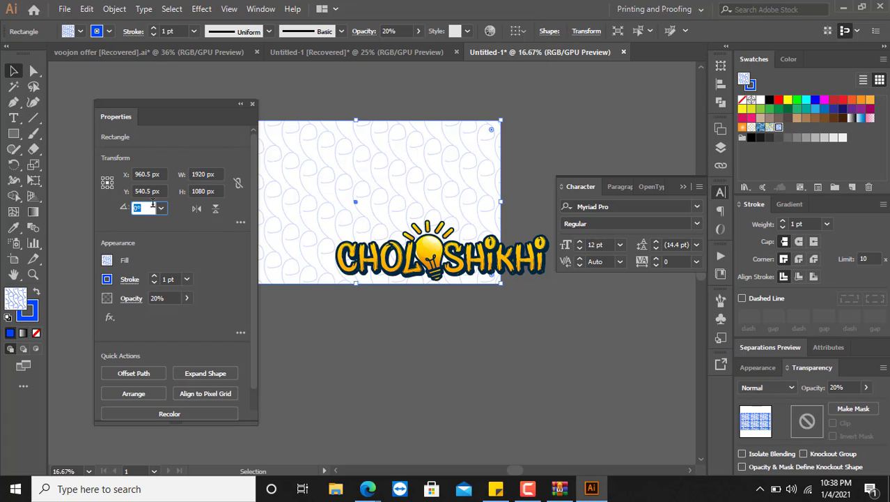
type("30")
key("Return")
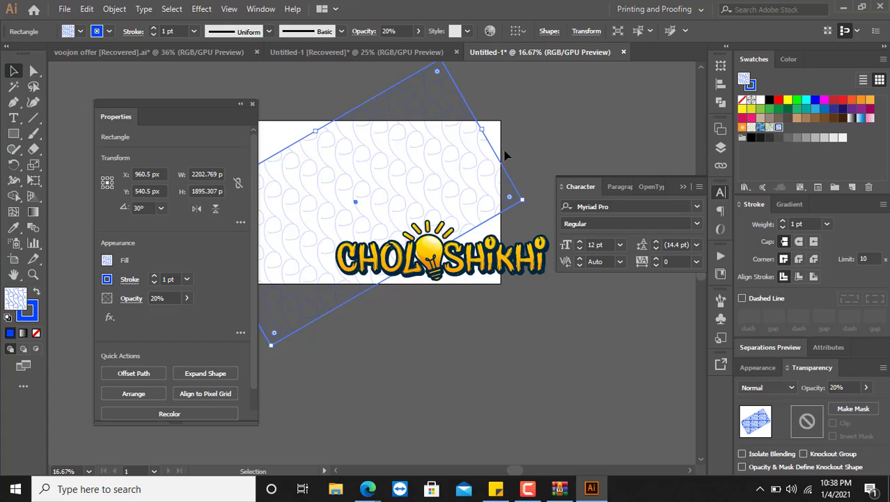
left_click(508, 153)
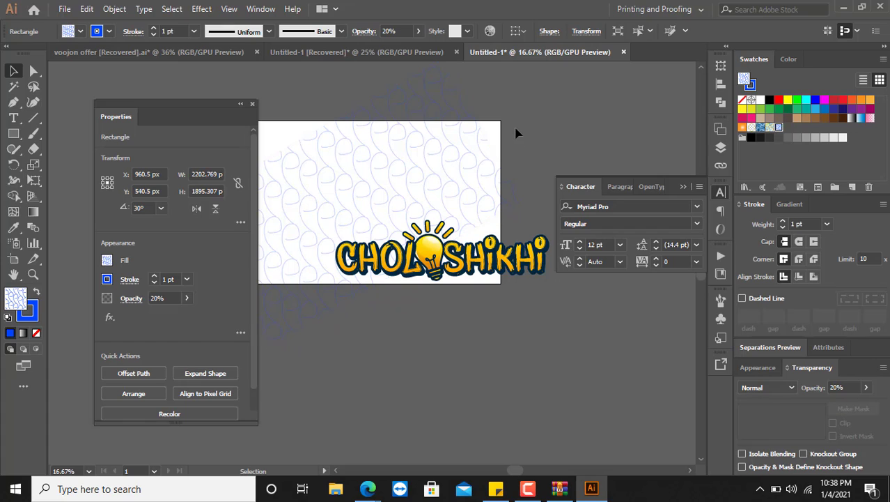
Fill the rotated rectangle with solid green and raise its opacity to 100%
left_click(382, 157)
left_click(779, 109)
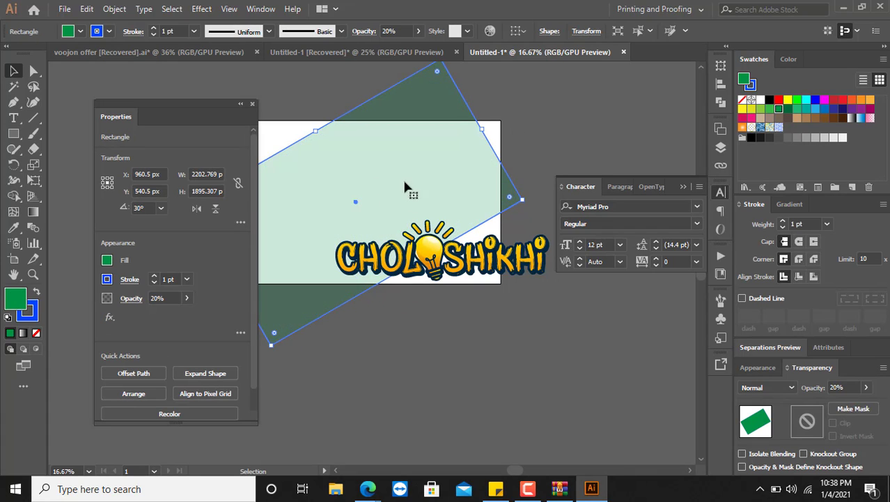
left_click(866, 387)
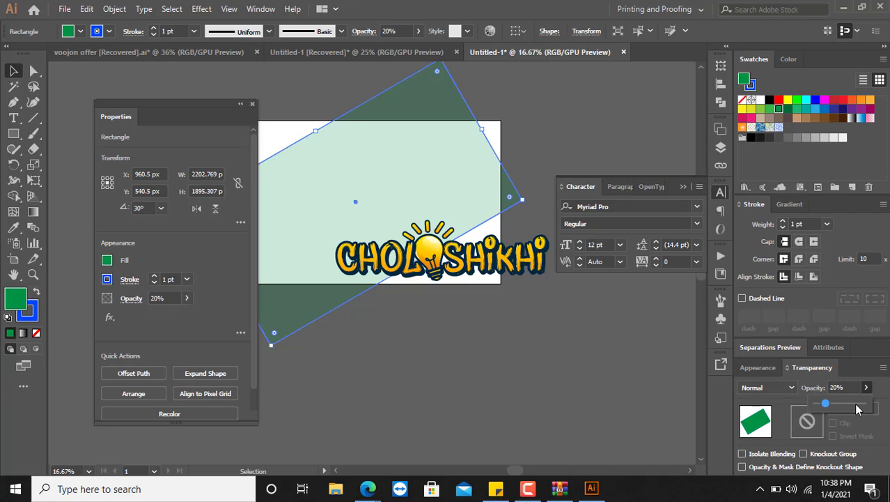
left_click(864, 404)
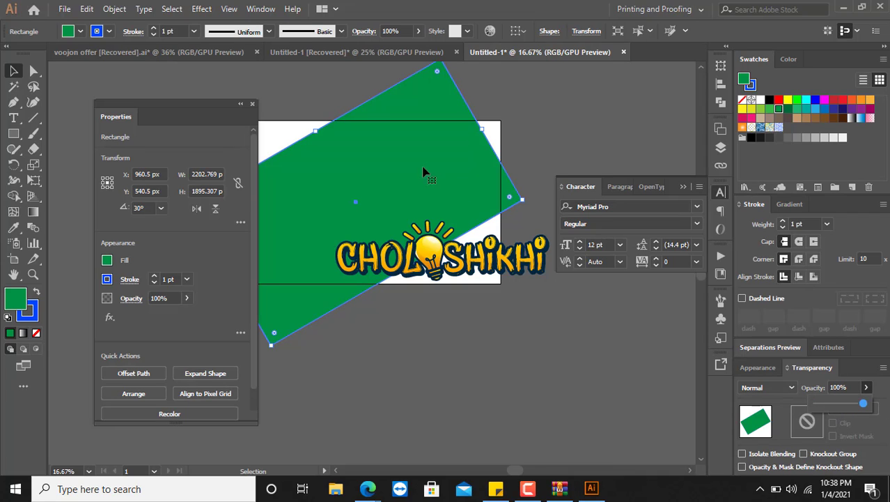
Reset the green rectangle's rotation angle to 0°
double_click(140, 207)
type("0")
key("Return")
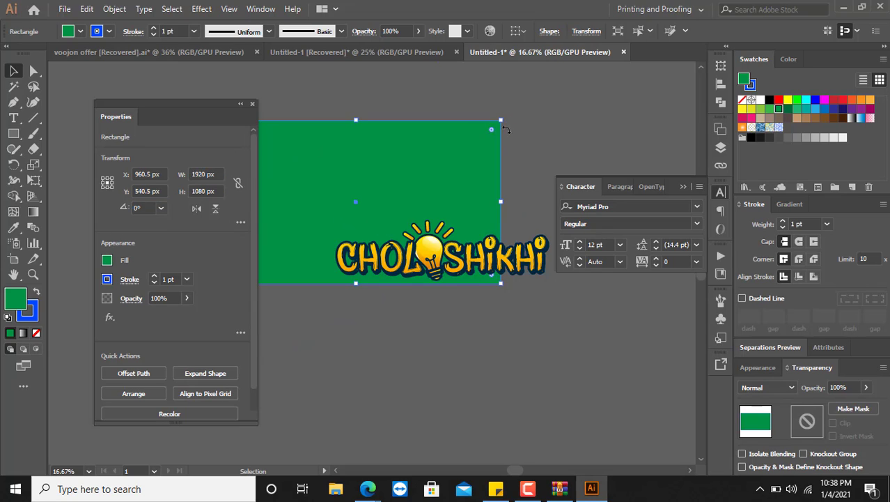
Rotate the green rectangle freehand to about 298.8°, and return it to its upright orientation
left_click_drag(505, 127, 455, 292)
left_click(492, 342)
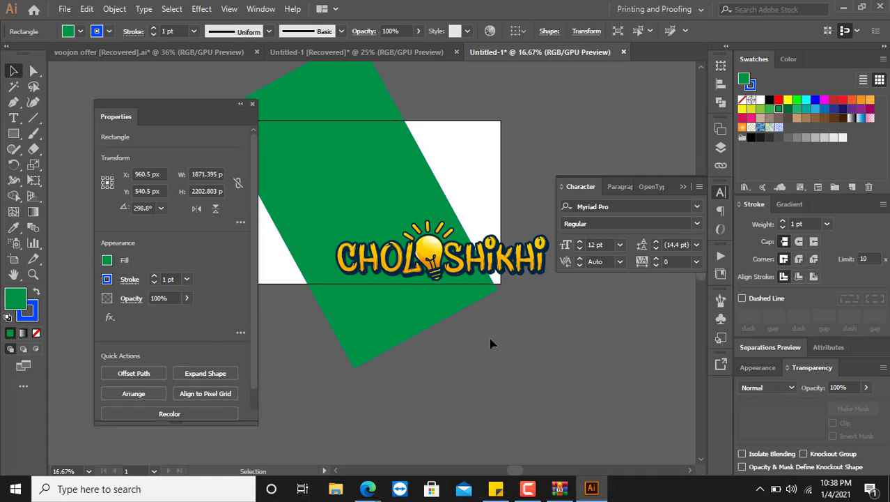
left_click(342, 223)
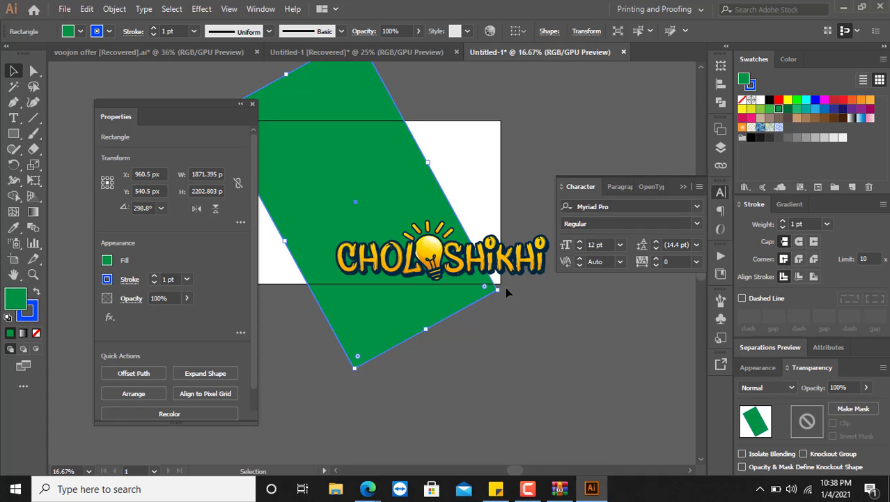
left_click_drag(497, 286, 516, 110)
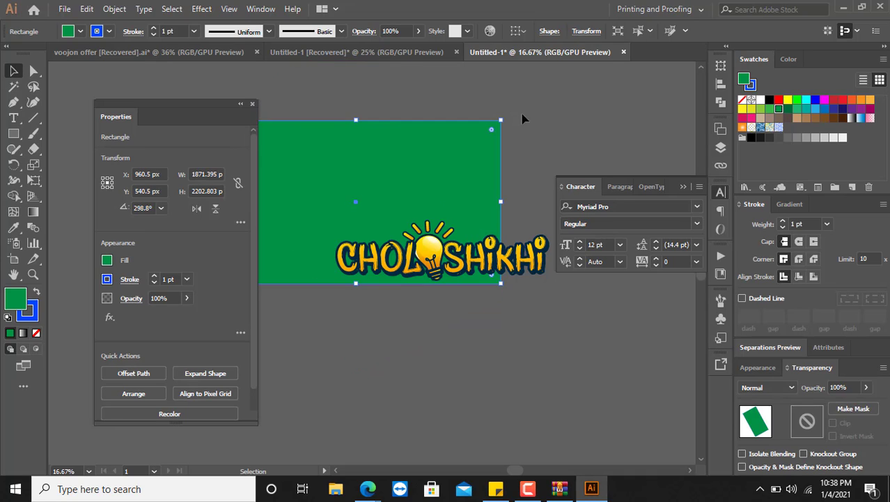
left_click(418, 377)
left_click(423, 200)
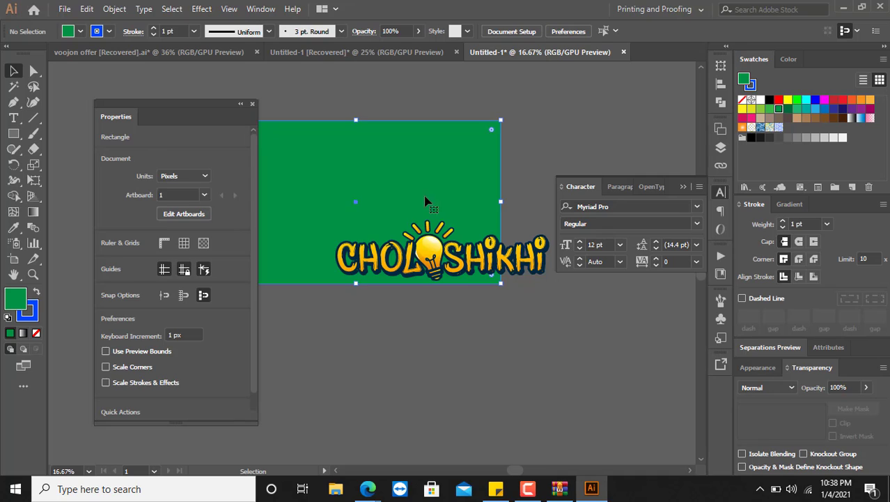
Rotate the green rectangle freehand to about 313.6°, and set its angle back to 0°
left_click_drag(511, 115, 527, 257)
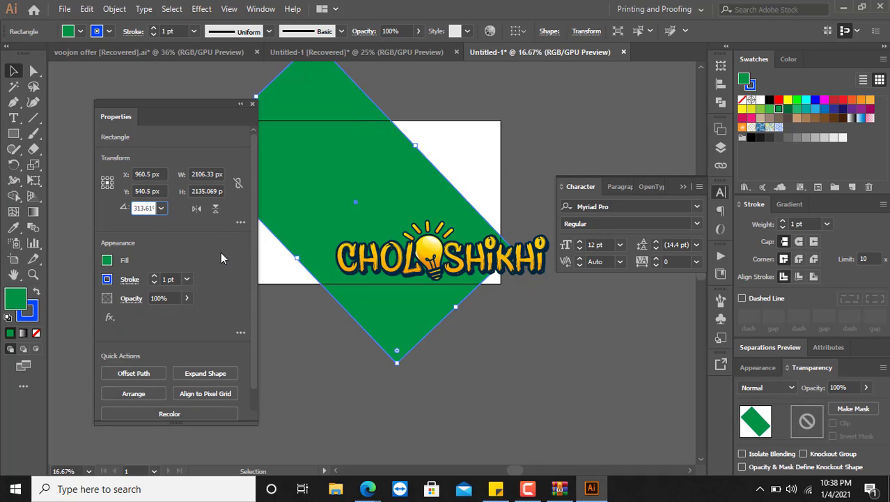
key("ctrl+a")
type("0")
key("Return")
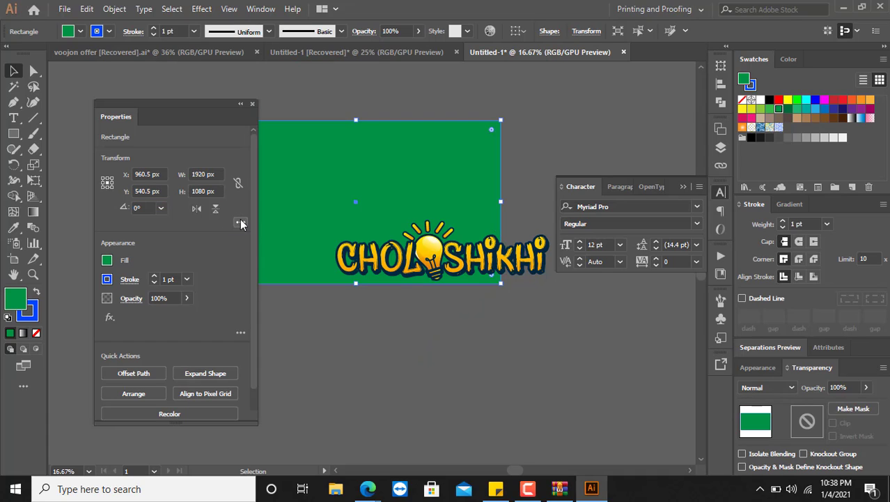
Round all four corners of the green rectangle with a linked radius of 20 px
left_click(240, 221)
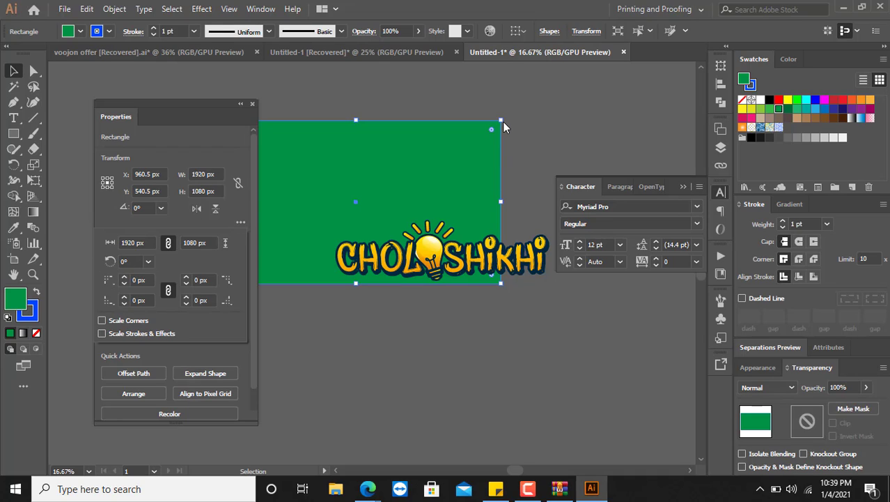
left_click(139, 280)
type("20")
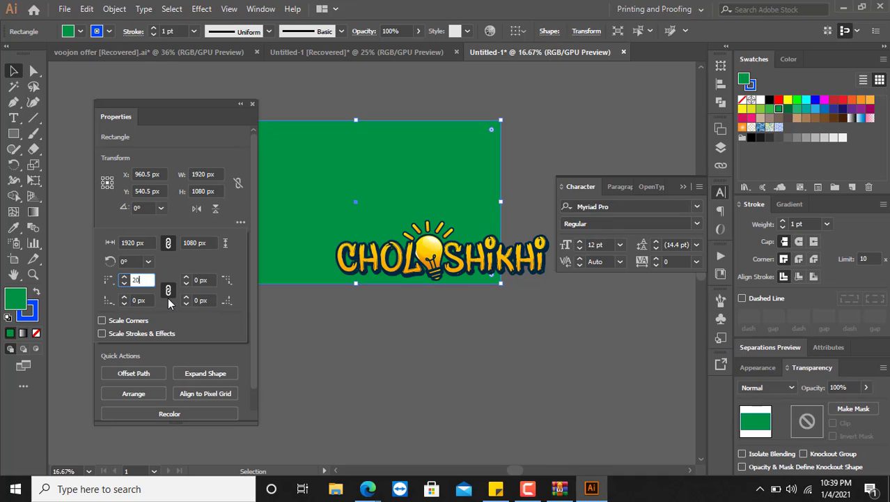
key("Return")
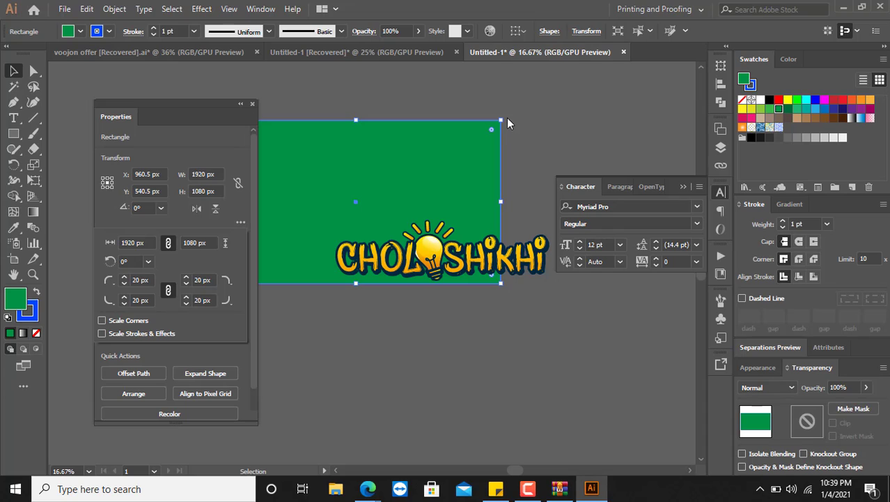
Examine the rectangle's rounded corner up close together with its corner radius options
left_click_drag(510, 109, 477, 154)
left_click_drag(510, 117, 459, 161)
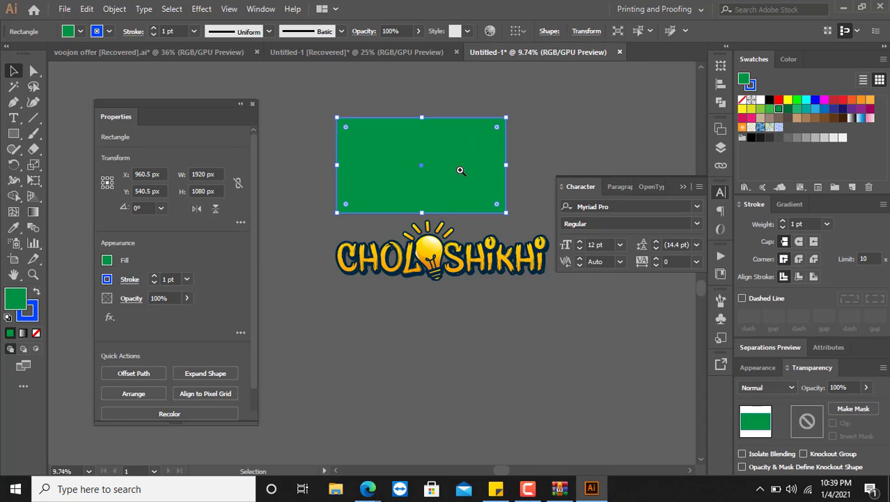
left_click_drag(504, 119, 572, 90)
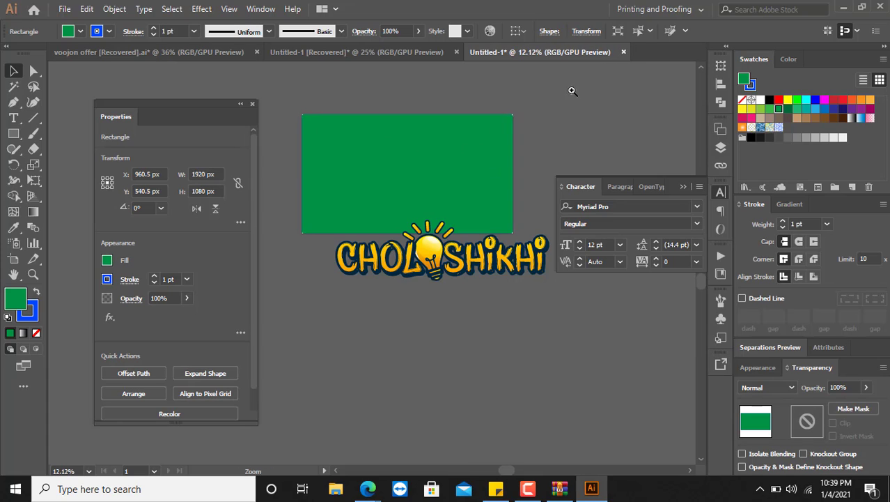
left_click_drag(477, 187, 636, 101)
left_click_drag(592, 142, 451, 114)
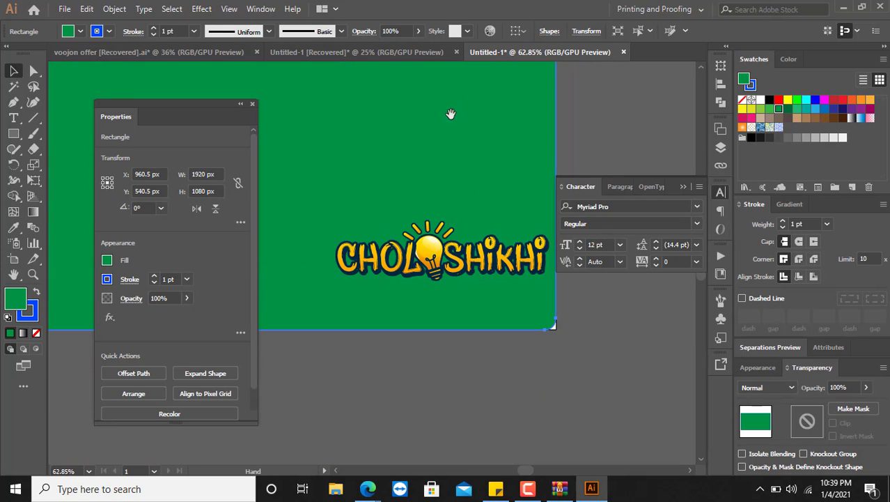
left_click_drag(542, 341, 536, 361)
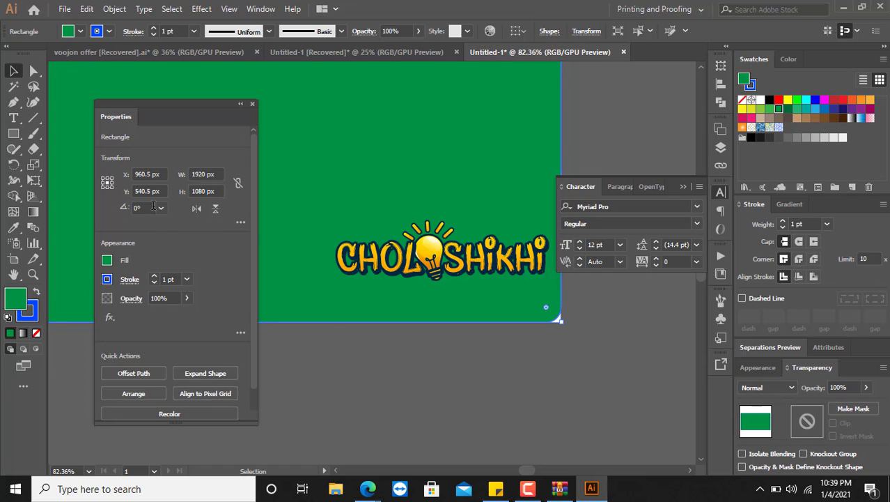
left_click(240, 222)
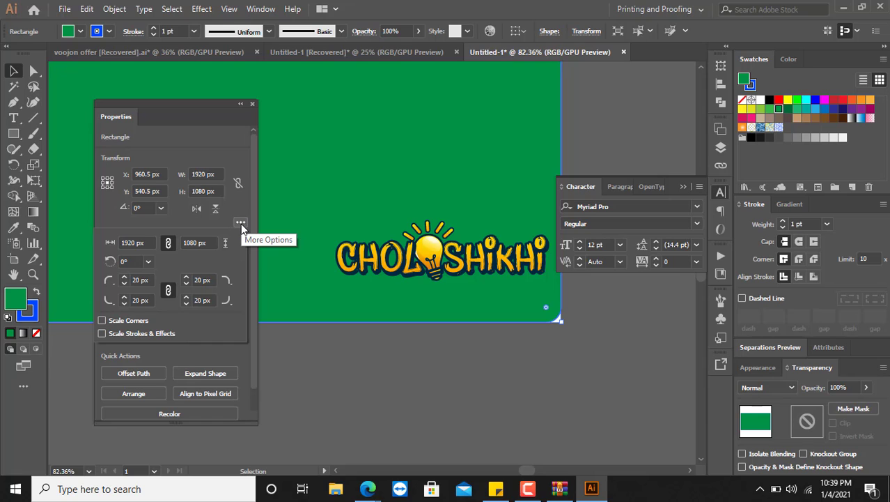
Switch to the Google Meet call in Edge to admit the waiting participant, and return to Illustrator
left_click(367, 488)
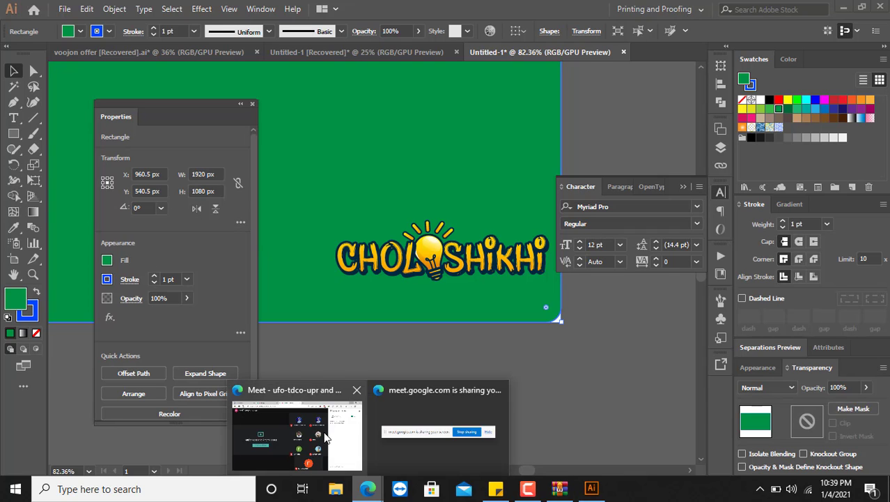
left_click(326, 438)
left_click(548, 138)
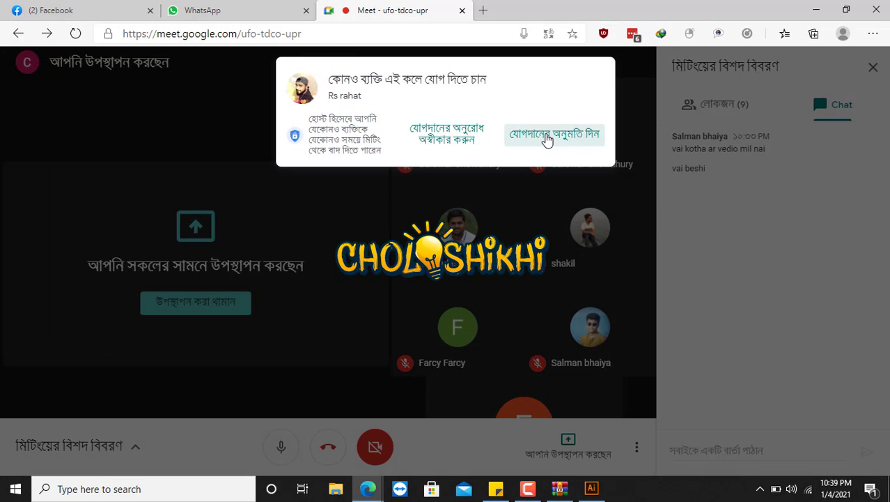
left_click(819, 9)
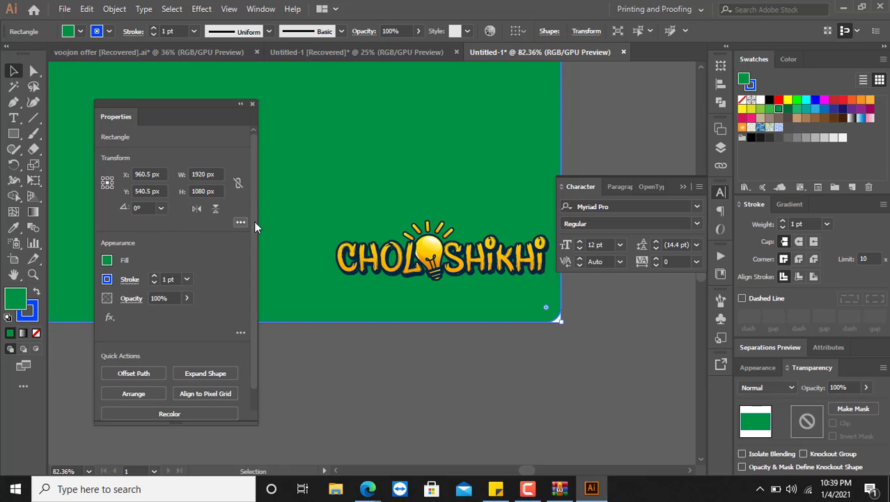
Review the rectangle's transform properties: position, width, height, rotation angle, corner options and the proportion lock
left_click(140, 174)
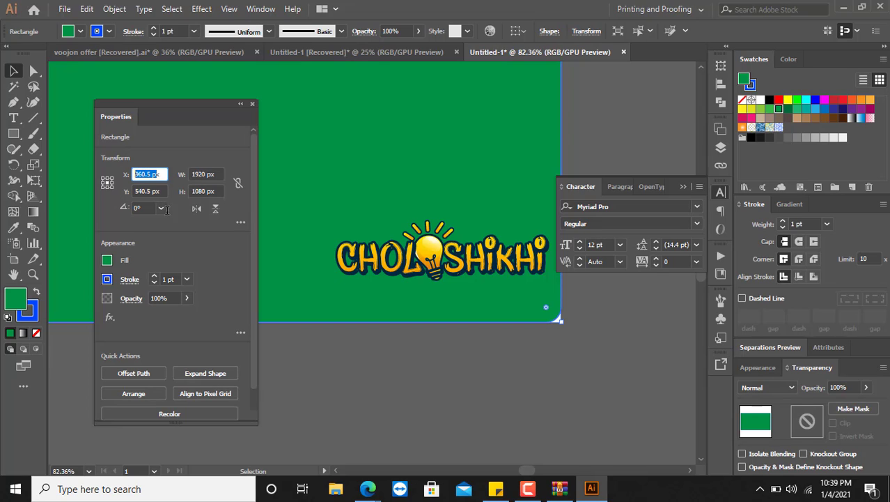
key("Tab")
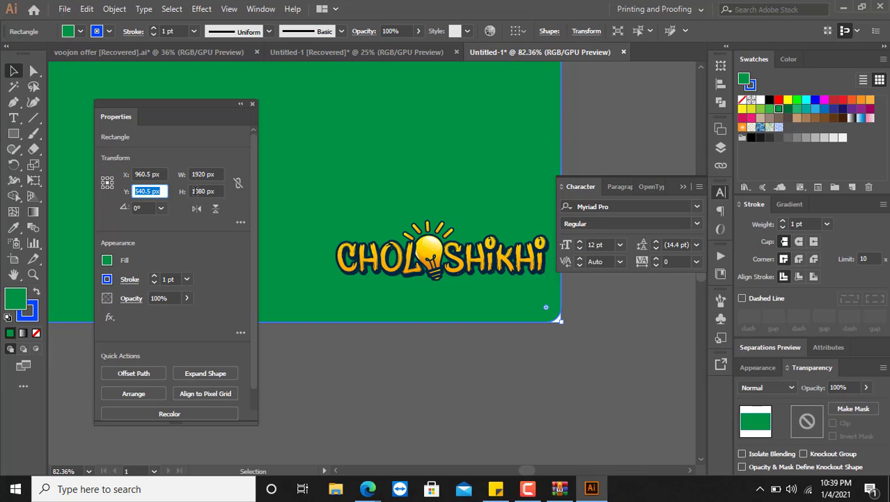
key("Tab")
key("Tab")
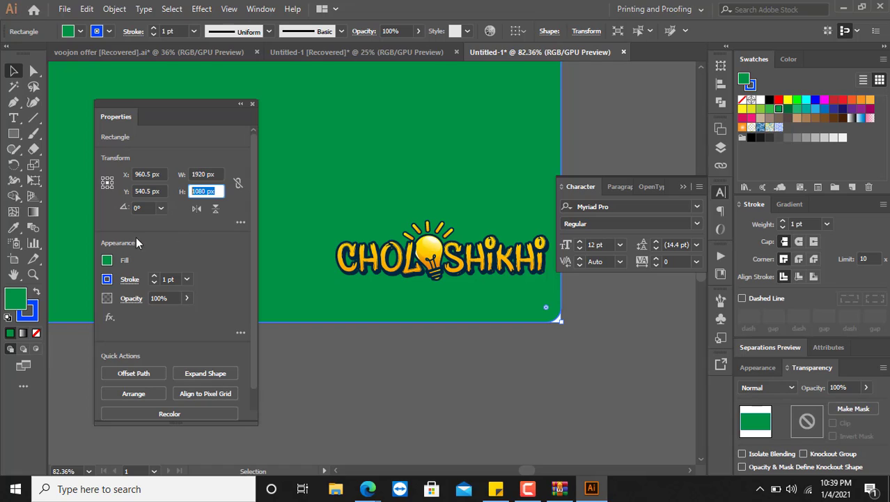
key("Tab")
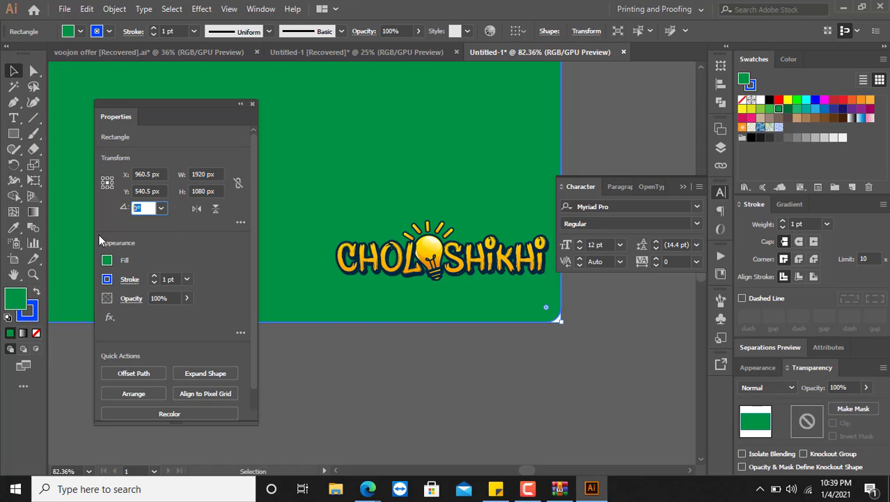
left_click(240, 223)
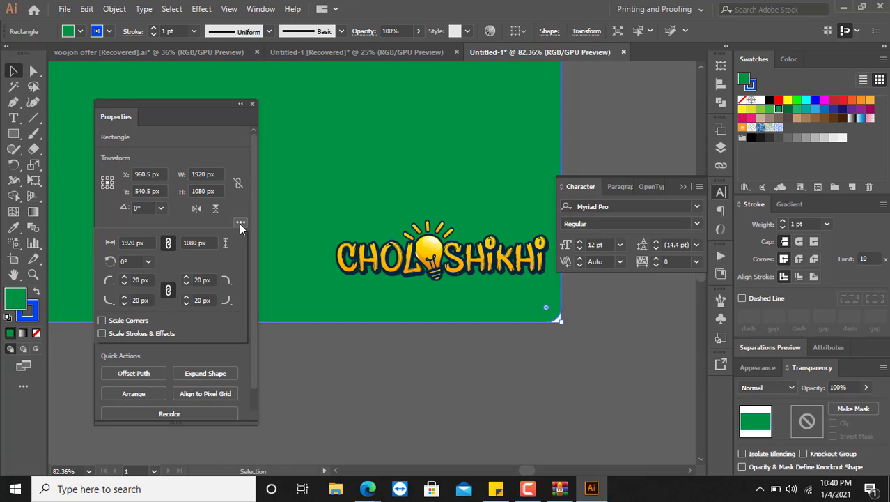
left_click(238, 184)
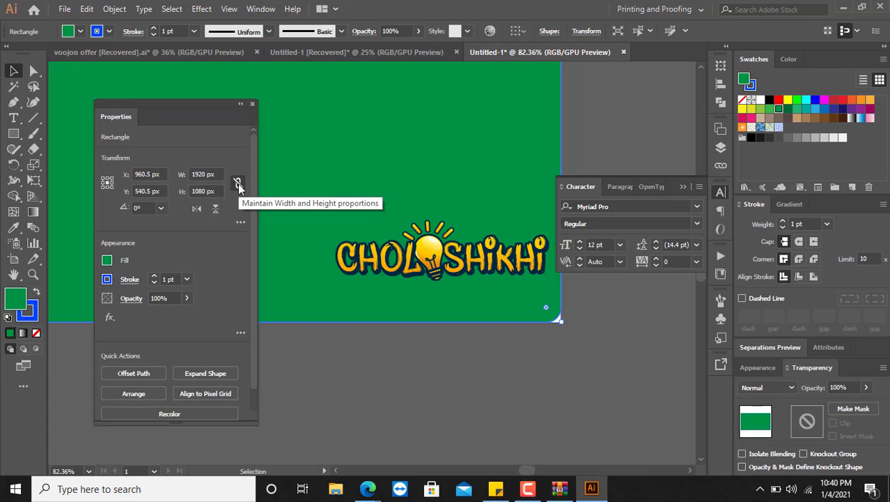
left_click(238, 184)
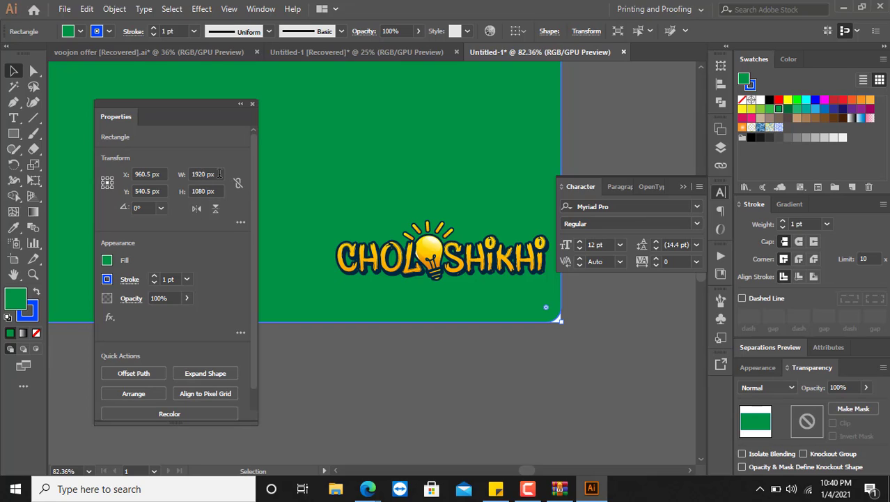
left_click(222, 177)
key("Tab")
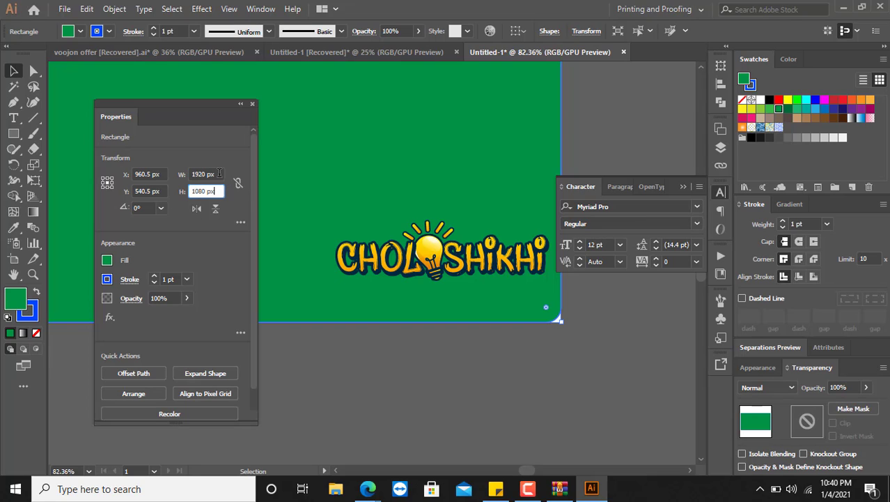
Try a width of 2000 px on the rectangle with proportions unlocked, and undo the resize
left_click(220, 189)
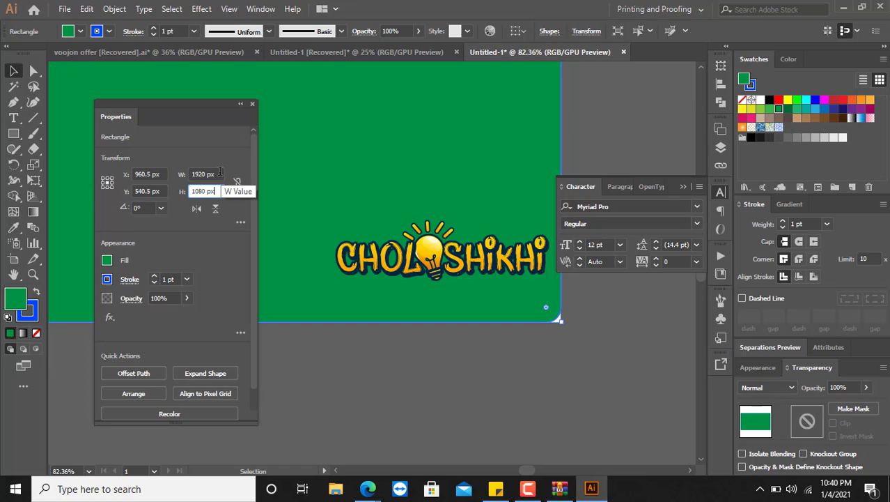
key("shift+Tab")
type("20")
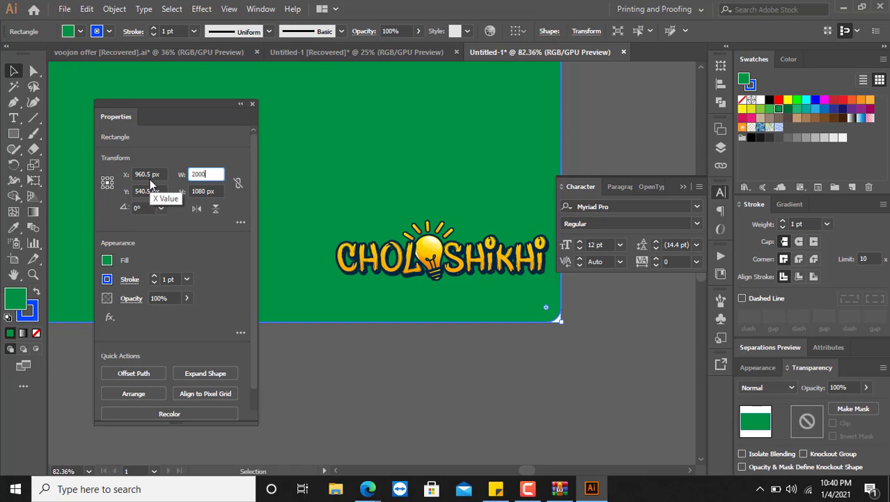
key("Tab")
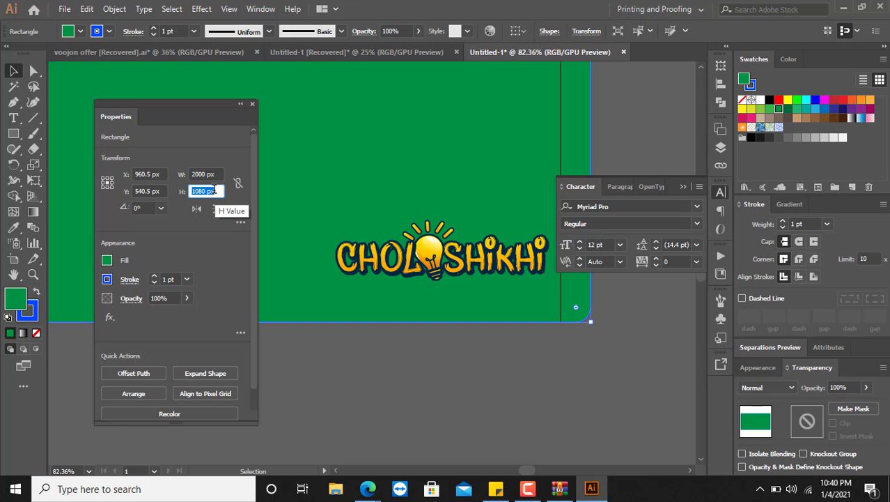
left_click(218, 240)
key("ctrl+z")
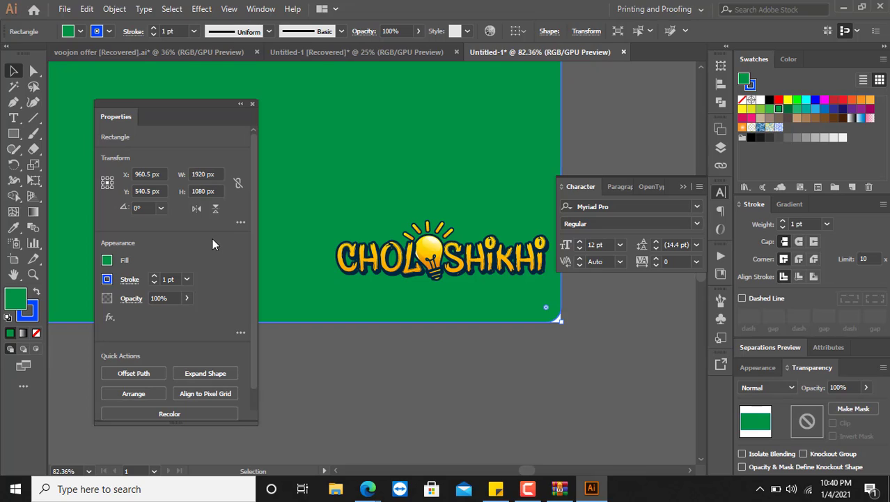
Try a width of 2000 px with the proportions locked, and undo the resize with the lock released
left_click(238, 184)
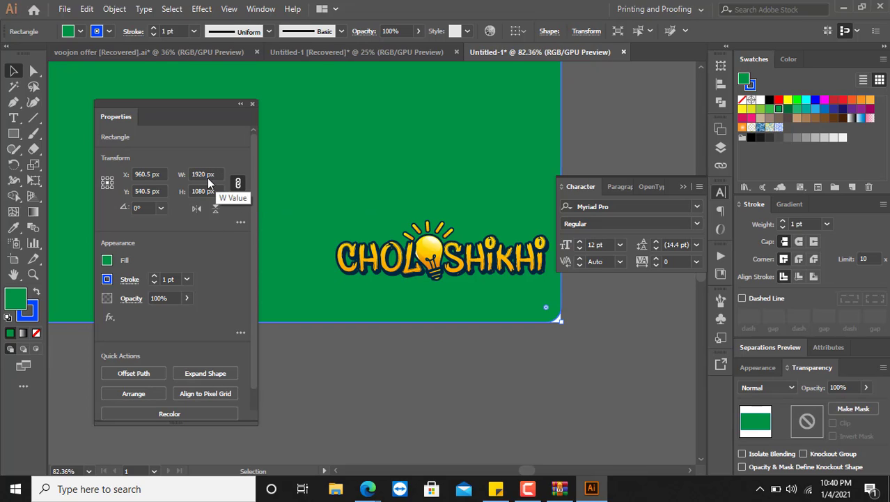
left_click(202, 174)
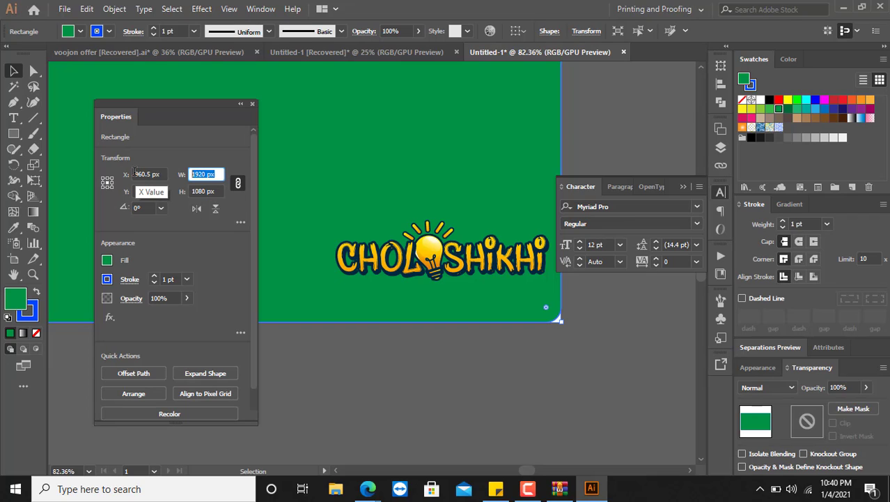
type("2000")
key("Tab")
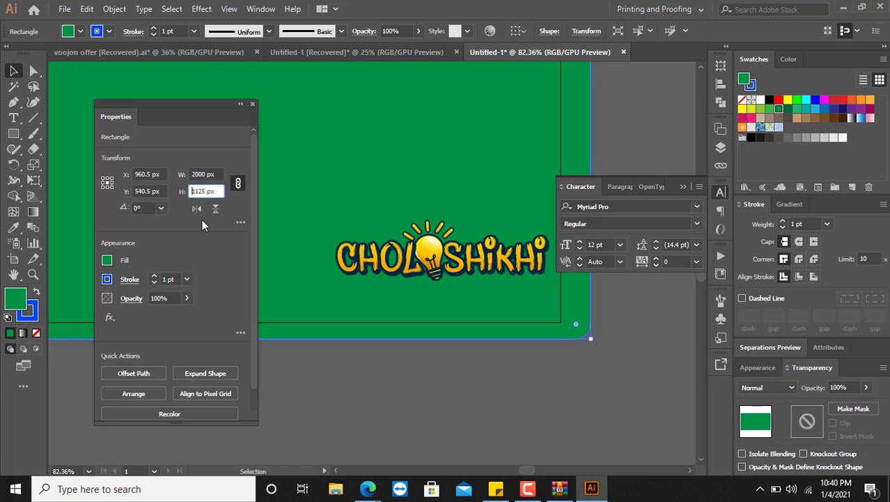
left_click(238, 183)
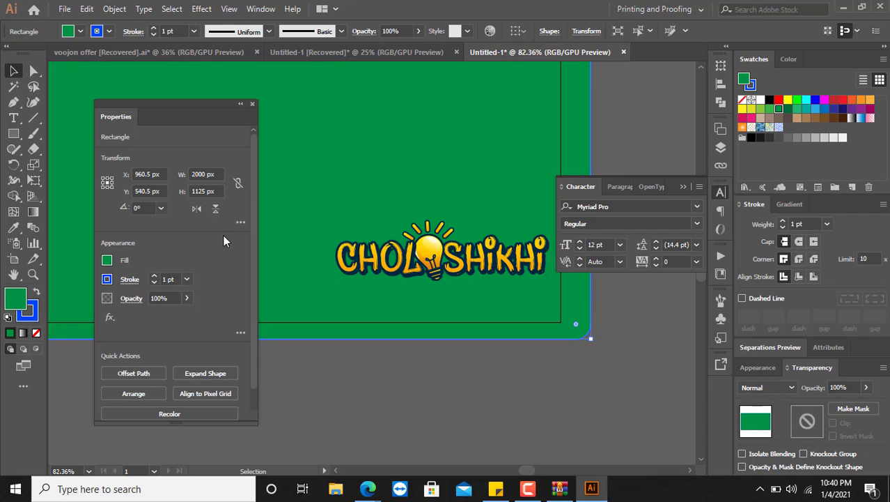
key("ctrl+z")
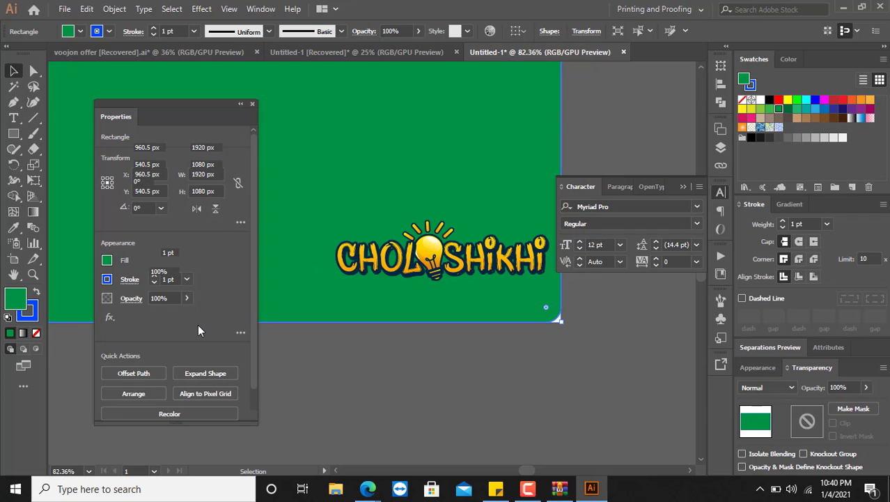
Examine the rectangle's corner radius options, the whole shape, and its bottom-right rounded corner up close
scroll(197, 323, "down", 1)
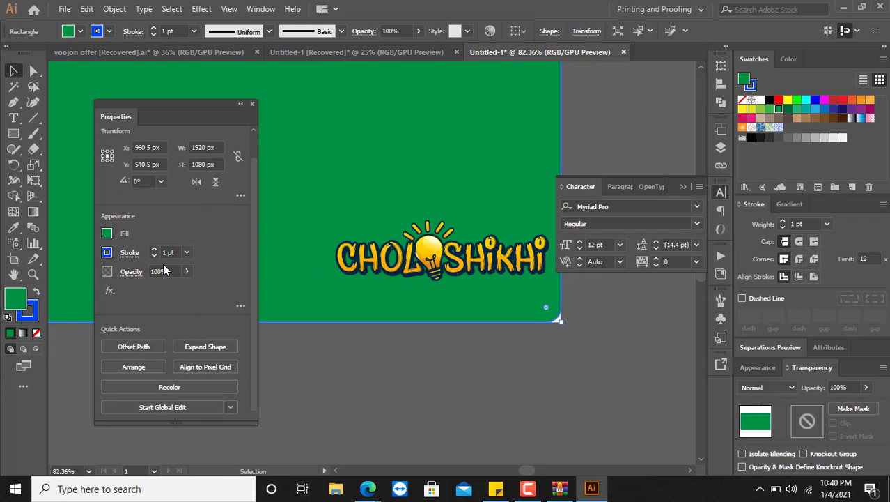
left_click(241, 196)
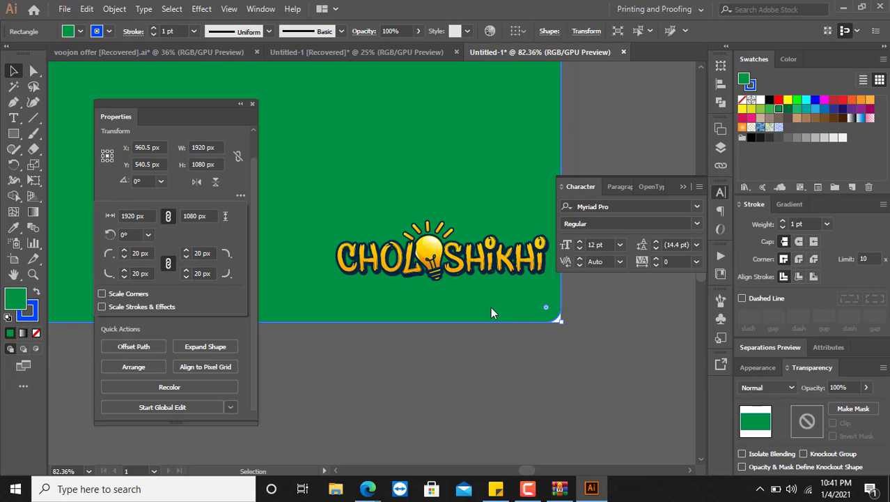
left_click(139, 254)
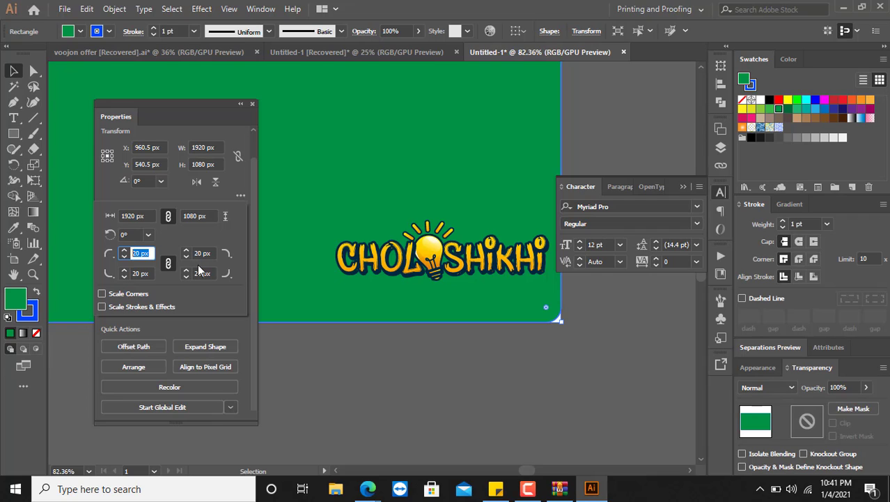
key("ctrl+minus")
key("ctrl+minus")
key("ctrl+minus")
key("ctrl+minus")
key("ctrl+minus")
key("ctrl+minus")
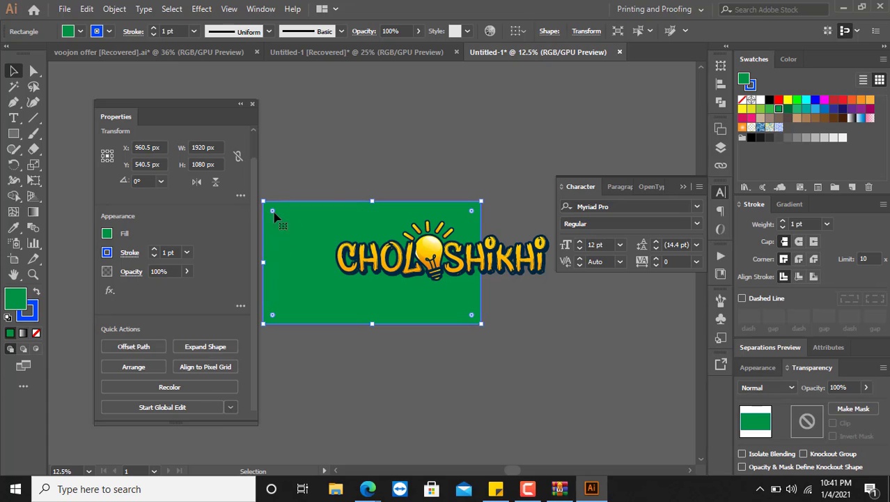
left_click_drag(444, 290, 620, 421)
left_click_drag(522, 358, 585, 410)
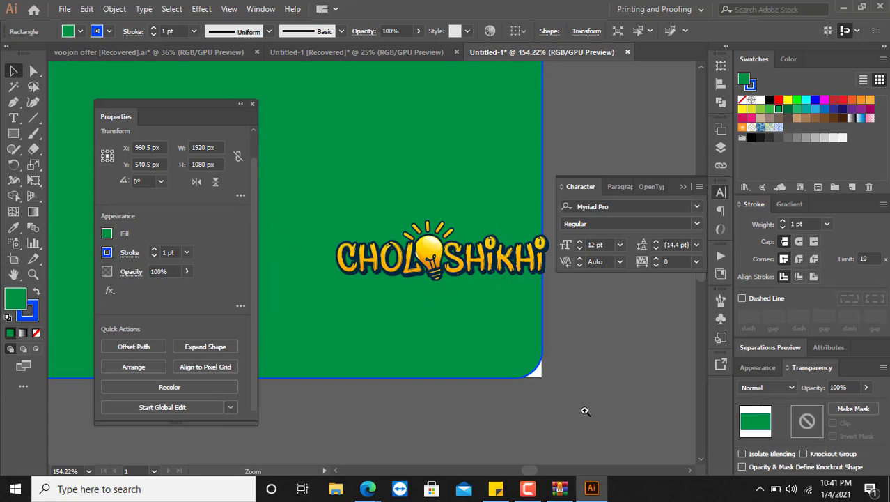
Set the linked radius of all four rectangle corners to 50 px
left_click(240, 195)
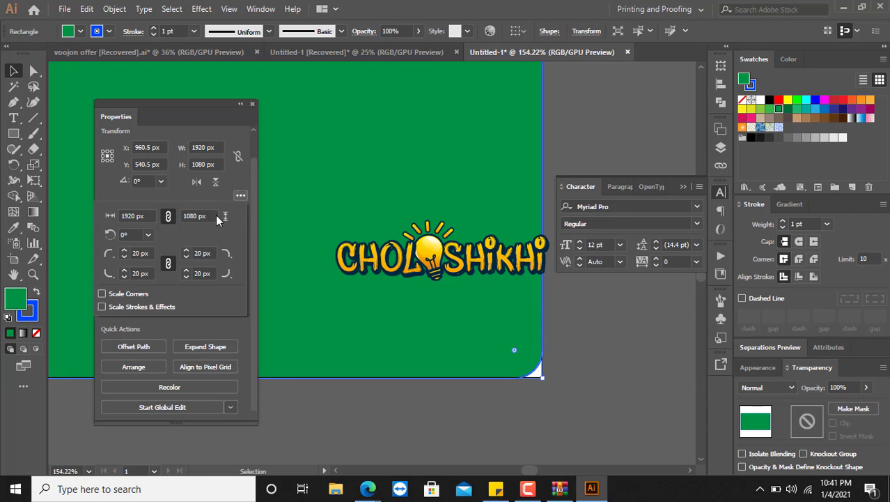
left_click(152, 254)
type("50")
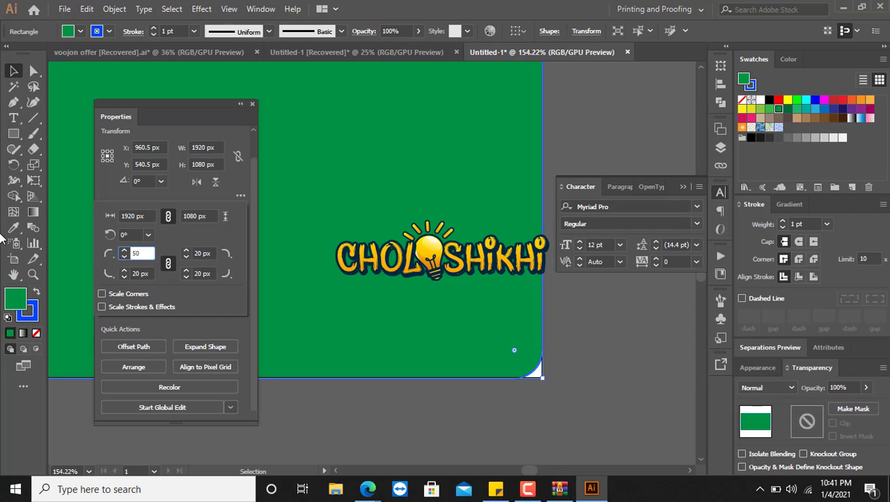
key("Tab")
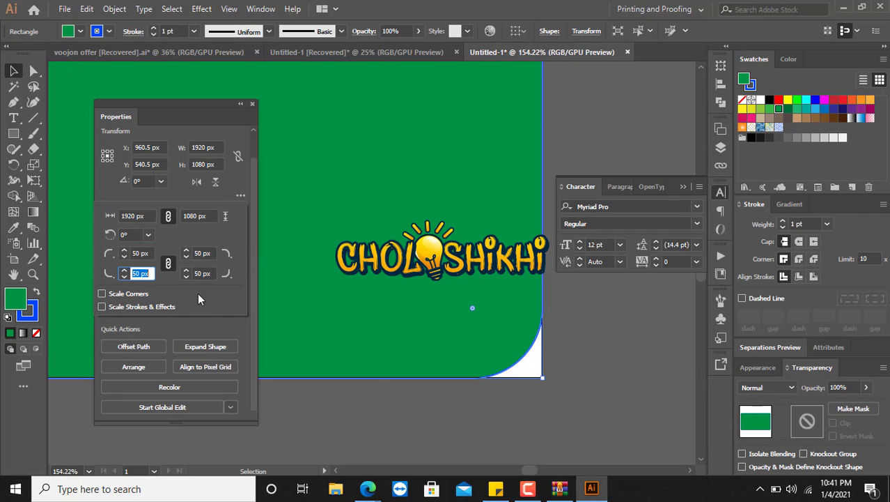
Unlink the corner radii and remove the rounding from the rectangle's top-left corner only
left_click(168, 265)
left_click(143, 253)
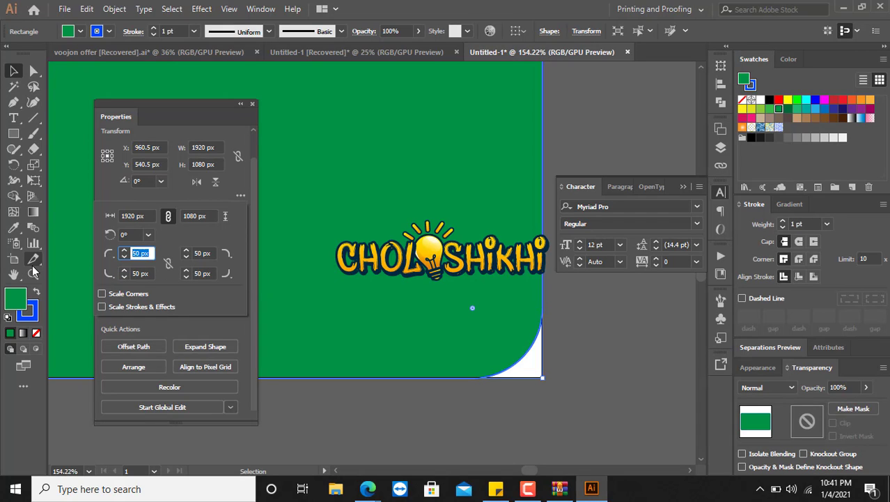
left_click(33, 267)
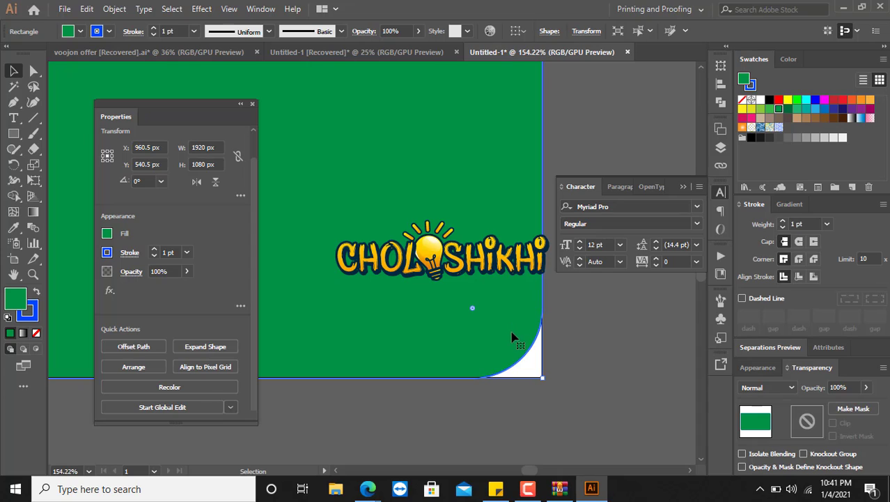
Compare the rectangle's corners in the full view, and inspect the top-left corner up close with its radius options
key("ctrl+plus")
key("ctrl+minus")
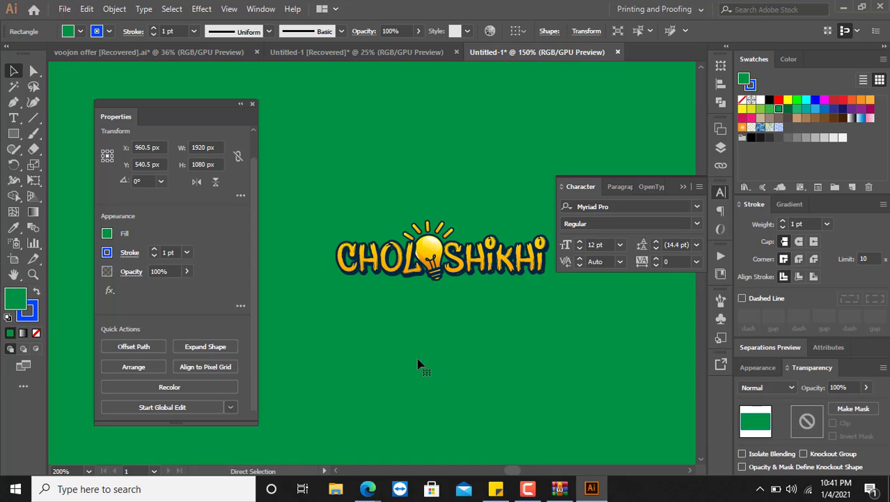
key("ctrl+minus")
key("ctrl+minus")
key("ctrl+minus")
key("ctrl+minus")
key("ctrl+minus")
key("ctrl+minus")
left_click_drag(418, 364, 479, 359)
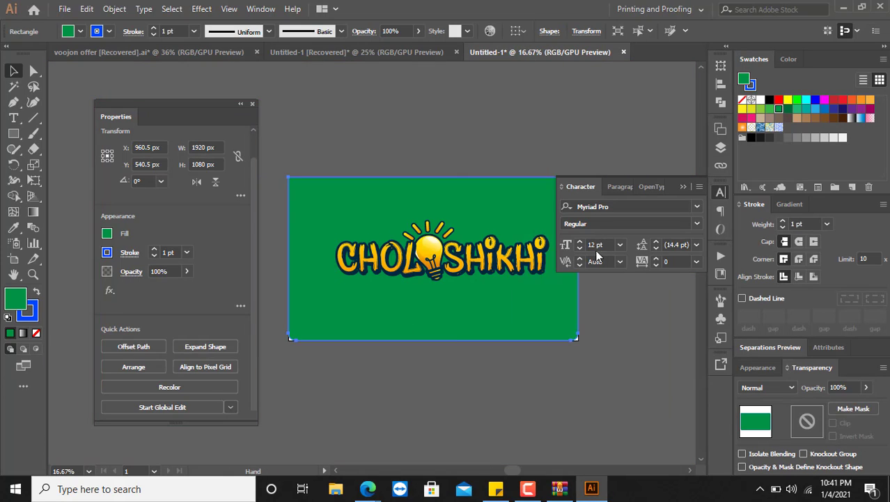
left_click_drag(424, 254, 596, 254)
left_click_drag(459, 177, 804, 477)
left_click_drag(531, 331, 332, 286)
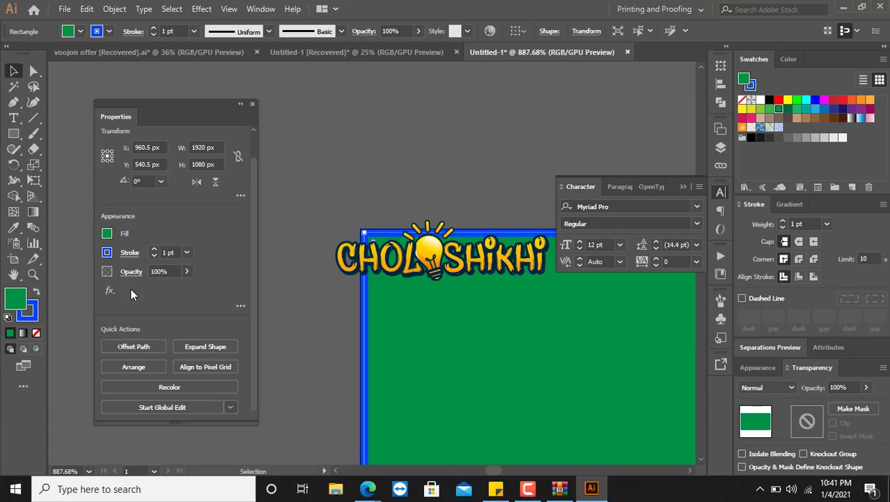
left_click(239, 195)
Change the rectangle's fill to the light blue swatch
left_click(106, 233)
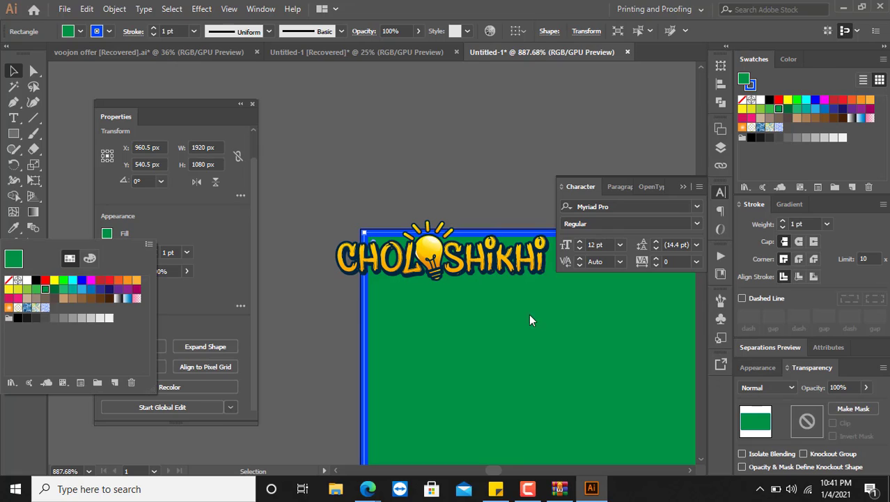
left_click(78, 291)
left_click(192, 216)
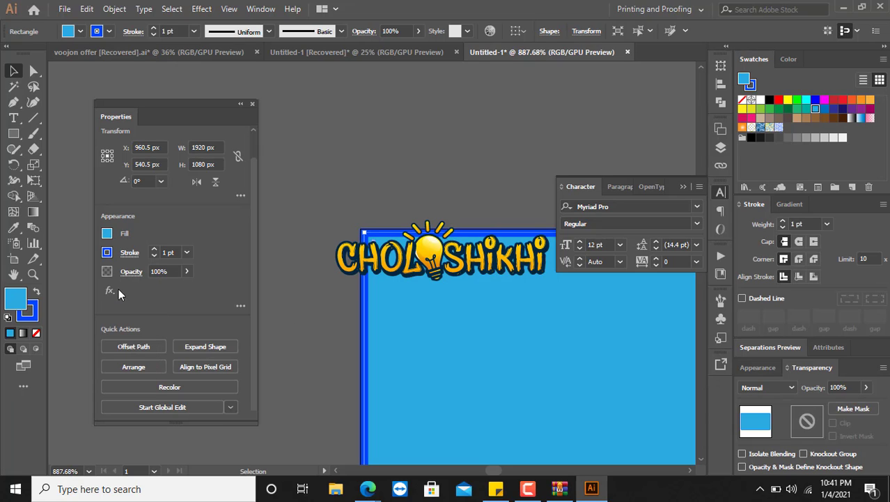
Change the rectangle's stroke color to the light orange swatch
left_click(109, 254)
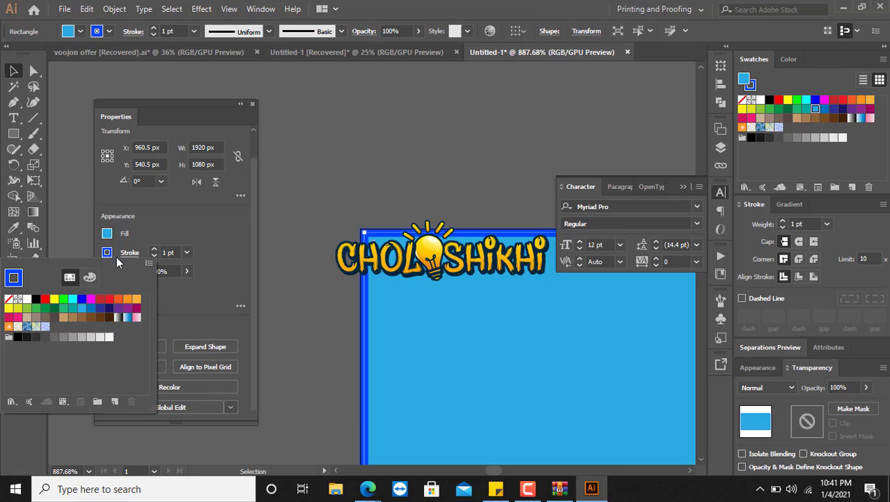
left_click(137, 300)
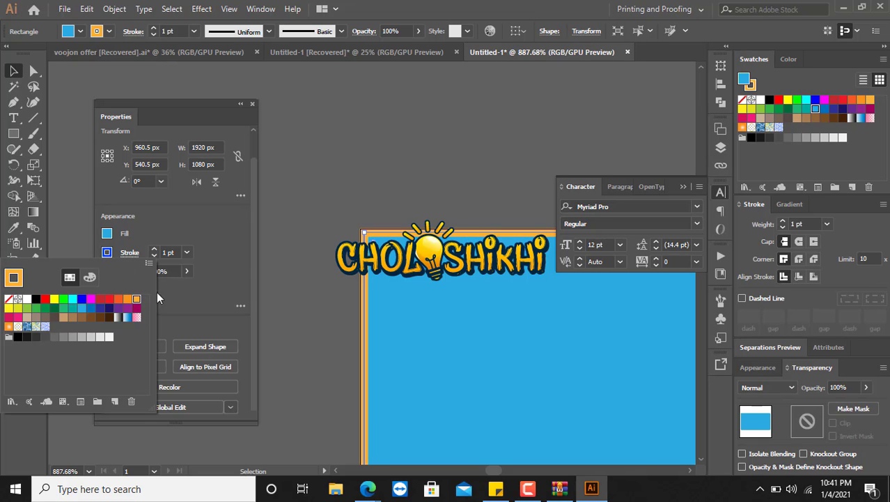
left_click(216, 224)
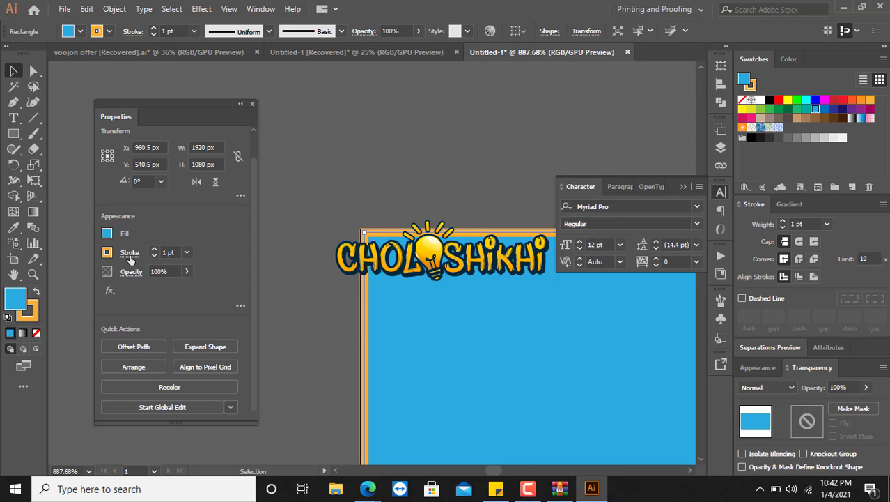
Review the detailed stroke options, including weight, cap, corner, alignment, dashes, arrowheads and profile, repositioning the floating Properties panel to make room
left_click(131, 259)
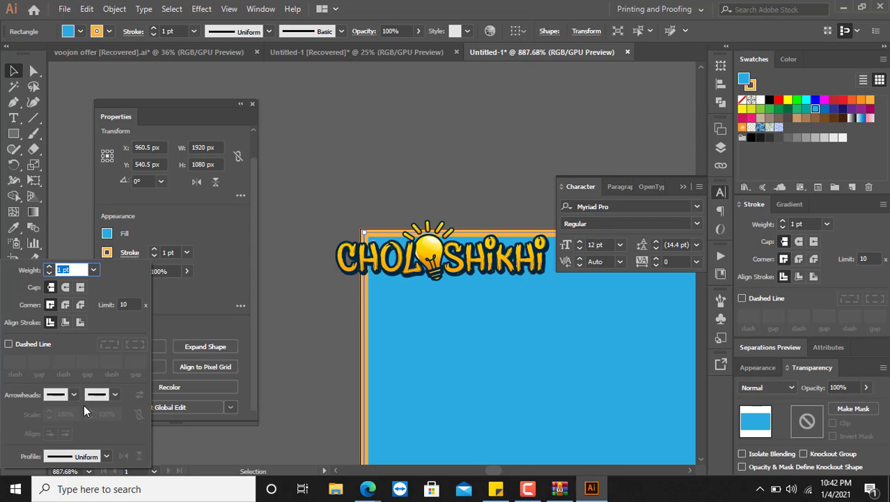
left_click(213, 211)
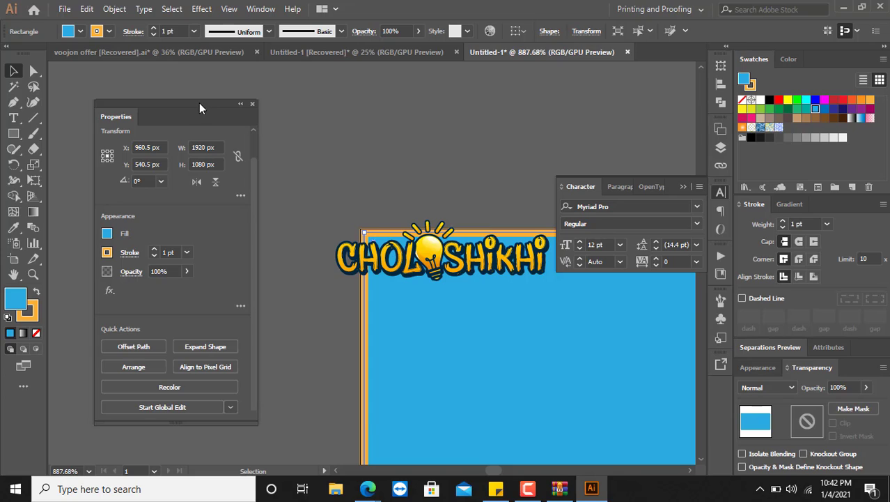
left_click_drag(199, 104, 320, 103)
left_click(250, 253)
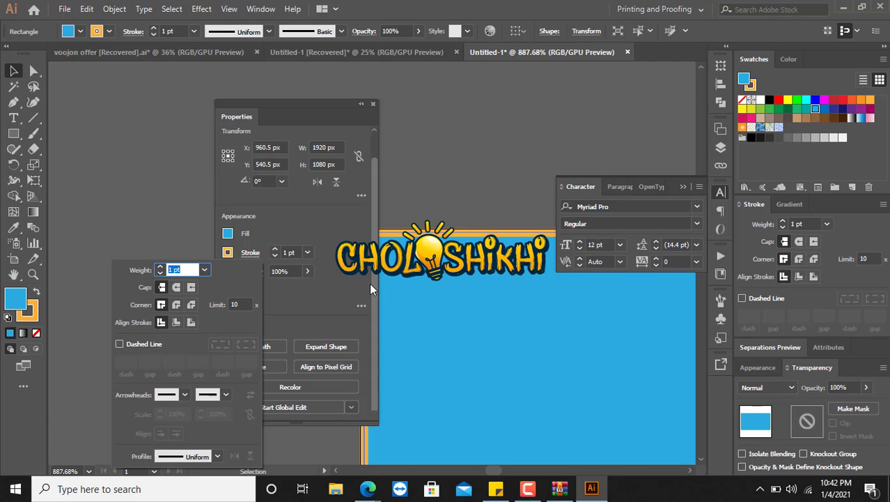
left_click(323, 230)
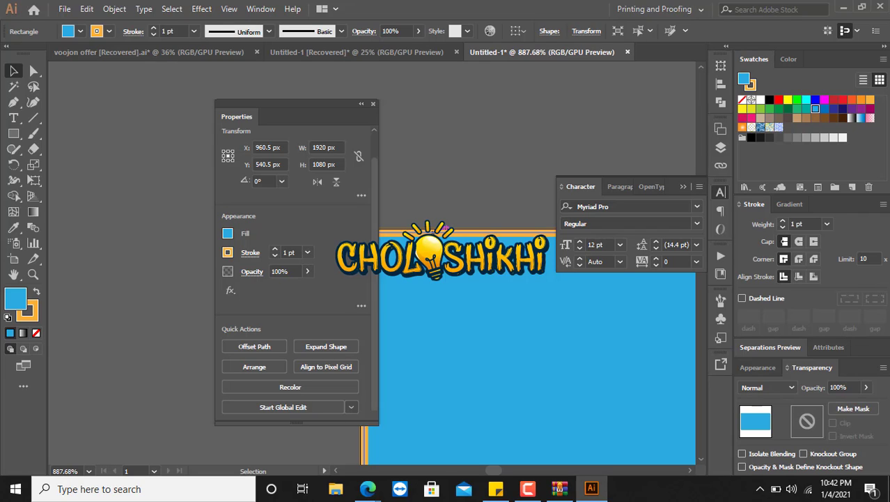
Reduce the rectangle's stroke weight to 0.25 pt
left_click(275, 256)
left_click(275, 256)
left_click(275, 255)
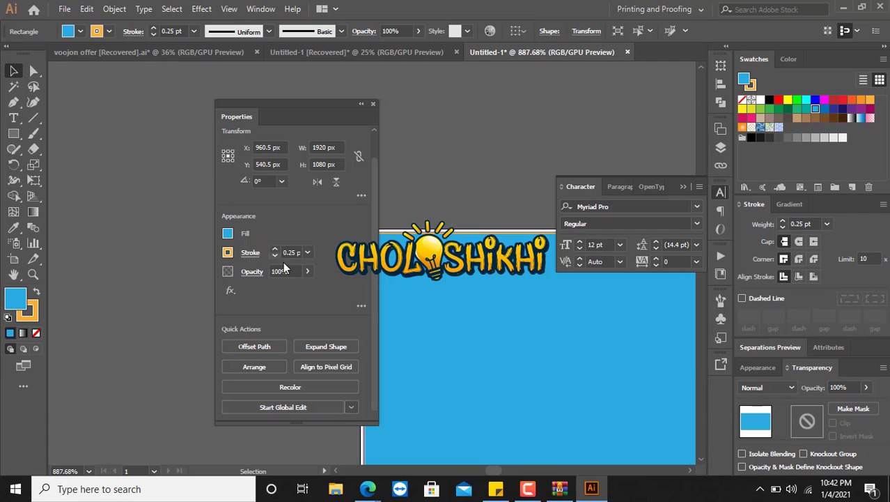
left_click(291, 253)
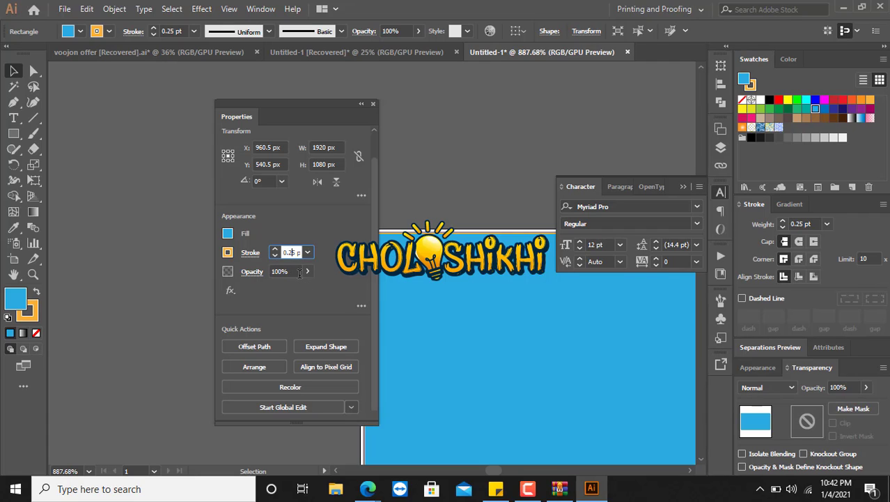
Lower the rectangle's opacity to 36% with the Normal blending mode
left_click(252, 273)
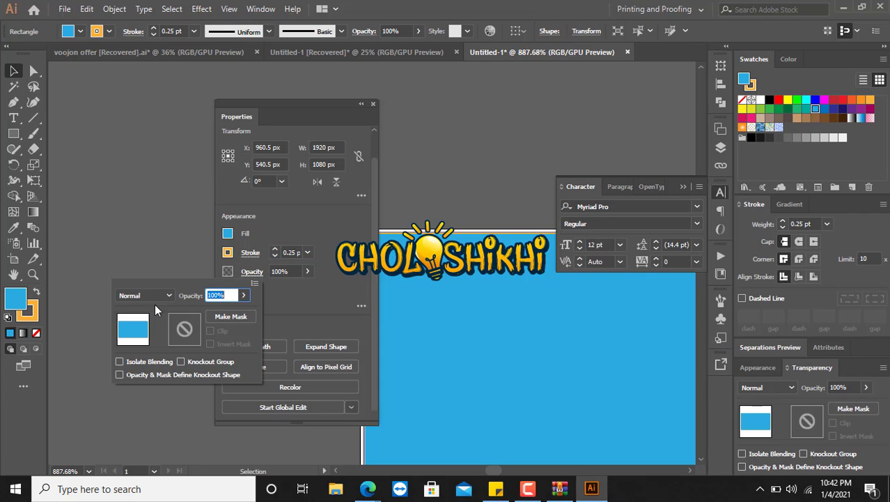
left_click(245, 298)
left_click(209, 309)
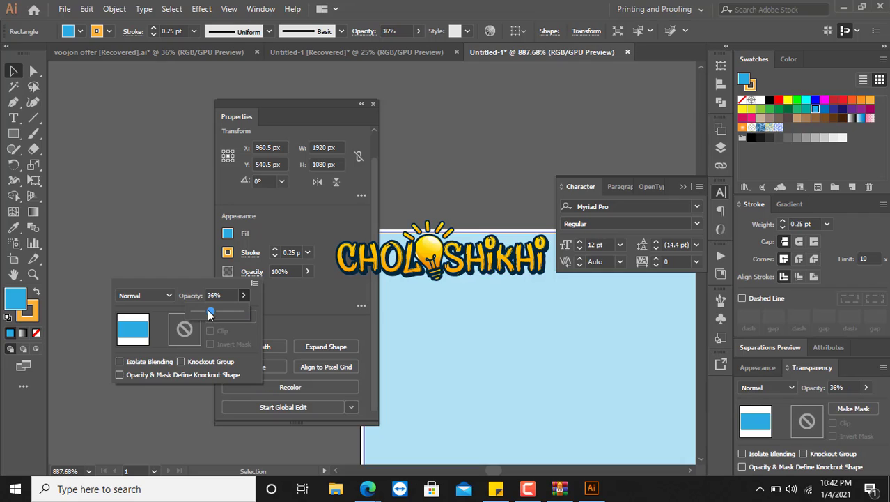
Browse the effects available for the rectangle, including the Pathfinder effects, without applying one
left_click(450, 197)
left_click(478, 330)
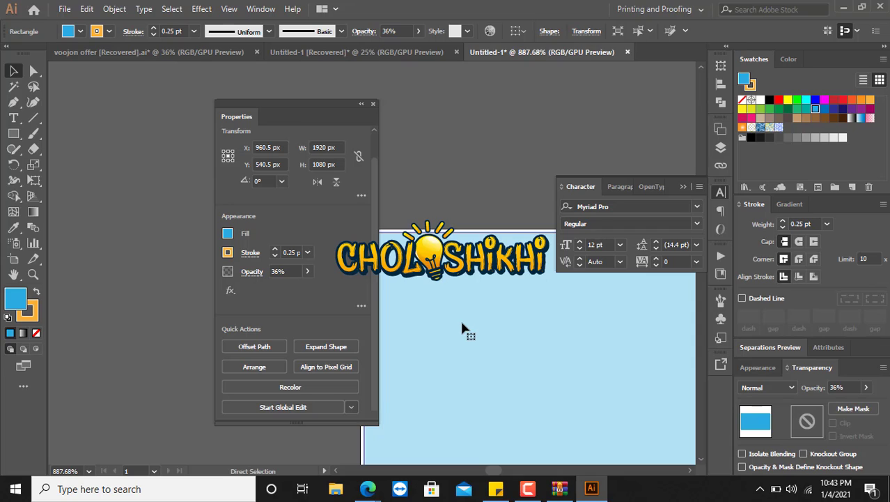
key("ctrl+0")
key("ctrl+minus")
key("ctrl+minus")
key("ctrl+minus")
key("ctrl+minus")
key("ctrl+minus")
key("ctrl+minus")
key("ctrl+minus")
key("ctrl+minus")
key("ctrl+minus")
key("ctrl+minus")
key("ctrl+minus")
key("ctrl+minus")
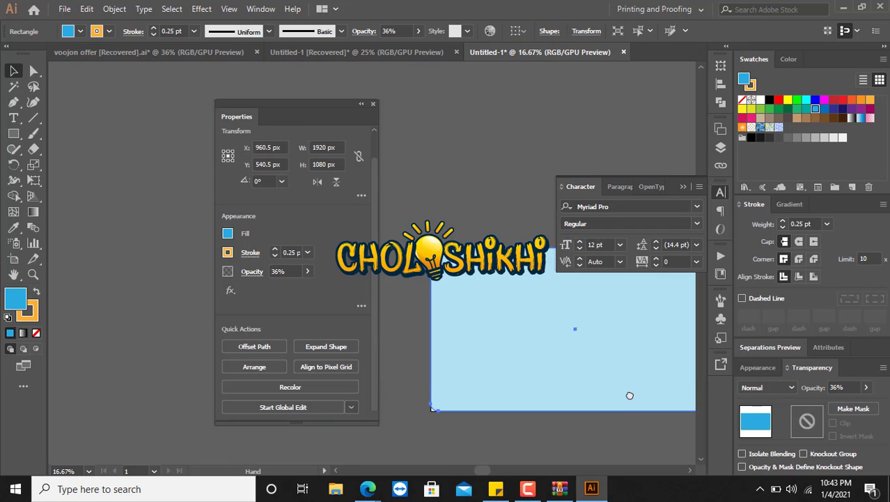
left_click_drag(460, 325, 545, 376)
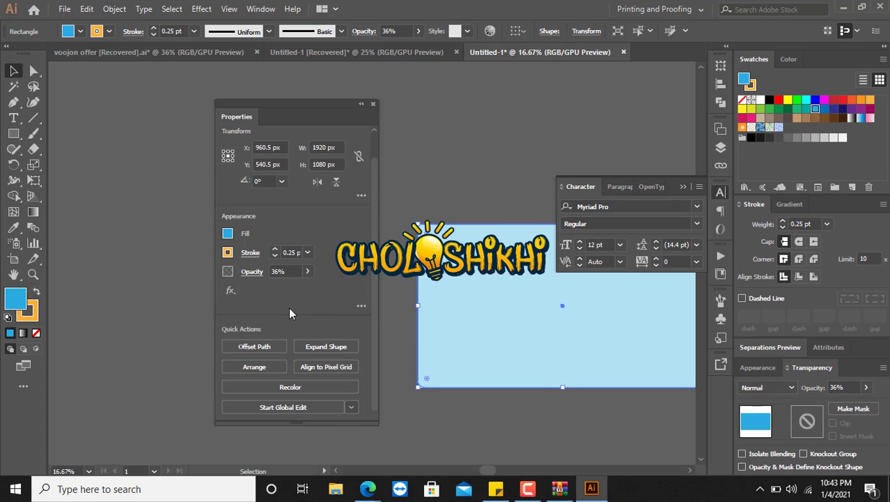
left_click(231, 291)
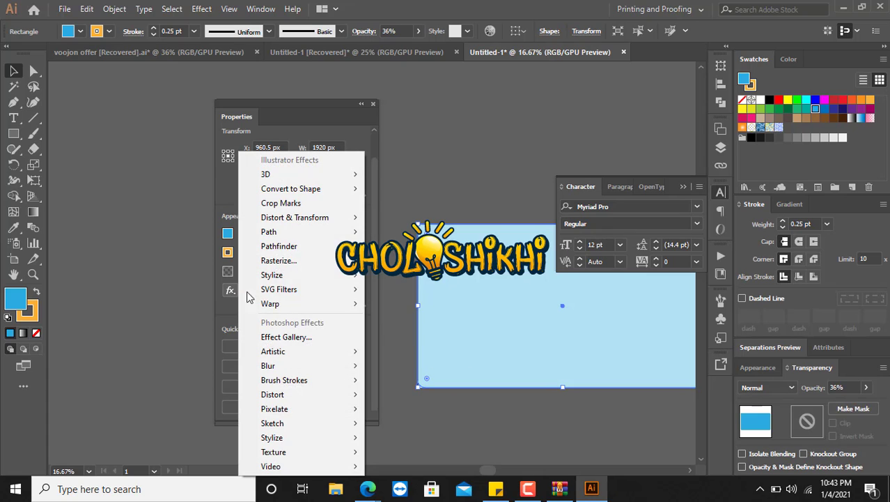
mouse_move(320, 259)
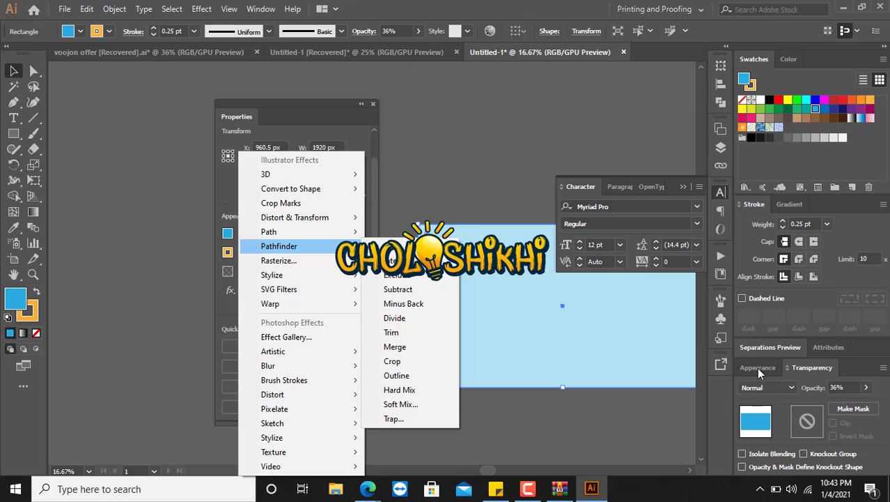
left_click(223, 300)
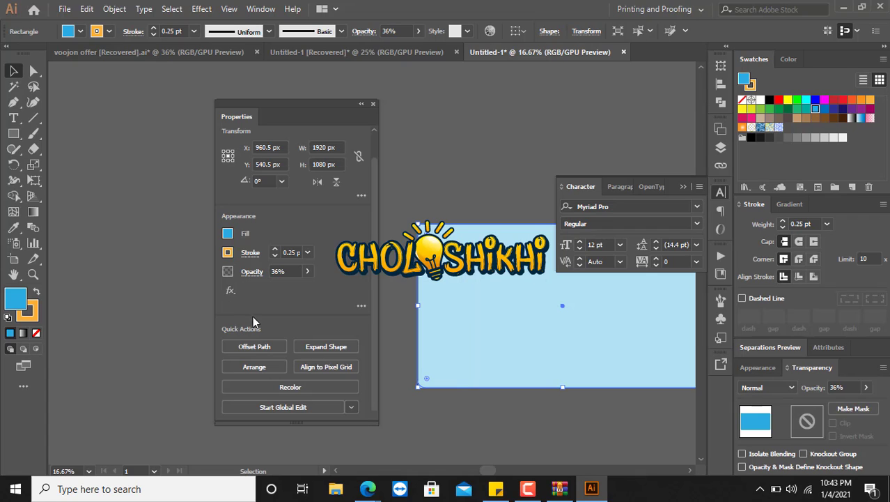
Display the rectangle's full appearance attributes, checking its transparency settings as well
left_click(361, 305)
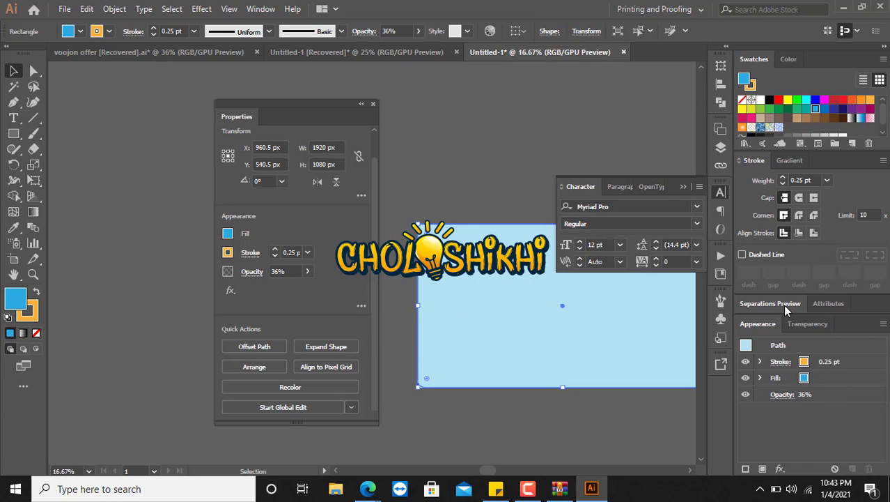
left_click(804, 324)
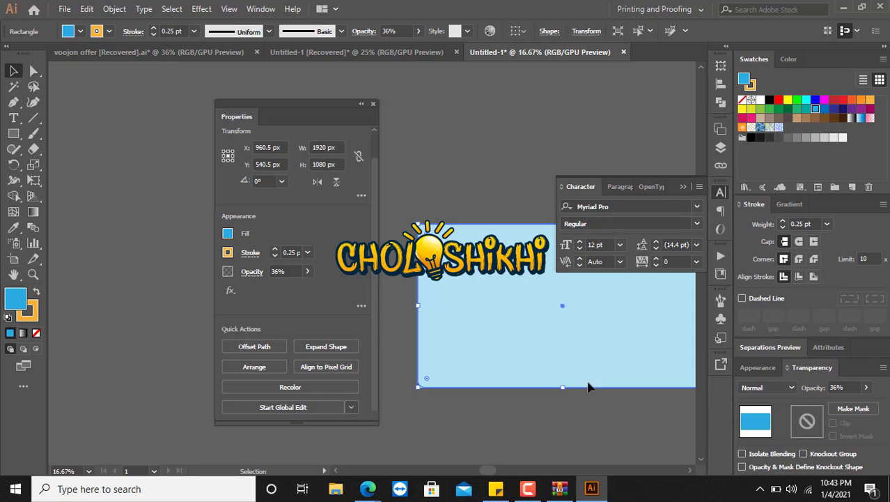
left_click(361, 306)
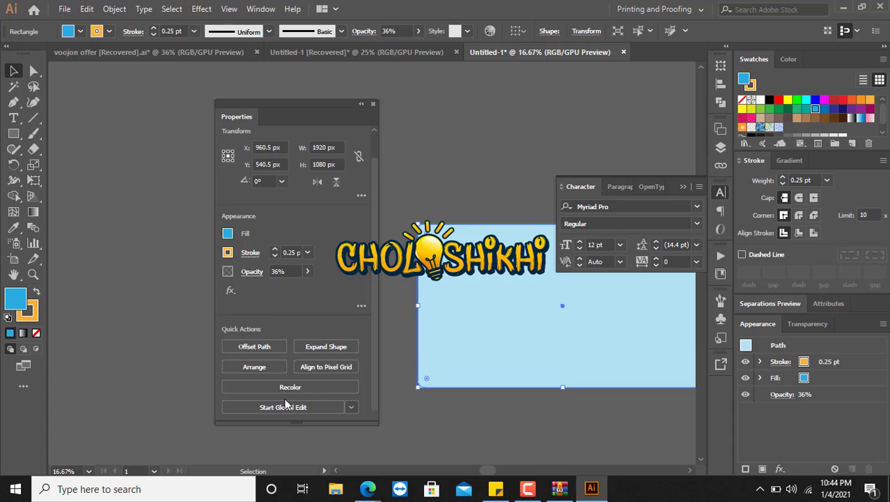
Preview a 20 px Offset Path with miter joins on the rectangle and dismiss it without applying
left_click(261, 348)
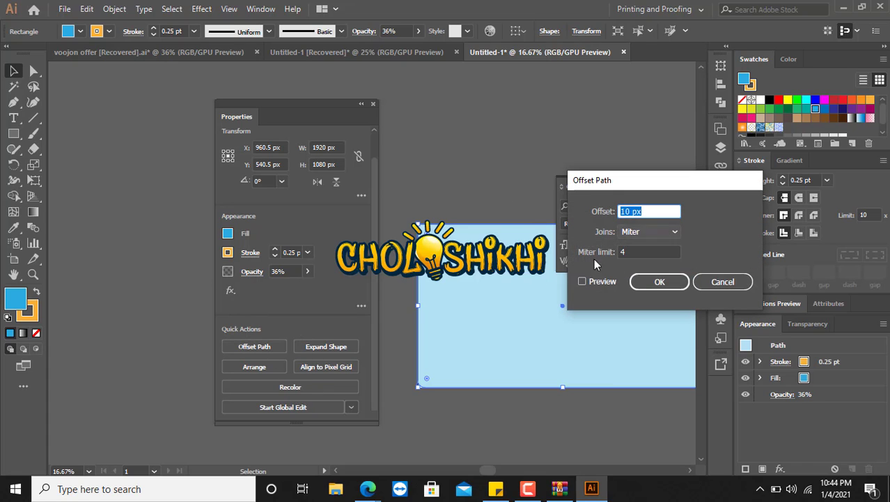
left_click(582, 280)
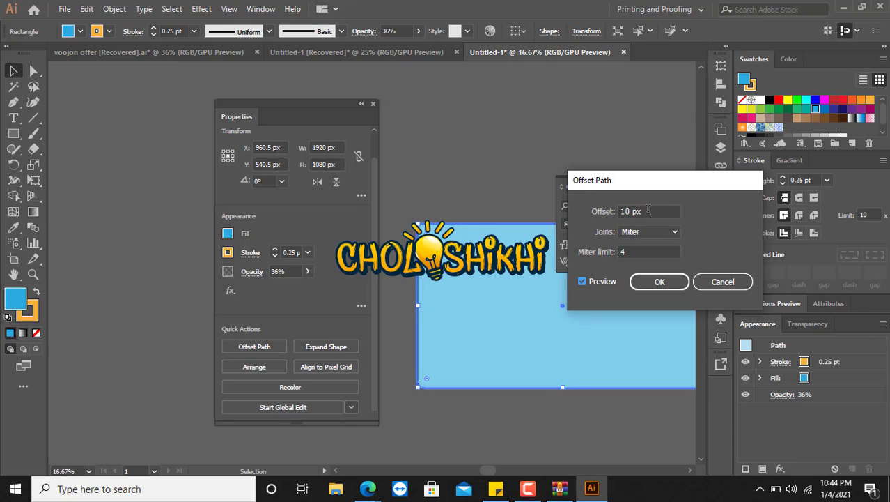
left_click(627, 213)
type("20")
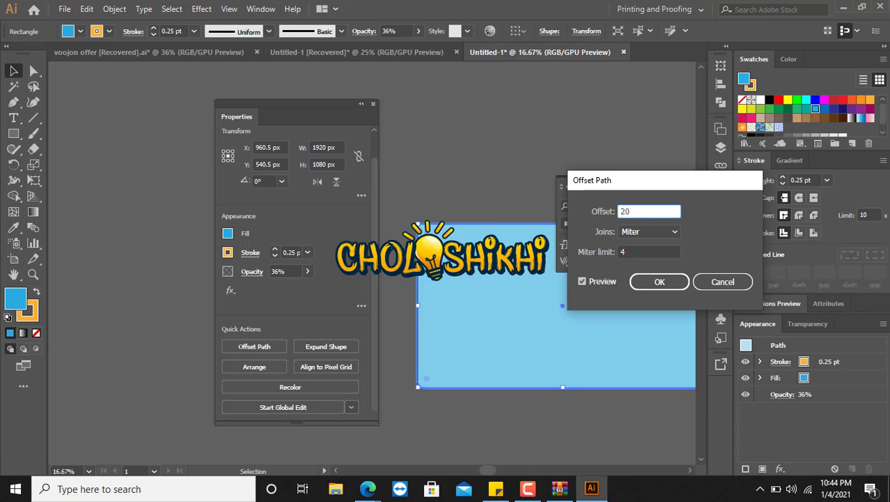
key("Tab")
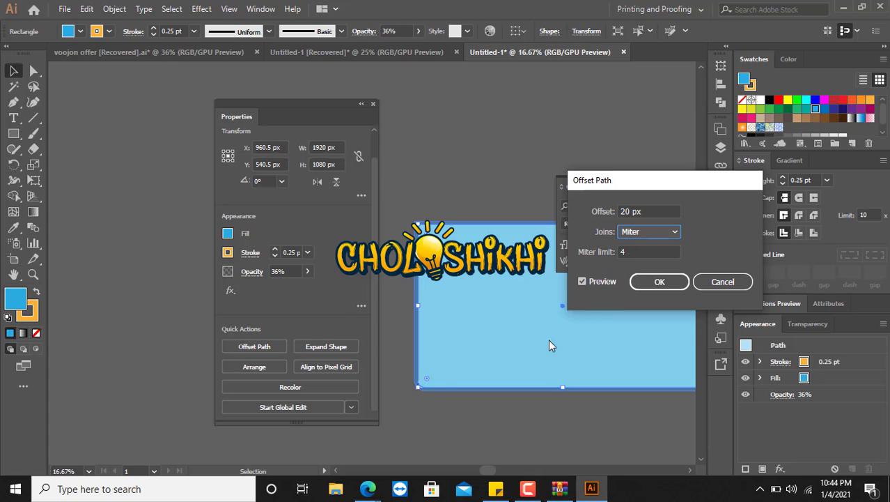
left_click(702, 281)
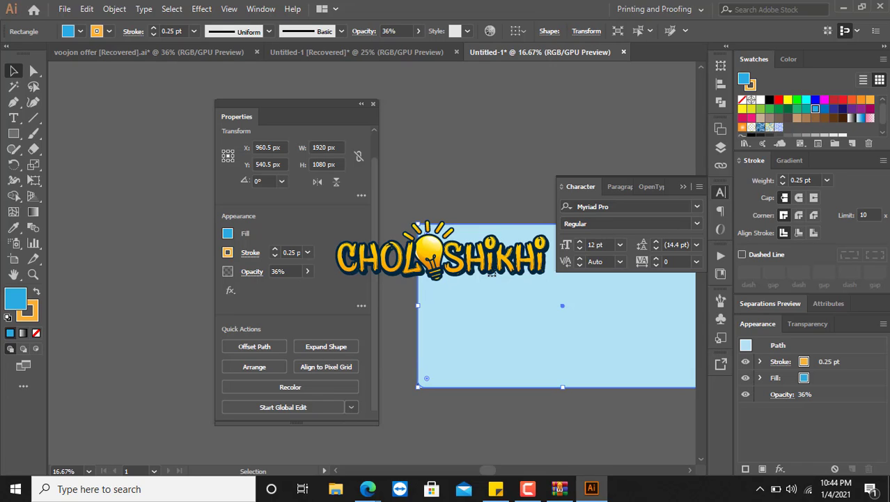
Expand the live rectangle shape into an ordinary path
left_click(325, 346)
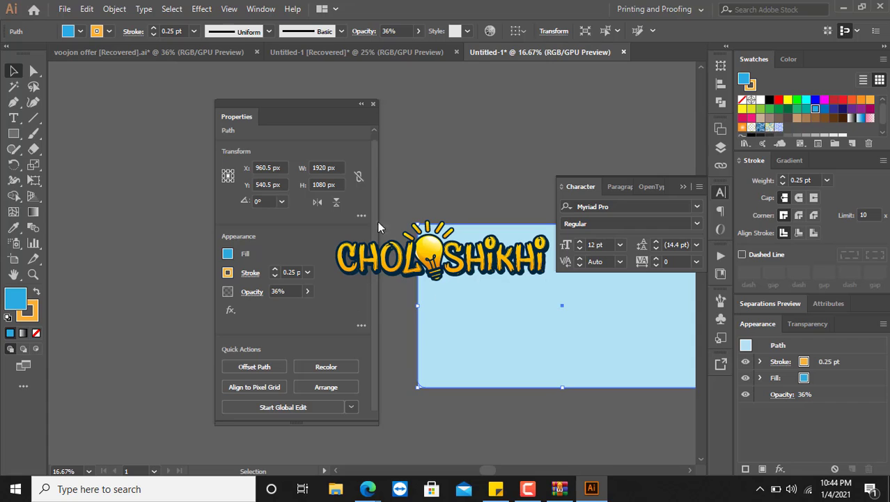
left_click(434, 165)
left_click(450, 282)
left_click(335, 366)
Expand the path with both the Fill and Stroke options enabled
left_click(115, 8)
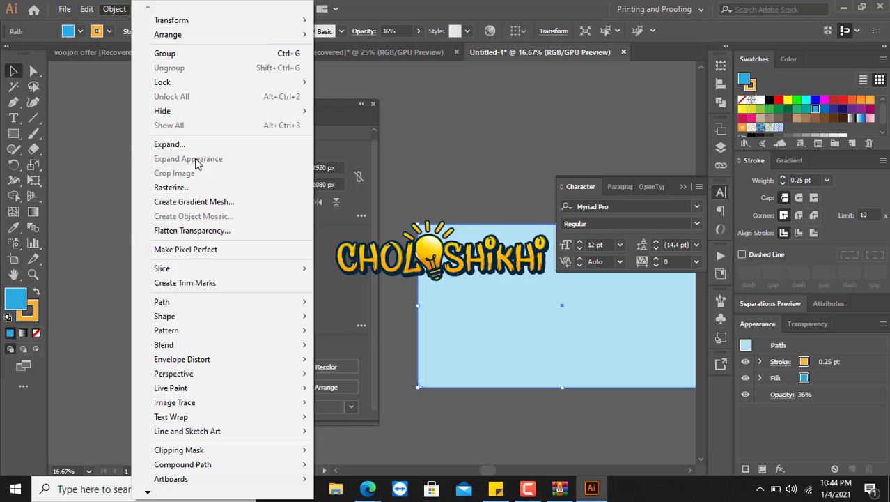
left_click(196, 143)
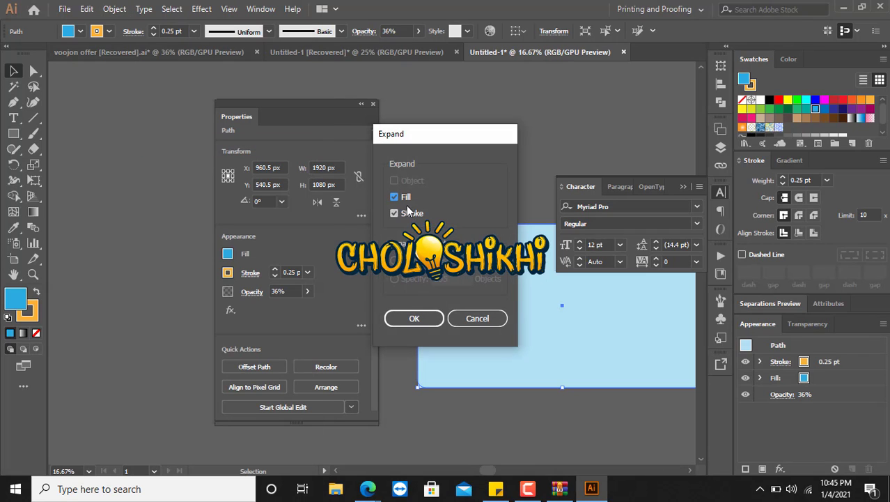
left_click_drag(441, 149, 191, 152)
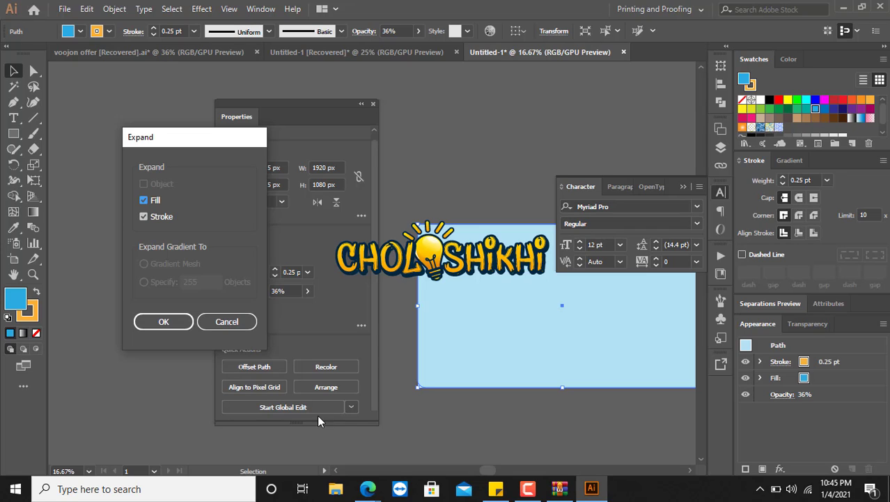
left_click(160, 321)
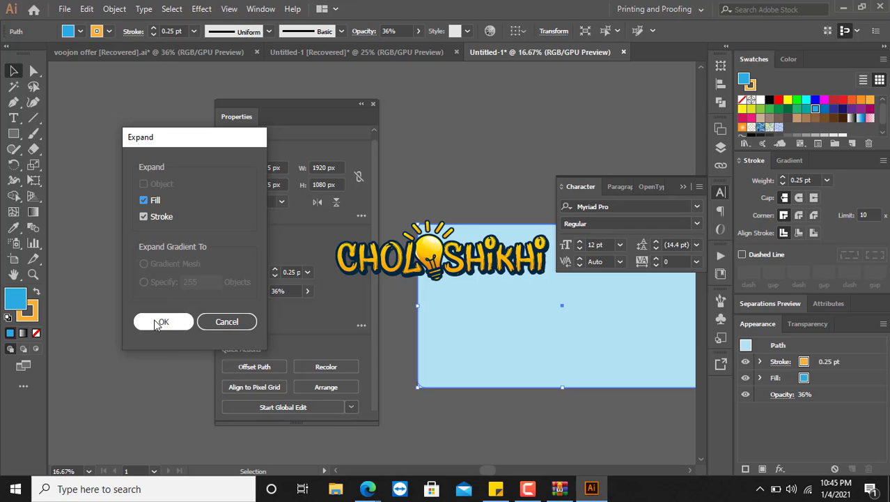
Examine the upper-left corner of the expanded artwork, selecting the whole group and one individual path inside it
left_click(437, 201)
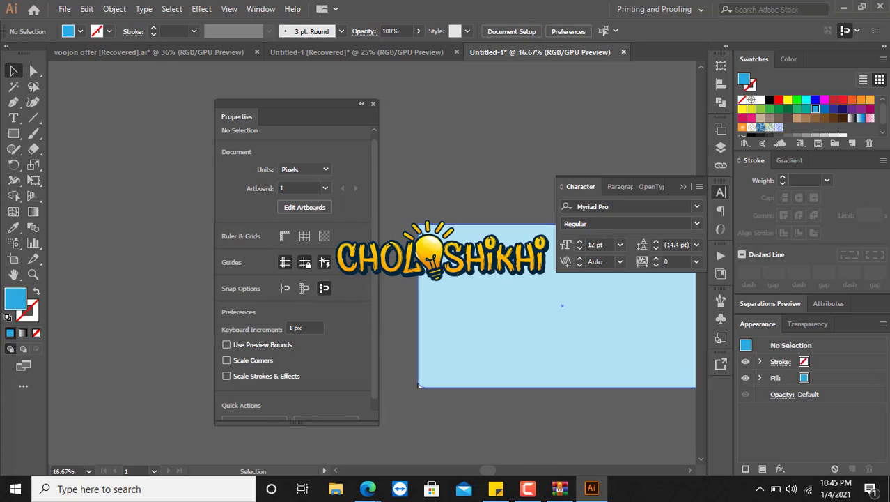
left_click_drag(417, 224, 507, 157)
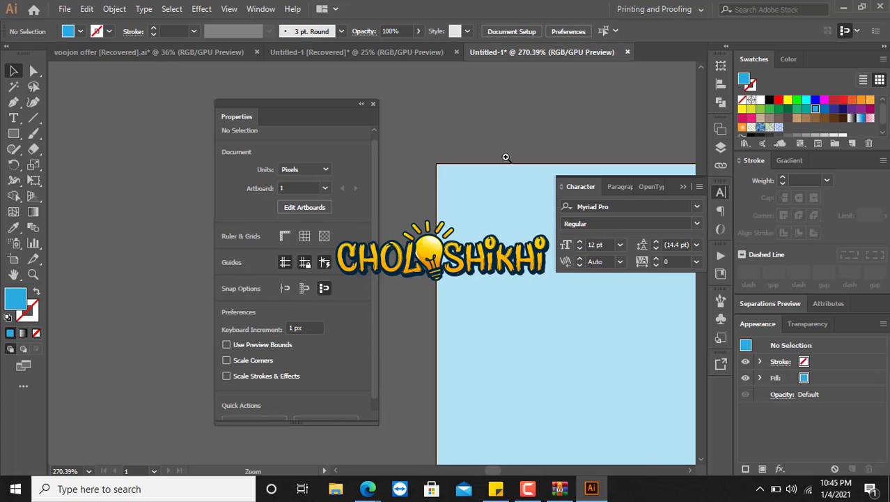
left_click_drag(448, 177, 508, 178)
left_click_drag(466, 310, 344, 275)
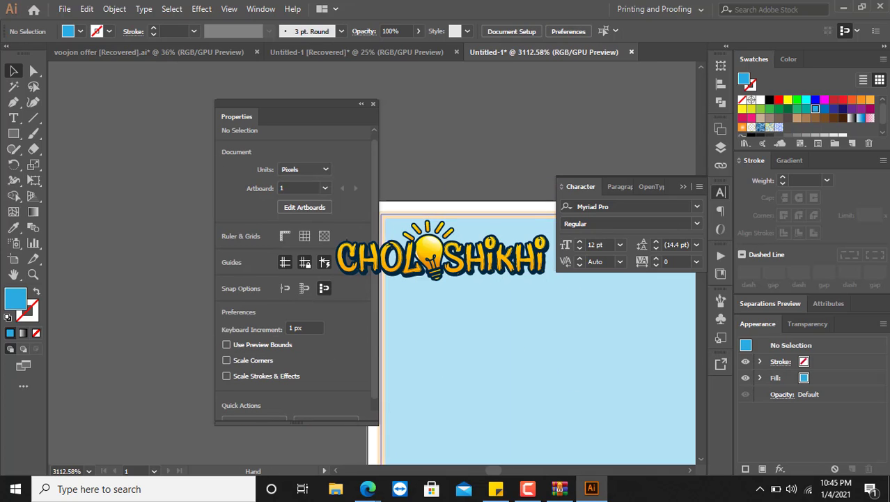
left_click(429, 204)
left_click_drag(426, 206, 471, 207)
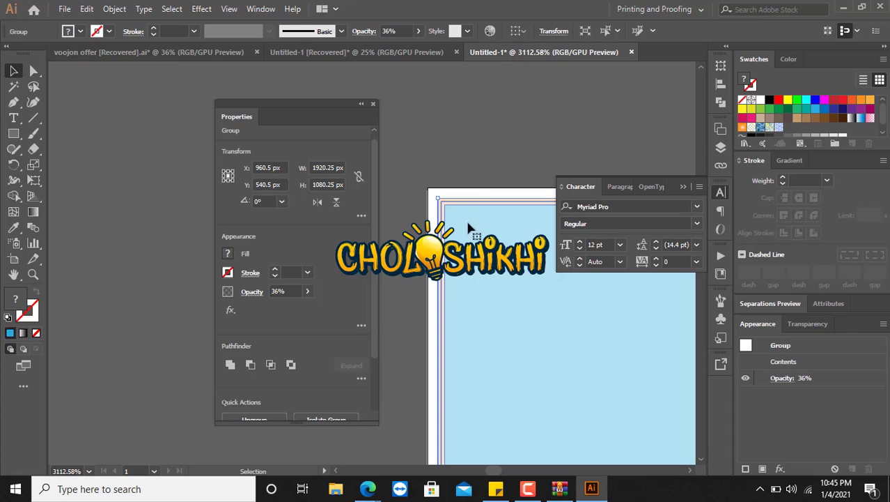
left_click(442, 159)
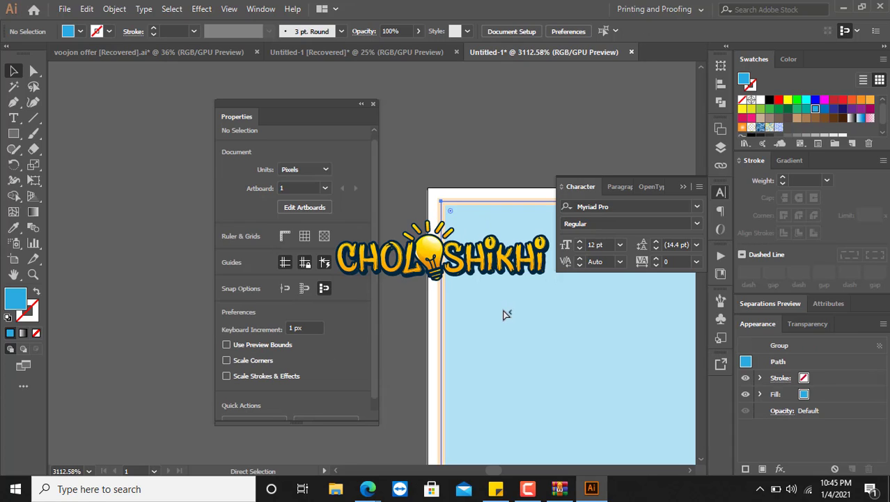
left_click(437, 208)
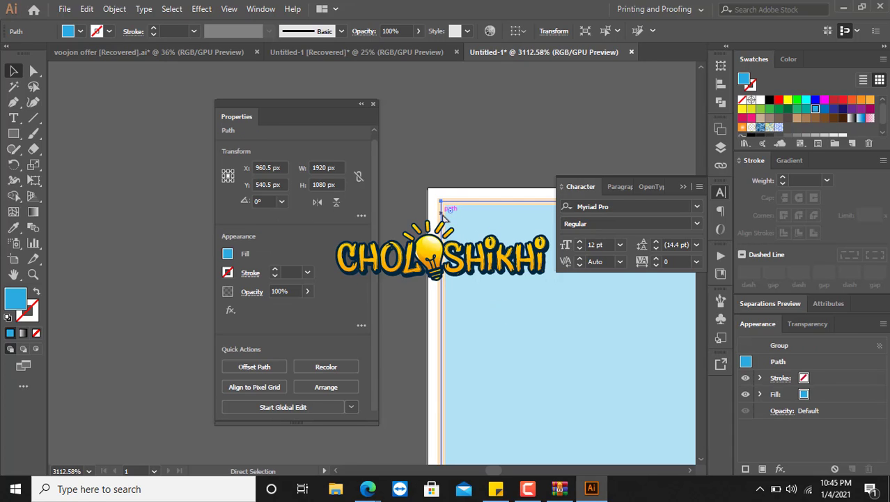
Move the expanded group up and left to X 955.5 px, Y 535.5 px
left_click_drag(444, 215, 303, 75)
scroll(411, 199, "up", 3)
key("ctrl+plus")
key("ctrl+plus")
key("ctrl+plus")
key("ctrl+plus")
key("ctrl+plus")
key("ctrl+plus")
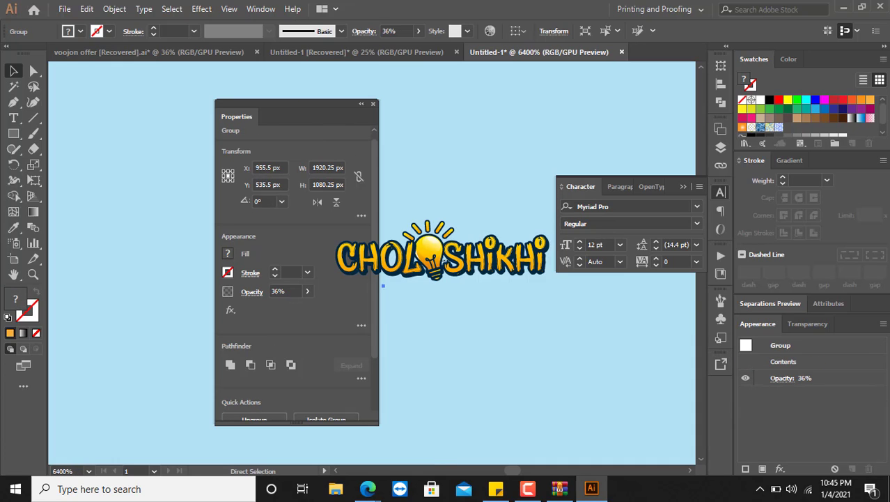
key("ctrl+minus")
key("ctrl+minus")
key("ctrl+minus")
key("ctrl+minus")
key("ctrl+minus")
key("ctrl+minus")
key("ctrl+minus")
key("ctrl+minus")
key("ctrl+minus")
key("ctrl+minus")
key("ctrl+minus")
key("ctrl+minus")
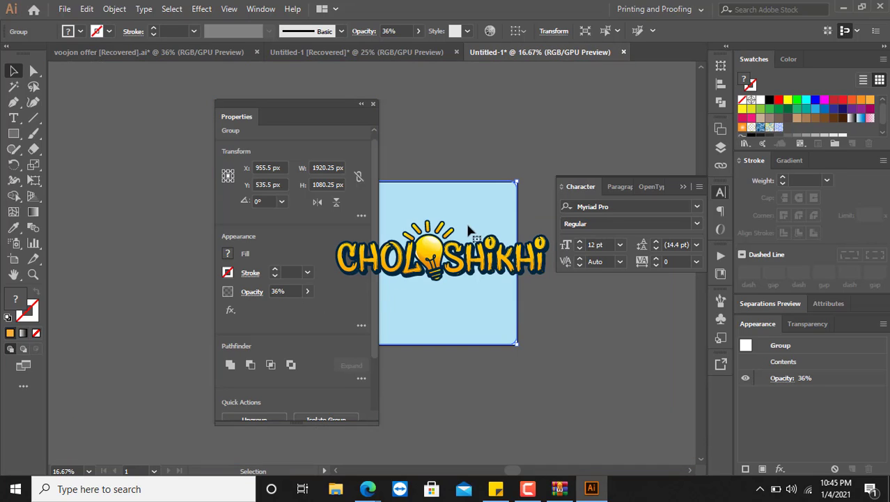
Fill the expanded group with the dark green swatch
left_click(502, 225)
left_click(413, 310)
left_click(778, 110)
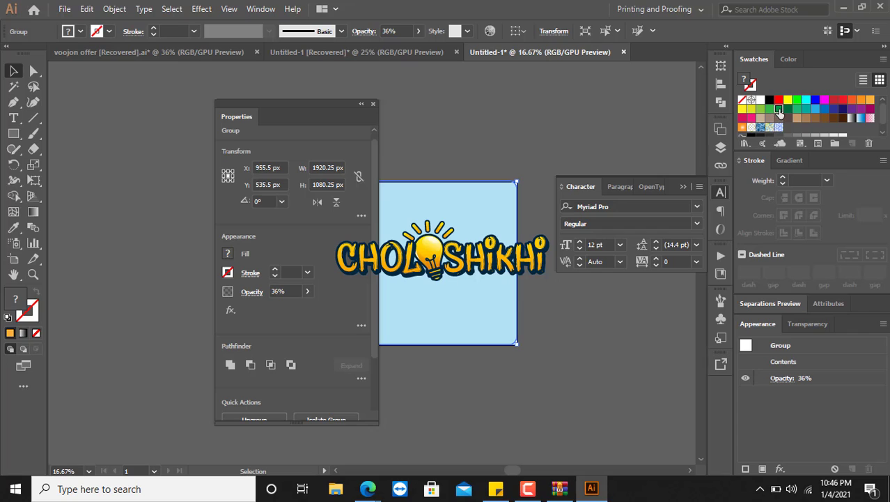
Examine the green artwork's top edge, selecting a single path in the group and displaying its transparency settings
left_click(512, 161)
left_click_drag(519, 165, 488, 227)
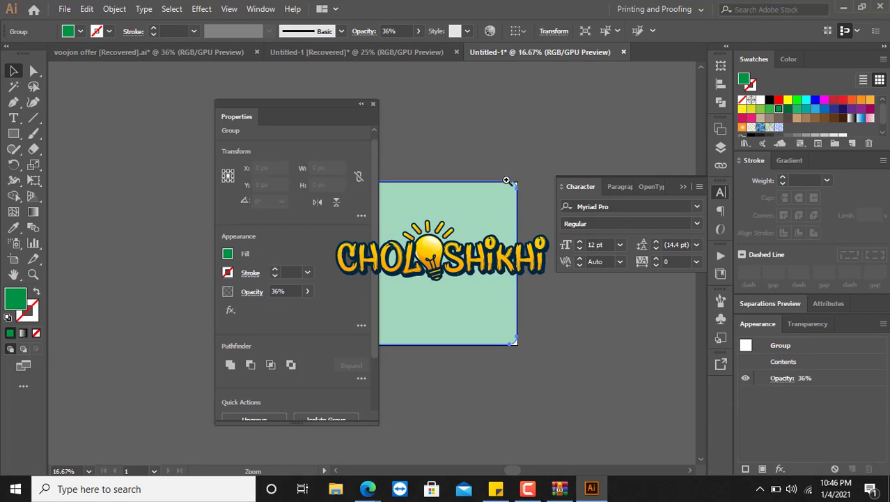
key("ctrl+space")
left_click_drag(509, 181, 797, 445)
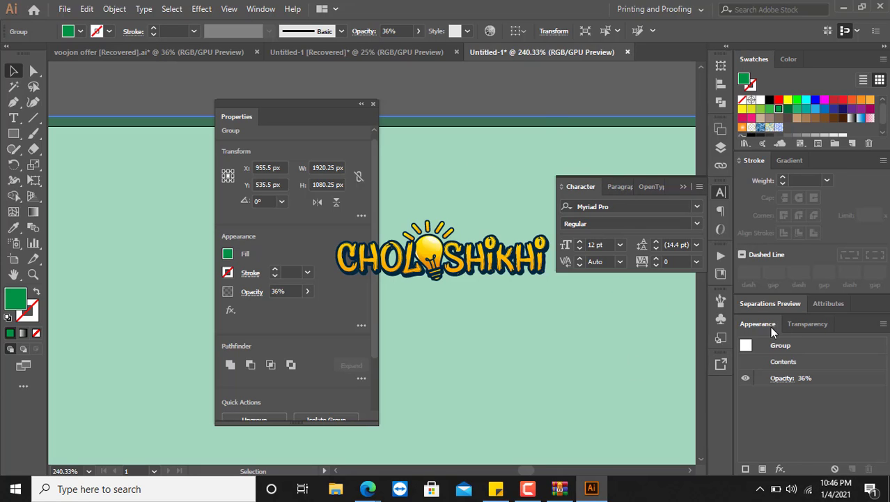
left_click(545, 110)
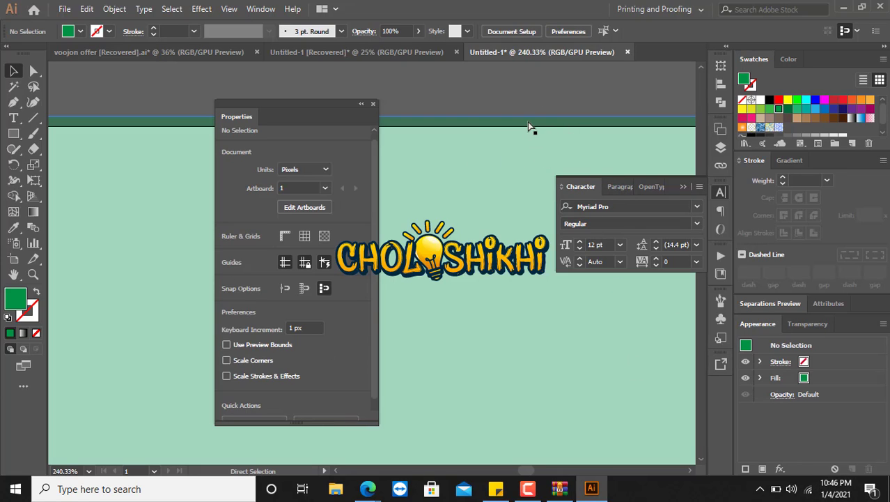
left_click(528, 126)
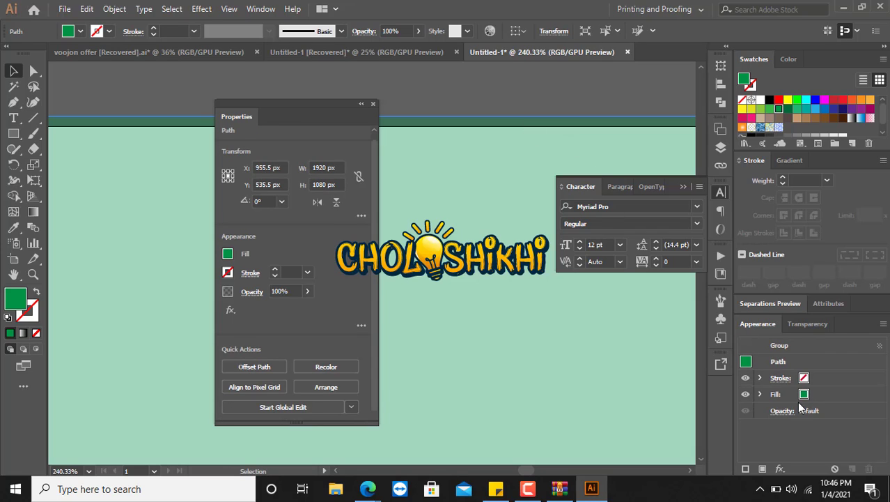
left_click(810, 324)
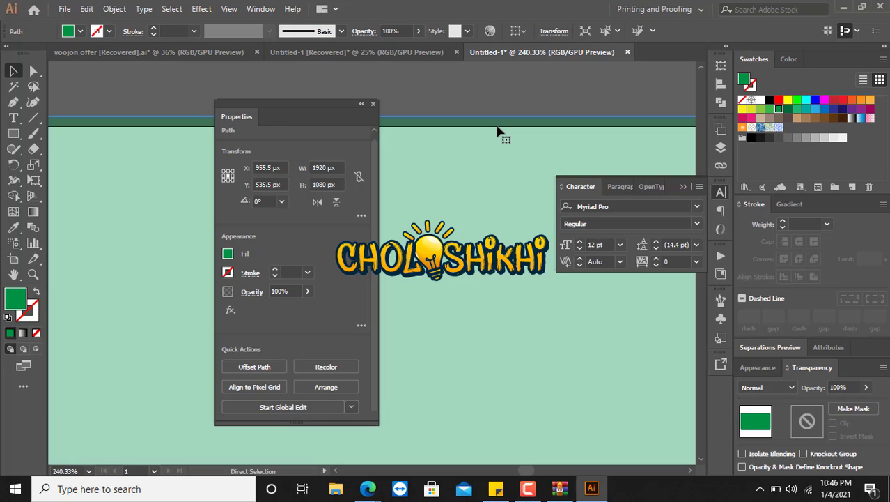
Try moving the selected green artwork down and to the right, and undo the move
key("ctrl+minus")
key("ctrl+minus")
key("ctrl+minus")
key("ctrl+minus")
key("ctrl+minus")
key("ctrl+minus")
key("ctrl+minus")
key("ctrl+minus")
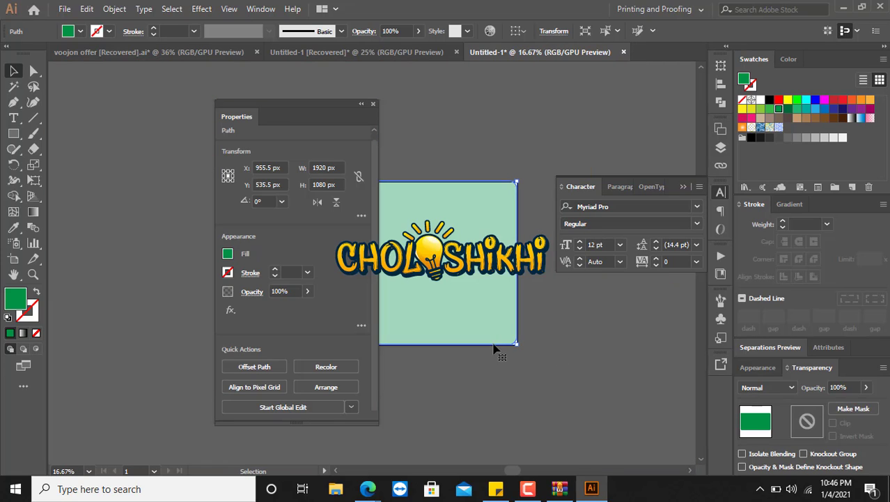
left_click_drag(499, 348, 543, 403)
key("ctrl+z")
Ungroup the expanded green artwork and deselect it
scroll(486, 181, "up", 1)
right_click(457, 206)
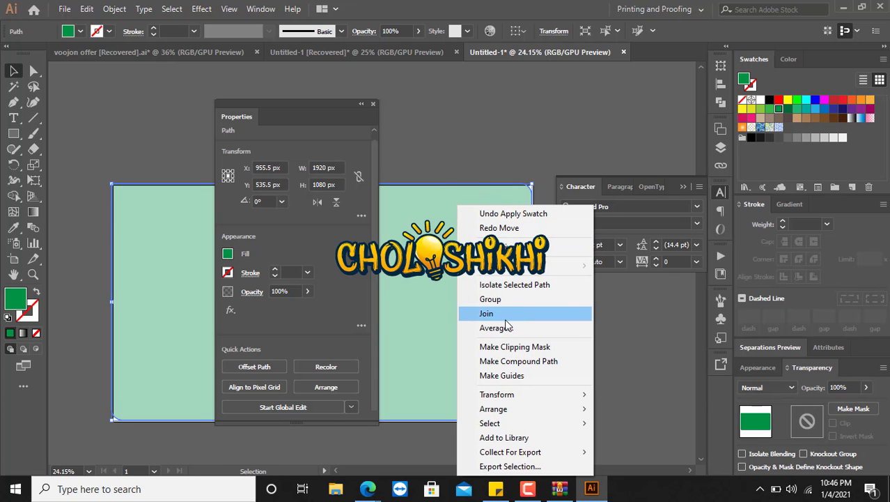
left_click(433, 115)
right_click(446, 233)
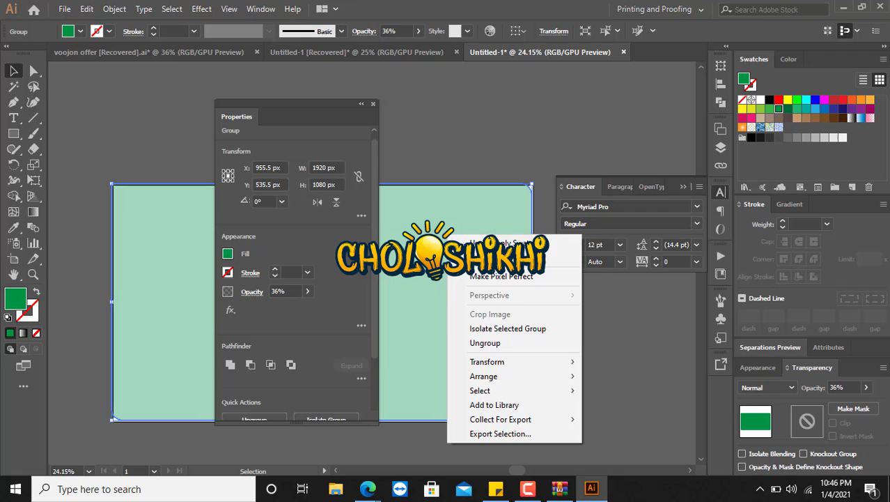
left_click(513, 343)
left_click(485, 153)
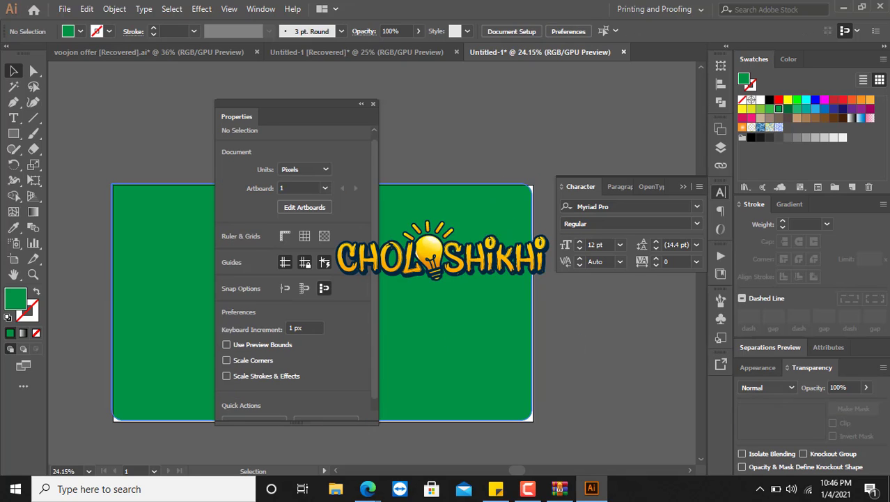
Set the opacity of the green fill path to 20% and deselect it
left_click(498, 282)
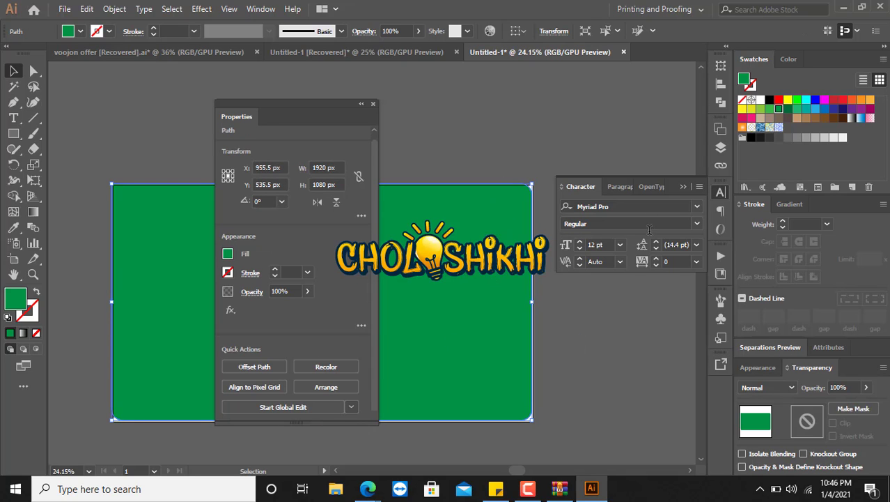
left_click(842, 387)
type("20")
key("Return")
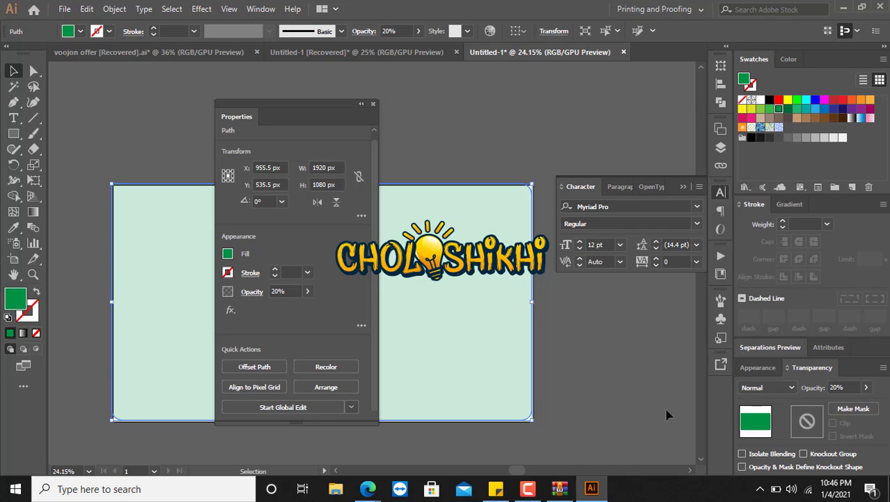
key("ctrl+shift+a")
Inspect the thin outline compound path along the artwork's upper edge, selecting it separately from the fill path
left_click(511, 187)
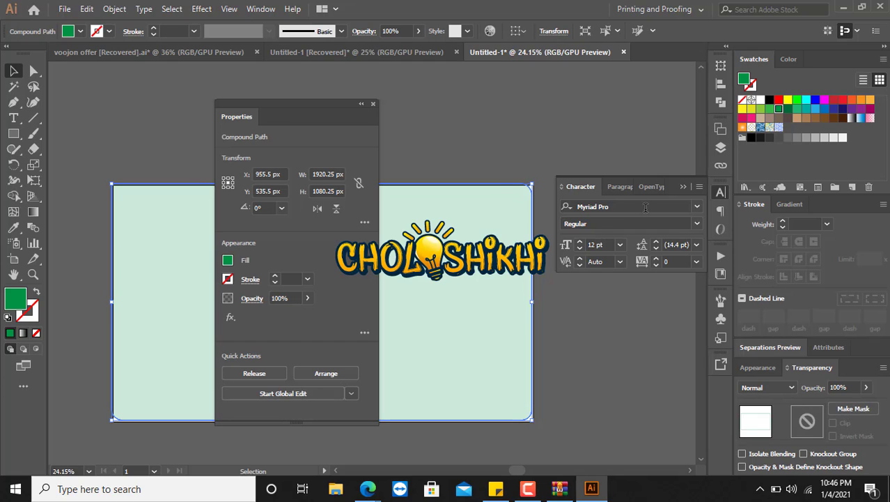
key("a")
left_click_drag(472, 174, 547, 230)
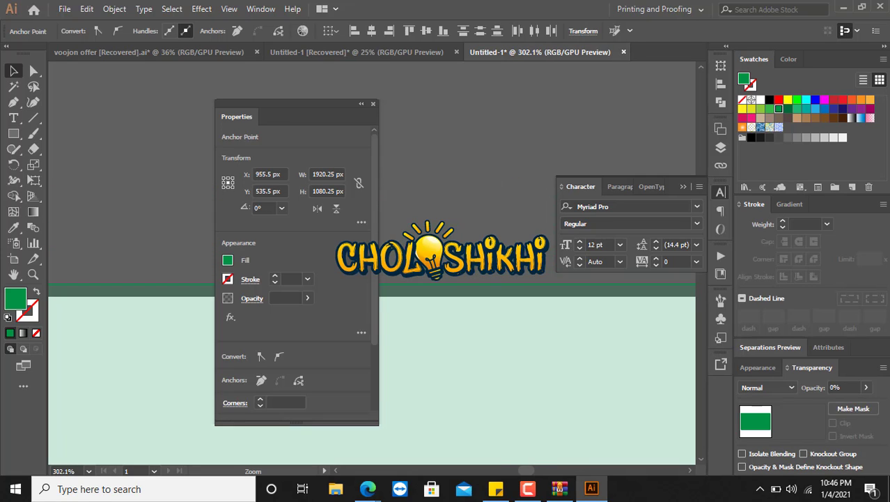
left_click(479, 229)
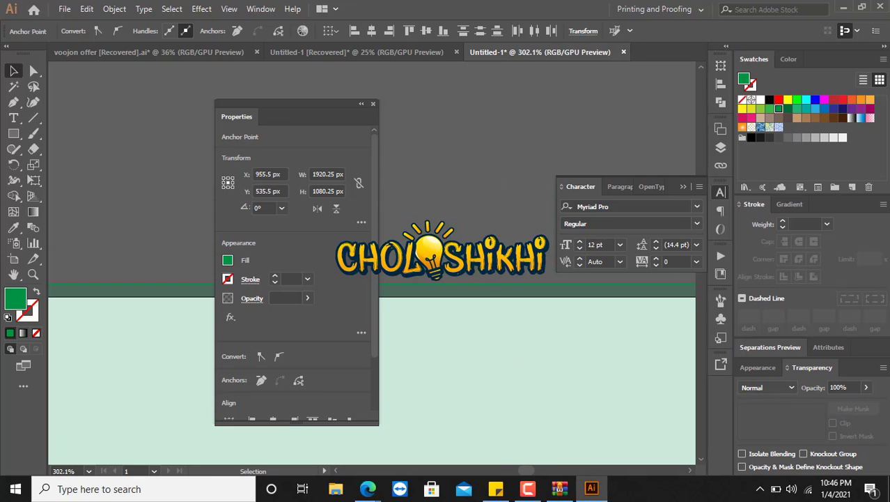
left_click(473, 285)
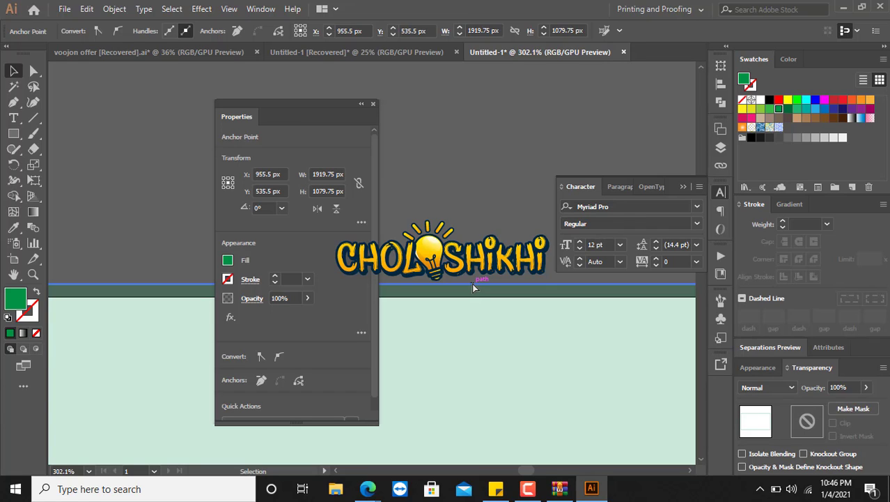
Try moving the translucent green fill path down away from its outline, and undo the move
left_click(457, 305)
left_click(444, 342)
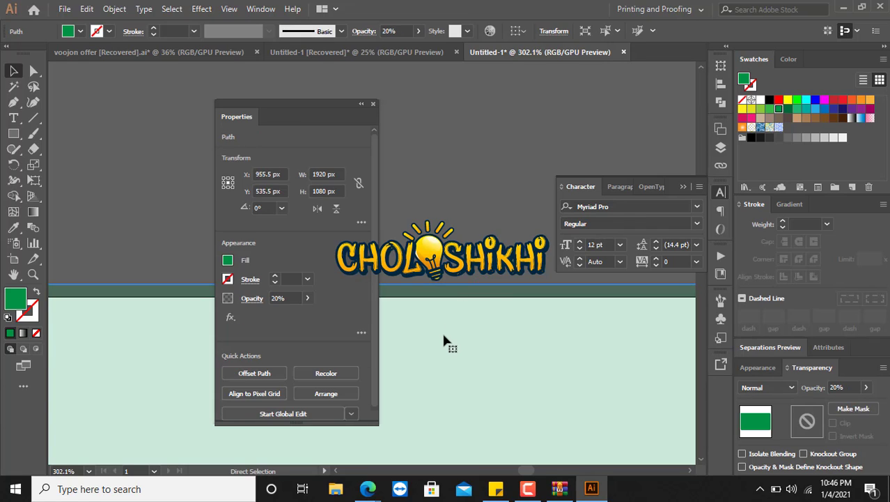
left_click_drag(443, 341, 448, 408)
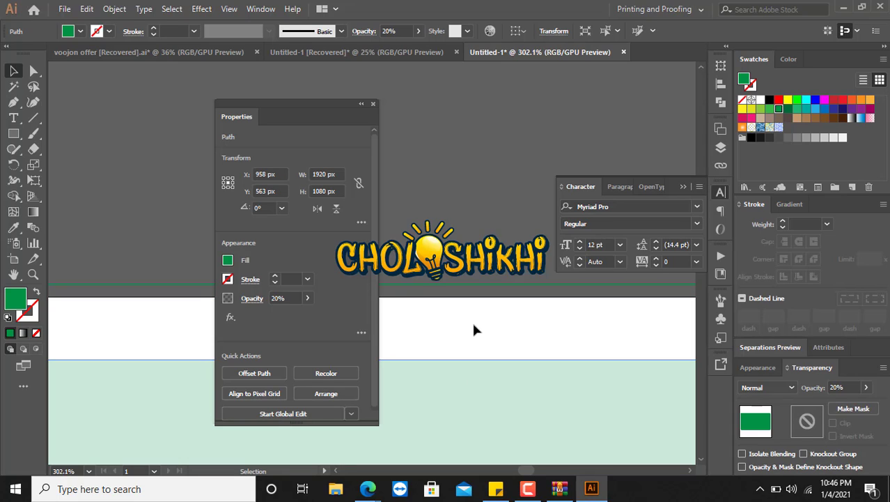
key("ctrl+z")
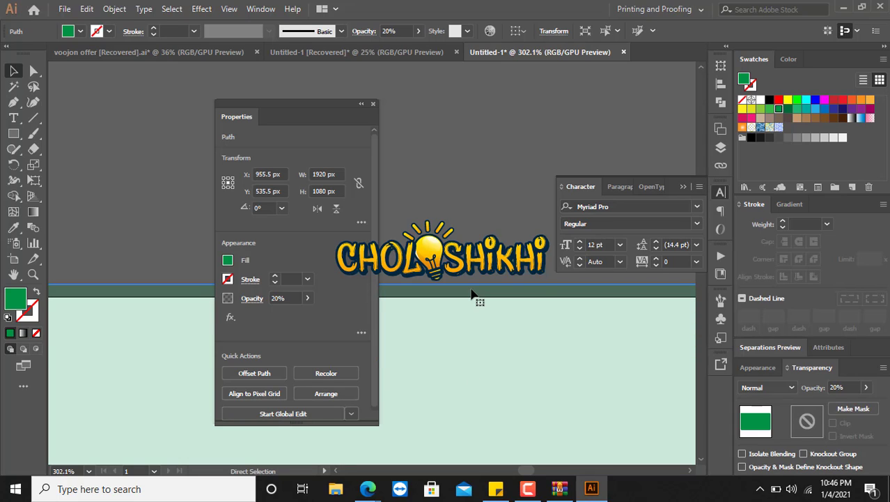
Try Portrait Artboards as the Global Edit scope, and switch the scope to a custom artboard range
key("ctrl+1")
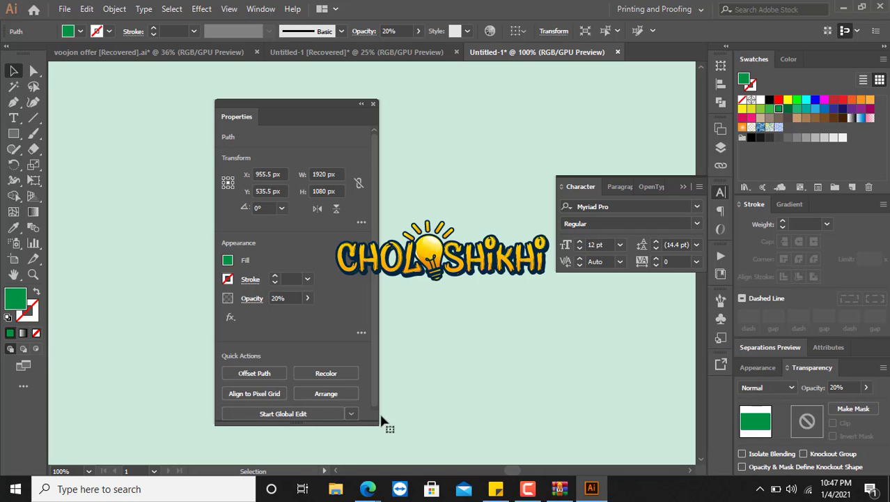
scroll(346, 384, "down", 1)
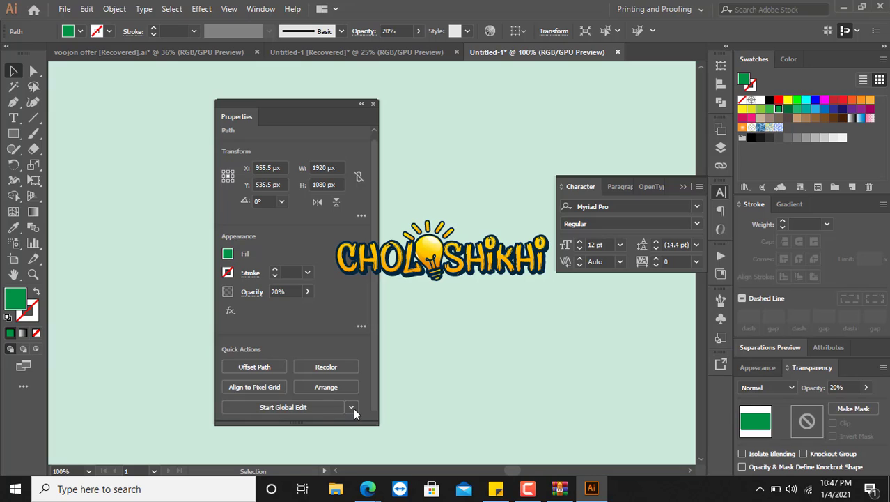
left_click(352, 407)
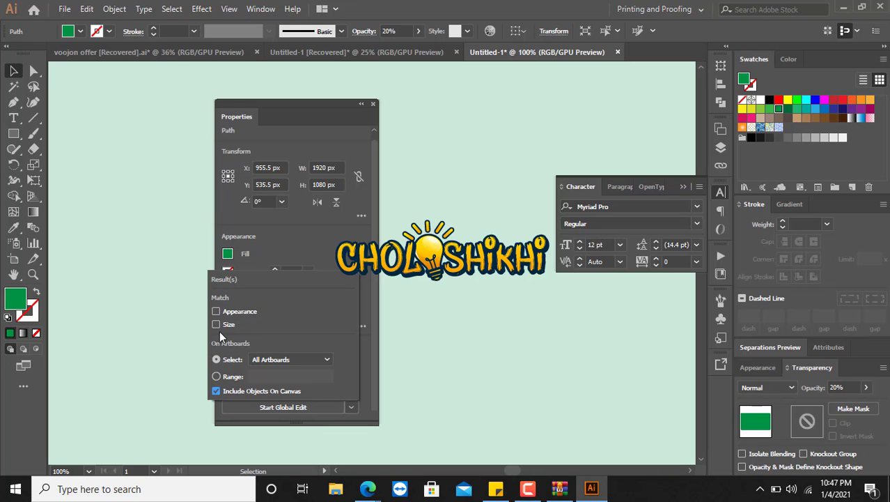
left_click(270, 359)
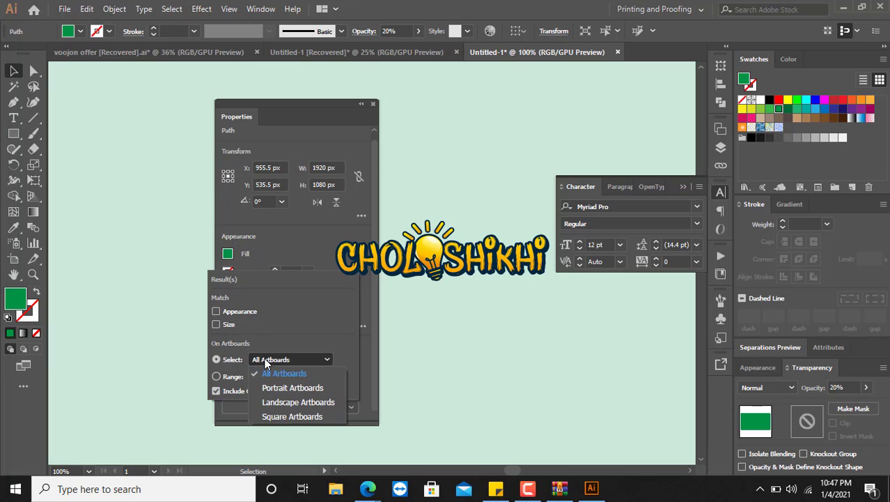
left_click(272, 361)
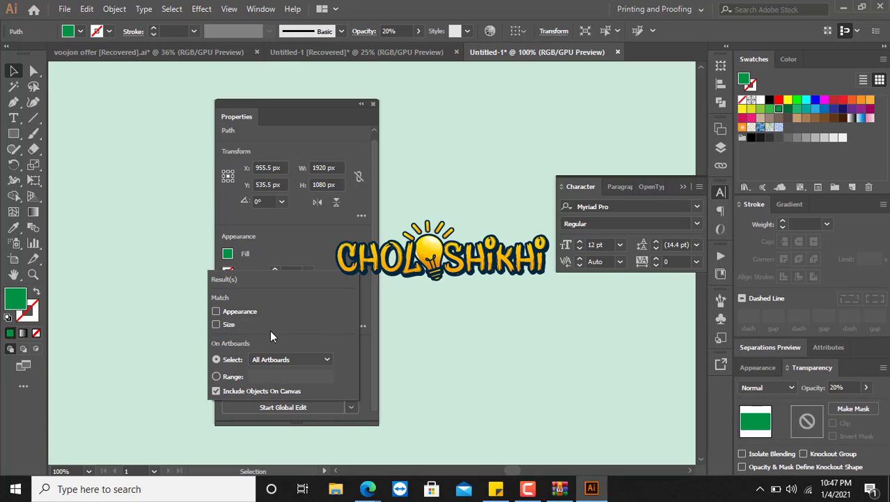
left_click(310, 360)
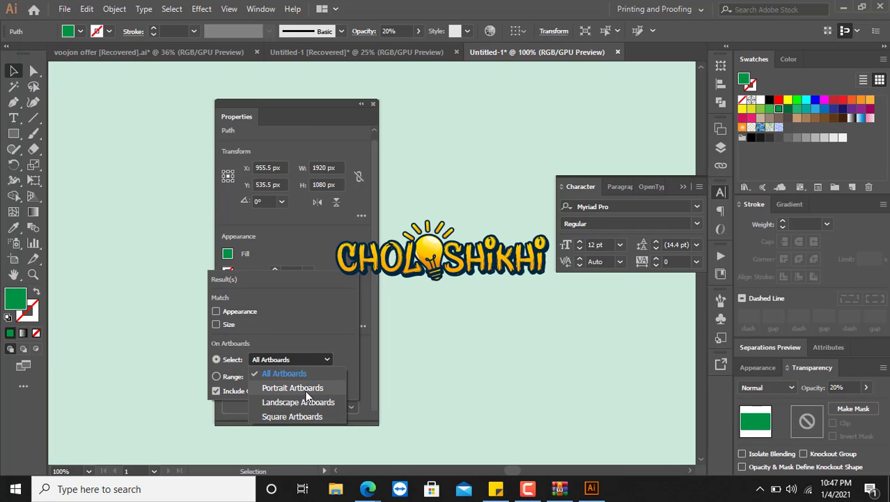
left_click(305, 388)
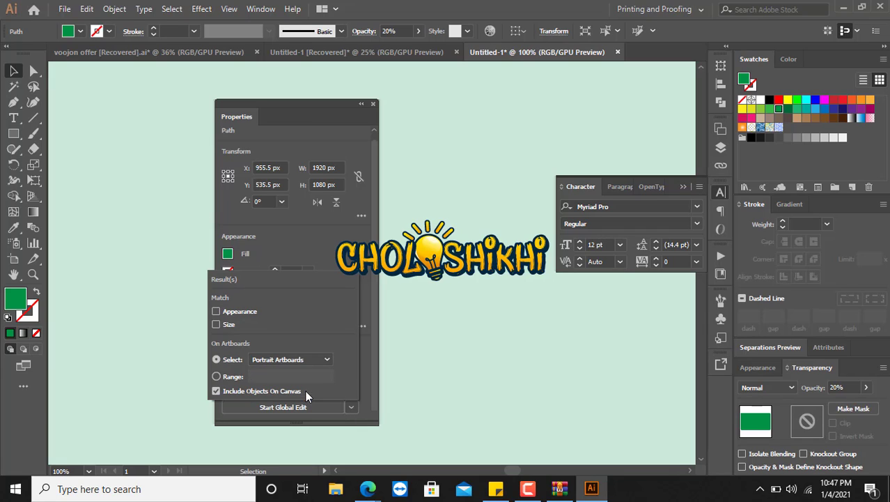
left_click(230, 376)
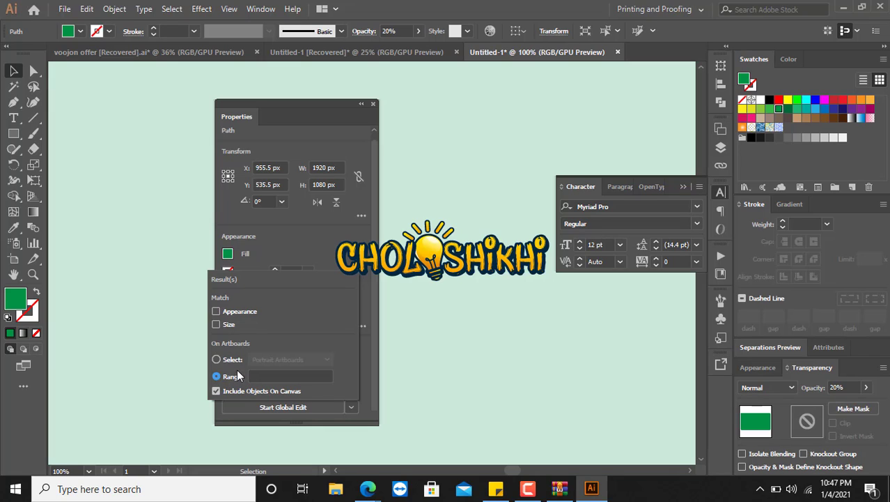
left_click(259, 376)
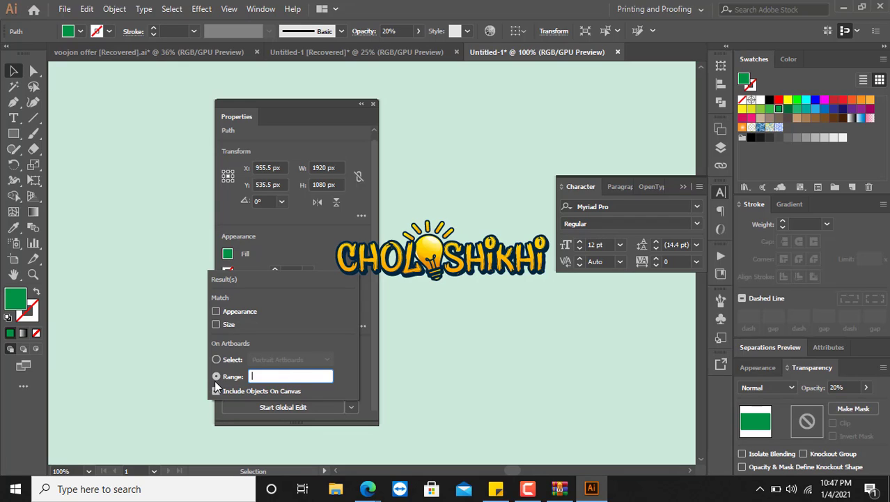
left_click(326, 233)
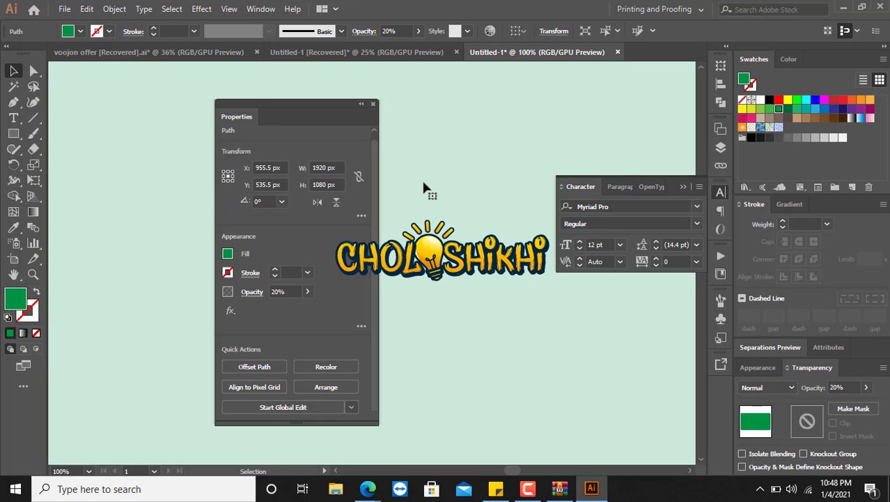
Draw a diagonal line about 1031 px wide and 628 px high above the green artwork with the Line Segment tool
key("ctrl+minus")
key("ctrl+minus")
key("ctrl+minus")
key("ctrl+minus")
key("ctrl+minus")
key("ctrl+minus")
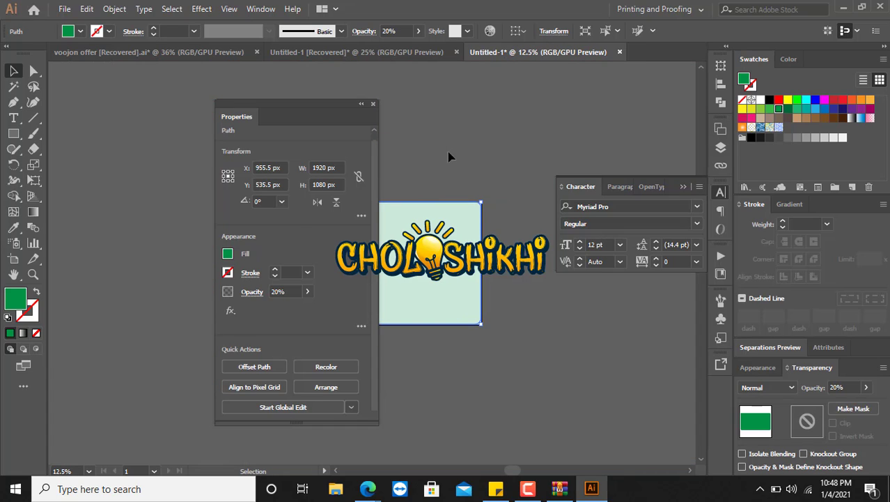
left_click(449, 157)
left_click(466, 271)
left_click(33, 117)
left_click_drag(421, 123, 538, 194)
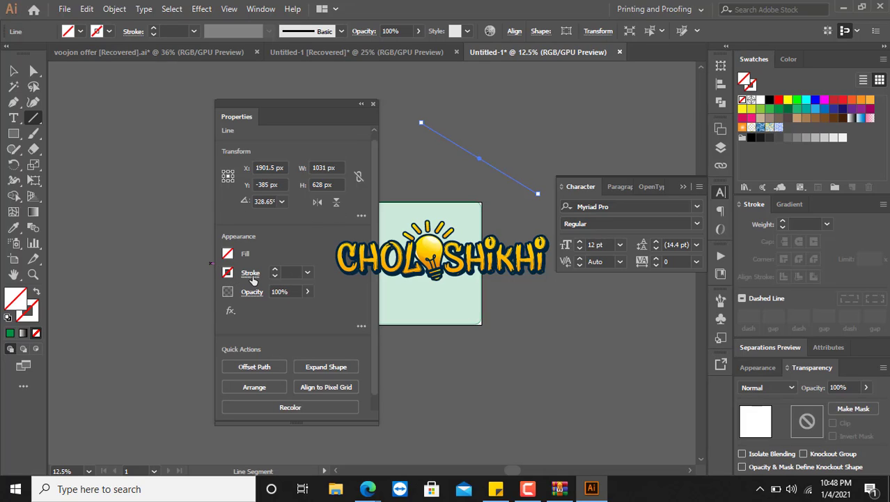
Give the diagonal line an orange 2 pt stroke
left_click(250, 275)
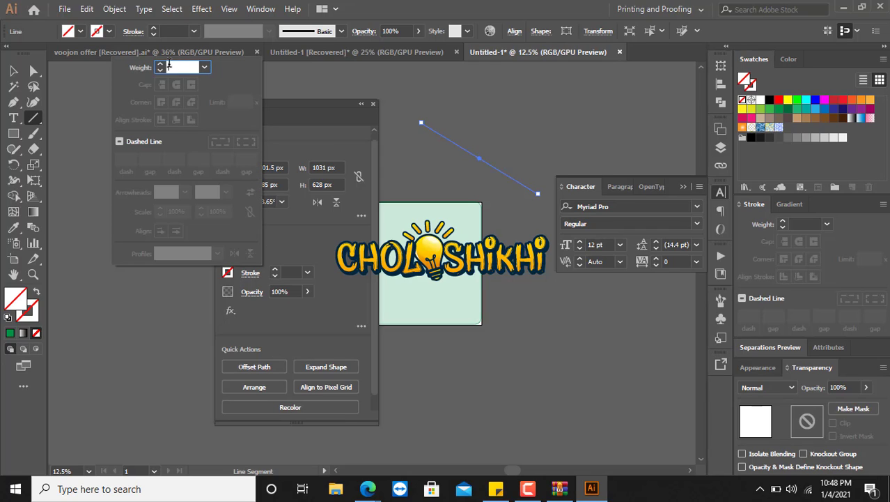
left_click(160, 64)
left_click(160, 64)
left_click(160, 65)
left_click(160, 64)
left_click(159, 64)
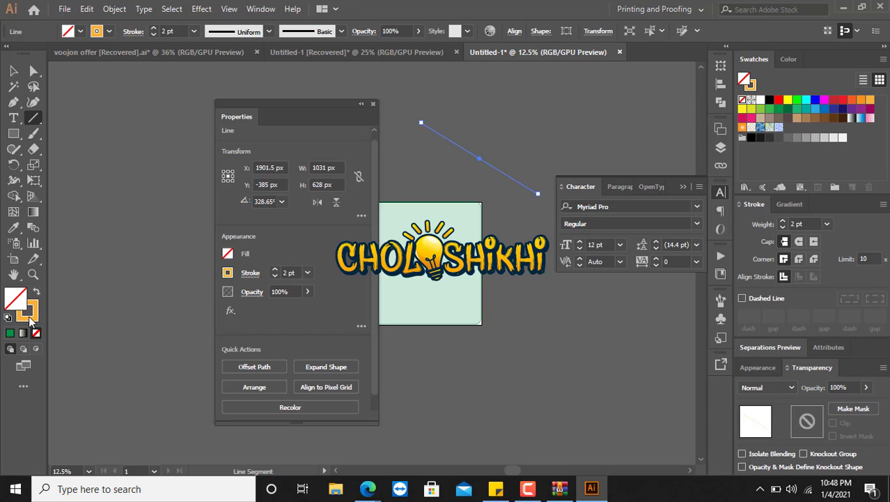
left_click(495, 145)
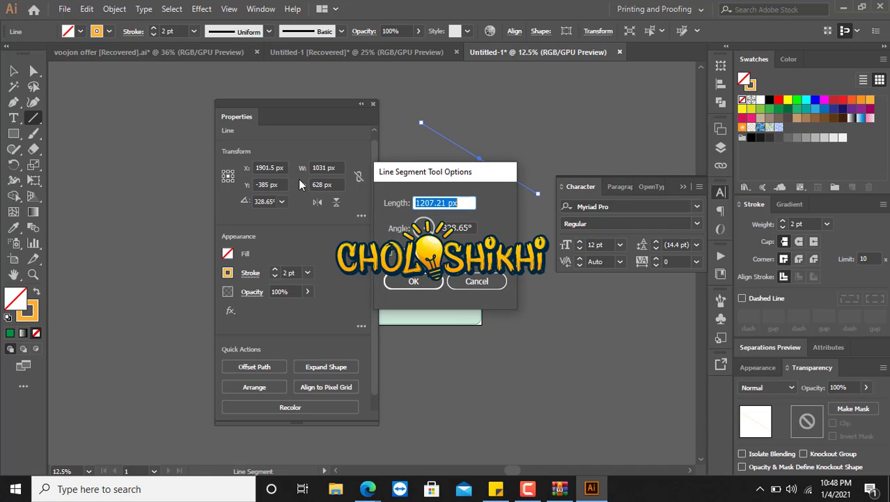
left_click(477, 281)
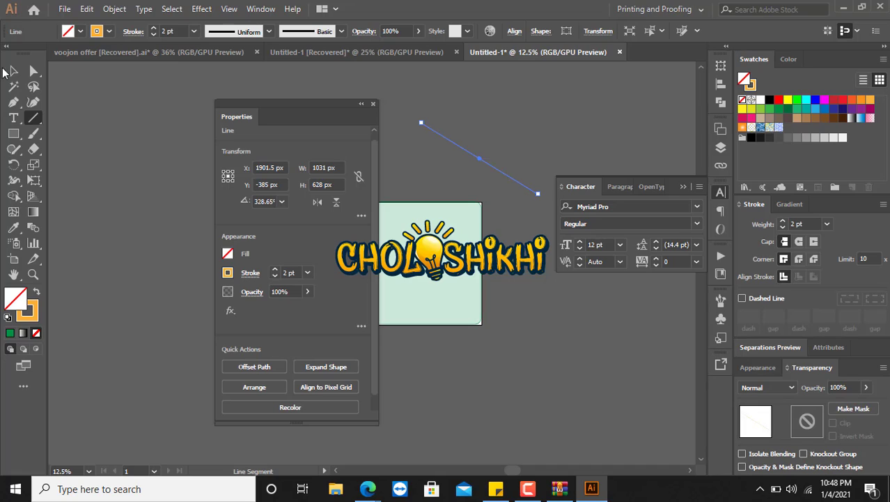
Deselect the line, show the rulers and set the document units to inches
left_click(14, 71)
left_click(127, 216)
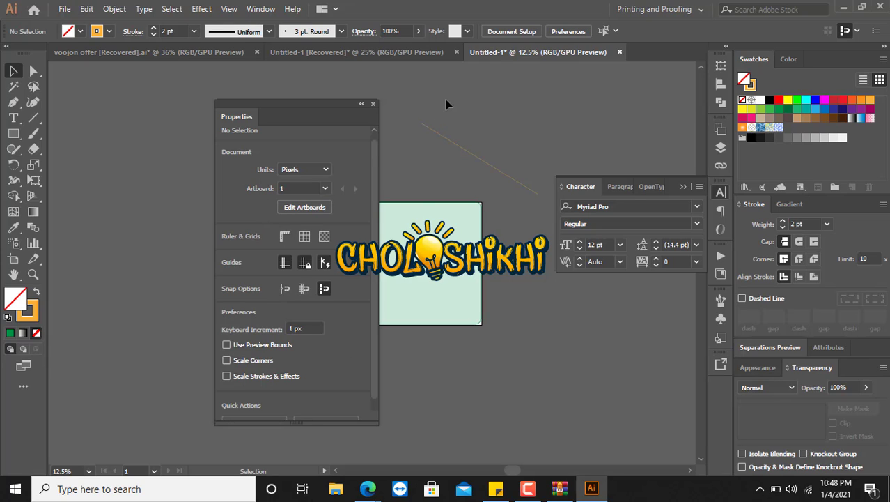
left_click(285, 237)
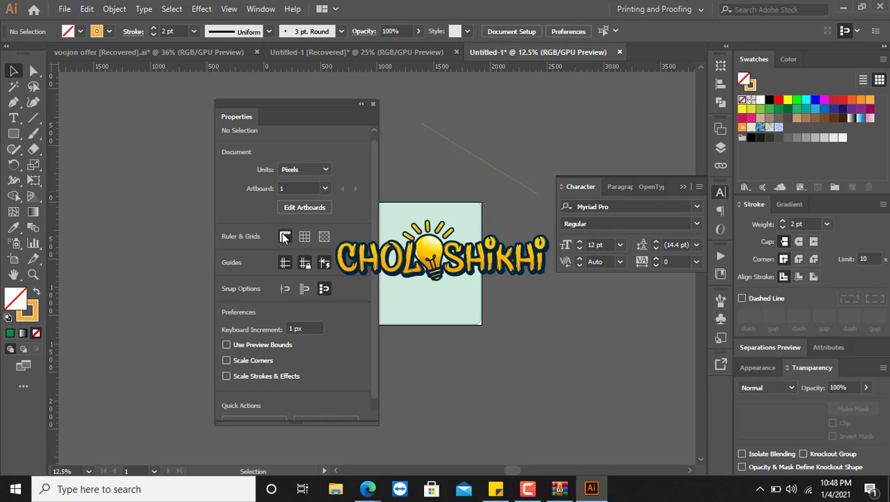
right_click(253, 70)
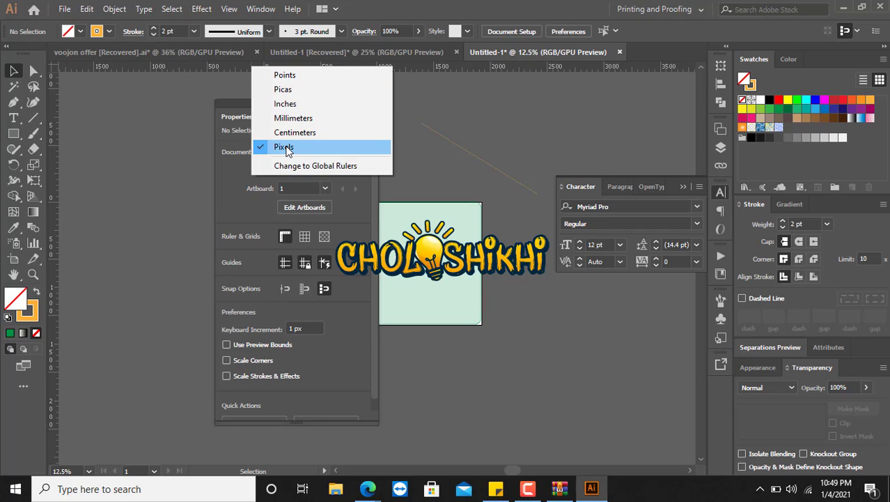
left_click(296, 105)
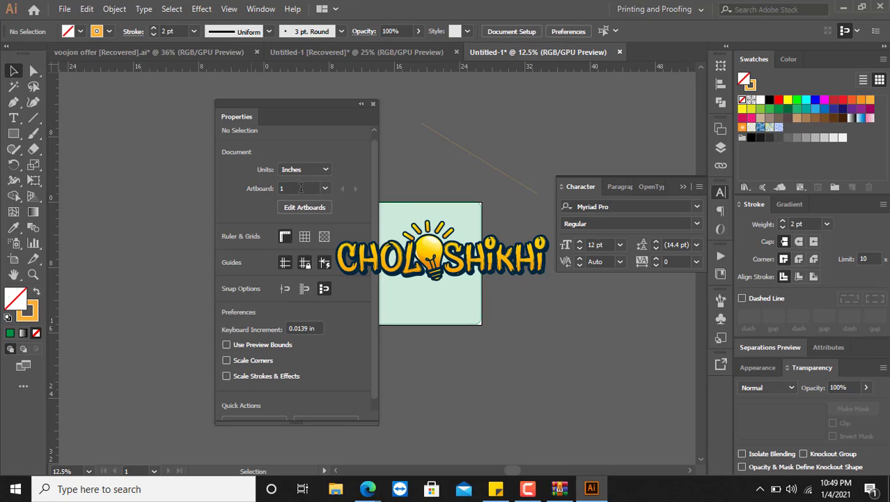
left_click(297, 188)
left_click(324, 192)
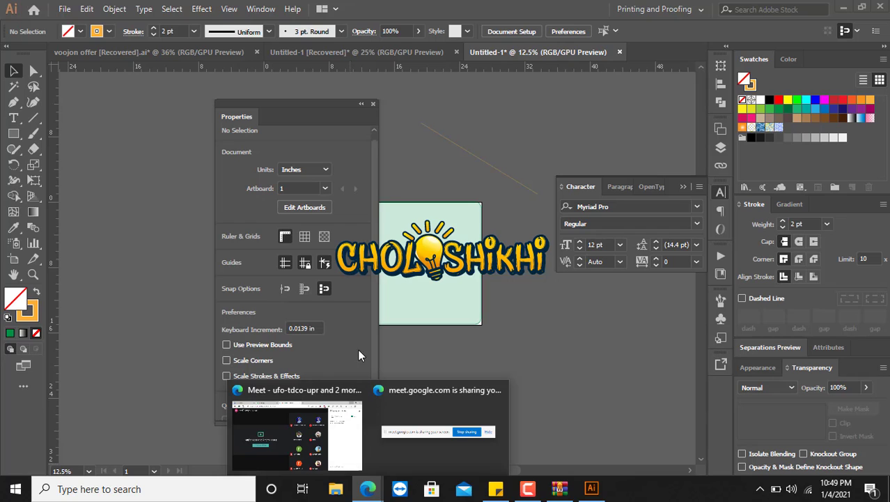
Switch to the Google Meet call and mute the microphone
left_click(281, 435)
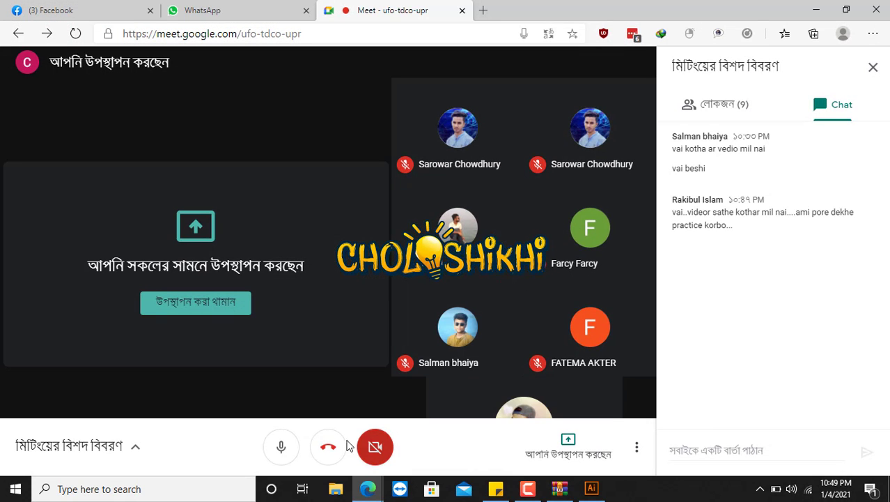
left_click(281, 448)
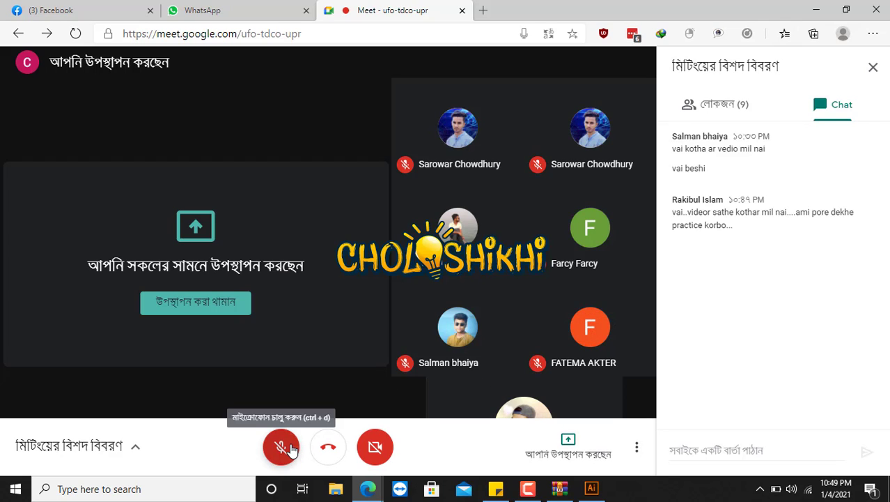
Unmute the microphone in the Google Meet call and switch back to Illustrator
left_click(284, 445)
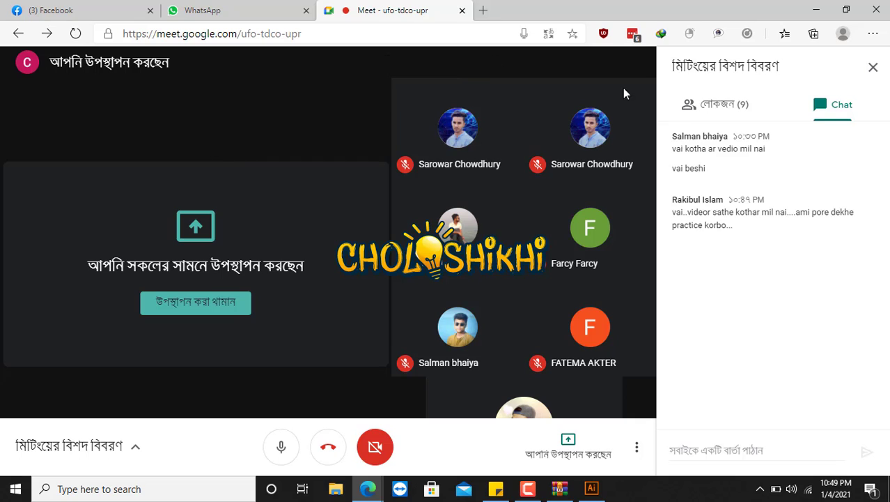
left_click(817, 10)
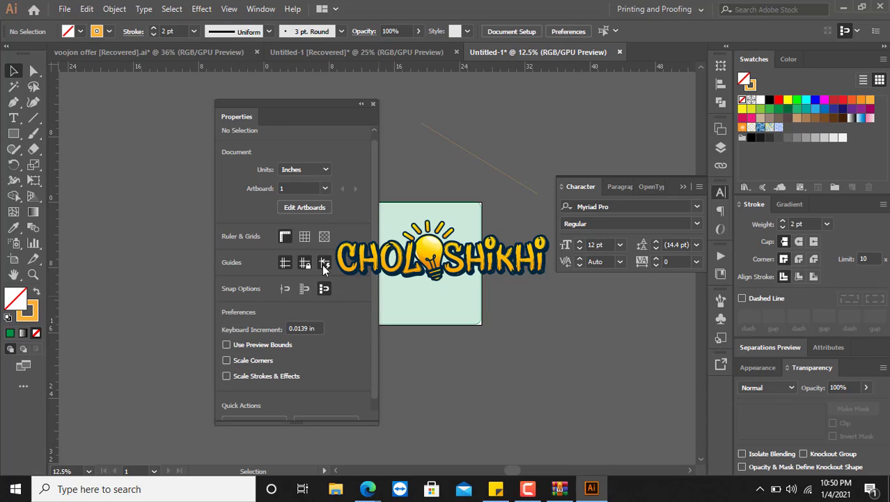
Add a vertical ruler guide at about X 19.4 in and a horizontal guide just above the green artwork
left_click(14, 134)
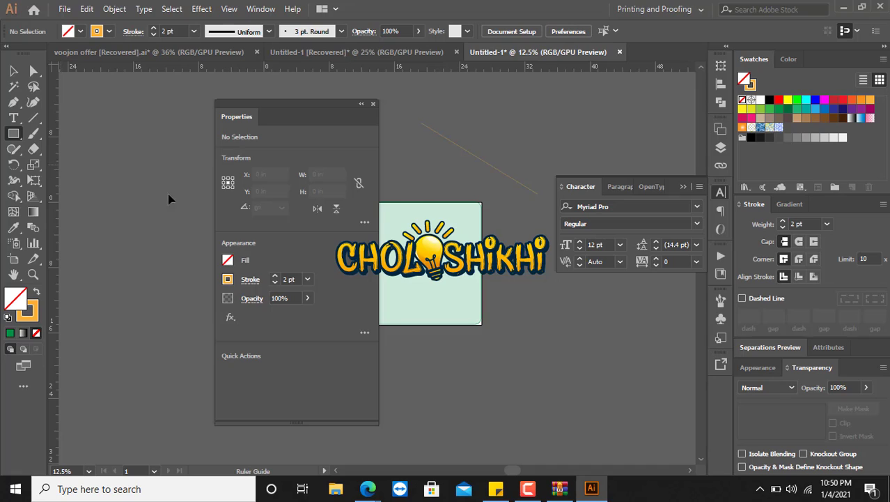
left_click_drag(169, 194, 422, 204)
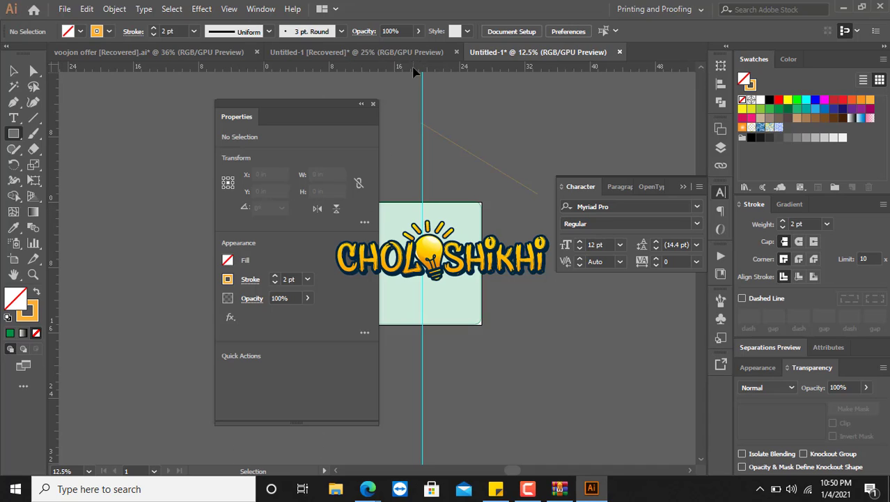
left_click_drag(415, 71, 421, 186)
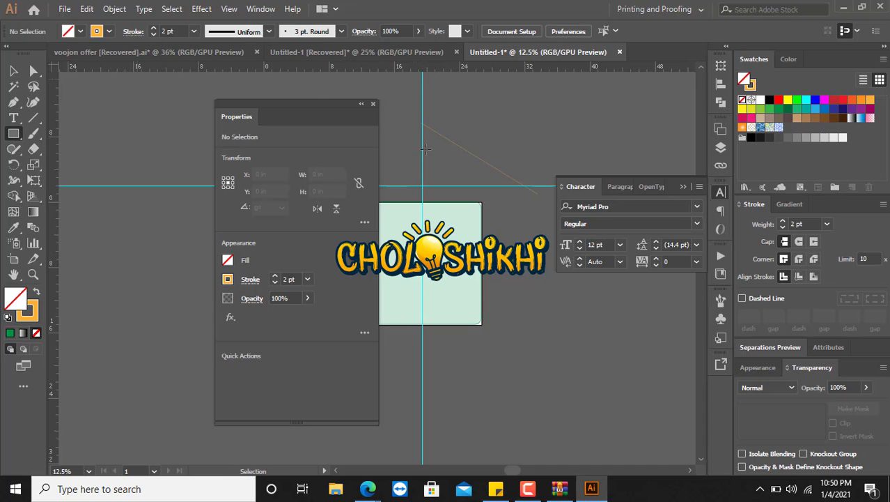
Draw a rectangle about 7.5 in wide and 11.4 in high over the artwork's right edge and convert it to a guide
left_click_drag(443, 221, 505, 313)
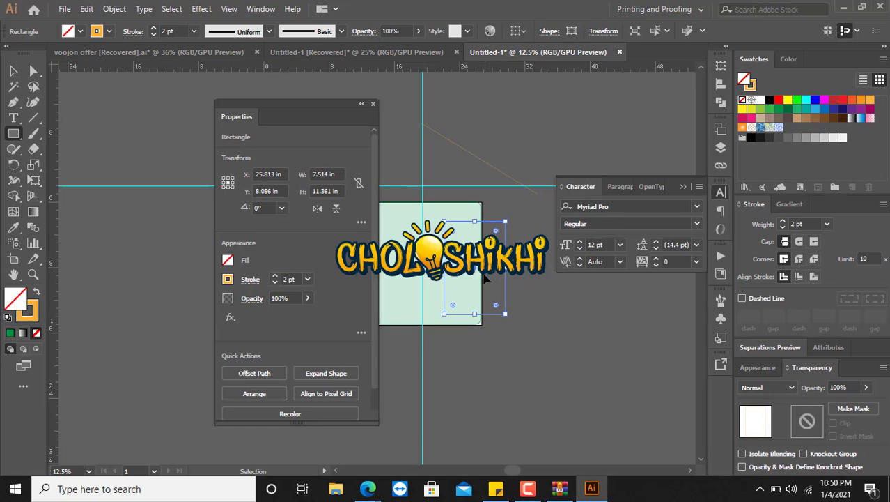
left_click(486, 278, "ctrl")
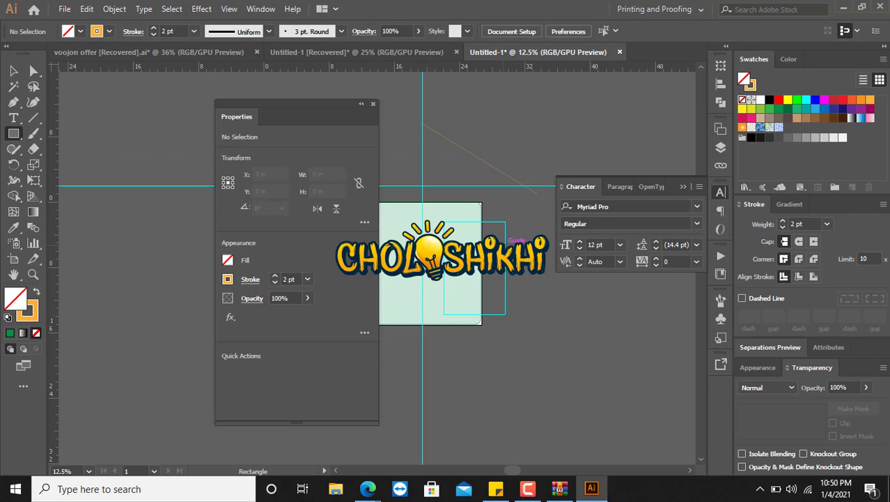
left_click(12, 70)
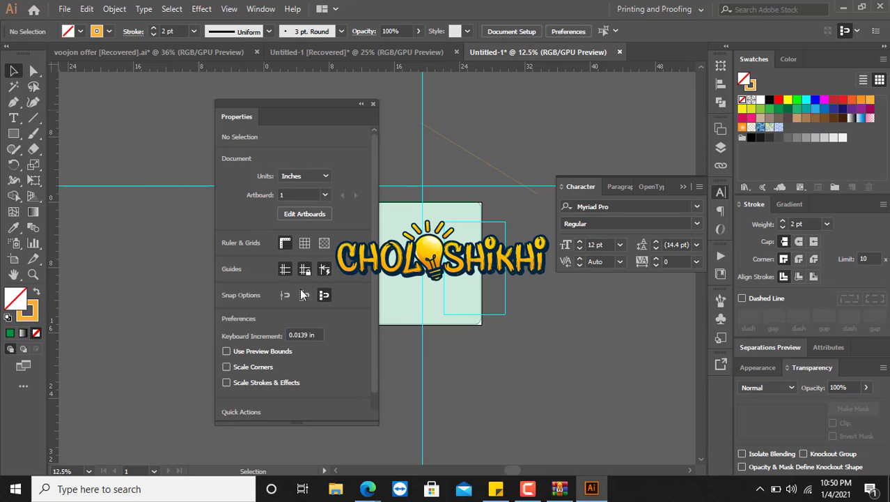
Hide all guides and show them again, and select and deselect the diagonal line
left_click(284, 270)
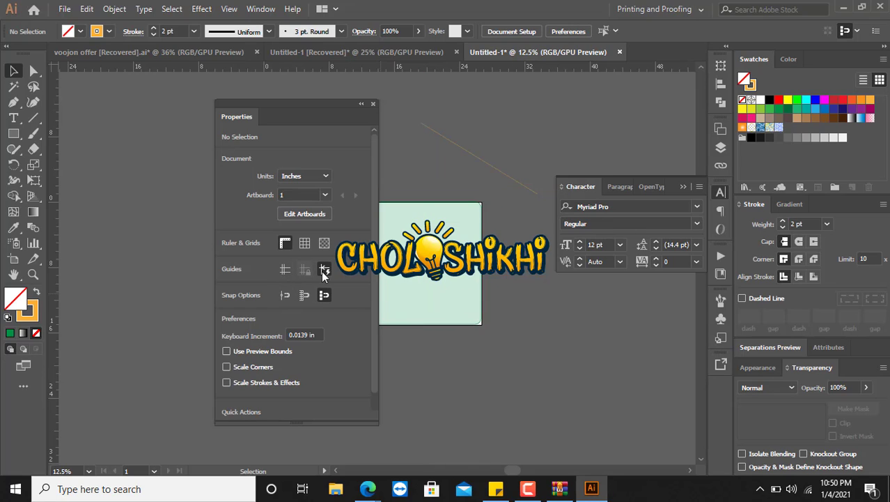
left_click(285, 272)
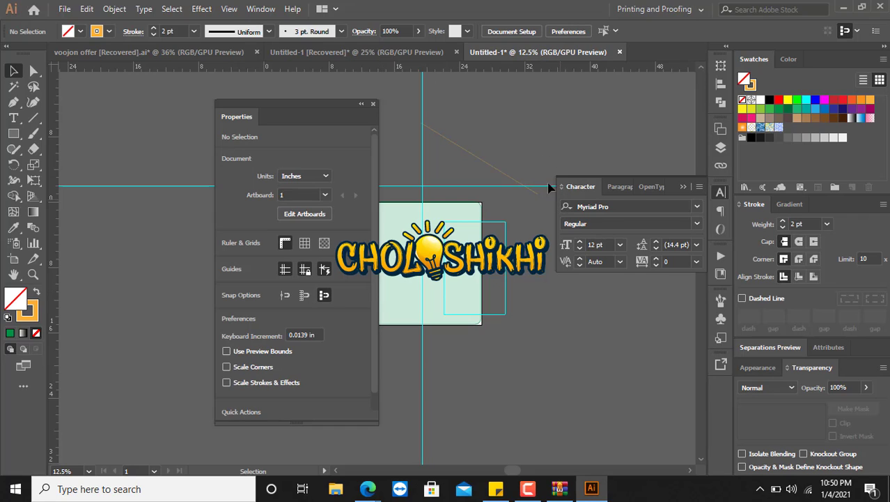
left_click(537, 190)
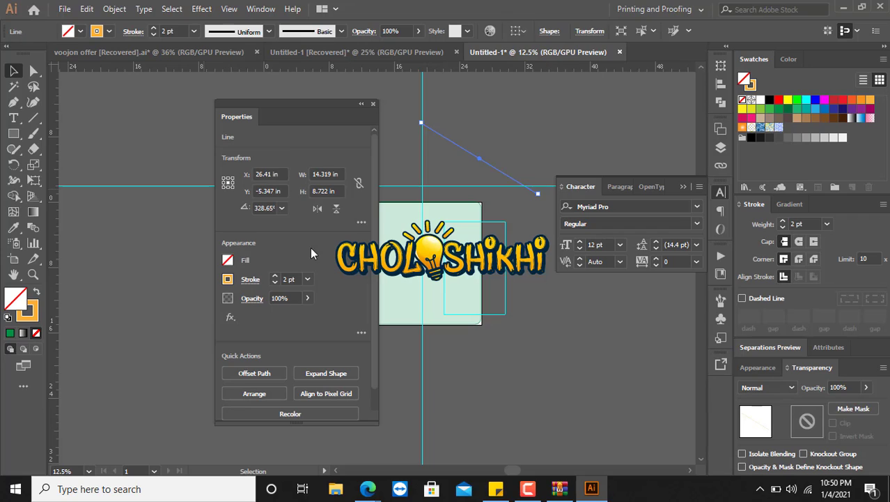
left_click(533, 161)
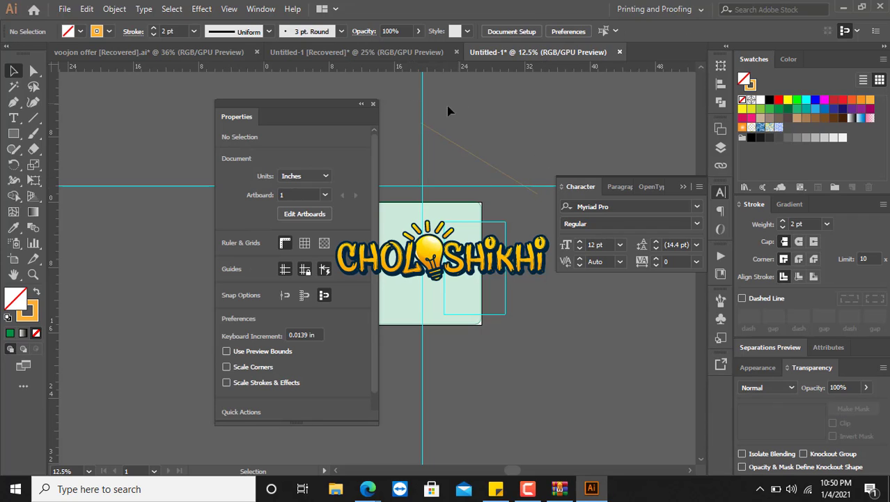
With the guides unlocked, move the vertical guide right to about X 24.06 in and lock the guides again
left_click(305, 269)
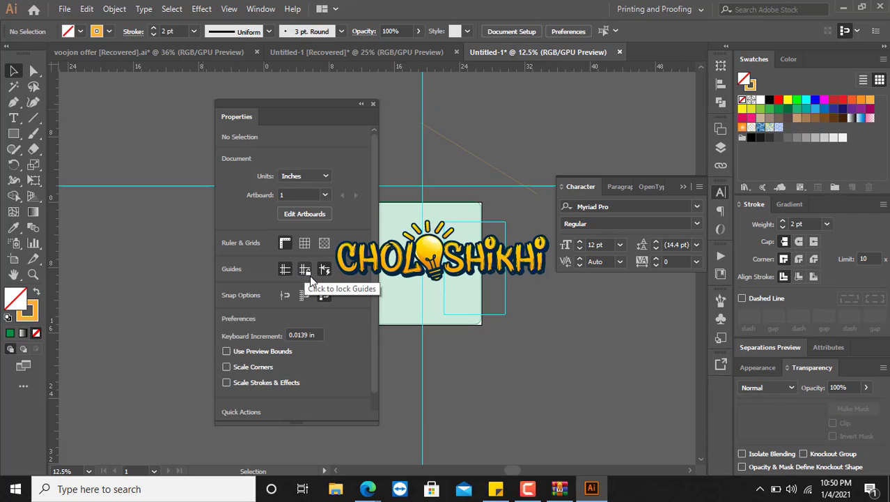
left_click(421, 115)
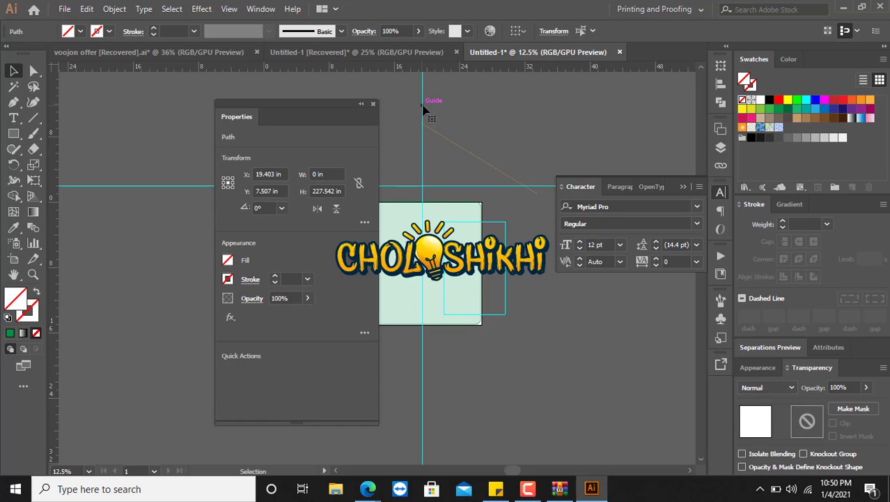
left_click_drag(422, 106, 458, 112)
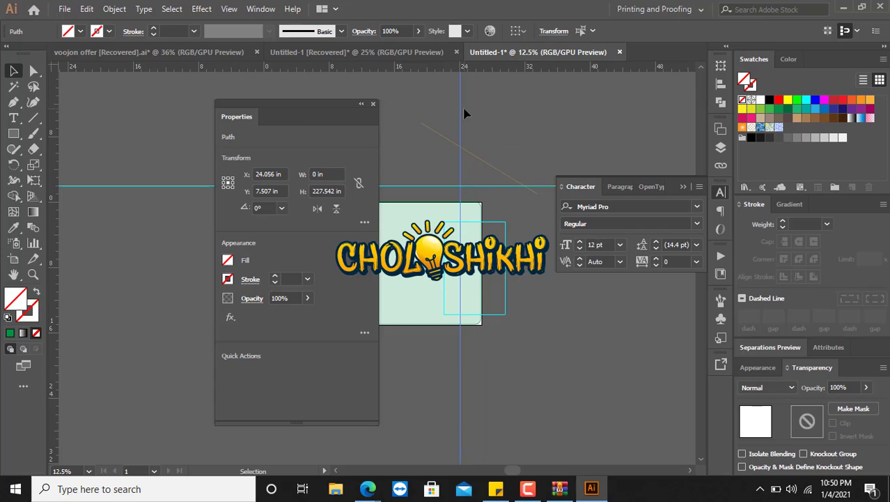
left_click(404, 100)
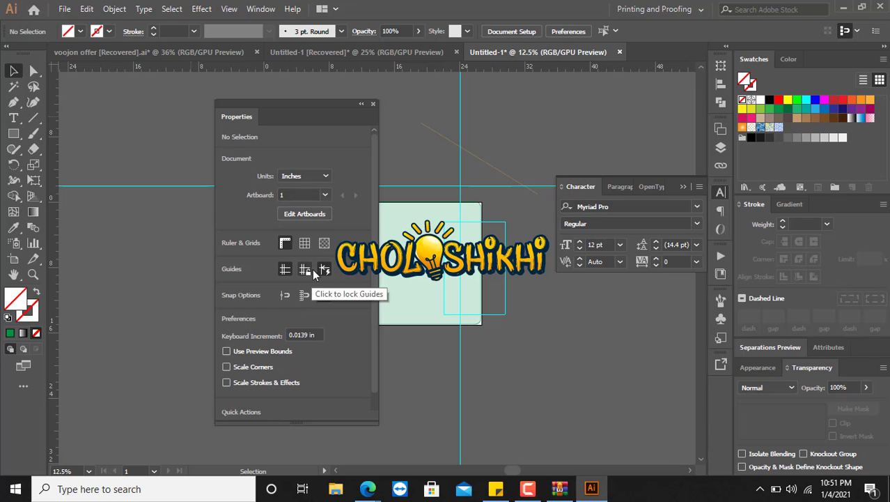
left_click(306, 271)
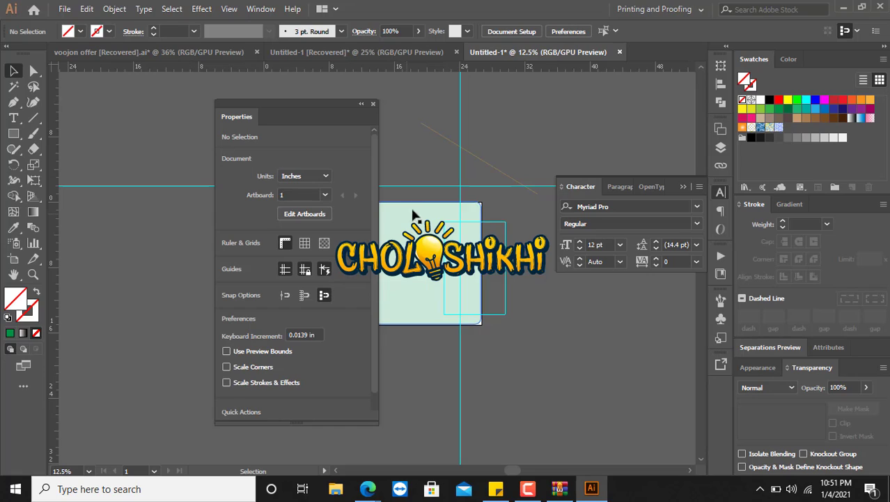
Draw a rectangle about 8.96 by 7.53 in right of the artwork and a square about 4.49 in above it
left_click(15, 137)
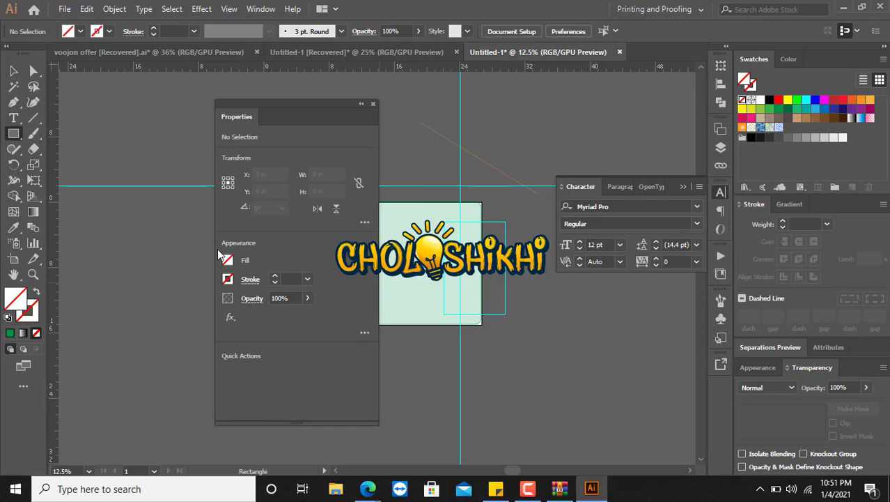
left_click_drag(525, 289, 599, 349)
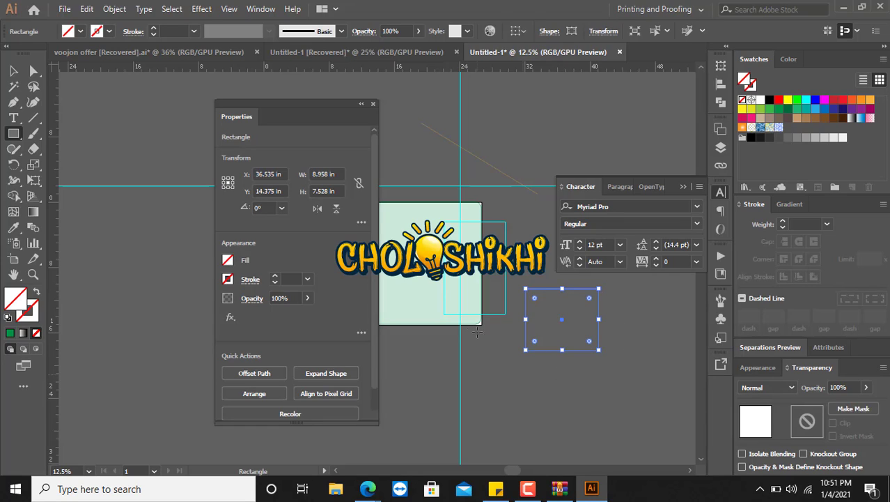
left_click_drag(507, 213, 546, 250)
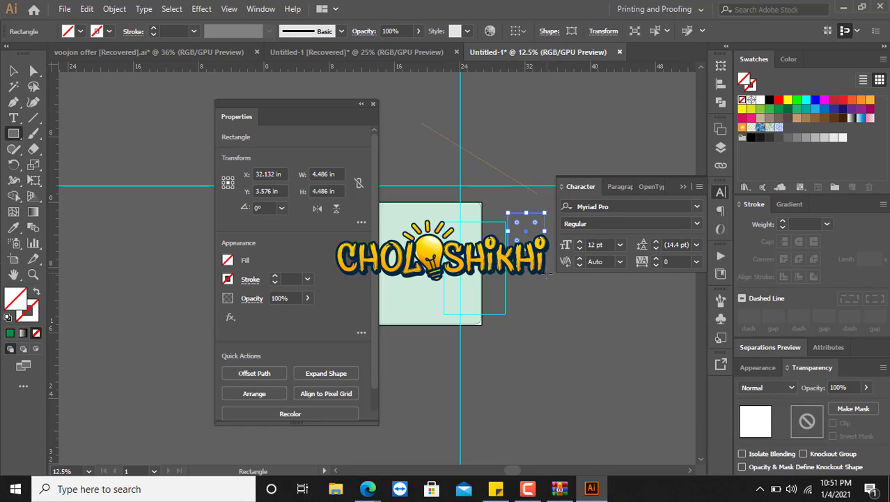
Fill the small square with dark green and the larger rectangle with light blue
left_click(788, 109)
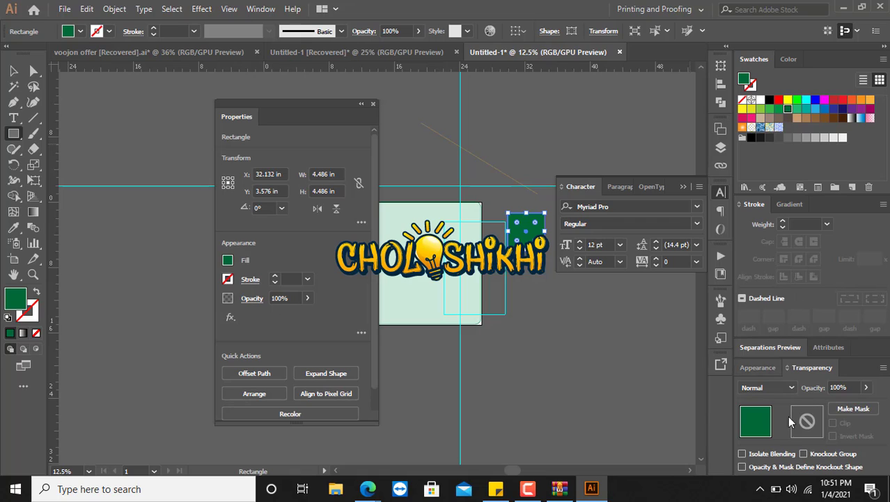
key("v")
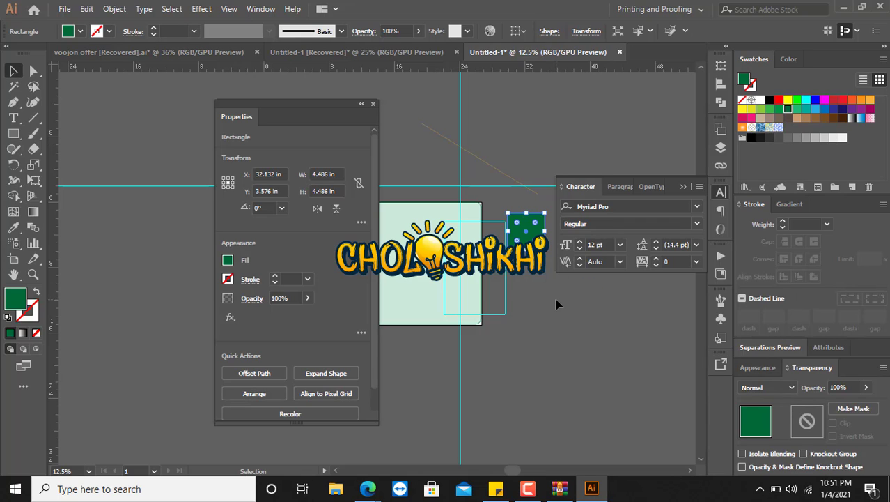
left_click_drag(549, 305, 568, 349)
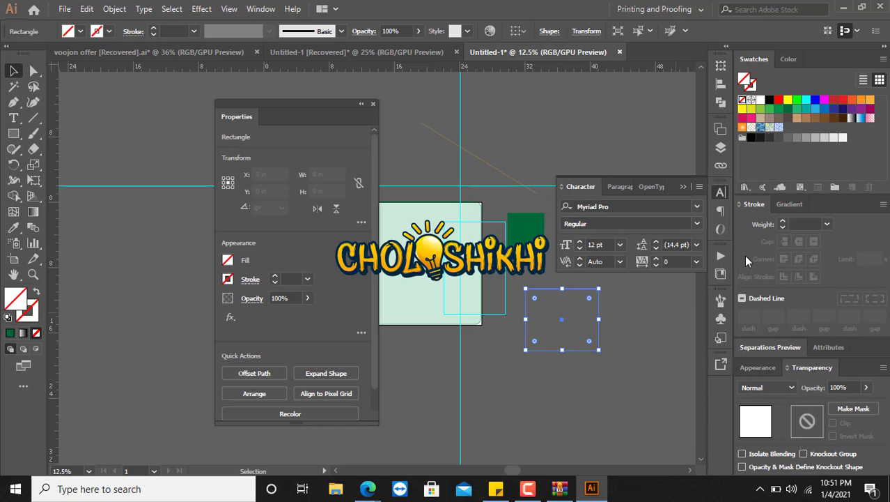
left_click(815, 108)
Move the blue rectangle just below the green square, aligning their left edges with the smart guides
left_click_drag(491, 192, 630, 405)
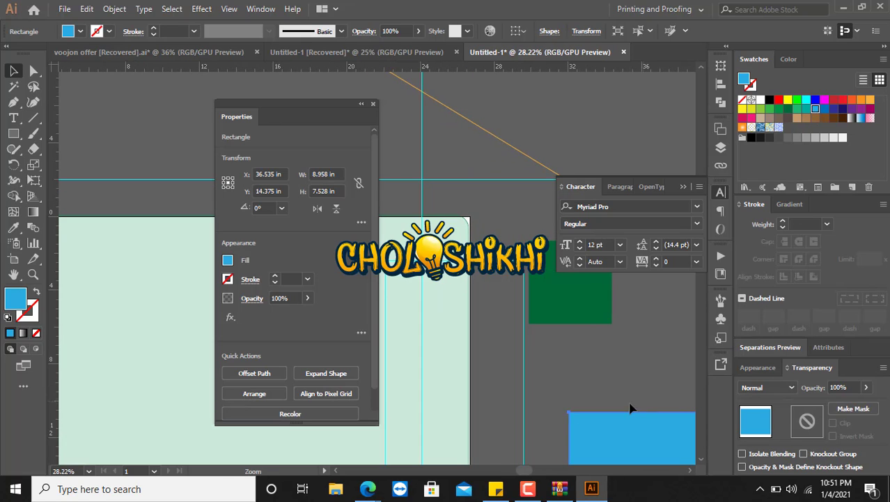
left_click_drag(587, 341, 484, 209)
left_click_drag(493, 298, 455, 232)
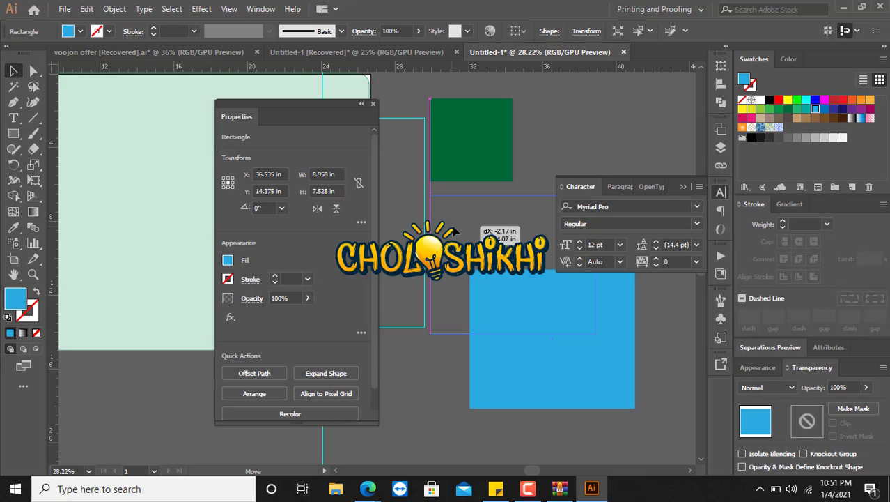
left_click_drag(455, 231, 455, 230)
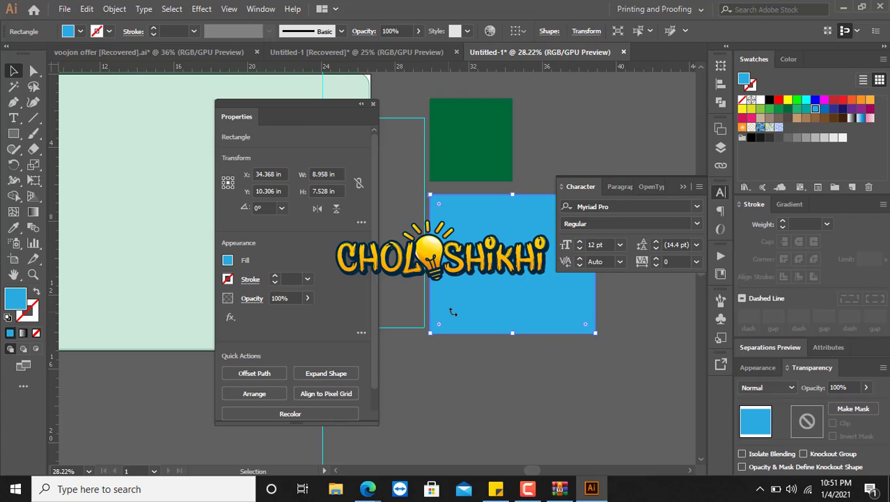
Move the blue rectangle against the green square's right edge, its top level with the square's centre, and deselect it
left_click_drag(464, 301, 546, 247)
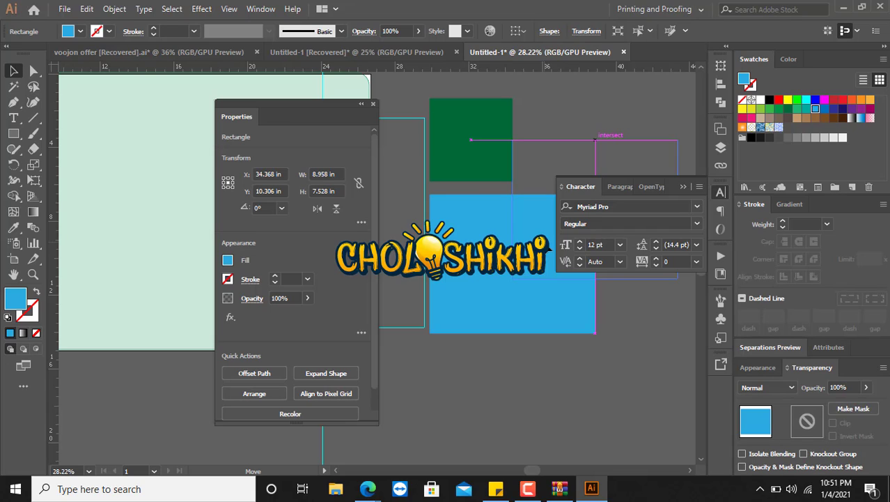
left_click_drag(548, 256, 550, 259)
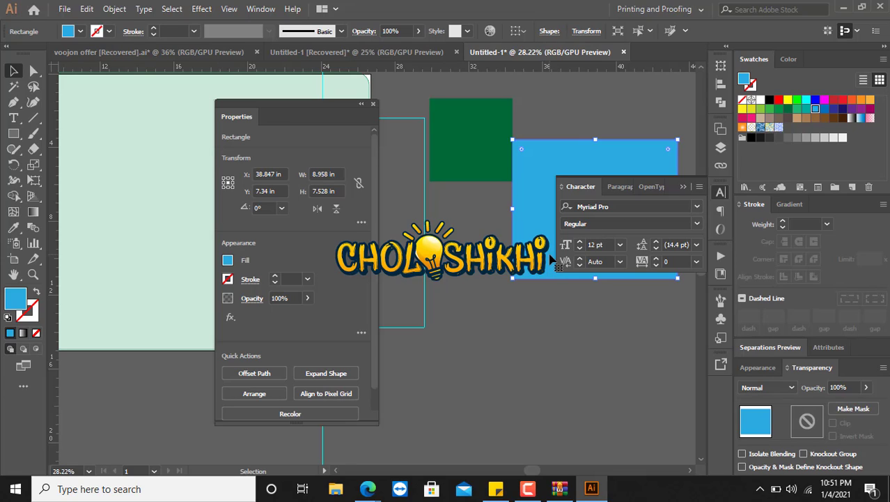
left_click(441, 199)
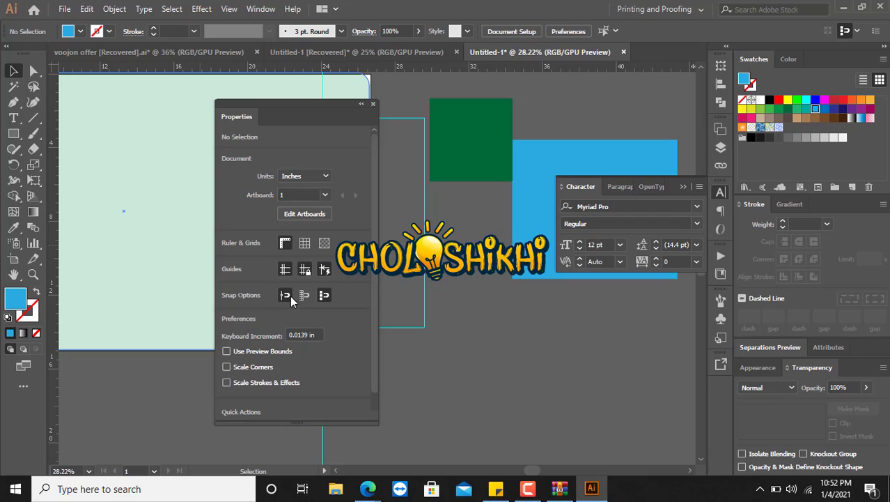
Open the Keyboard Increment value for editing
left_click(290, 296)
left_click(314, 335)
left_click_drag(315, 335, 251, 335)
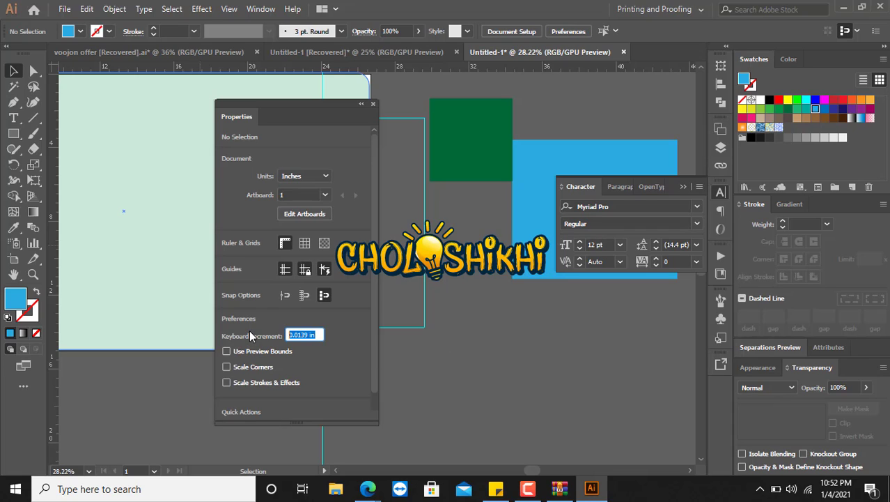
Nudge the green square upward in keyboard increments to about Y 3.27 in and deselect it
left_click(451, 146)
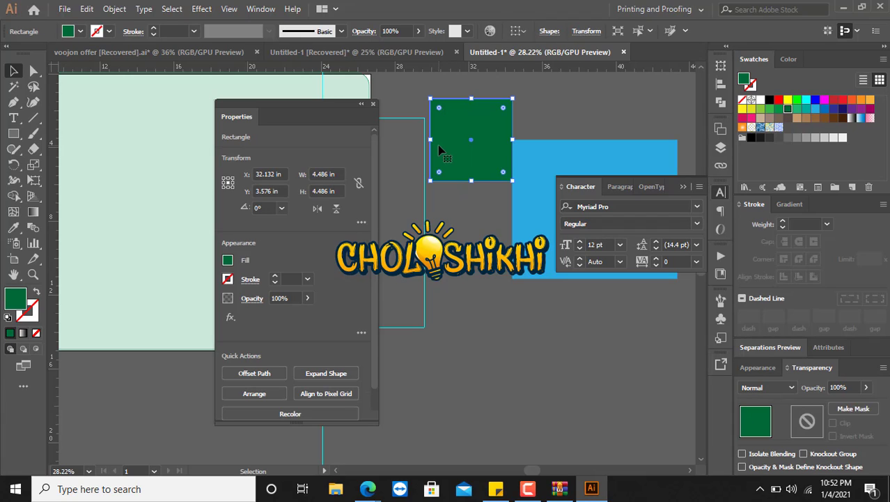
key("Down")
key("Up")
key("Up")
key("Up")
key("Up")
key("Up")
key("Up")
key("Up")
key("Up")
key("Up")
key("Up")
key("Up")
key("Up")
key("Up")
key("Up")
key("Up")
key("Up")
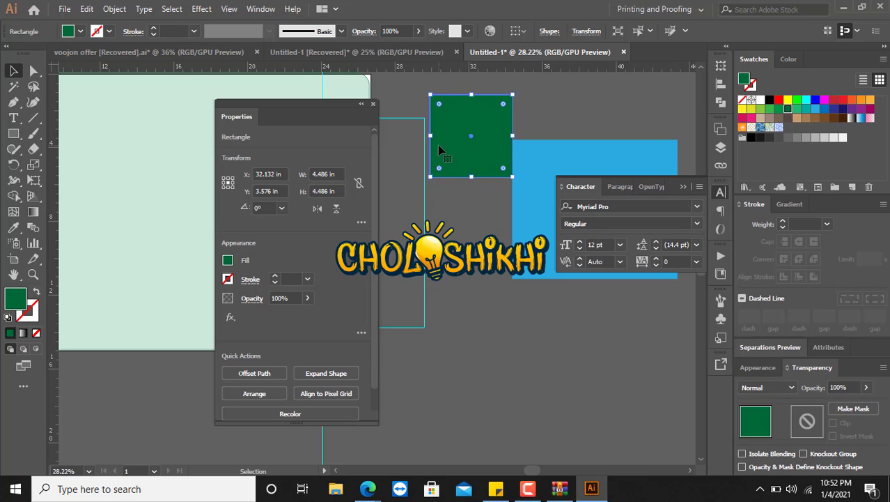
key("Up")
key("Up")
key("Up")
key("Up")
key("Up")
key("Up")
key("Up")
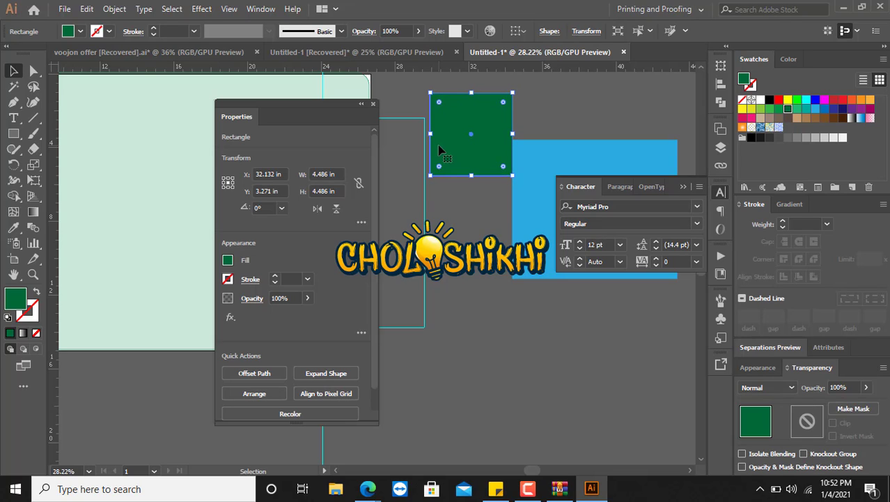
left_click(452, 311)
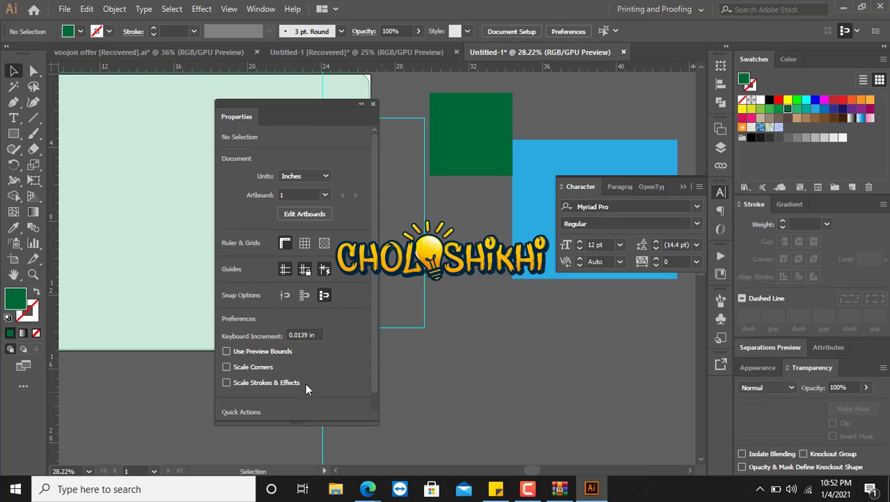
Set the Keyboard Increment preference to 0.01 in
left_click(312, 336)
key("ctrl+a")
type("0.")
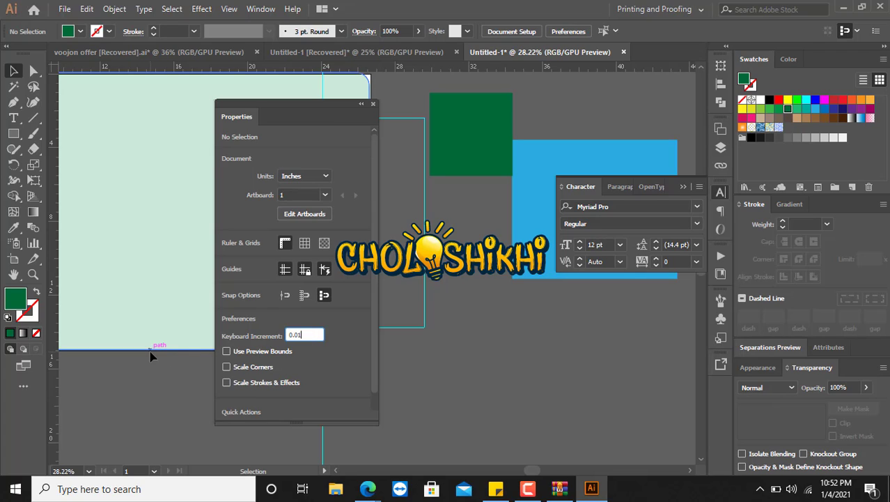
type("01")
key("Return")
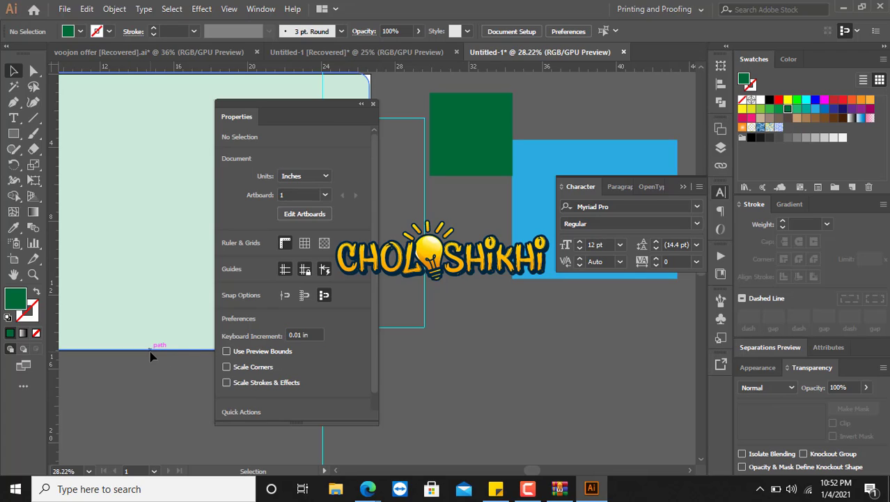
Nudge the green square downward in 0.01 in increments to about Y 3.33 in and deselect it
left_click(488, 136)
key("Down")
key("Down")
key("Down")
key("Down")
key("Down")
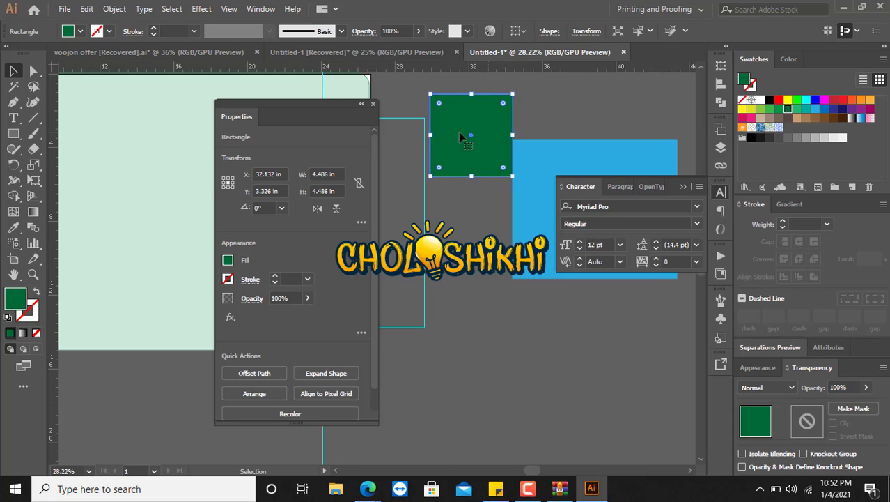
key("ctrl+shift+a")
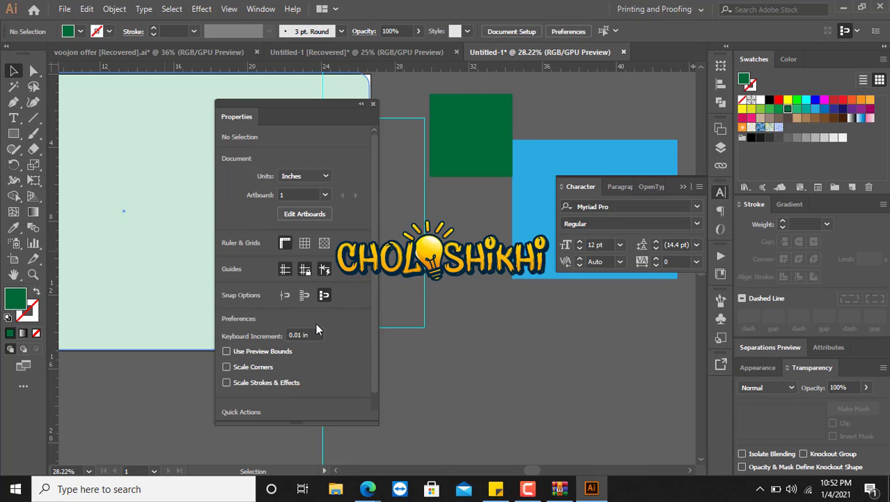
Set the Keyboard Increment preference to 0.1 in
left_click(310, 335)
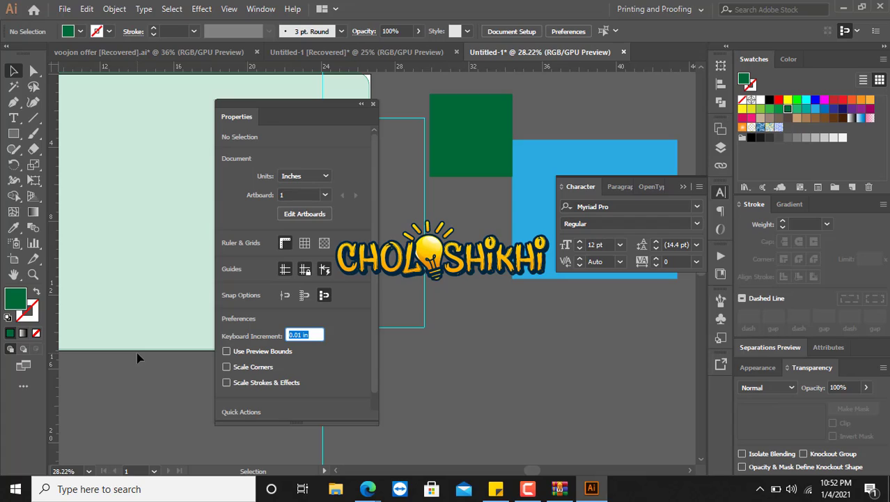
type("1")
key("BackSpace")
type("0.1")
key("Return")
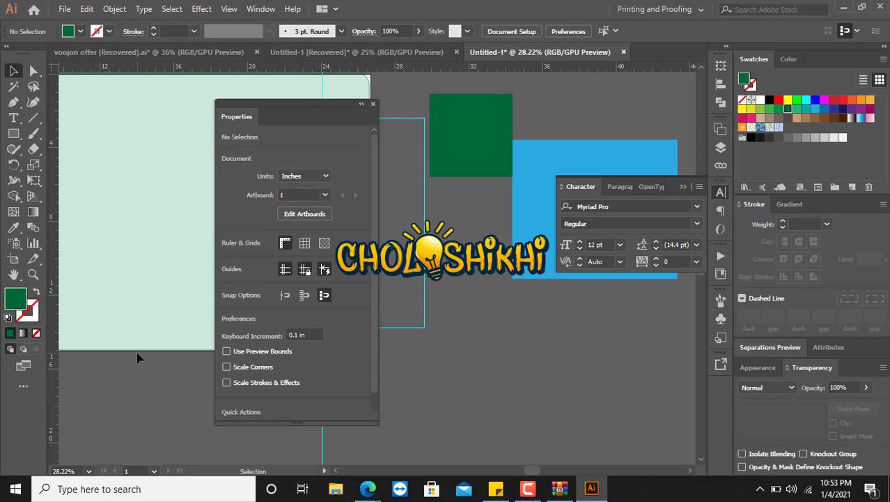
Nudge the green square downward in 0.1 in increments to about Y 4.44 in and deselect it
left_click(511, 159)
key("Down")
key("Down")
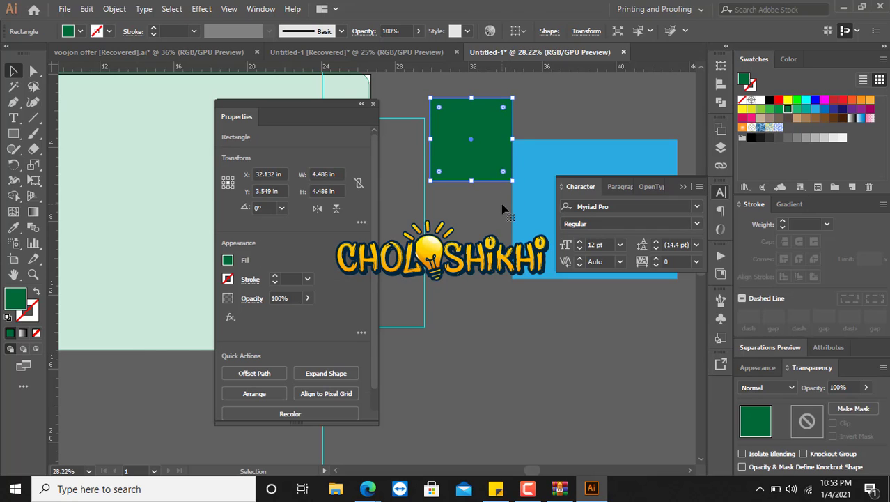
key("Down")
key("Down")
key("Down")
key("Down")
key("Down")
key("Down")
key("Down")
key("Down")
key("Down")
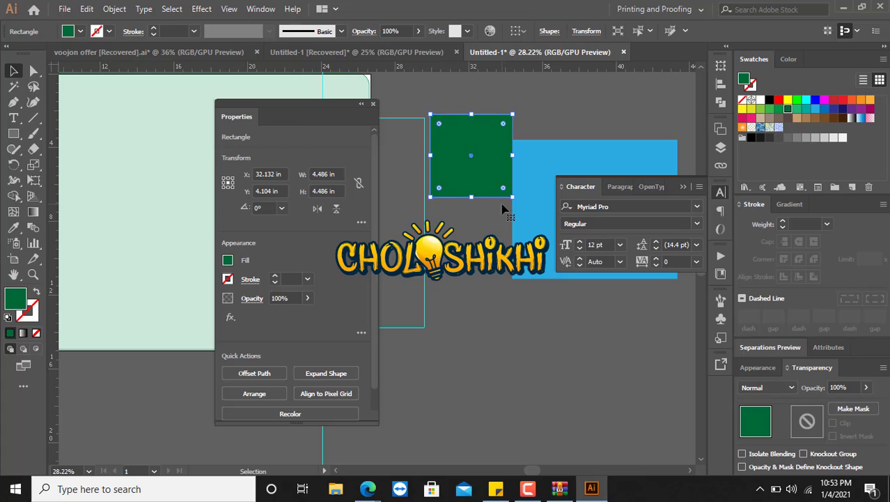
left_click(465, 299)
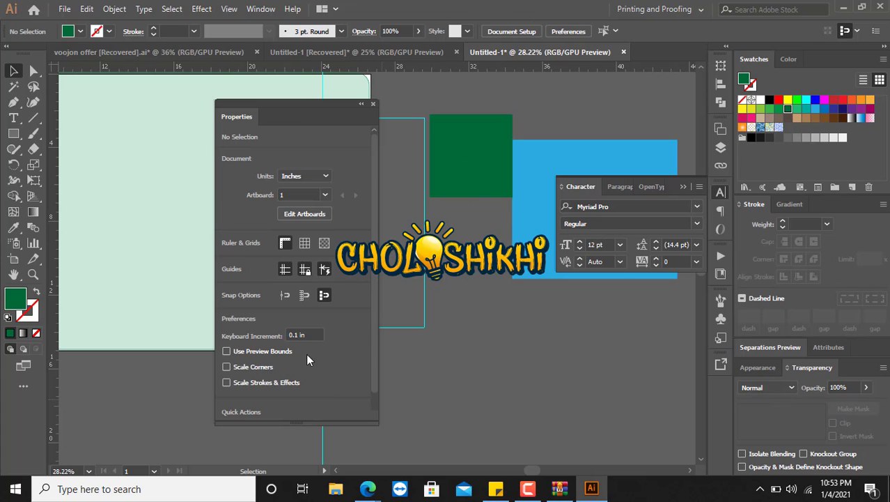
left_click(308, 335)
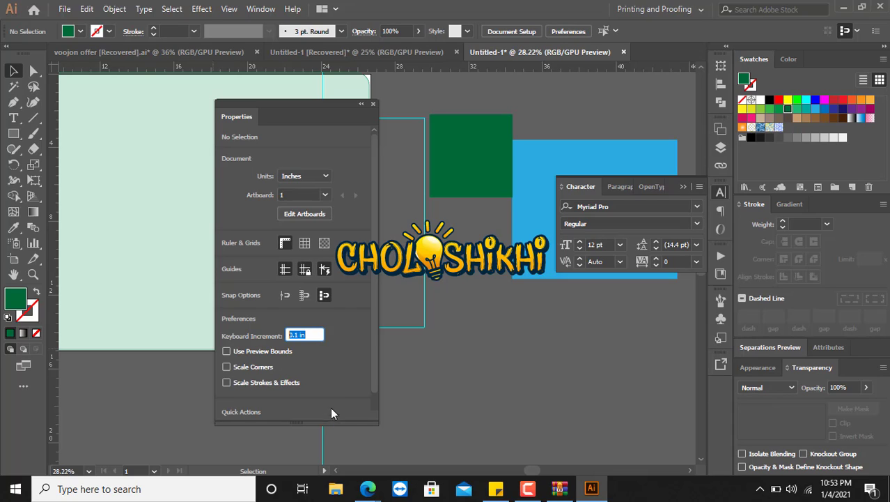
scroll(277, 374, "down", 1)
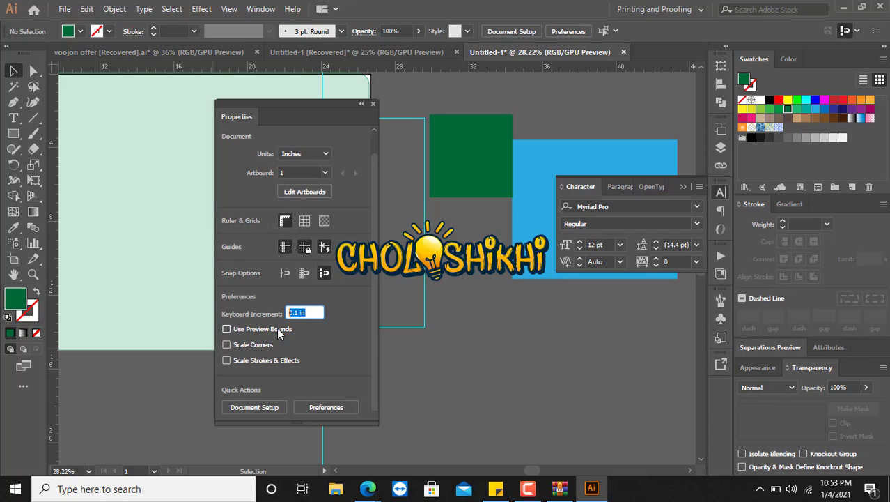
scroll(278, 271, "up", 1)
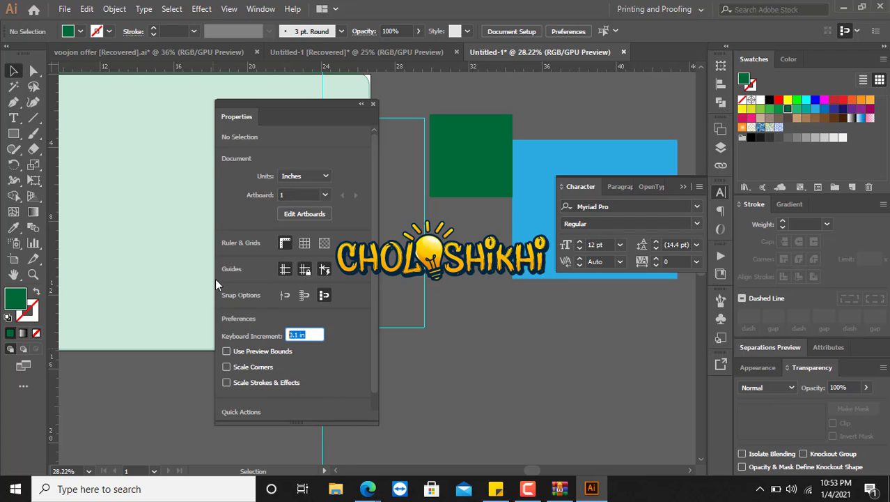
left_click(260, 9)
left_click(258, 99)
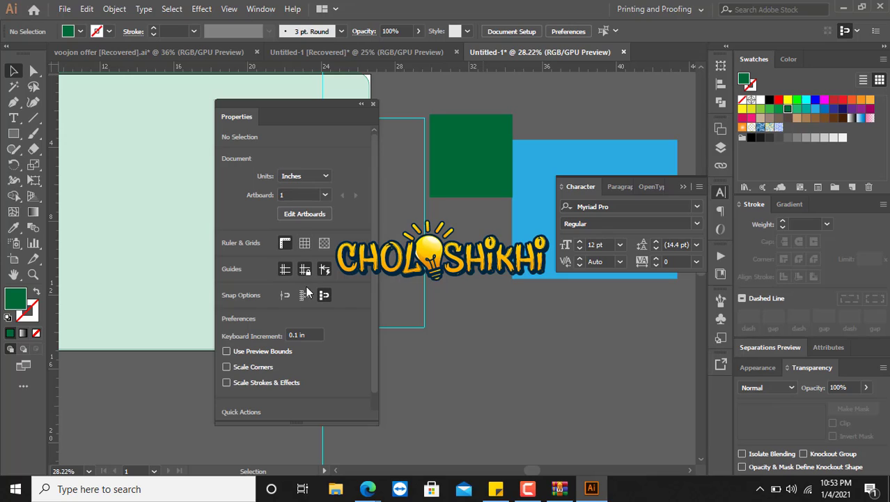
left_click(465, 156)
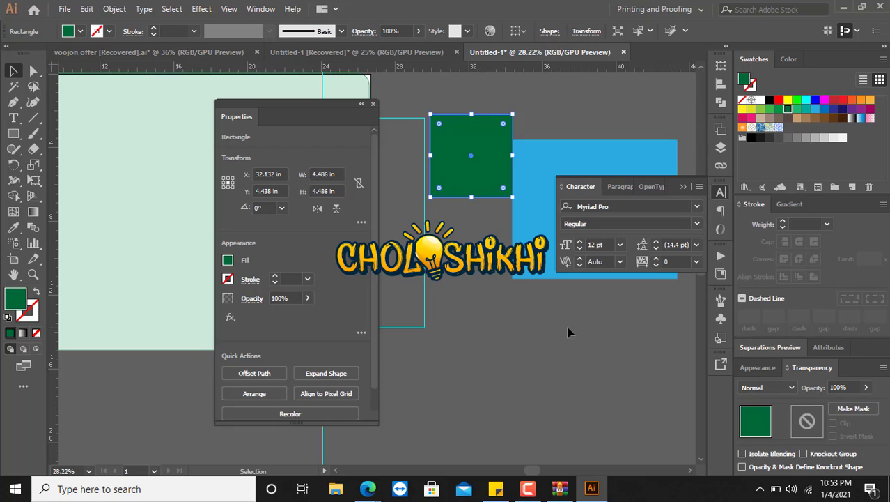
left_click(522, 381)
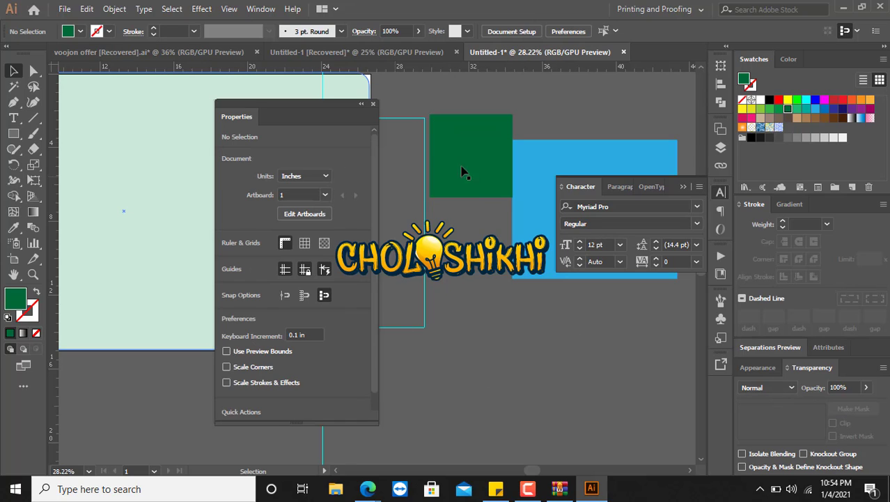
left_click(434, 186)
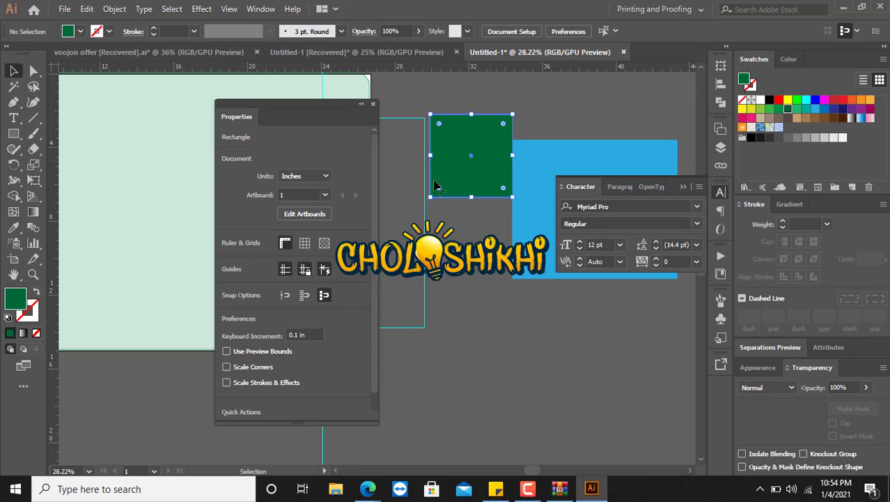
Close the Properties panel and display the Gradient and Separations Preview panels
left_click(373, 104)
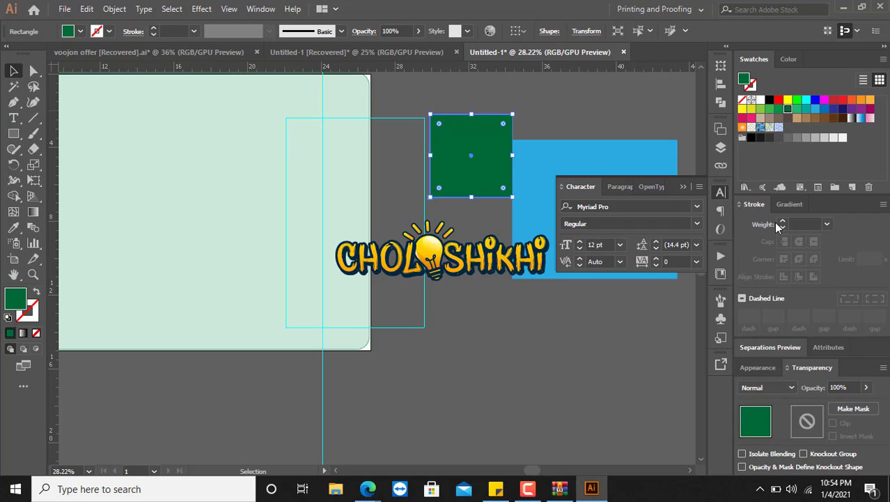
left_click(790, 204)
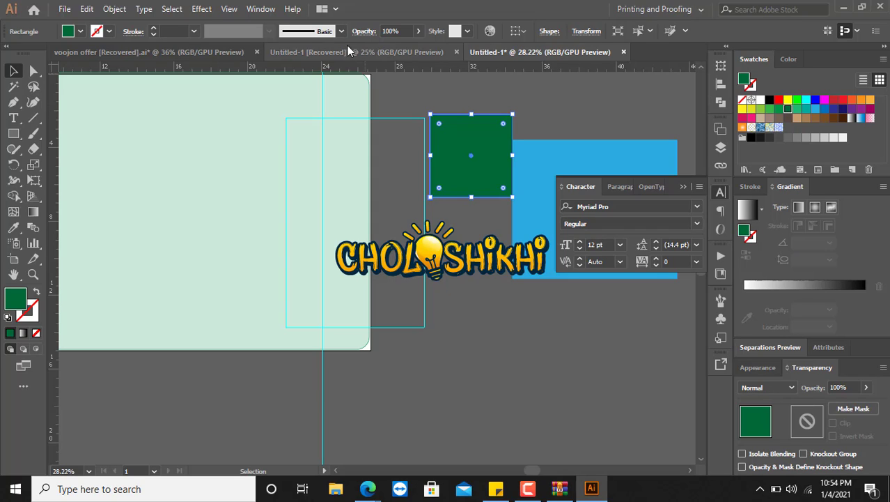
left_click(262, 9)
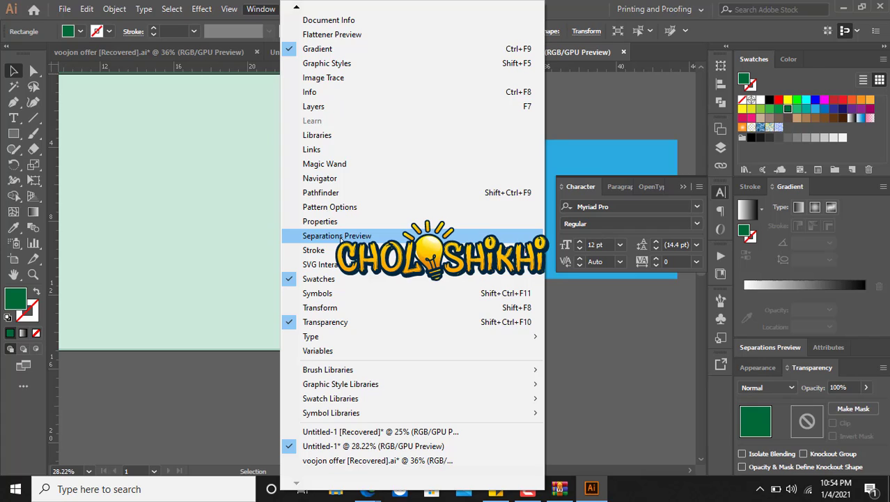
left_click(333, 238)
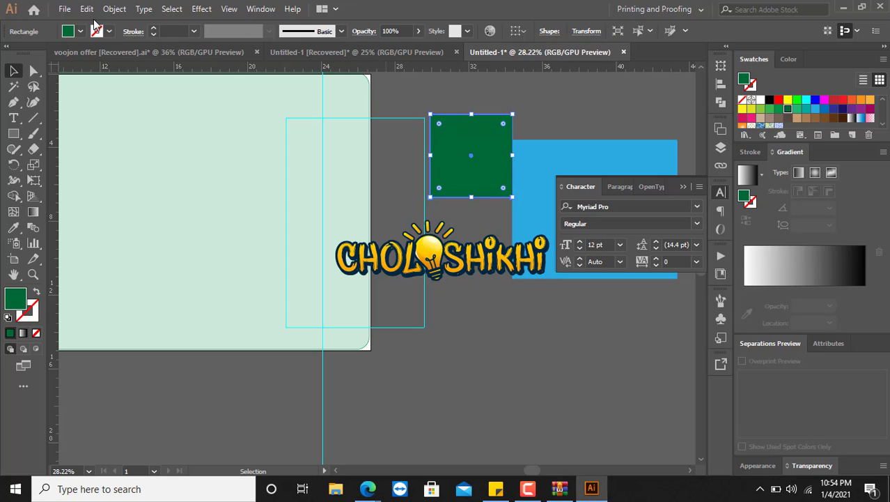
Create a new print document from the Letter preset, 612 x 792 pt in CMYK colour mode
left_click(63, 9)
left_click(94, 24)
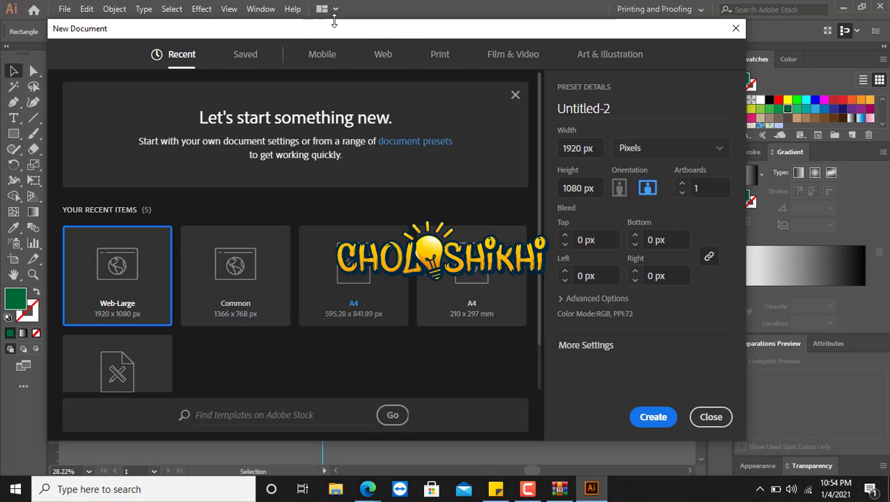
left_click(437, 57)
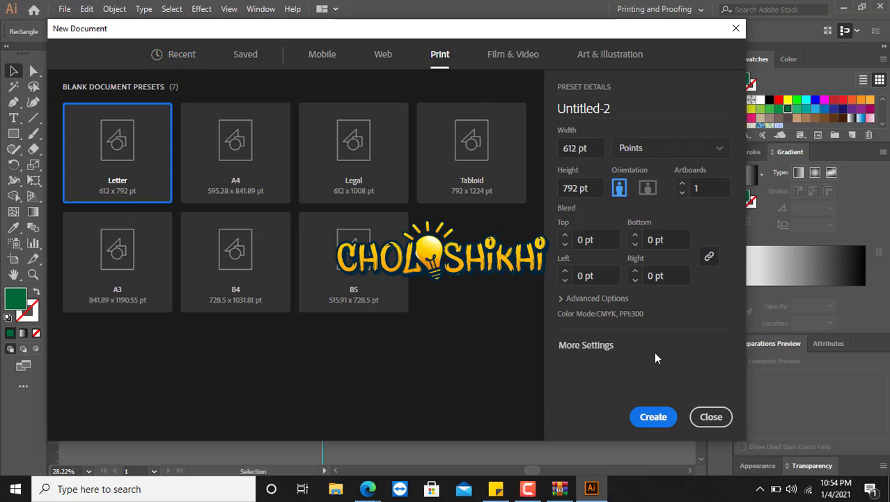
left_click(646, 417)
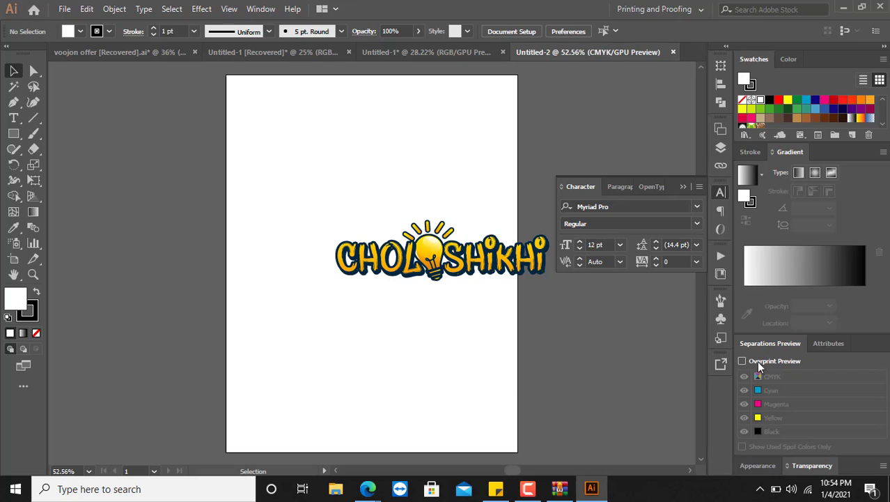
Draw a small square about 18 pt wide and a large upright rectangle overlapping it, filling the large one with red
left_click(13, 133)
left_click_drag(260, 117, 405, 196)
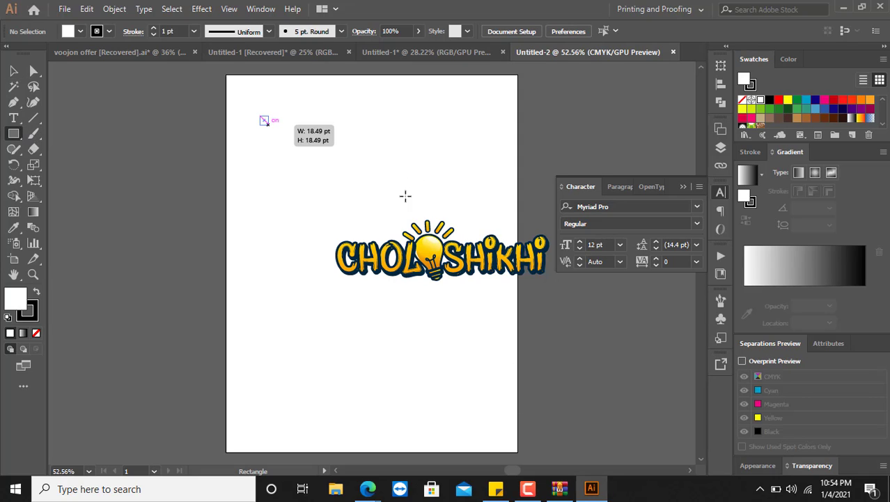
left_click_drag(398, 124, 252, 345)
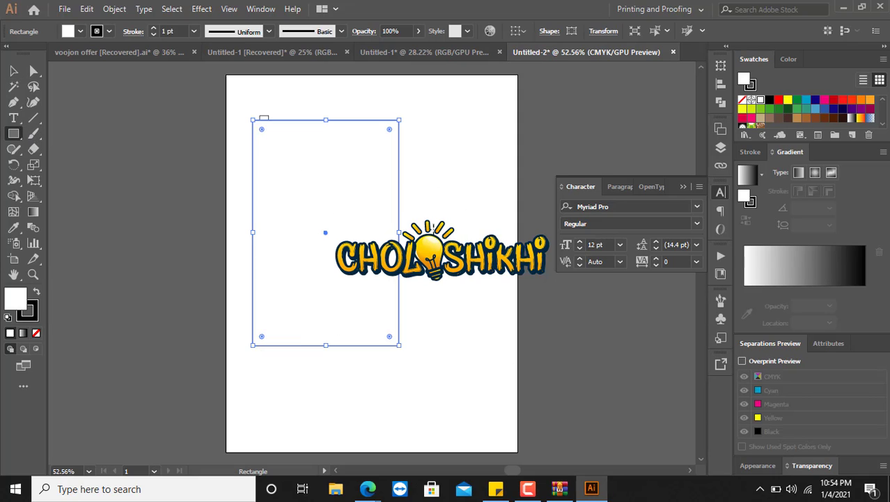
left_click(834, 100)
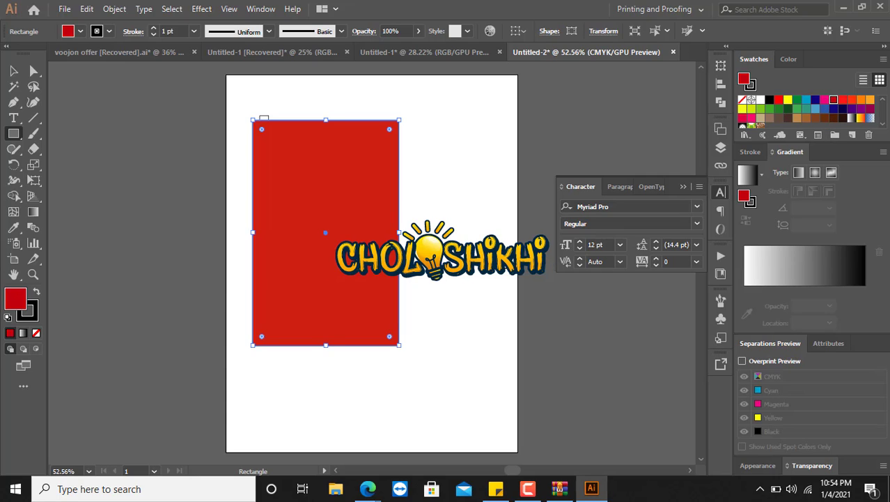
Draw a green rectangle across the page's right edge and a smaller pink one near its upper-right corner, leaving nothing selected
left_click_drag(478, 210, 580, 374)
left_click(779, 109)
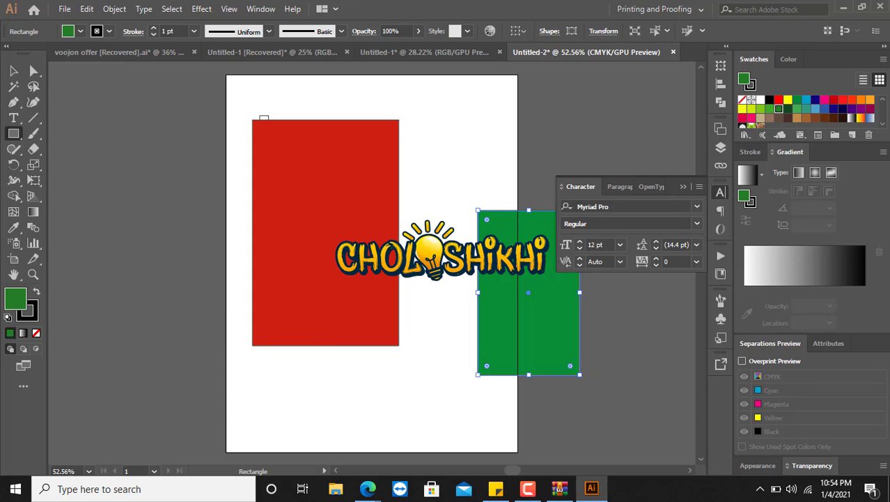
left_click_drag(492, 90, 416, 147)
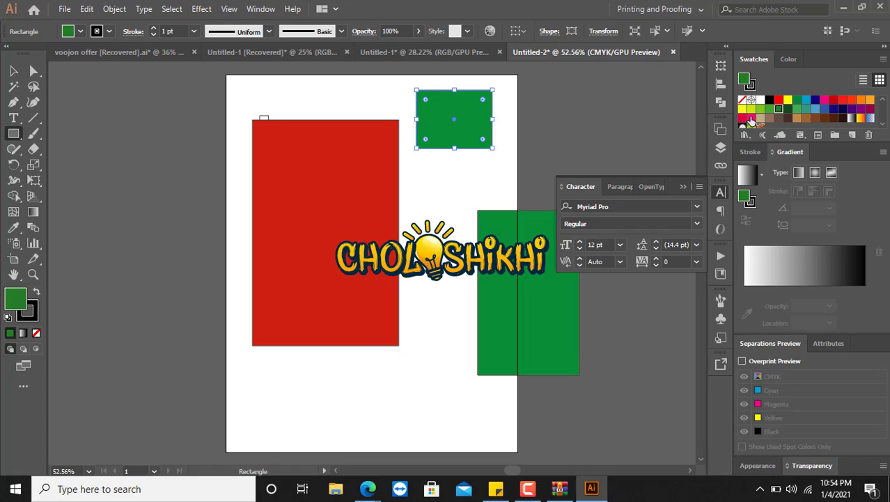
left_click(750, 119)
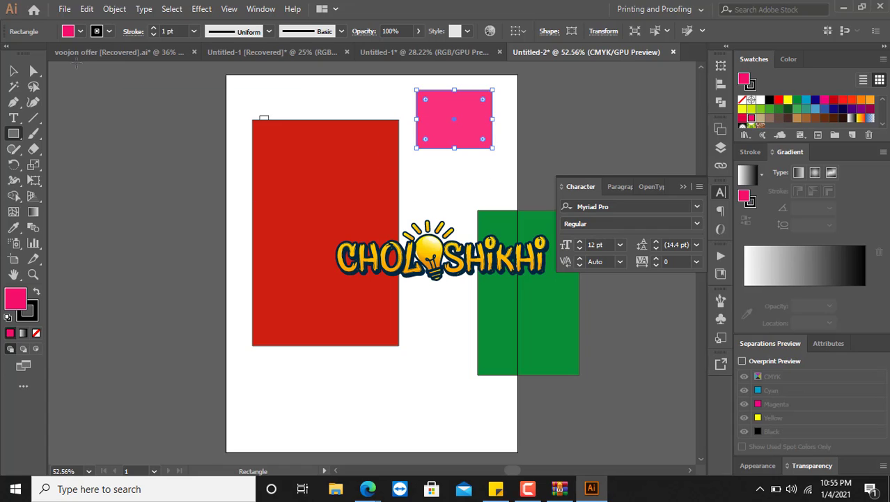
key("v")
left_click(153, 184)
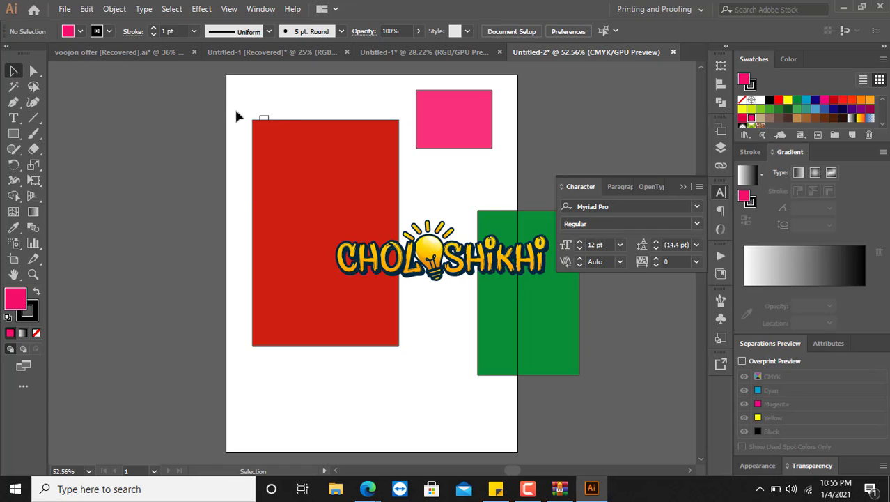
Move the red rectangle down and right, then enlarge the small white square into a rectangle above it and fill it dark brown
left_click_drag(318, 204, 341, 253)
left_click(265, 119)
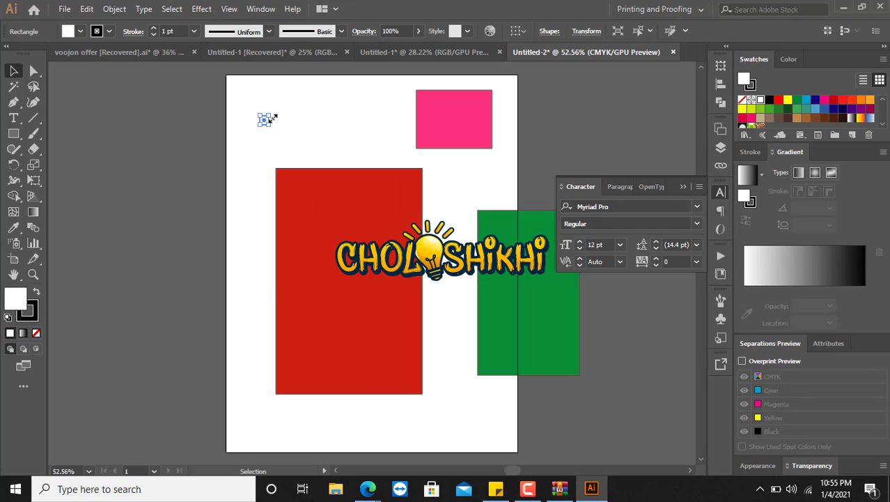
left_click_drag(273, 119, 239, 154)
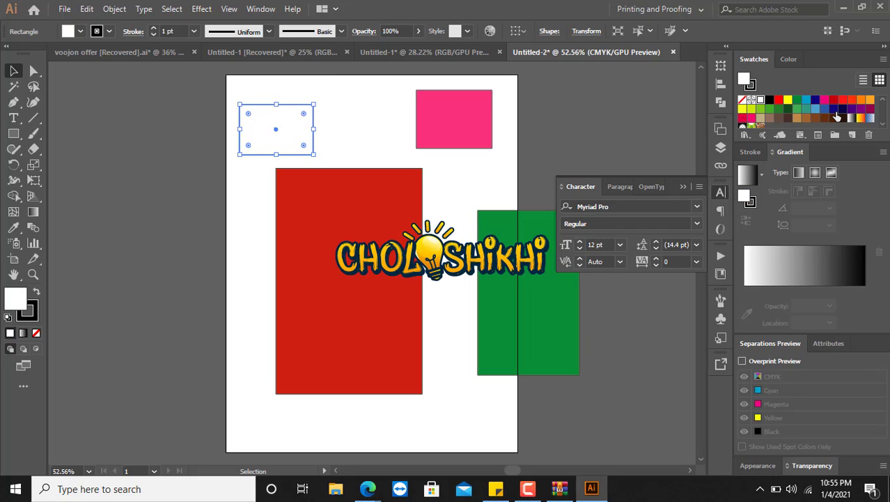
left_click(833, 117)
left_click(183, 139)
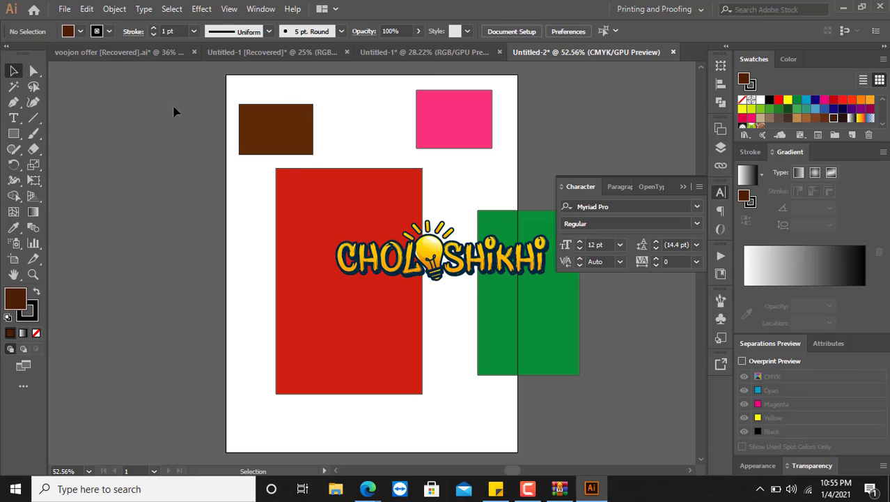
left_click_drag(174, 112, 571, 389)
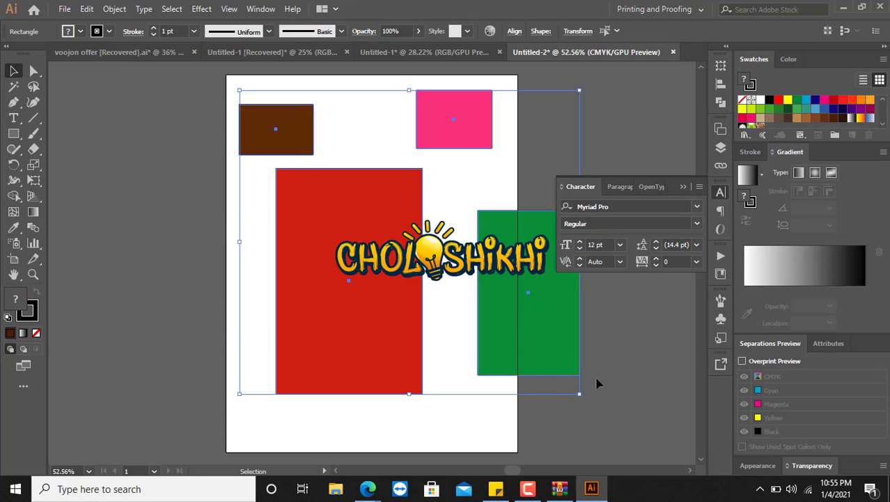
left_click(625, 371)
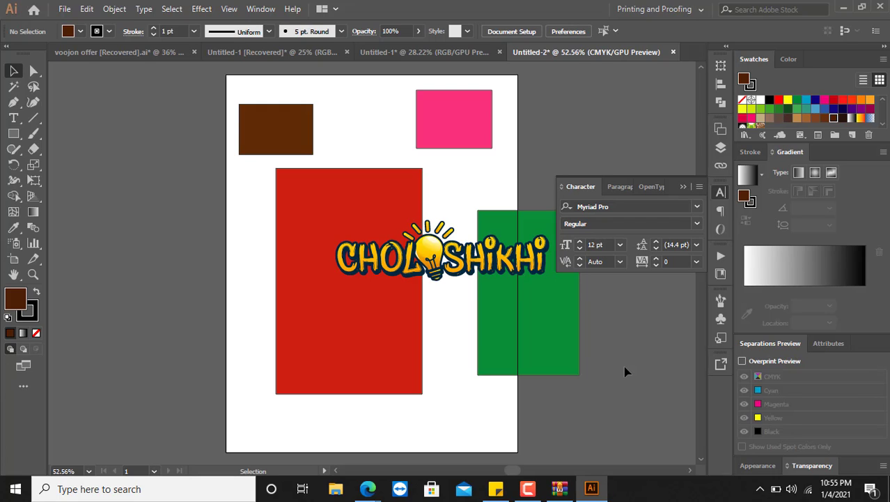
left_click(573, 310)
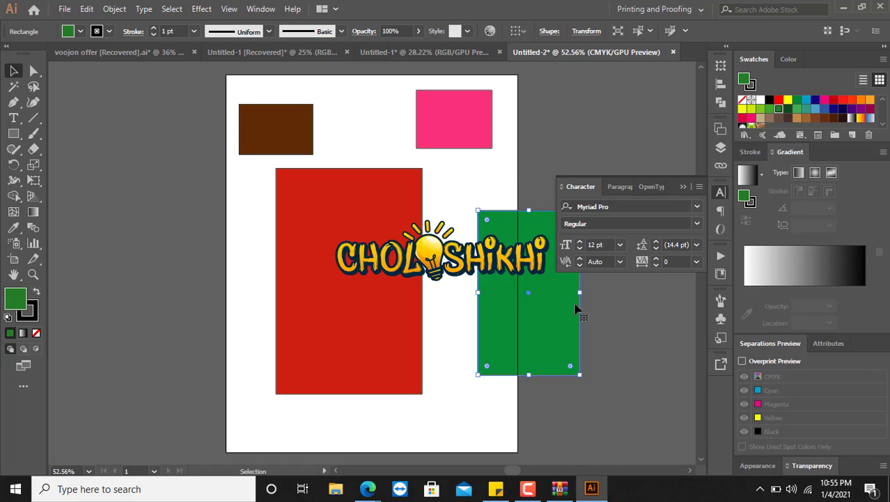
left_click(206, 176)
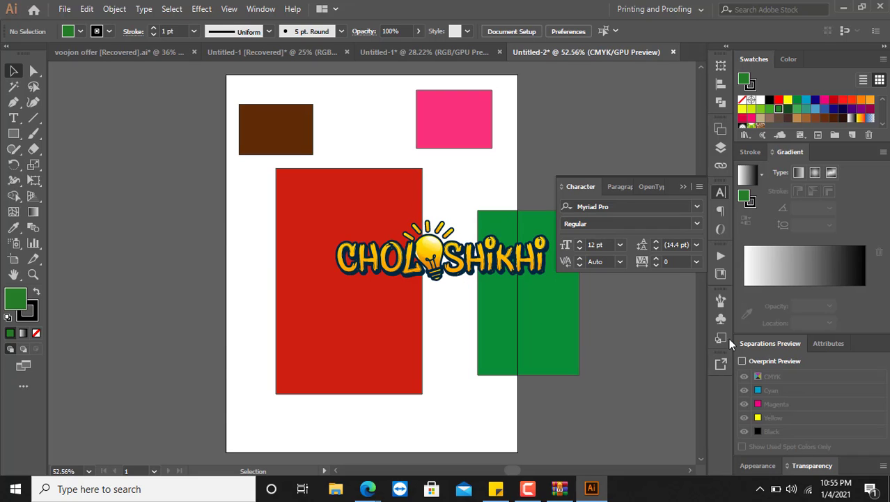
left_click(259, 9)
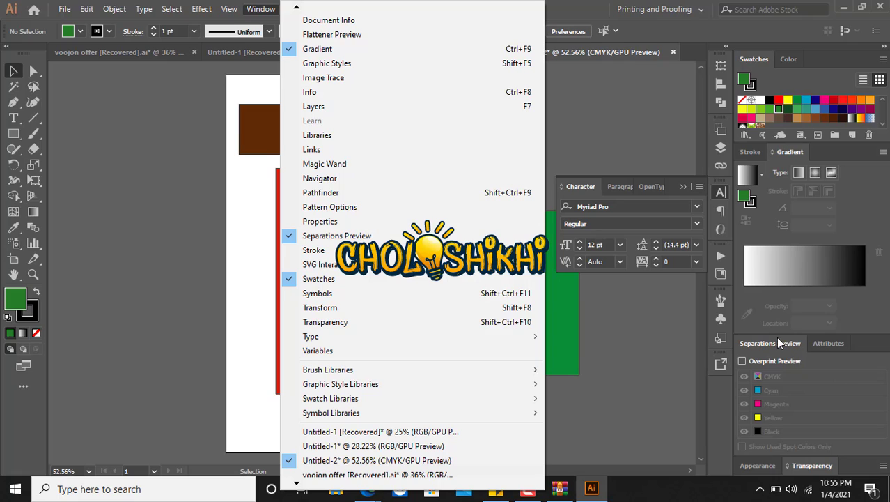
key("Escape")
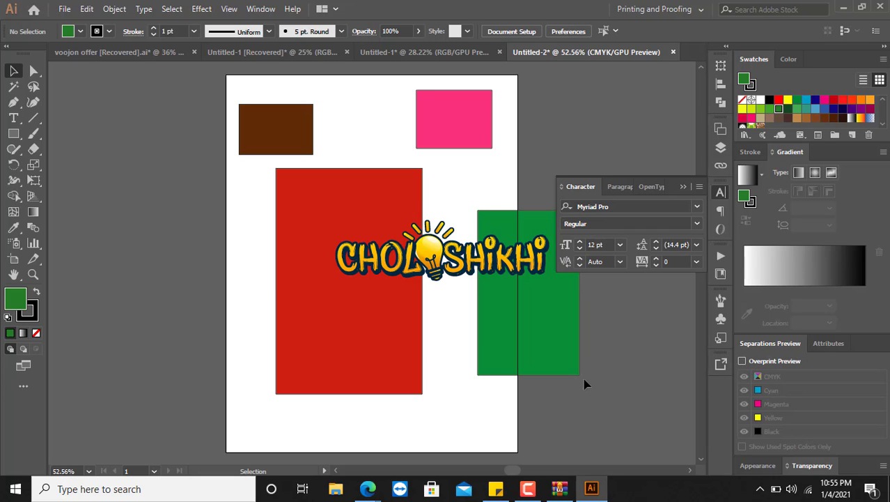
Turn on Overprint Preview for the document's separations and collapse the floating Character panel
left_click(743, 361)
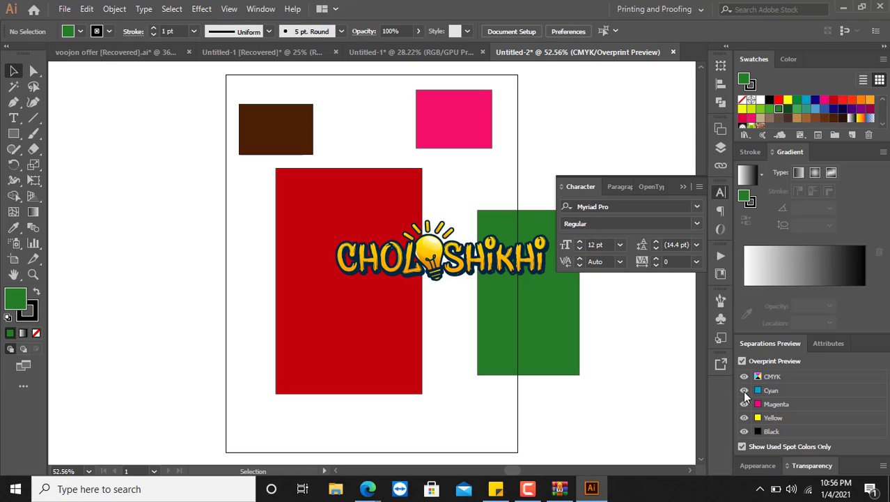
left_click(721, 192)
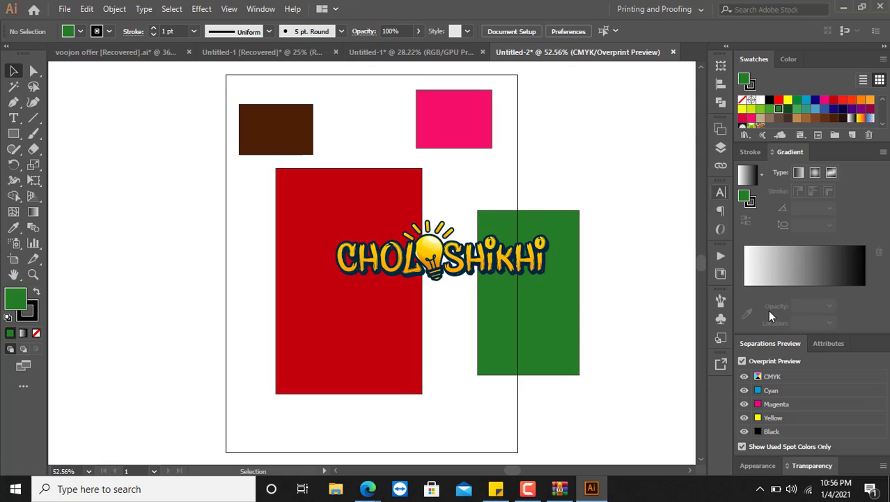
Toggle the Cyan separation off and on again to compare how the rectangles look without cyan ink
left_click(745, 390)
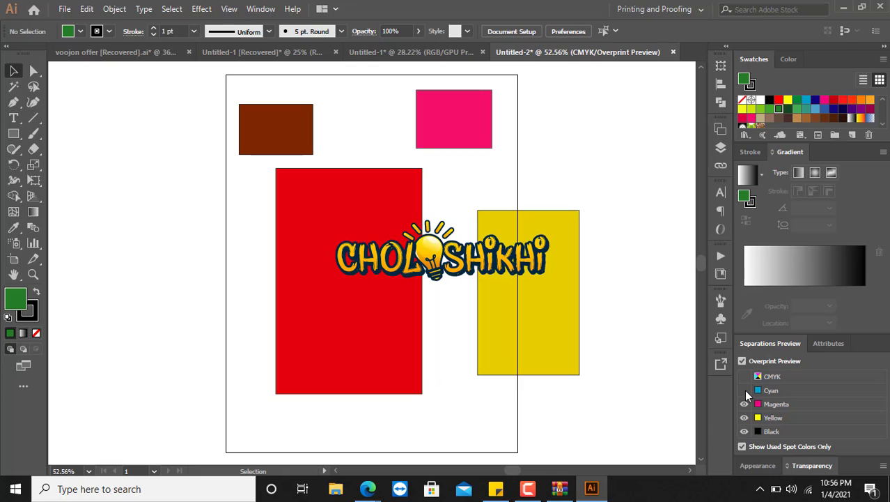
left_click(744, 390)
left_click(744, 391)
left_click(745, 390)
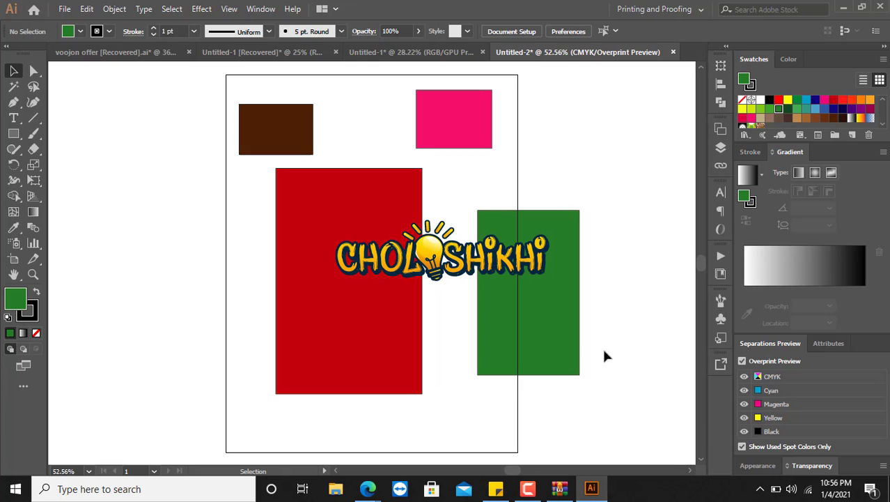
left_click(380, 224)
left_click(744, 390)
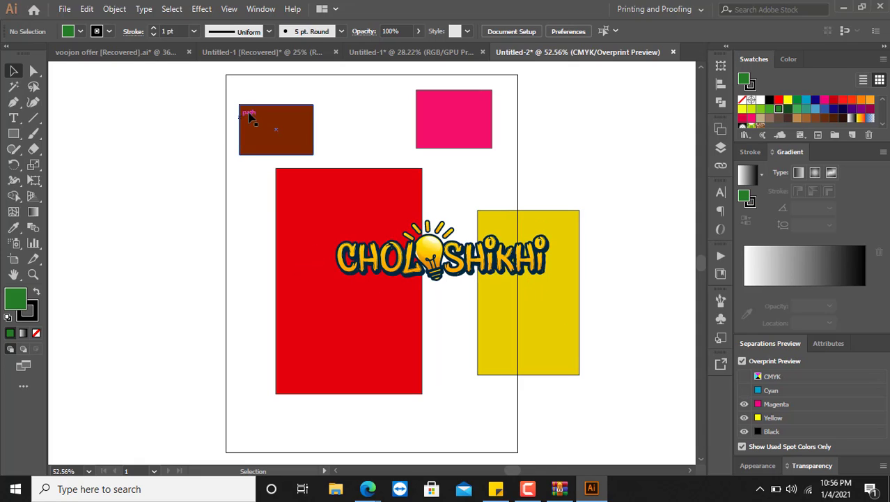
left_click(744, 392)
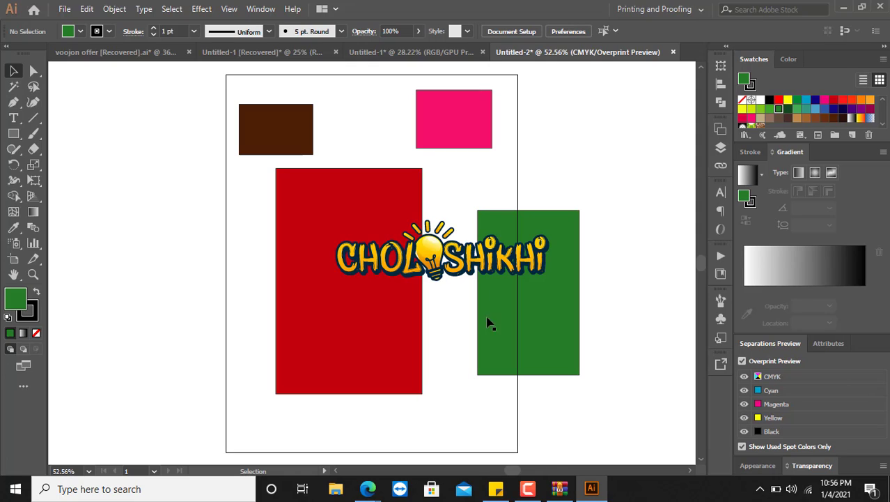
Hide and restore the Magenta separation twice to compare the rectangles without magenta ink
left_click(744, 404)
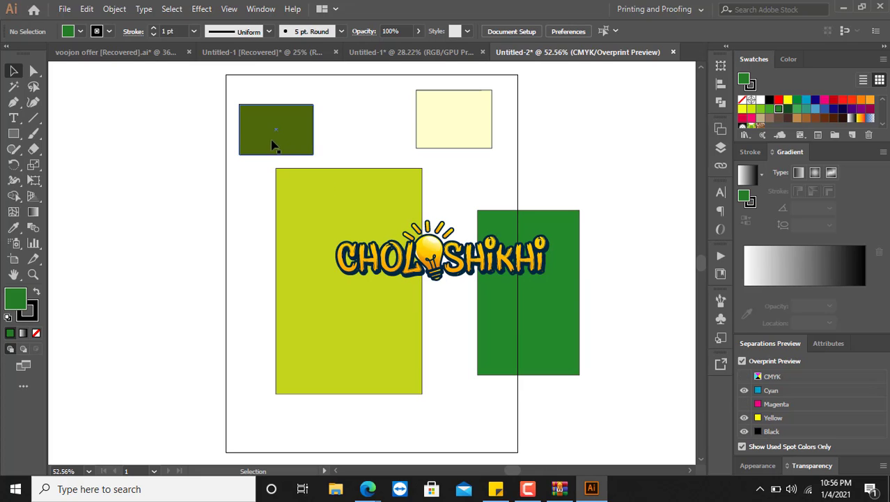
left_click(744, 405)
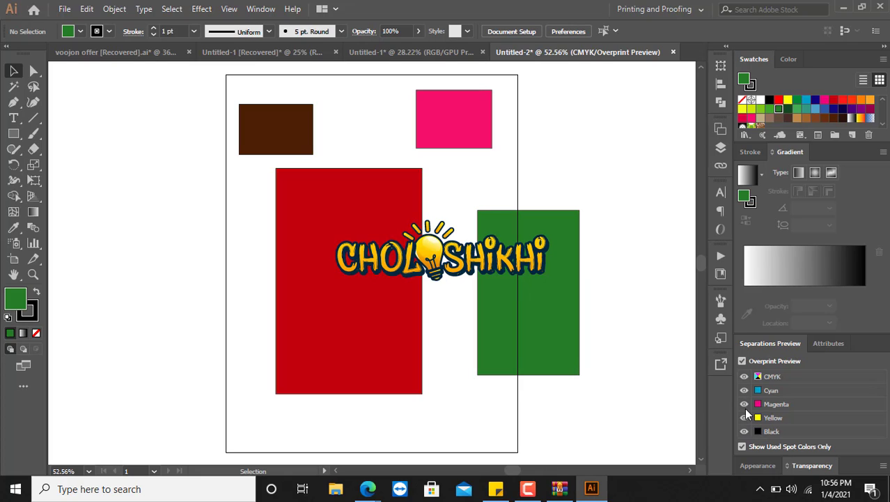
left_click(744, 405)
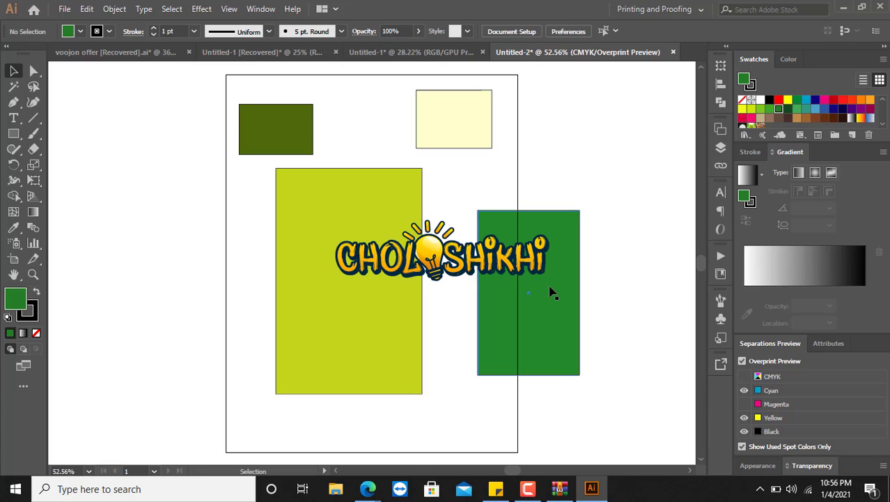
left_click(744, 406)
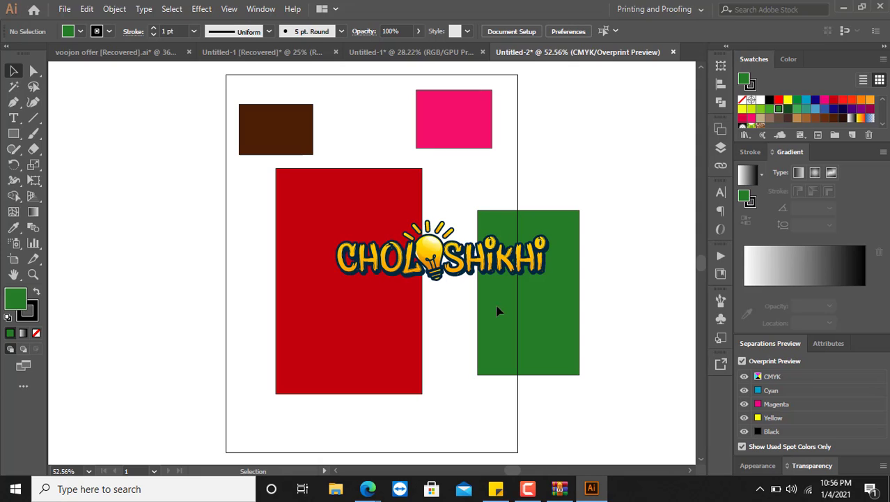
Hide and restore the Yellow separation twice to compare the rectangles without yellow ink
left_click(745, 418)
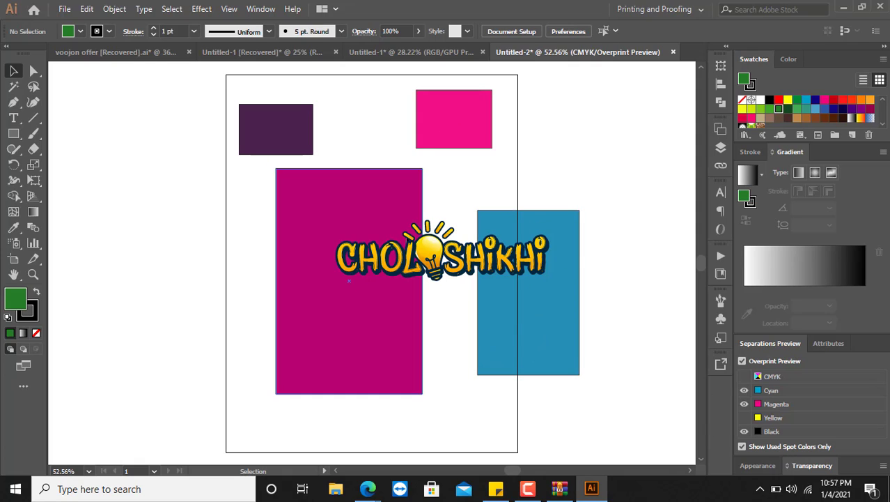
left_click(744, 417)
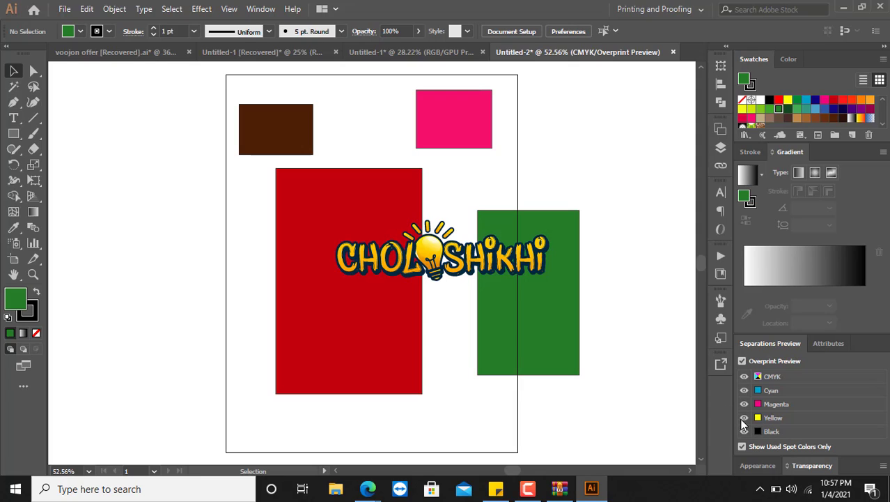
left_click(744, 418)
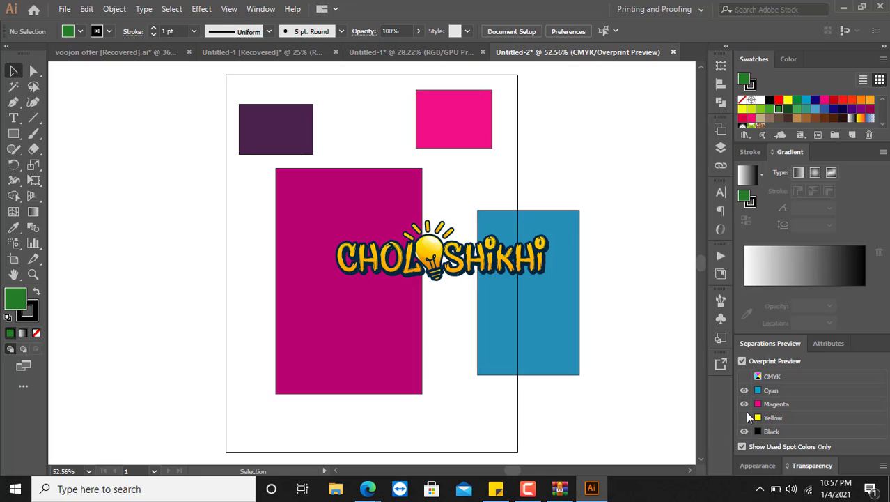
left_click(744, 418)
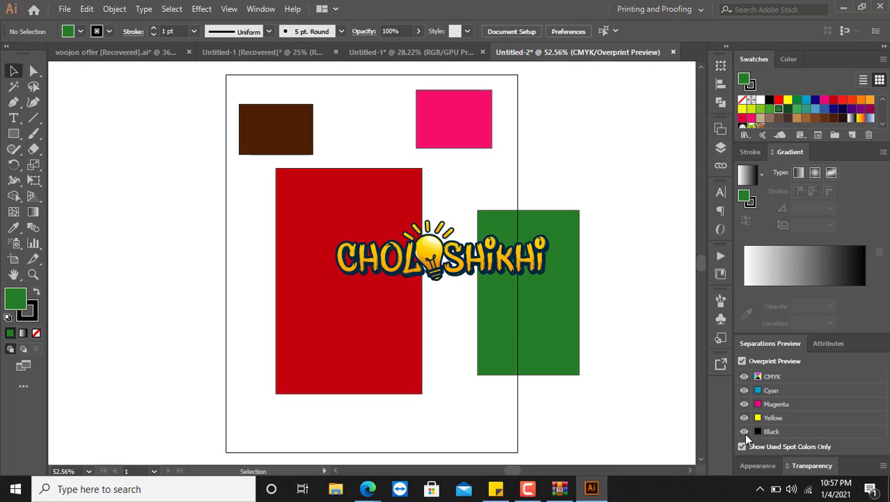
Toggle the Black separation off and on to compare the rectangles, then turn Overprint Preview off
left_click(744, 431)
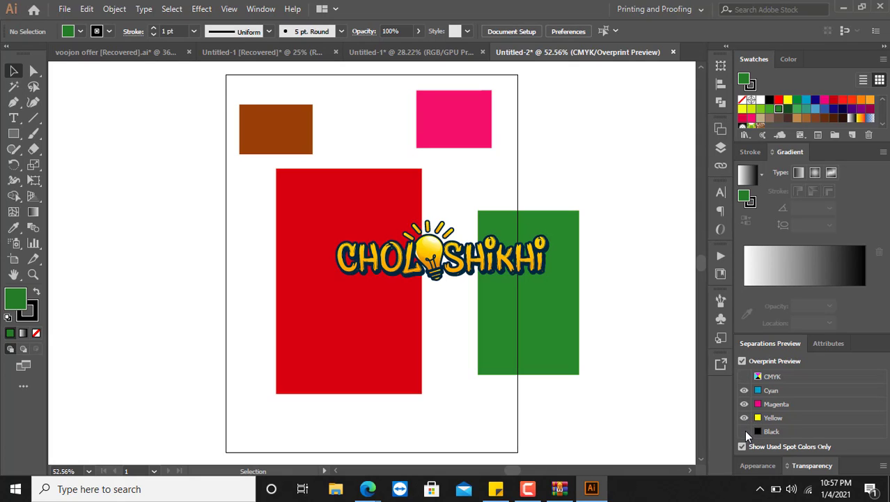
left_click(744, 431)
left_click(744, 431)
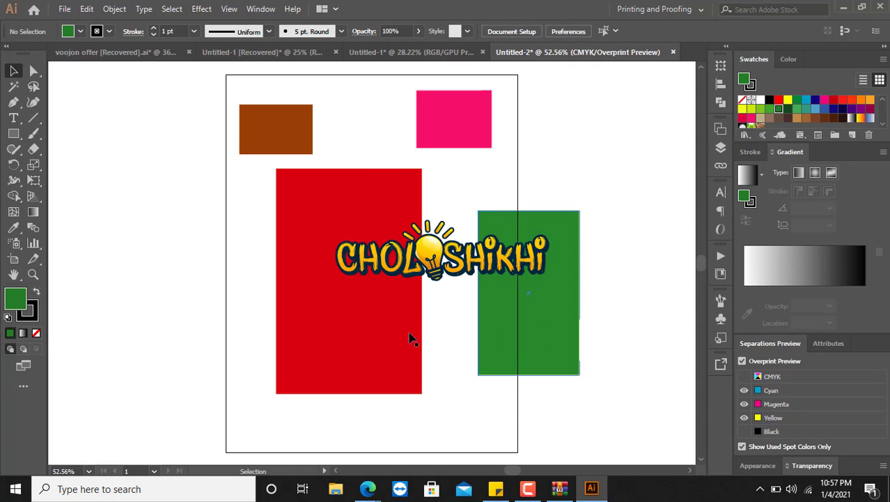
left_click(744, 431)
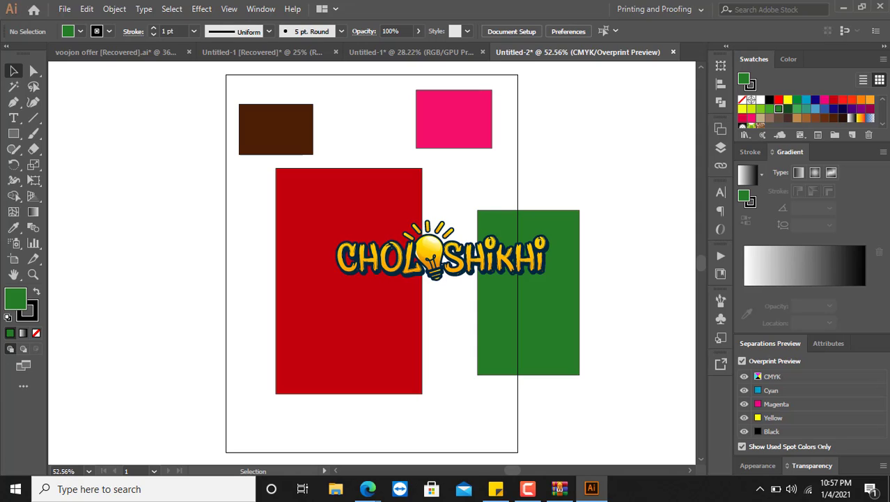
left_click(742, 361)
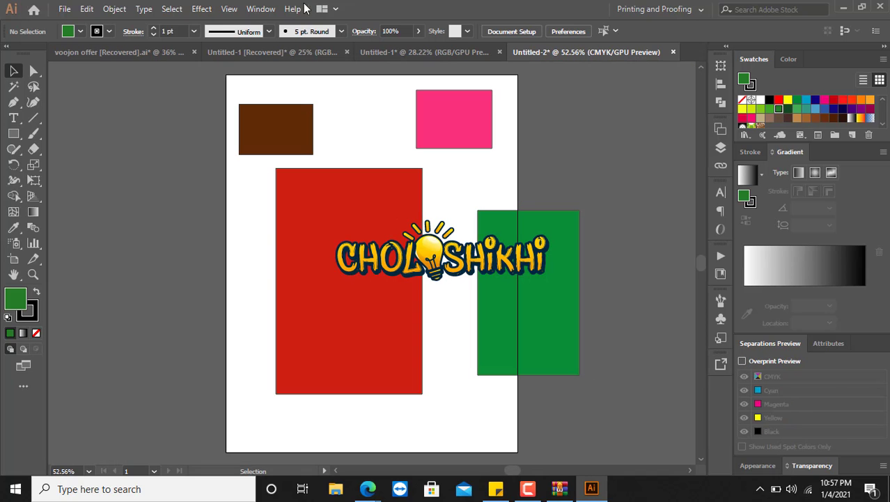
Show the Stroke panel and remove the fill from the green rectangle, keeping its black outline
left_click(261, 9)
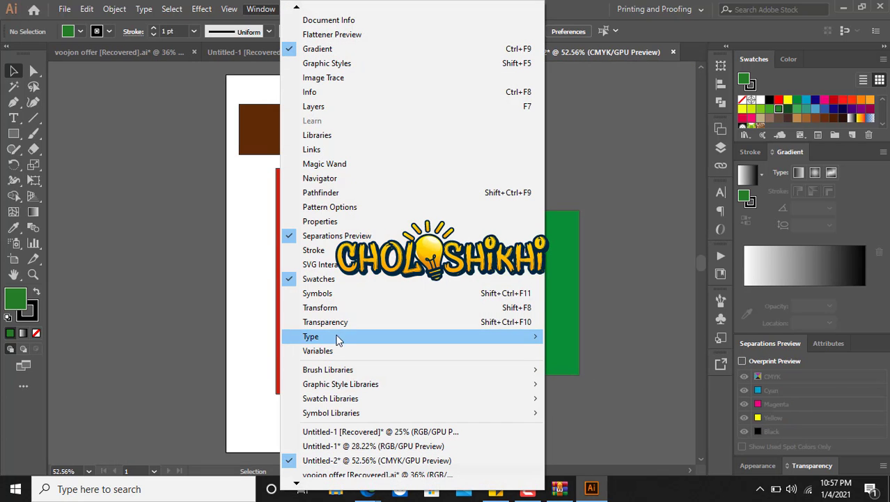
left_click(328, 249)
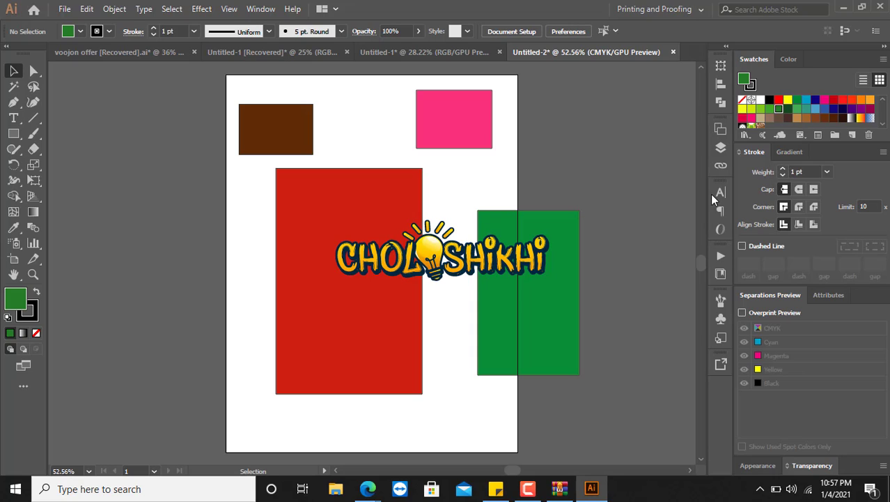
left_click(481, 272)
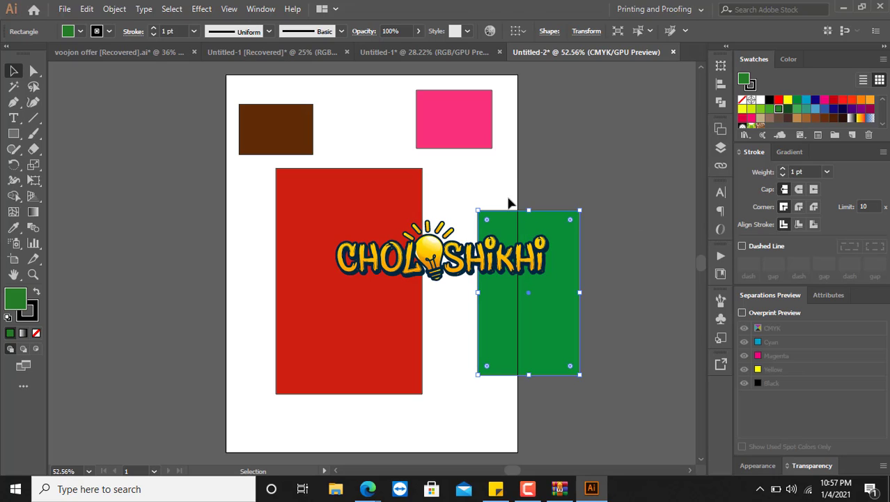
key("z")
left_click(464, 181)
left_click_drag(740, 402, 857, 412)
left_click_drag(542, 300, 382, 153)
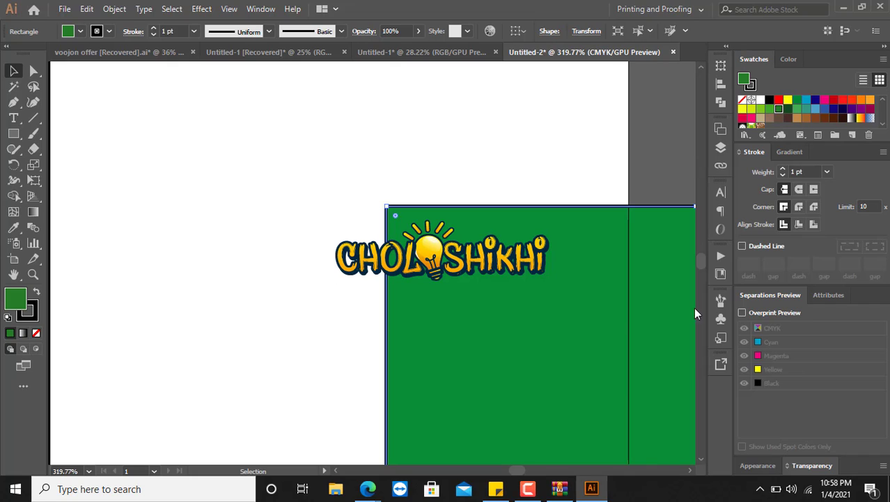
left_click(36, 332)
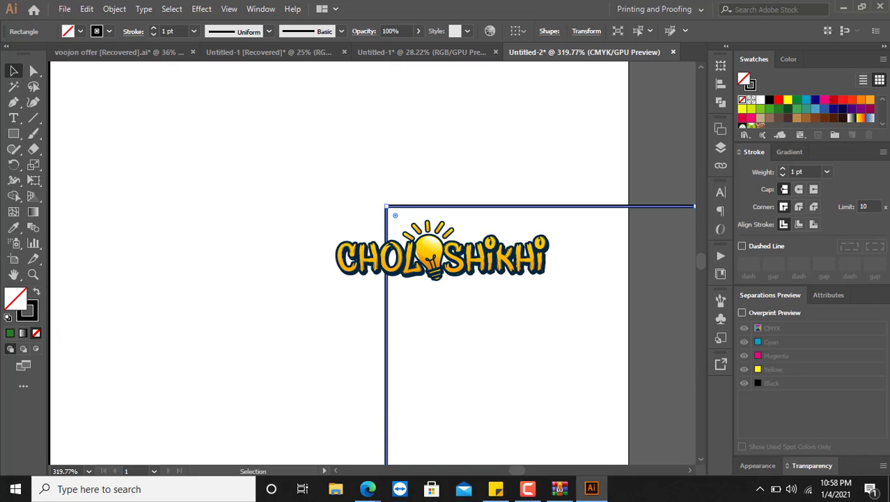
Increase the unfilled rectangle's stroke weight to 7 pt and view the list of preset weights
left_click(470, 145)
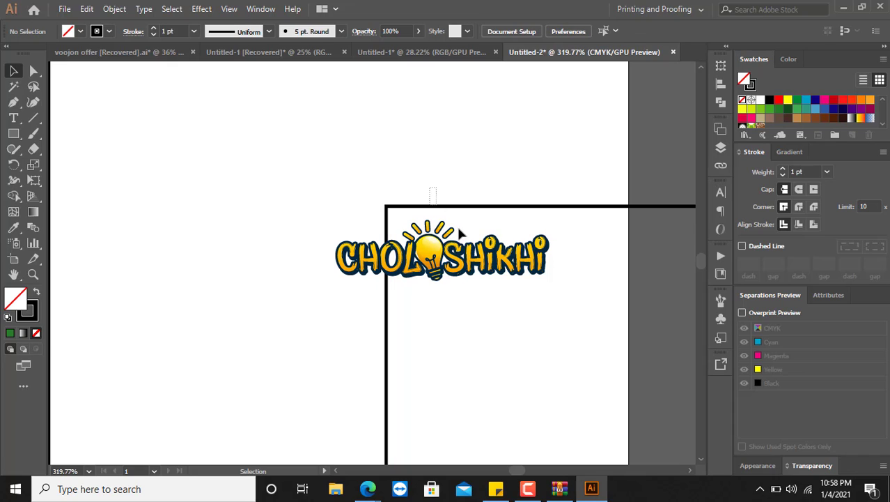
left_click(434, 206)
left_click(783, 169)
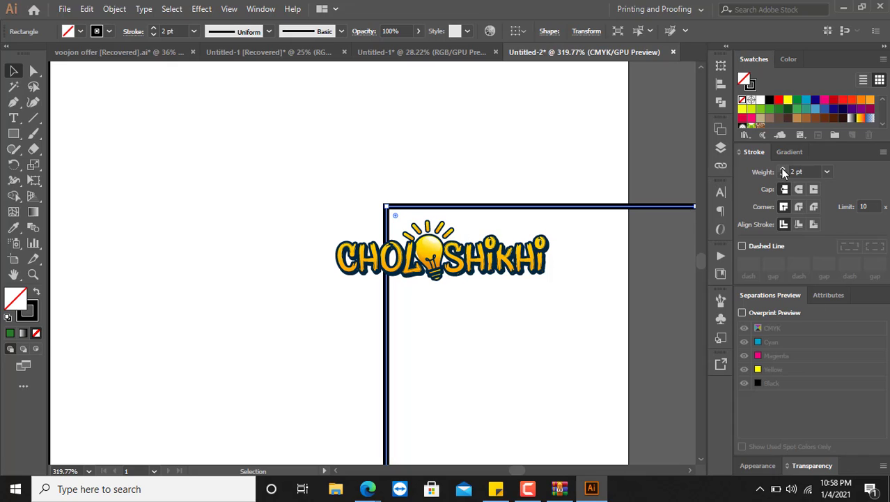
left_click(783, 169)
left_click(782, 168)
left_click(783, 169)
left_click(782, 169)
left_click(783, 168)
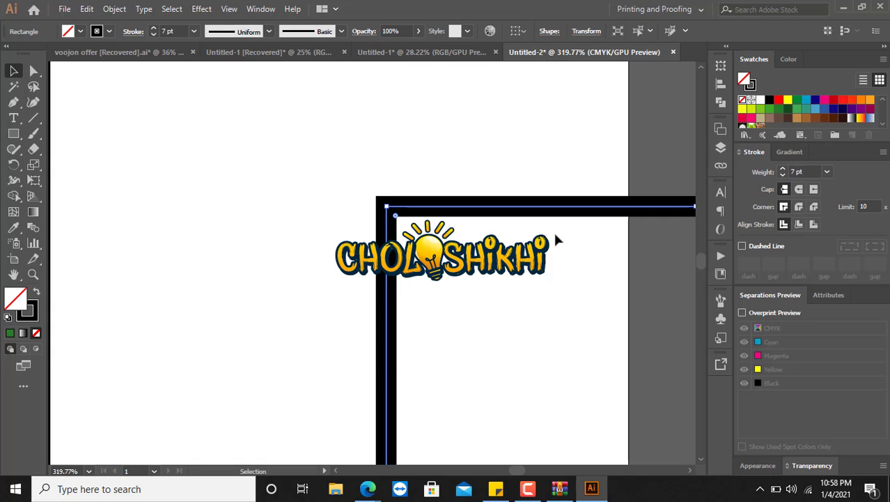
left_click(827, 172)
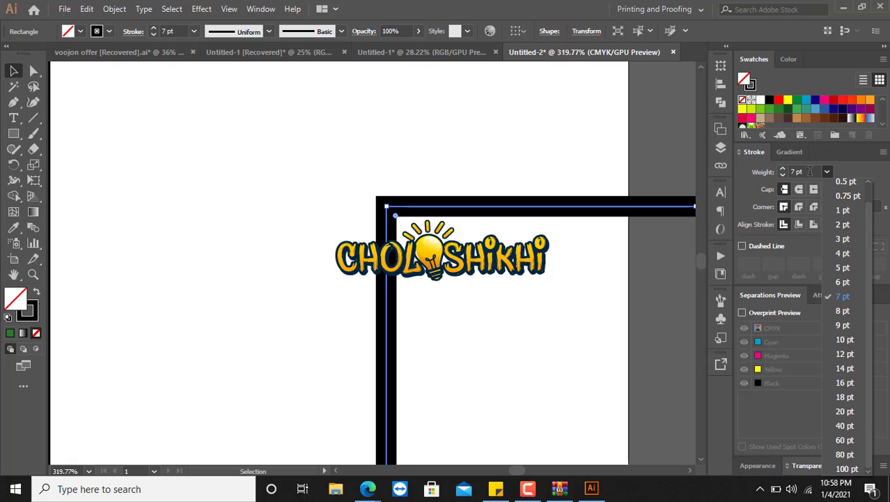
left_click(732, 176)
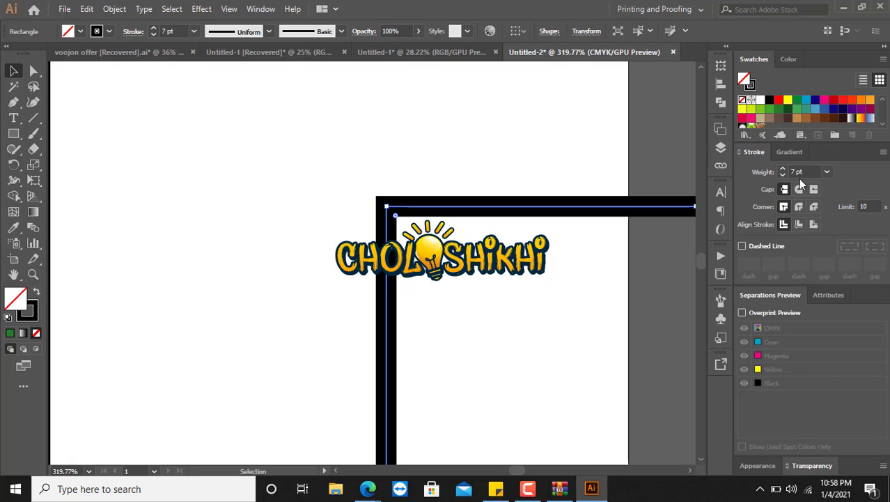
Examine the unfilled rectangle's thickened outline at several magnifications, finishing with the whole shape in view at 100%
left_click(645, 196)
left_click(600, 209)
left_click(799, 173)
left_click(370, 168)
left_click(391, 213)
key("ctrl+minus")
key("ctrl+minus")
key("ctrl+minus")
key("ctrl+minus")
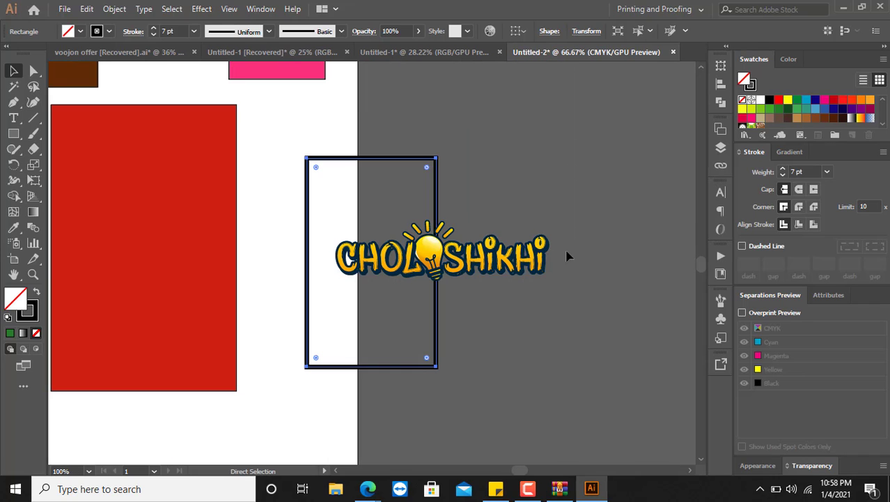
left_click_drag(272, 147, 429, 177)
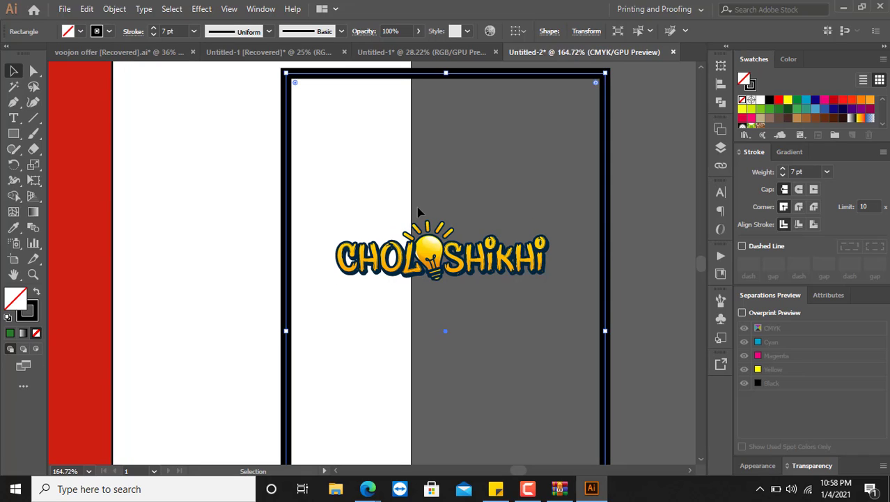
key("ctrl+1")
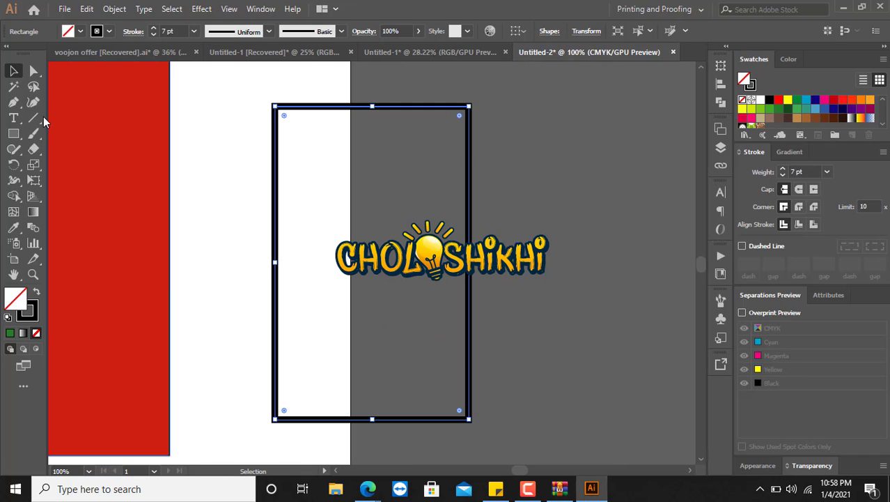
Draw a slightly sloping line segment on the empty area to the right of the unfilled rectangle
left_click(33, 119)
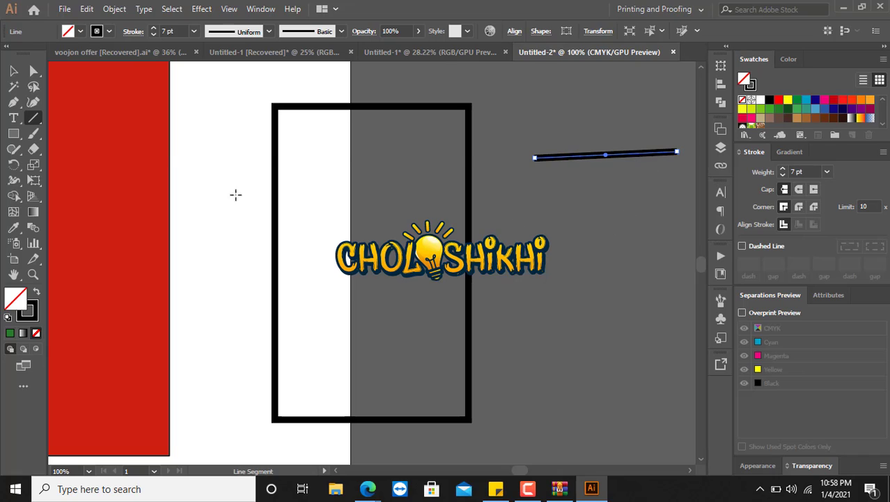
key("v")
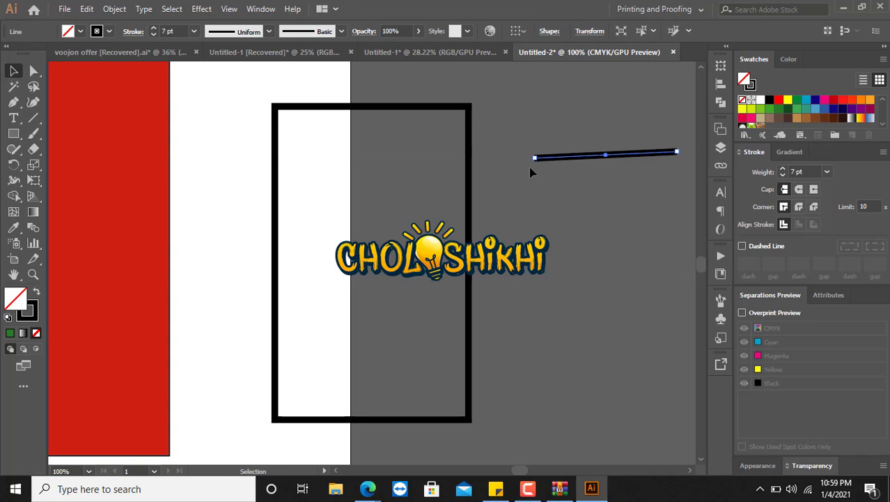
left_click(622, 200)
Try a round cap on the new line's ends, finishing with a projecting cap
left_click_drag(535, 143, 582, 210)
key("ctrl+space")
left_click_drag(519, 142, 657, 258)
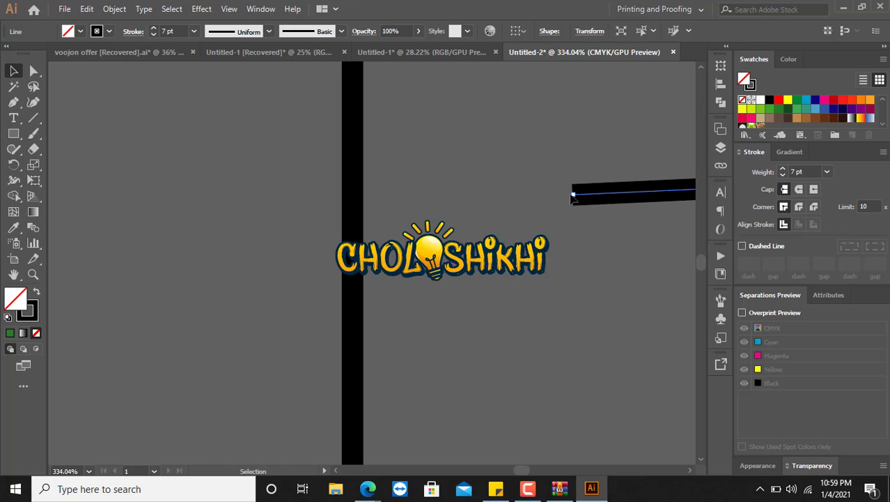
left_click(798, 191)
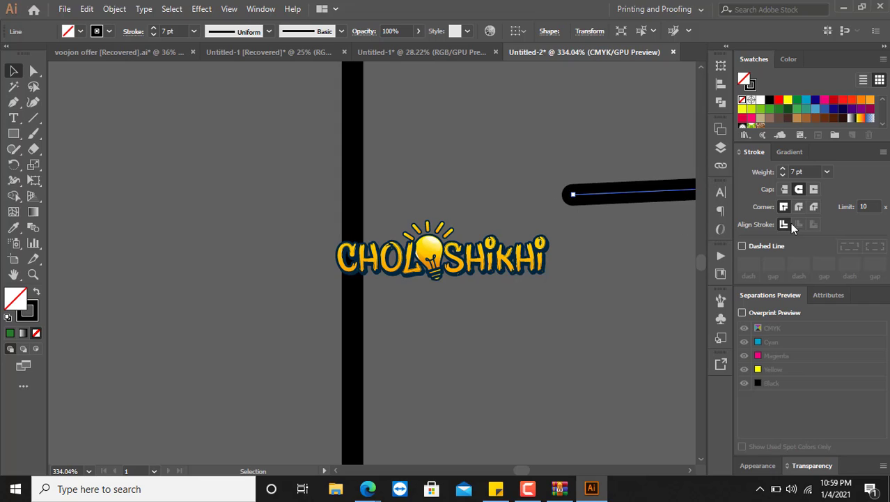
left_click(812, 190)
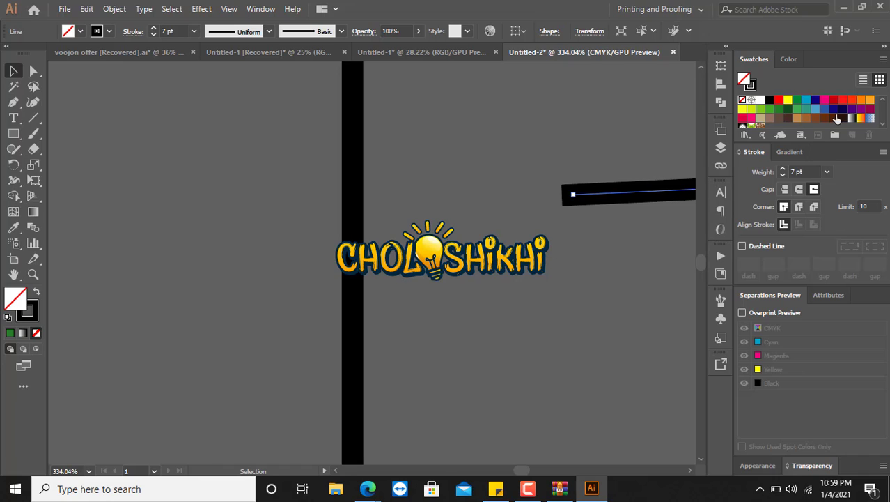
Select the unfilled rectangle and try a round join and a bevel join on its upper-right corner
key("ctrl+minus")
key("ctrl+minus")
key("ctrl+minus")
key("ctrl+minus")
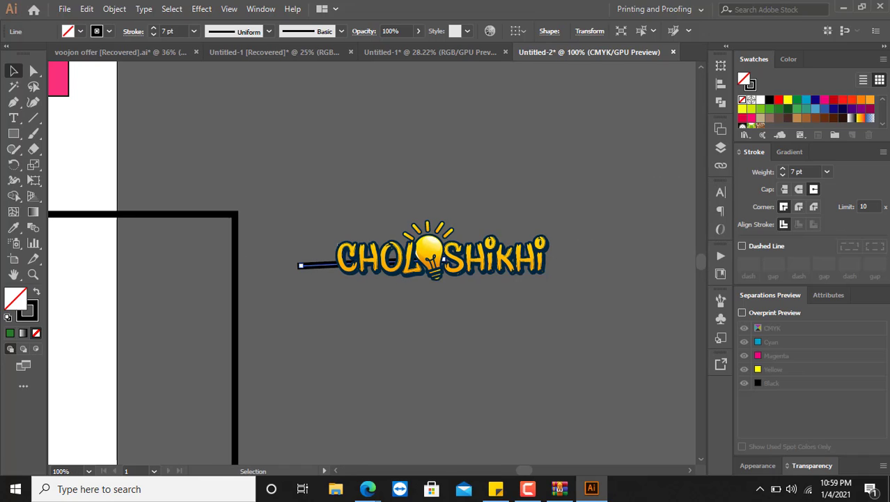
left_click(179, 213)
key("ctrl+space")
left_click_drag(251, 198, 331, 259)
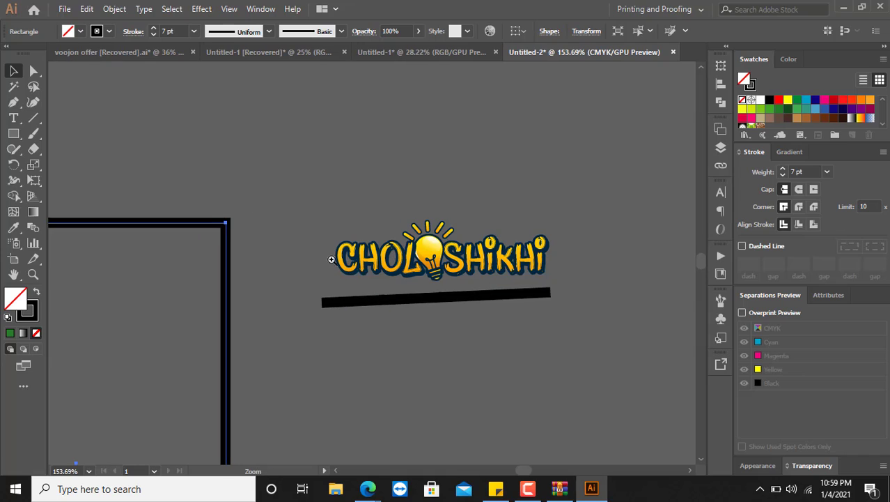
left_click_drag(158, 188, 342, 336)
key("space")
left_click_drag(275, 347, 349, 174)
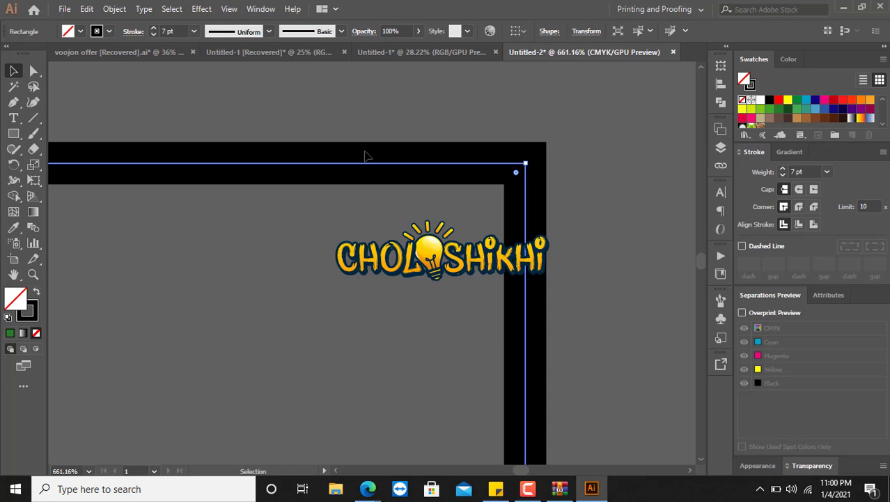
left_click(801, 209)
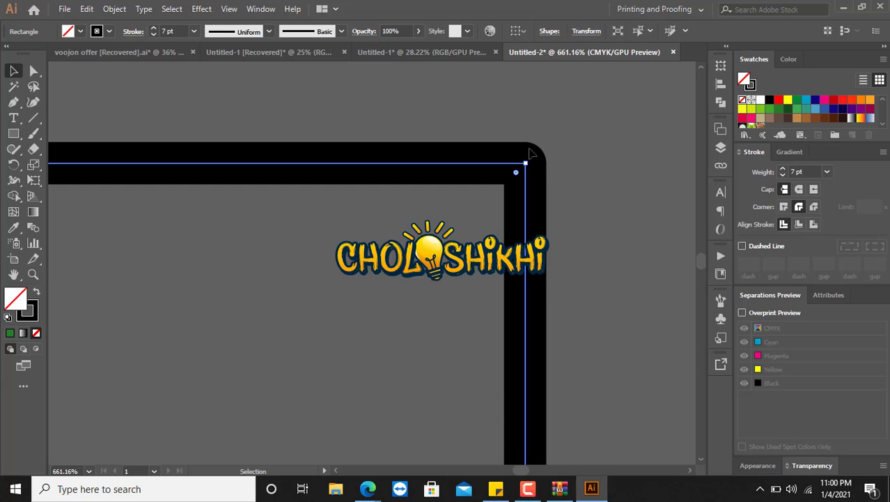
left_click(815, 208)
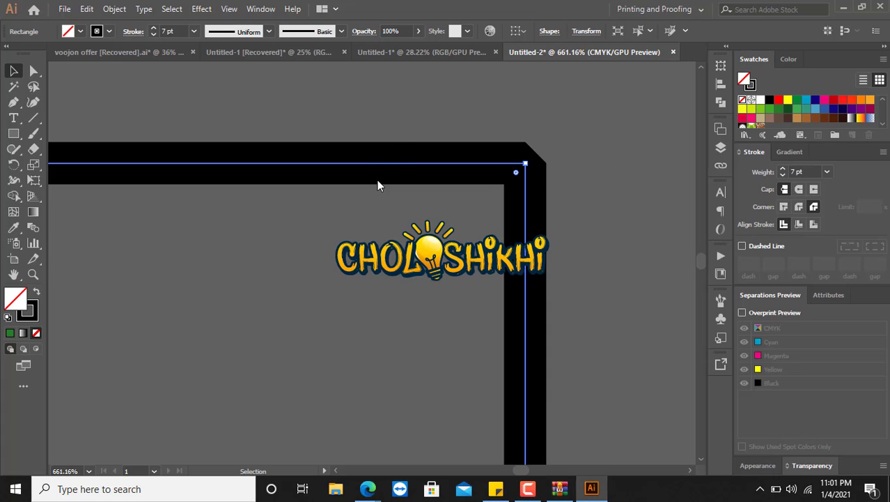
Try aligning the rectangle's stroke to the inside and the outside of its path
left_click(799, 224)
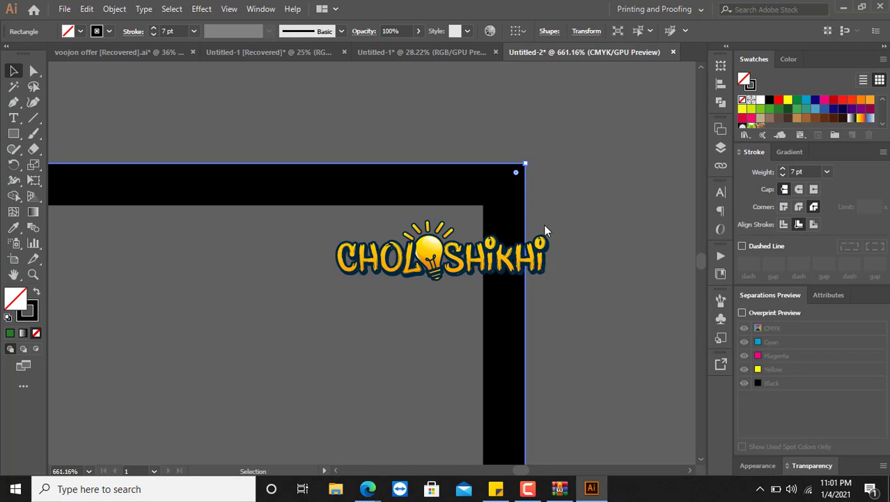
left_click(813, 224)
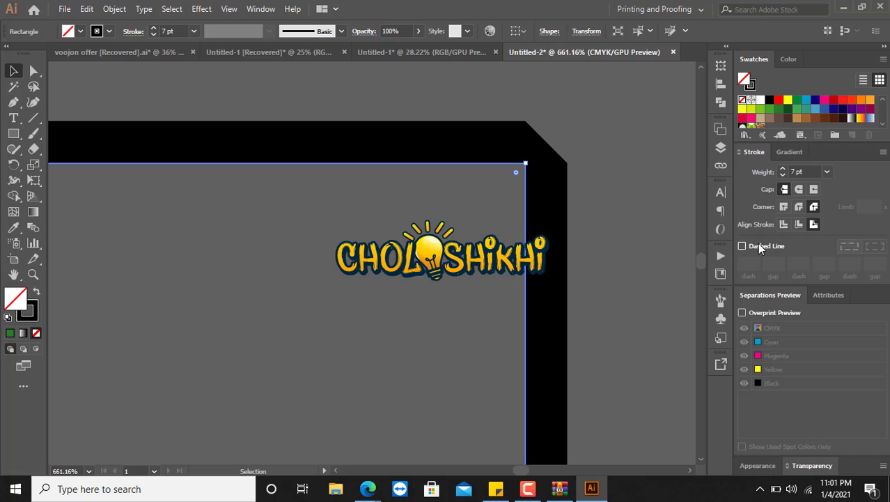
Turn the rectangle's outline into a dashed line with 12 pt dashes, preserving exact dash and gap lengths
left_click(741, 246)
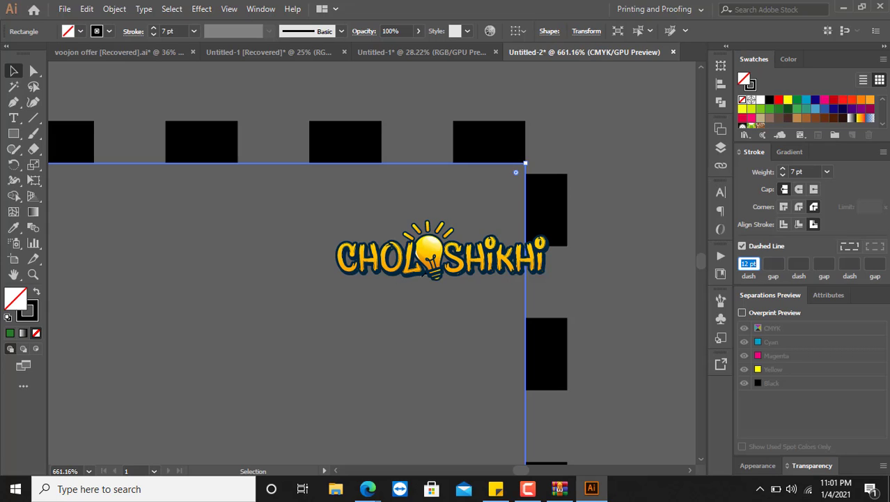
left_click(422, 273)
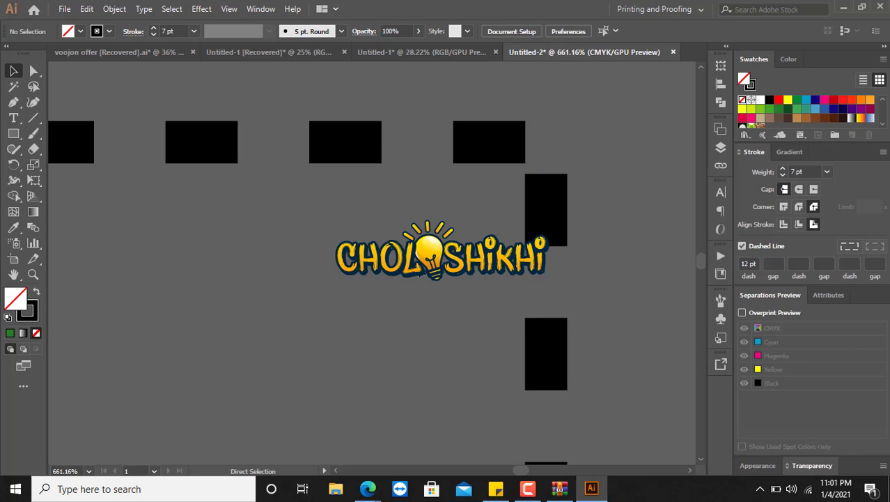
key("ctrl+minus")
key("ctrl+minus")
key("ctrl+minus")
key("ctrl+minus")
key("ctrl+minus")
key("ctrl+minus")
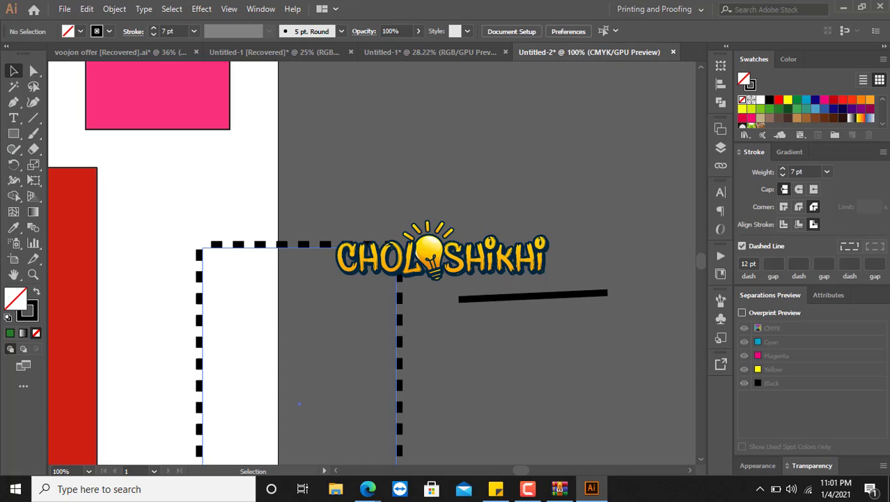
left_click(399, 273)
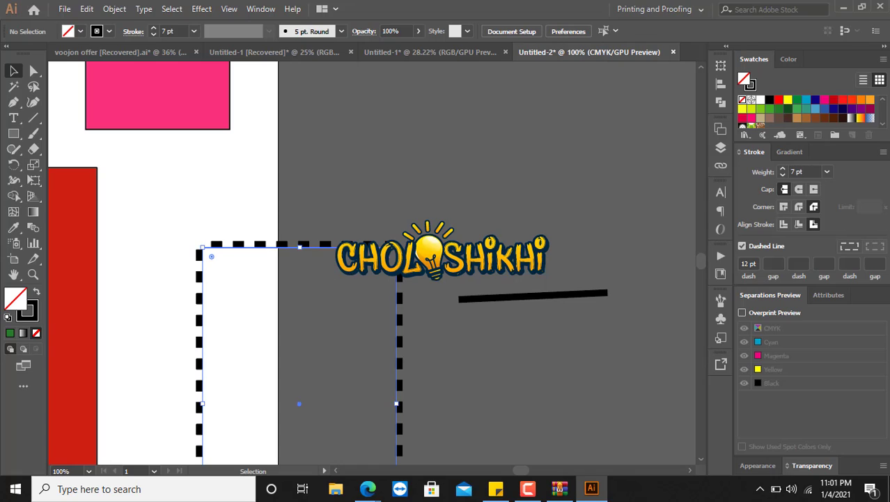
left_click(748, 263)
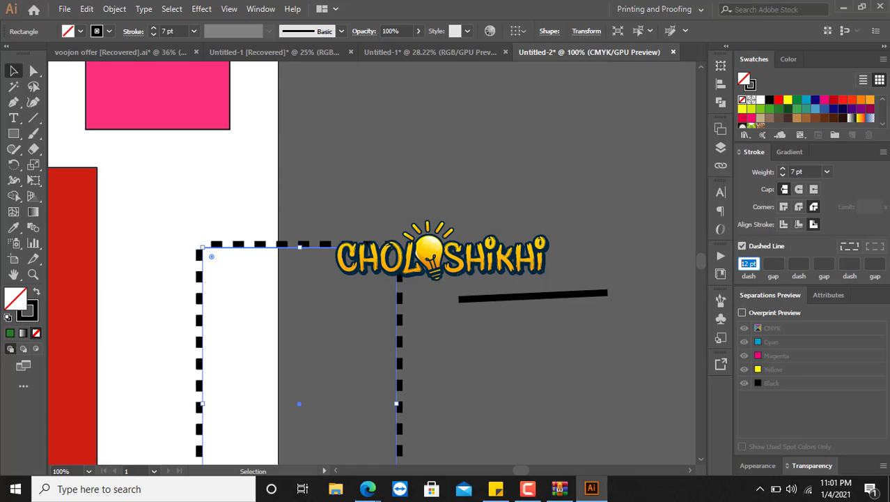
left_click(849, 247)
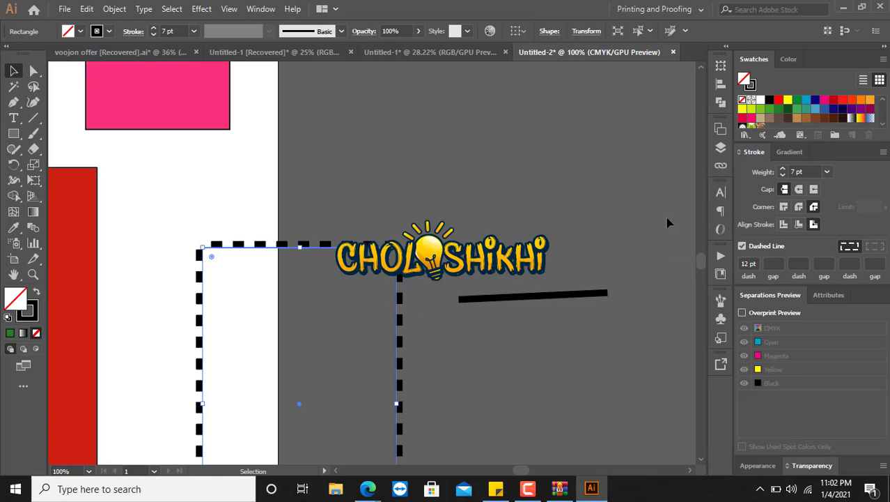
Set the dashed rectangle's corners back to a miter join and centre its stroke on the path
left_click(784, 207)
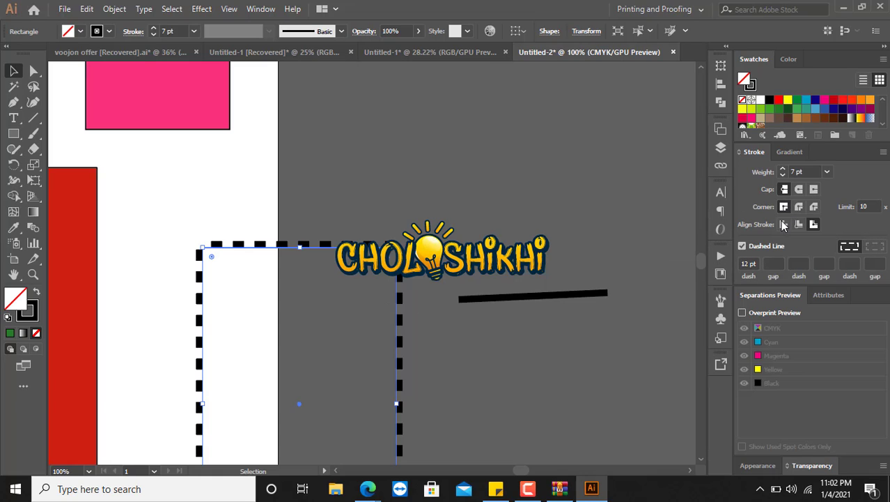
left_click(783, 224)
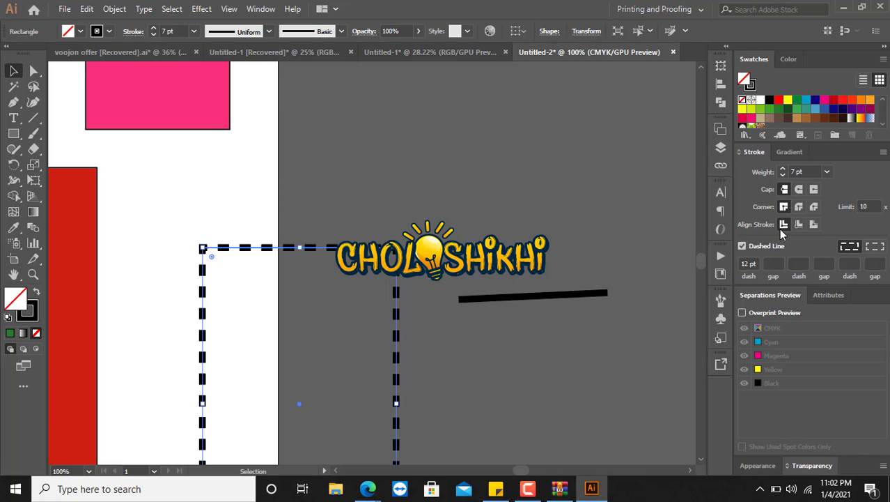
Align the rectangle's dashes to its corners and path ends and set the first gap to 4 pt
left_click(875, 249)
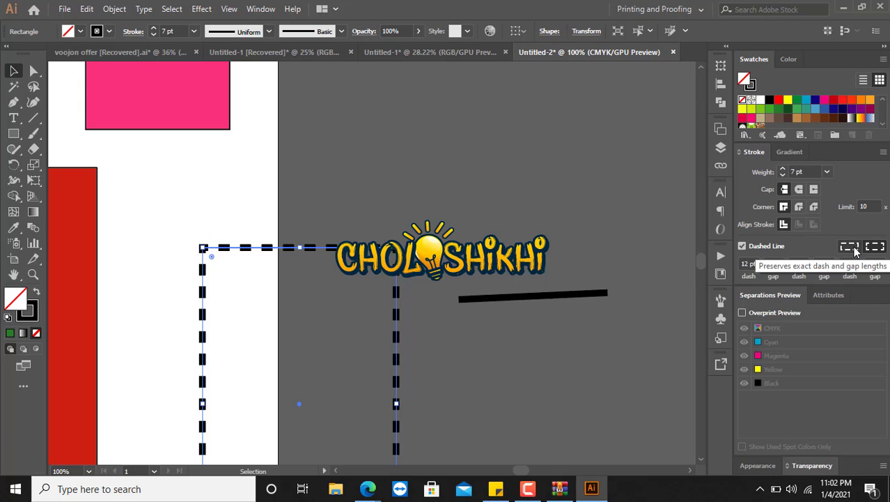
left_click(875, 248)
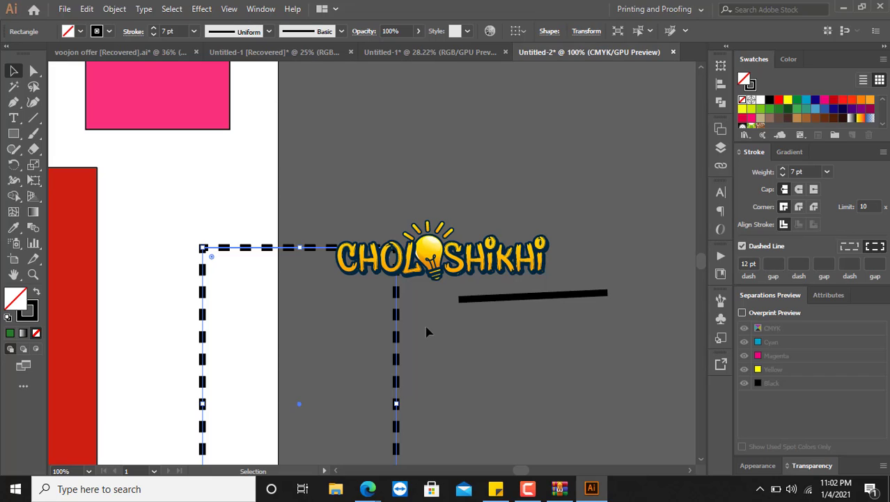
left_click(775, 264)
type("4")
key("Tab")
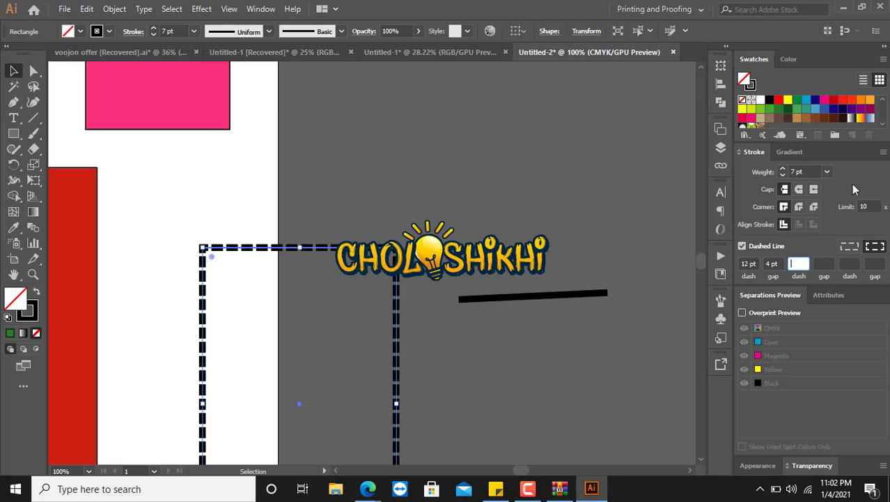
Show the full set of stroke options, including arrowheads and width profile
left_click(882, 153)
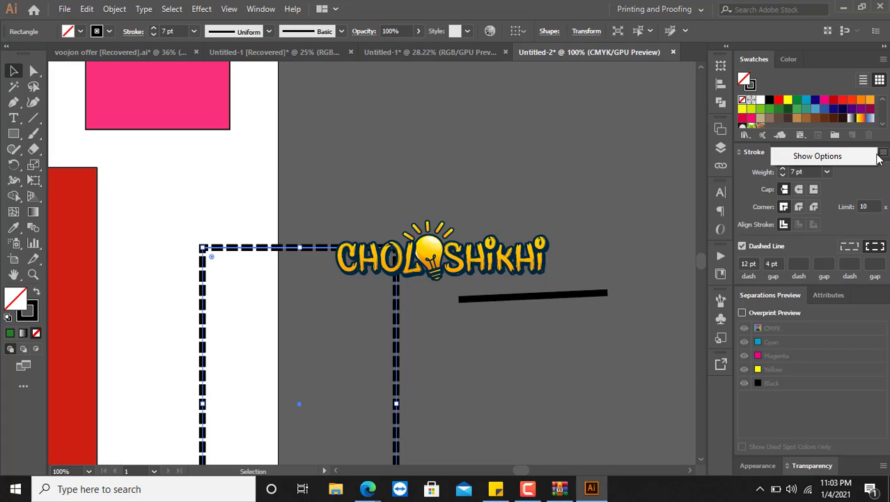
left_click(836, 159)
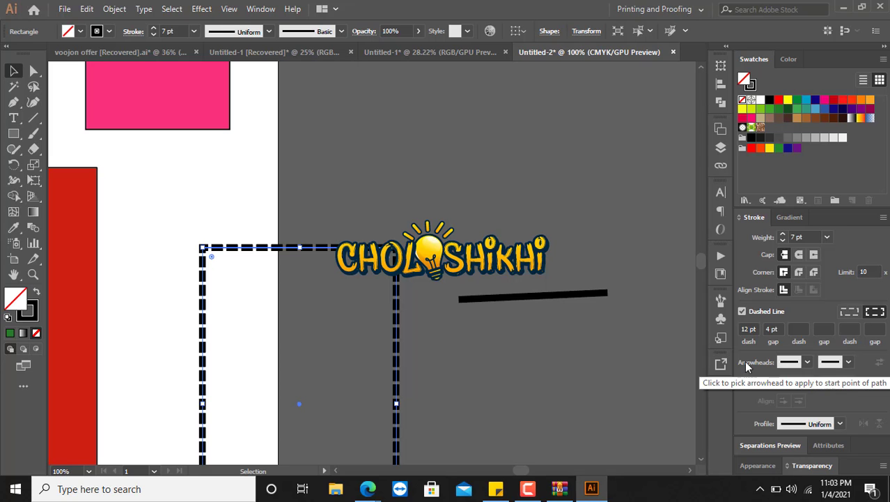
Switch to the Google Meet call in the browser to check the meeting chat, and return to Illustrator
mouse_move(367, 488)
left_click(303, 422)
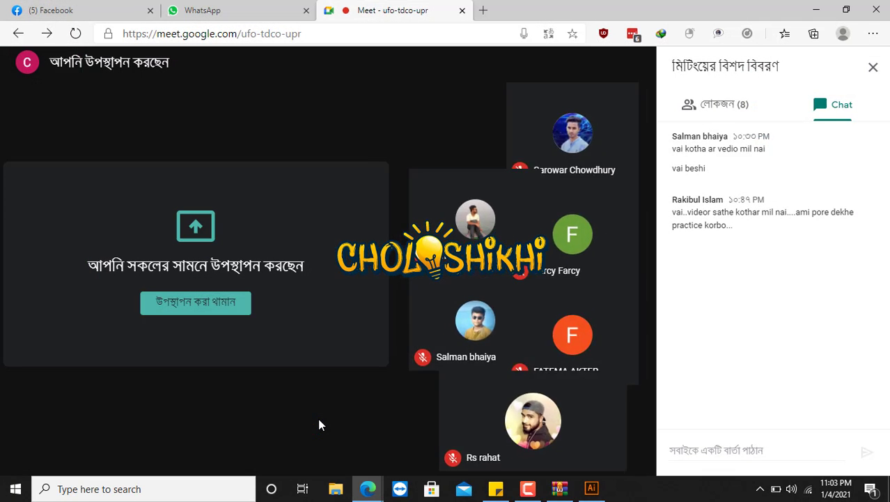
left_click(816, 11)
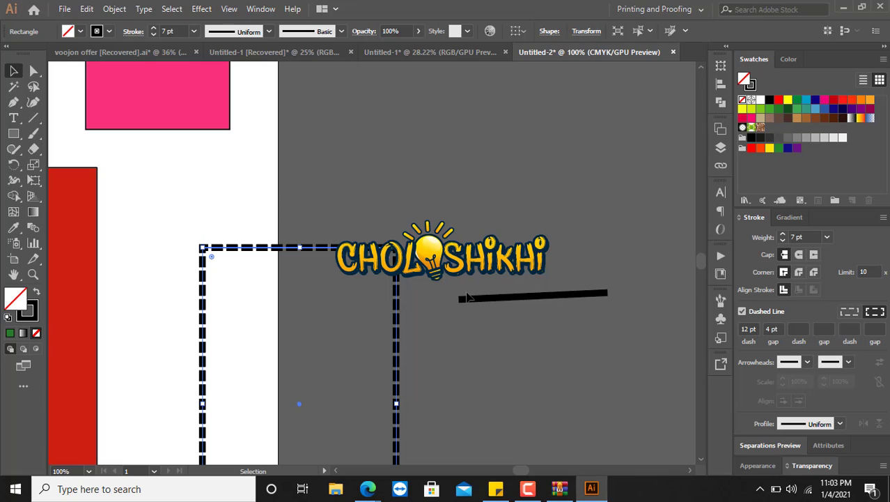
Apply the Arrow 7 arrowhead to the start of the dashed rectangle's path
left_click(790, 361)
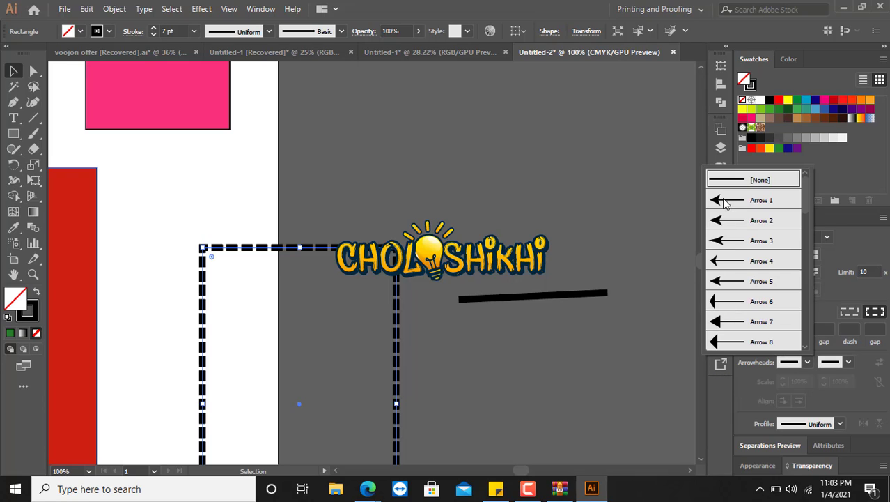
left_click(735, 325)
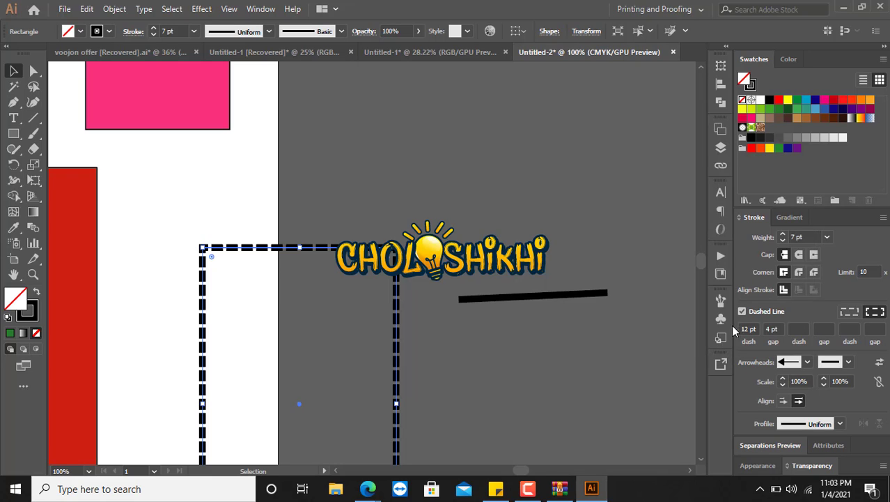
scroll(390, 298, "down", 5)
left_click(367, 385)
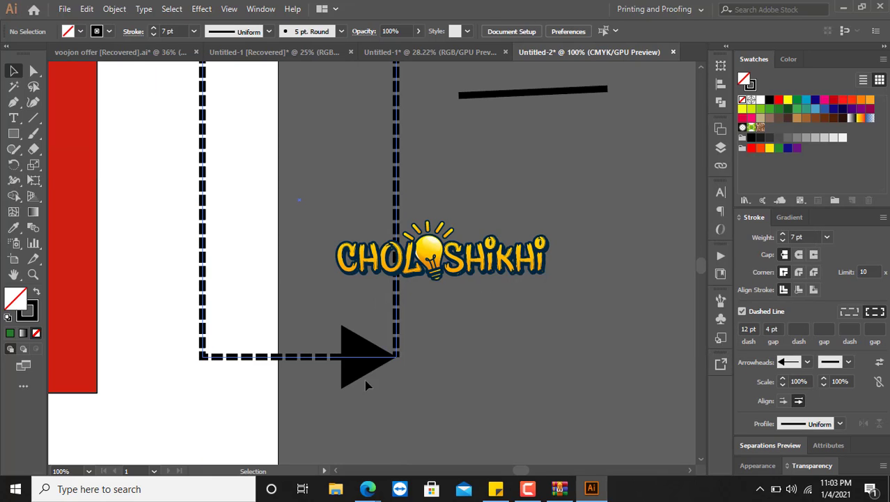
Reselect the dashed rectangle and apply the Arrow 7 arrowhead to the end of its path
left_click(834, 358)
left_click(794, 181)
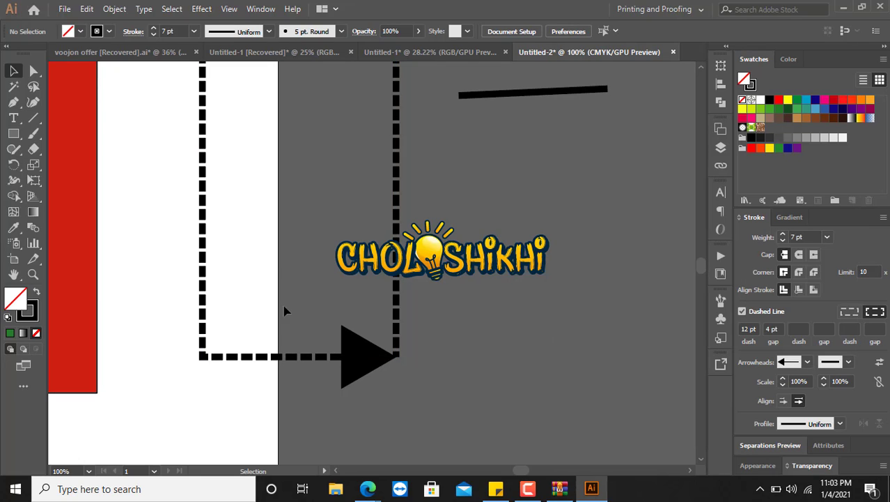
left_click(285, 356)
left_click(829, 362)
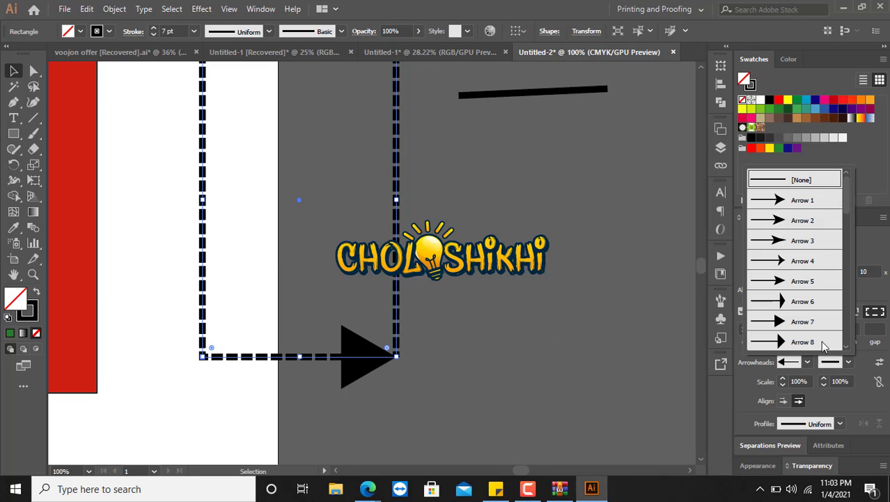
left_click(787, 319)
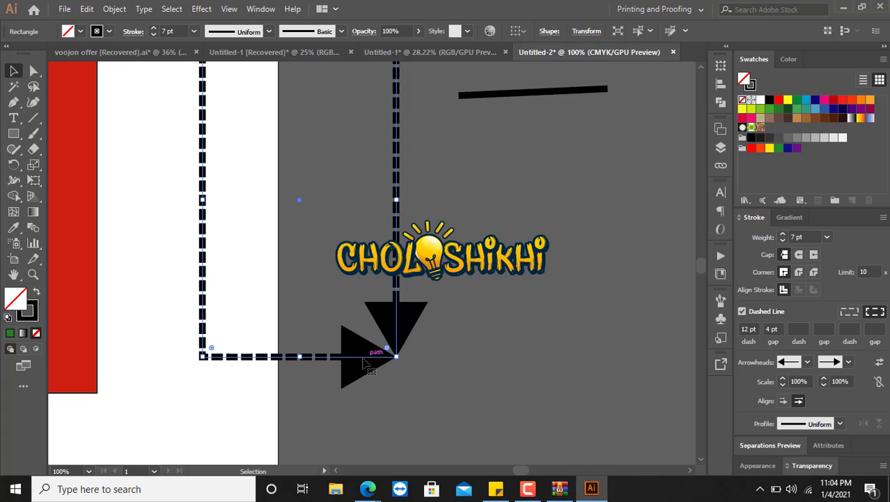
Compare extending the arrow tips beyond the path's end with placing the tips at the path's end
left_click(783, 400)
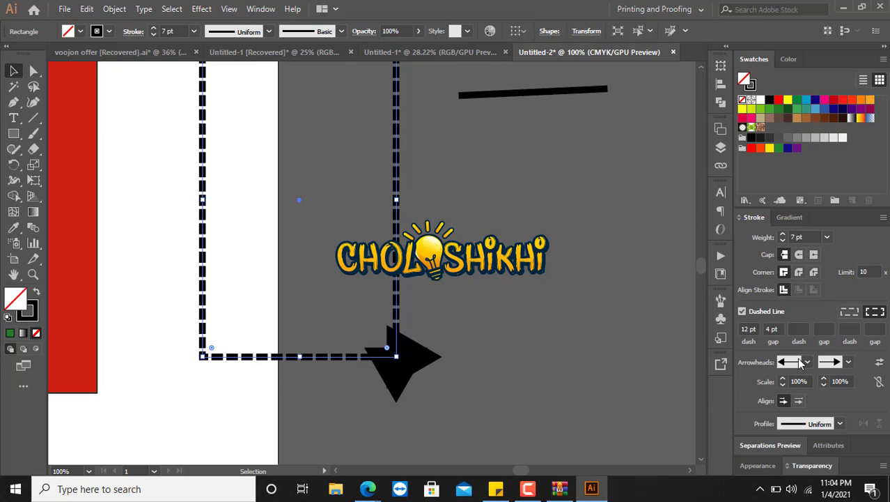
left_click(798, 402)
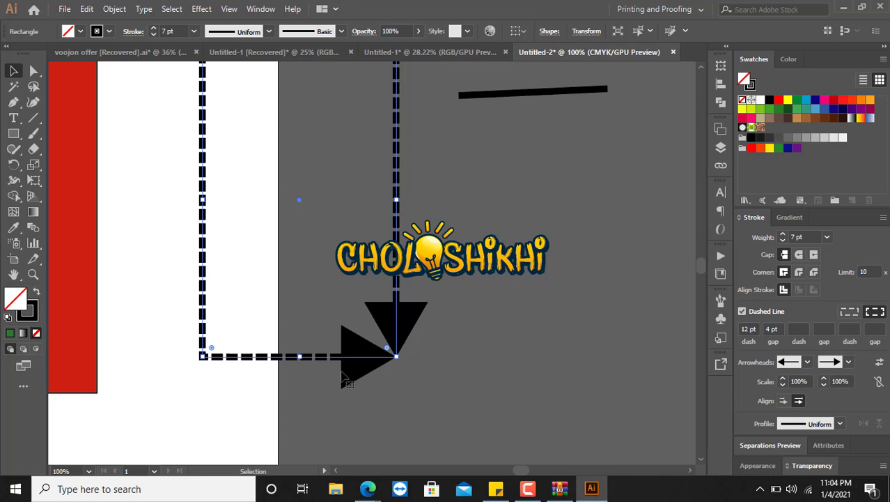
Scale the dashed rectangle's start arrowhead to 96% and its end arrowhead to 92%
scroll(520, 373, "down", 1)
scroll(522, 334, "up", 4)
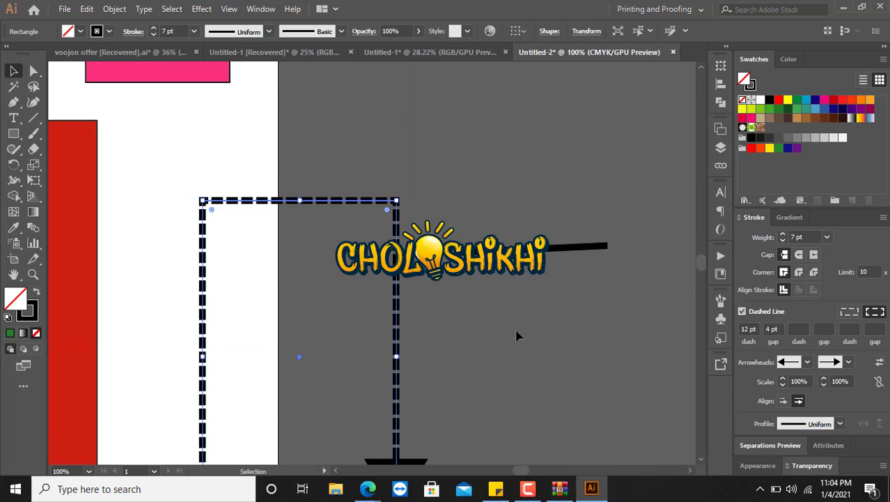
left_click(783, 384)
left_click(783, 385)
left_click(823, 385)
left_click(823, 385)
left_click(823, 386)
left_click(823, 386)
left_click(824, 385)
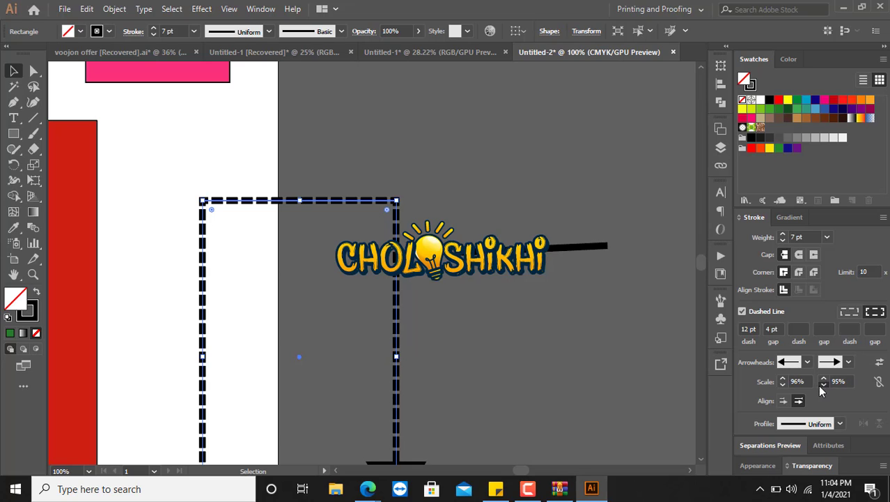
left_click(823, 385)
scroll(387, 356, "down", 4)
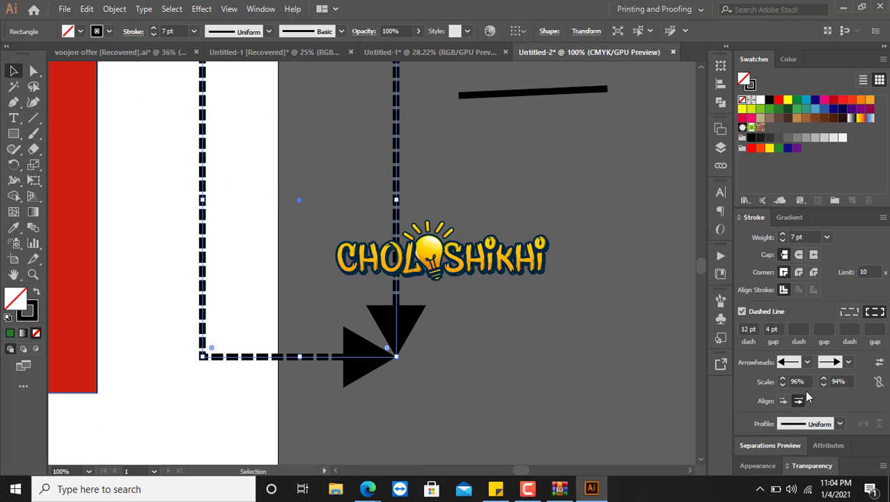
left_click(824, 387)
left_click(824, 388)
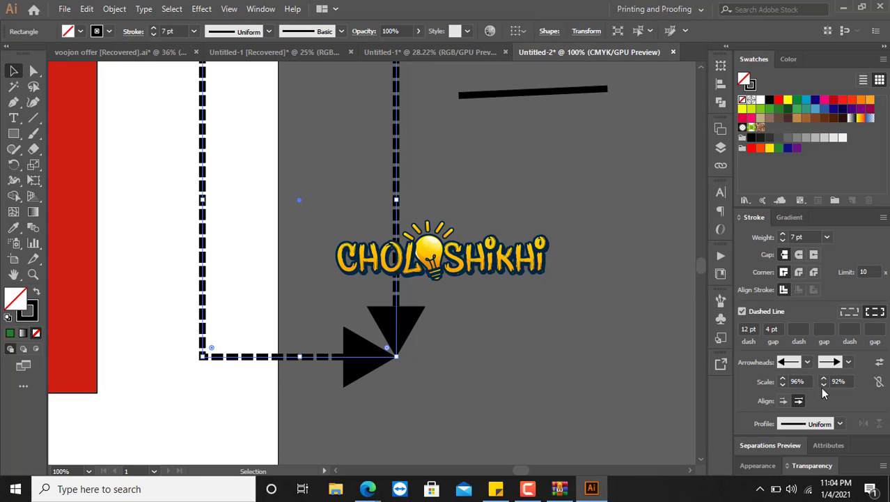
Apply Width Profile 1 to the dashed rectangle's stroke and remove its start and end arrowheads
left_click(838, 425)
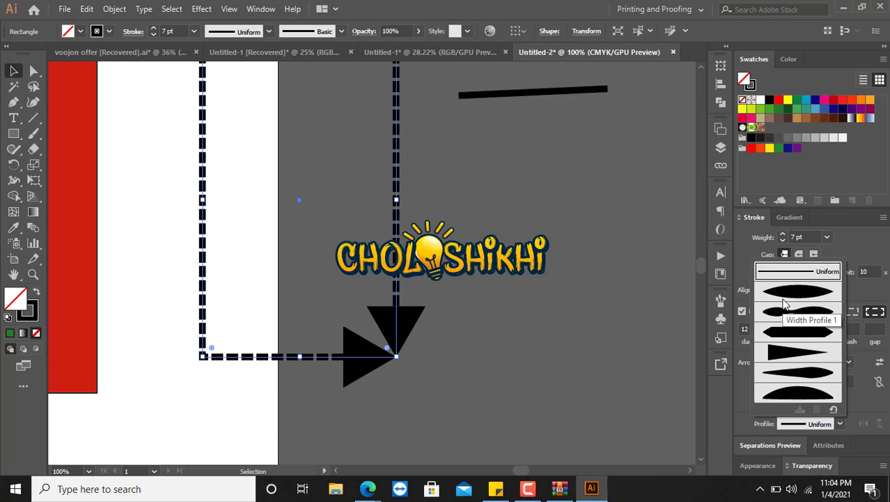
left_click(817, 391)
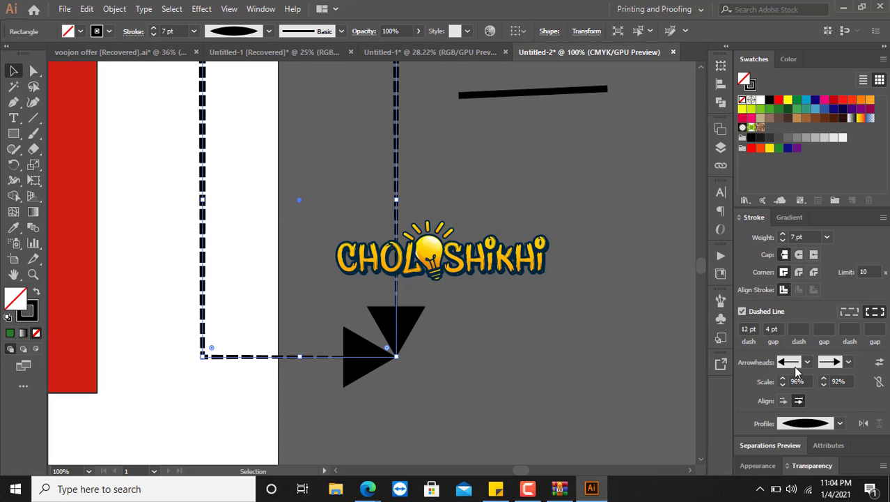
left_click(808, 362)
scroll(741, 197, "up", 3)
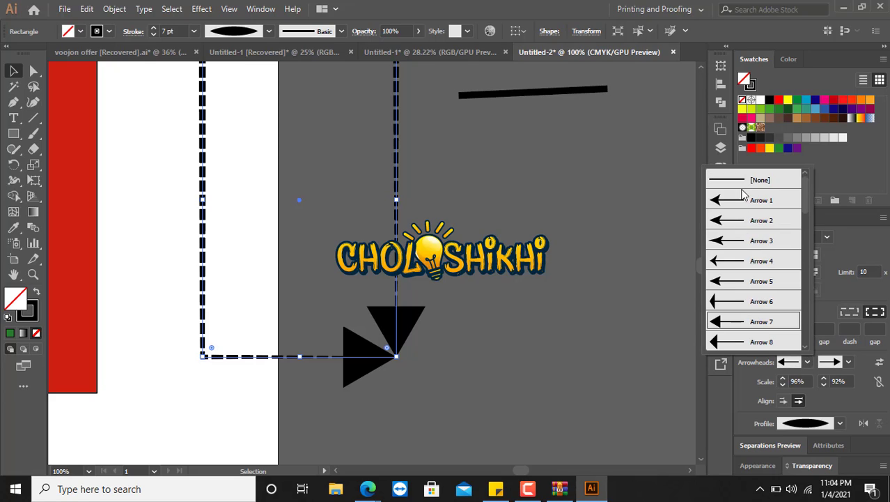
left_click(753, 179)
left_click(848, 362)
scroll(784, 237, "up", 3)
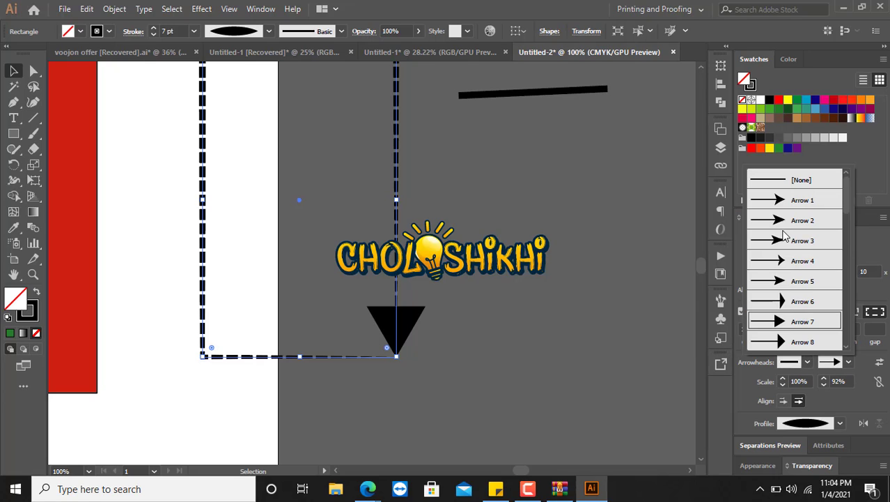
left_click(790, 181)
left_click(449, 344)
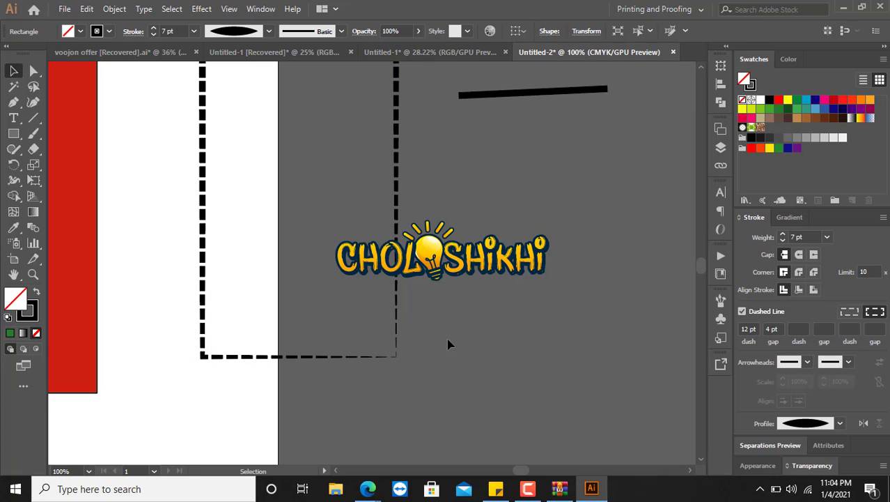
Reselect the dashed rectangle and apply the triangular tapering width profile to its stroke
left_click(379, 357)
scroll(390, 390, "up", 2)
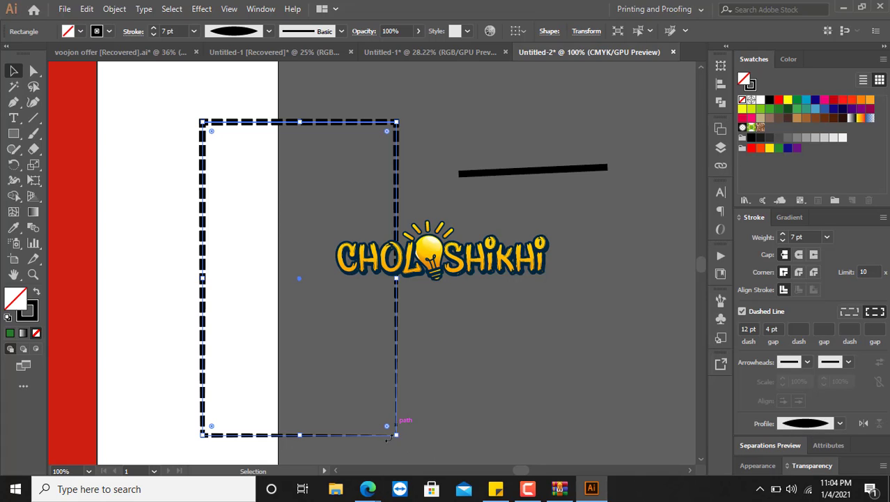
left_click(812, 428)
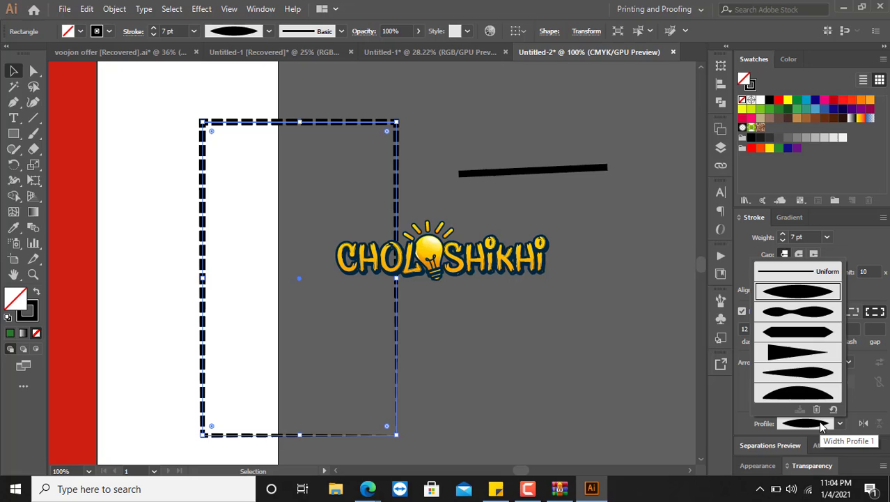
left_click(805, 355)
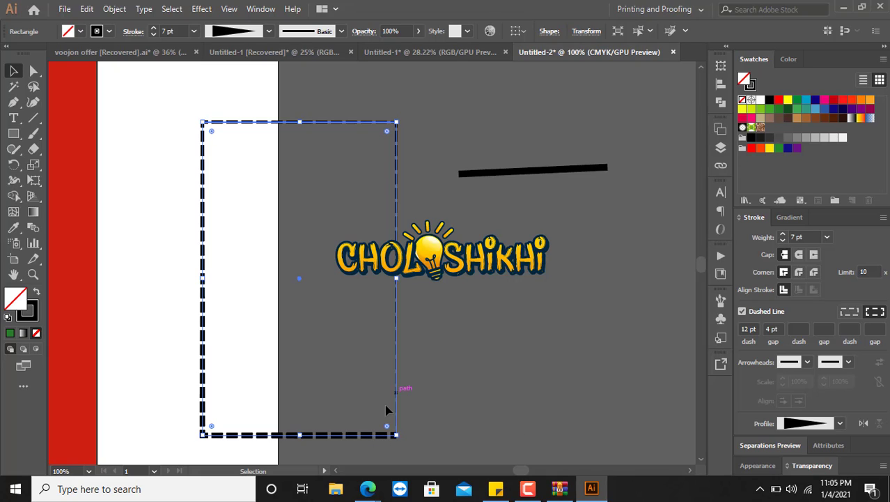
left_click(812, 426)
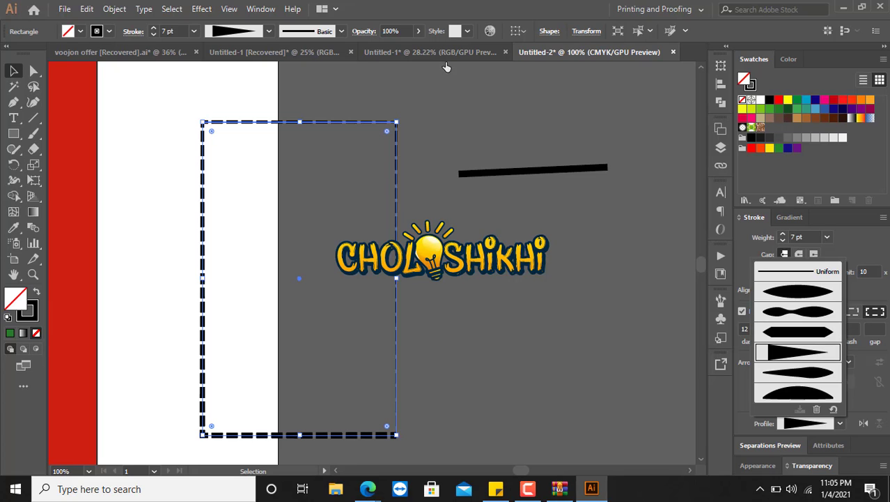
left_click(256, 10)
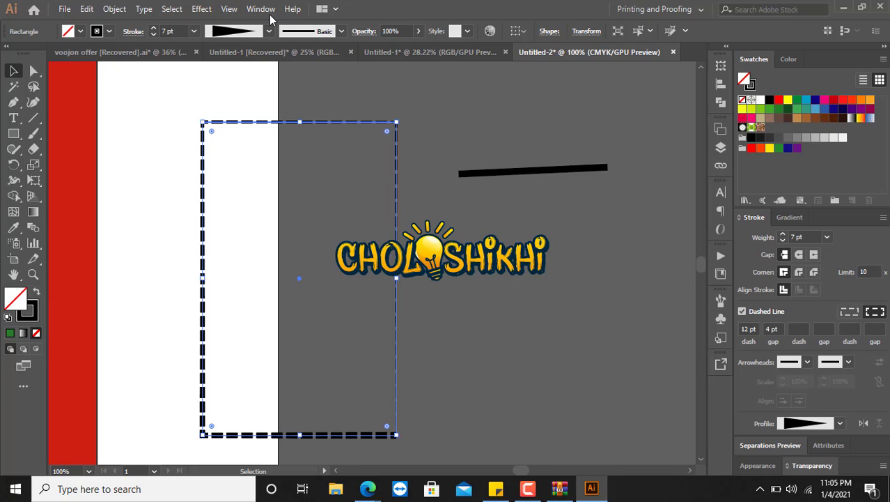
Show the document's symbols, place a Gerbera symbol beside the dashed rectangle, and enlarge it
left_click(262, 10)
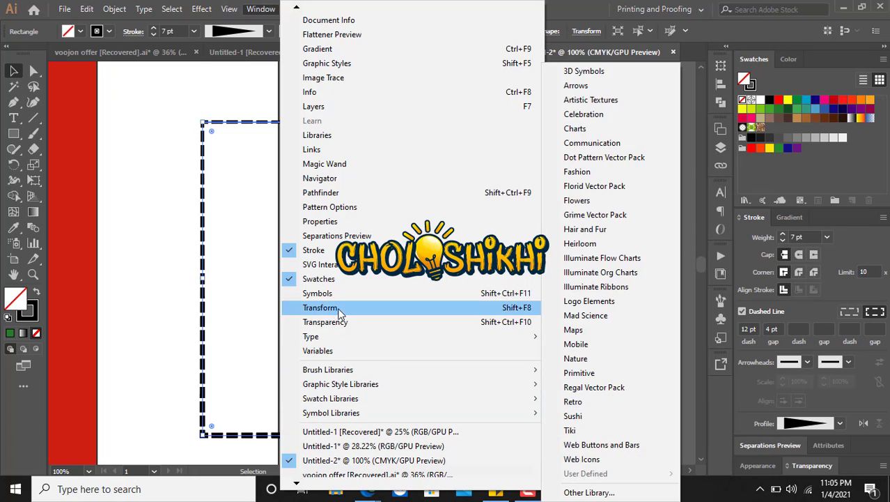
left_click(343, 298)
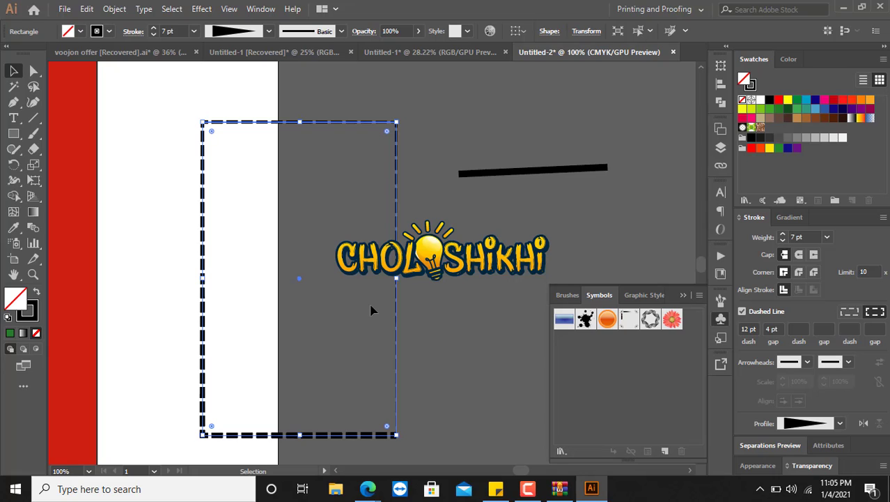
left_click_drag(672, 318, 470, 219)
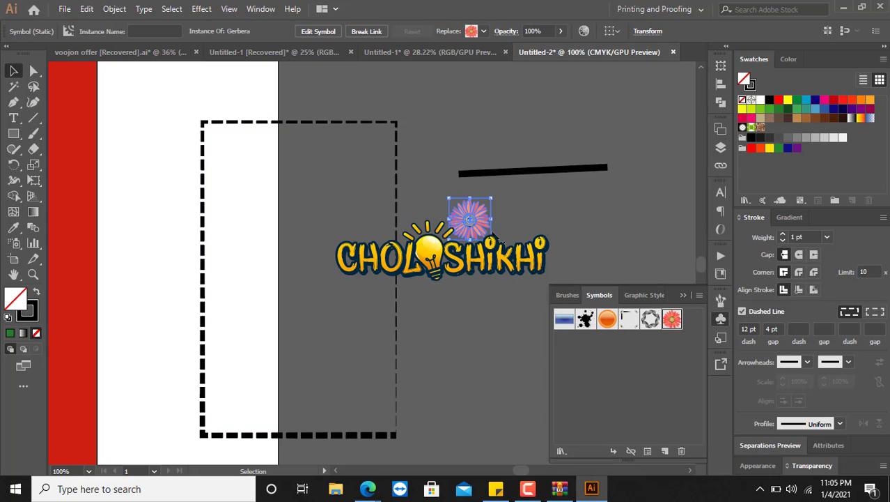
left_click_drag(517, 280, 462, 327)
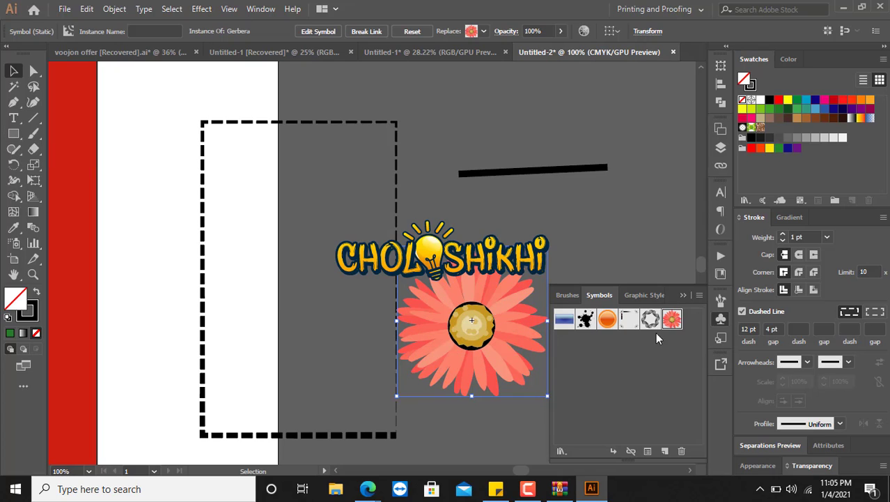
Place the Vector Grime splatter symbol above the flower, enlarge it, and move it closer to the dashed rectangle
left_click(585, 318)
left_click_drag(549, 223, 550, 223)
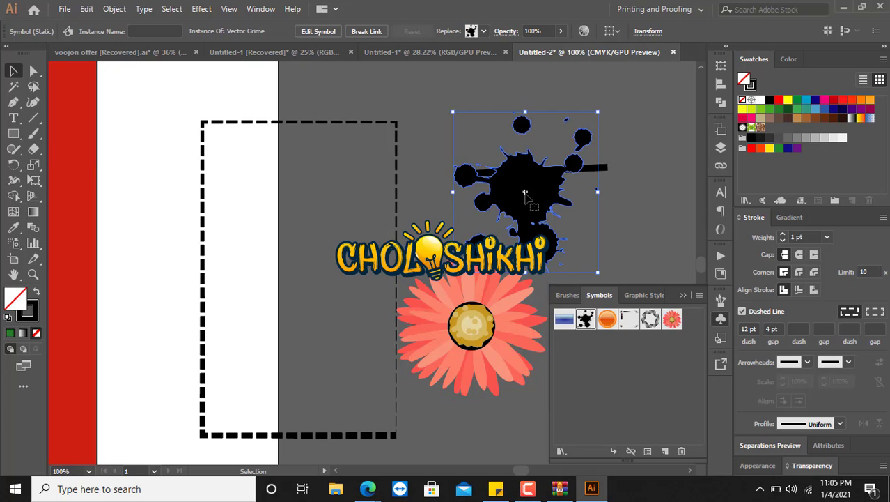
left_click_drag(596, 193, 656, 198)
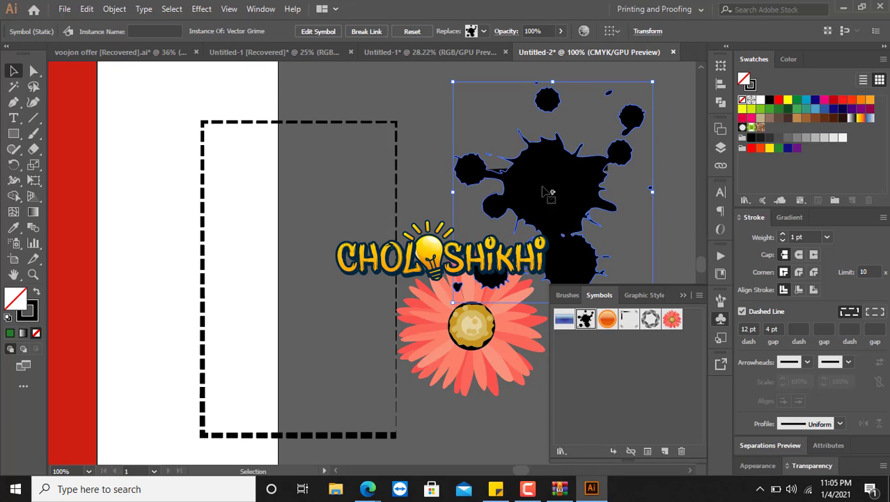
left_click_drag(559, 188, 494, 154)
scroll(528, 214, "up", 1)
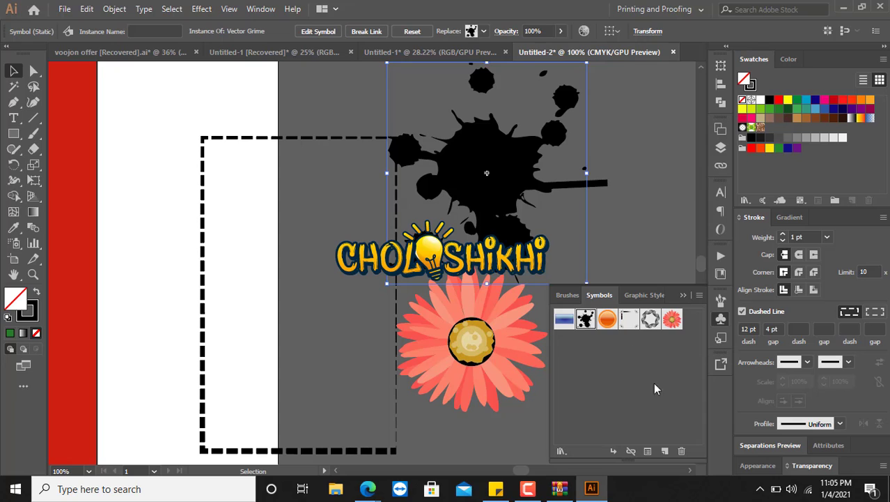
Load the 3D Symbols library and browse through the following symbol libraries up to Florid Vector Pack
left_click(561, 451)
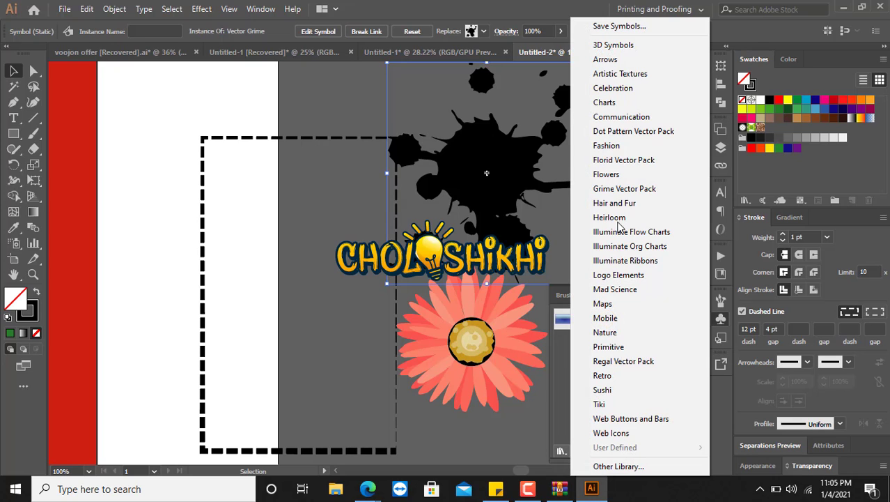
left_click(630, 46)
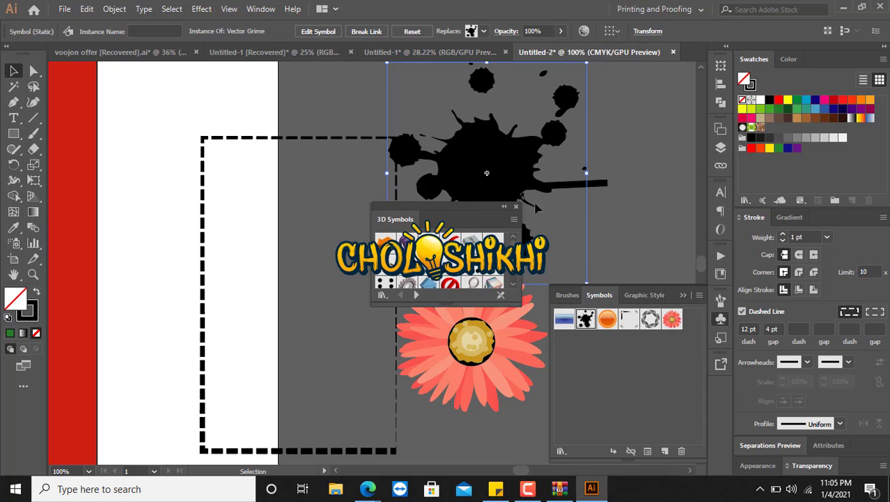
left_click_drag(440, 208, 653, 173)
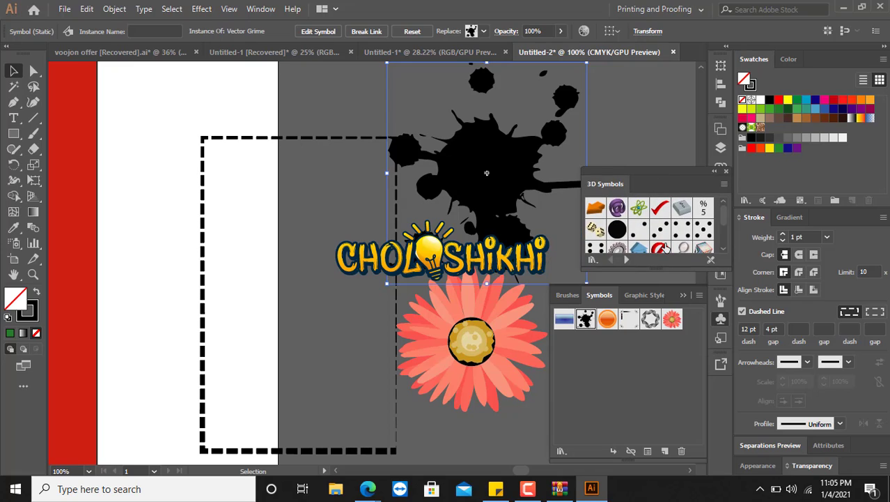
left_click(626, 259)
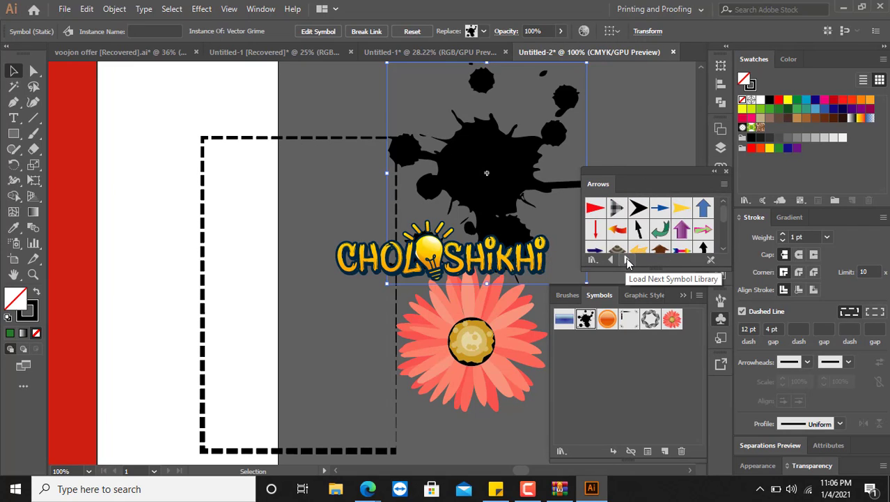
left_click(627, 259)
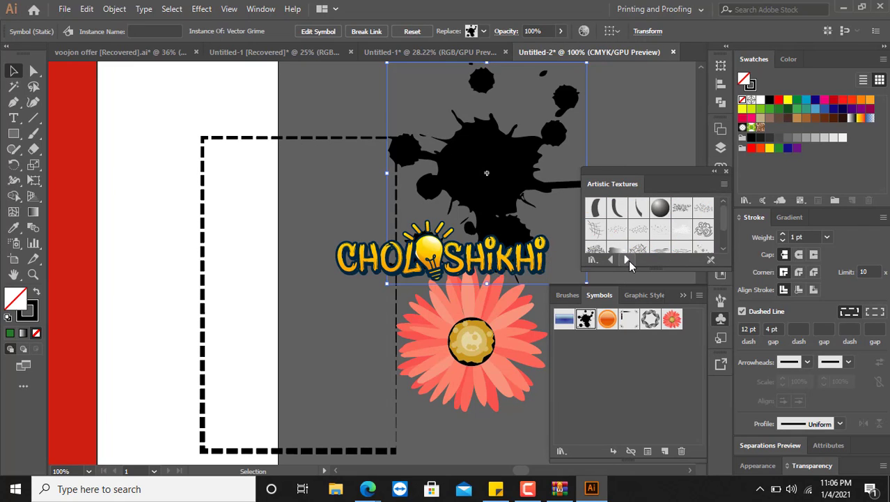
left_click(628, 260)
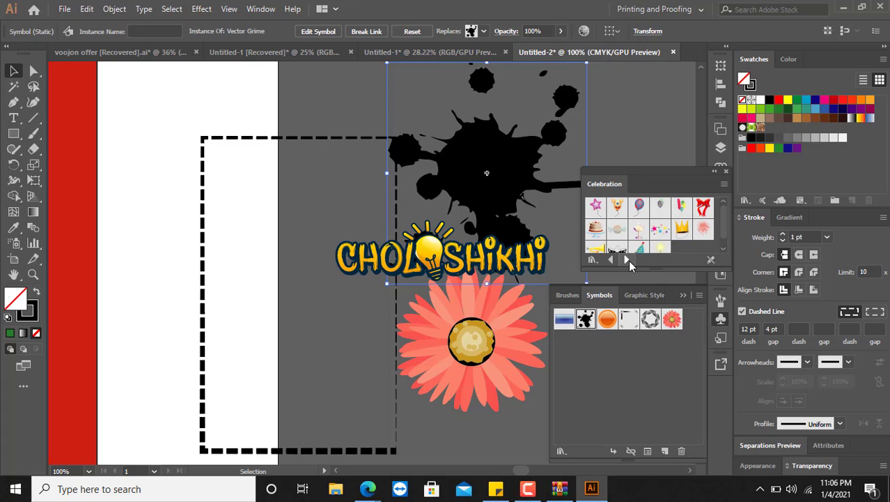
left_click(628, 260)
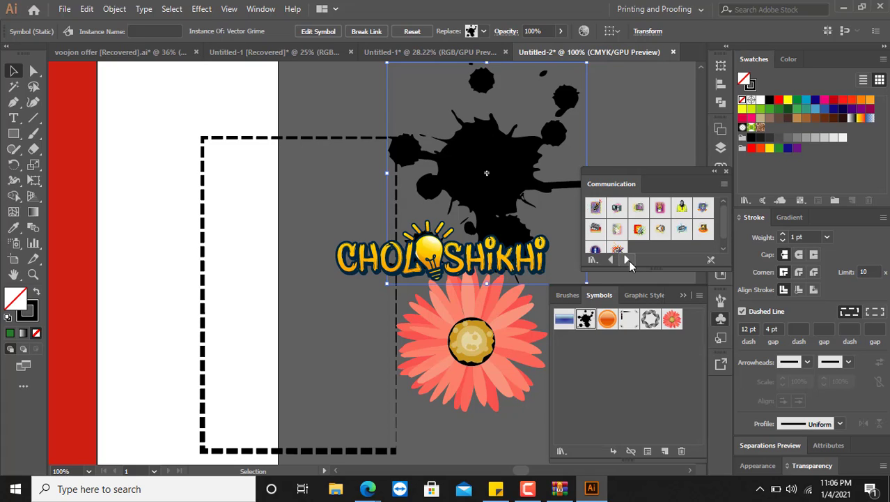
left_click(628, 260)
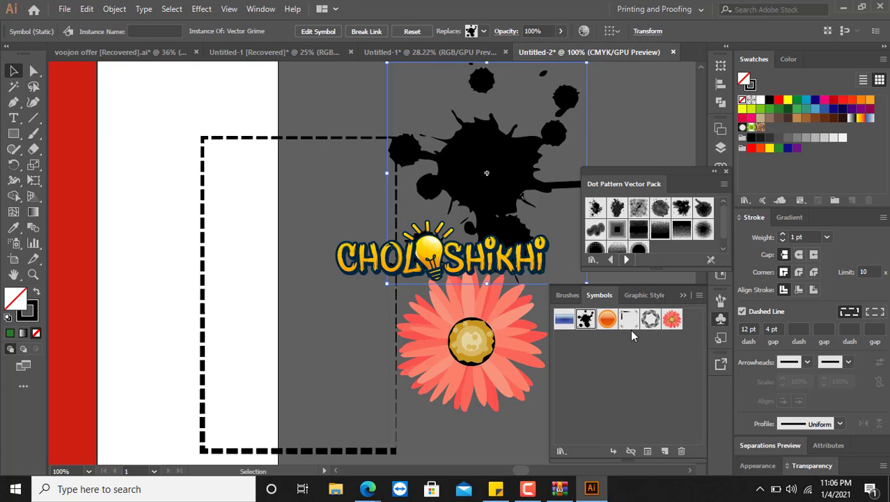
left_click(626, 259)
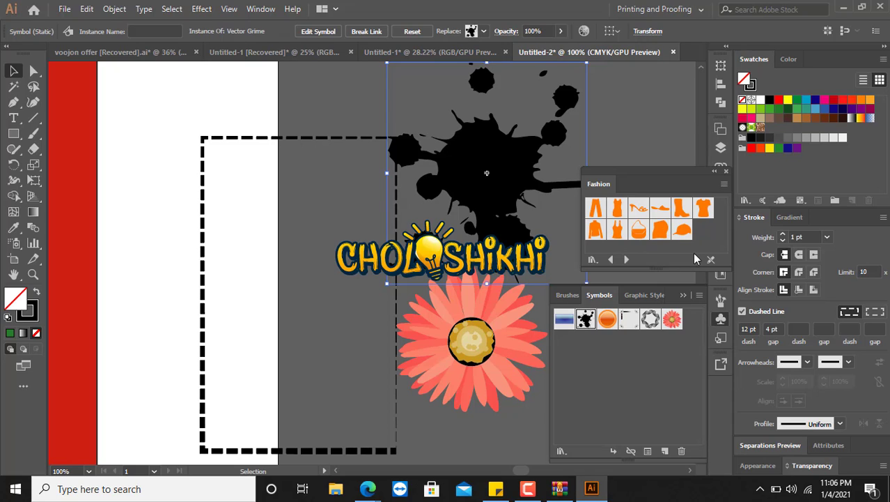
left_click(626, 259)
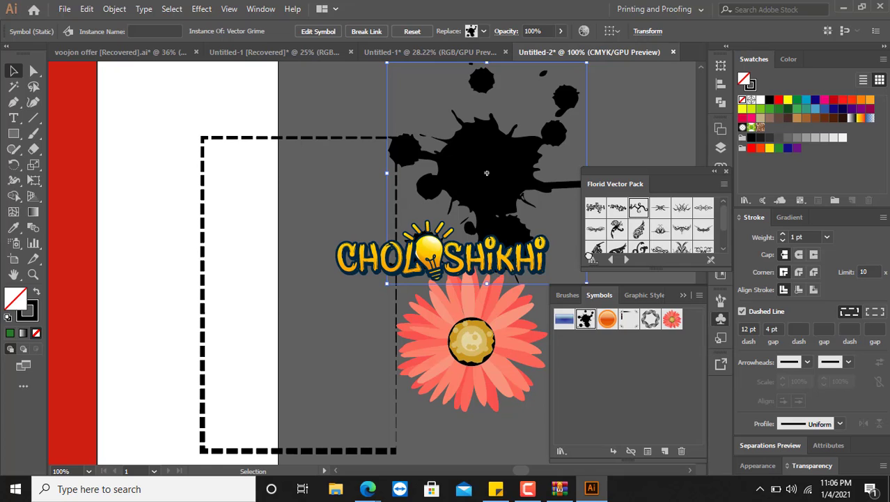
Place the Florid Vector Pack 03 swirl symbol over the dashed rectangle and move it lower, overlapping the flower
left_click_drag(638, 203, 315, 234)
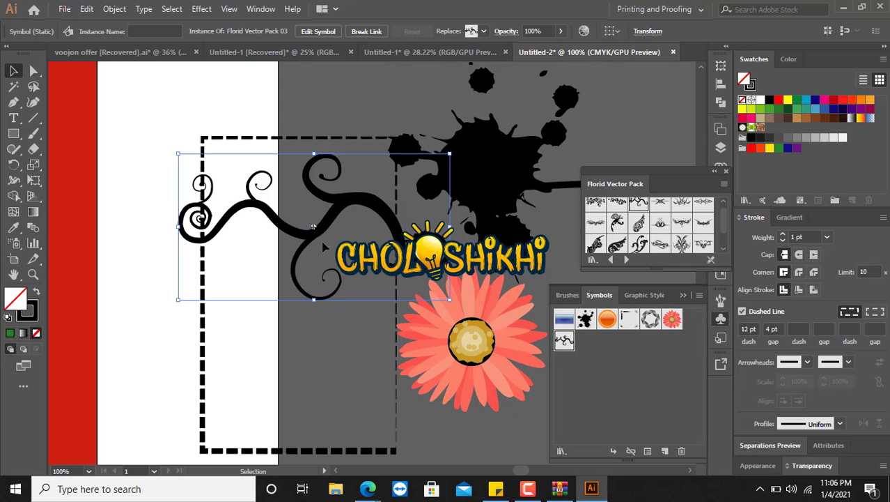
left_click_drag(361, 195, 381, 259)
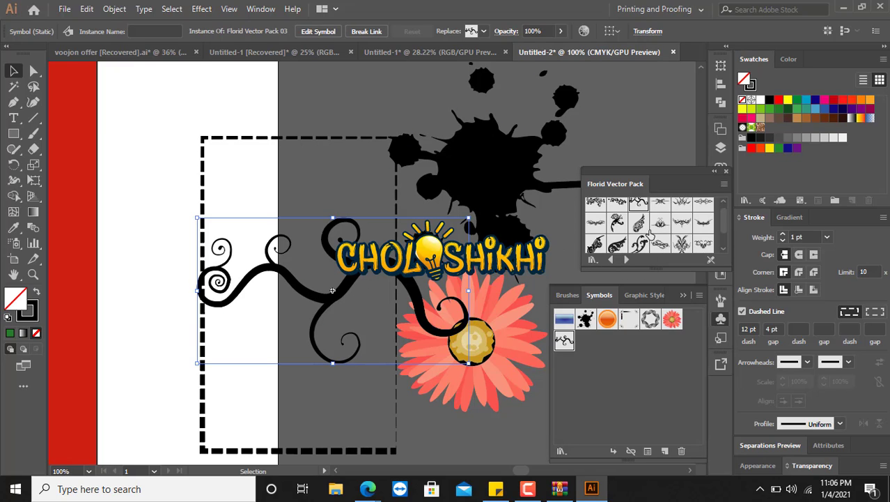
scroll(673, 240, "down", 2)
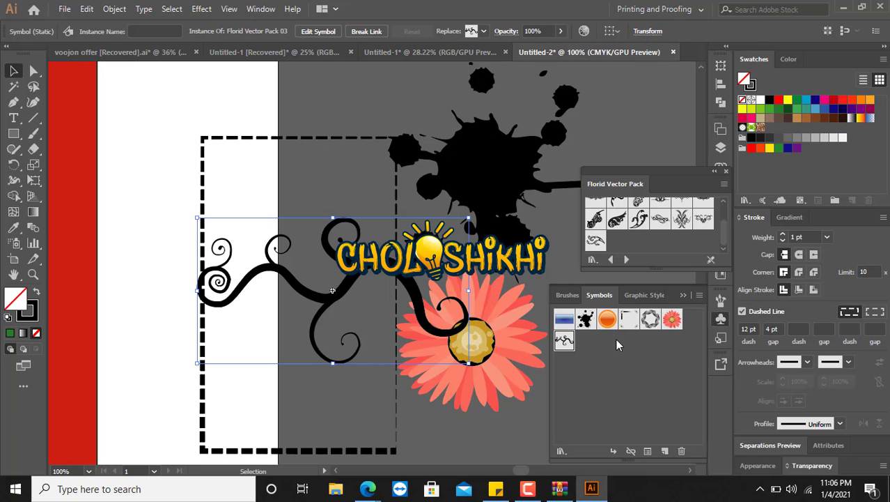
scroll(418, 167, "up", 5)
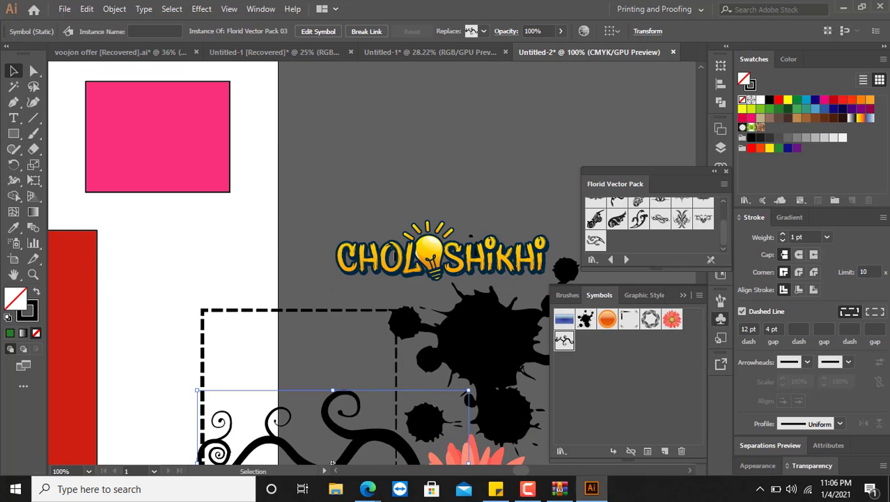
left_click(169, 159)
left_click_drag(169, 159, 601, 347)
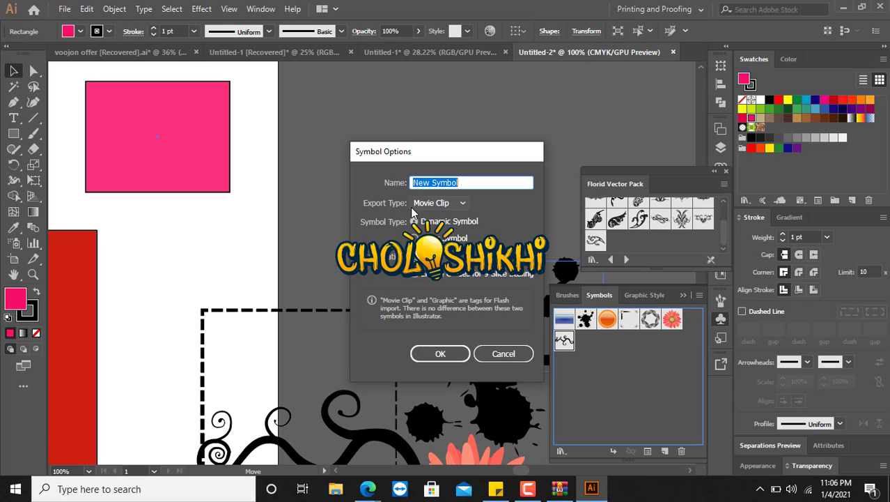
left_click(445, 206)
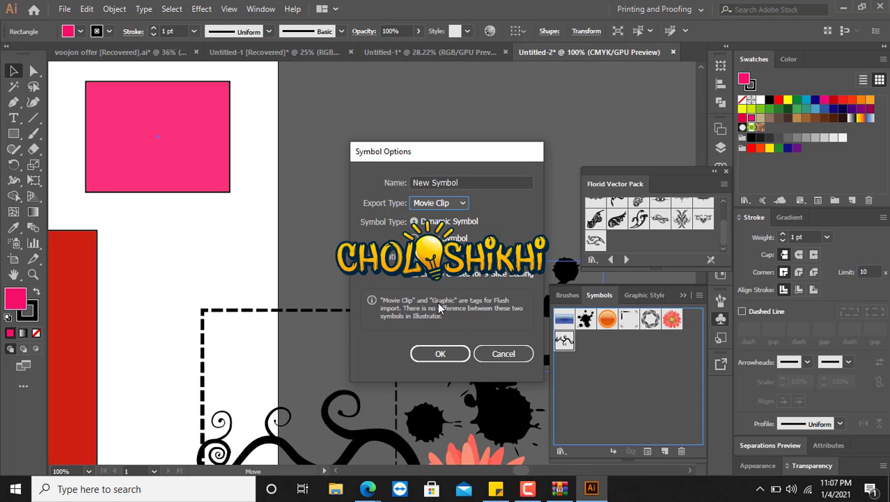
left_click(501, 354)
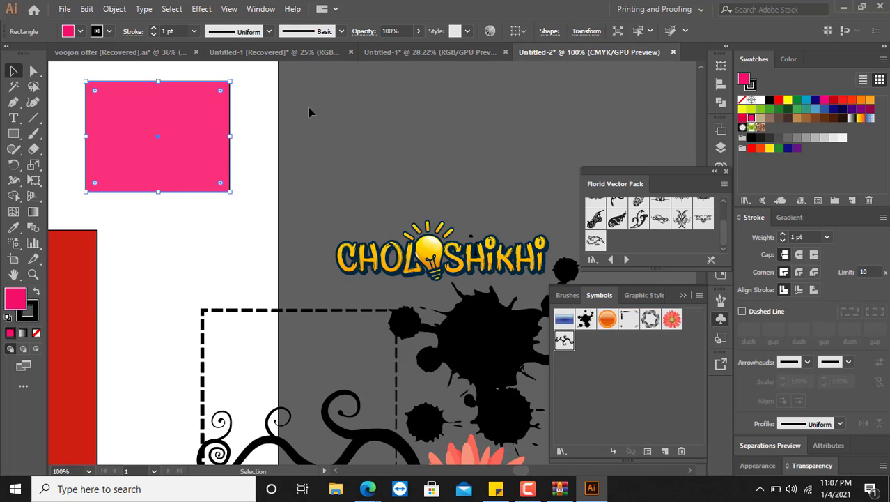
Show the Transform settings and rotate the pink rectangle to 60°
left_click(260, 9)
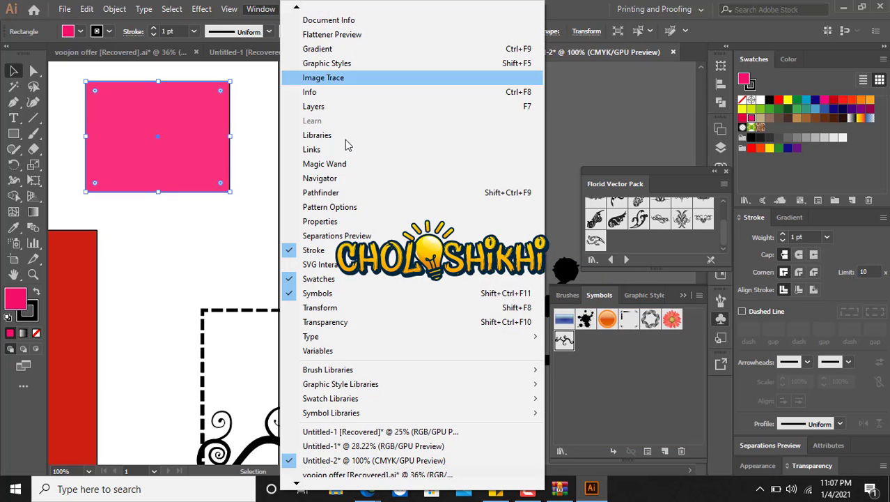
left_click(363, 308)
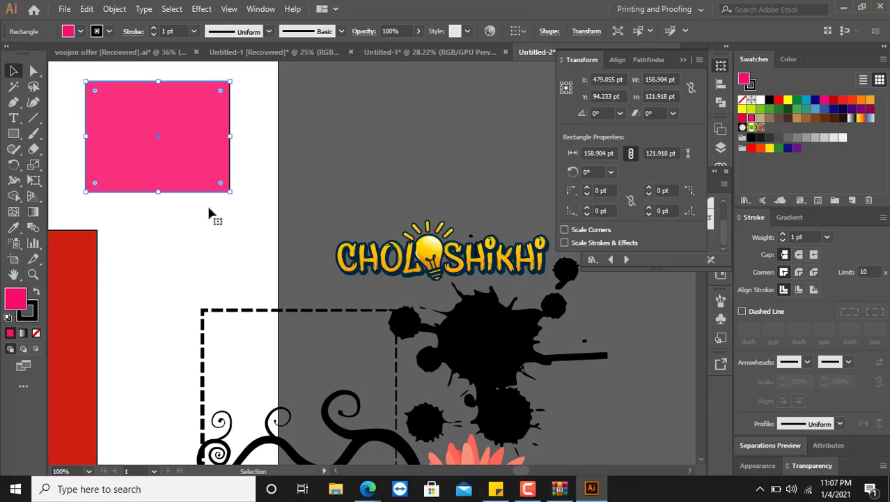
left_click(620, 114)
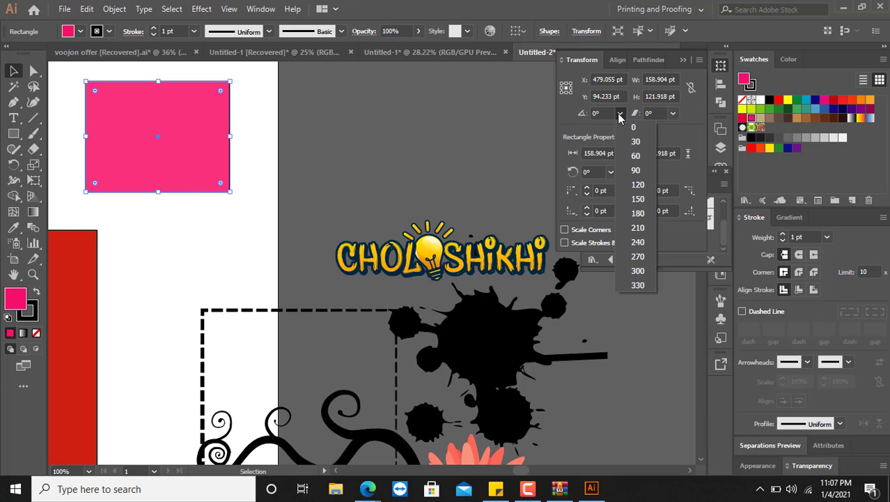
left_click(636, 155)
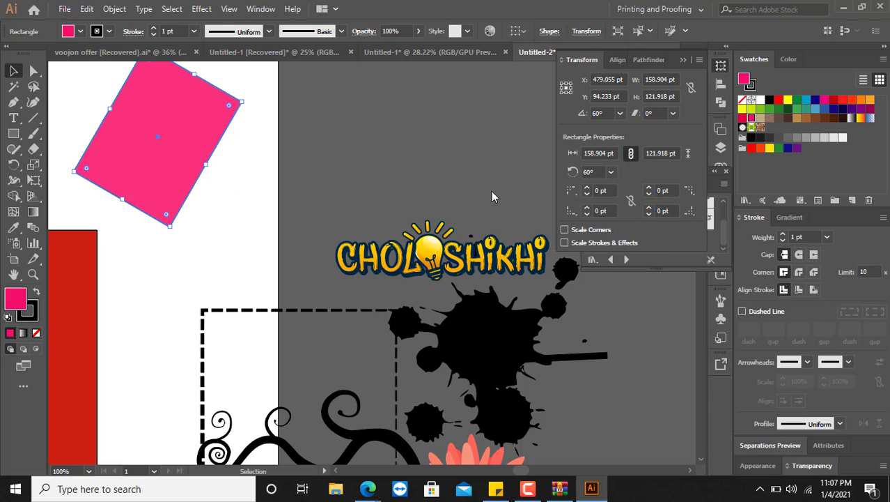
Try shearing the rotated pink rectangle by -20° and undo the shear
left_click(671, 115)
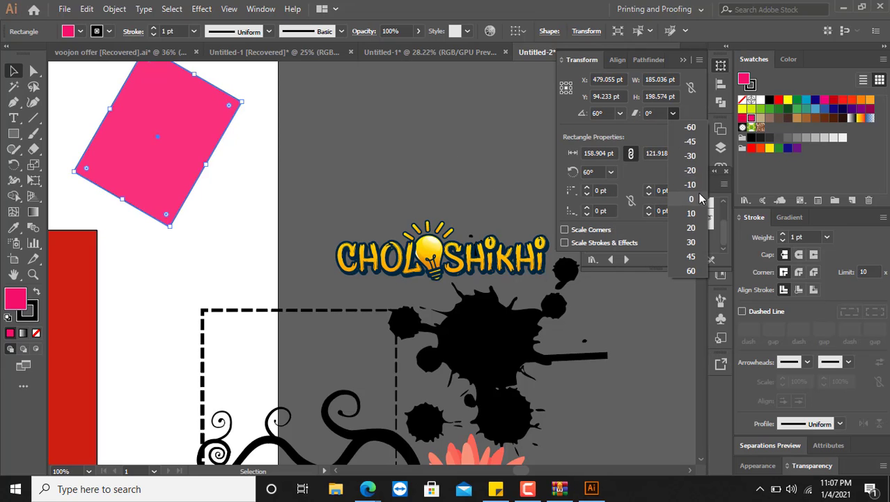
left_click(691, 170)
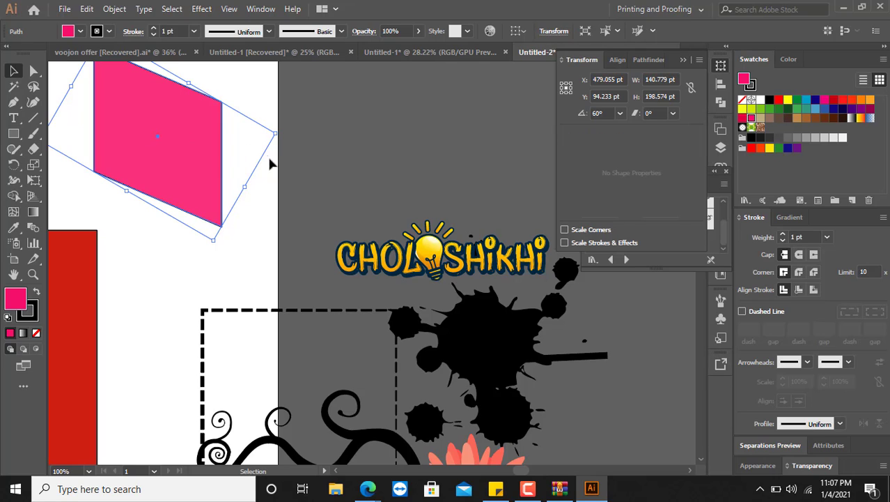
left_click(312, 163)
scroll(258, 199, "up", 1)
scroll(258, 199, "up", 3)
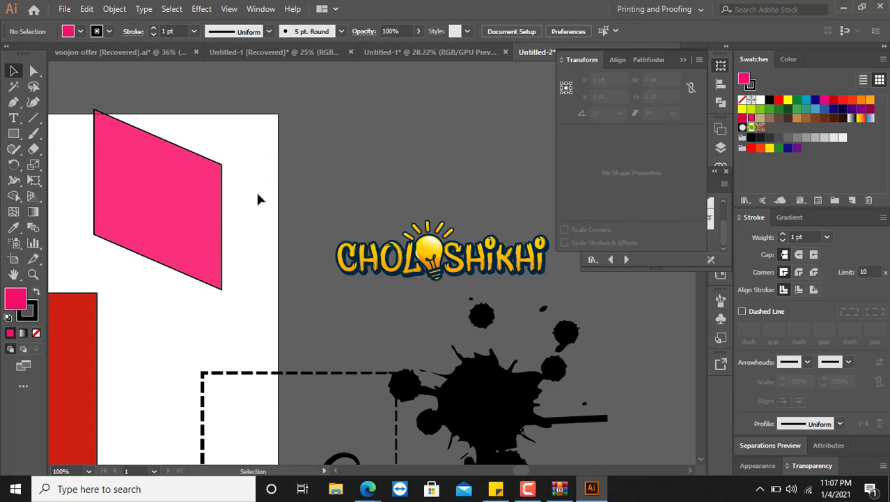
left_click(176, 221)
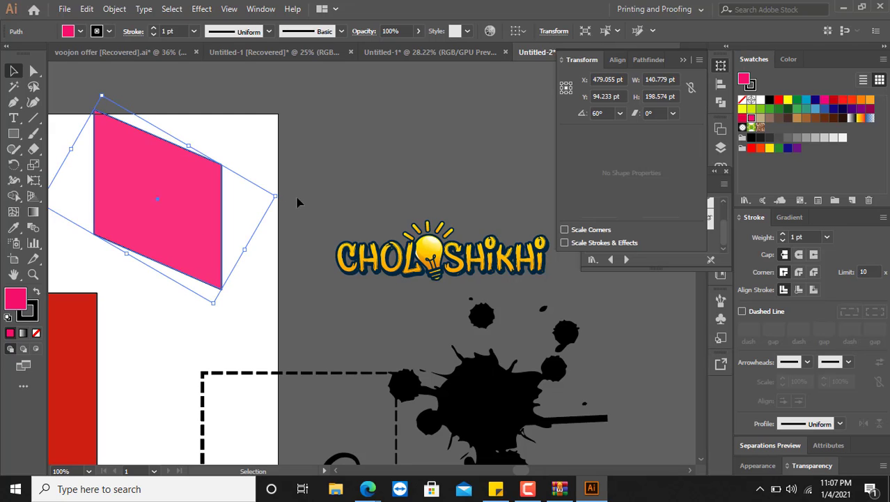
key("ctrl+z")
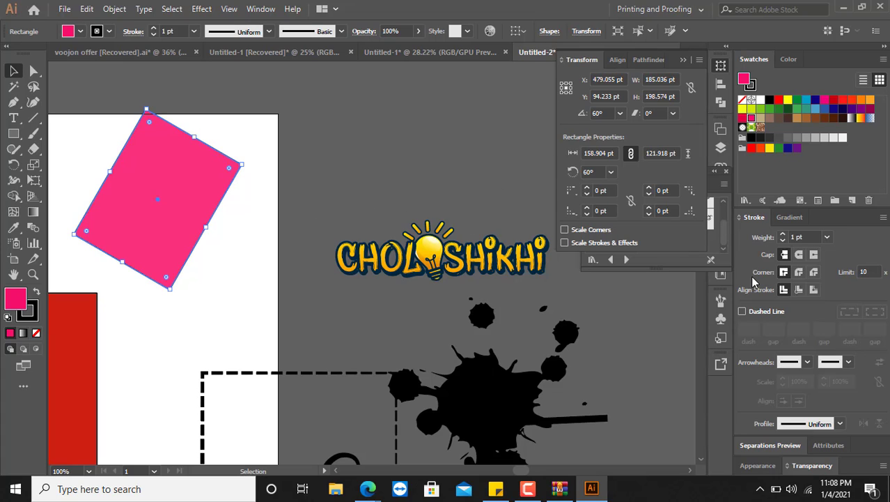
Try shearing the rotated pink rectangle by 45°, check its available transform commands, and undo the shear
left_click(673, 113)
left_click(694, 256)
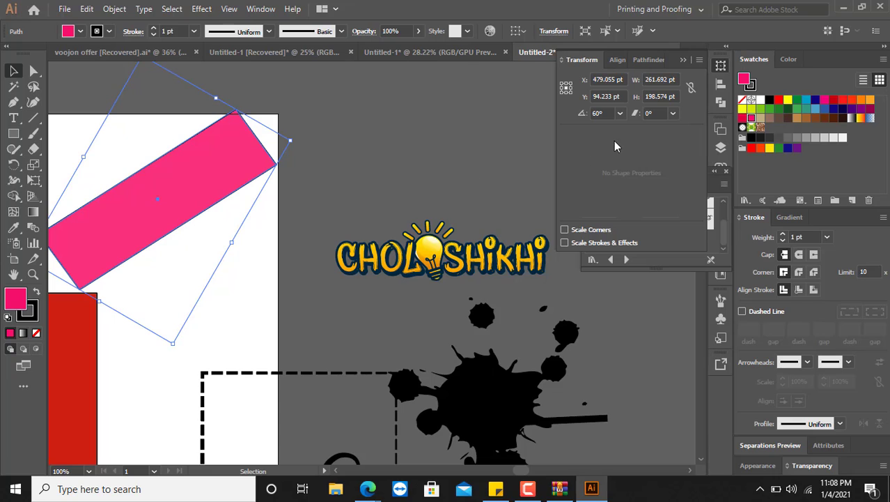
right_click(196, 160)
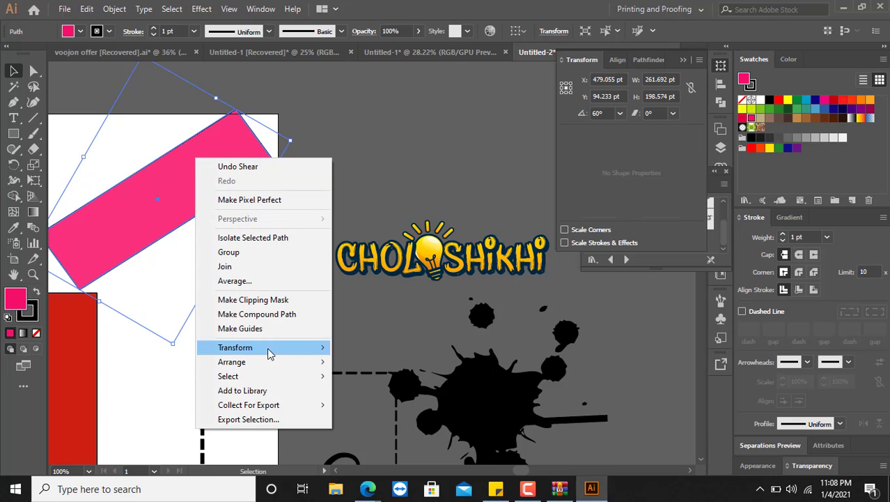
mouse_move(310, 347)
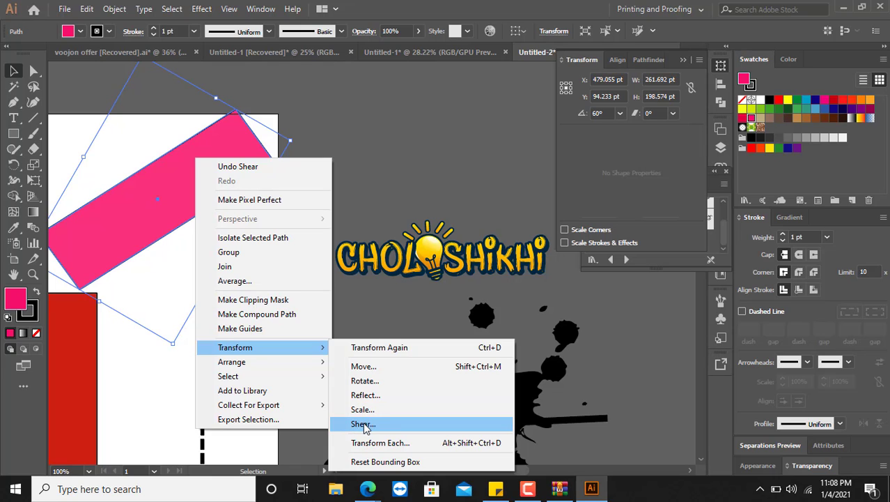
left_click(455, 136)
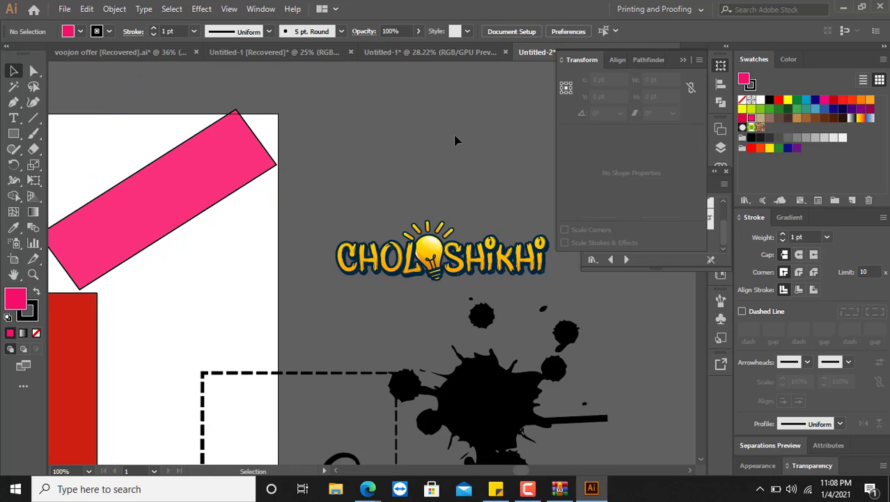
key("ctrl+z")
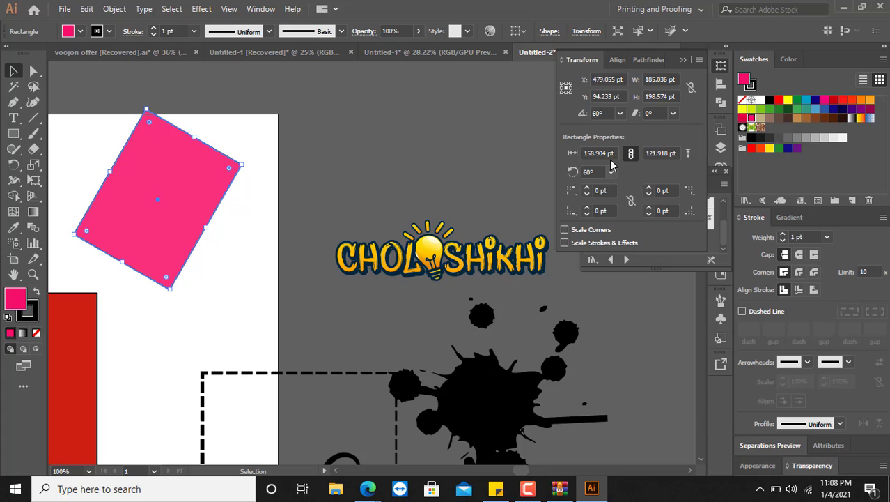
Set the pink rectangle's rotation angle to 0°
left_click(599, 113)
left_click(592, 171)
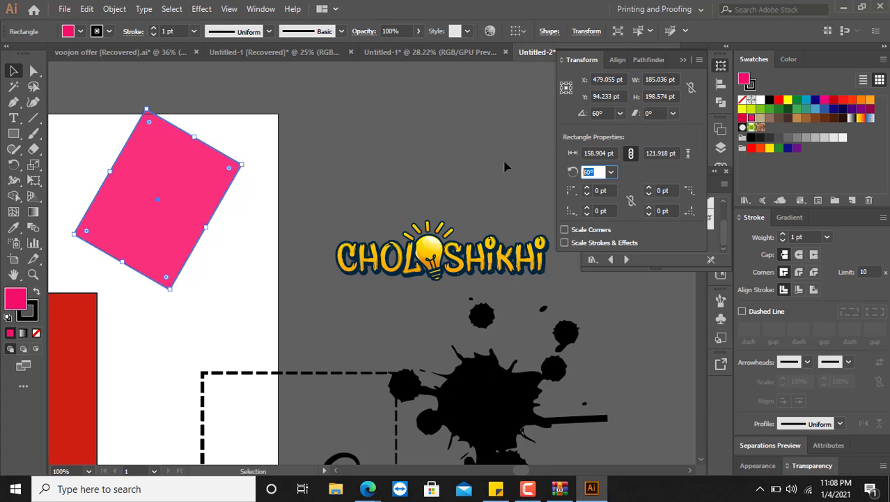
type("0")
key("Return")
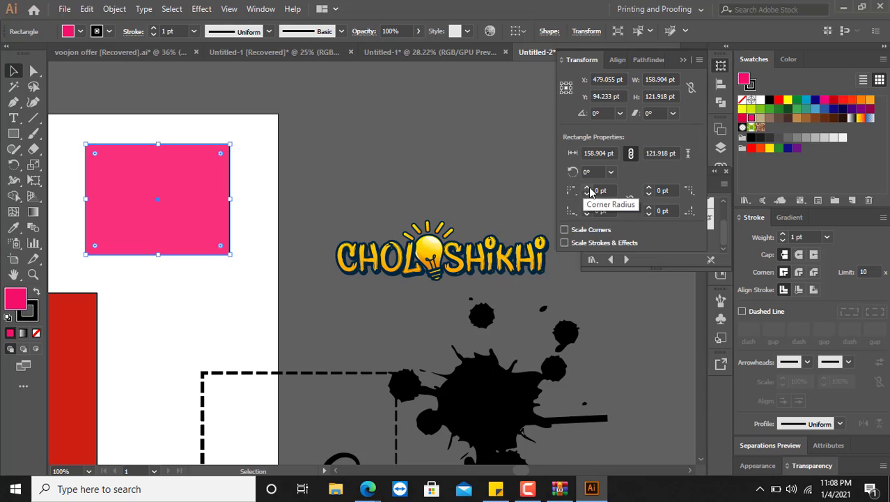
Round only the upper-left corner of the pink rectangle to a 31 pt radius
left_click(630, 204)
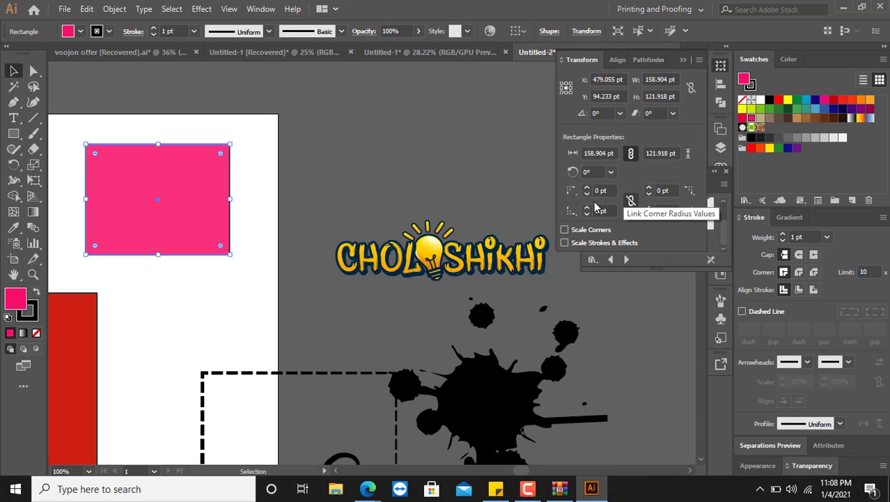
left_click(587, 188)
left_click(587, 188)
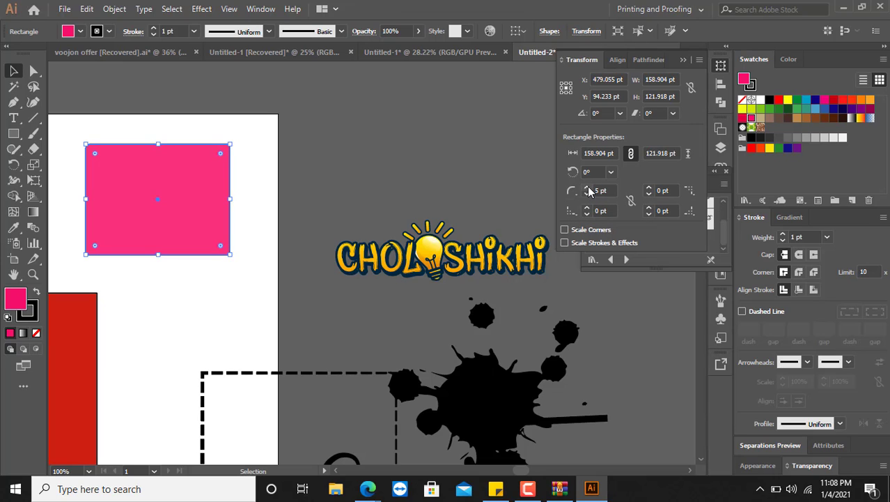
left_click(587, 188)
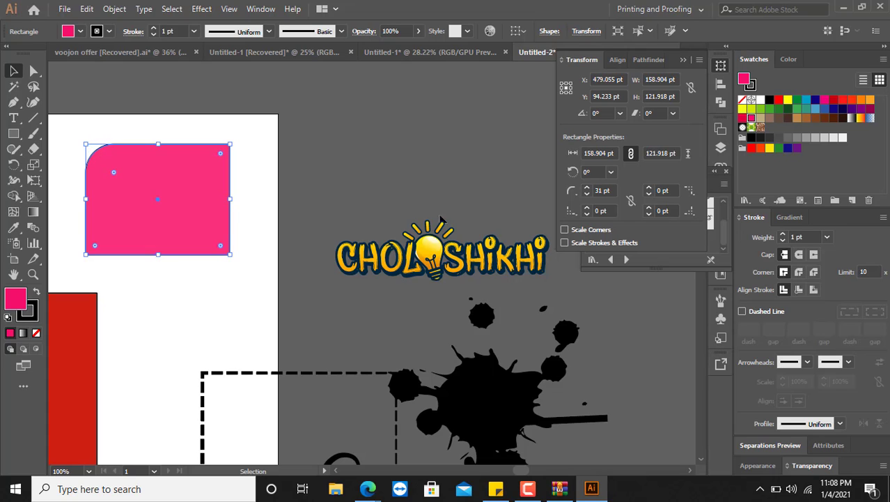
left_click(271, 166)
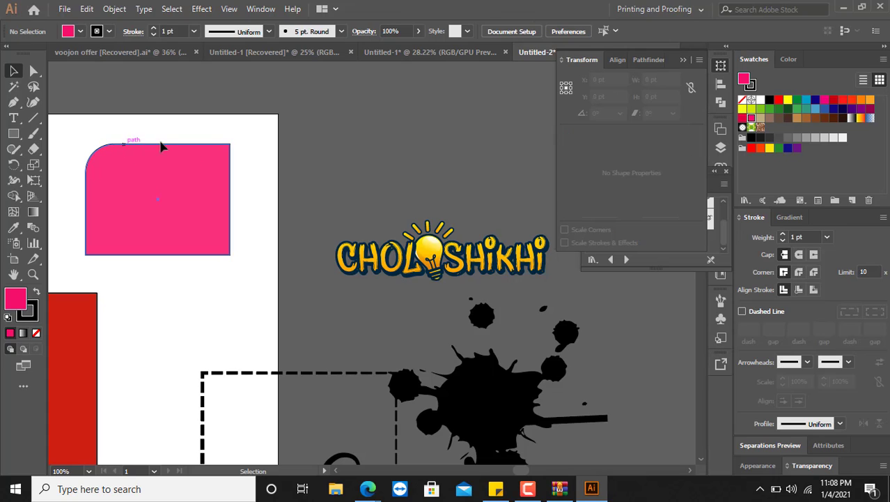
Round the lower-right corner of the pink rectangle to a 28 pt radius
left_click(159, 192)
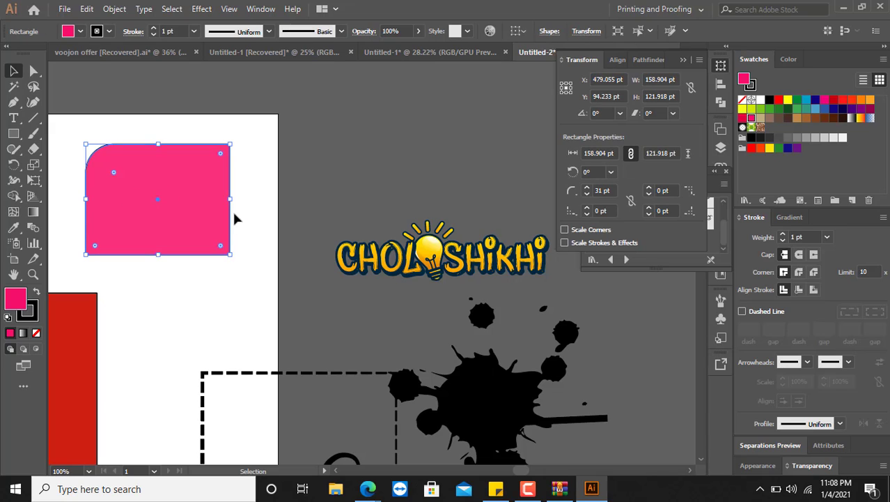
left_click(650, 207)
left_click(203, 262)
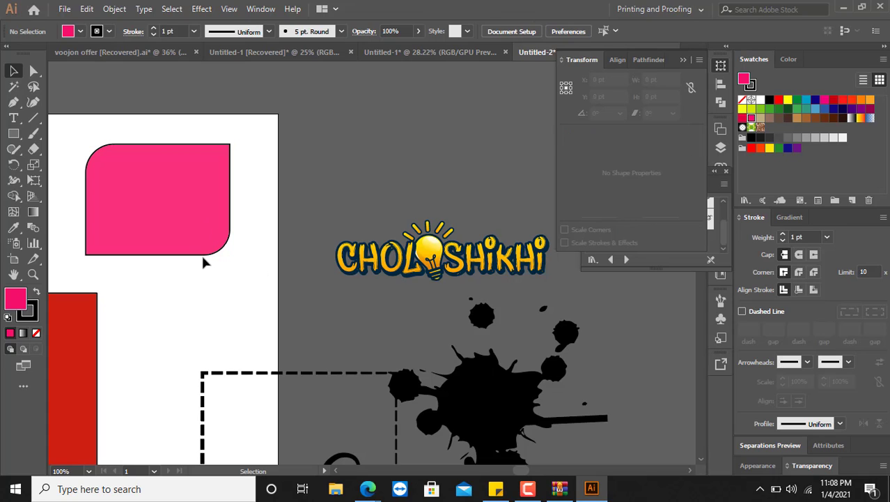
Round all four corners of the pink rectangle together by about 45 pt more, check the radii, and close the Transform settings
left_click(164, 200)
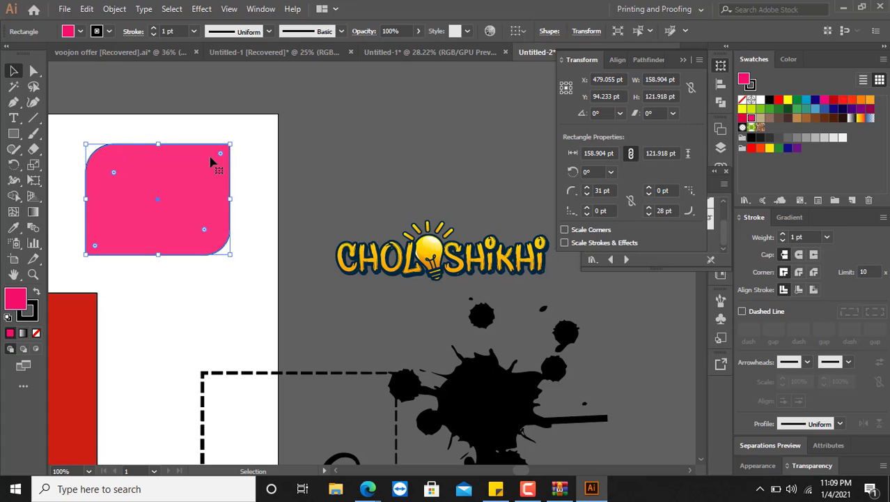
left_click_drag(220, 163, 171, 277)
left_click(312, 175)
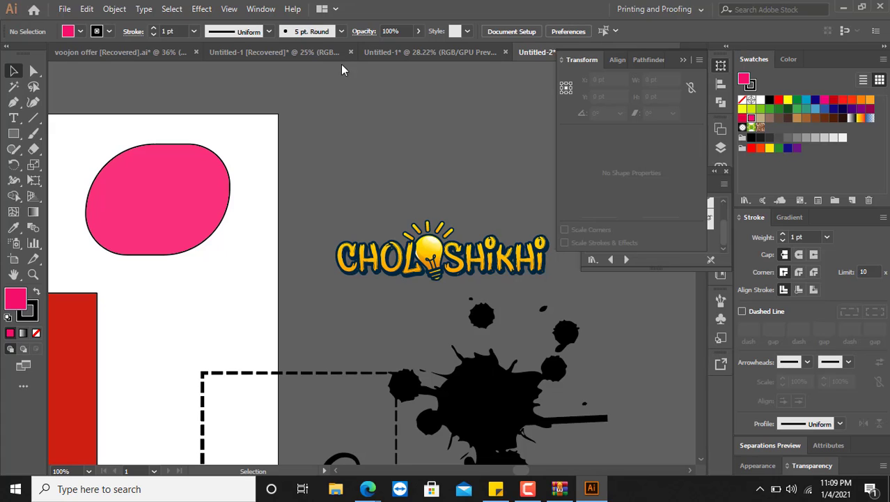
left_click(193, 171)
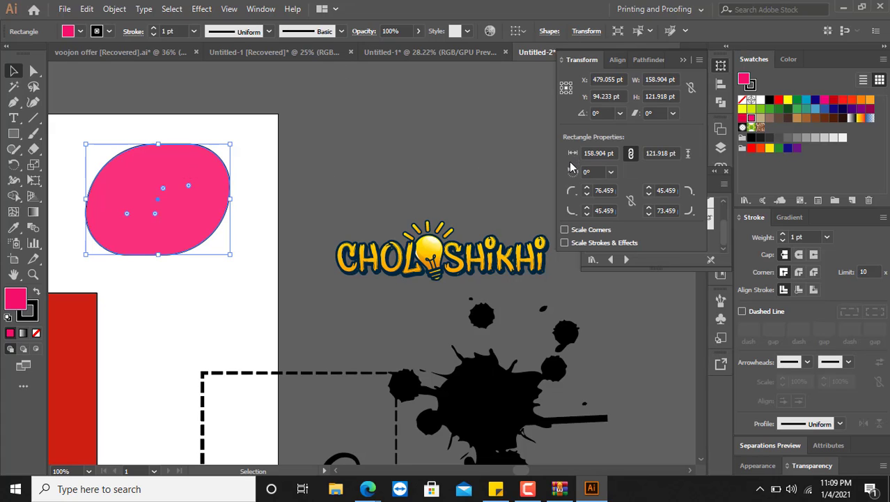
scroll(608, 209, "down", 1)
left_click(722, 67)
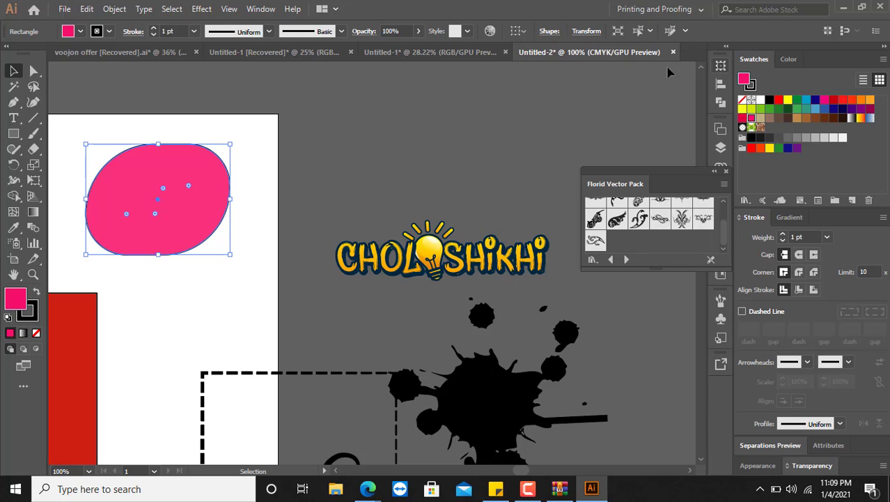
Show the Transparency settings and set the rounded pink shape's blending mode to Multiply
left_click(262, 9)
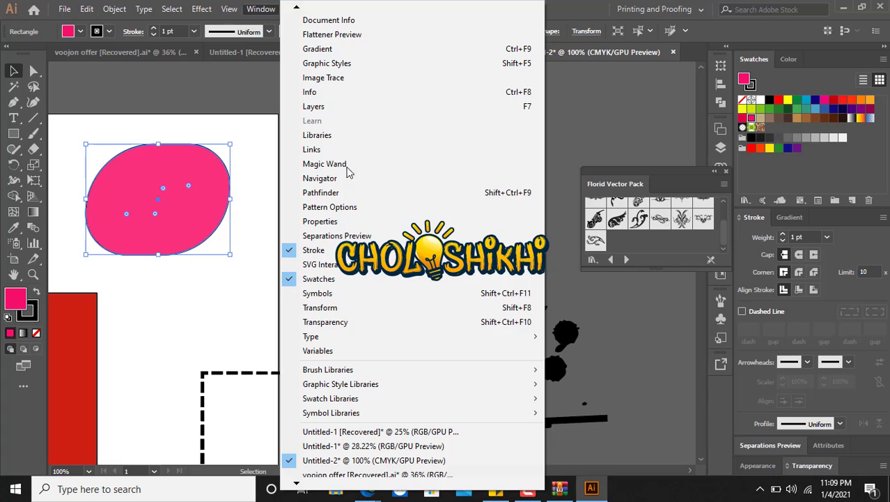
mouse_move(365, 370)
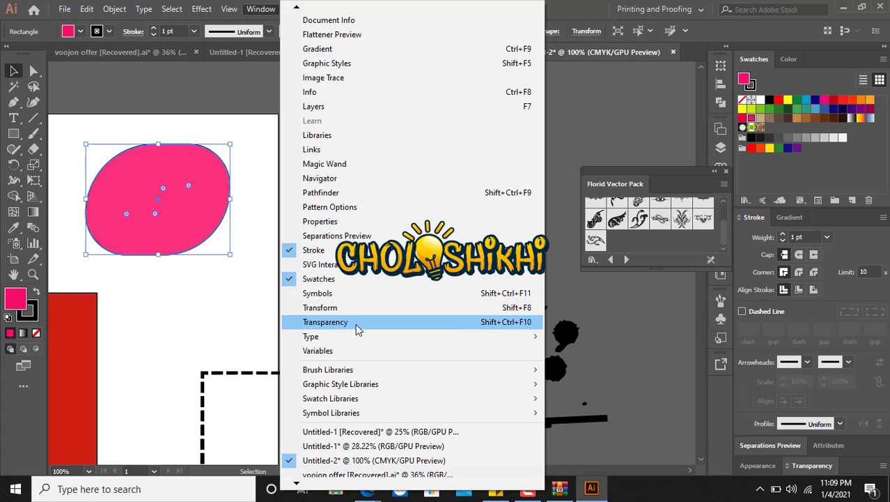
left_click(325, 322)
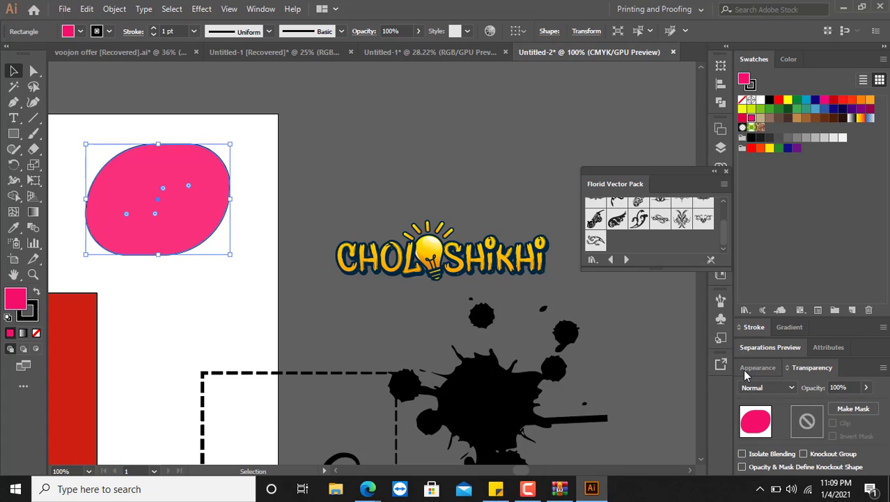
left_click(746, 388)
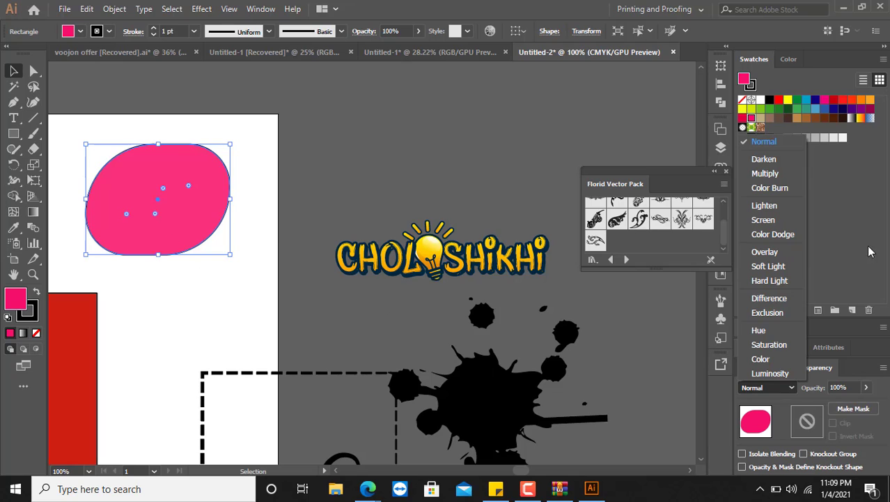
left_click(778, 173)
left_click(329, 182)
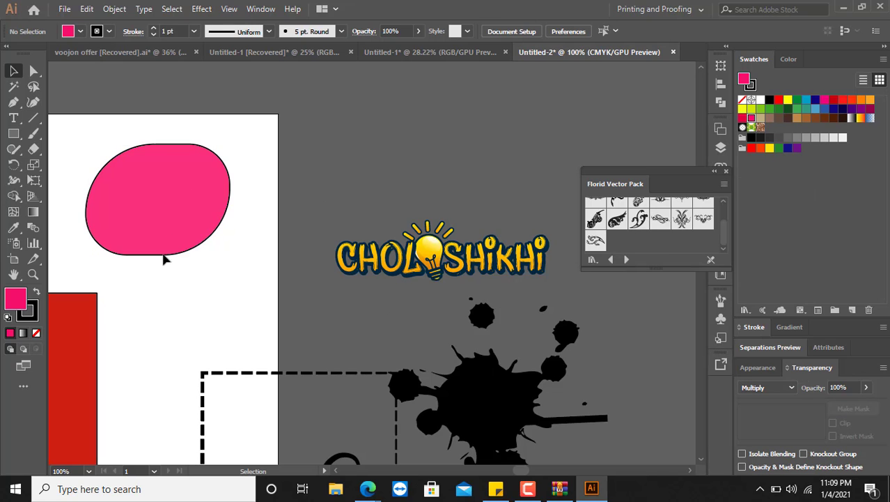
scroll(217, 276, "down", 3)
key("space")
left_click_drag(186, 299, 419, 295)
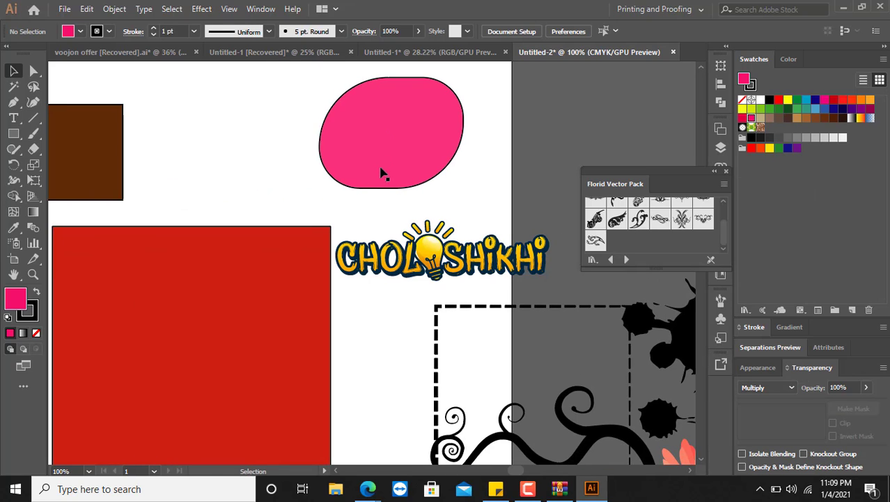
Move the pink rounded shape over the red rectangle's corner, and from there onto the brown rectangle's edge so they overlap
left_click_drag(383, 143, 317, 259)
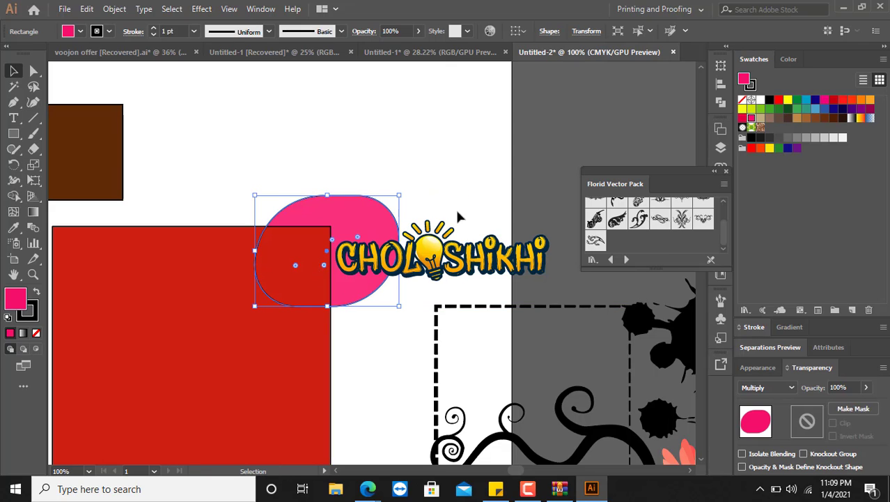
key("ctrl")
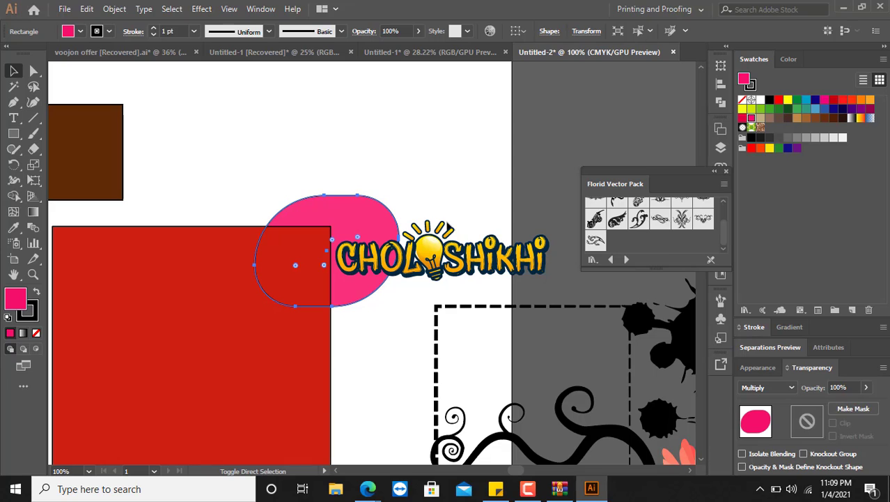
left_click_drag(364, 251, 219, 155)
left_click(375, 321)
left_click(303, 247)
left_click(249, 204)
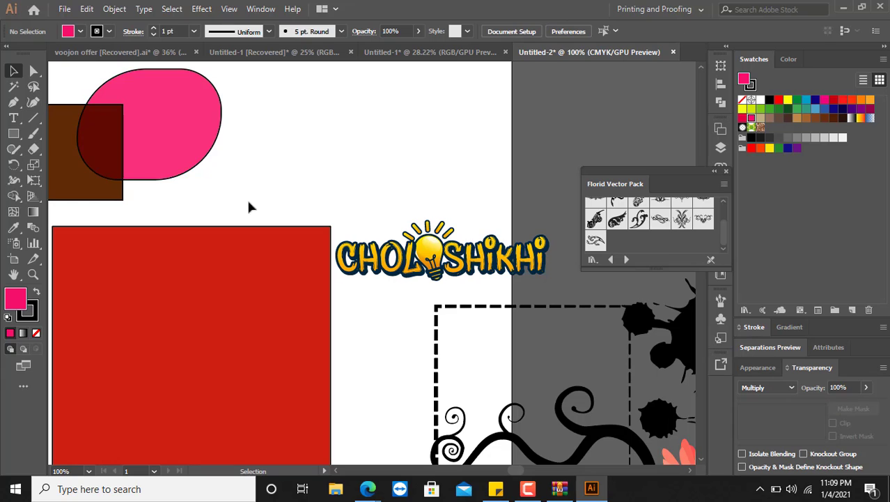
Try the Screen blending mode on the pink shape overlapping the brown rectangle, and set its blending mode to Overlay
left_click_drag(71, 166, 217, 168)
left_click_drag(183, 90, 348, 292)
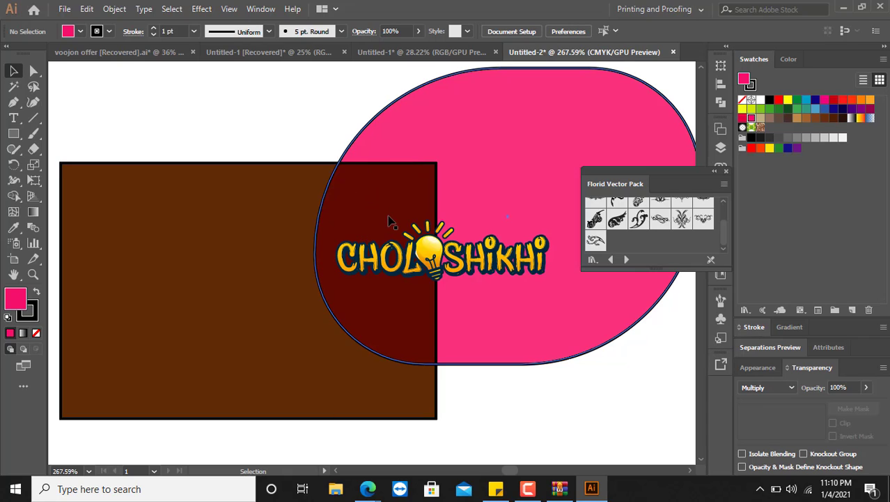
left_click(490, 203)
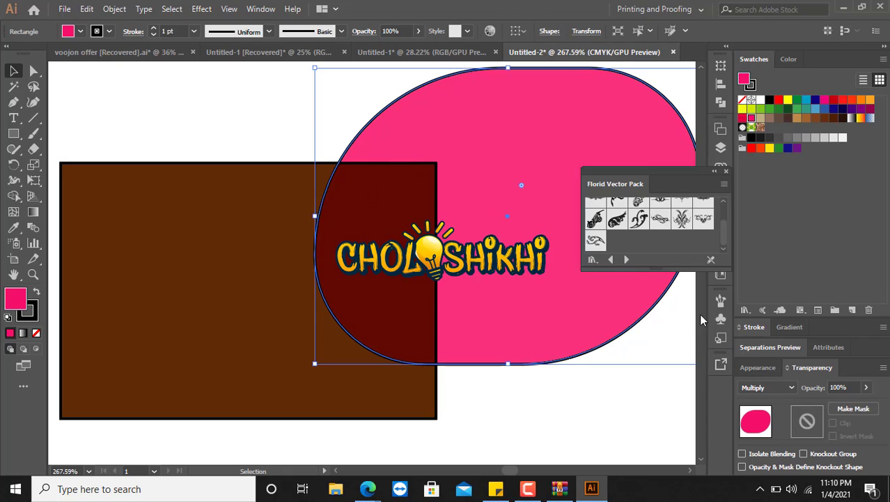
left_click(757, 388)
left_click(766, 221)
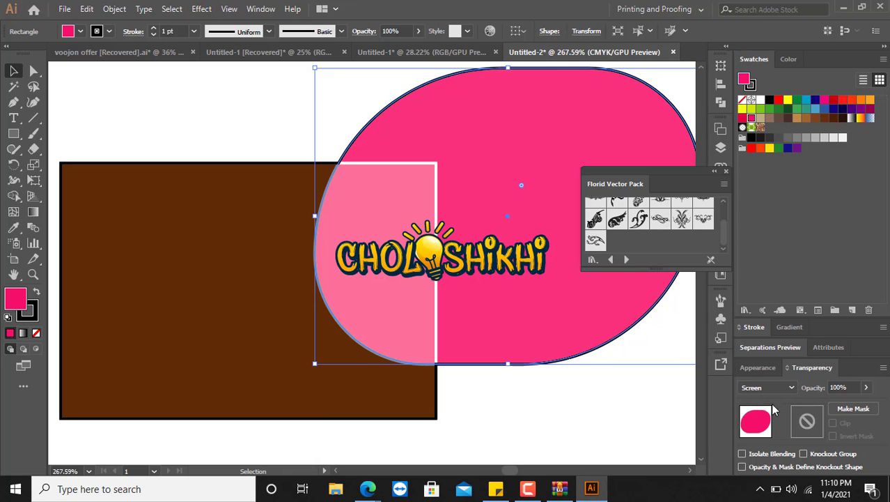
left_click(760, 387)
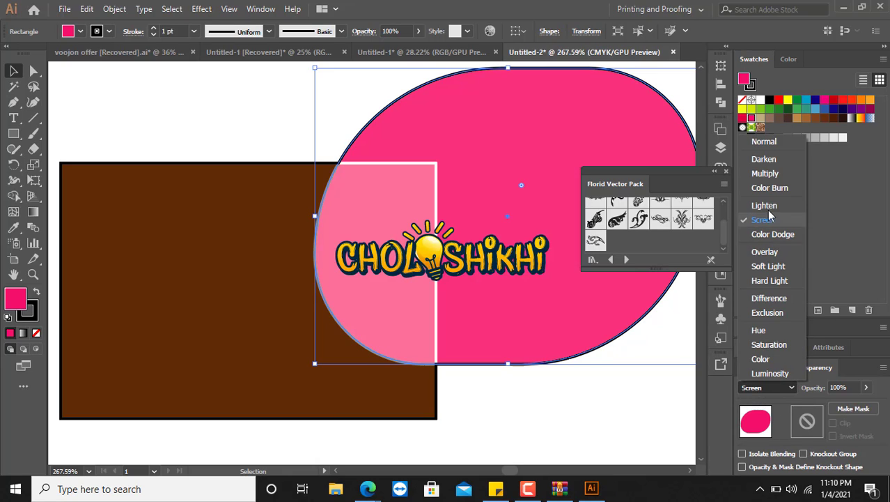
left_click(775, 253)
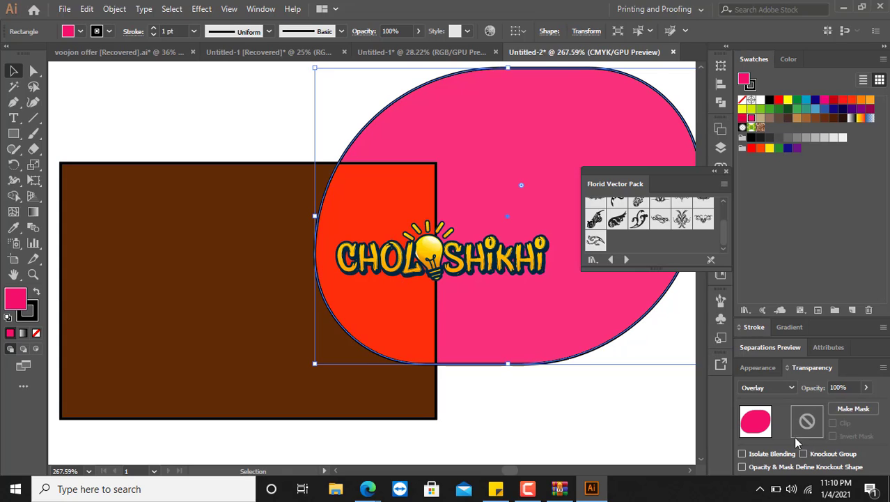
left_click(778, 394)
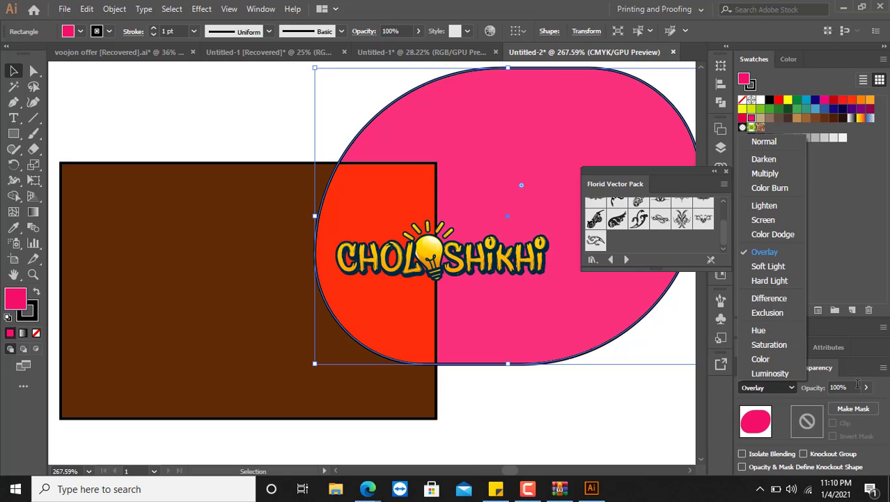
left_click(747, 394)
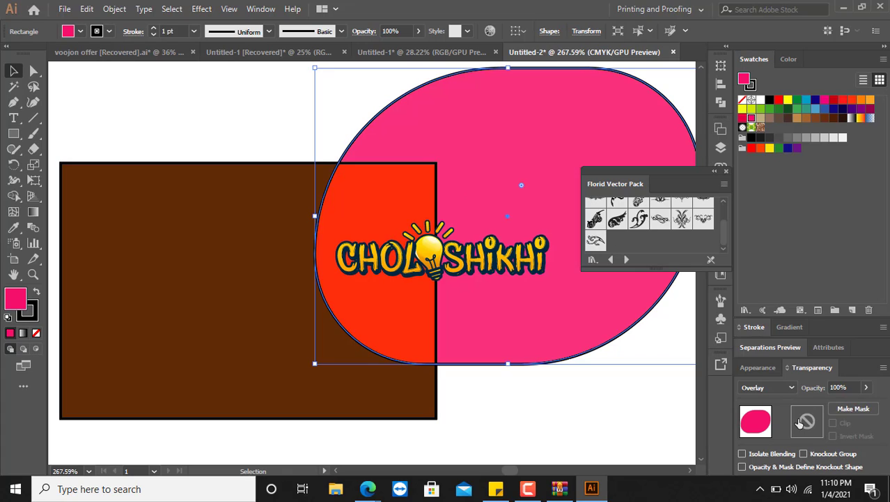
Set the pink shape's opacity to 0%
left_click_drag(847, 387, 772, 400)
type("0")
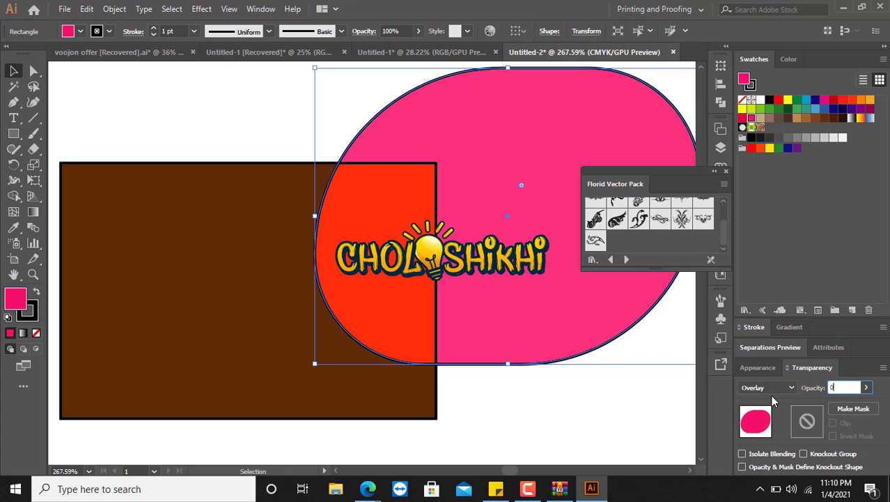
key("Return")
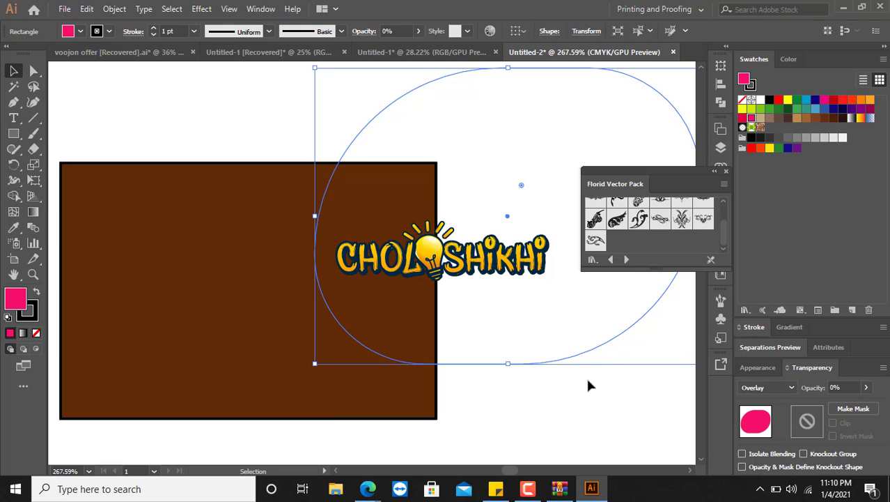
left_click(526, 423)
Set the pink shape's opacity to 30% and deselect it
left_click(566, 284)
left_click(838, 386)
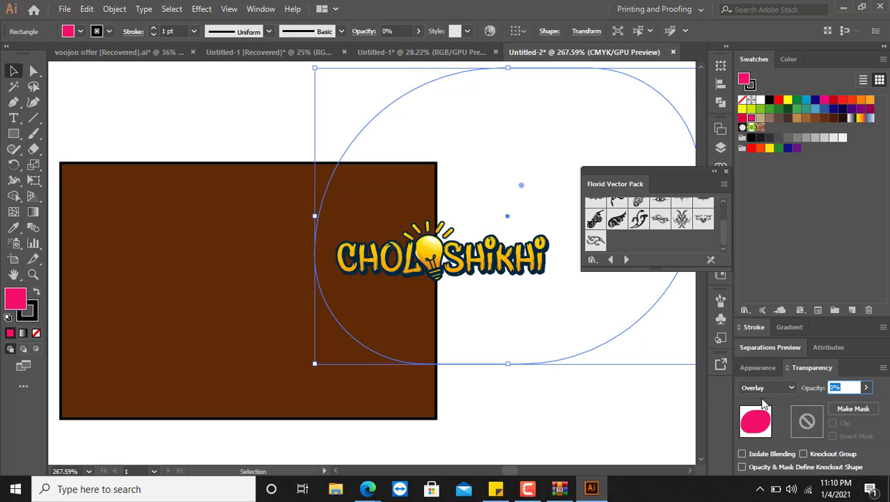
type("30")
key("Return")
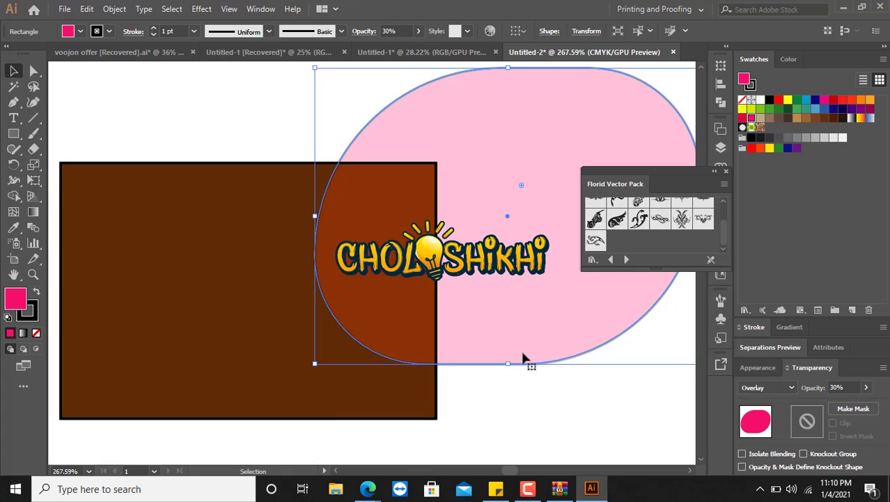
left_click(512, 418)
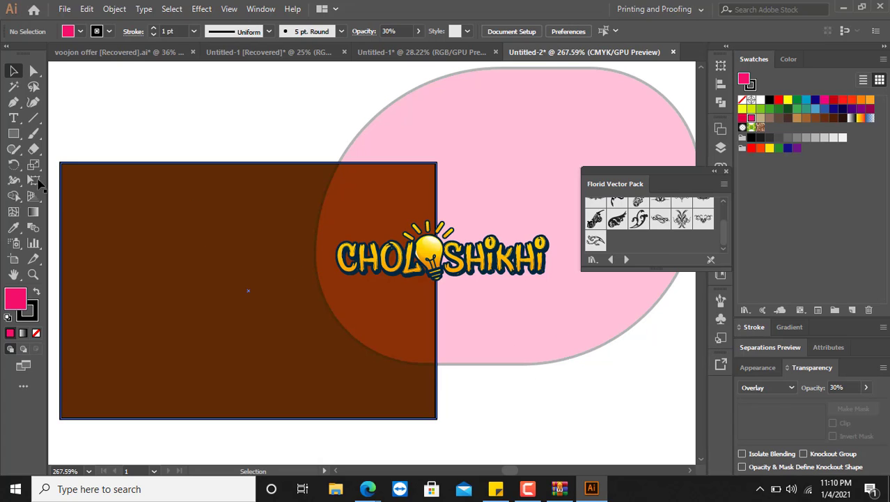
Move the semi-transparent pink shape off the artboard into the empty area above it
left_click(13, 134)
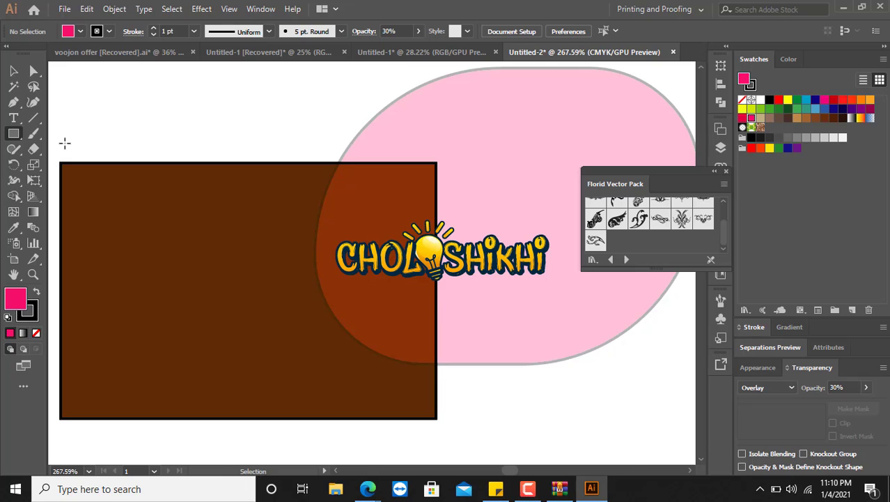
key("ctrl+minus")
key("ctrl+minus")
key("ctrl+minus")
key("ctrl+minus")
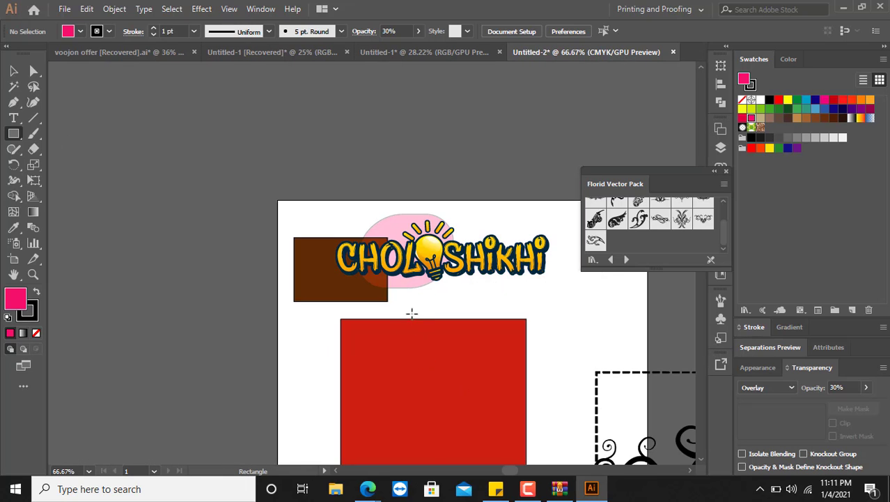
key("v")
left_click_drag(415, 228, 423, 120)
key("ctrl+space")
left_click_drag(299, 144, 371, 145)
key("space")
key("ctrl+minus")
key("ctrl+minus")
key("ctrl+minus")
key("ctrl+minus")
key("ctrl+minus")
key("ctrl+minus")
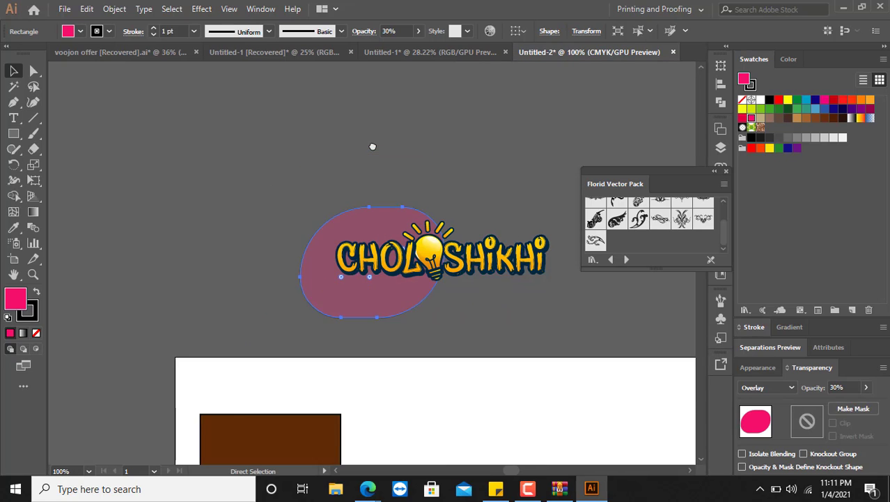
scroll(411, 411, "down", 2)
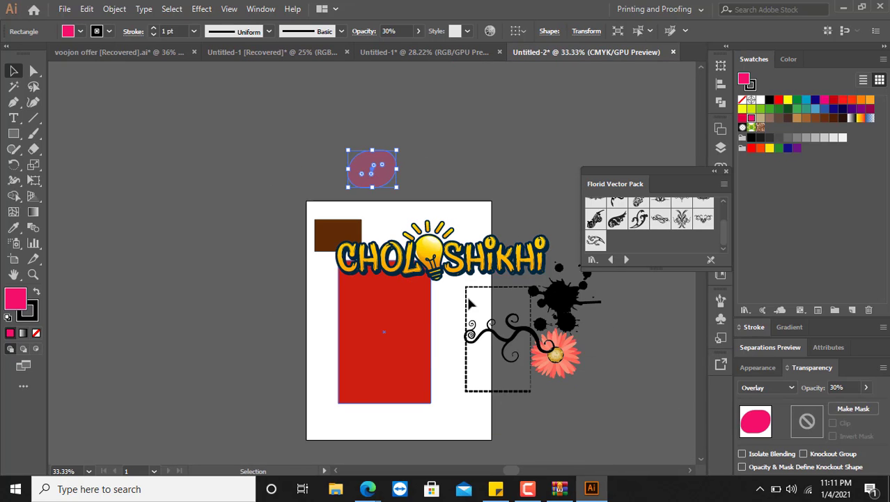
Move the coral flower onto the artboard beside the brown rectangle, and select both objects together before clearing the selection
left_click(562, 367)
left_click_drag(561, 366, 405, 236)
left_click(343, 234)
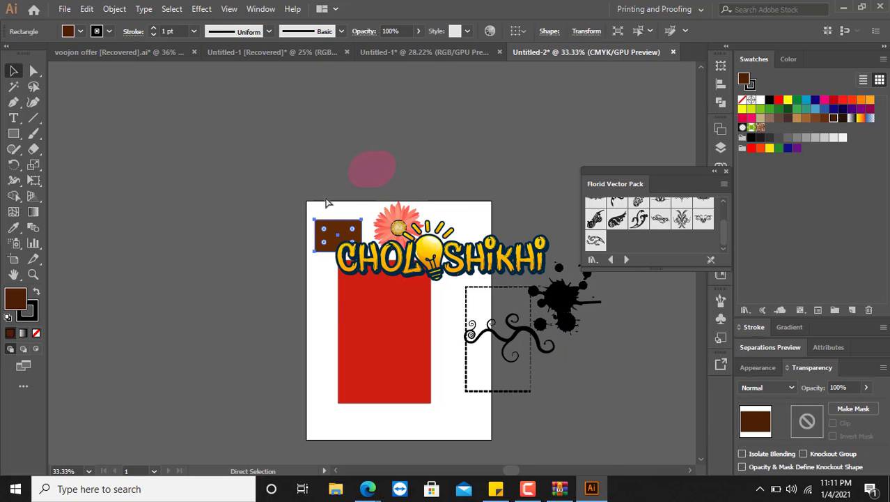
left_click_drag(311, 181, 505, 336)
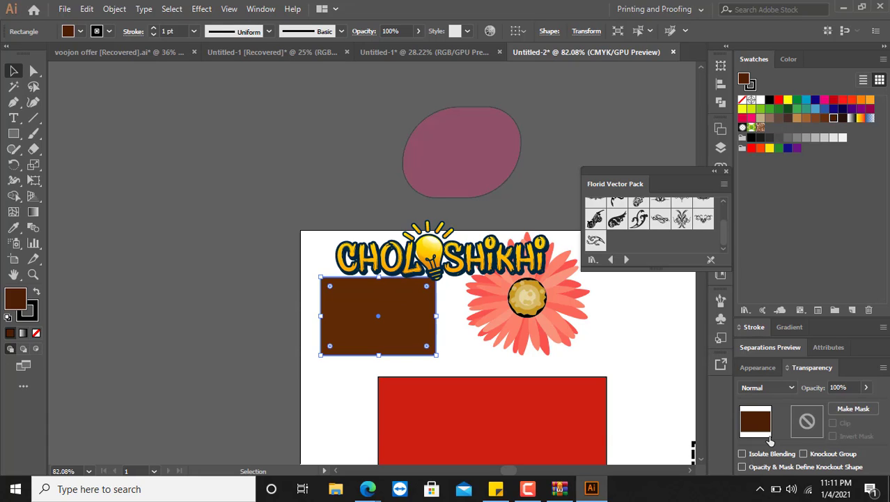
left_click_drag(630, 302, 374, 351)
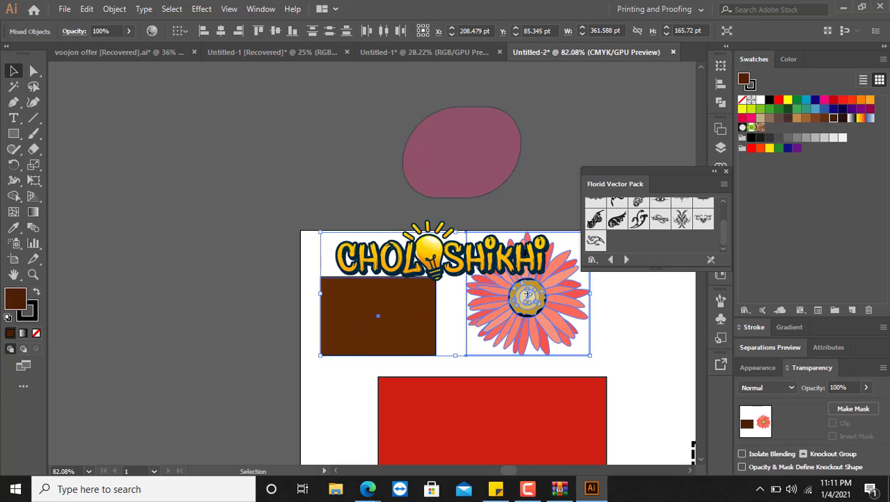
left_click(627, 313)
Break the flower's link to its symbol and deselect it
left_click(527, 274)
right_click(528, 274)
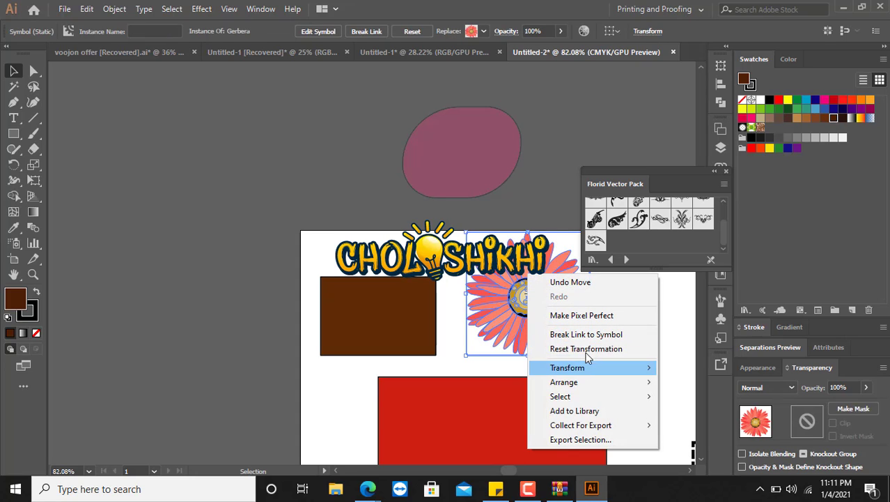
left_click(590, 332)
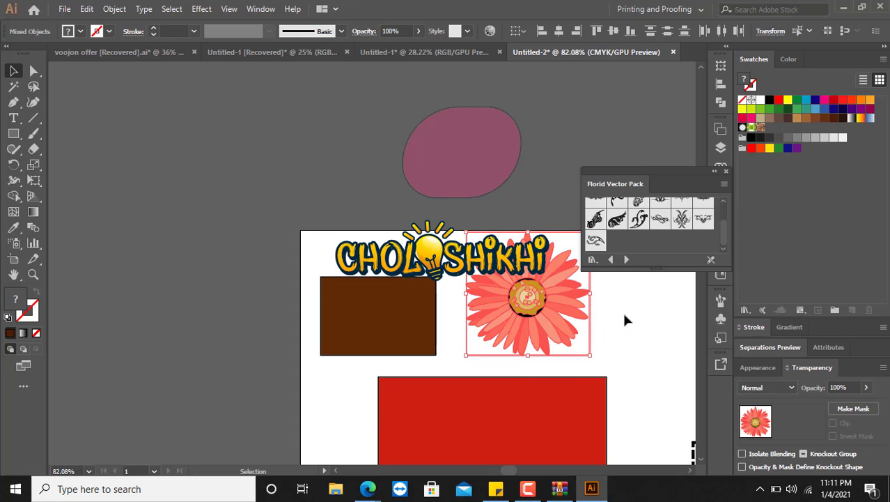
left_click(622, 310)
Select the flower, brown rectangle and pink shape in different combinations, ending with all three selected together
left_click_drag(399, 367, 395, 362)
left_click(595, 328)
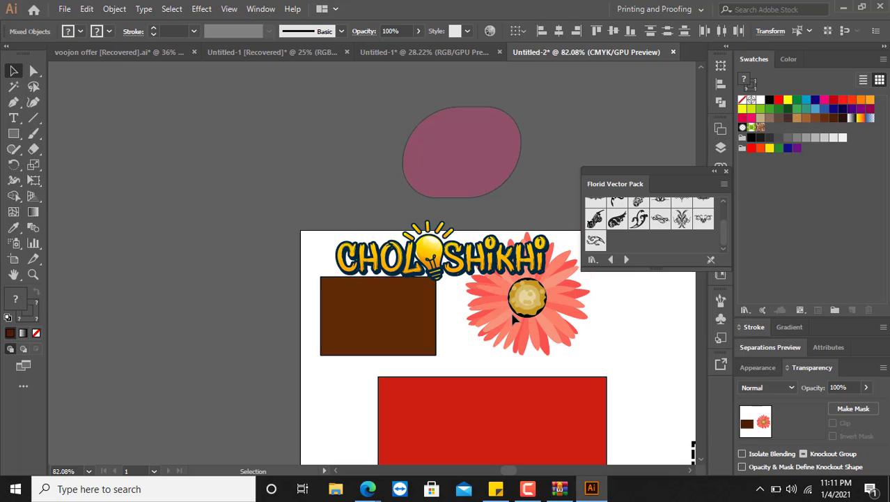
left_click(387, 321)
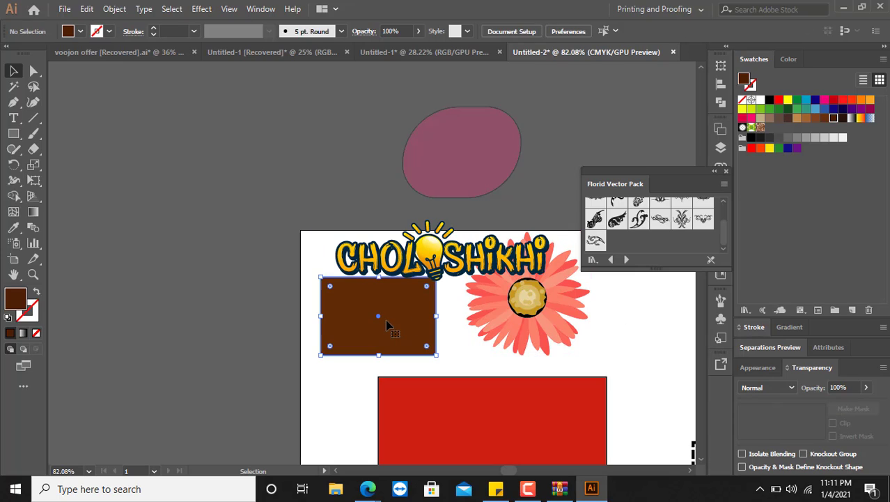
left_click(461, 158)
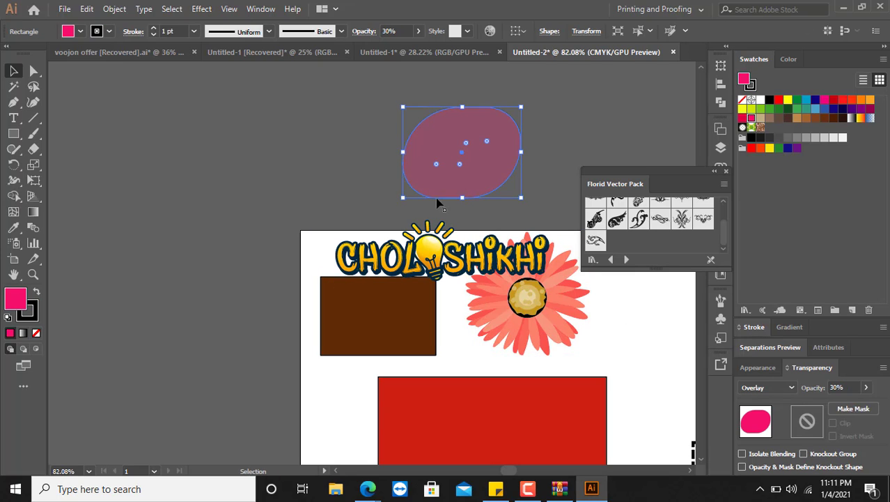
left_click(417, 293, "shift")
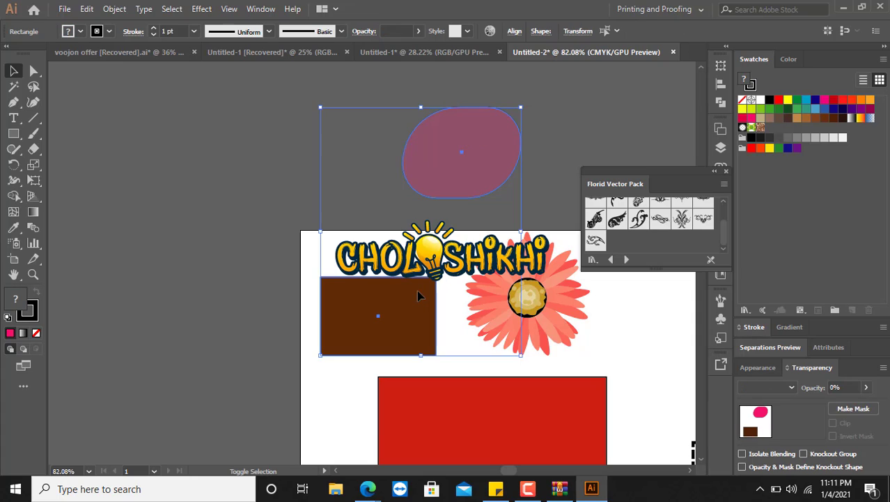
left_click(535, 130)
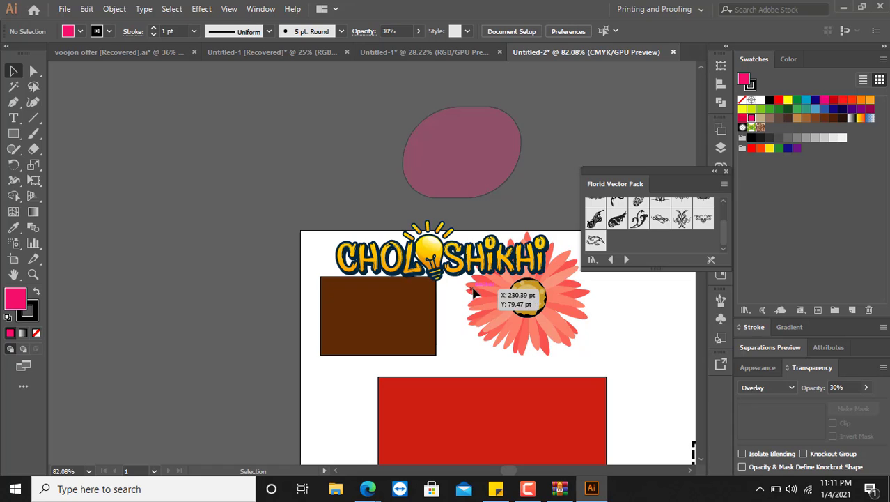
left_click_drag(361, 93, 579, 341)
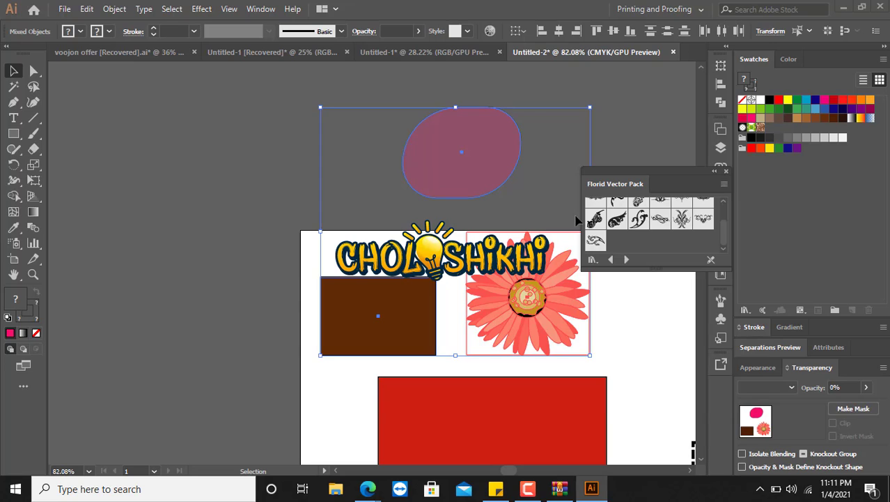
Switch to File Explorer and place 16-december-offer.jpg from the voojon folder into the Illustrator document
key("super+e")
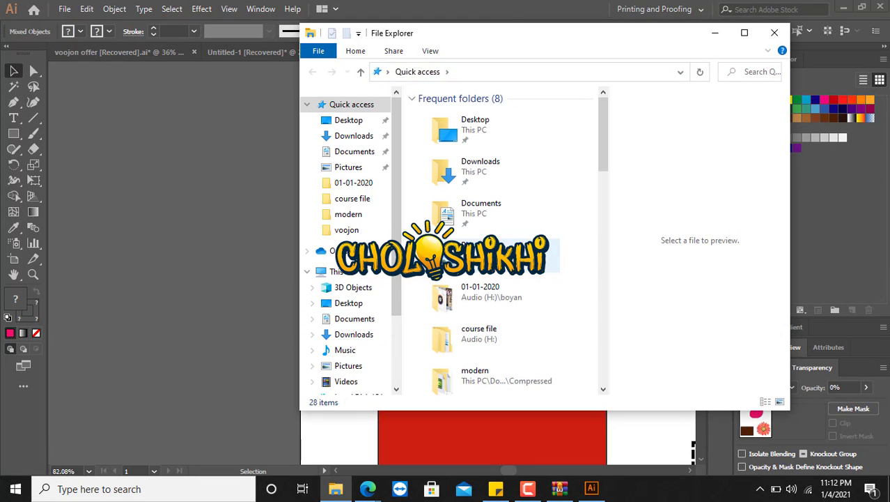
left_click(347, 230)
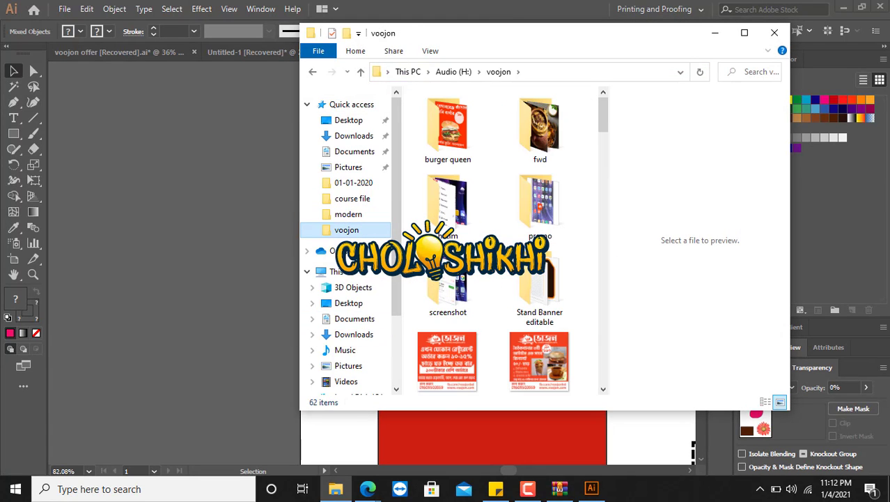
left_click(537, 367)
left_click_drag(537, 367, 239, 273)
left_click(238, 273)
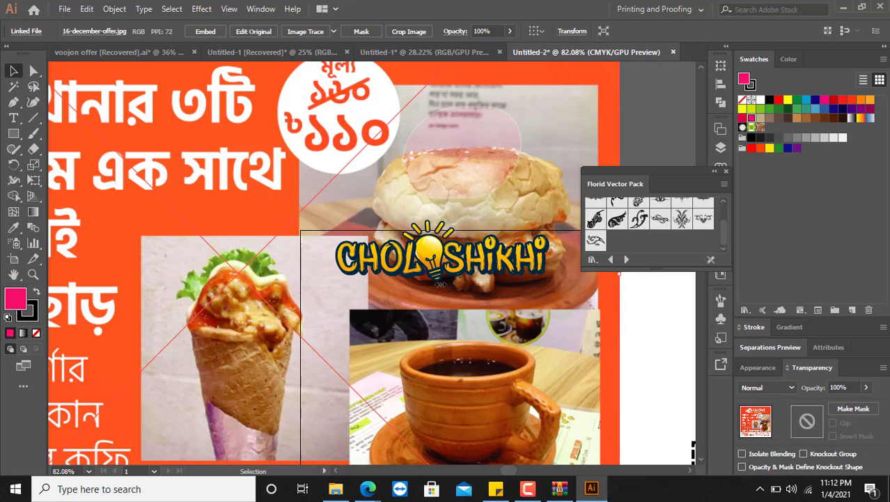
Scale the placed offer image down to a small thumbnail, position it just above the artboard's upper-left corner, and clear the selection
left_click_drag(441, 285, 268, 283)
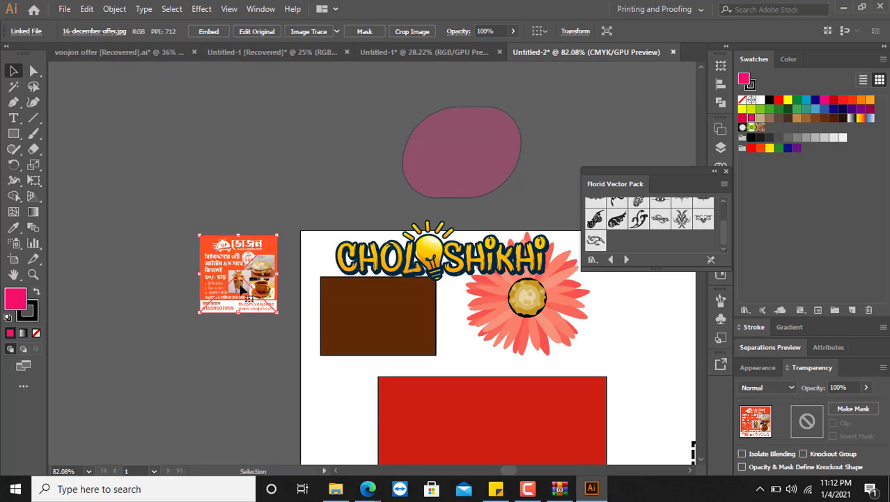
left_click_drag(267, 292, 450, 265)
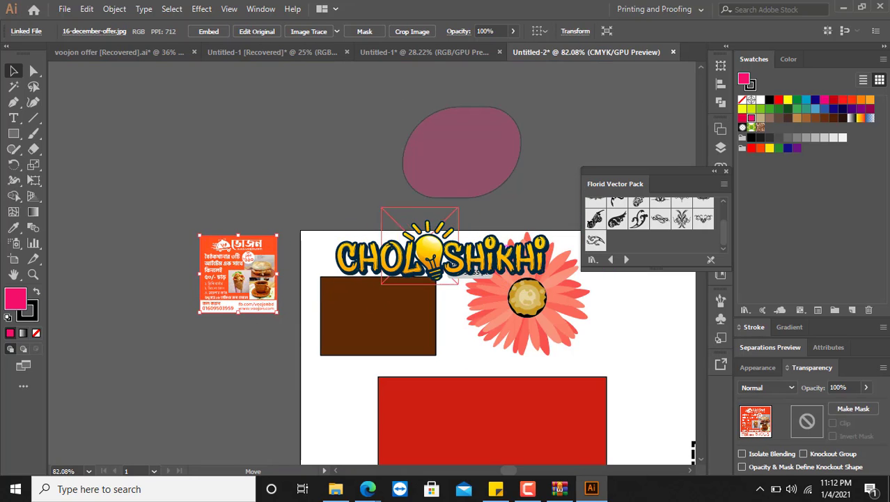
left_click(371, 298, "shift")
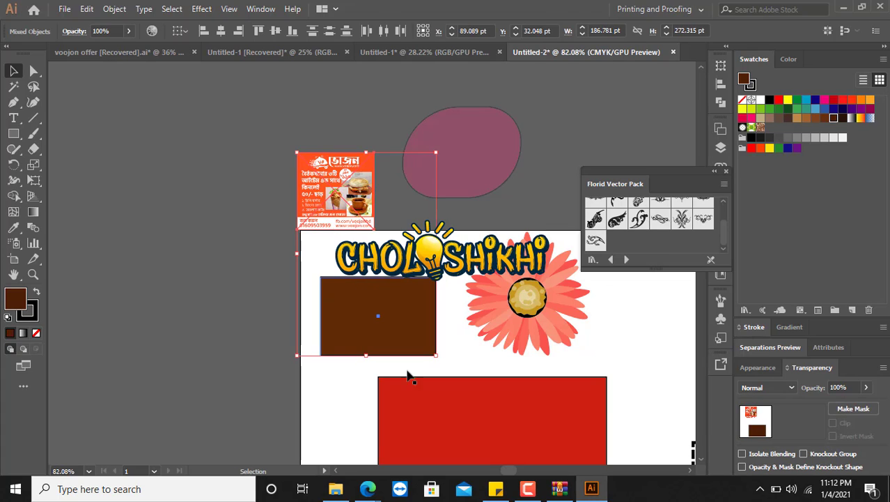
left_click(236, 354)
Try an empty opacity mask on the brown rectangle alone and release it
left_click(338, 308)
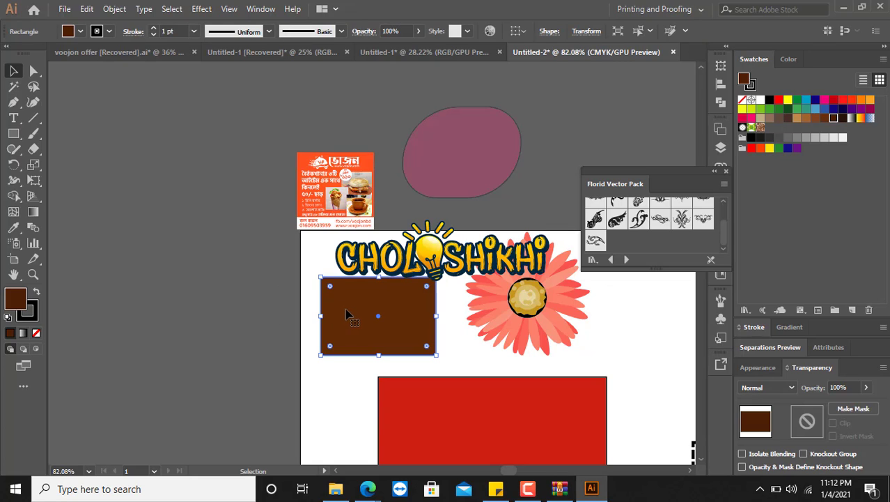
left_click(805, 423)
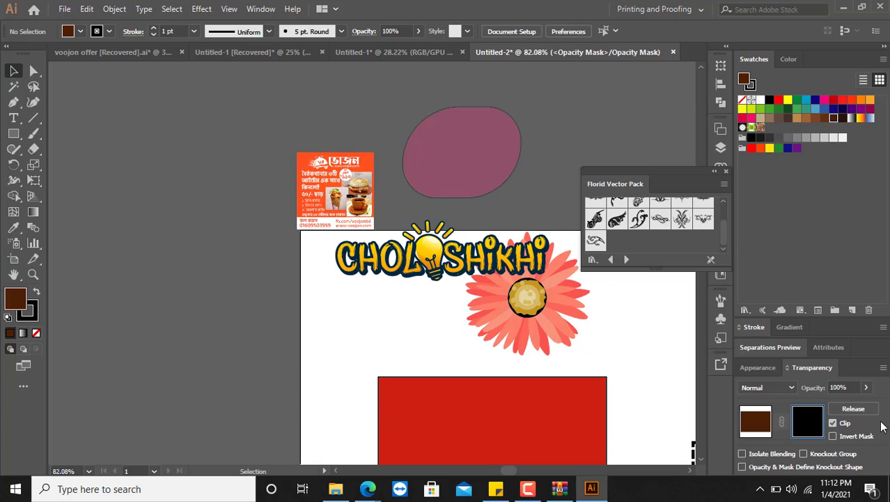
left_click(861, 409)
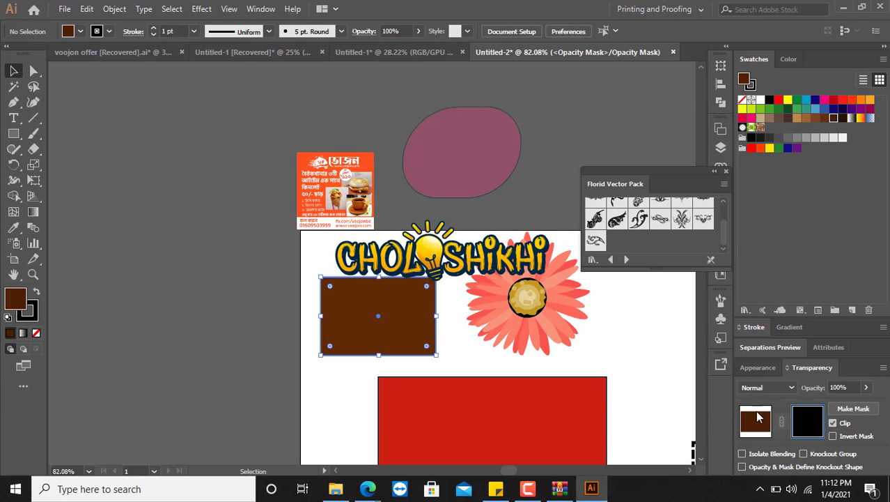
Make an opacity mask from the offer image and brown rectangle, and move the mask image over the rectangle in mask editing
left_click(351, 197, "shift")
left_click(851, 409)
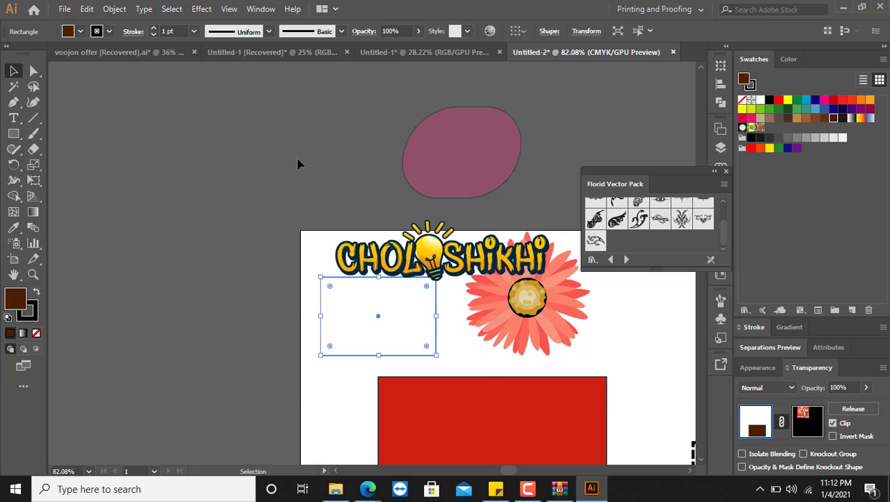
left_click(803, 417)
left_click_drag(334, 181, 380, 319)
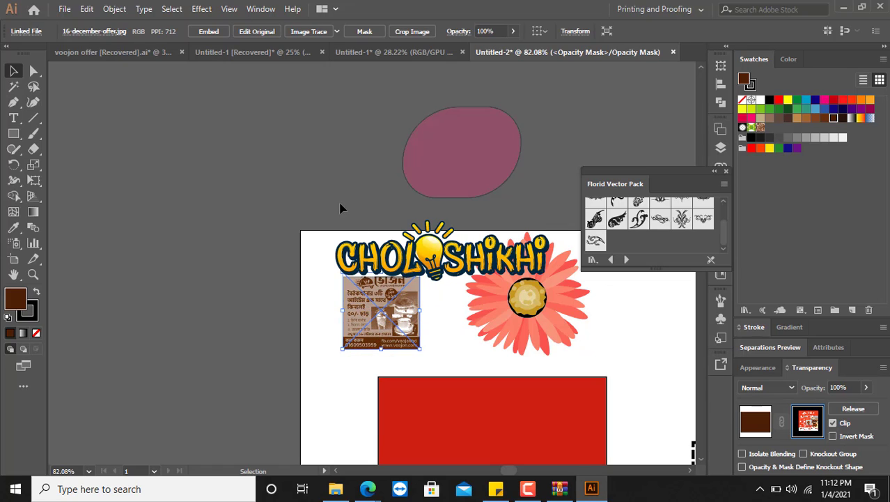
left_click(342, 207)
left_click(368, 314)
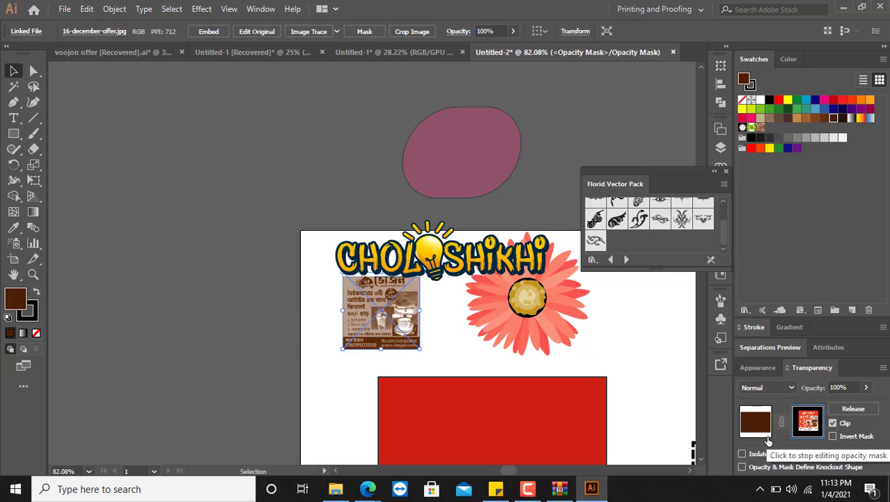
Turn Invert Mask on and back off for the rectangle's opacity mask, and deselect the mask image
left_click(832, 436)
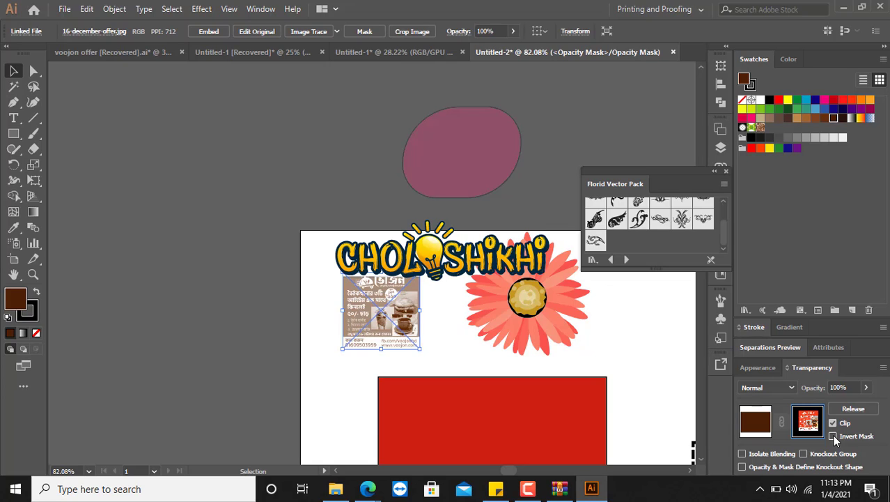
left_click(832, 435)
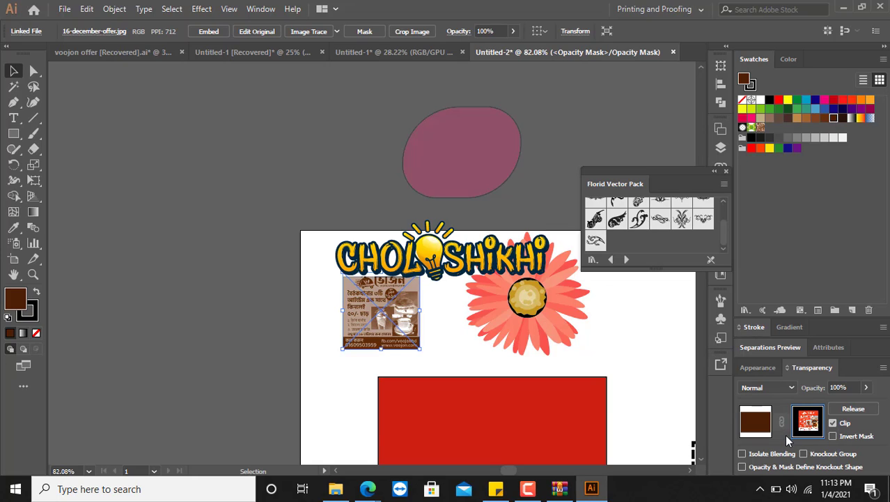
left_click(373, 232)
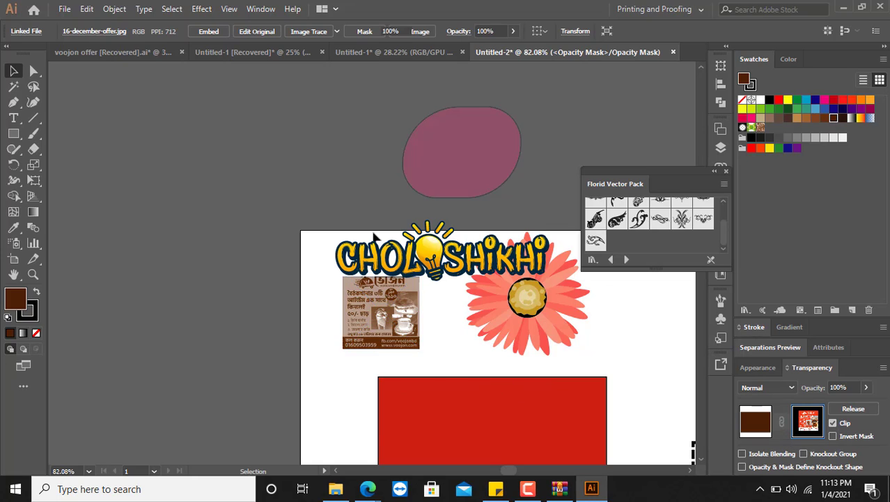
Enlarge the offer image proportionally inside the opacity mask to about twice its size, covering the whole brown rectangle
key("ctrl+space")
left_click_drag(312, 261, 345, 145)
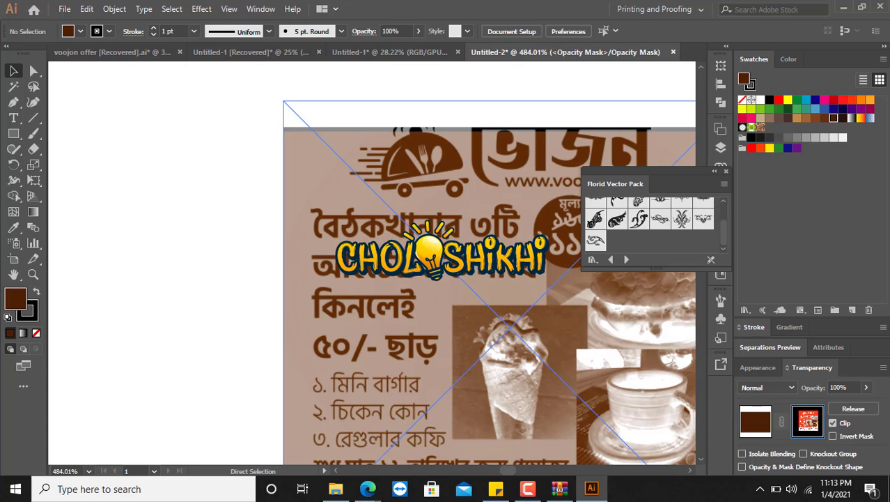
key("ctrl+minus")
key("ctrl+minus")
key("ctrl+minus")
key("ctrl+minus")
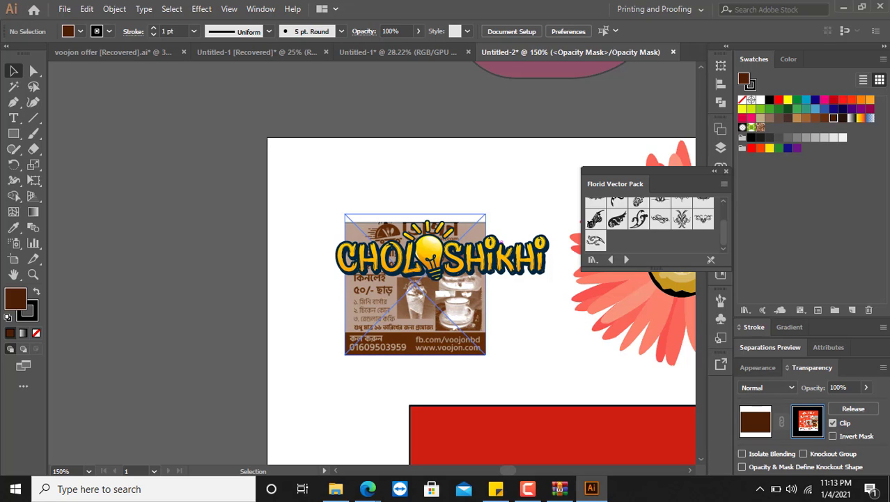
left_click(767, 424)
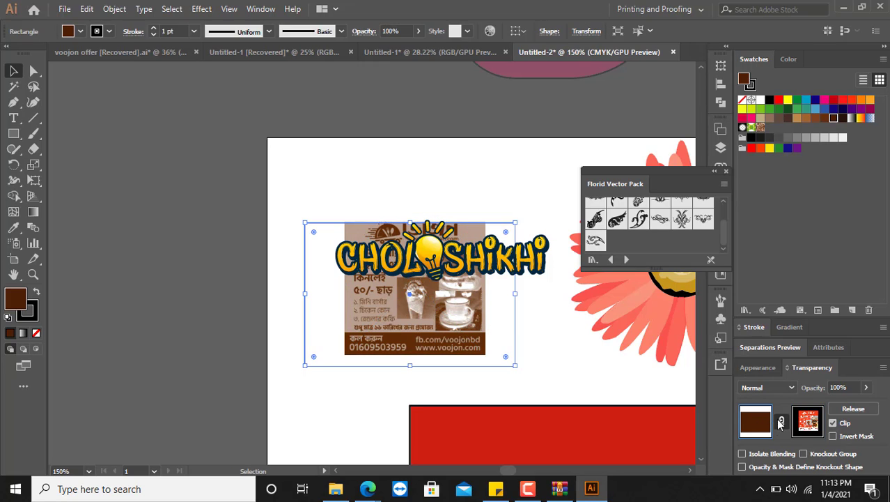
left_click(523, 278)
left_click(421, 292)
left_click(803, 422)
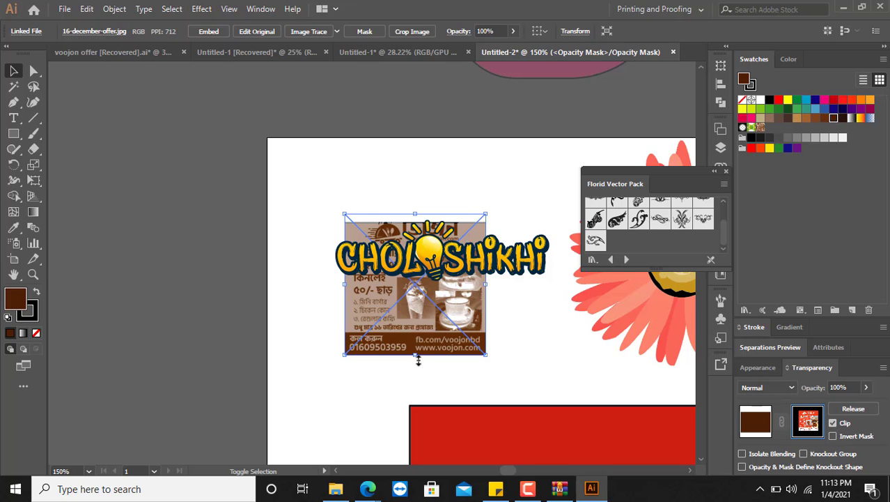
left_click_drag(416, 359, 415, 425)
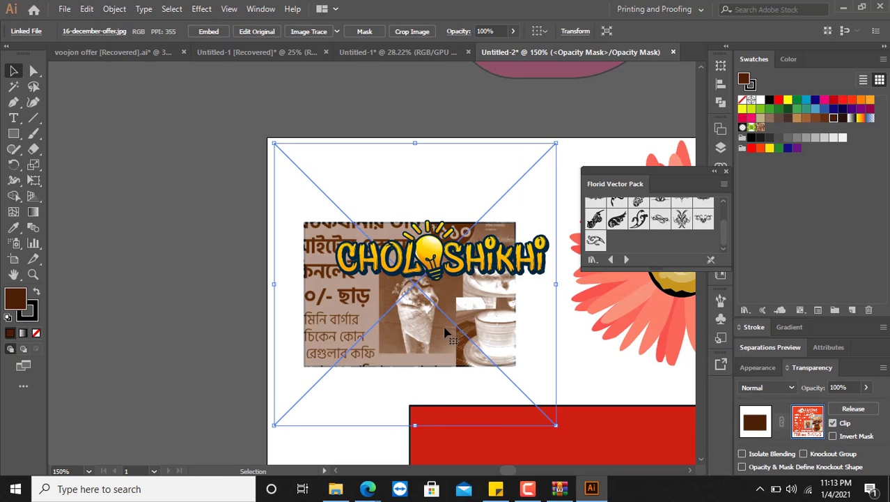
left_click(596, 360)
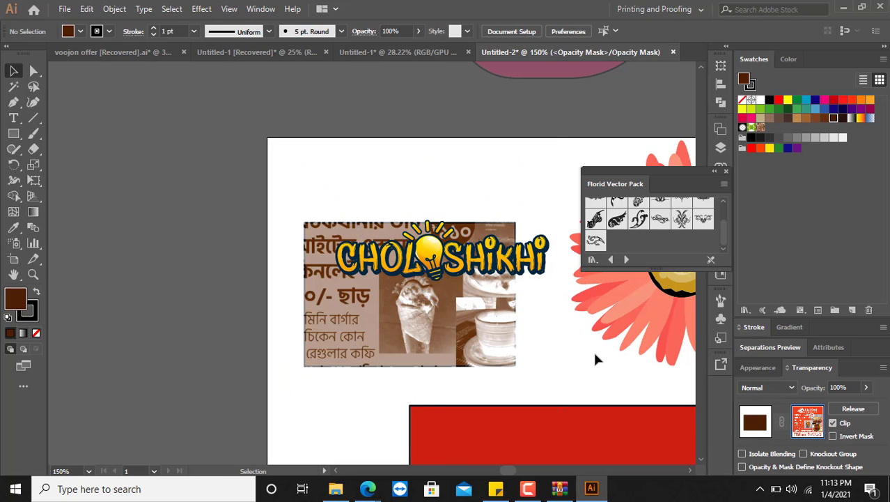
Try shifting the mask image up and to the left of the rectangle, and undo the move
left_click(474, 345)
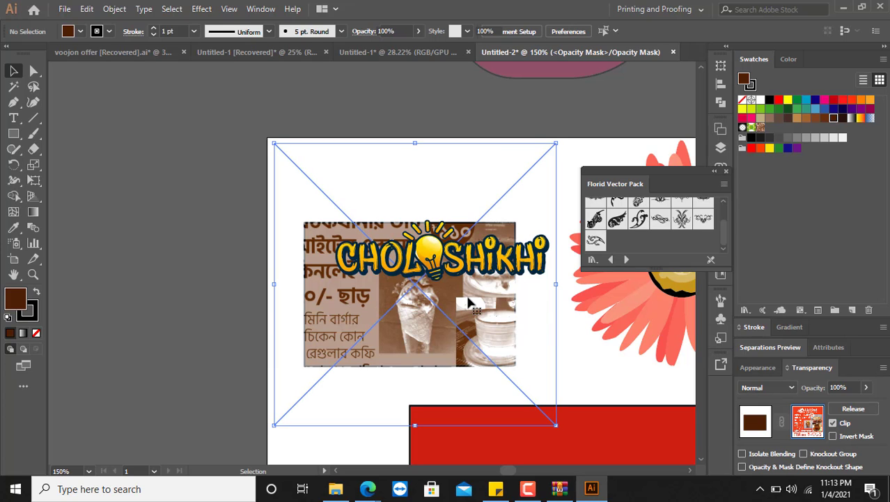
scroll(470, 287, "down", 3)
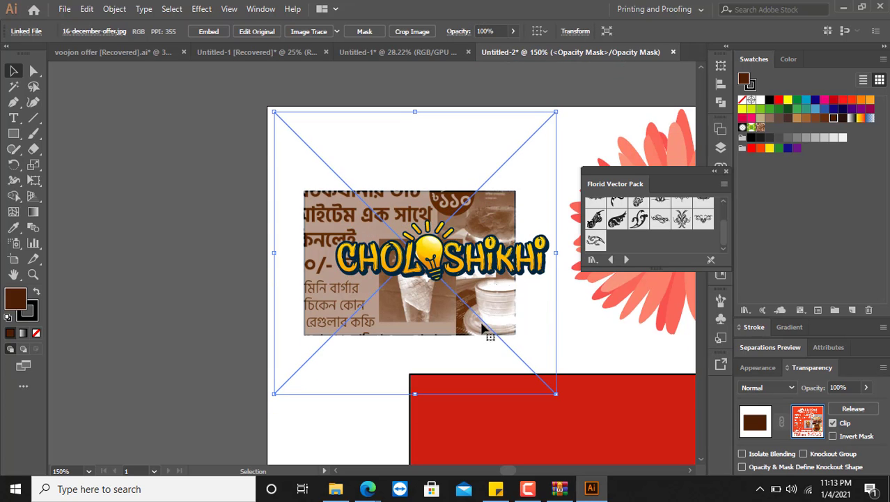
scroll(475, 344, "up", 5)
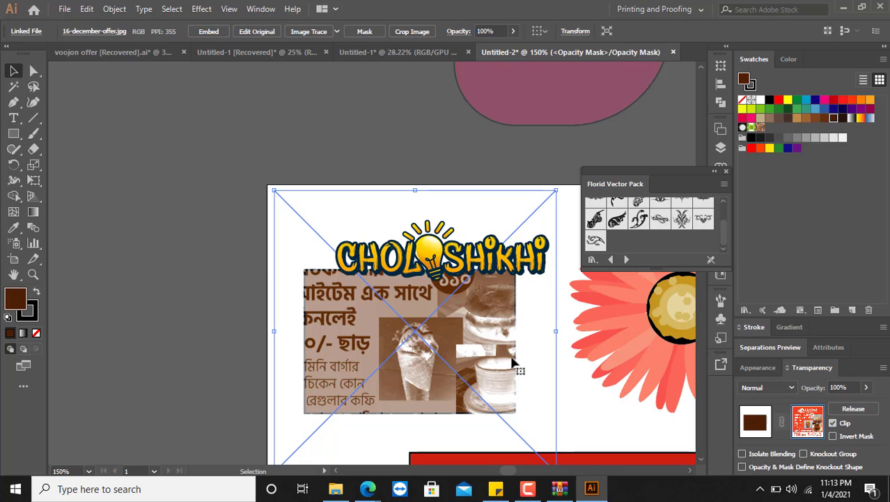
left_click_drag(511, 363, 381, 235)
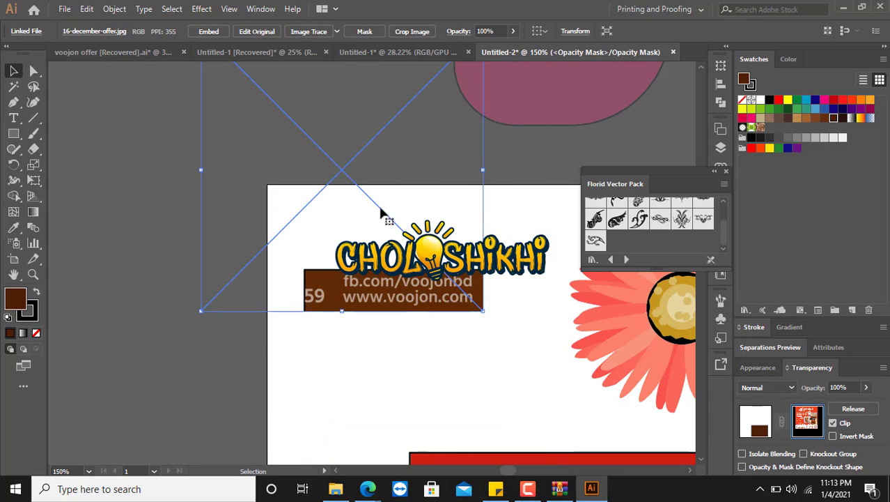
key("ctrl+z")
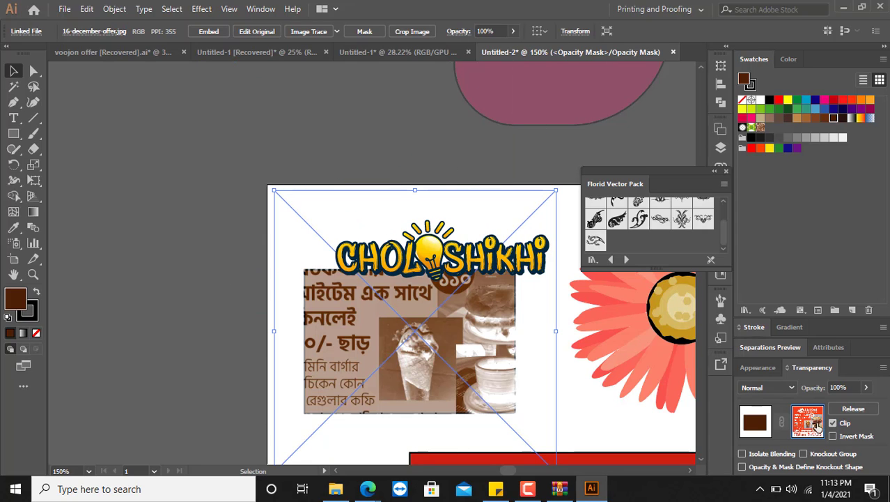
Deselect the mask image and stop editing the opacity mask, returning to the masked rectangle
left_click(317, 170)
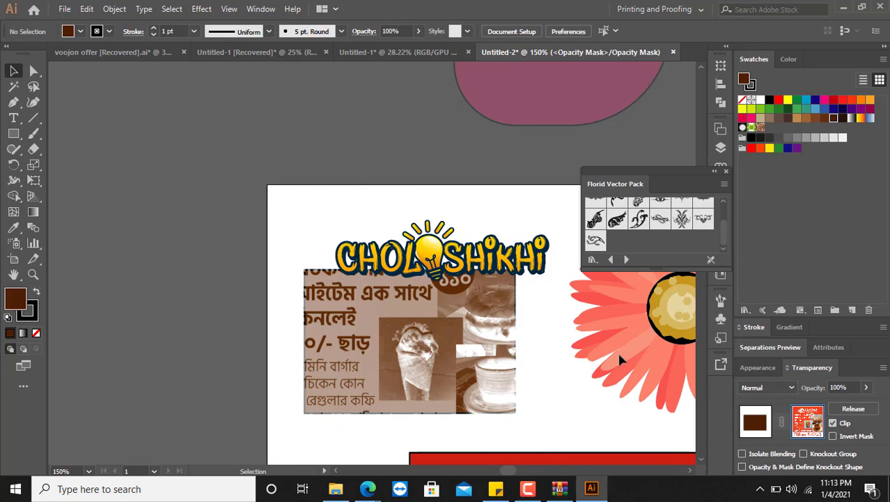
scroll(631, 390, "down", 3)
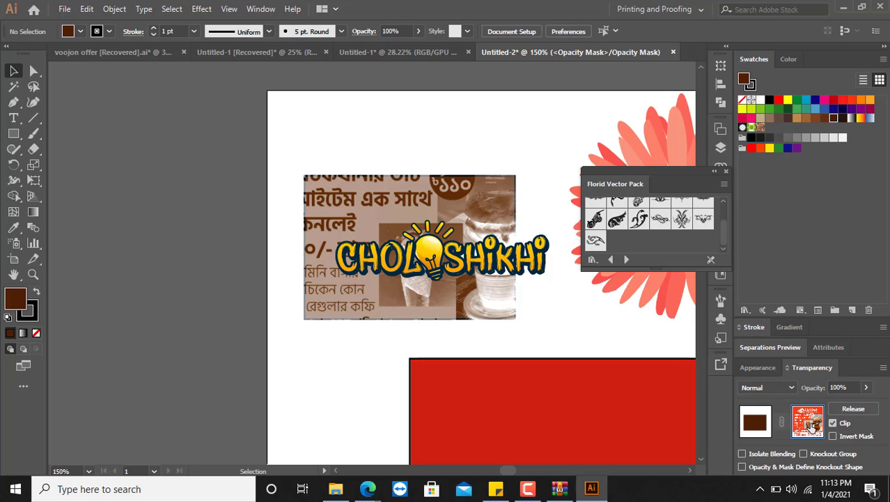
left_click(754, 417)
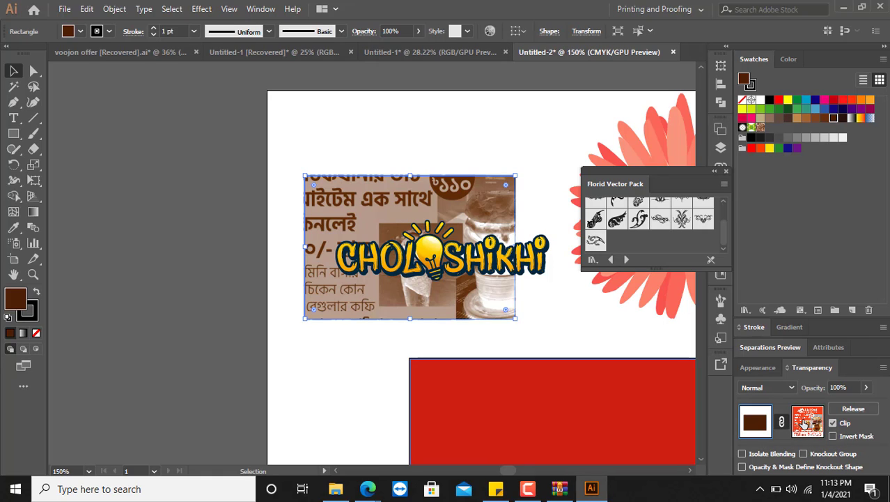
Move the red rectangle left, the flower upward, and the masked rectangle up to the artboard's upper-left corner
left_click_drag(622, 413, 486, 394)
left_click(620, 143)
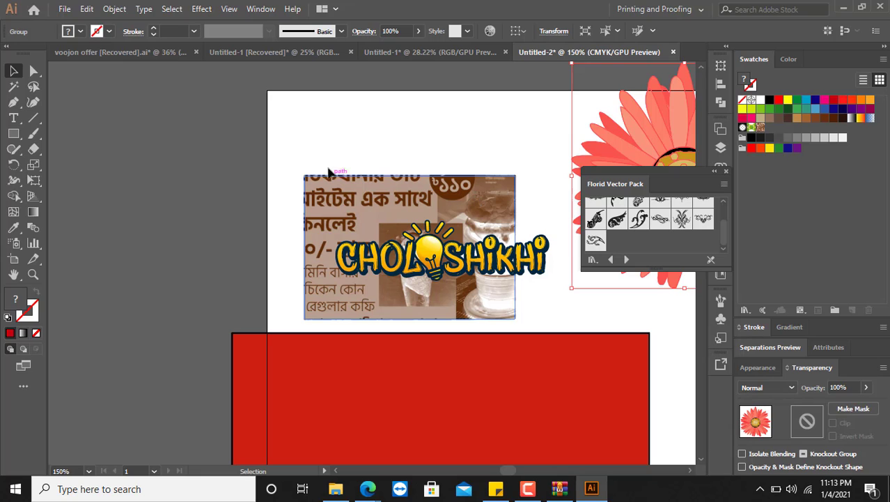
left_click_drag(426, 239, 413, 159)
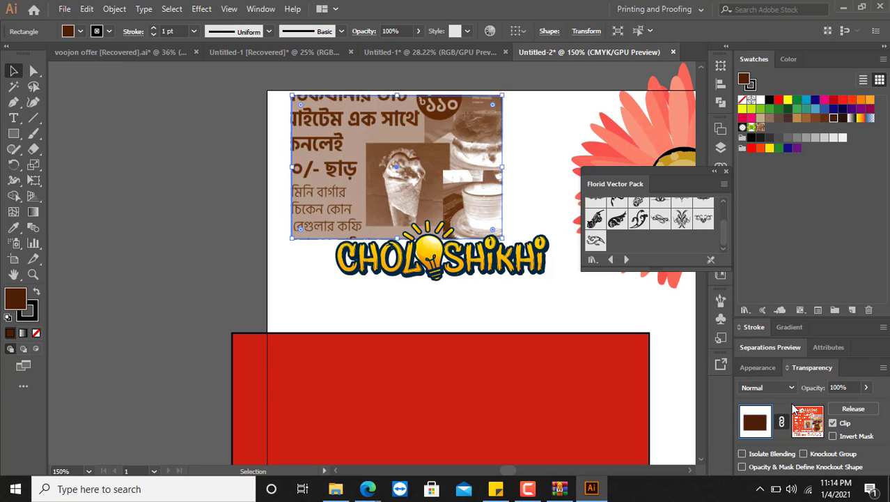
left_click(634, 171)
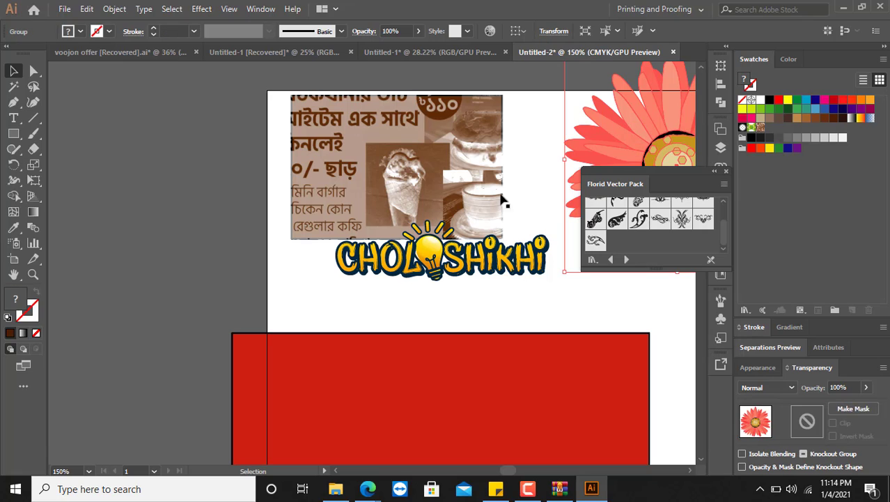
Edit the rectangle's opacity mask again and reposition the offer image so its logo and headline show inside the rectangle
left_click(447, 179)
left_click(807, 422)
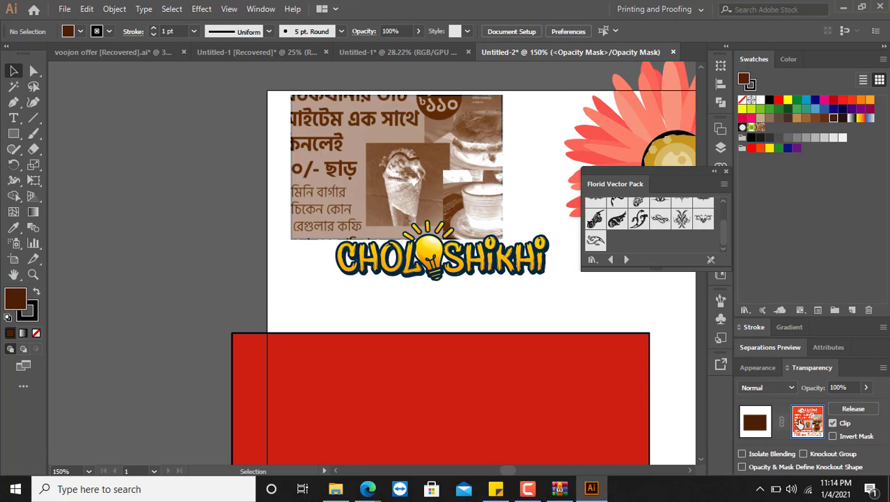
left_click_drag(332, 212, 547, 177)
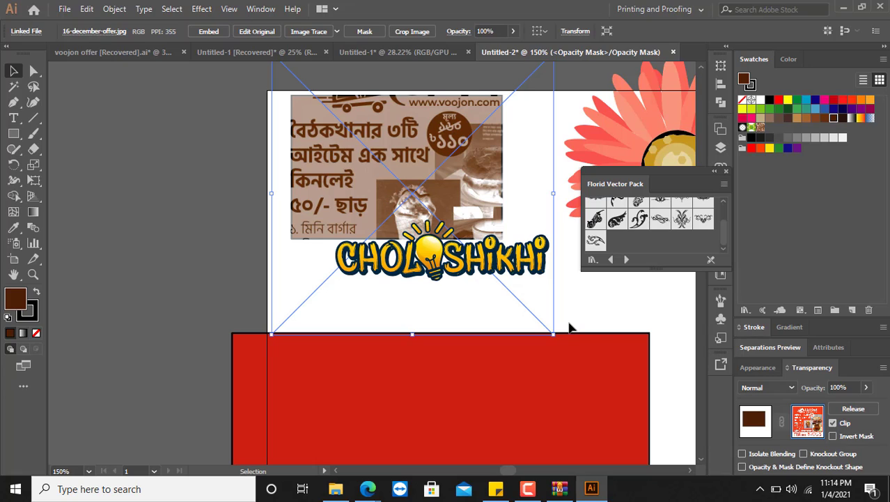
left_click(622, 368)
left_click(454, 212)
left_click_drag(432, 190, 379, 187)
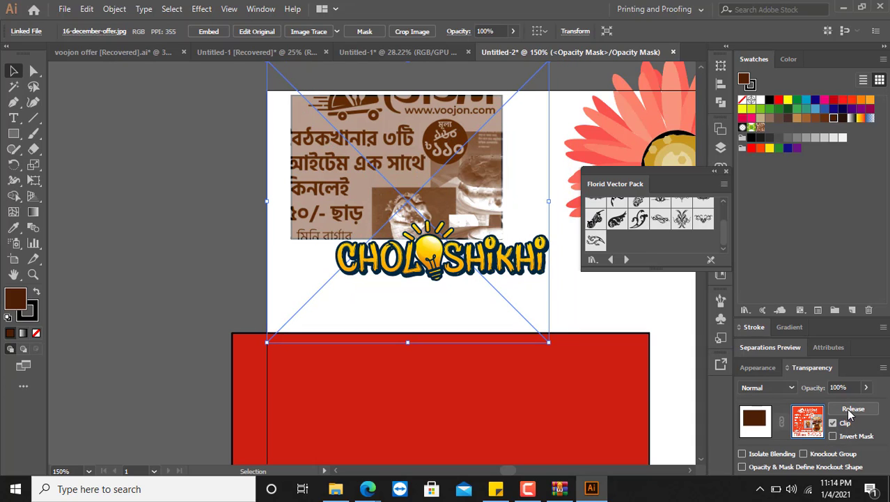
Release the opacity mask to separate the offer image from the brown rectangle, and deselect everything
left_click(239, 182)
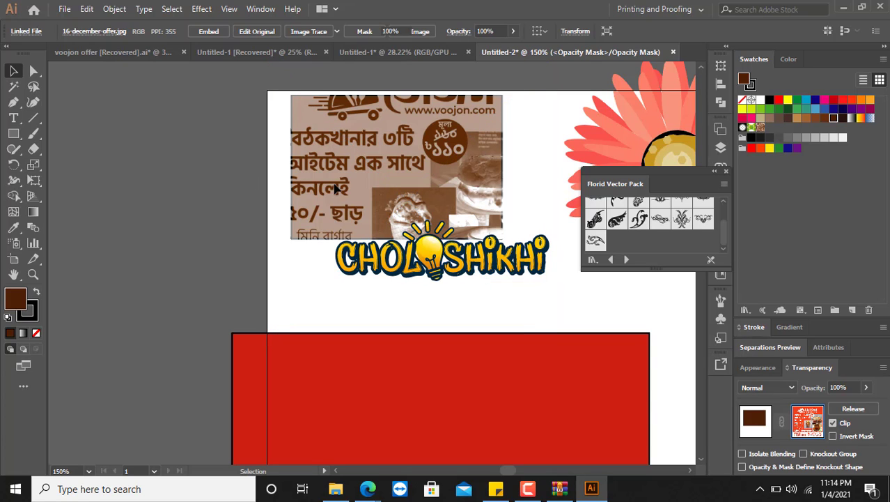
left_click(334, 188)
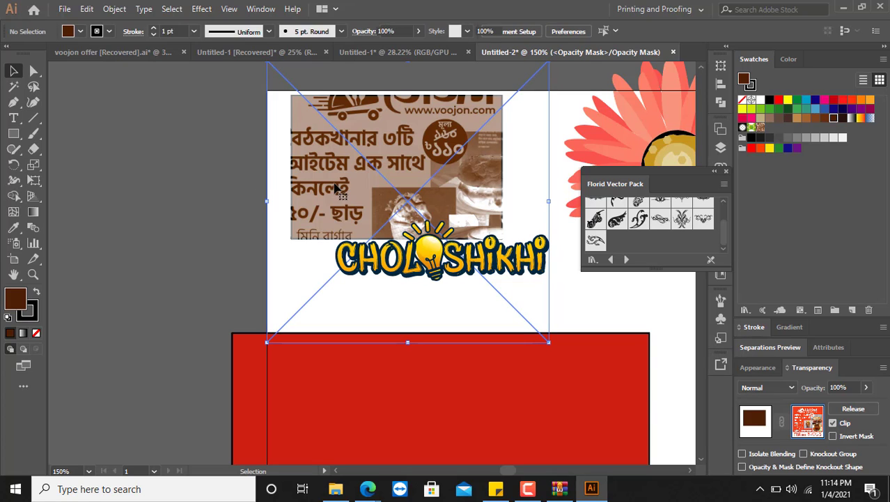
left_click(865, 412)
left_click(175, 163)
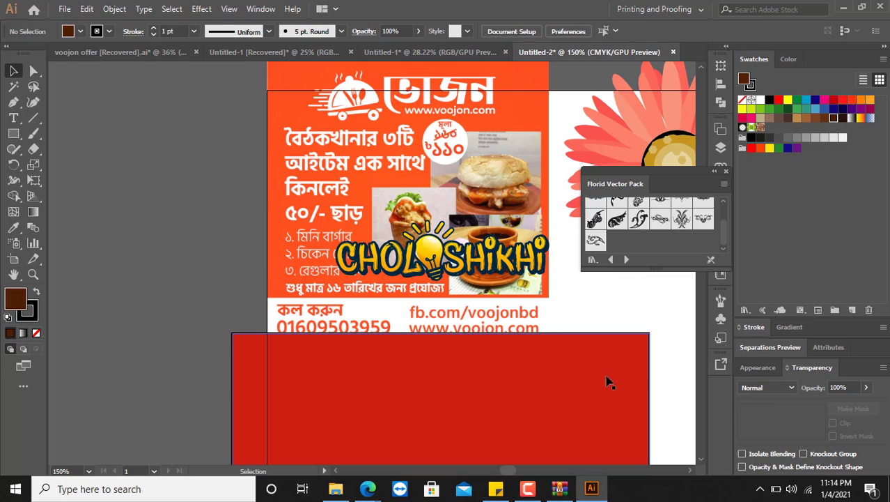
Review the available blending modes and the opacity slider in the transparency settings without changing any object
scroll(560, 338, "down", 2)
scroll(751, 390, "down", 4)
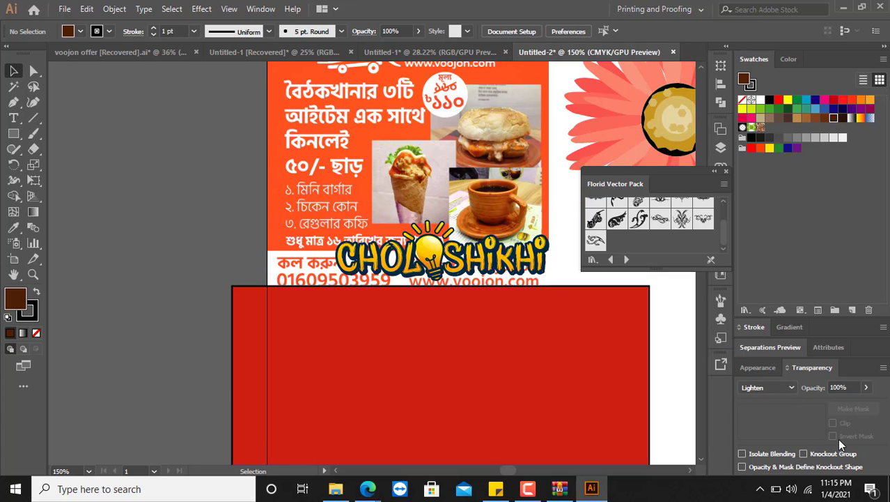
scroll(775, 390, "up", 4)
left_click(773, 386)
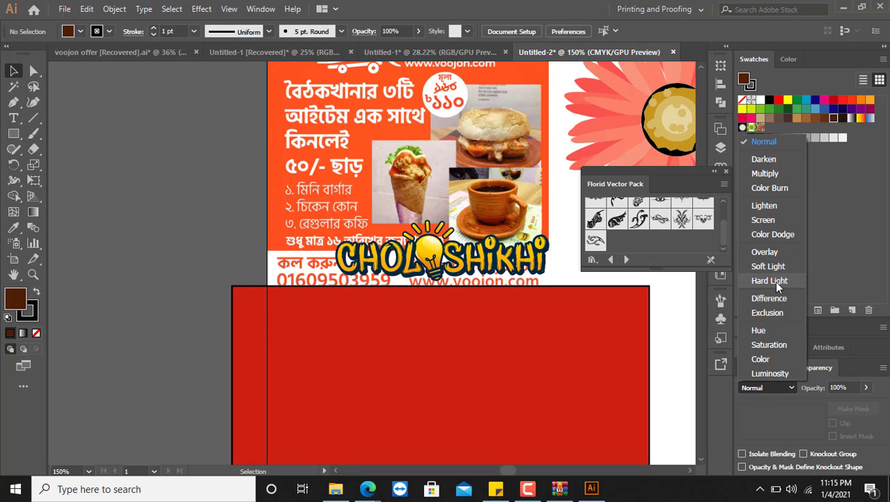
left_click(807, 398)
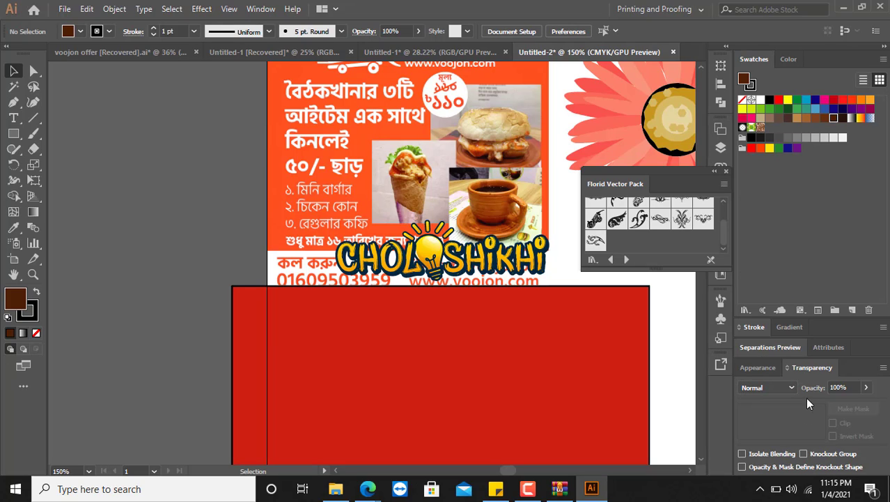
left_click(866, 387)
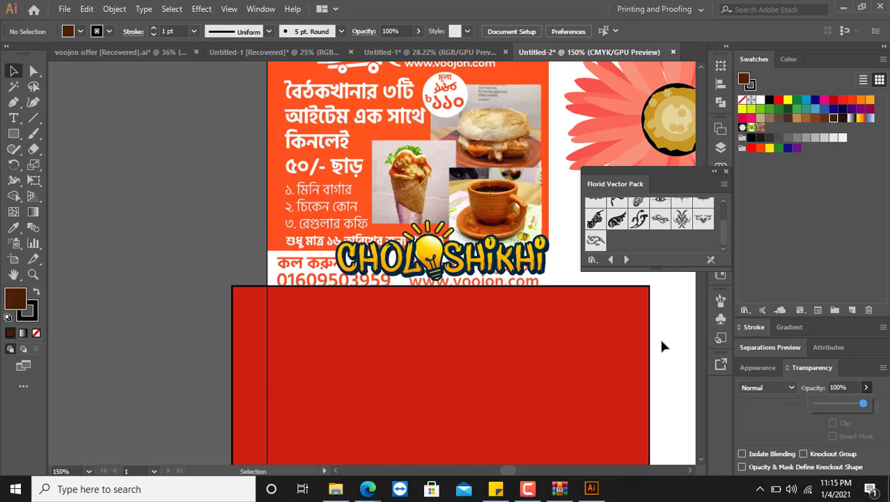
Open the Character settings and show their full set of options
left_click(248, 10)
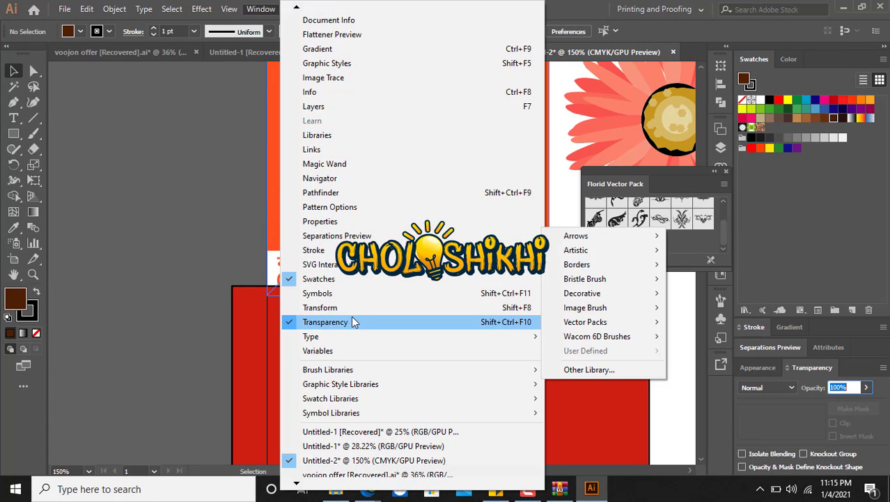
mouse_move(341, 349)
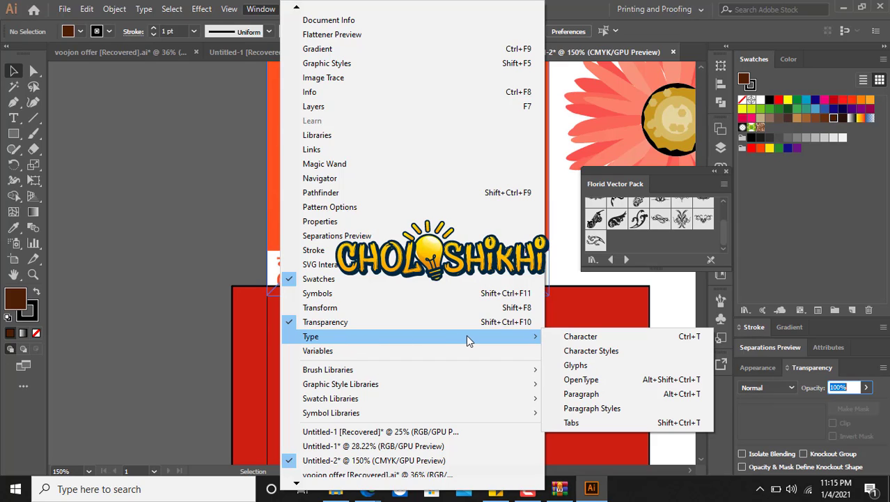
left_click(581, 336)
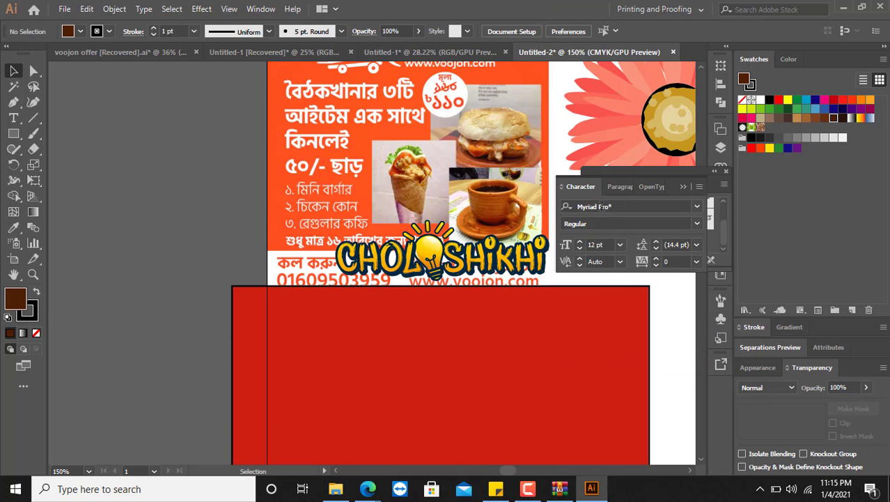
left_click(700, 186)
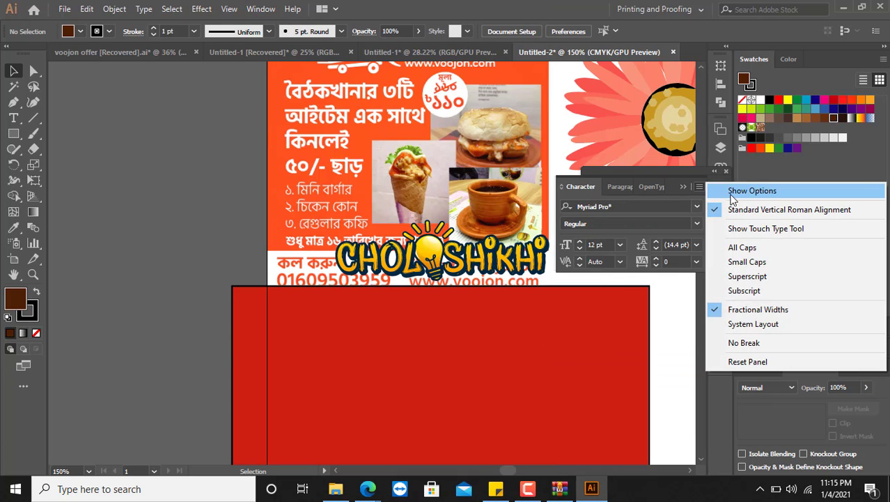
left_click(735, 193)
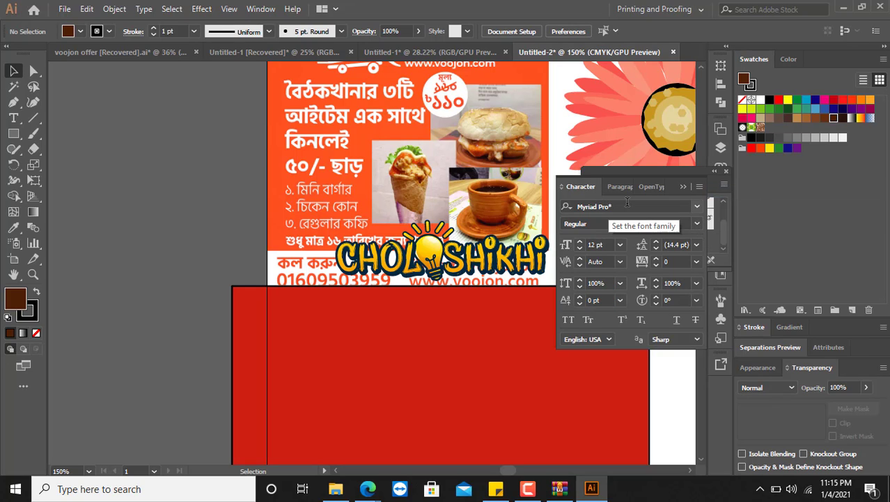
left_click(628, 207)
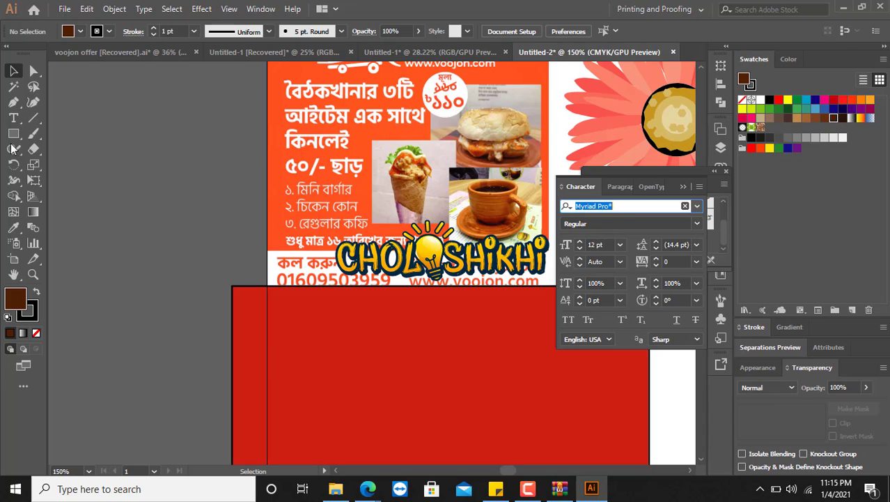
left_click(200, 242)
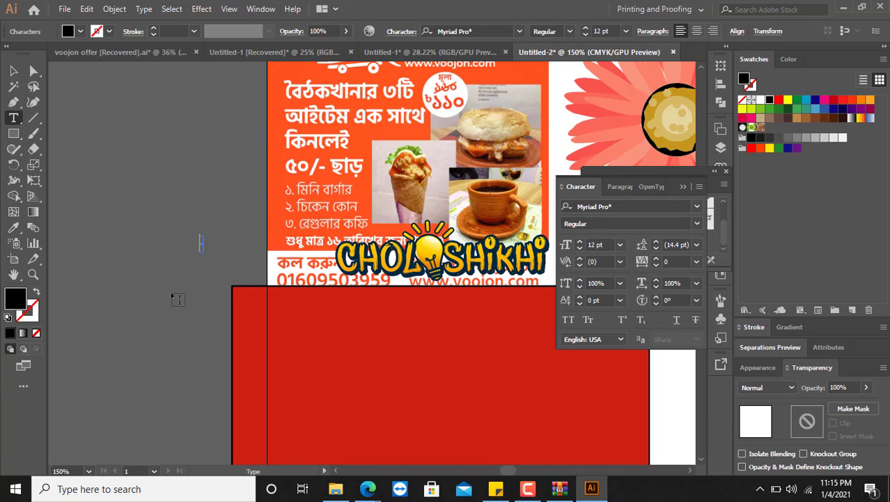
key("ctrl+v")
key("Escape")
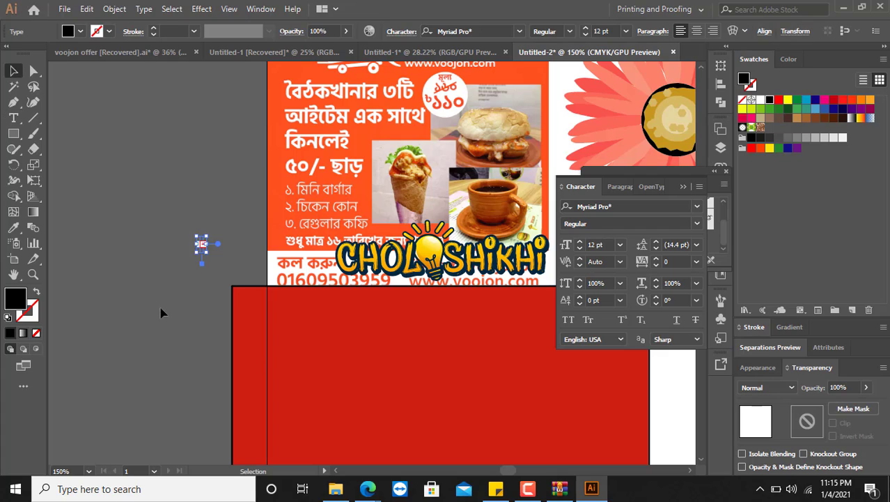
key("Delete")
Add the point text "Lorem ipsum", enlarge it to about 25 pt, and place it on the red rectangle
left_click(15, 121)
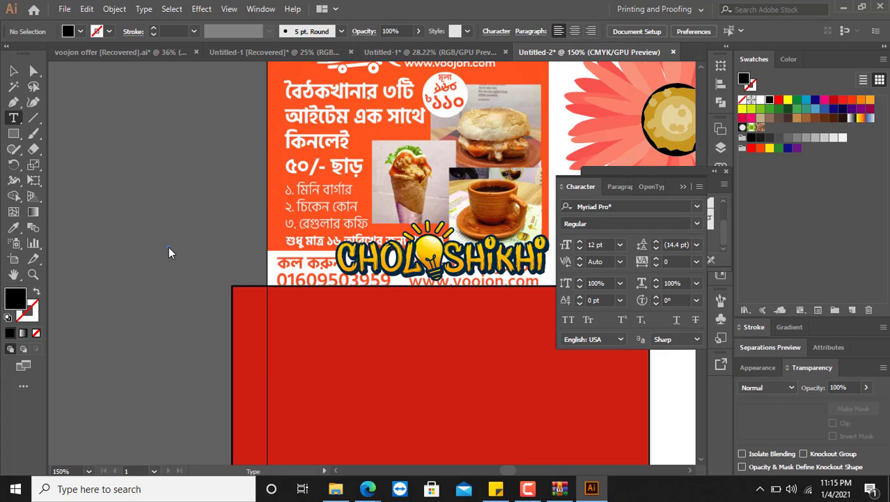
left_click(169, 251)
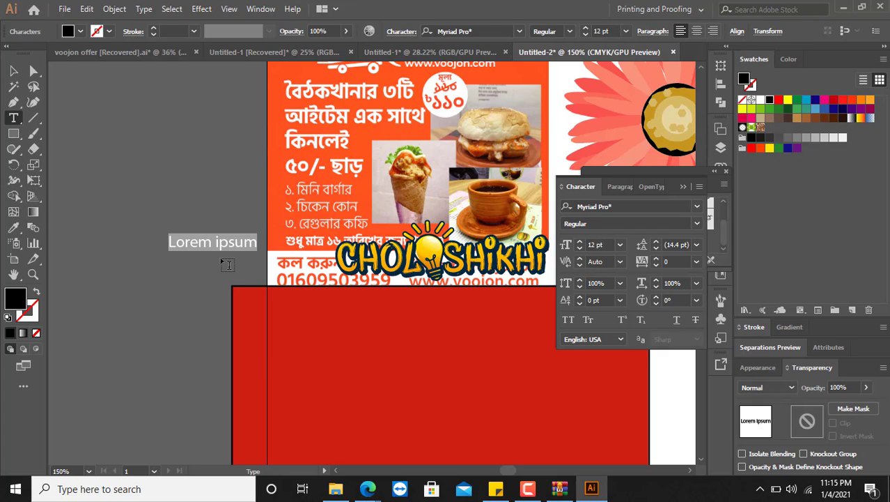
key("Escape")
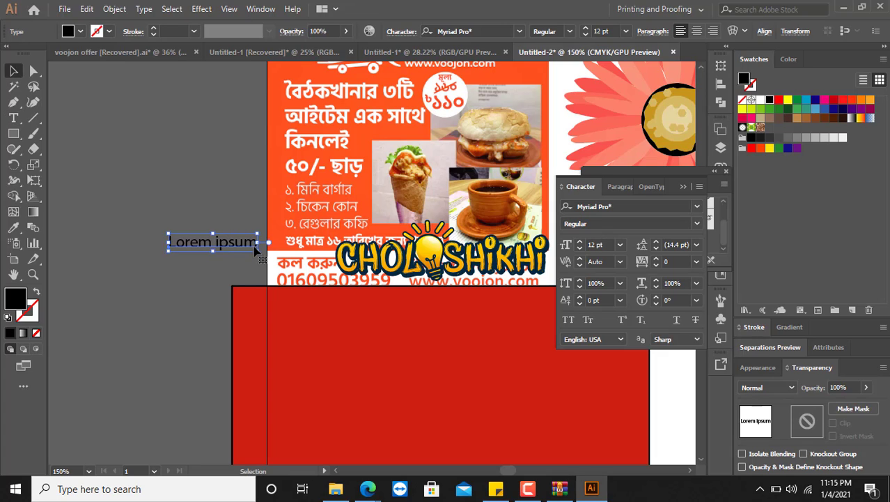
left_click_drag(258, 250, 286, 288)
left_click_drag(232, 244, 392, 365)
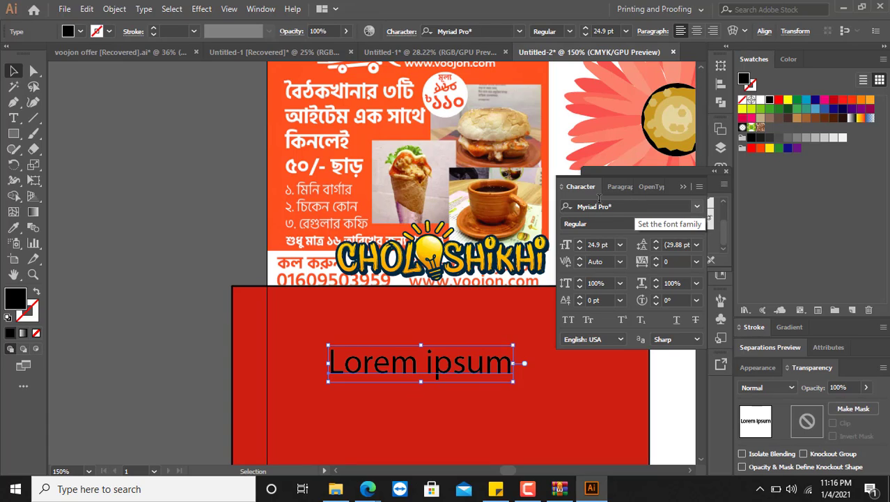
Set the font of the "Lorem ipsum" text on the red rectangle to Roboto Bold
left_click(633, 206)
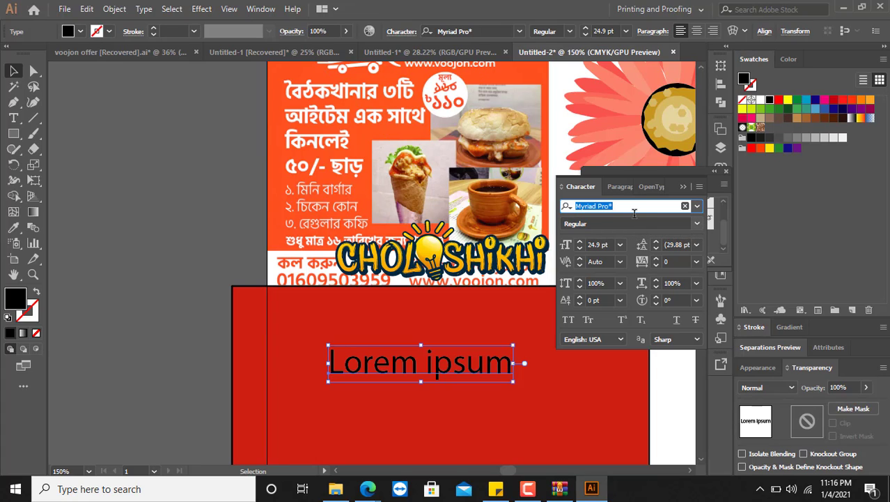
type("R")
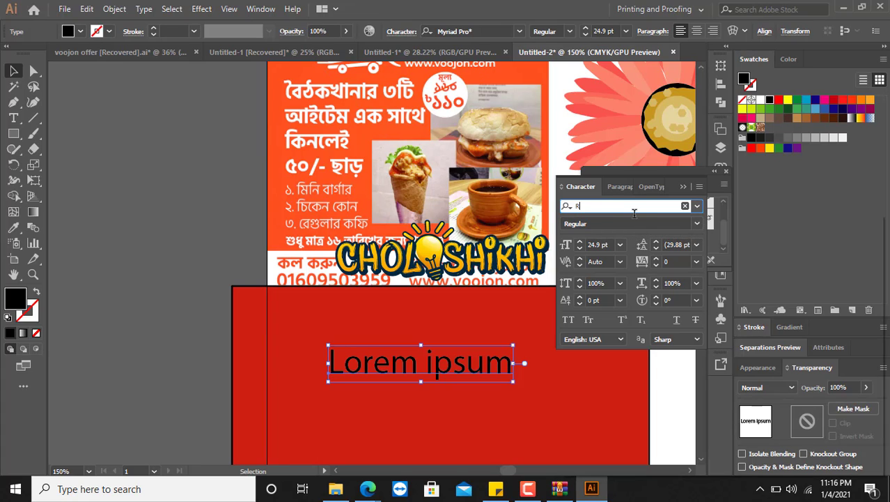
type("OBOTO")
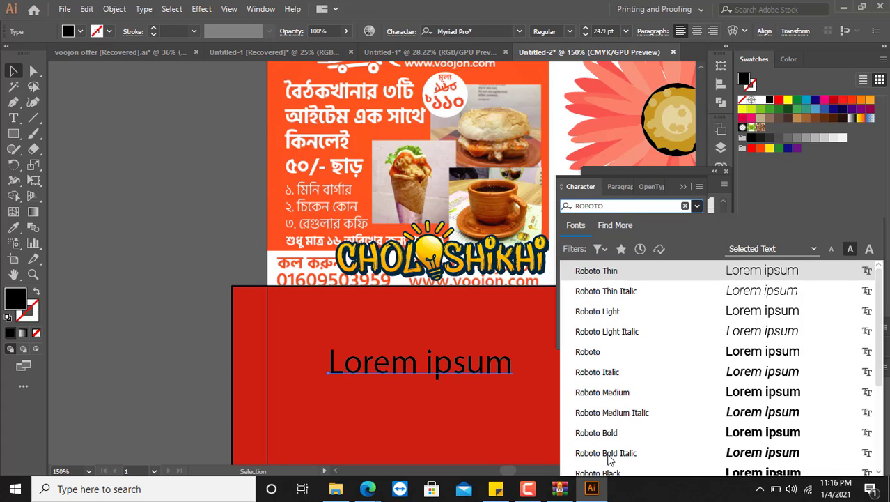
left_click(596, 432)
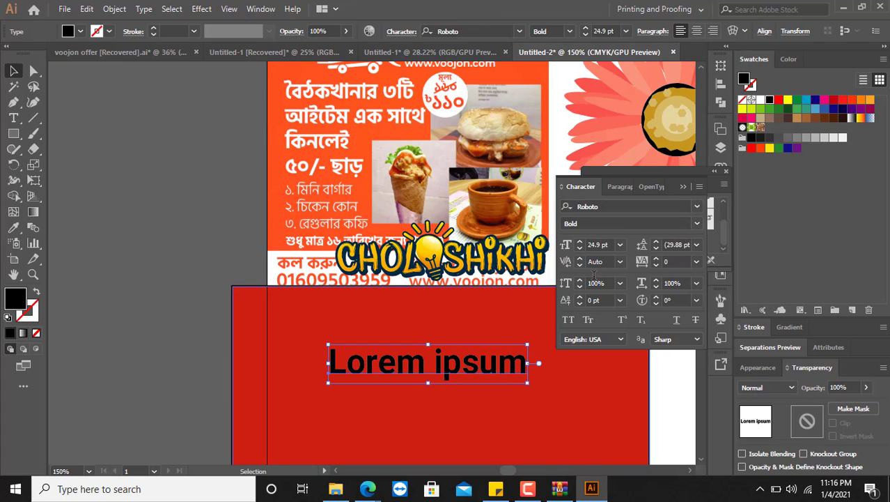
Change the font style of the "Lorem ipsum" text to Black
left_click(610, 206)
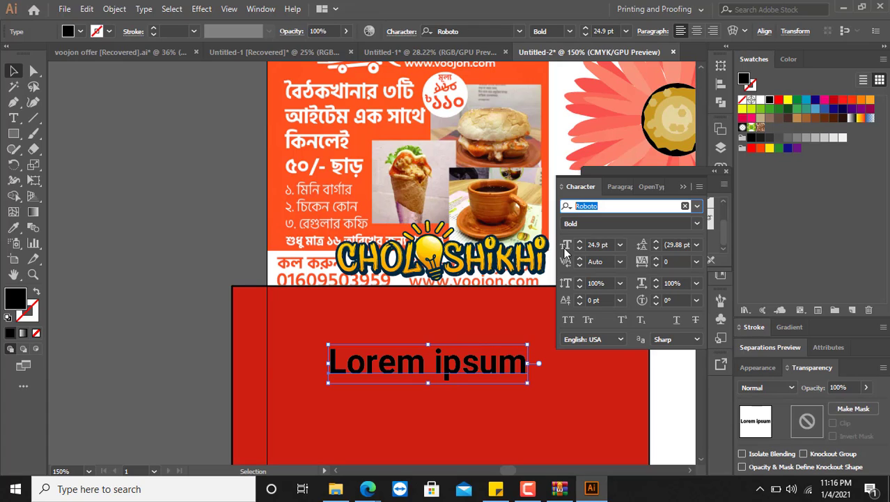
left_click(608, 224)
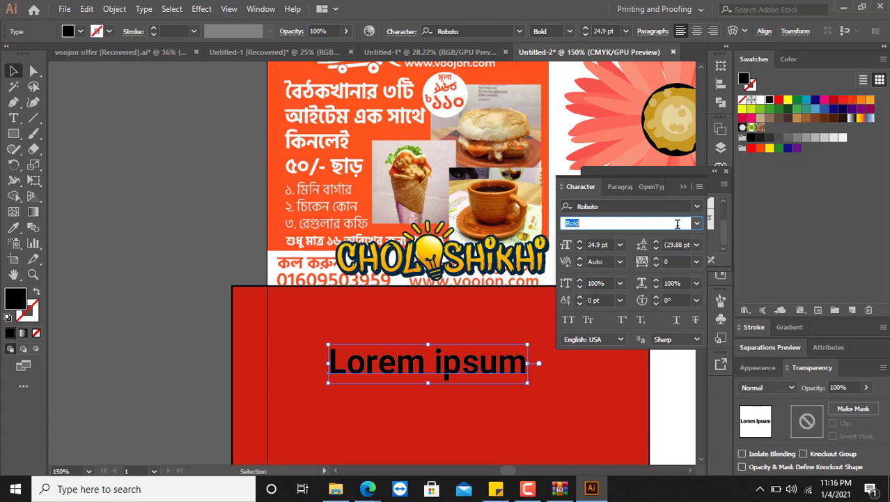
left_click(697, 224)
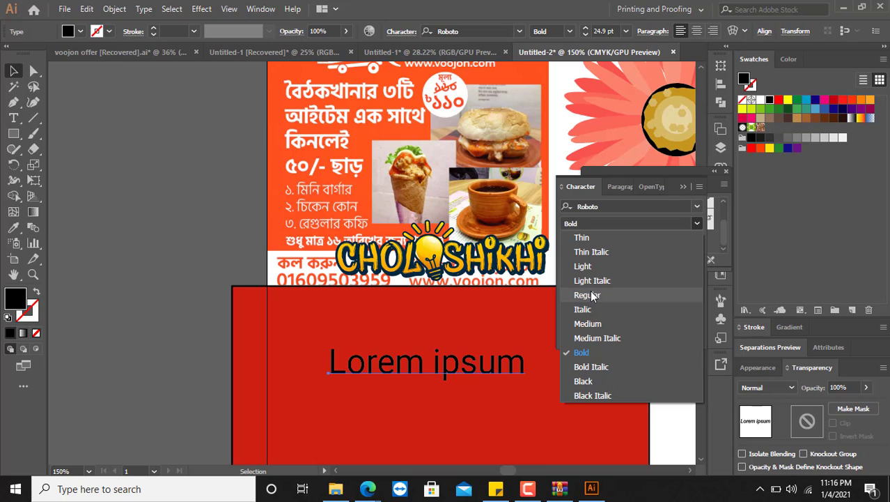
left_click(595, 382)
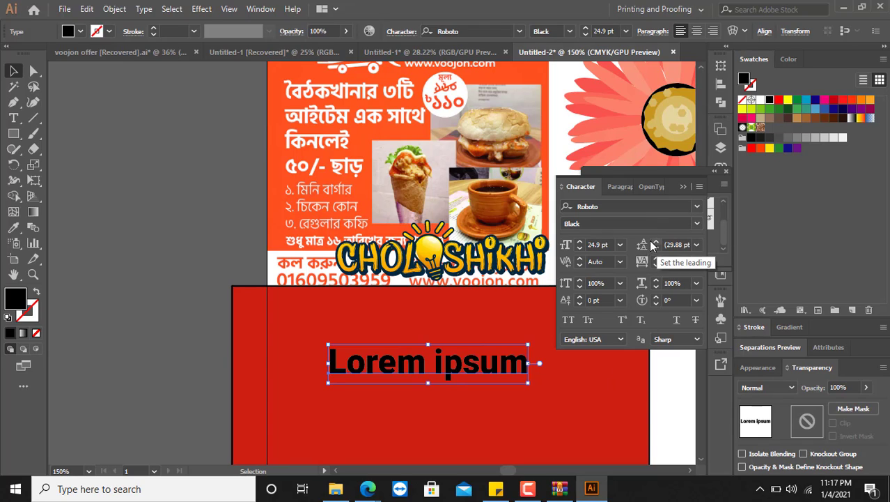
Set the font size of the "Lorem ipsum" text to 30 pt
left_click(582, 223)
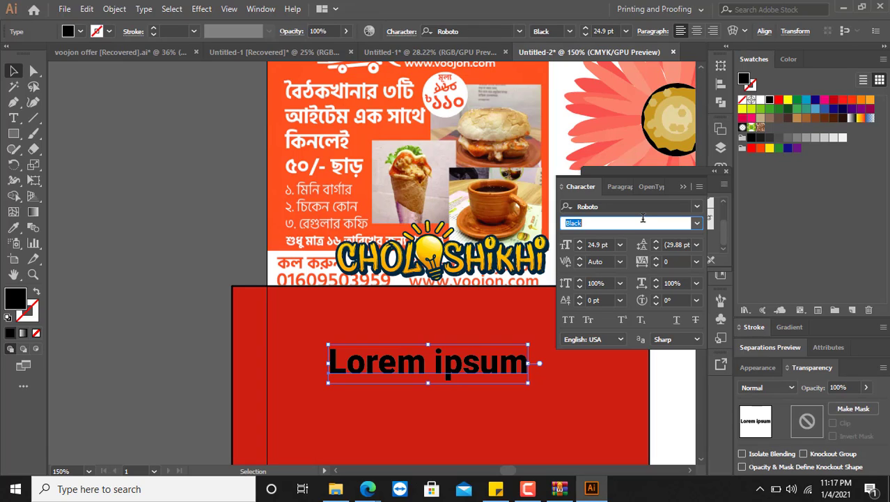
left_click(600, 244)
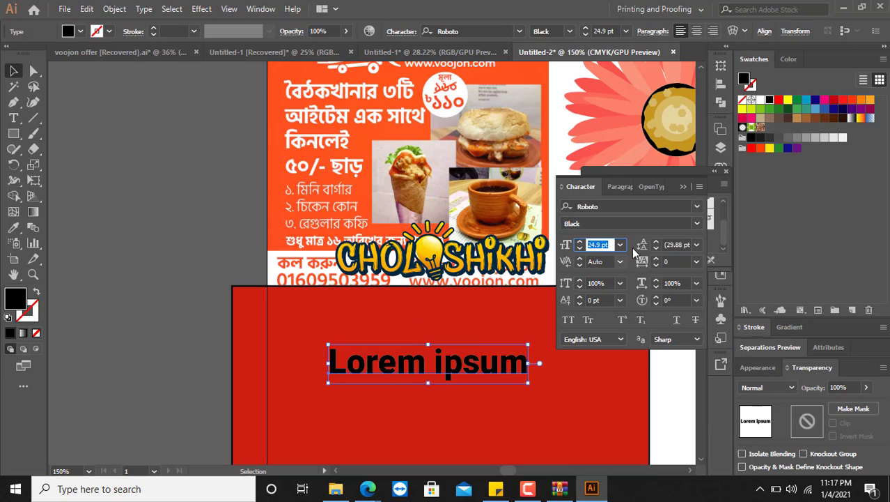
type("30")
key("Return")
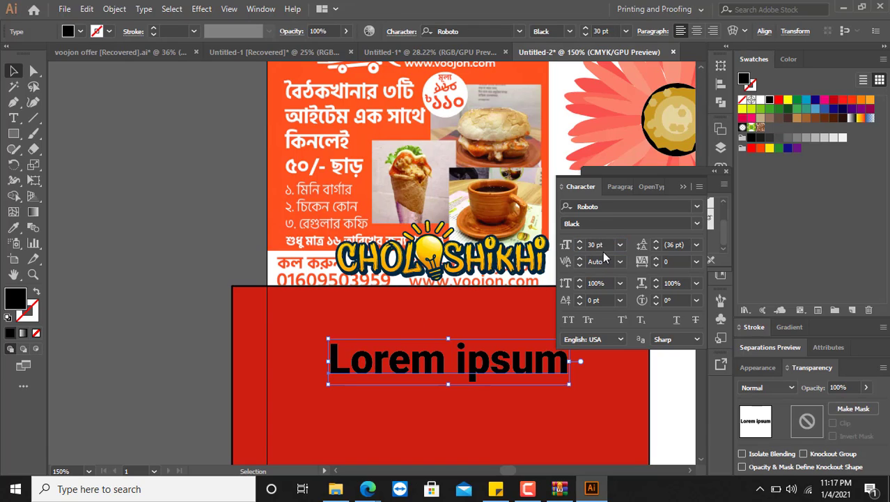
left_click(610, 243)
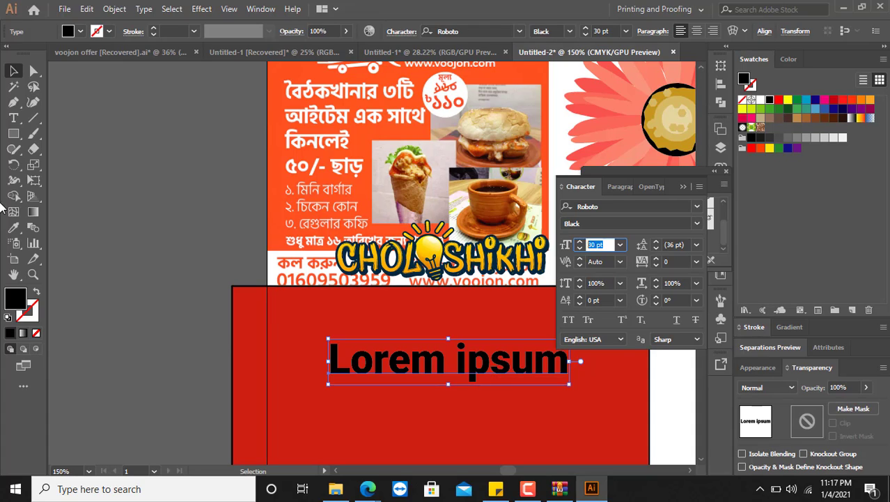
Create an area text box of placeholder text overlapping the upper-left corner of the red rectangle, and finish text editing
left_click(13, 118)
left_click_drag(127, 253, 388, 442)
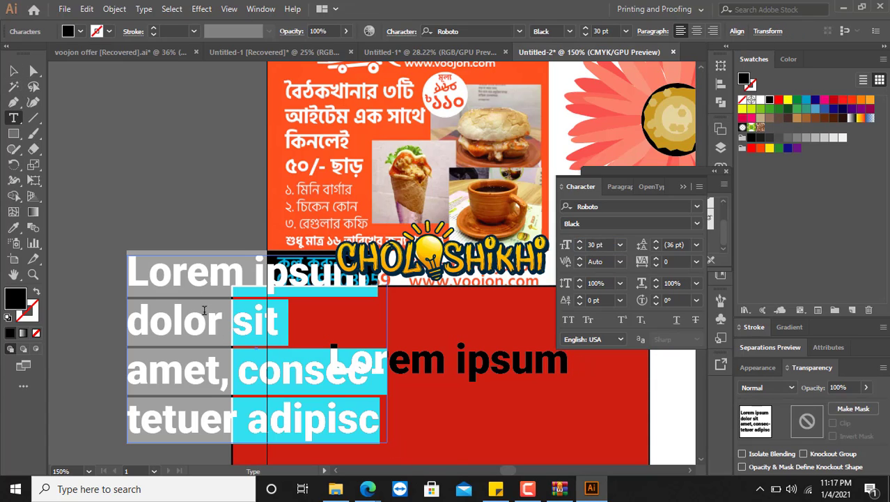
key("Escape")
key("Escape")
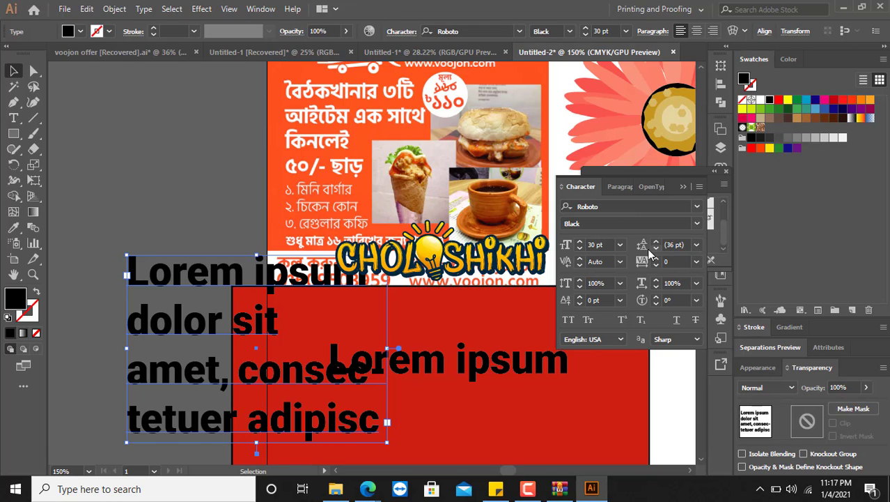
Set the leading of the placeholder text box to 32 pt
left_click(696, 244)
scroll(569, 472, "down", 3)
scroll(568, 473, "down", 2)
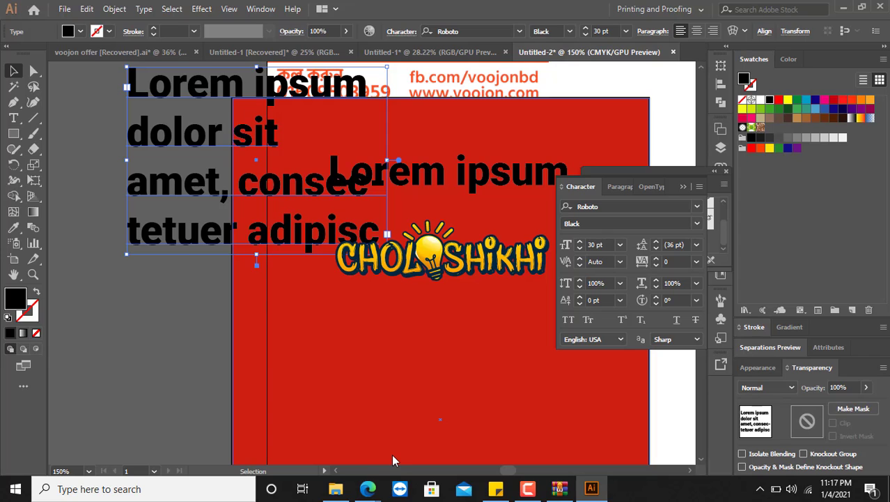
key("ctrl+minus")
key("ctrl+minus")
key("ctrl+minus")
key("ctrl+minus")
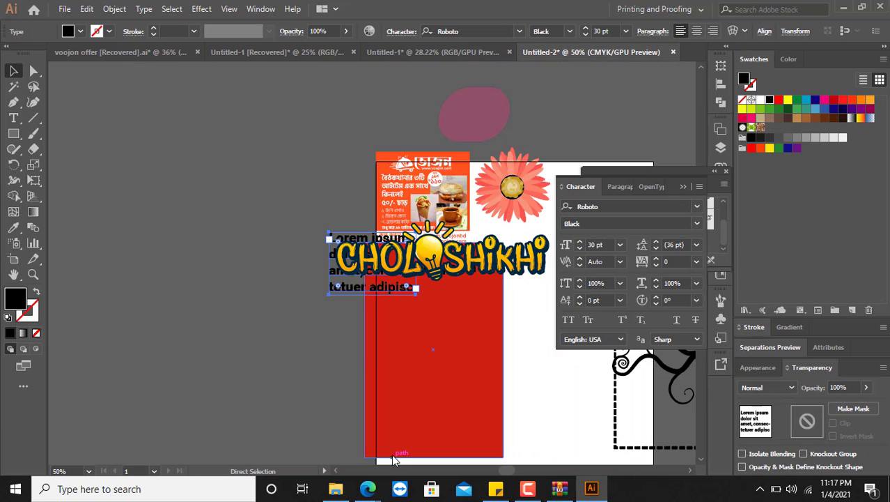
key("ctrl+space")
left_click_drag(319, 214, 622, 479)
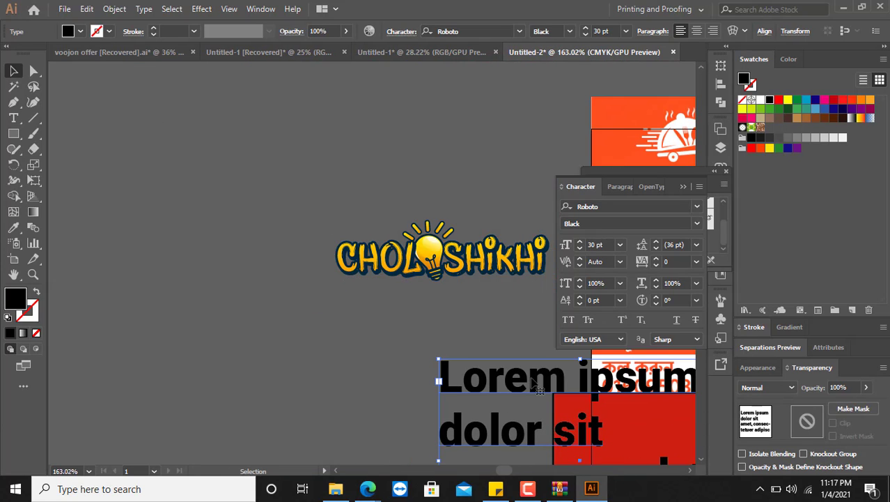
left_click_drag(507, 362, 347, 213)
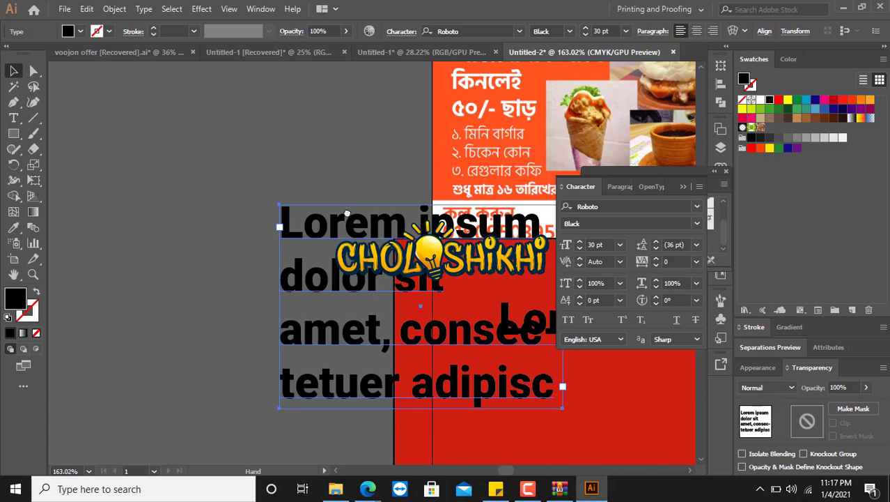
left_click(696, 245)
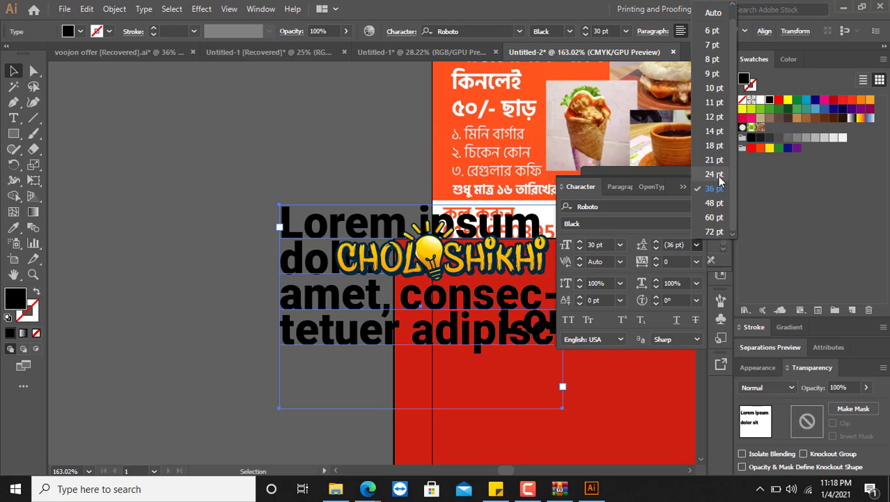
left_click(653, 279)
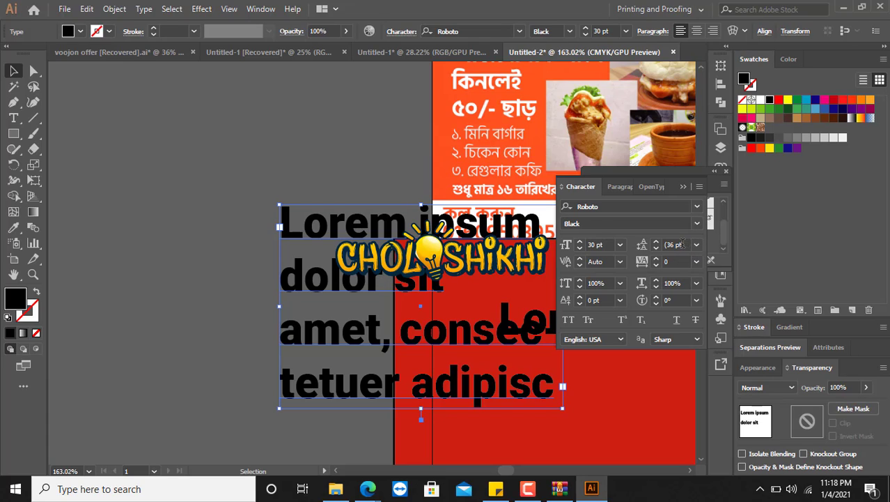
left_click(681, 244)
type("32")
key("Return")
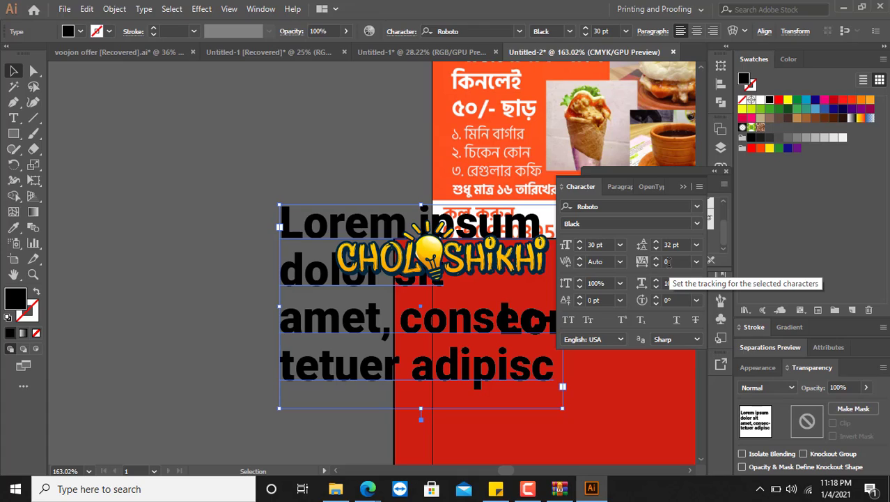
left_click(666, 262)
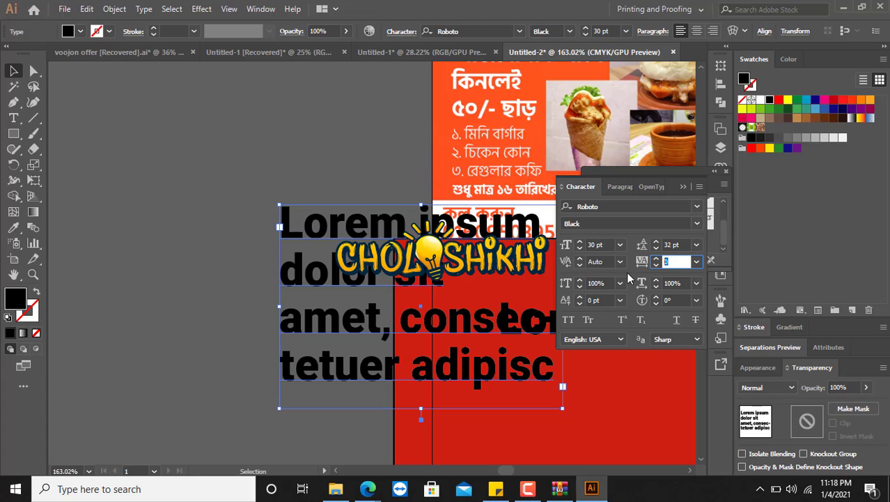
left_click(590, 208)
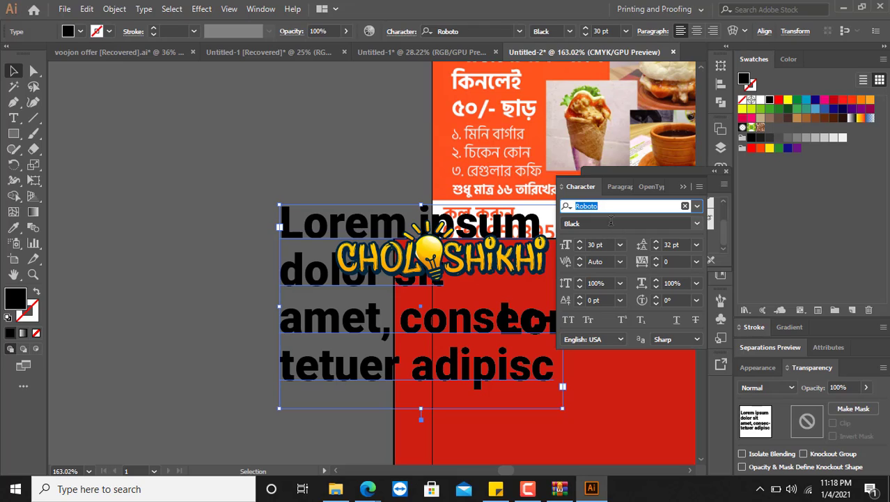
left_click(611, 221)
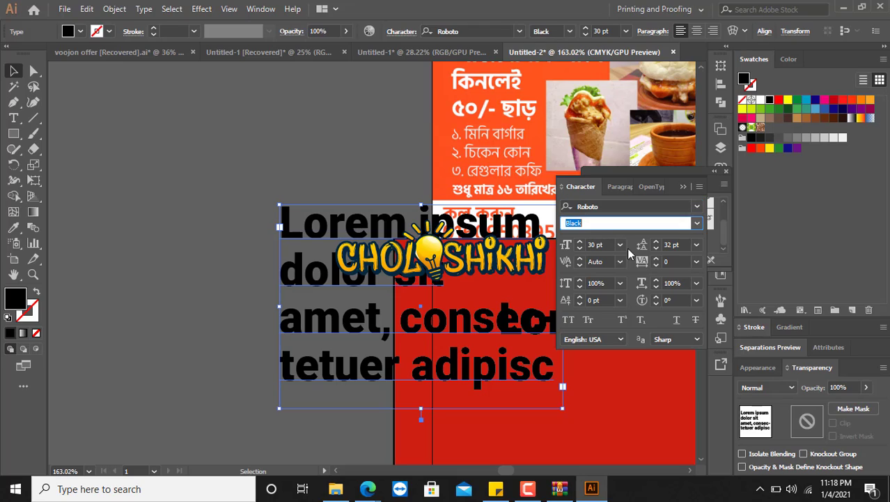
left_click(685, 244)
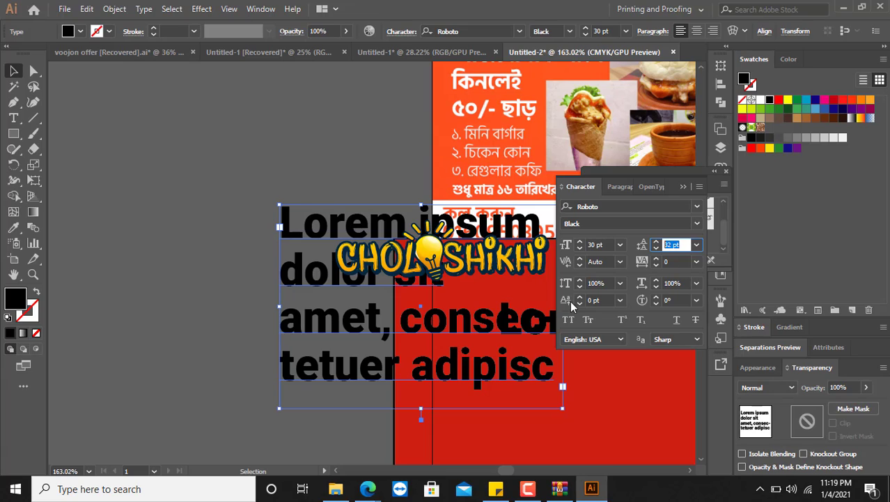
Lower the letter "r" in the word "Lorem" of the text box with a baseline shift of -18 pt
double_click(338, 237)
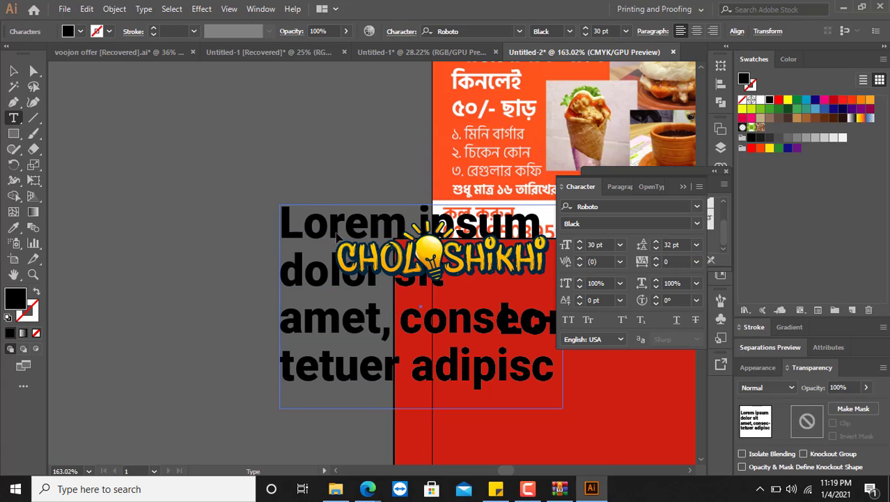
key("ctrl+a")
left_click_drag(345, 227, 325, 225)
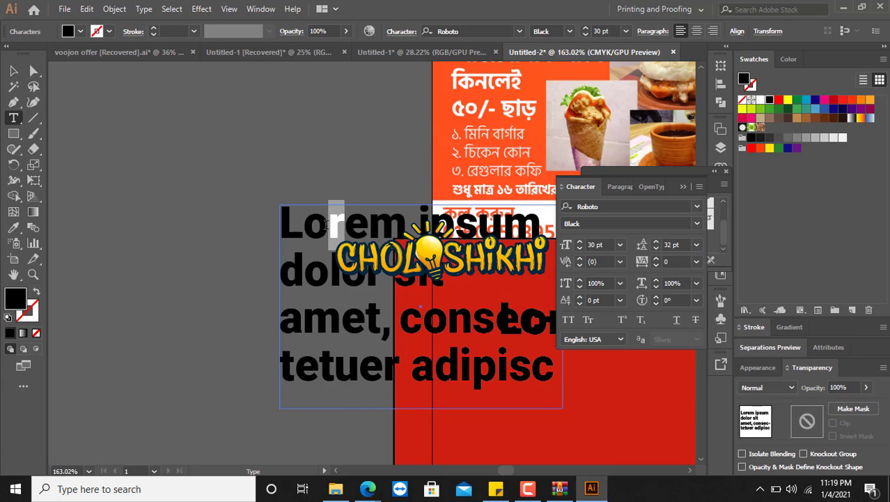
left_click(579, 296)
left_click(580, 296)
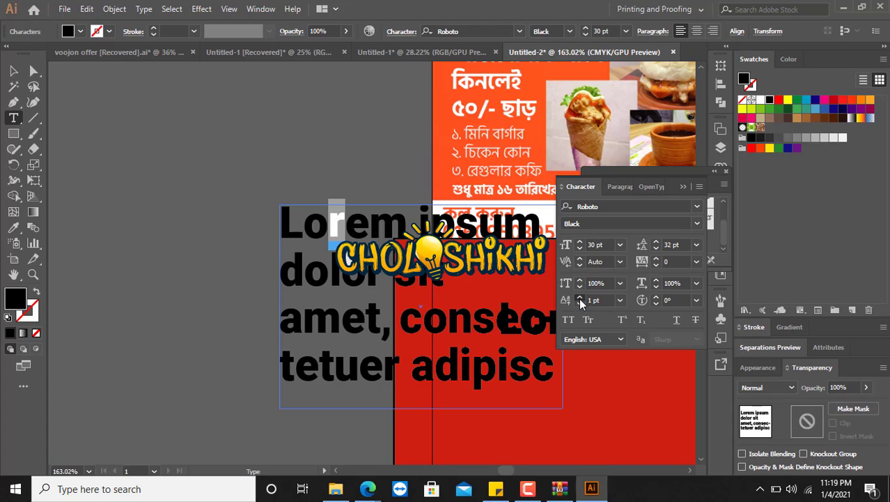
left_click_drag(579, 299, 581, 307)
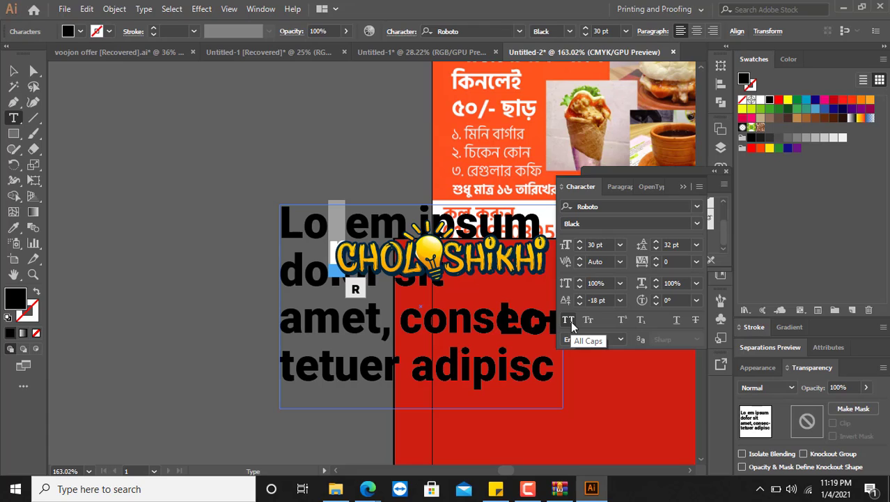
Reset the baseline shift of the letter "r" in "Lorem" to 0 pt and deselect it
left_click(592, 300)
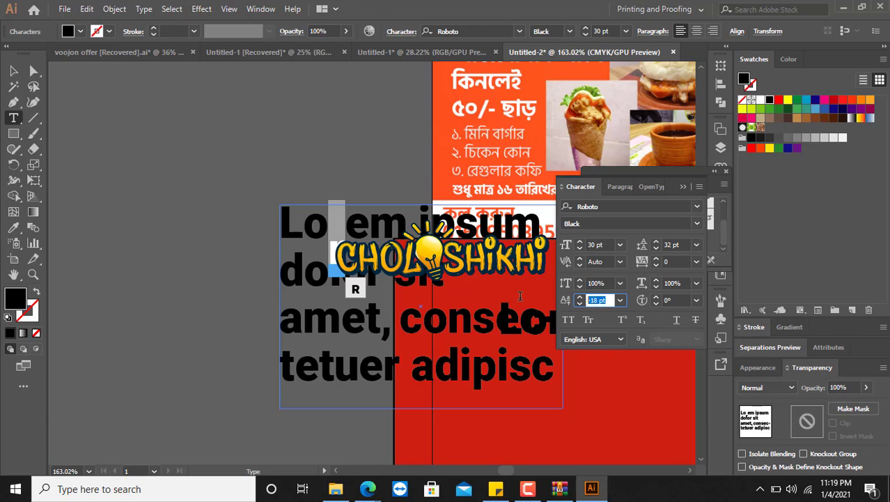
type("0")
key("Return")
left_click(328, 261)
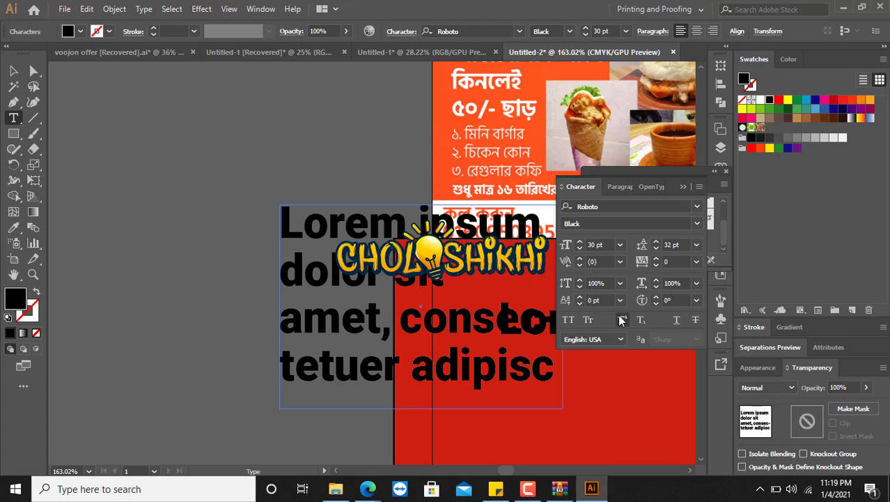
Apply All Caps to the whole placeholder text box, and replace it with Small Caps
left_click(569, 321)
key("Escape")
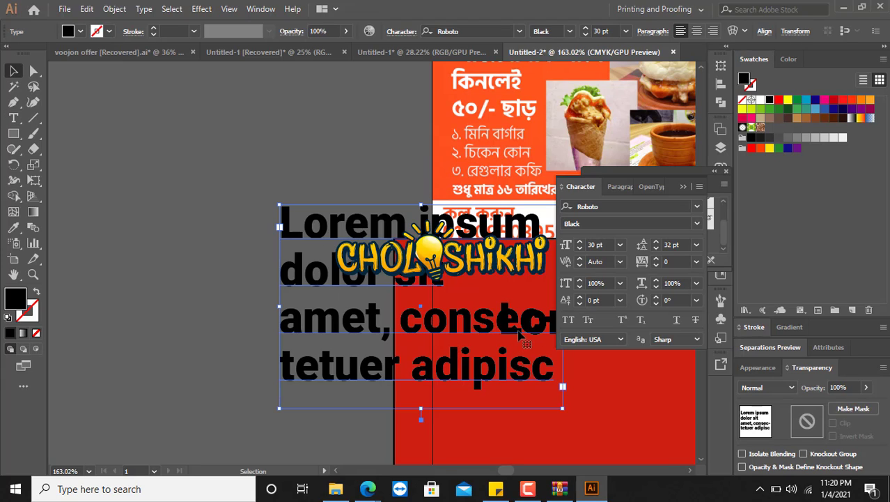
left_click(568, 320)
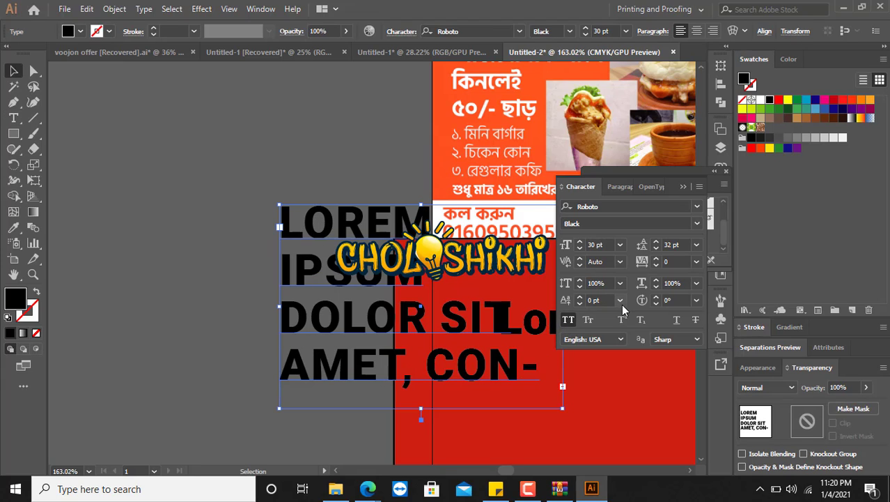
left_click(589, 320)
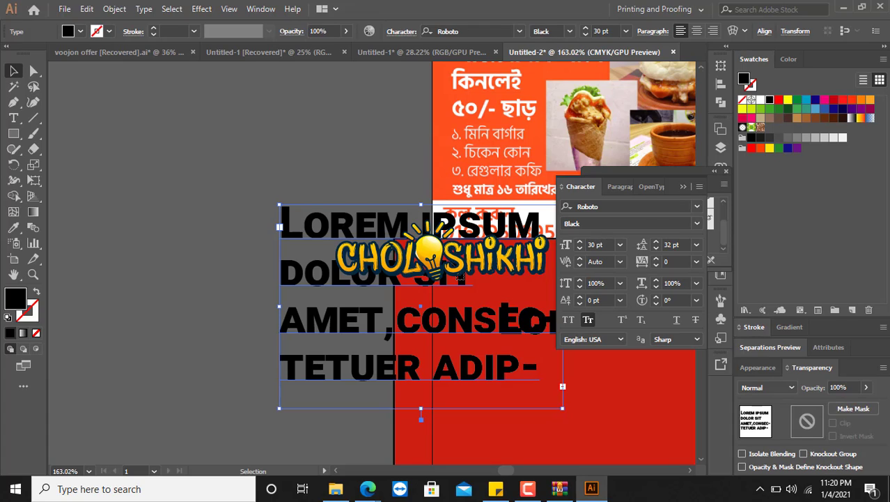
Apply Subscript and replace it with Superscript on the text box, and move the box onto the empty grey canvas beside the artwork
left_click(640, 322)
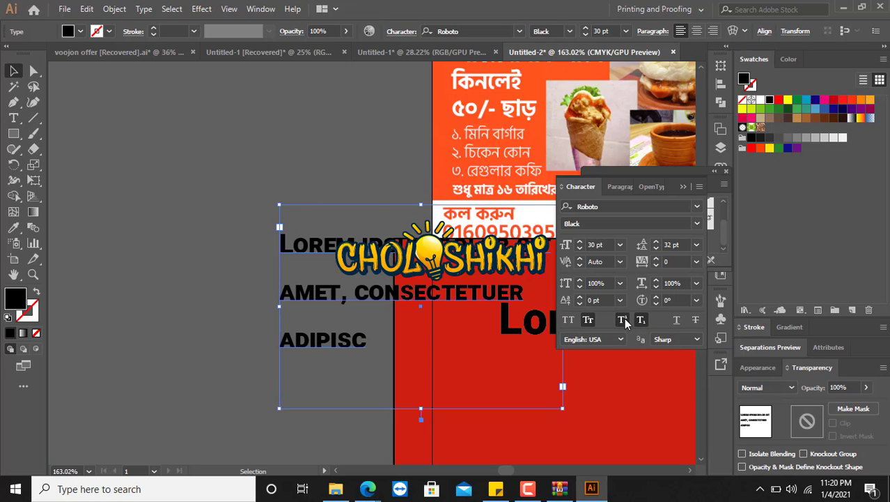
left_click(624, 321)
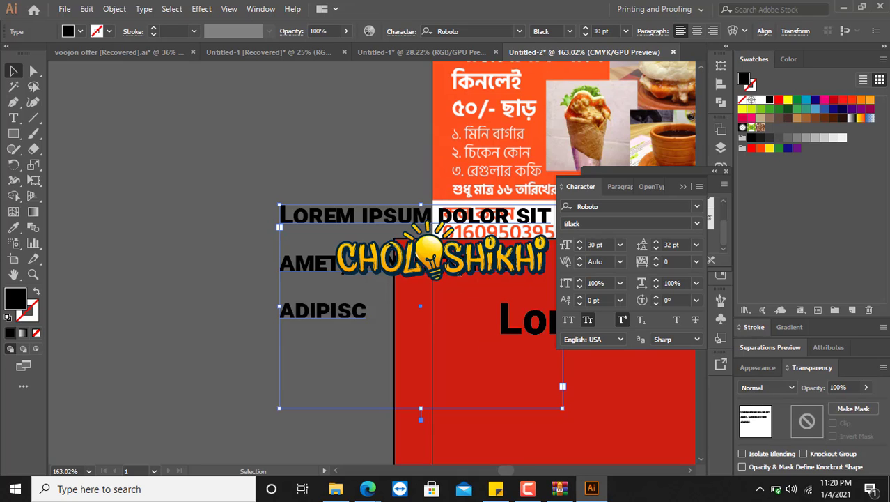
left_click_drag(465, 276, 357, 283)
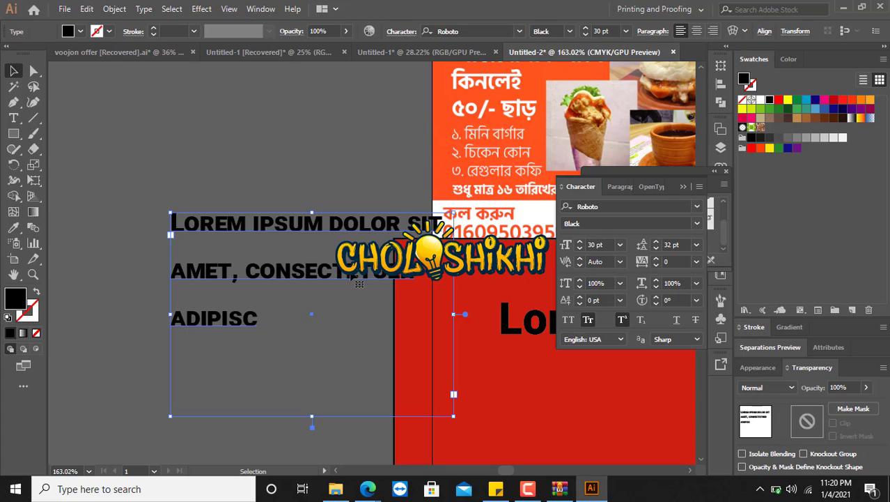
left_click_drag(356, 283, 314, 246)
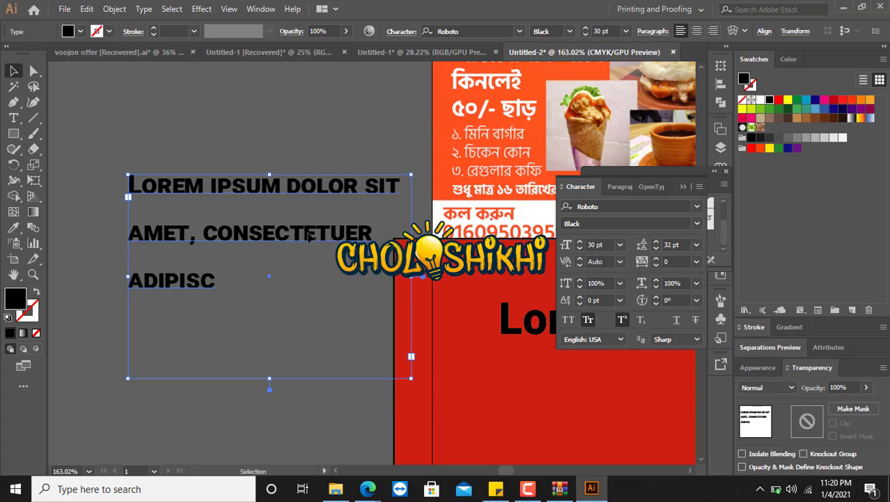
Change the text box formatting from Small Caps and Superscript to Subscript only, and move the box farther up and away from the artwork
left_click(589, 321)
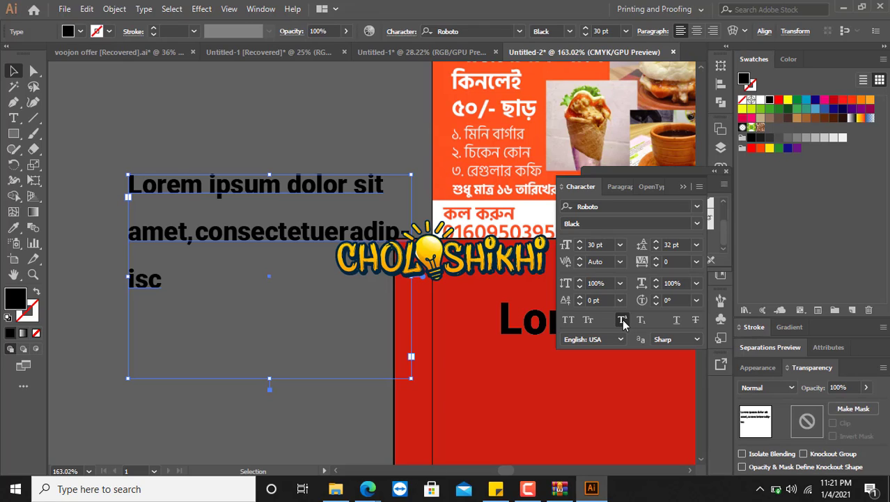
left_click(641, 322)
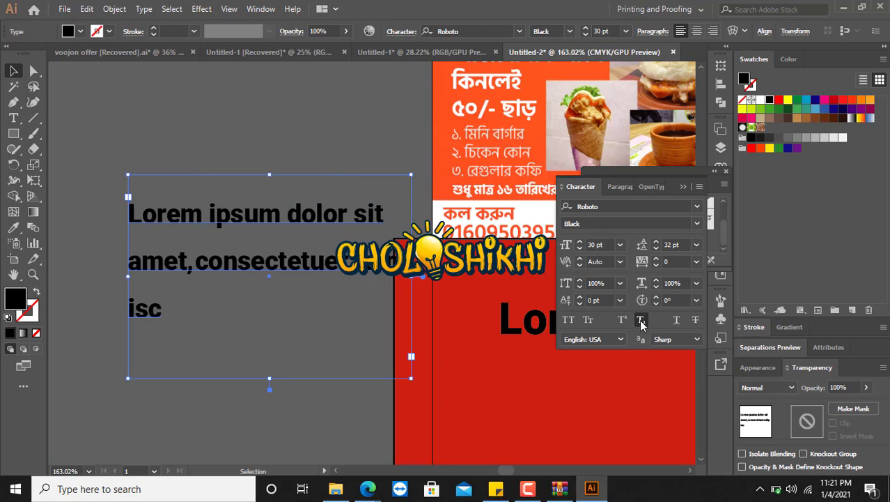
left_click(641, 322)
left_click_drag(305, 209, 215, 137)
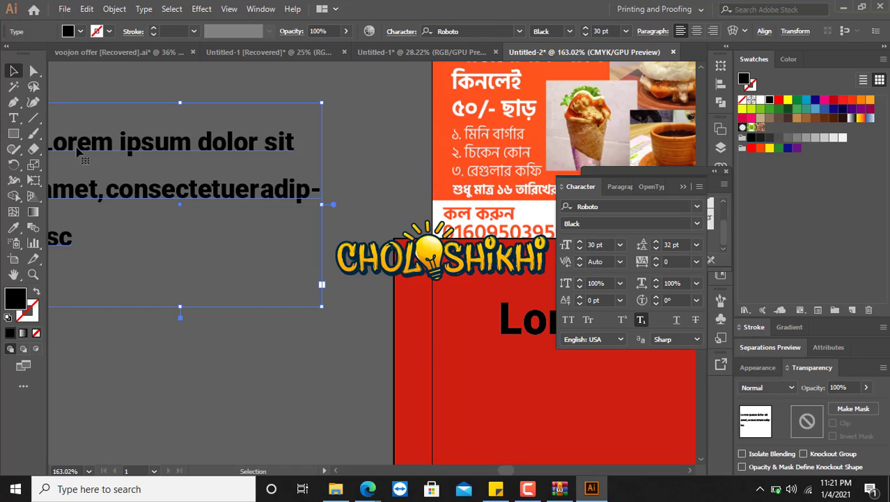
Create a point text reading "h2O" on the canvas just beside the red rectangle's left edge
left_click(14, 117)
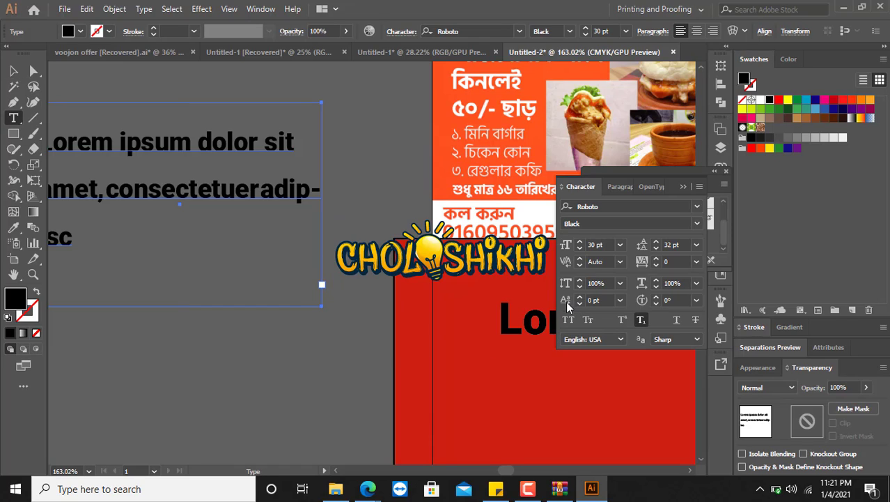
left_click(351, 322)
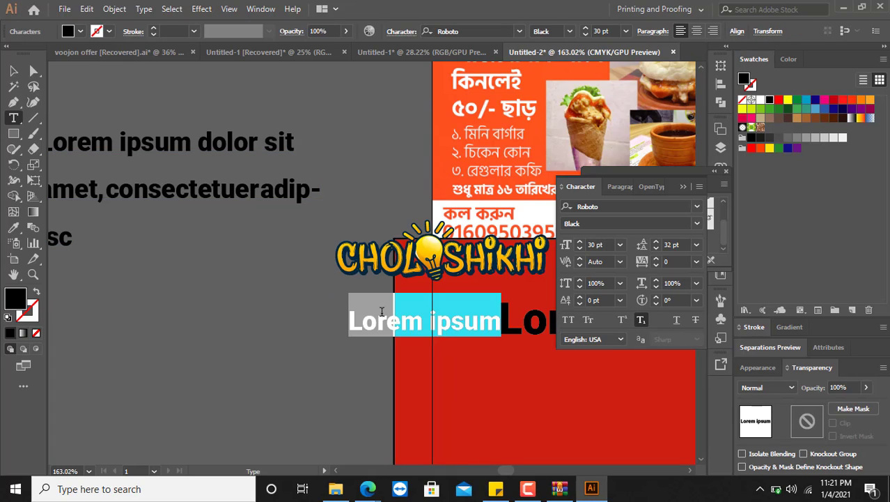
type("h20")
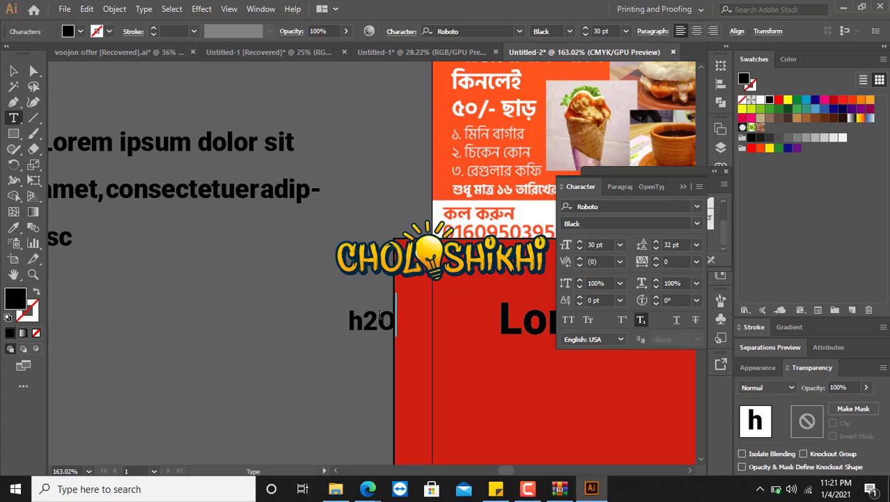
key("Escape")
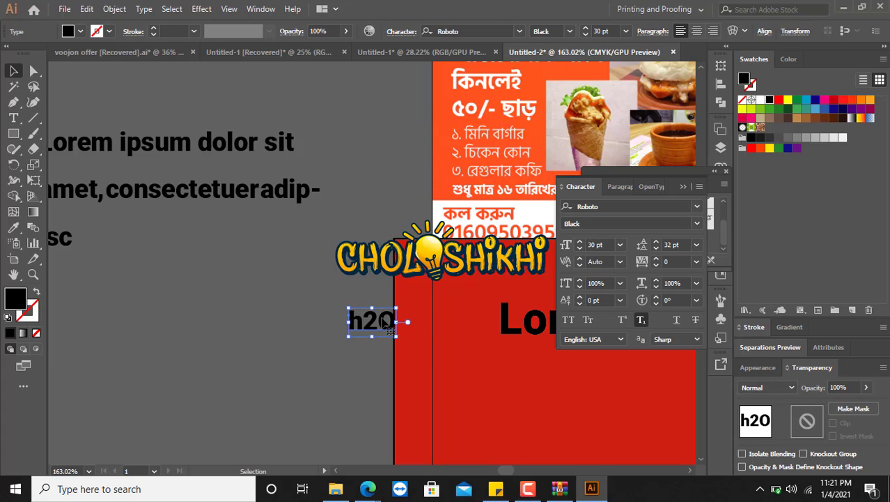
Lower the "2" in the "h2O" text with a baseline shift of -7 pt
double_click(378, 317)
double_click(362, 320)
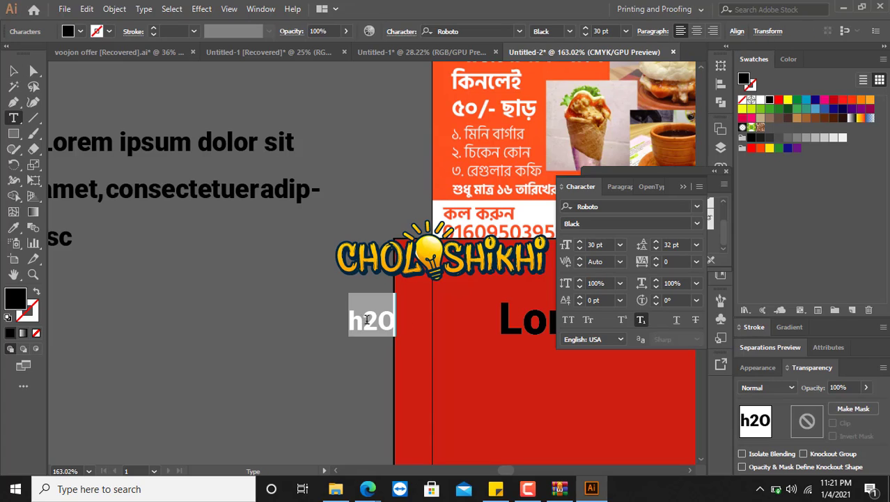
double_click(367, 319)
left_click_drag(361, 319, 378, 319)
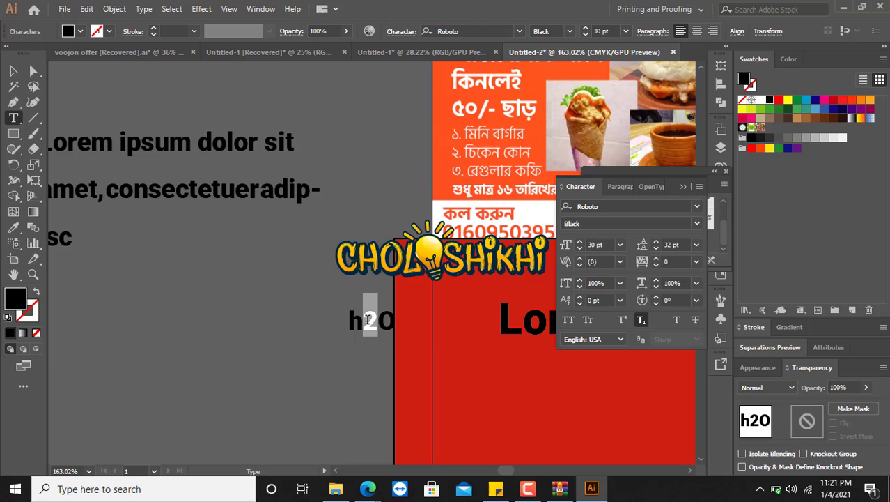
left_click(581, 304)
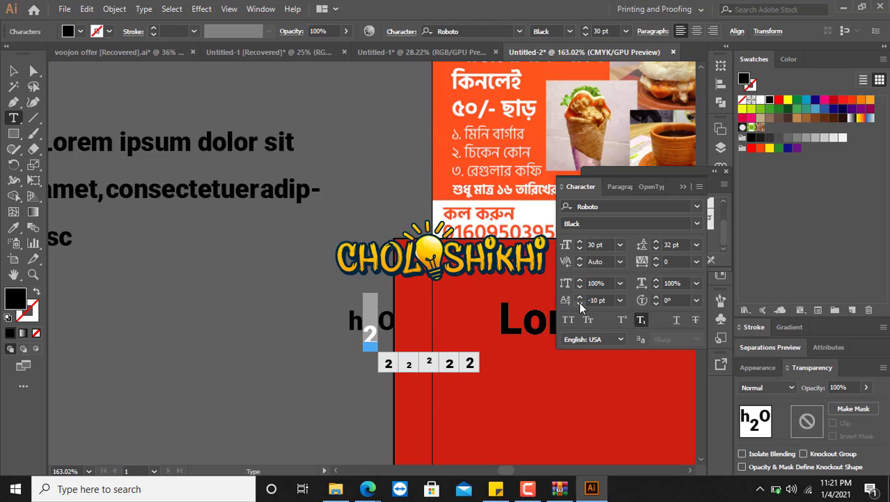
left_click(581, 297)
left_click(580, 297)
left_click(580, 297)
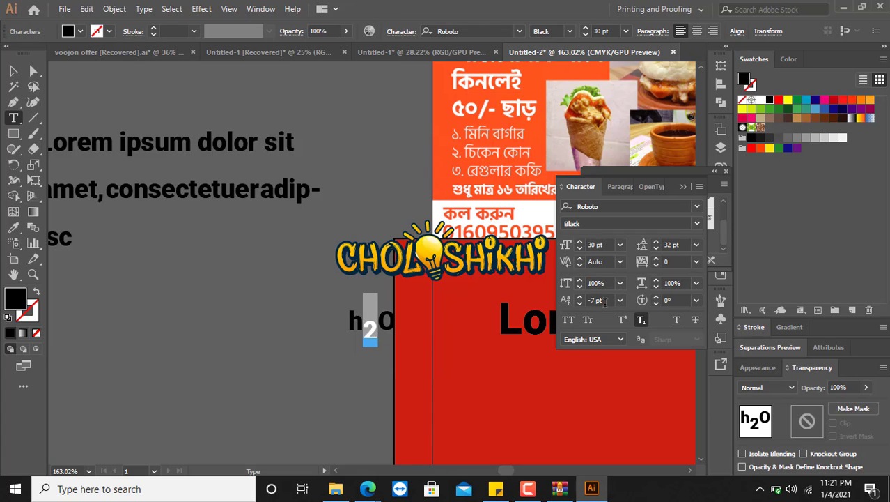
Set the baseline shift of the "2" to 0 pt and turn off Subscript for the whole "h2O" text
left_click(598, 300)
type("0")
key("Return")
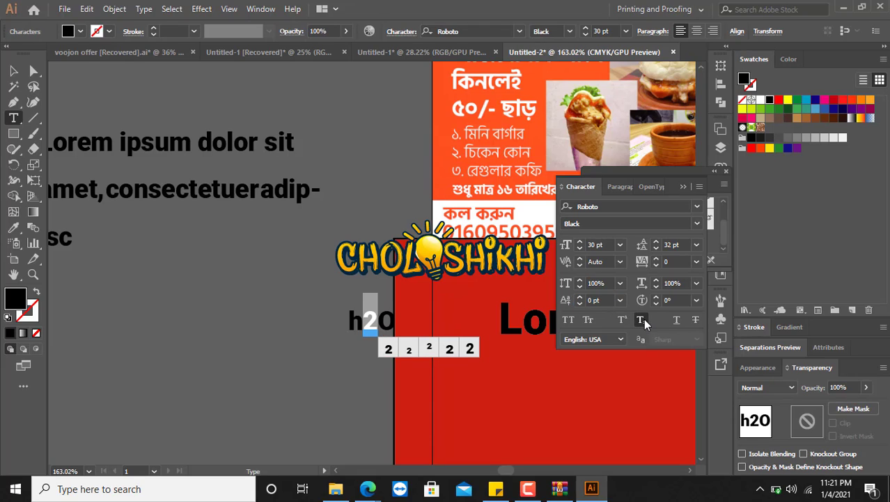
key("ctrl+a")
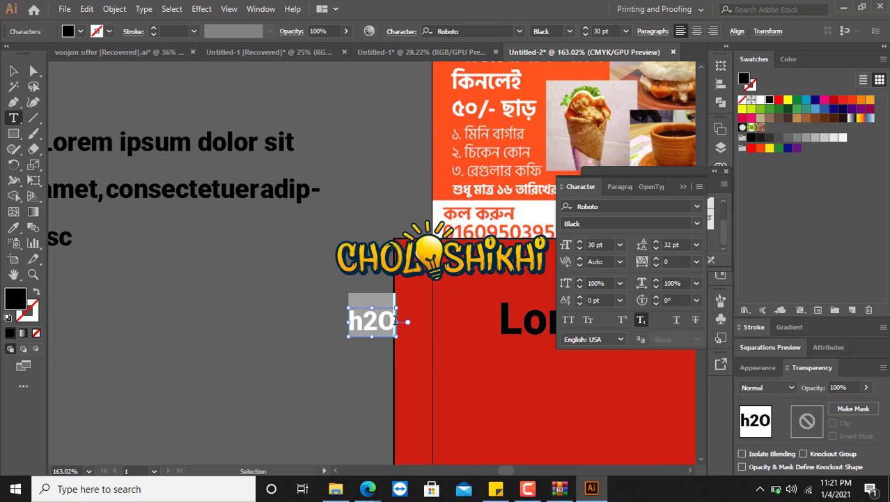
left_click(636, 319)
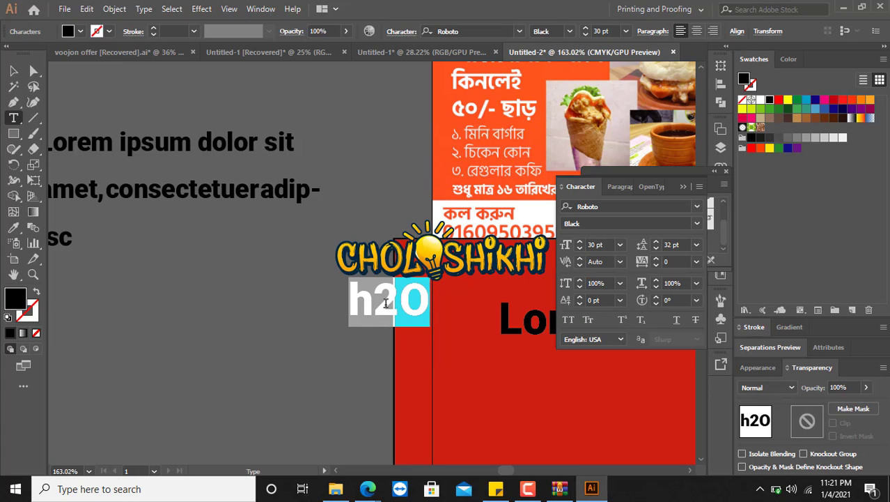
Apply Subscript to only the "2" in "h2O" and move the text off the red rectangle onto the grey canvas
double_click(391, 298)
left_click_drag(376, 295, 390, 297)
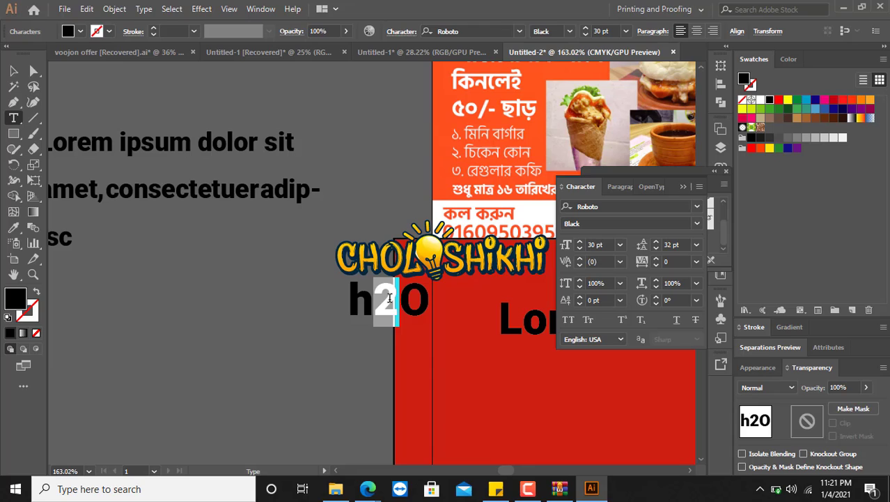
left_click(640, 319)
left_click(391, 304)
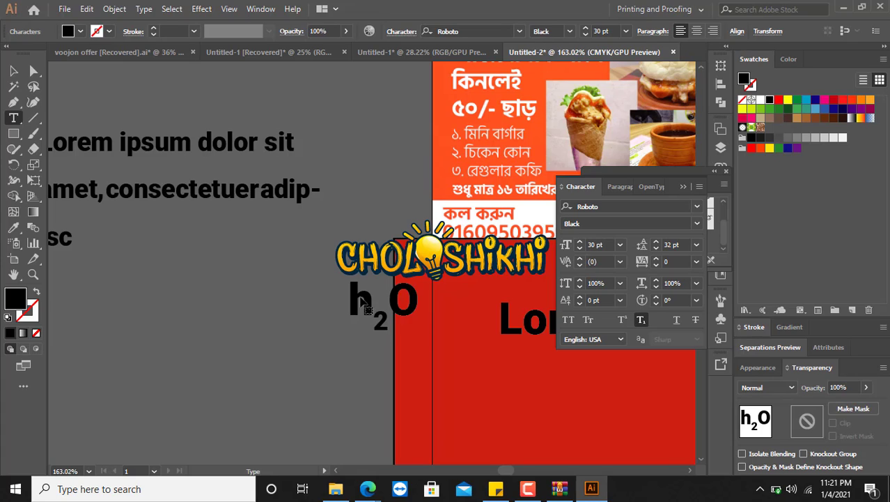
key("Escape")
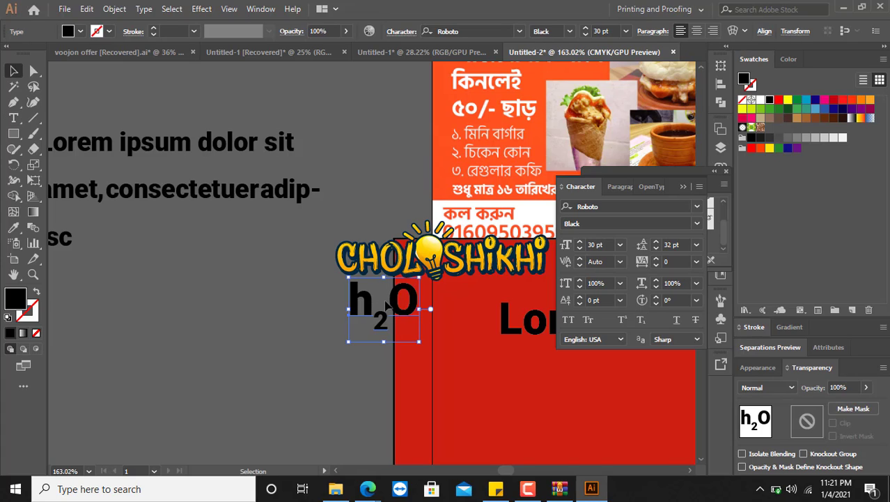
left_click_drag(404, 306, 348, 306)
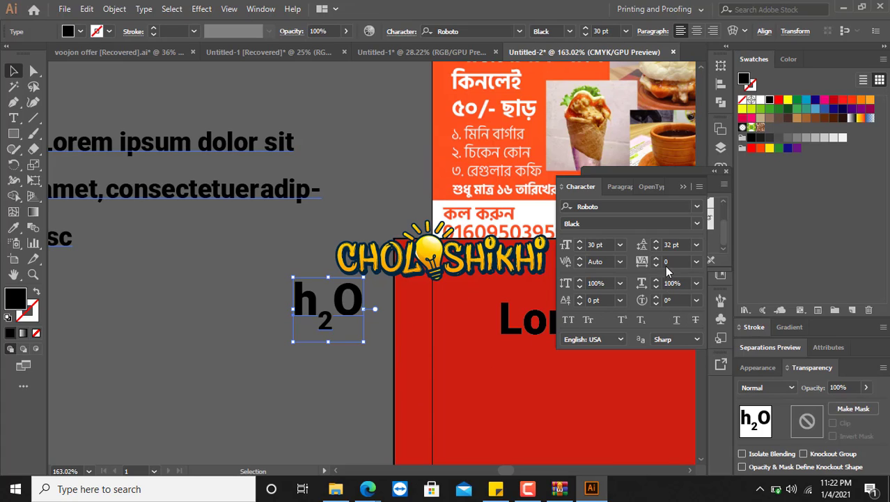
Hide the extra options of the Character settings and show them again
left_click(699, 187)
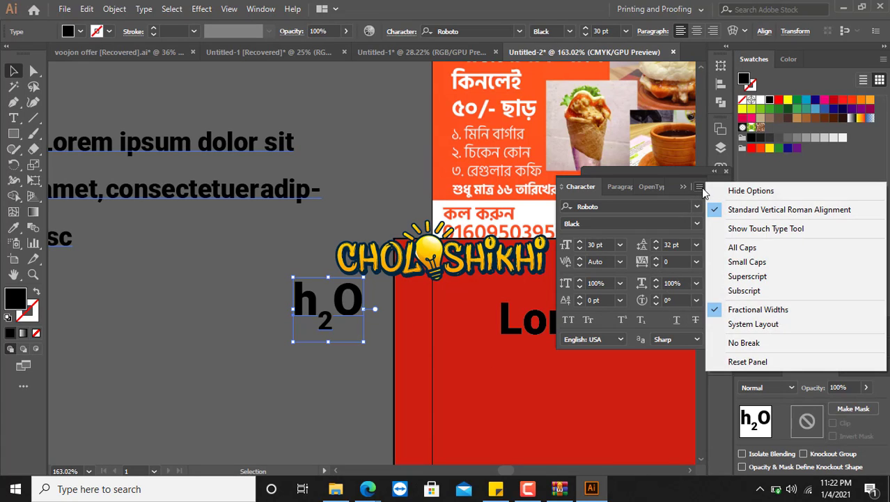
left_click(728, 197)
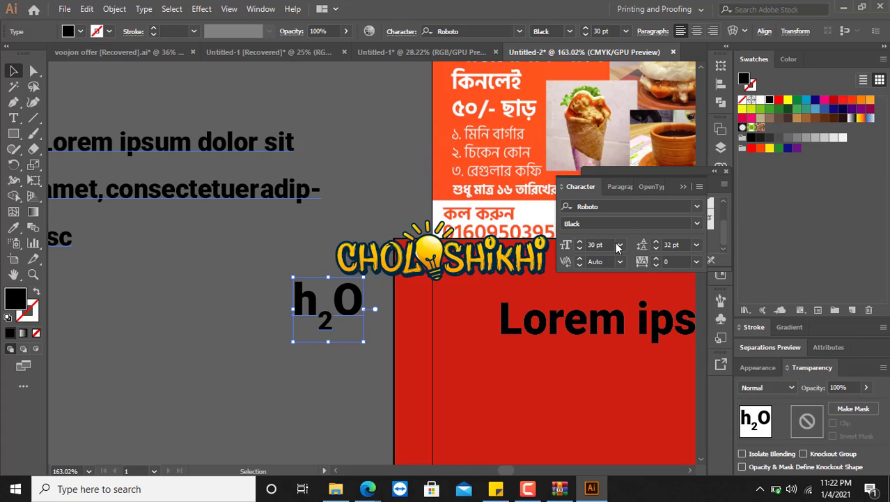
left_click(700, 187)
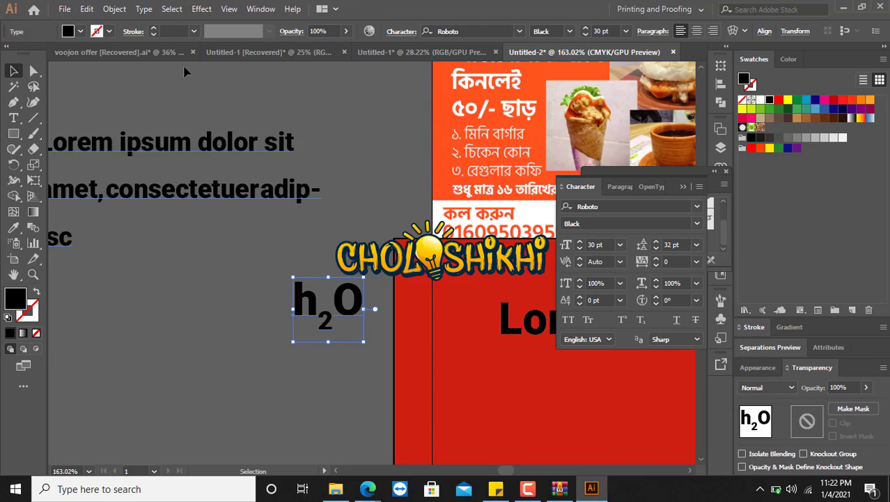
Open the Character Styles and Paragraph Styles, examine both lists and the available character style commands, and close them
left_click(256, 10)
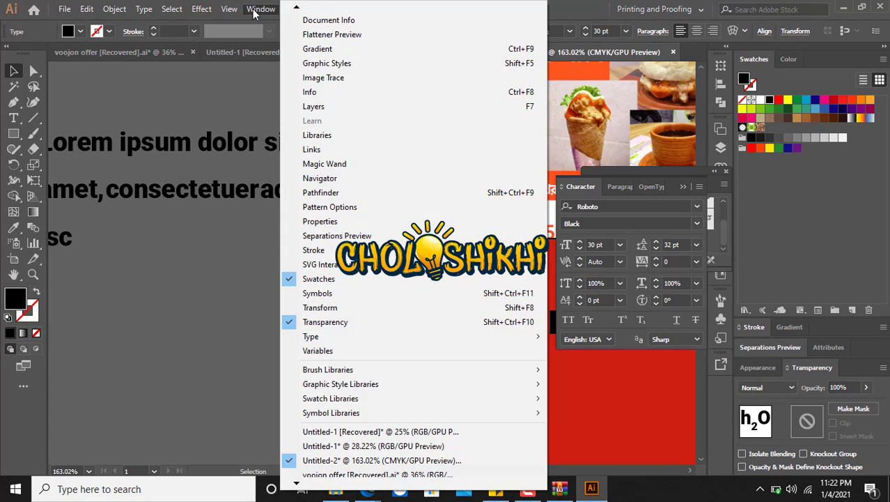
mouse_move(426, 338)
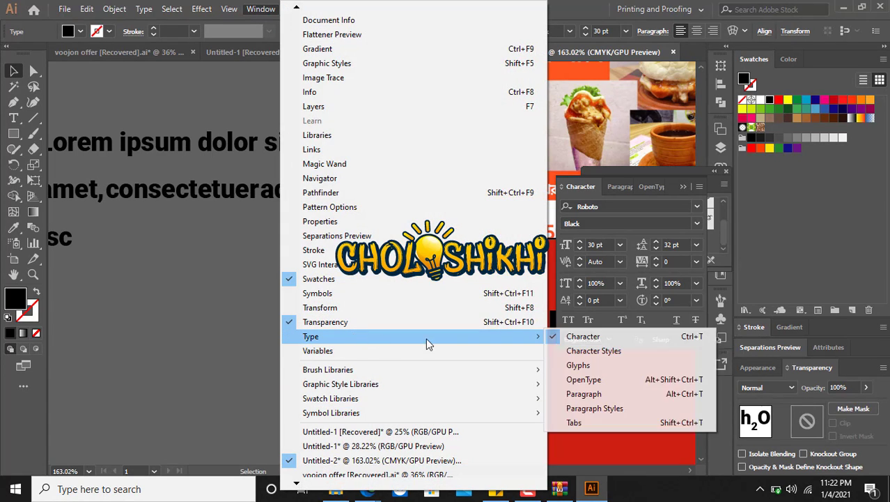
left_click(589, 354)
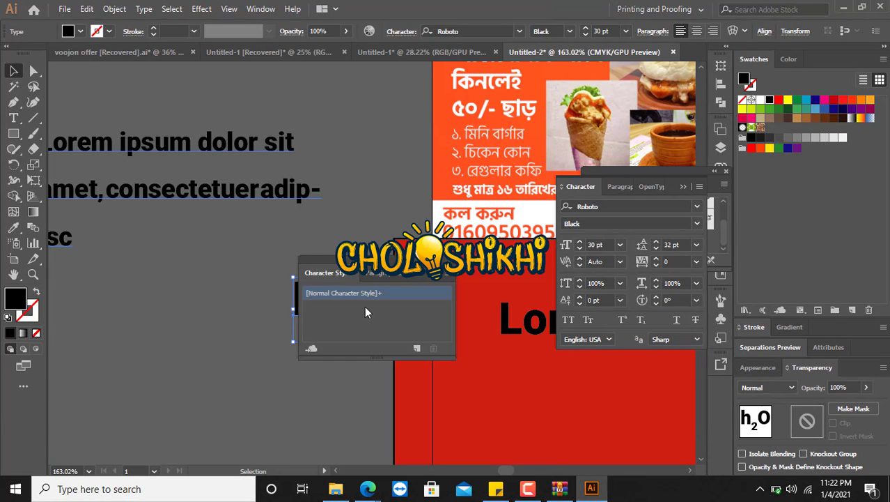
left_click(377, 273)
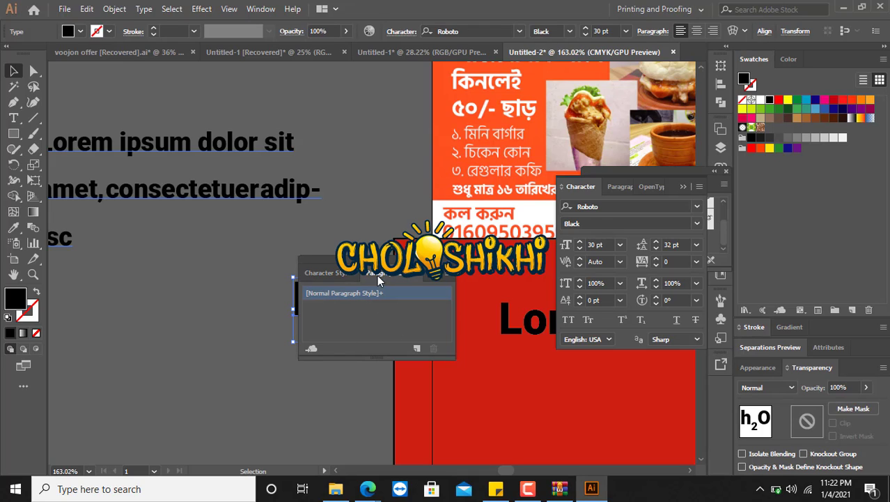
left_click(327, 275)
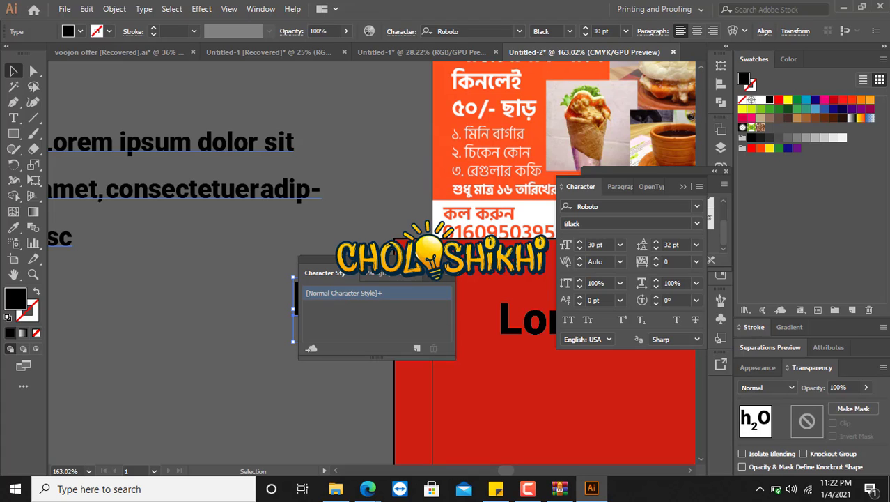
left_click_drag(372, 262, 562, 370)
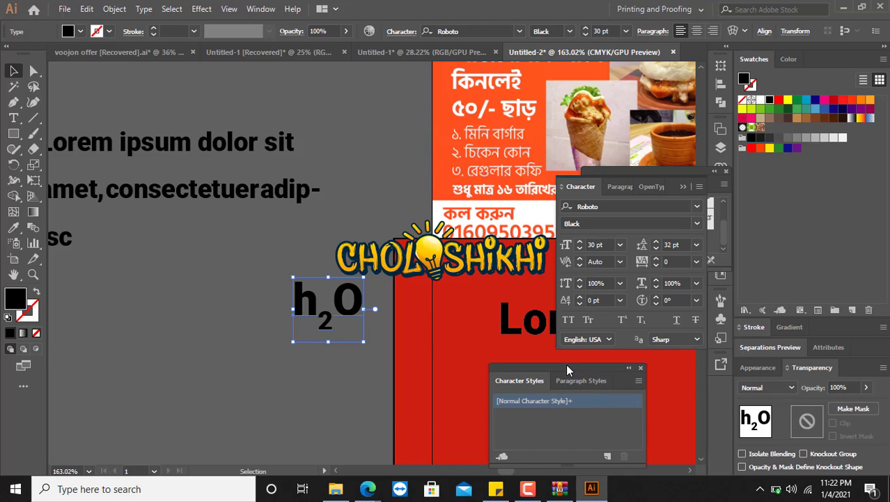
left_click_drag(575, 383, 446, 321)
left_click(446, 321)
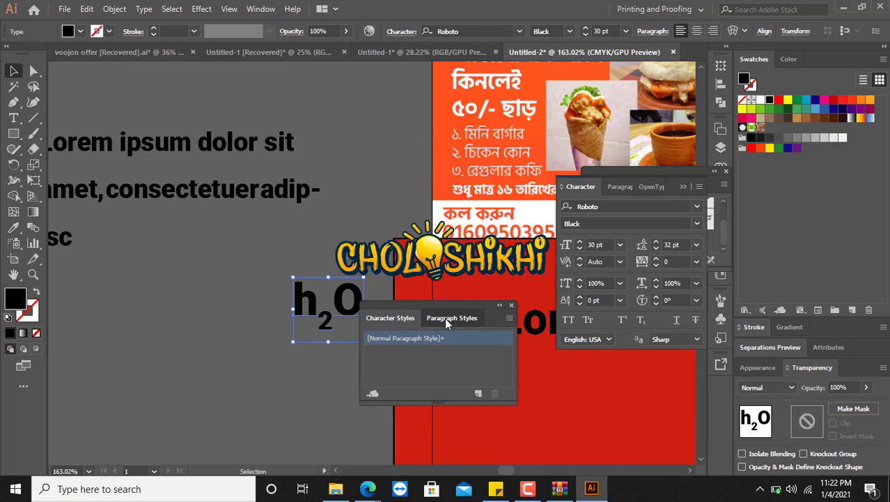
left_click(399, 320)
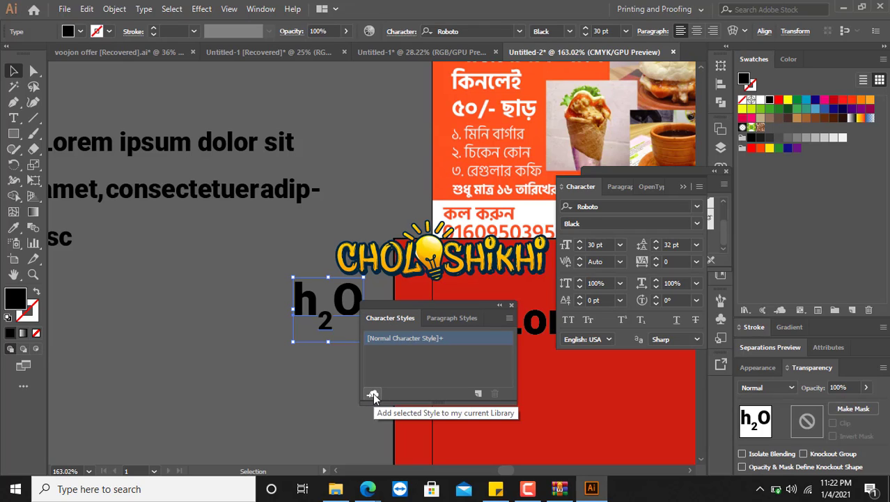
left_click(509, 319)
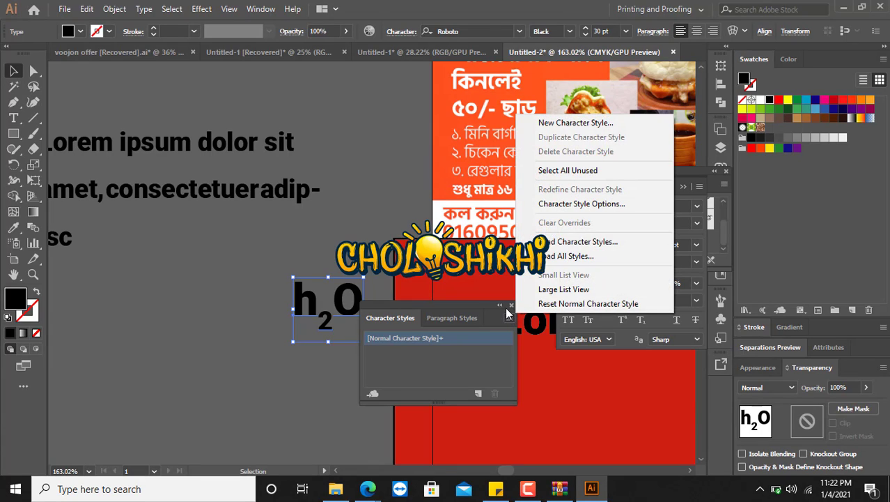
left_click(511, 306)
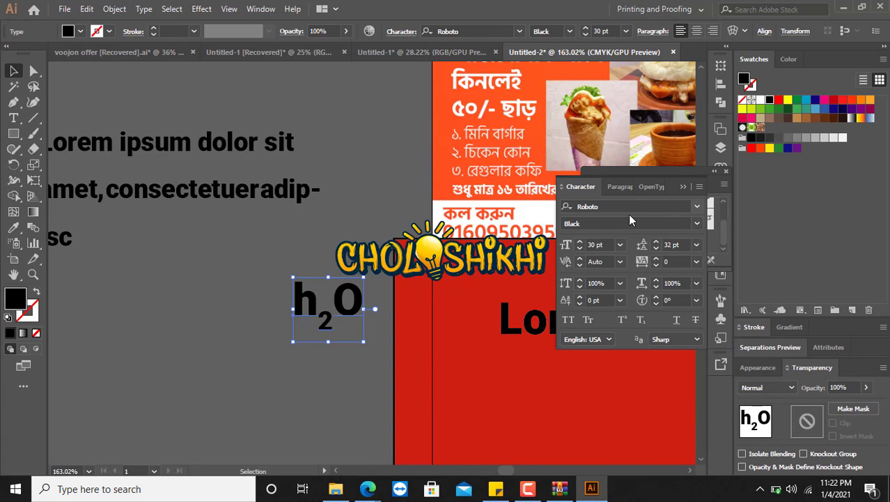
Display the Paragraph settings for the selected "h2O" text
left_click(605, 207)
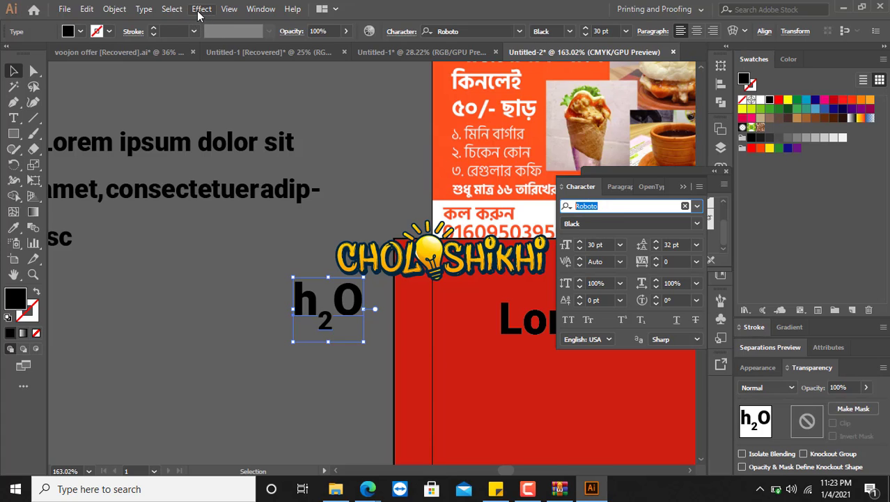
left_click(231, 9)
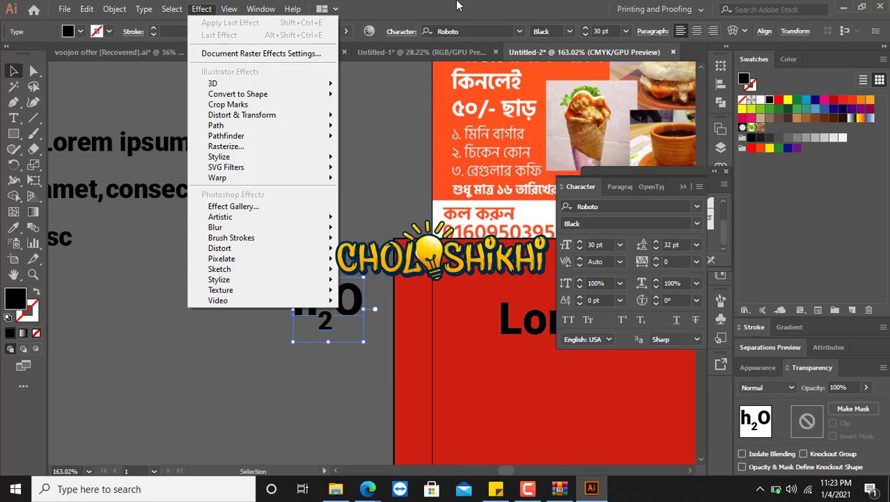
left_click(202, 9)
left_click(260, 9)
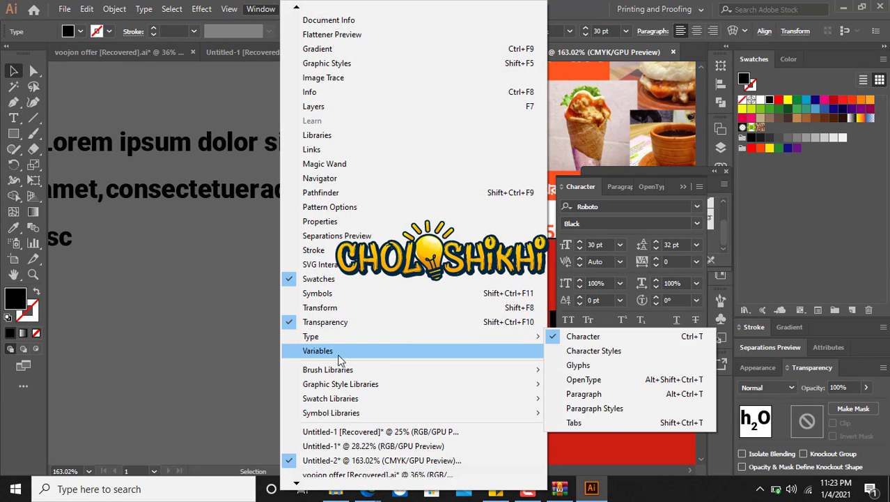
mouse_move(347, 338)
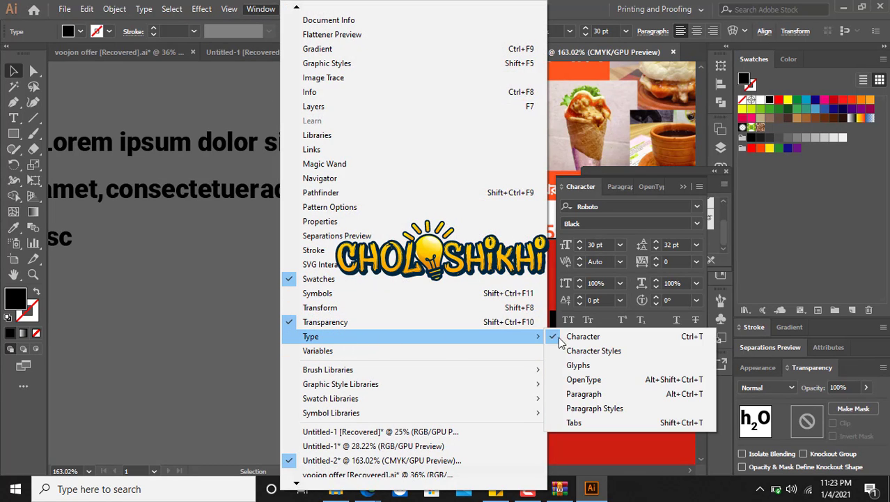
left_click(604, 394)
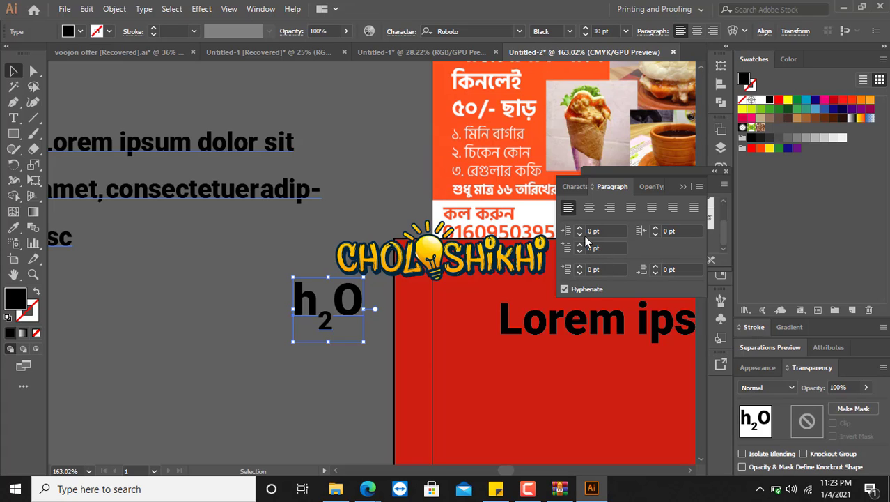
Move the Lorem ipsum text box closer to the artwork and try right-aligned last-line justification before justifying all lines
left_click_drag(97, 149, 187, 141)
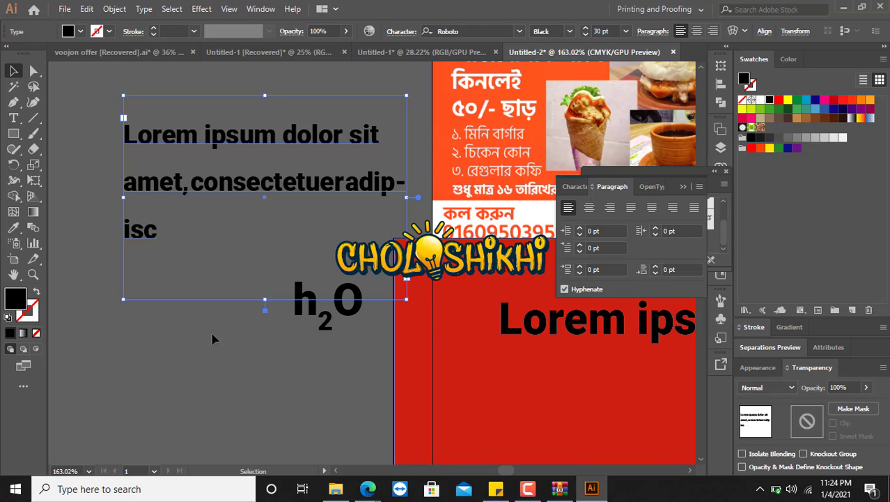
left_click(674, 209)
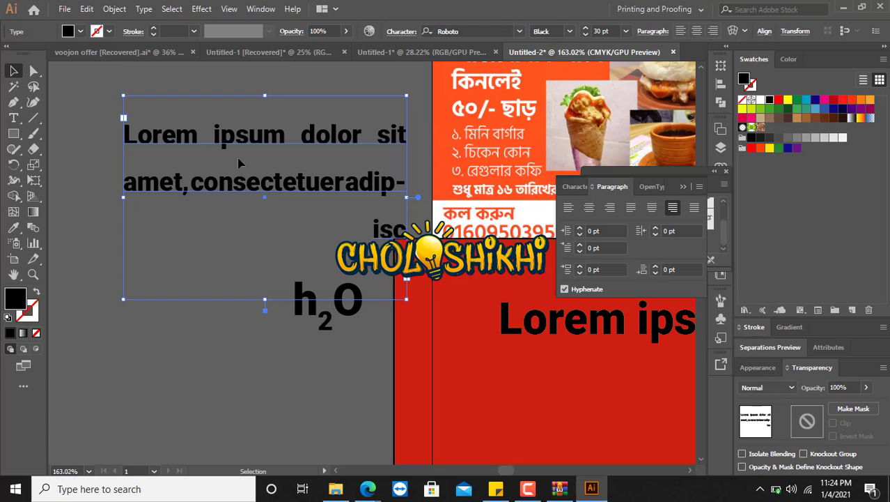
left_click(694, 209)
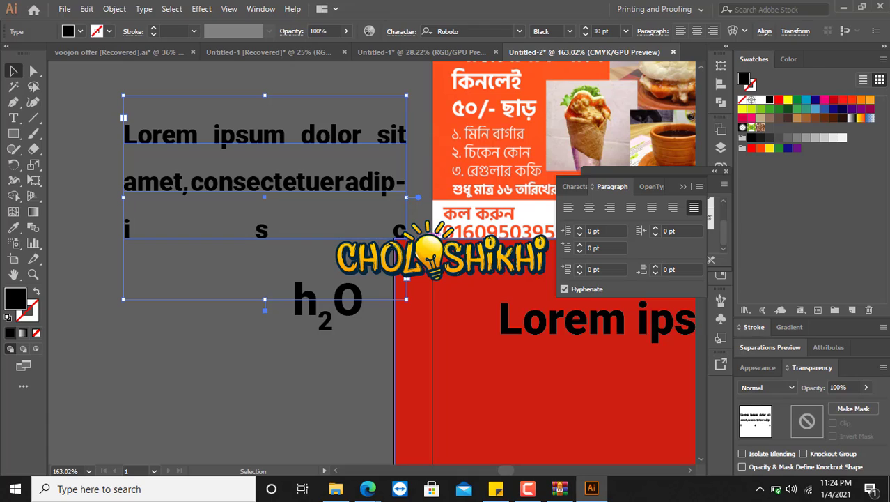
Append "HDdhhg hjfhg gfhgfh" directly after "isc" at the end of the Lorem ipsum paragraph
double_click(404, 236)
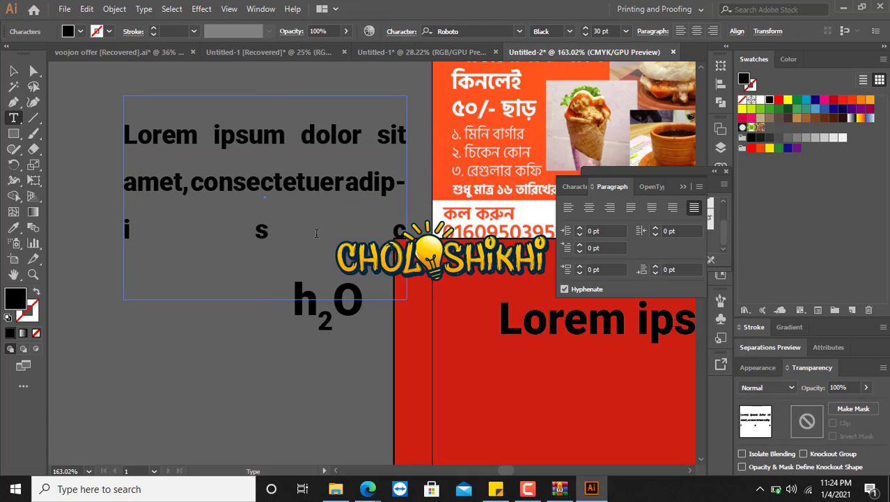
type("HD")
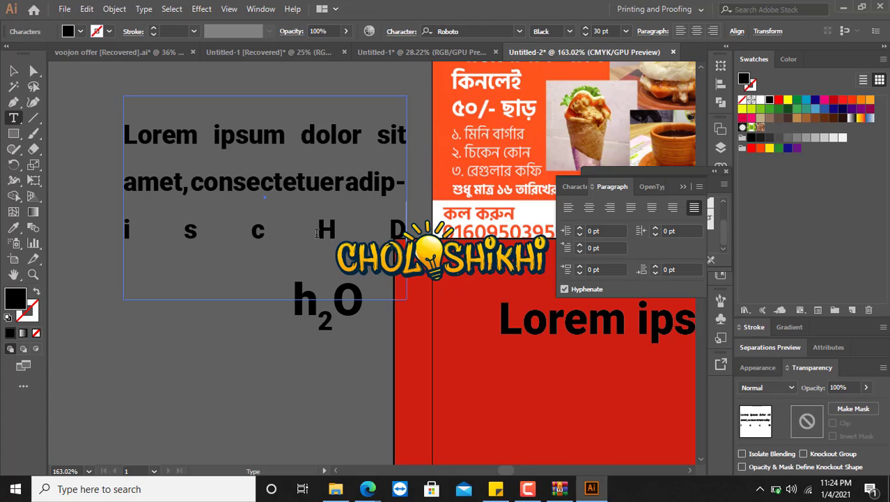
type("d")
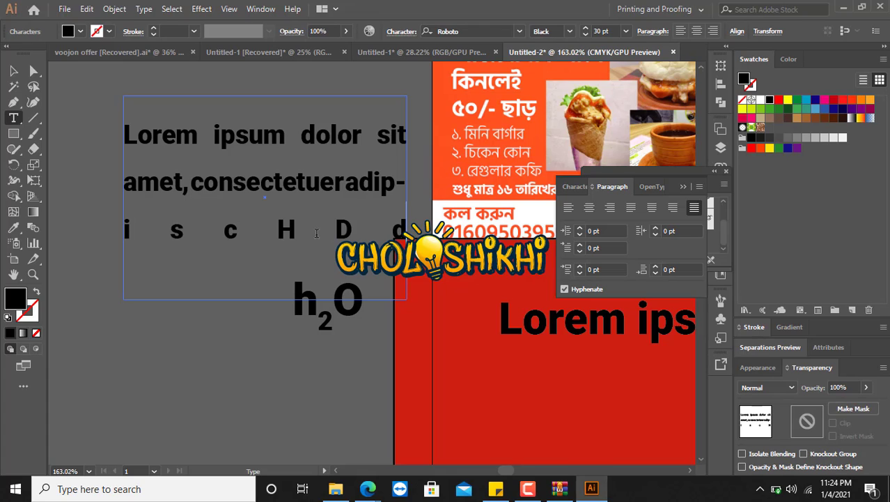
type("hhg hjfhg")
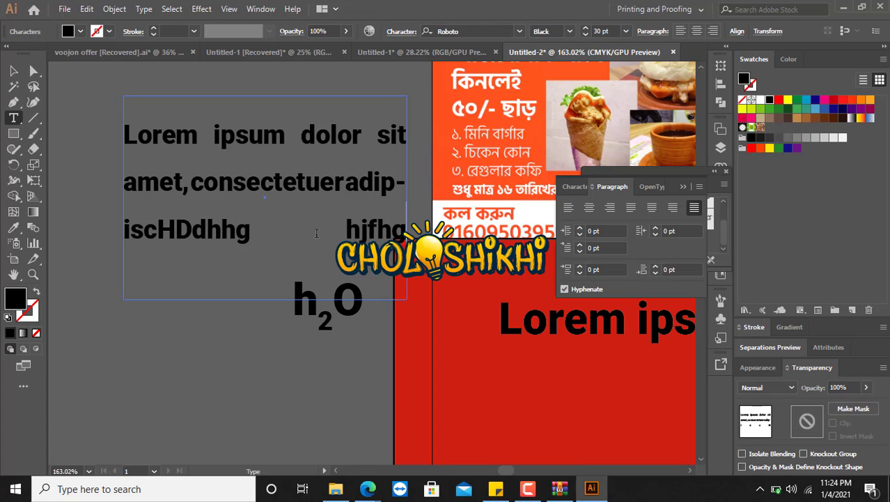
type(" gfhgfh")
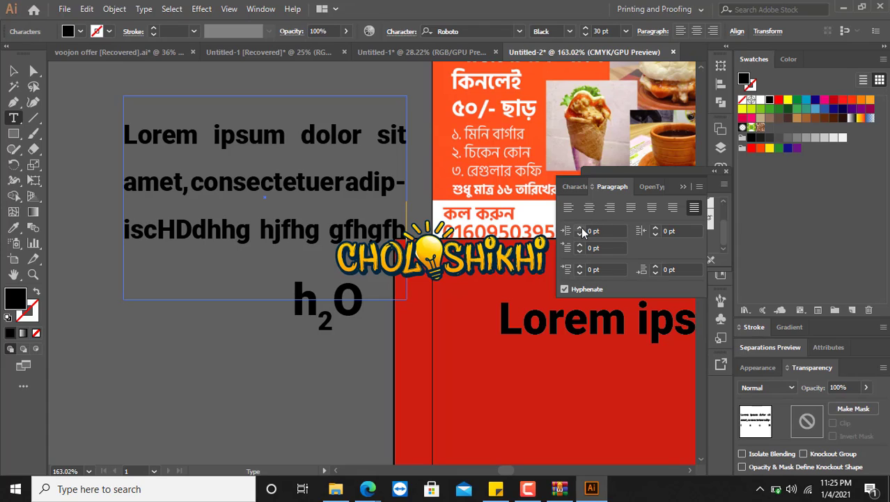
Increase the left indent of the Lorem ipsum paragraph to 5 pt
left_click(580, 229)
left_click(580, 228)
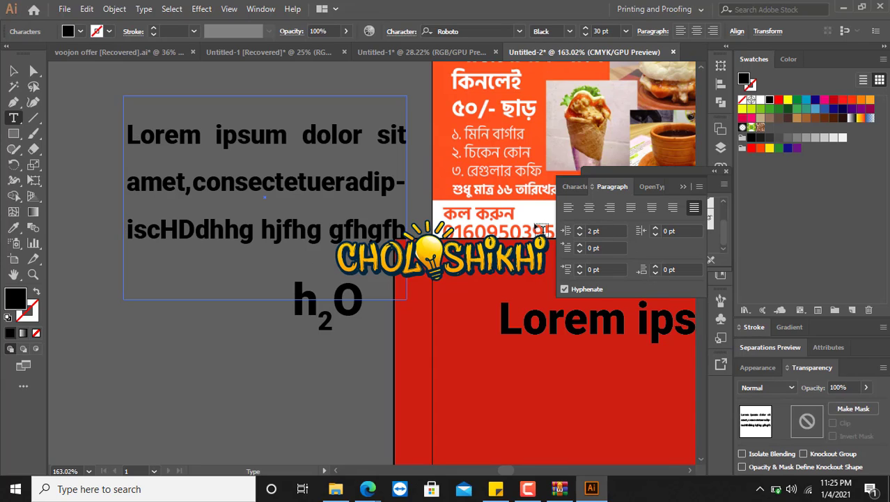
left_click(580, 228)
left_click(580, 229)
left_click(580, 229)
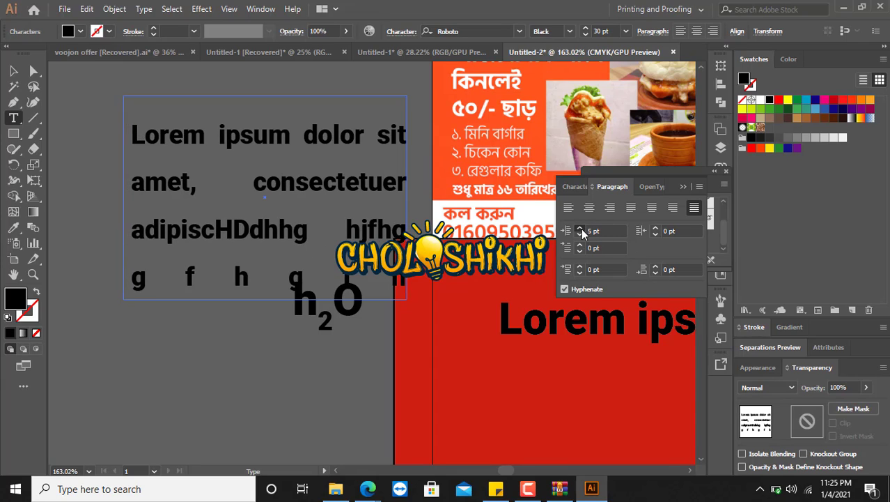
Increase the Lorem ipsum paragraph's left indent to 15 pt and its right indent to 9 pt
left_click(580, 229)
left_click(581, 228)
left_click(580, 228)
left_click(581, 228)
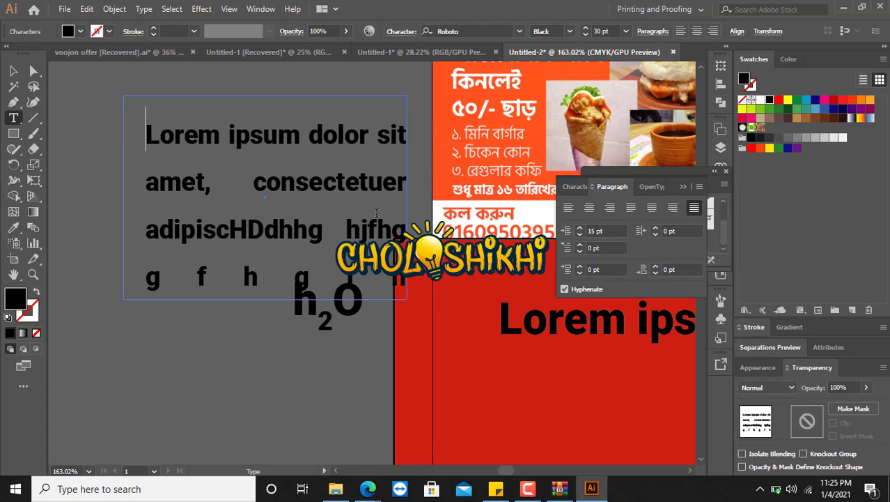
left_click(656, 229)
left_click(657, 228)
left_click(655, 228)
left_click(656, 228)
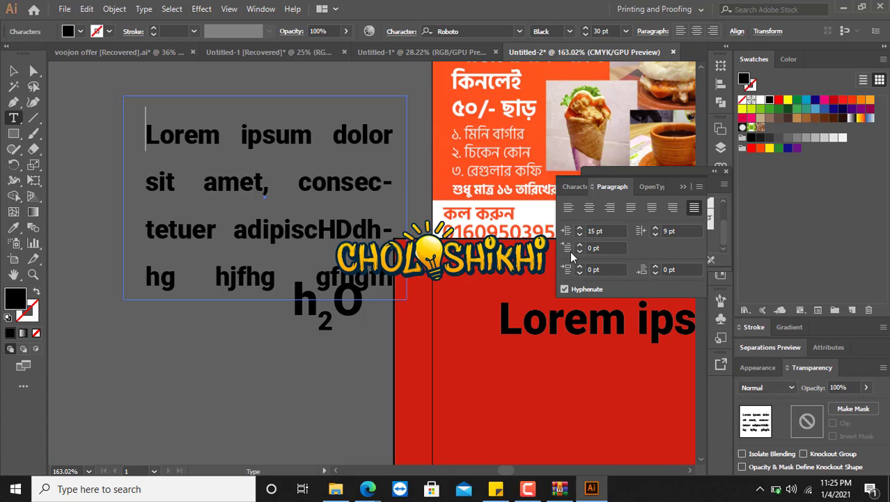
Reset the Lorem ipsum paragraph's left and right indents to 0 pt
left_click(596, 231)
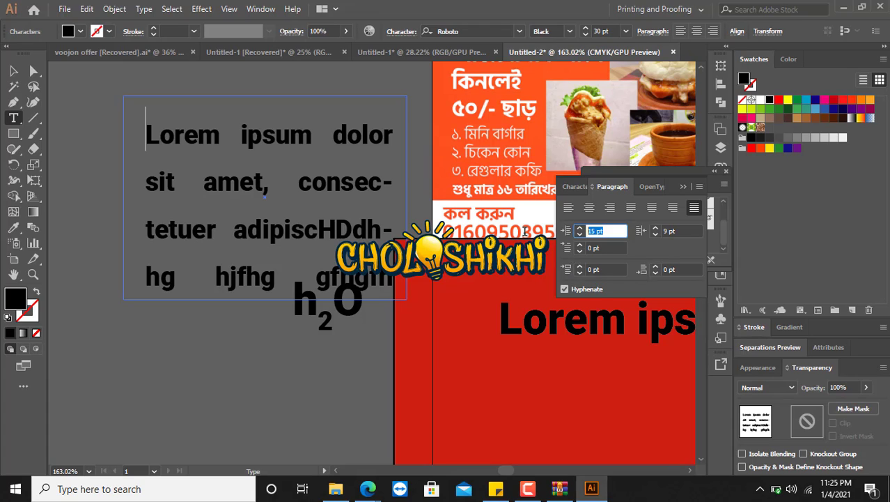
type("0")
key("Tab")
type("0")
key("Tab")
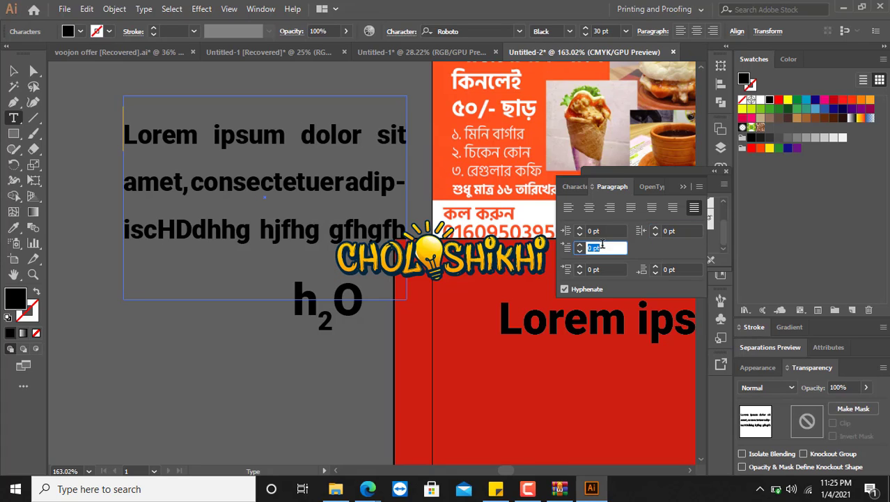
Set the Lorem ipsum paragraph's first-line indent to 10 pt and its space before paragraph to 6 pt
left_click(580, 243)
left_click(580, 243)
left_click(579, 243)
left_click(580, 243)
left_click(579, 243)
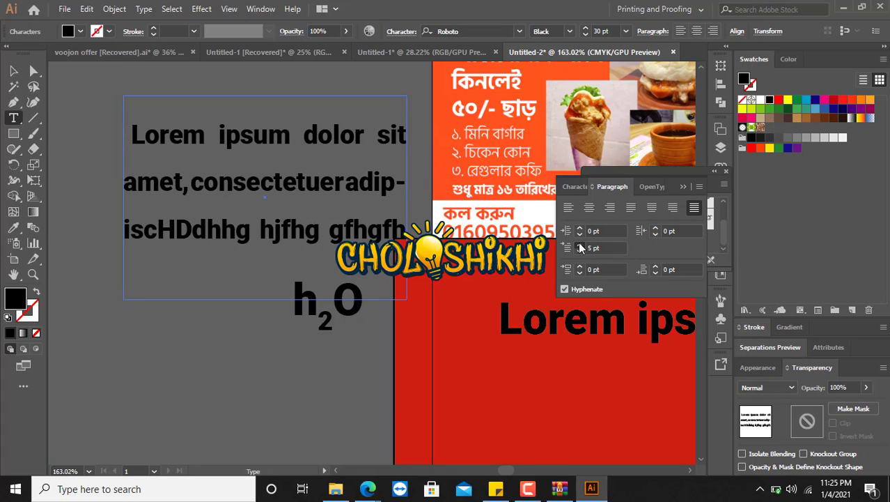
left_click(580, 243)
left_click(579, 243)
left_click(579, 246)
left_click(579, 246)
left_click(580, 247)
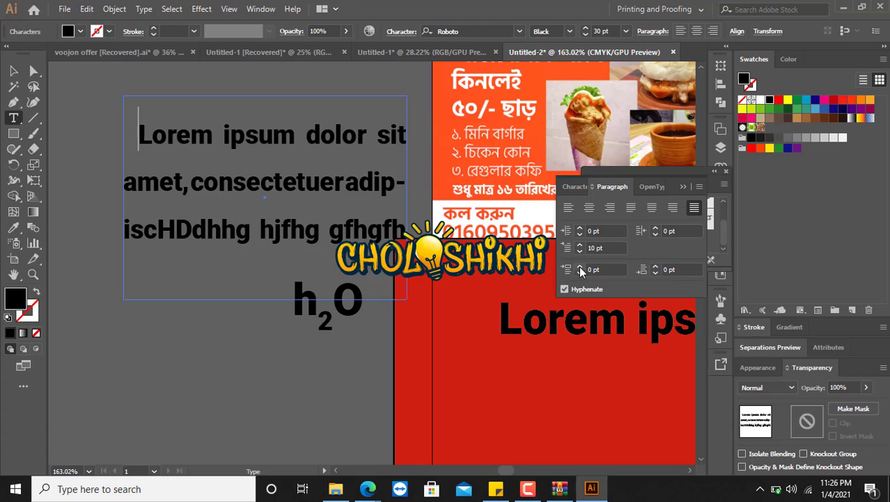
key("Escape")
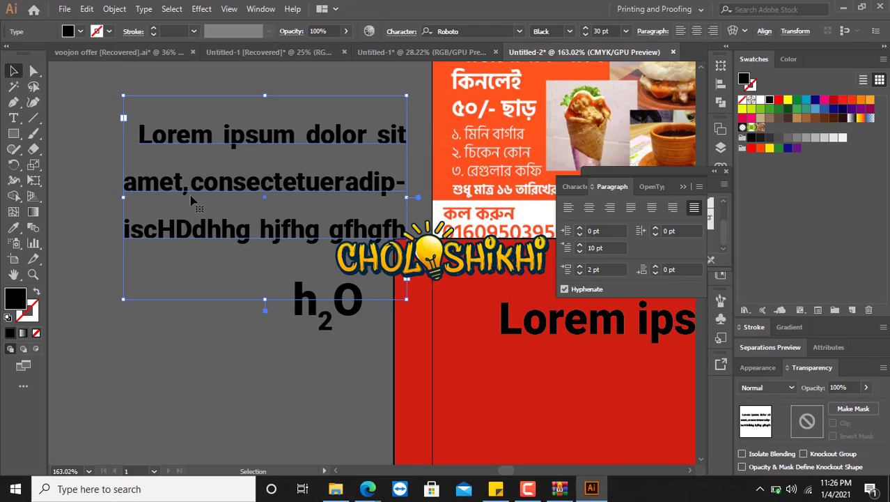
left_click(579, 266)
Compare the Lorem ipsum paragraph with hyphenation turned off and on
left_click(586, 289)
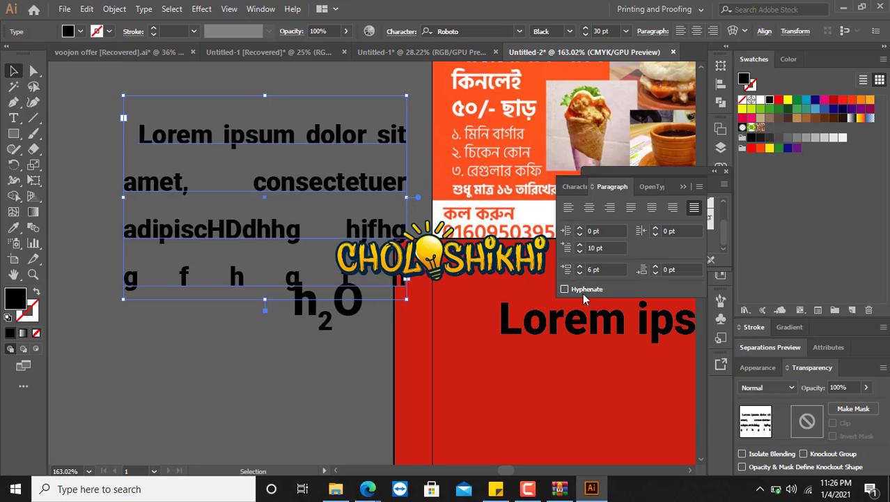
left_click(589, 291)
left_click(588, 290)
left_click(588, 290)
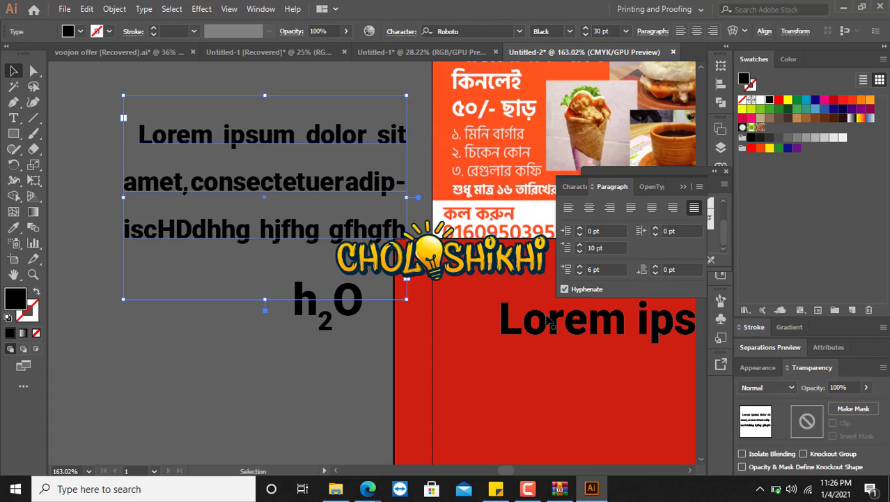
Move the Lorem ipsum text box farther from the artwork and compare hyphenation off and on, leaving it enabled
left_click_drag(307, 127, 233, 139)
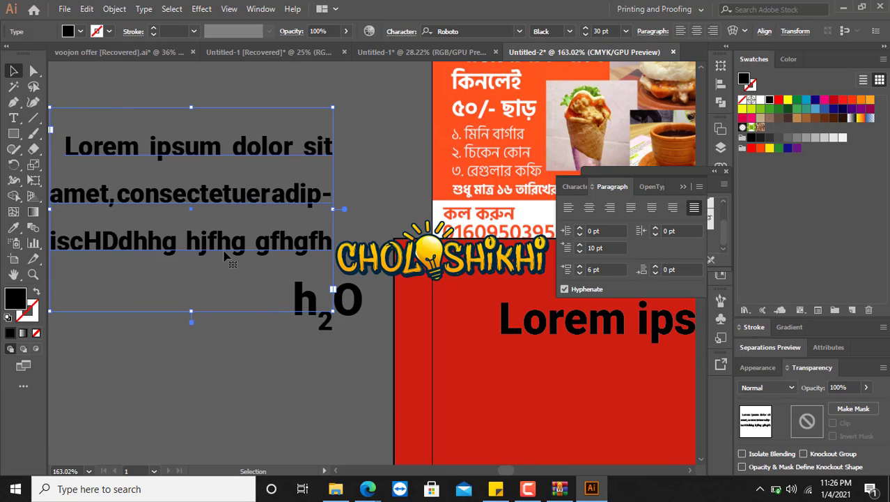
left_click(565, 289)
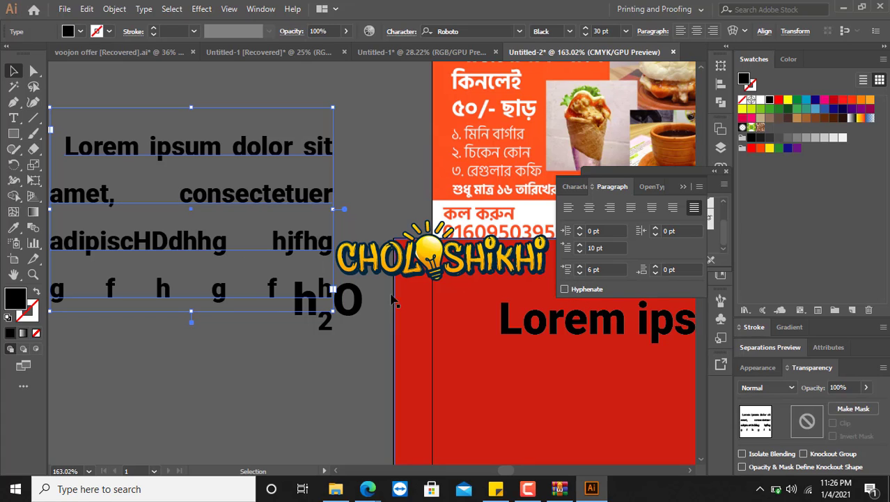
left_click_drag(101, 247, 279, 241)
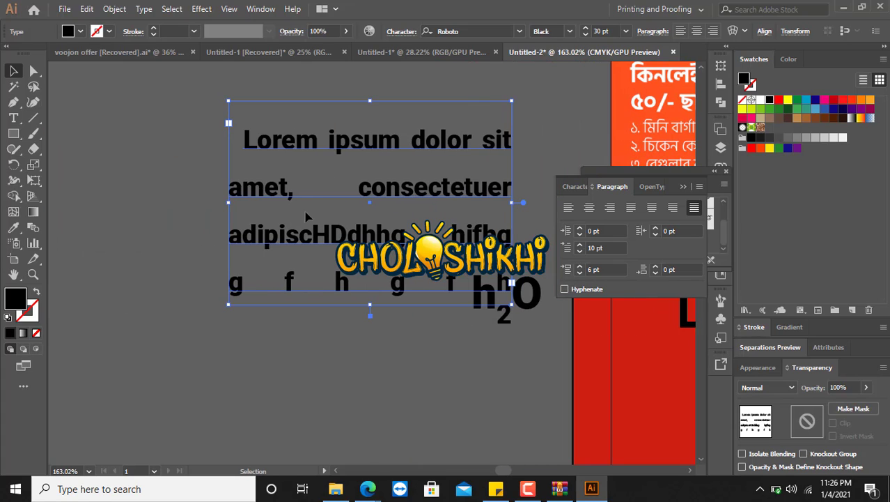
left_click(565, 289)
left_click(565, 289)
left_click(564, 289)
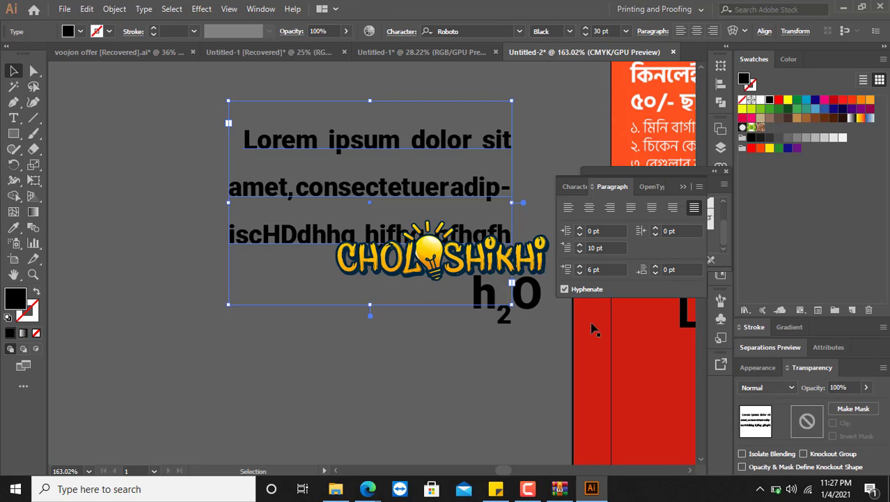
Highlight "consectetuer" and "adipiscHDdhhg" in the paragraph while turning hyphenation off and back on
double_click(501, 187)
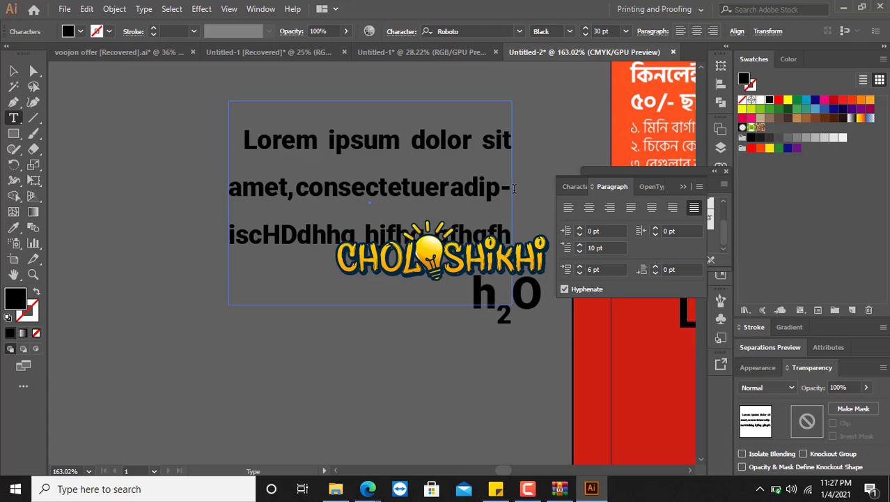
left_click(419, 188)
left_click_drag(295, 185, 351, 234)
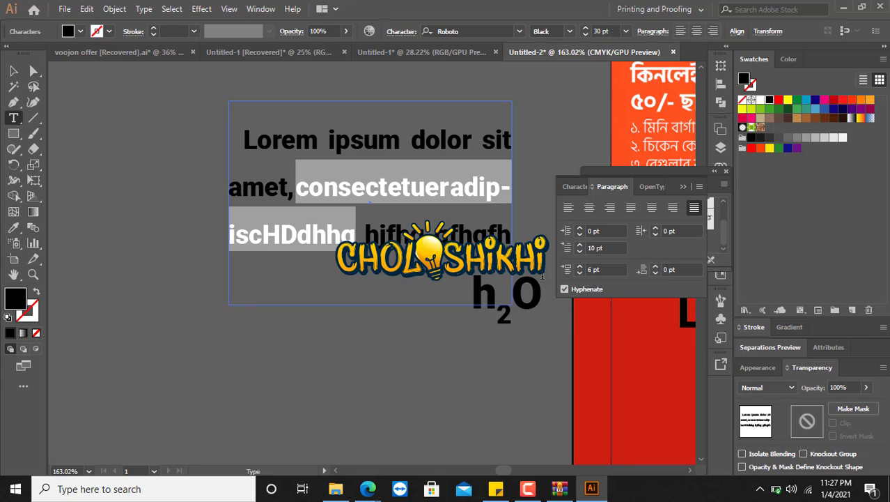
left_click(565, 290)
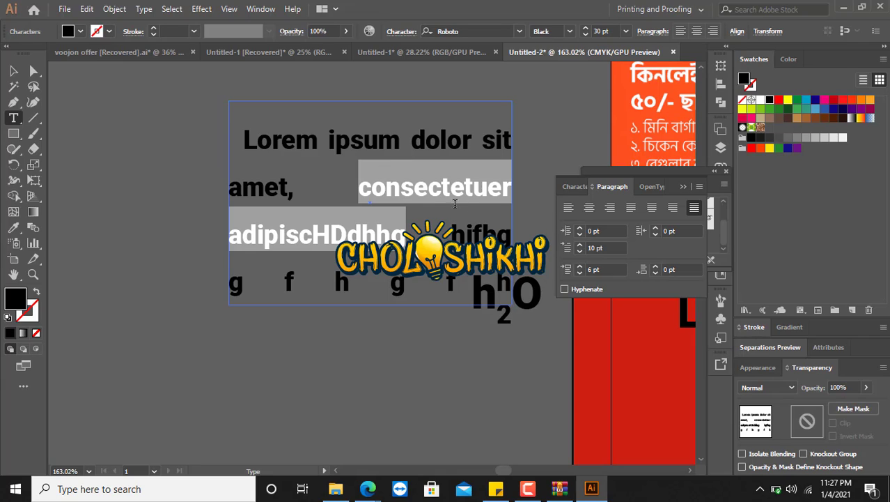
left_click_drag(359, 186, 528, 198)
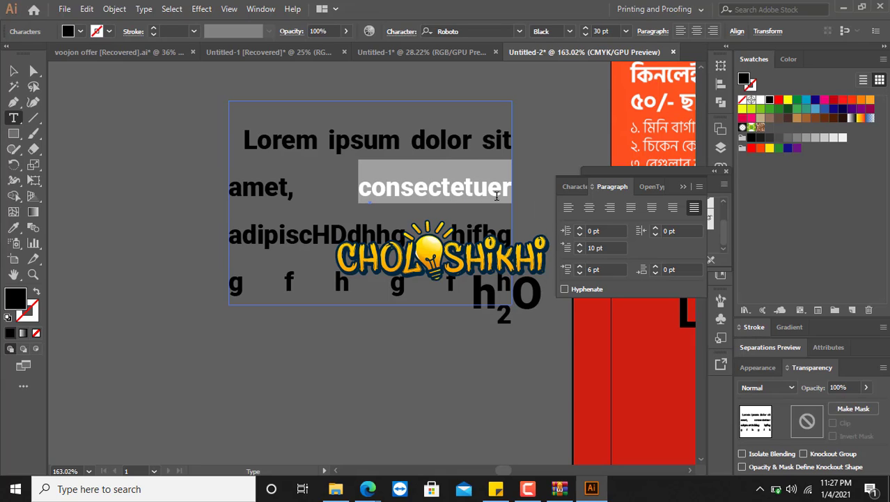
left_click_drag(230, 236, 452, 235)
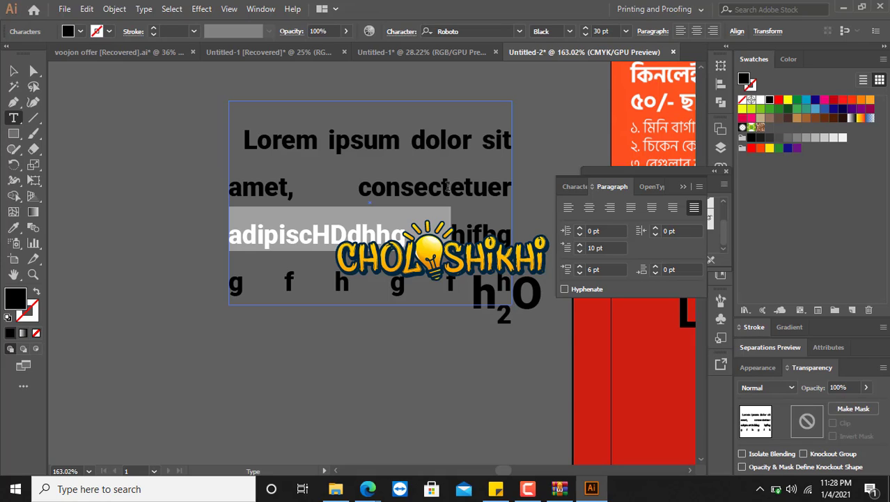
left_click(564, 288)
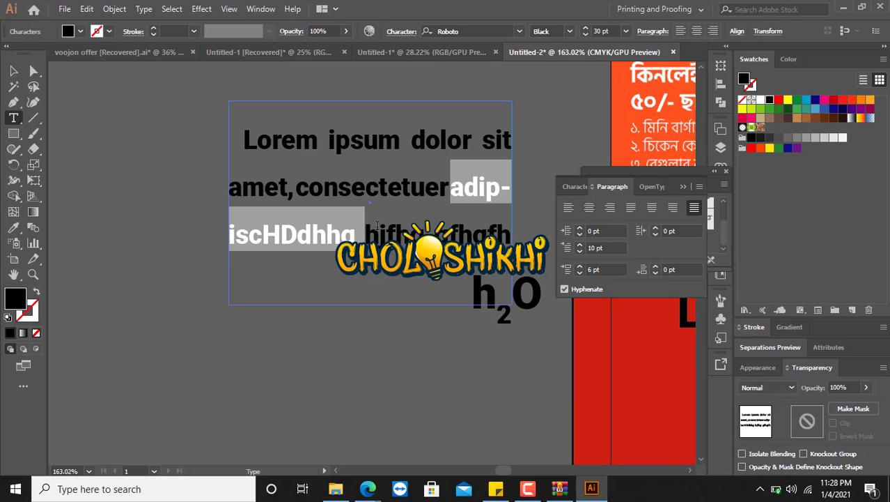
Place the text cursor directly before "adip" and display the OpenType settings, dismissing the stylistic sets tip
left_click(377, 225)
left_click(449, 189)
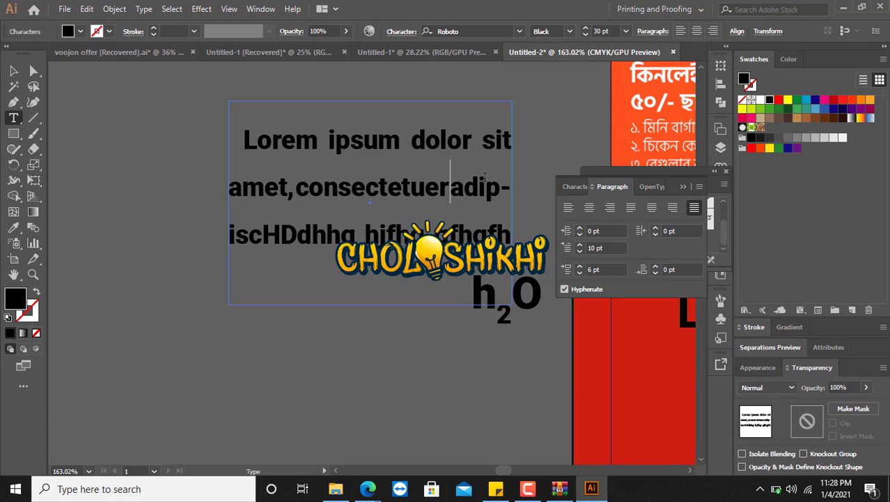
key("Down")
key("Up")
left_click(652, 187)
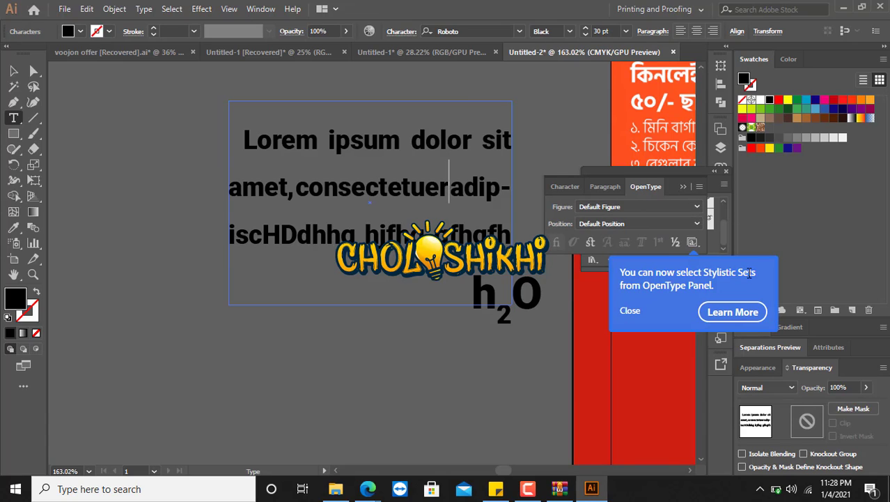
left_click(630, 311)
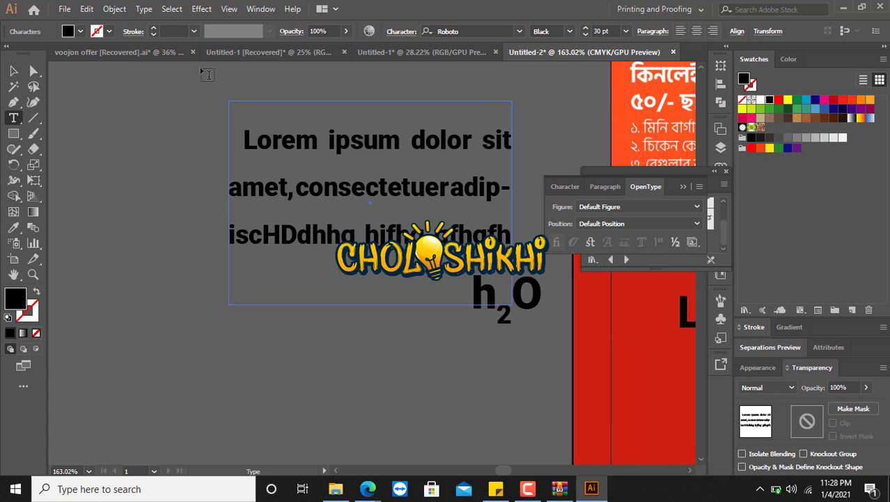
Examine the available brush library categories, the document's symbols and its brushes
left_click(255, 12)
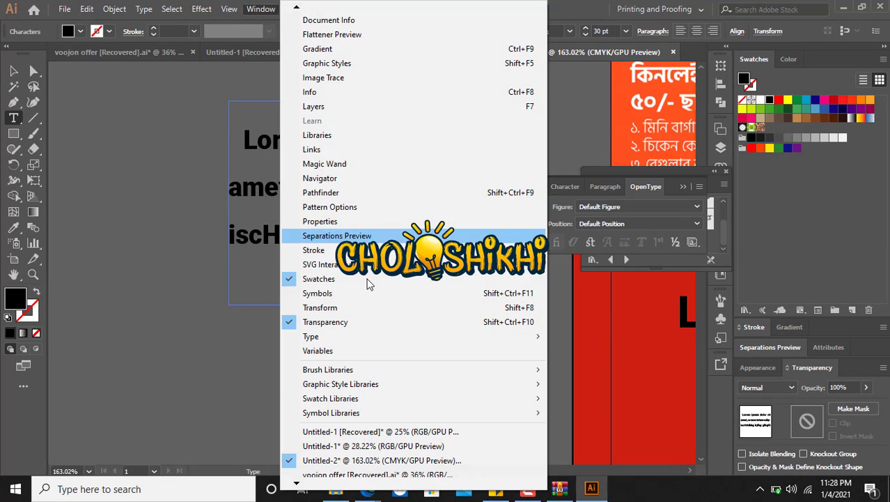
mouse_move(350, 345)
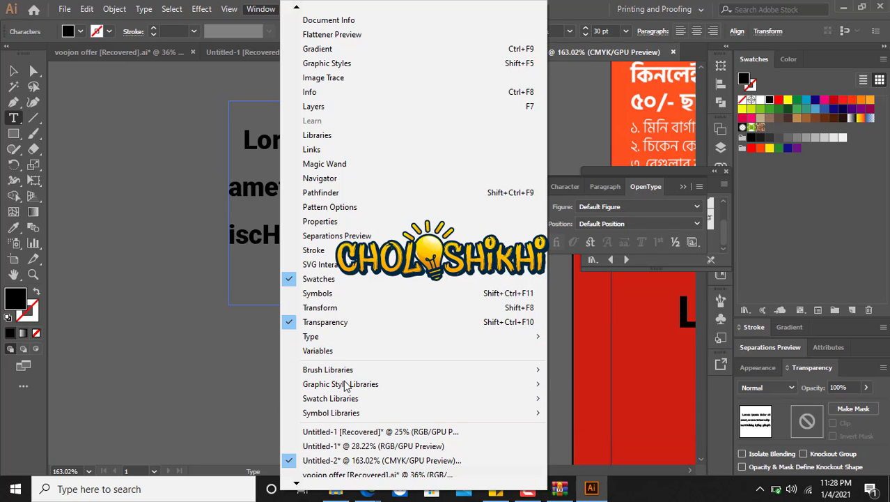
mouse_move(343, 370)
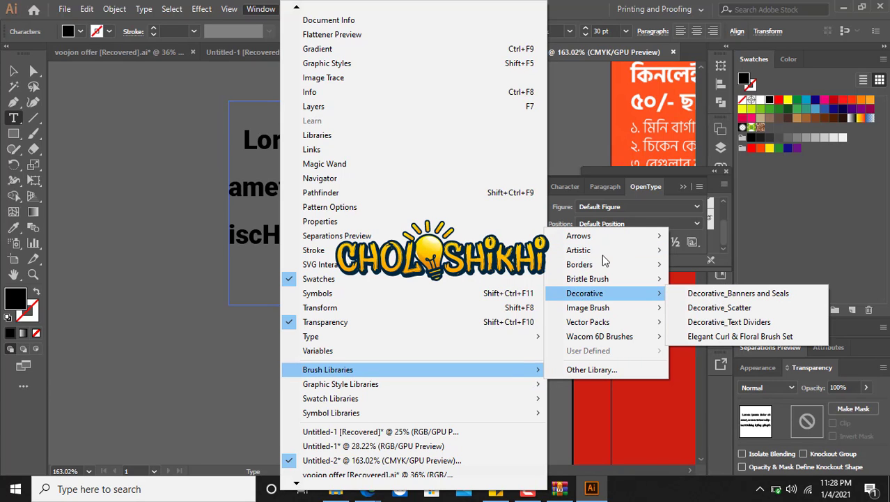
left_click(720, 381)
left_click(721, 320)
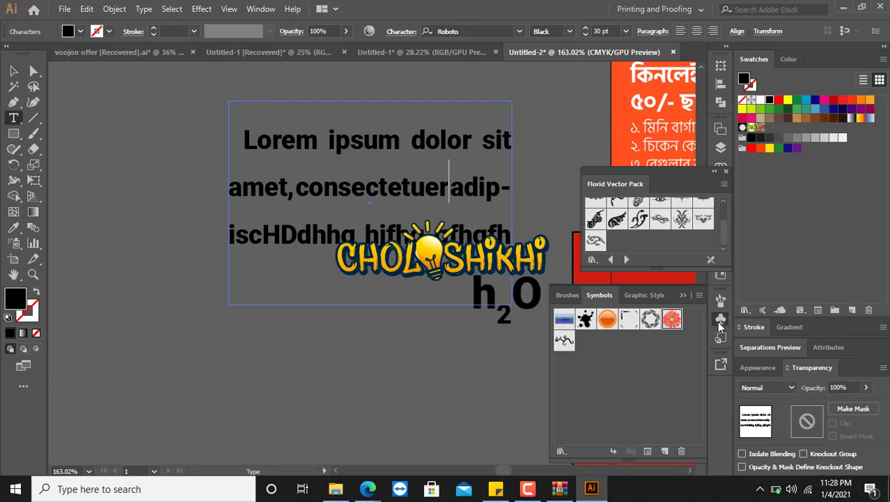
left_click(567, 295)
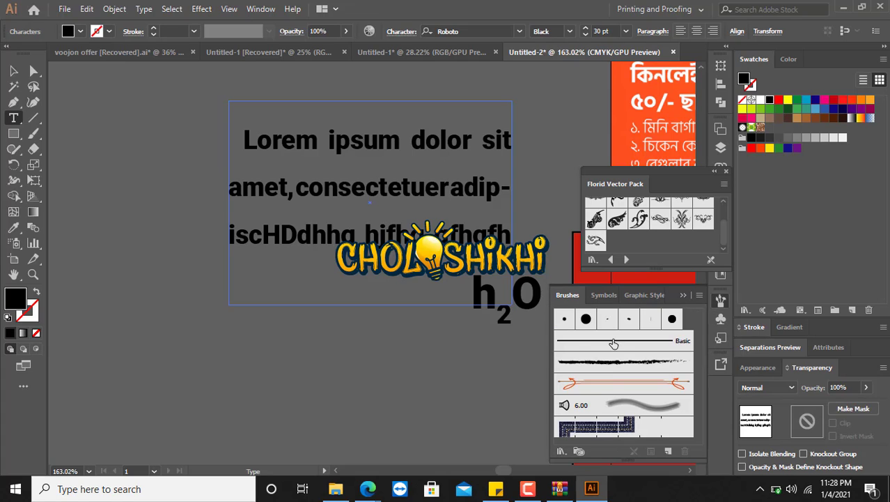
left_click(562, 451)
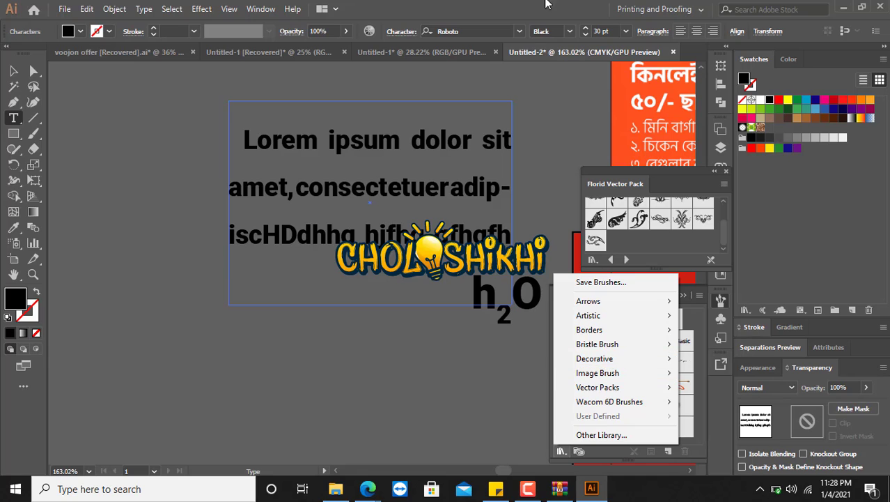
Open the Nature_Animal Skins pattern swatch library
left_click(261, 9)
left_click(261, 9)
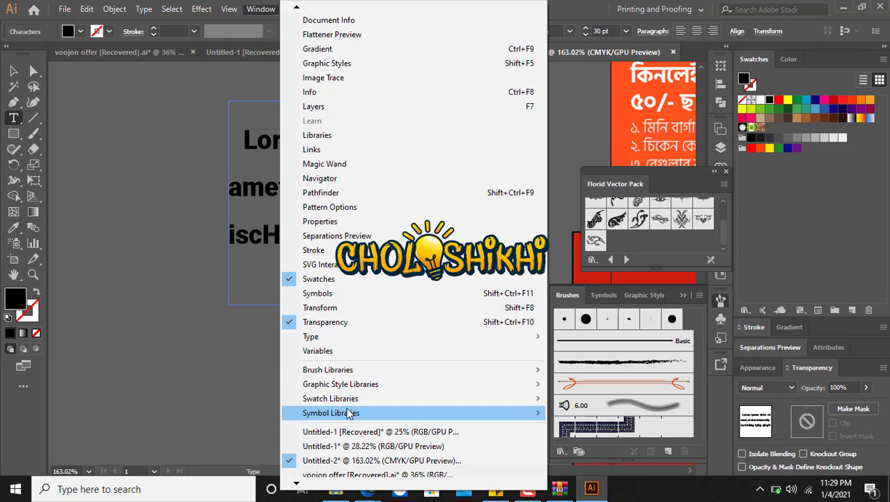
mouse_move(362, 413)
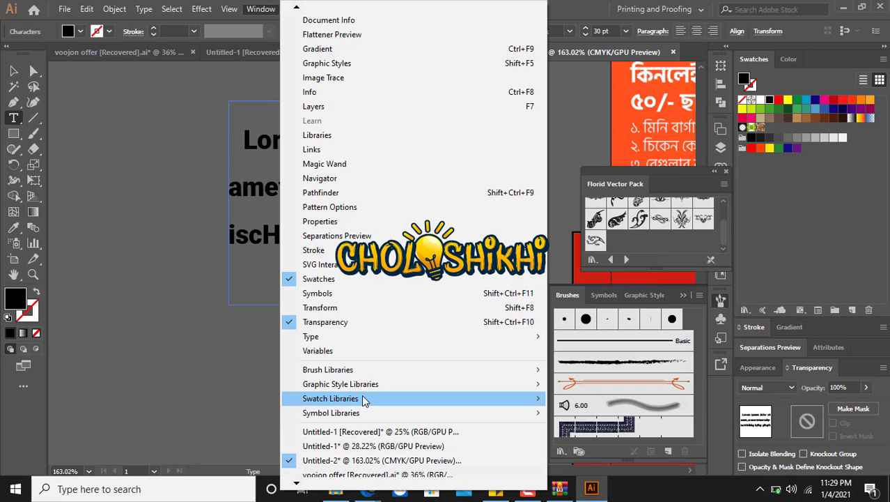
mouse_move(403, 395)
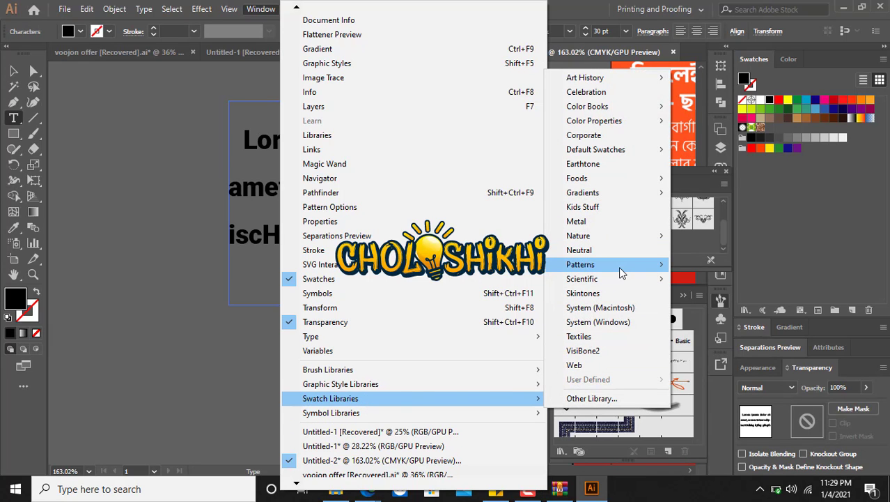
mouse_move(619, 266)
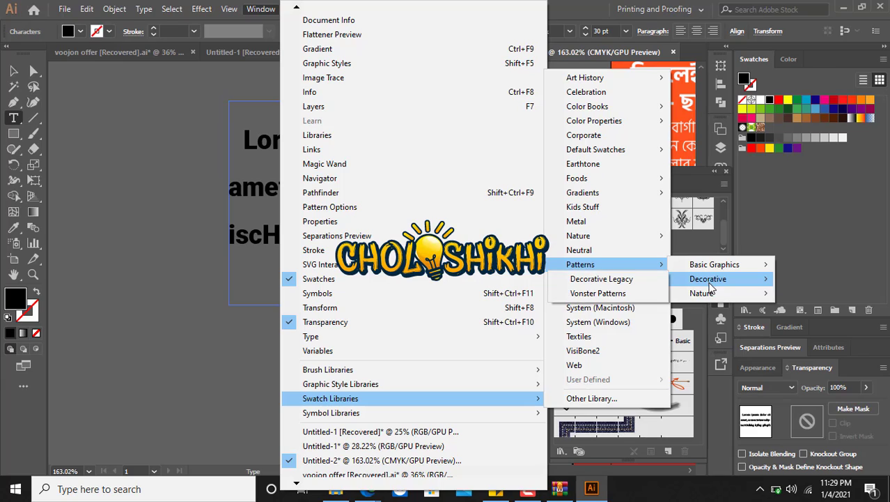
mouse_move(709, 294)
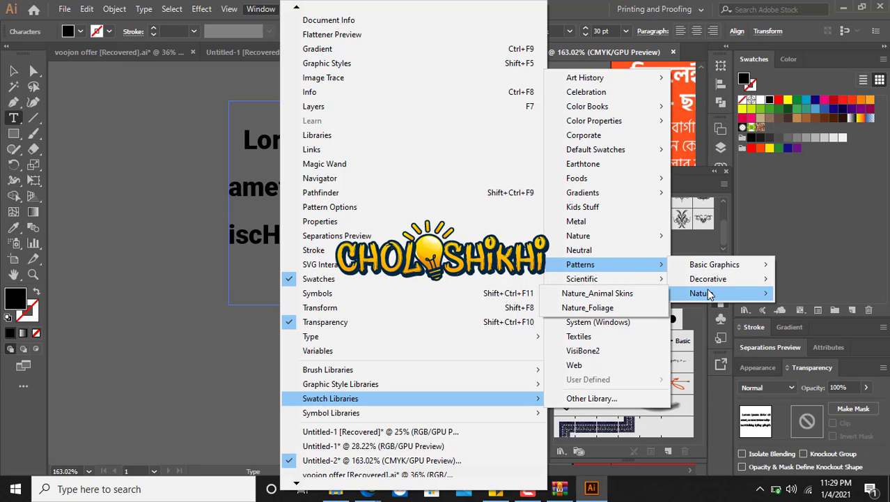
left_click(612, 295)
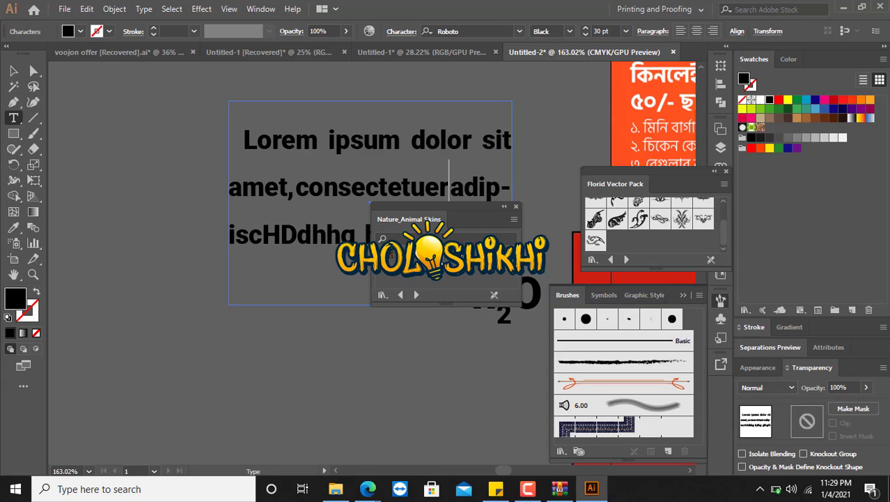
Draw a rectangle about 70 pt wide beside the sample paragraph and try tiger and leopard skin fills before applying the peacock pattern
left_click(14, 133)
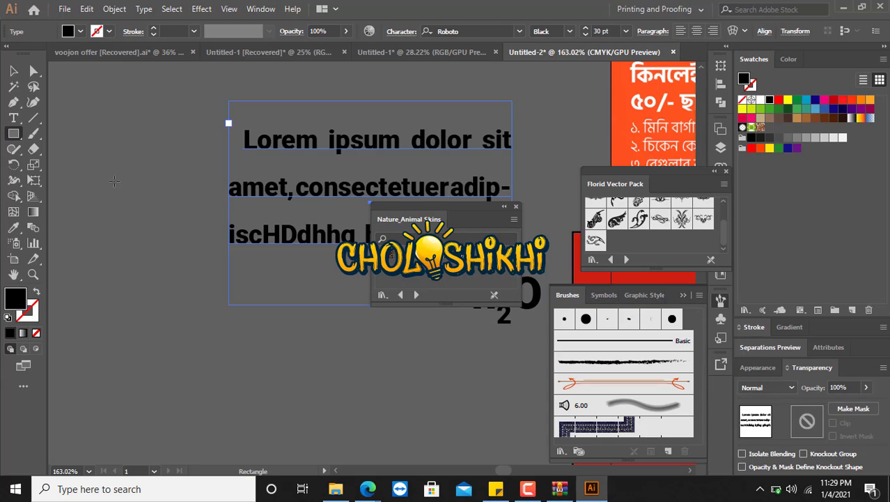
left_click_drag(115, 182, 216, 316)
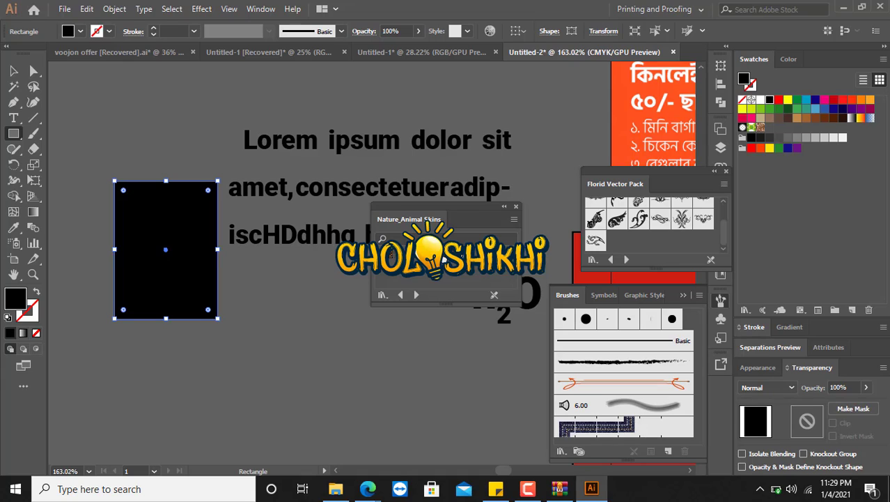
left_click(443, 258)
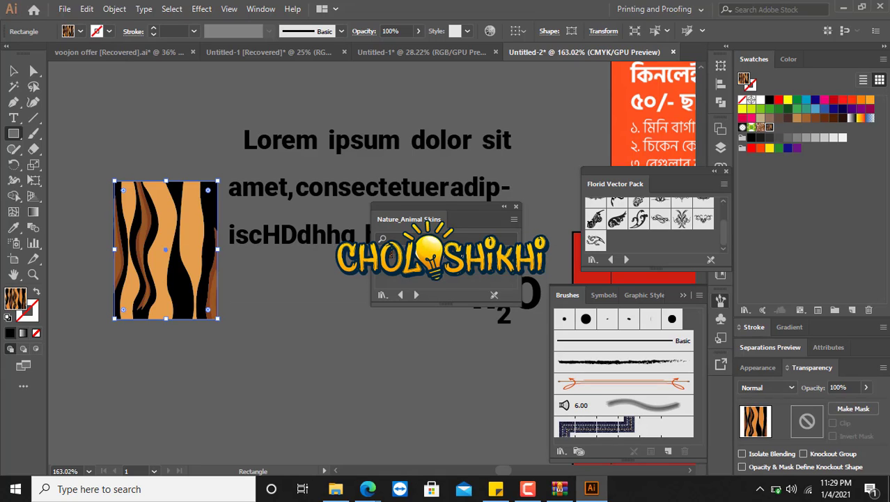
left_click(443, 276)
left_click(422, 273)
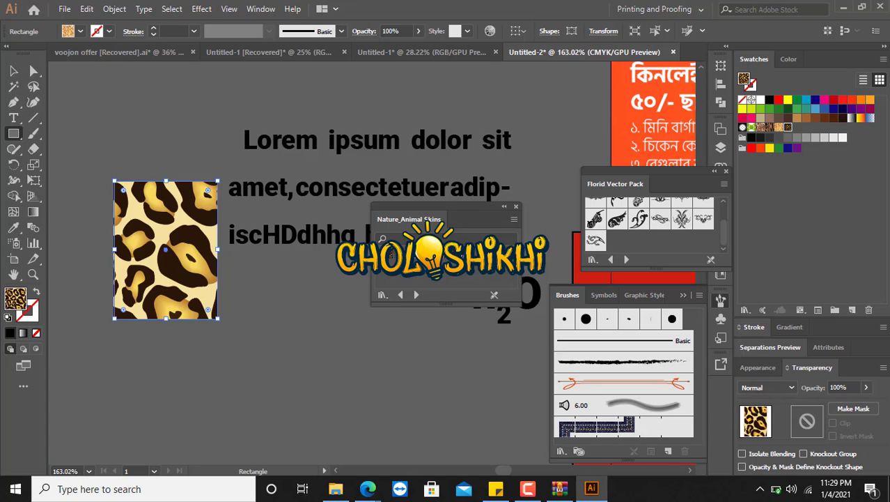
left_click(426, 256)
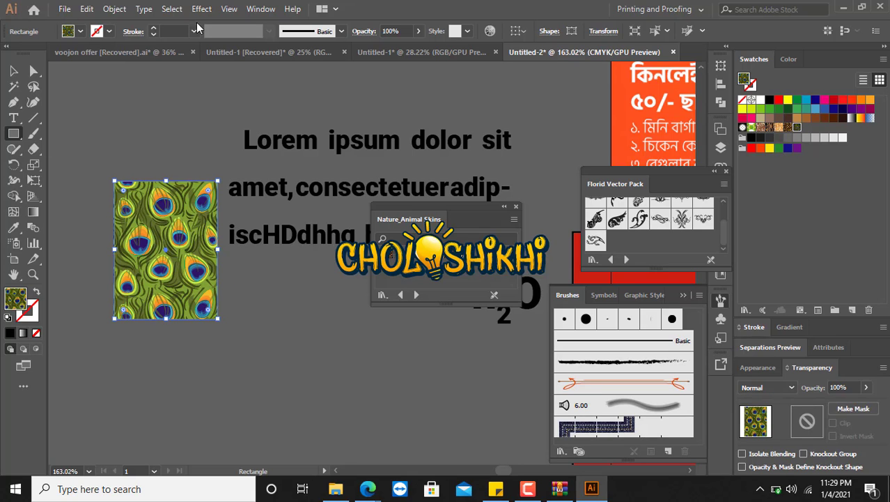
Review the brush, graphic style, swatch and symbol library lists and the open documents, and close the Nature_Animal Skins library
left_click(259, 9)
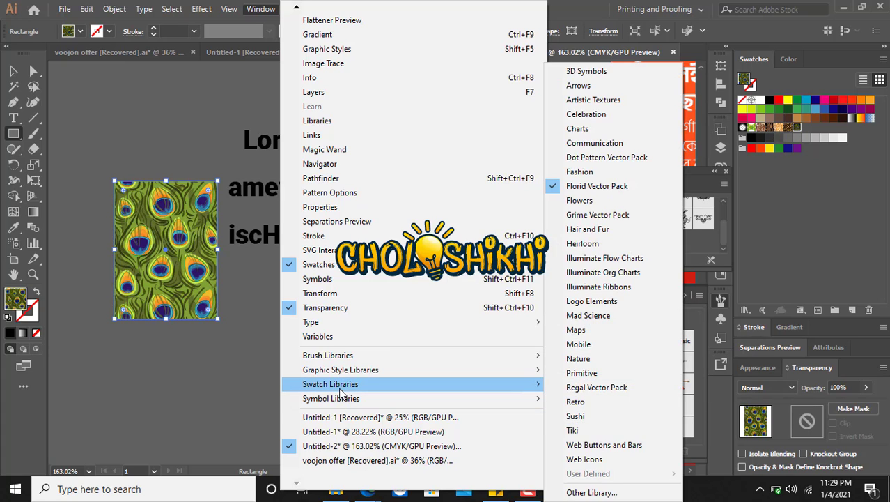
mouse_move(343, 389)
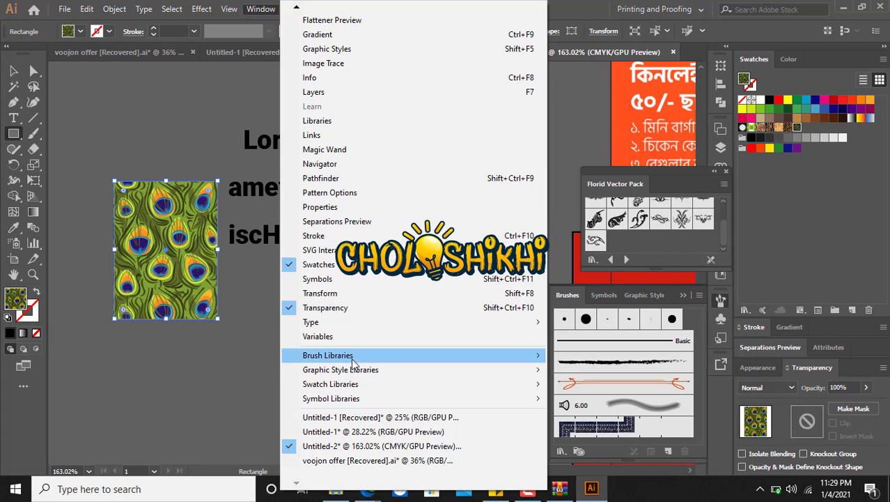
mouse_move(353, 356)
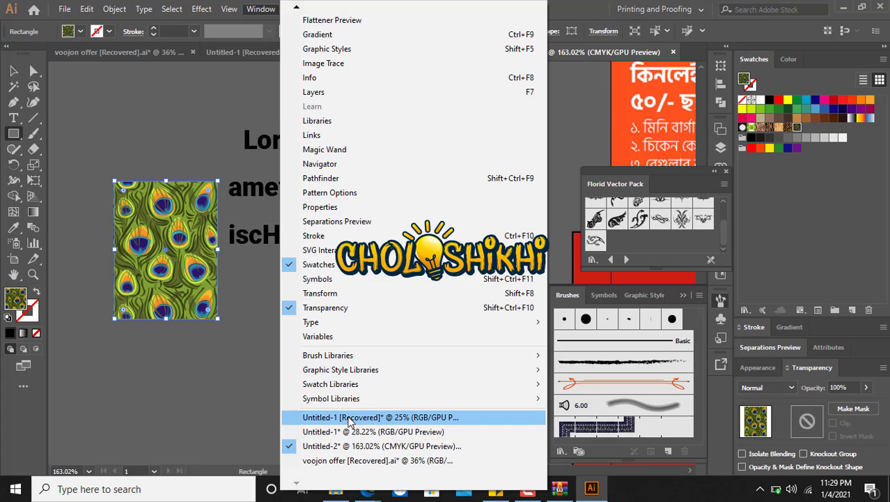
left_click(326, 446)
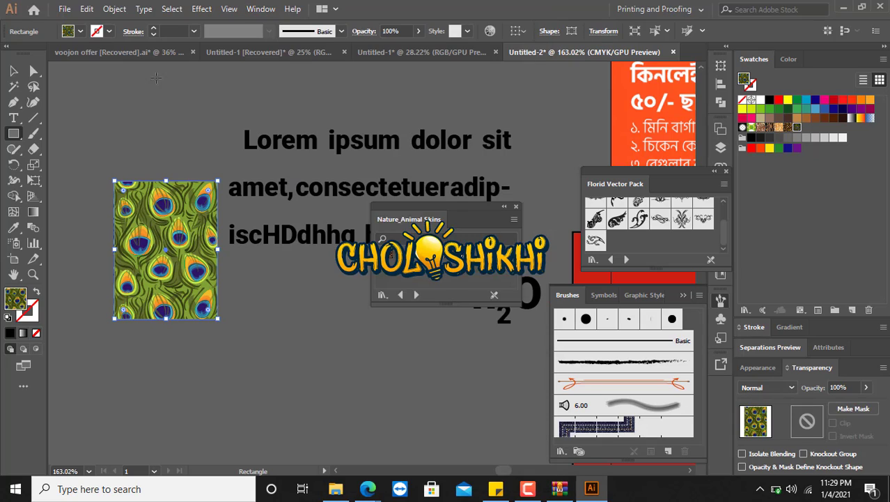
left_click(605, 74)
key("Escape")
left_click(516, 206)
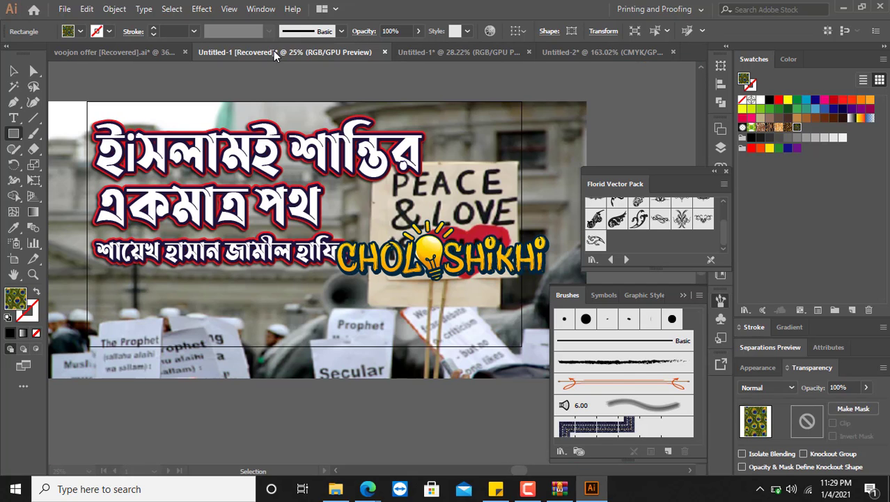
View the Untitled-1 [Recovered] document, check which file is marked in the open-documents list, and return to Untitled-2
left_click(279, 52)
left_click(262, 9)
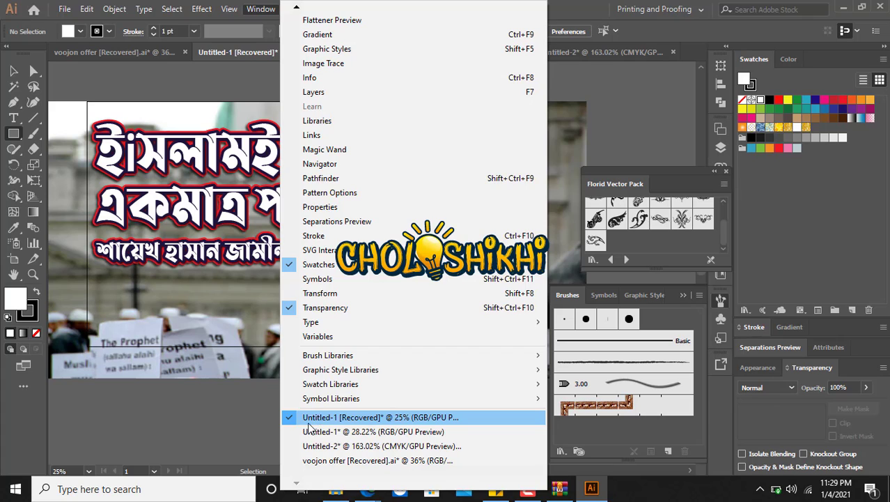
left_click(581, 5)
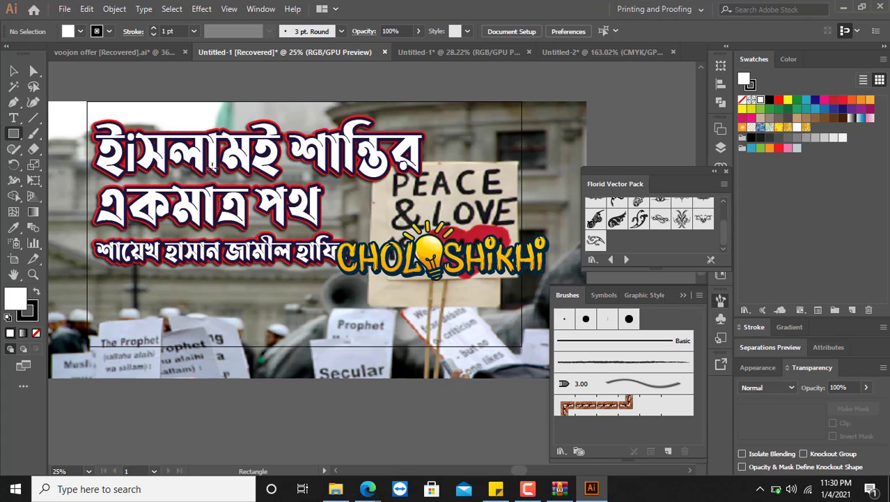
left_click(557, 50)
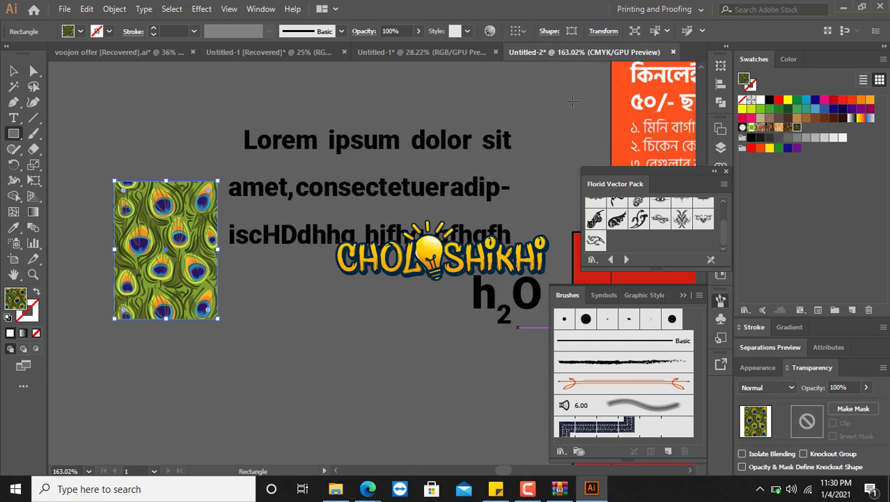
left_click(265, 8)
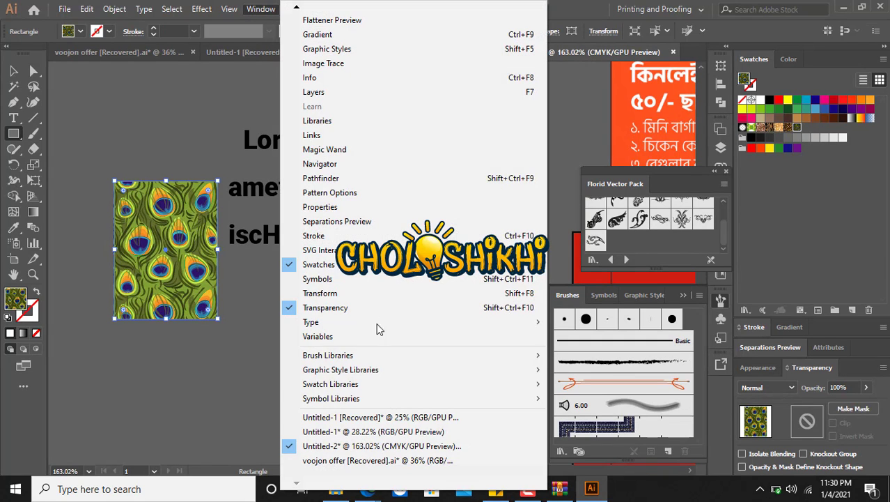
left_click(64, 9)
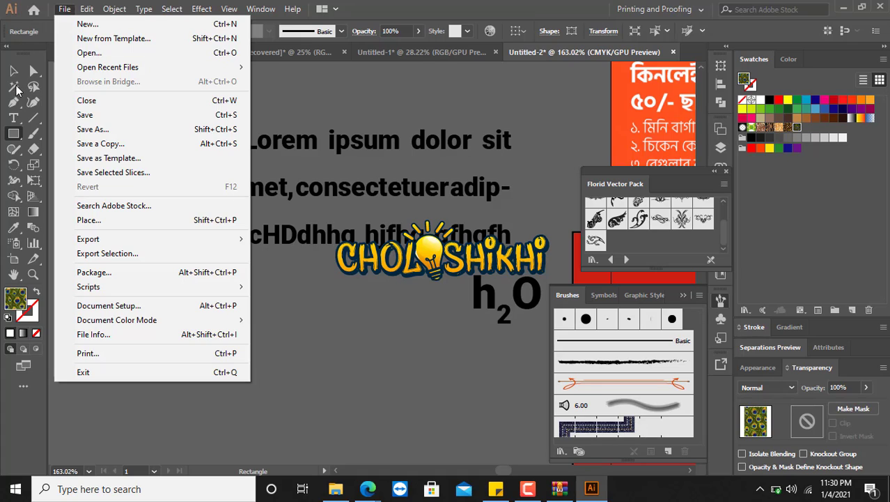
mouse_move(116, 10)
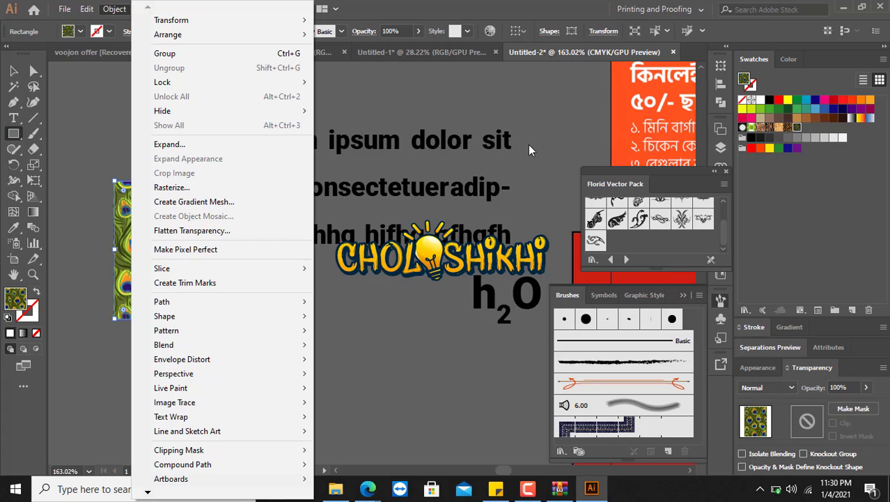
left_click(472, 112)
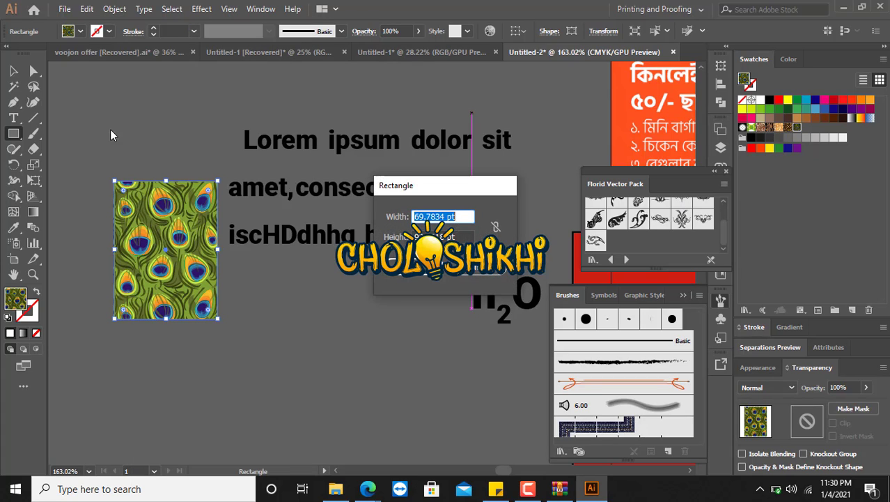
left_click(494, 274)
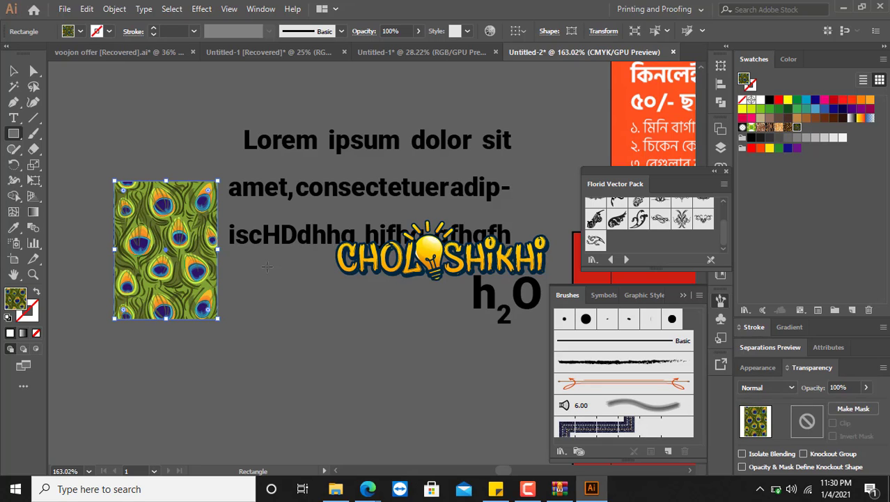
Draw a square in the empty area beside the orange food flyer and fill it with solid green
key("ctrl+minus")
key("ctrl+minus")
key("ctrl+minus")
key("ctrl+minus")
key("space")
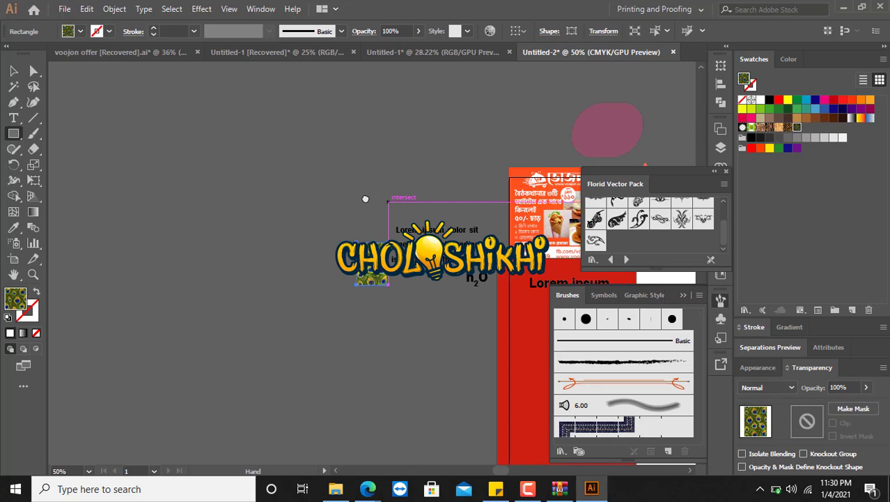
left_click_drag(365, 198, 215, 197)
key("ctrl+space")
left_click_drag(343, 161, 318, 198)
key("space")
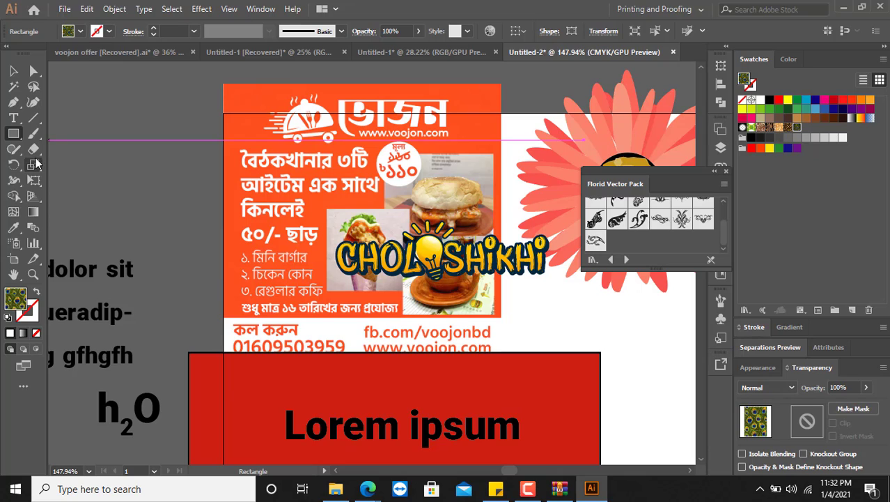
left_click_drag(101, 98, 206, 202)
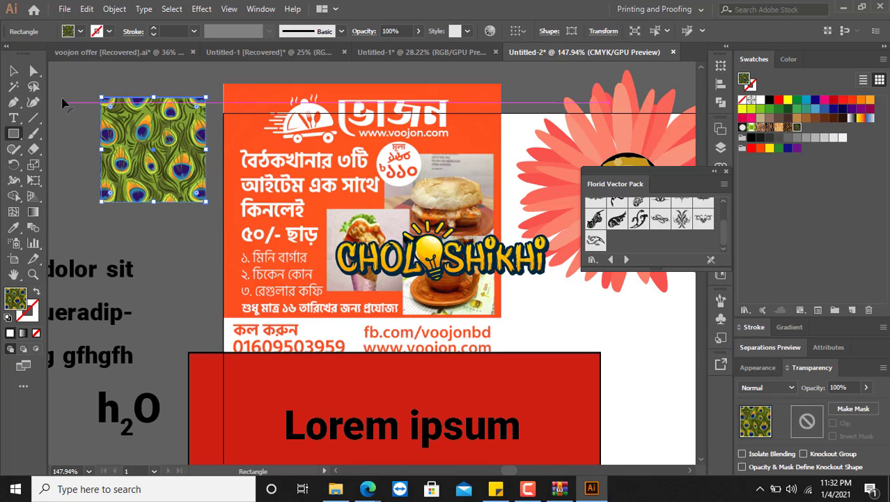
left_click(778, 108)
Round only the upper-left corner of the green square and deselect it
left_click(14, 70)
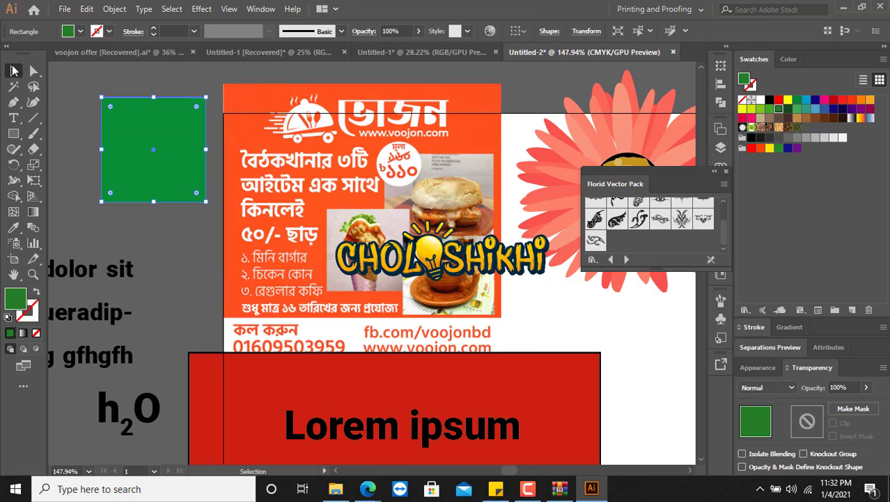
left_click(81, 85)
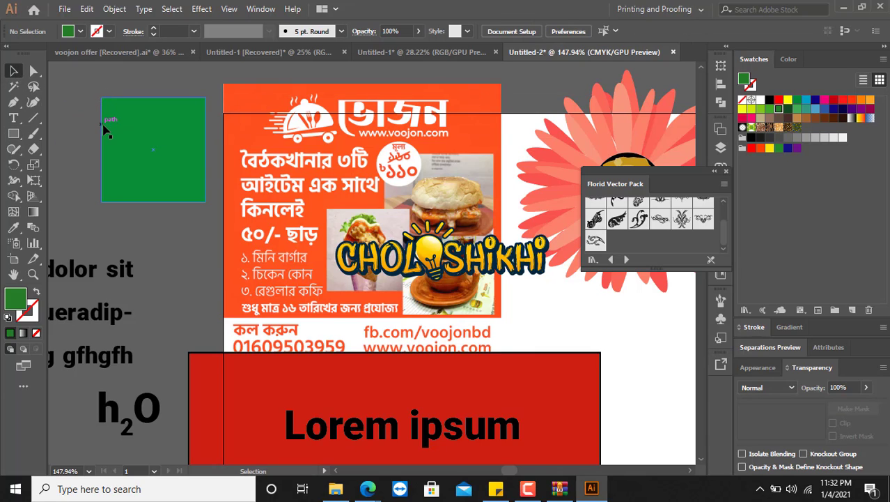
left_click(138, 146)
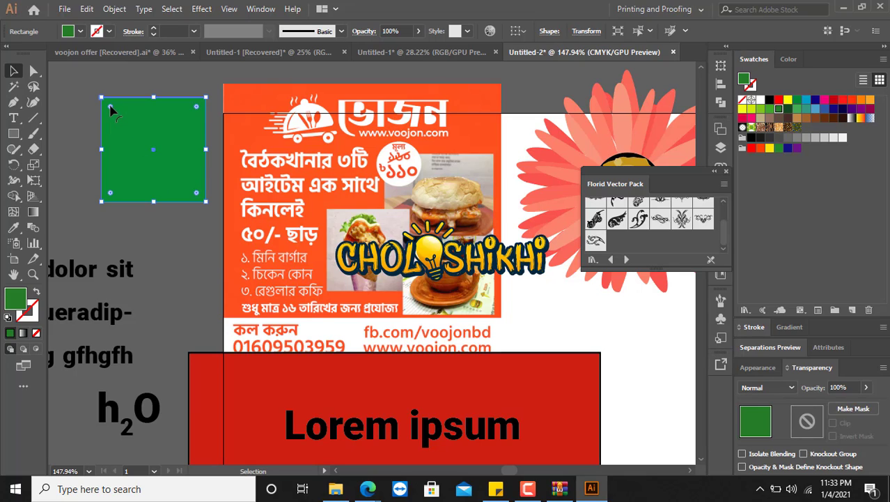
mouse_move(110, 108)
left_mouse_down()
mouse_move(160, 158)
mouse_move(155, 140)
mouse_move(94, 111)
left_mouse_up()
left_click_drag(110, 108, 103, 148)
left_click(70, 144)
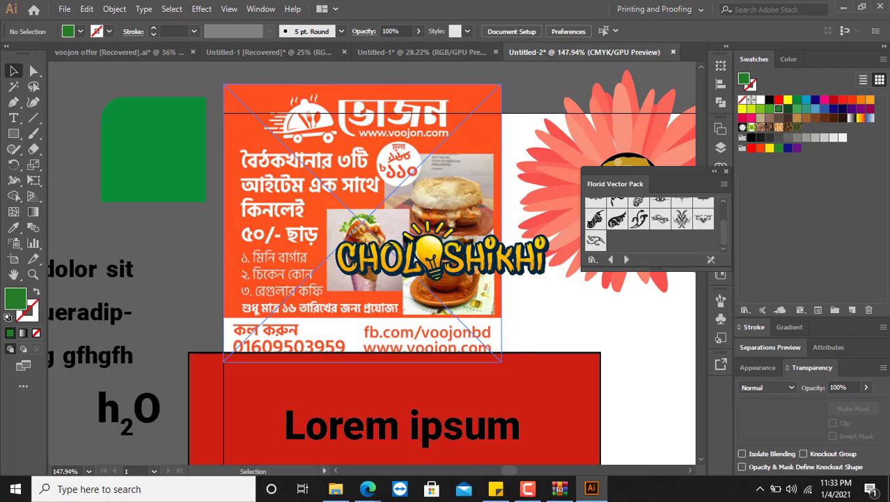
left_click(528, 488)
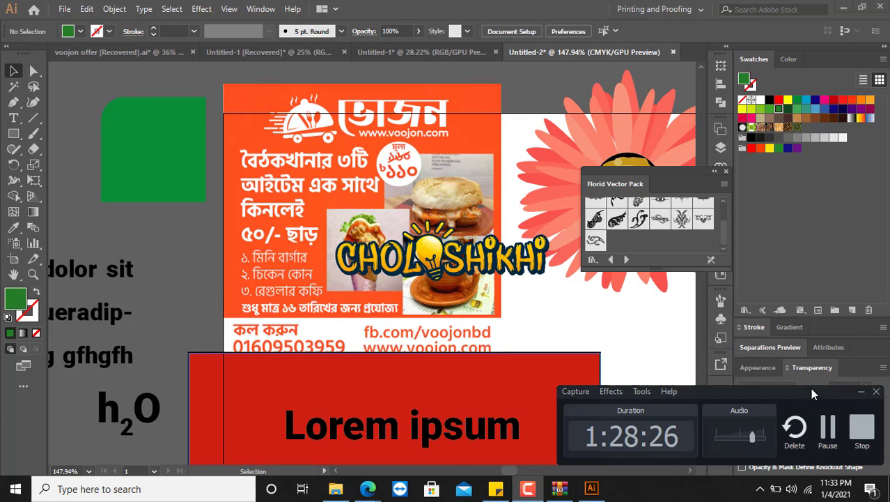
left_click(861, 392)
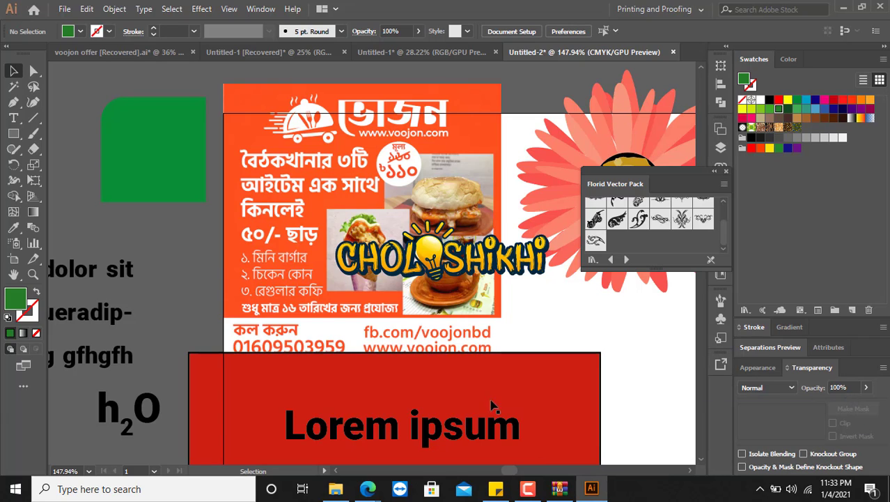
Switch to the Google Meet call in Edge and stop presenting the screen
mouse_move(367, 489)
left_click(319, 428)
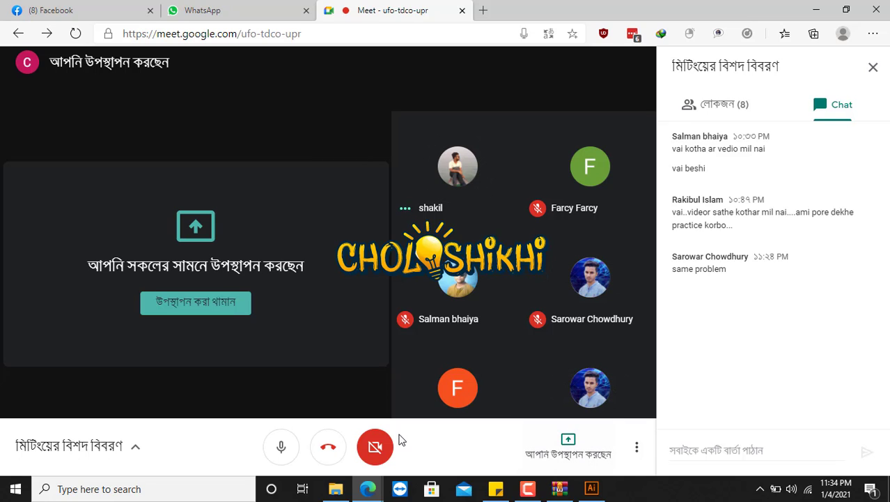
left_click(566, 448)
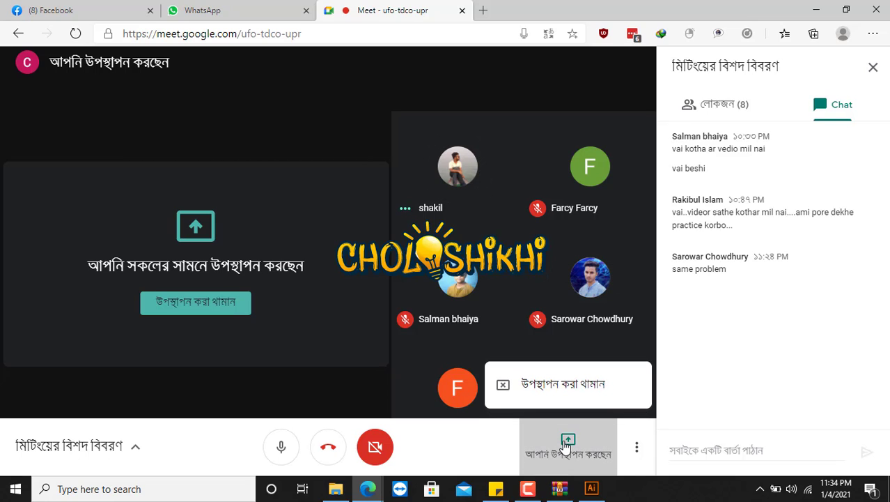
left_click(541, 393)
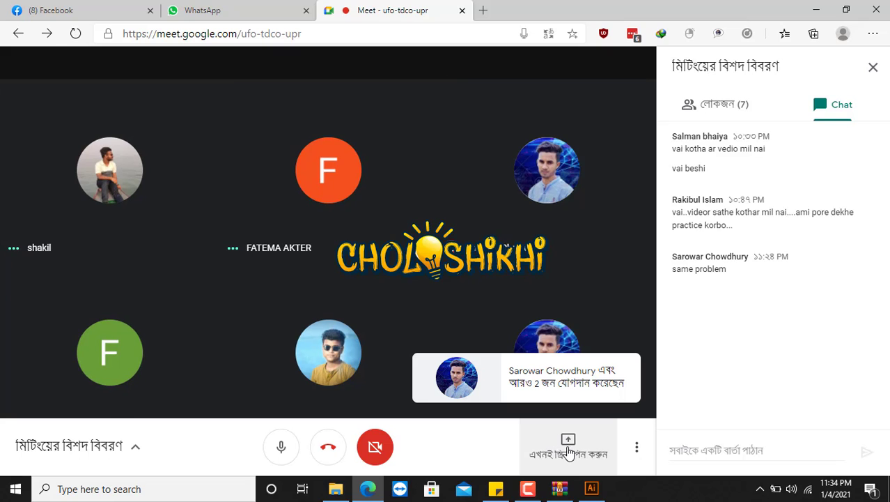
Present the entire screen in the Meet call again and hide the sharing notice
left_click(569, 453)
left_click(537, 340)
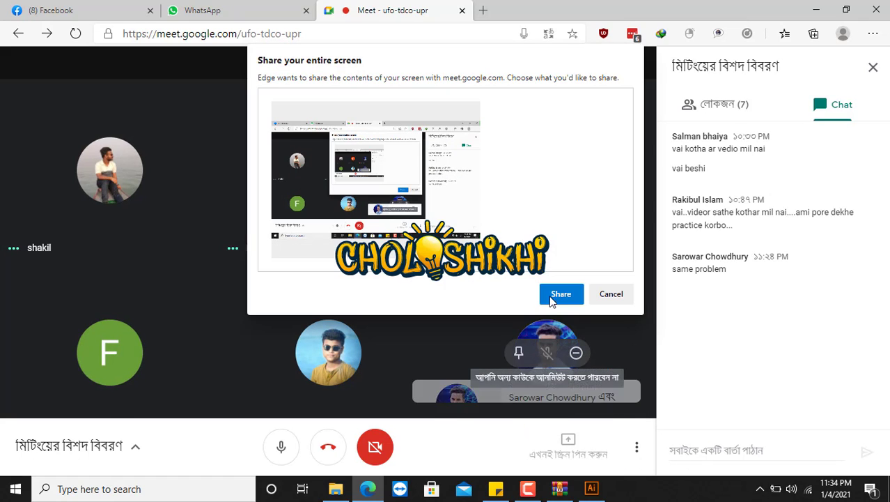
left_click(557, 294)
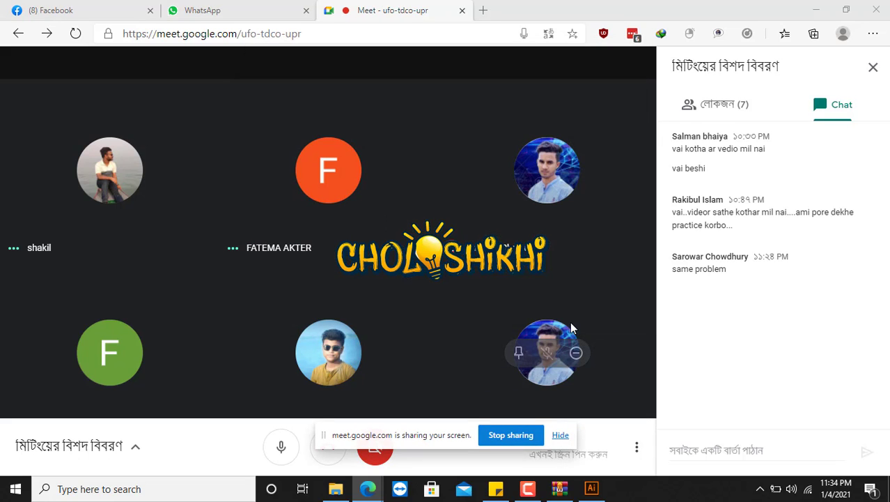
left_click(560, 436)
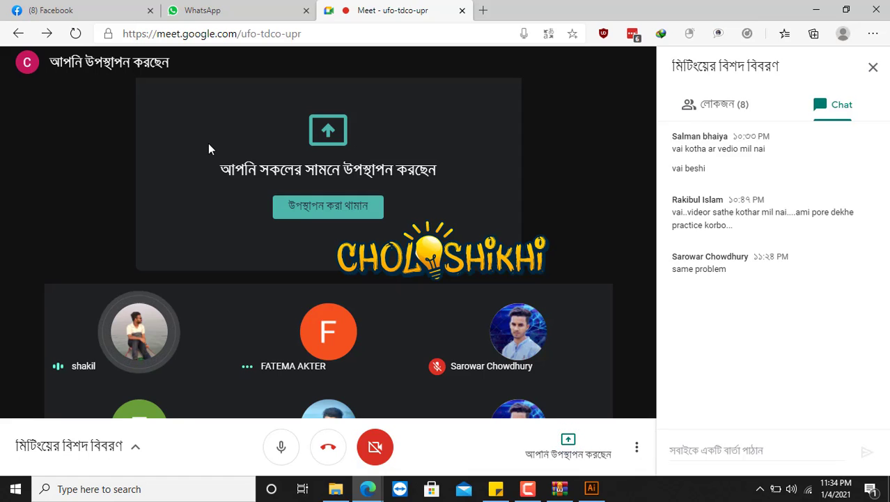
Return to Illustrator, restore the green square's rounded upper-left corner to a sharp corner and deselect the square
left_click(815, 9)
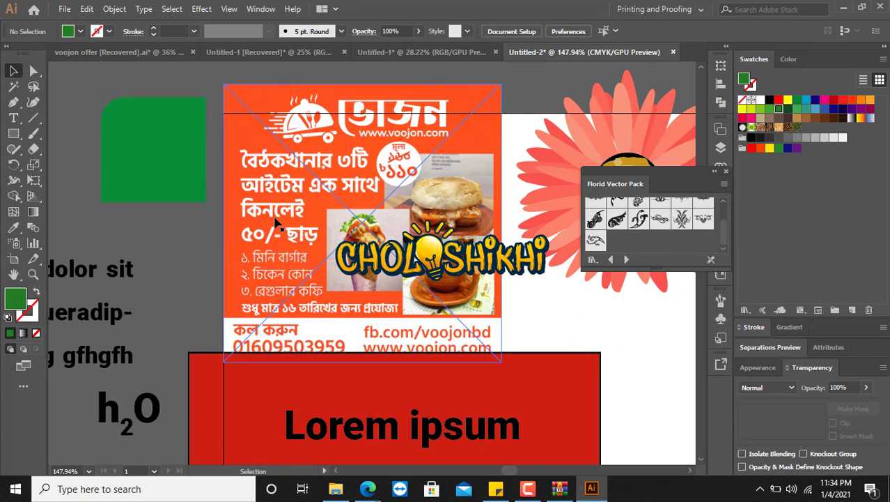
left_click(188, 158)
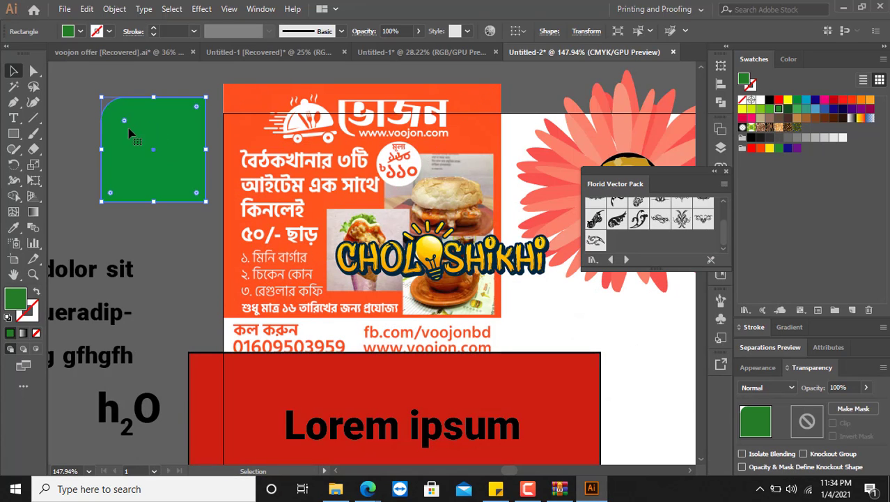
left_click_drag(125, 120, 28, 64)
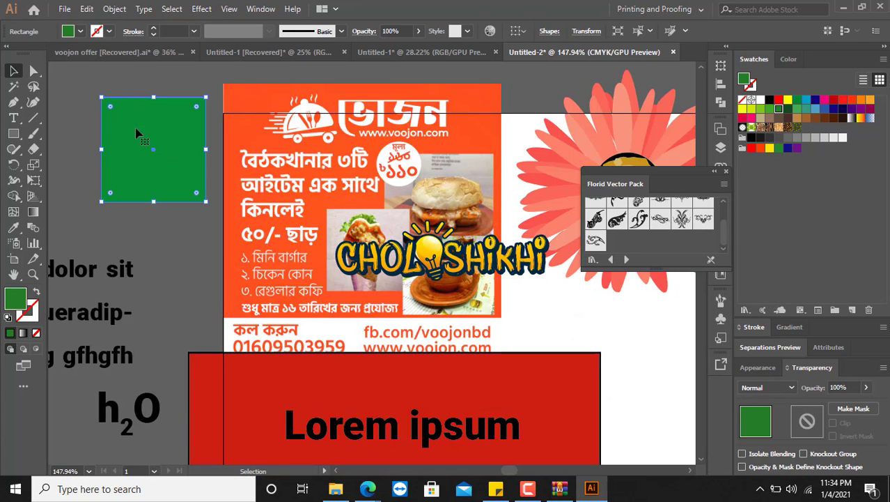
left_click(86, 137)
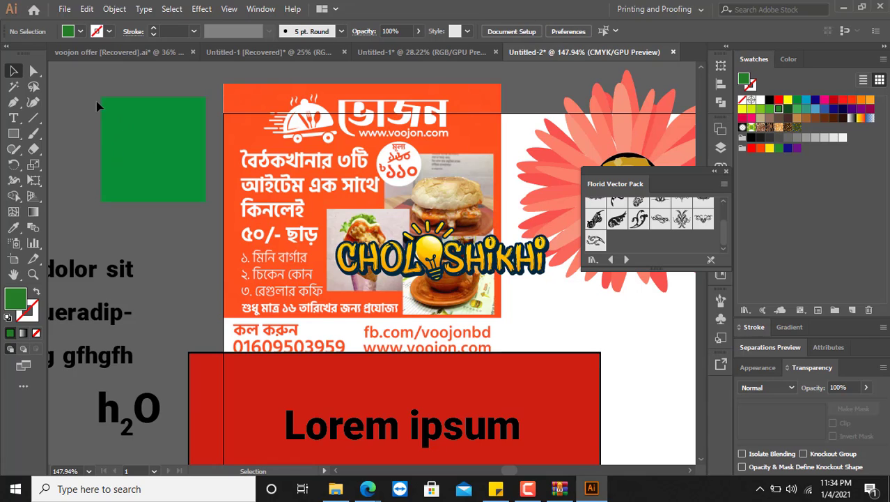
Try rounding only the lower-left corner of the green square and restore it to a sharp corner
left_click(118, 132)
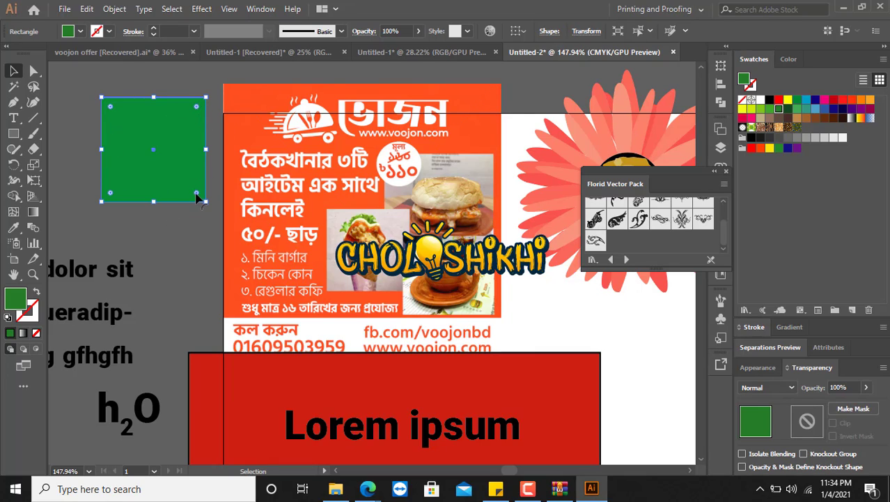
mouse_move(197, 196)
left_mouse_down()
mouse_move(175, 189)
mouse_move(143, 142)
mouse_move(235, 236)
mouse_move(198, 183)
mouse_move(200, 193)
left_mouse_up()
left_click_drag(111, 194, 158, 144)
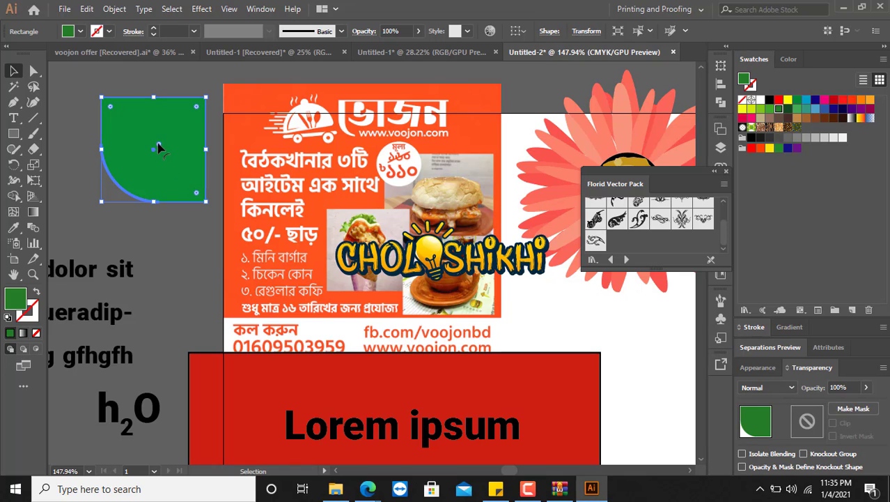
left_click_drag(159, 145, 106, 256)
left_click(169, 229)
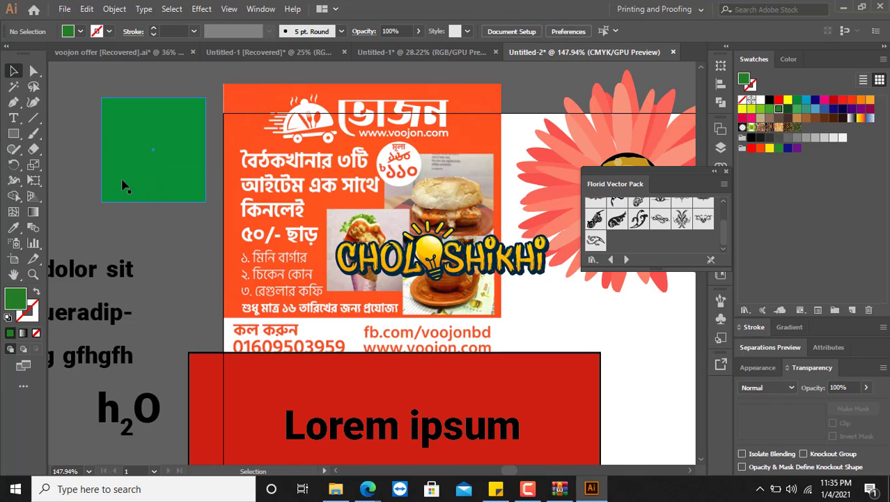
Examine the green square's shape properties, including the corner radius link and the upper-right corner's type options
left_click(162, 136)
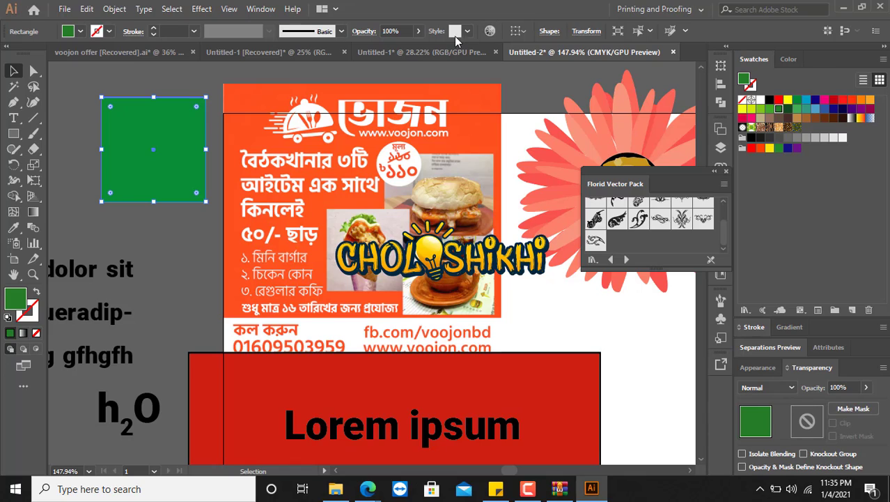
left_click(549, 31)
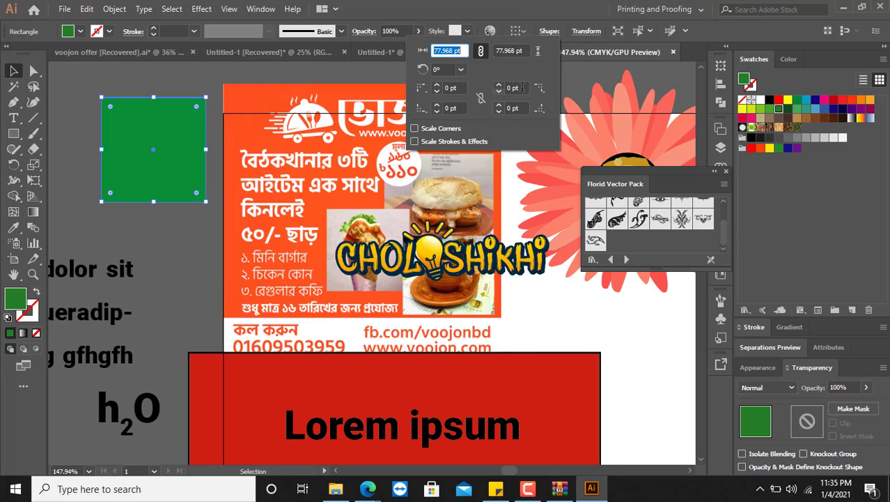
left_click(480, 100)
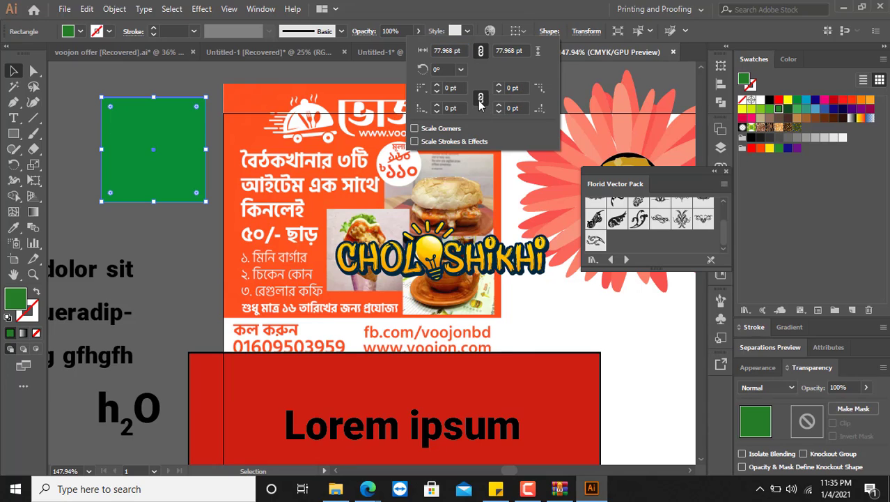
left_click(481, 98)
left_click(521, 88)
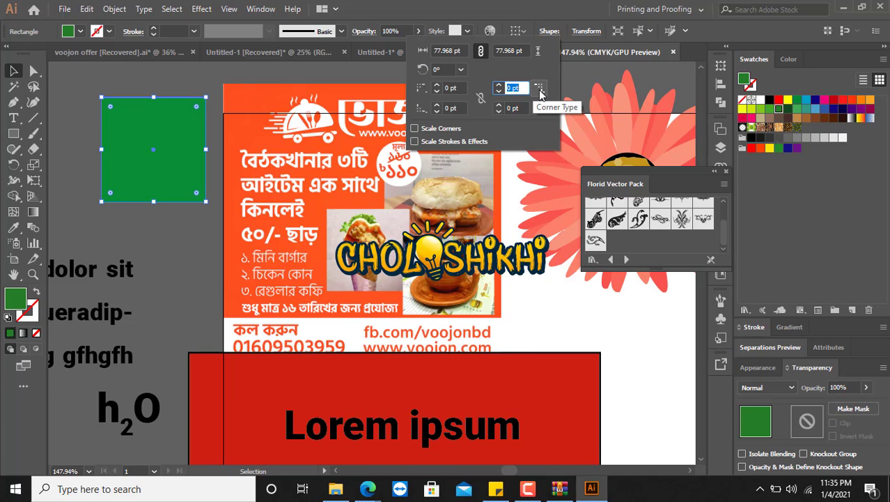
left_click(541, 90)
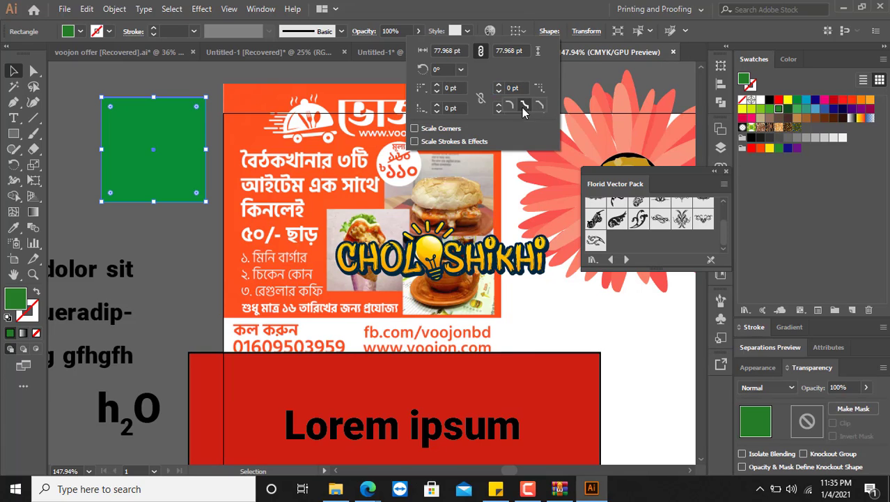
left_click(537, 73)
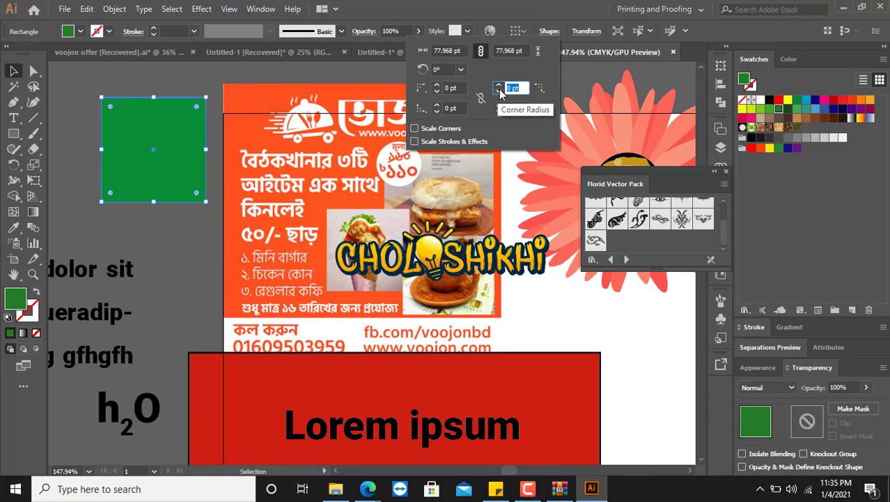
Set only the green square's upper-right corner radius to 20 pt
left_click(499, 85)
left_click_drag(520, 87, 456, 106)
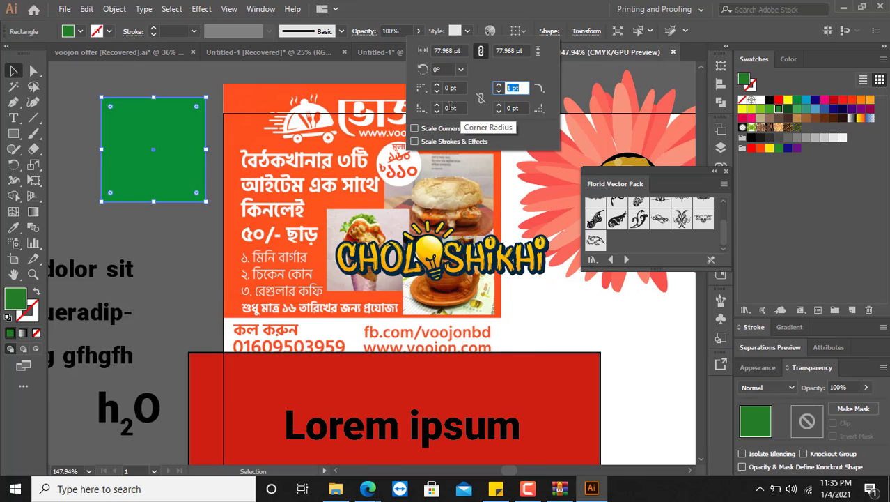
key("BackSpace")
type("5")
key("Tab")
key("shift+Tab")
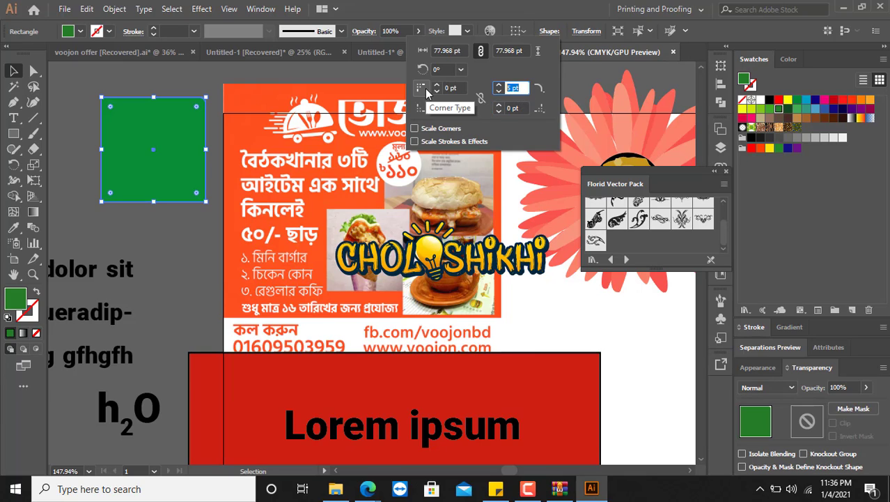
type("20")
key("Tab")
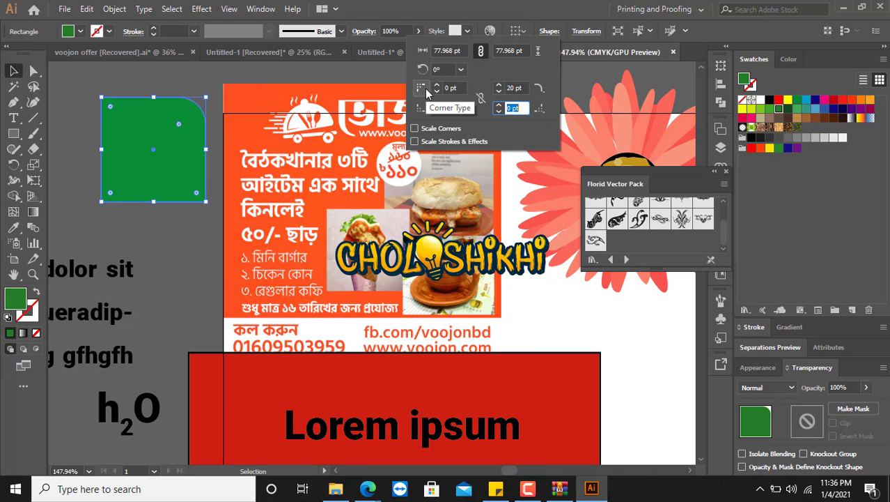
Fine-tune the green square's upper-right corner radius in single-point increments to 23 pt
left_click(499, 85)
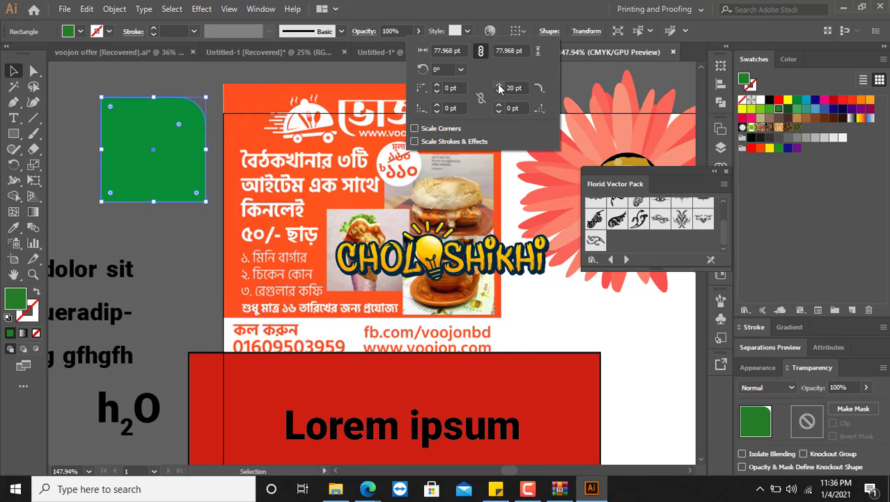
left_click(498, 91)
left_click(498, 91)
left_click(498, 91)
left_click(498, 91)
left_click(500, 84)
left_click(500, 85)
Try the Chamfer and Inverted Round types on the green square's upper-right corner and return it to Round
left_click(542, 93)
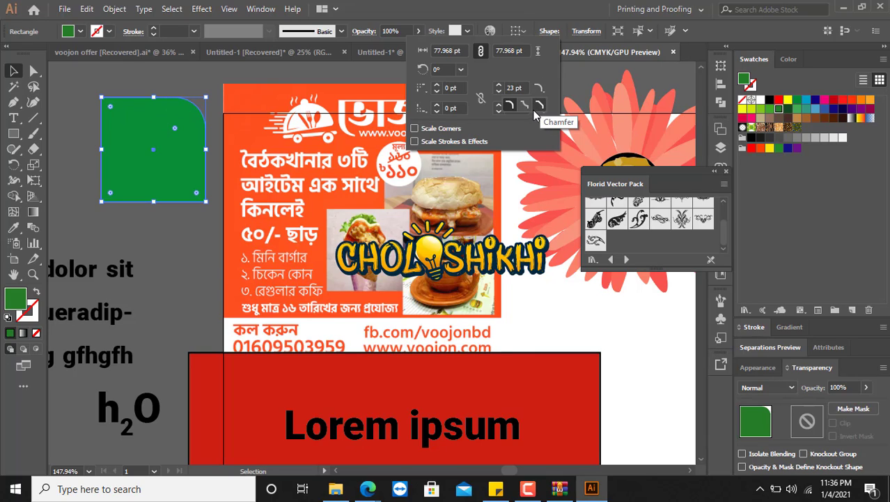
left_click(542, 106)
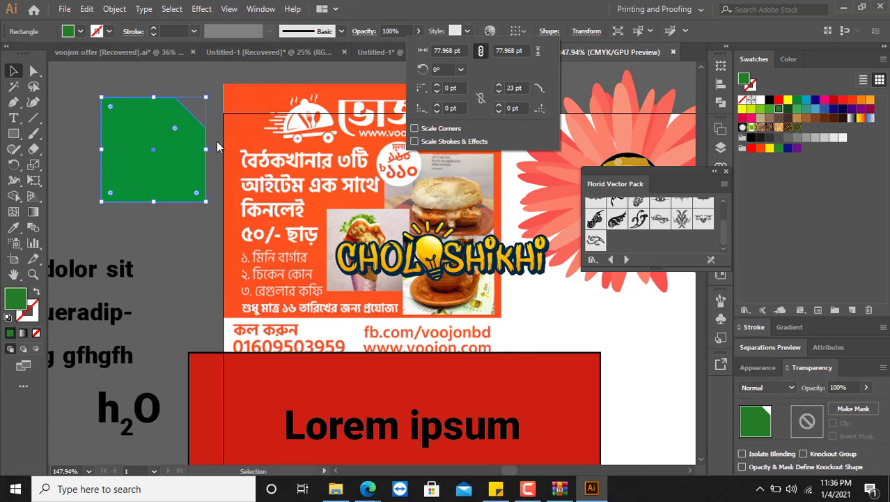
left_click(540, 89)
left_click(526, 105)
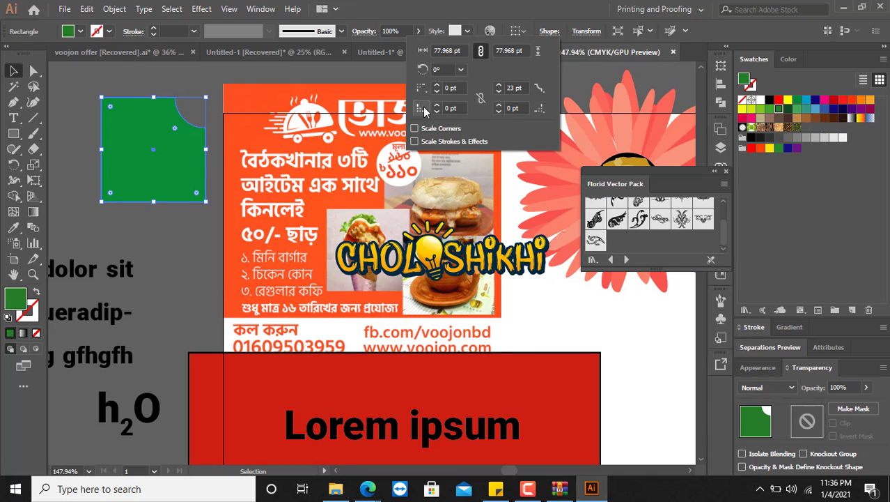
left_click(540, 88)
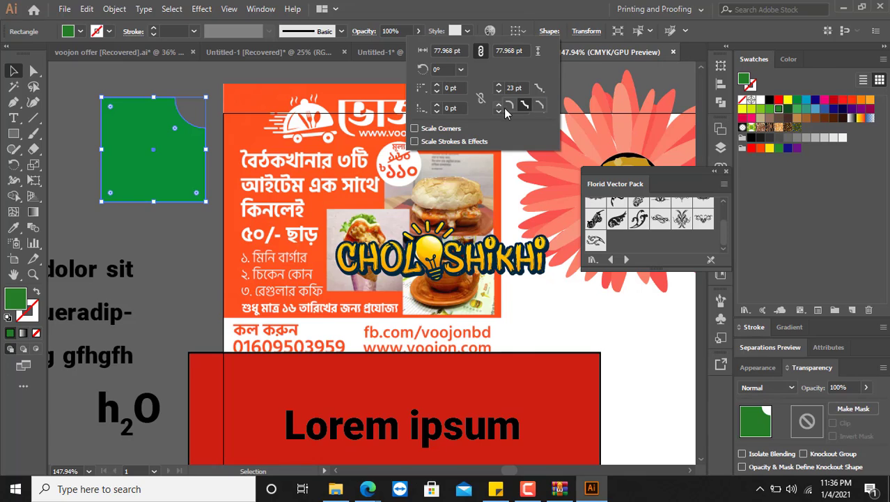
left_click(510, 105)
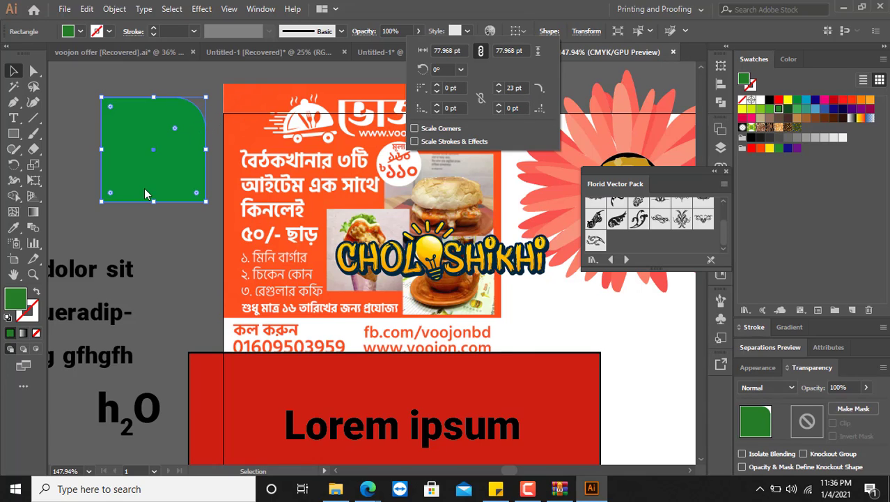
left_click(174, 241)
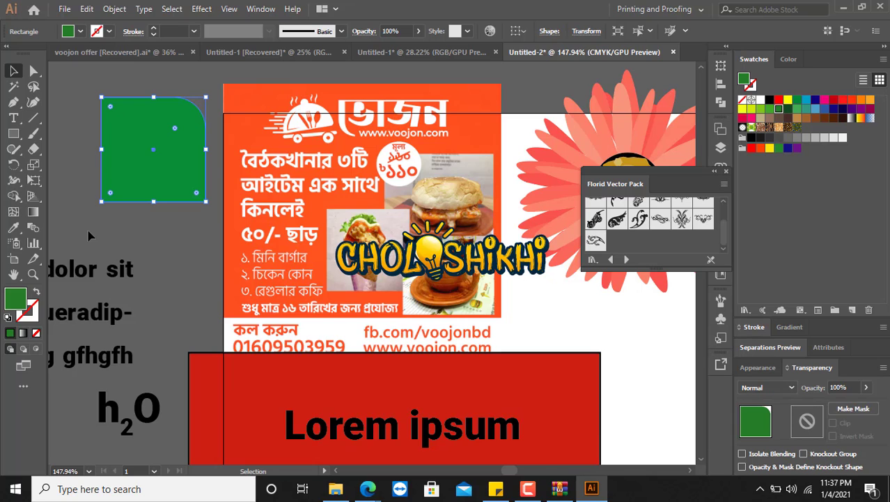
Check the Google Meet call's chat and participants in Edge and return to Illustrator
mouse_move(367, 489)
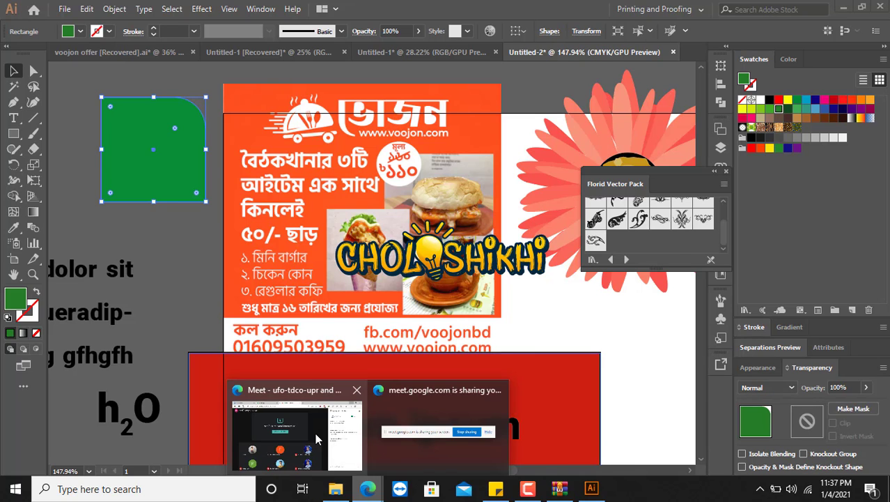
left_click(315, 433)
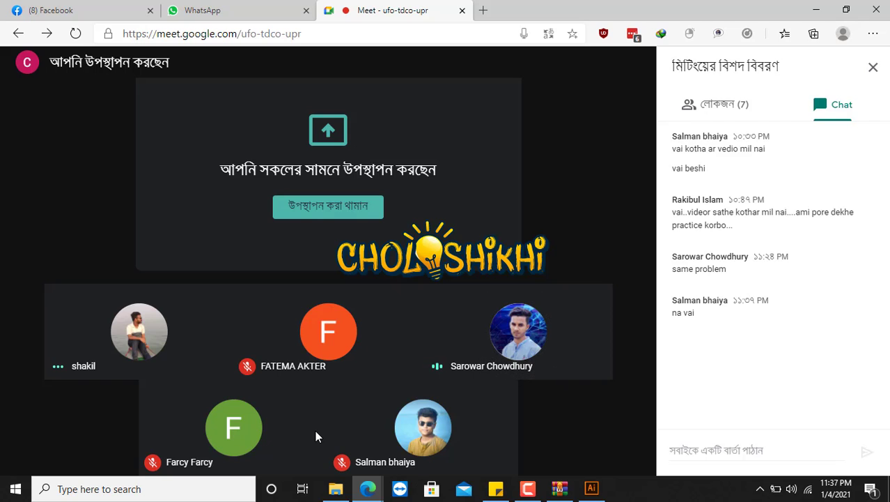
left_click(816, 10)
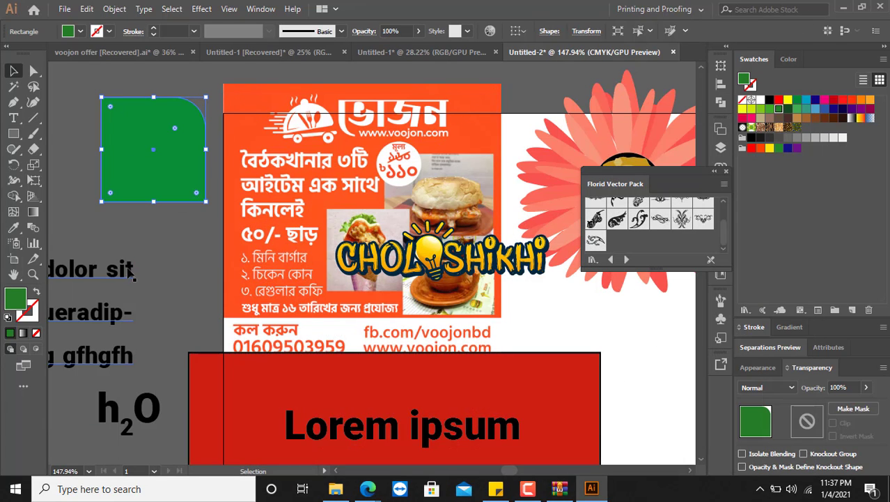
Move the h2O text onto the green square and bring it in front of the shape
left_click_drag(147, 407, 176, 158)
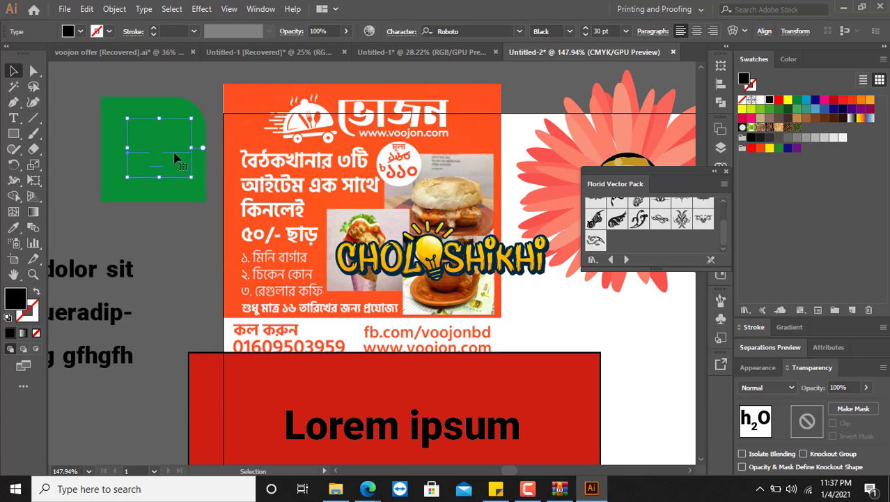
key("ctrl+shift+a")
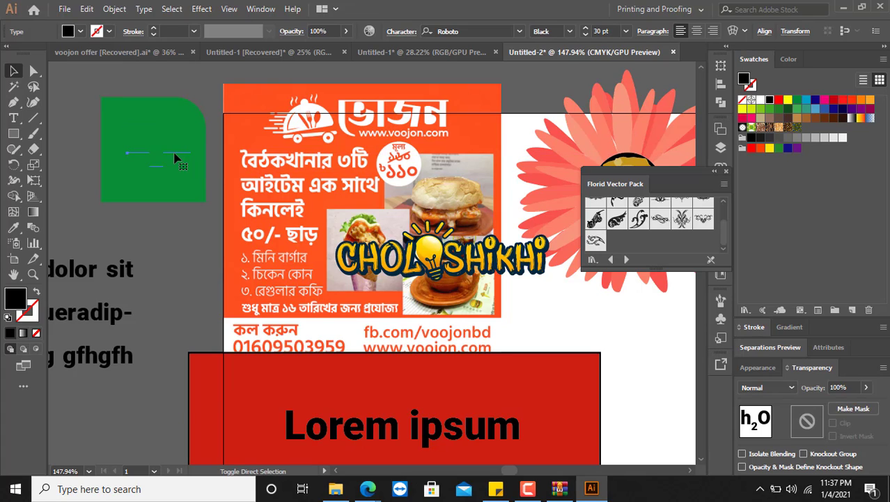
key("ctrl+shift+p")
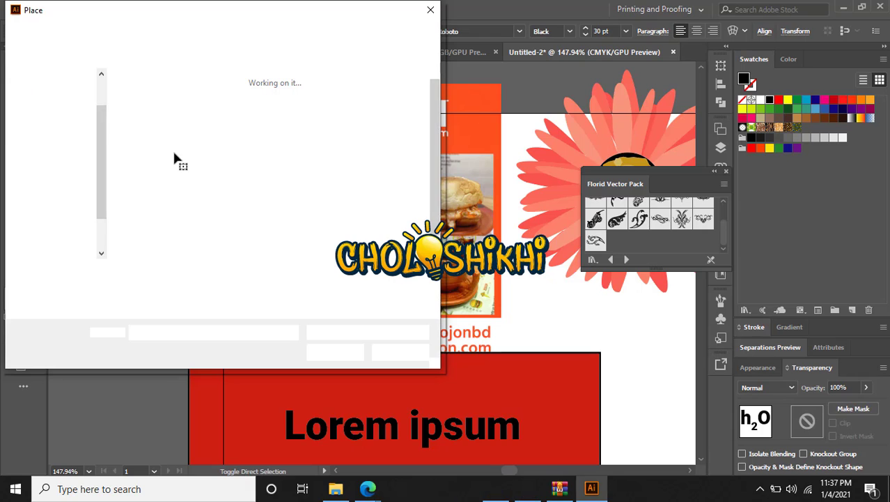
key("Escape")
Replace the h2O text on the green square with "hsa" in white
left_click(152, 162)
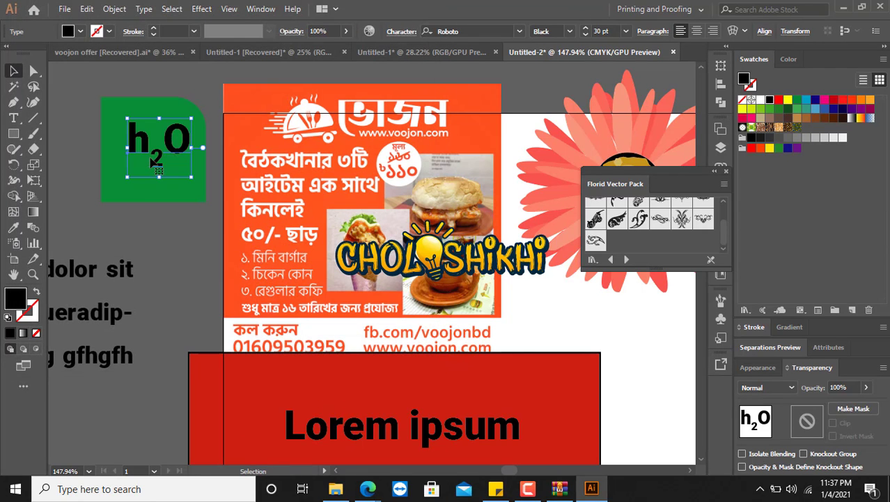
triple_click(151, 159)
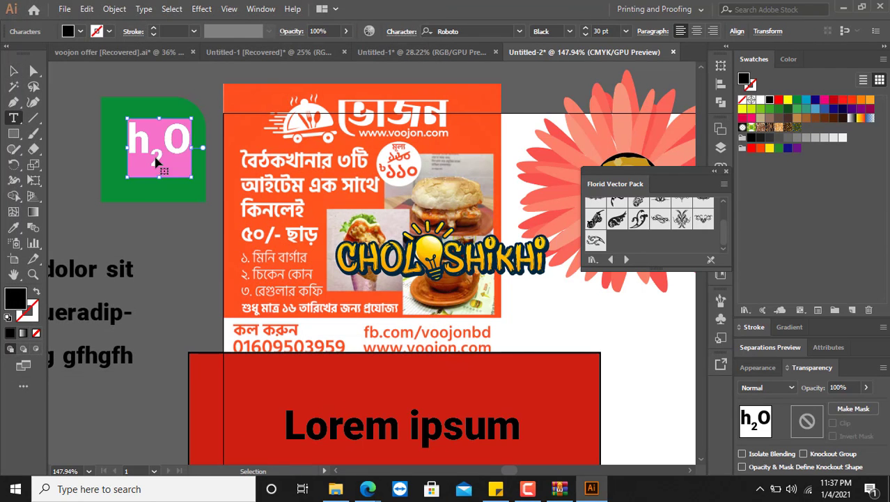
left_click(760, 100)
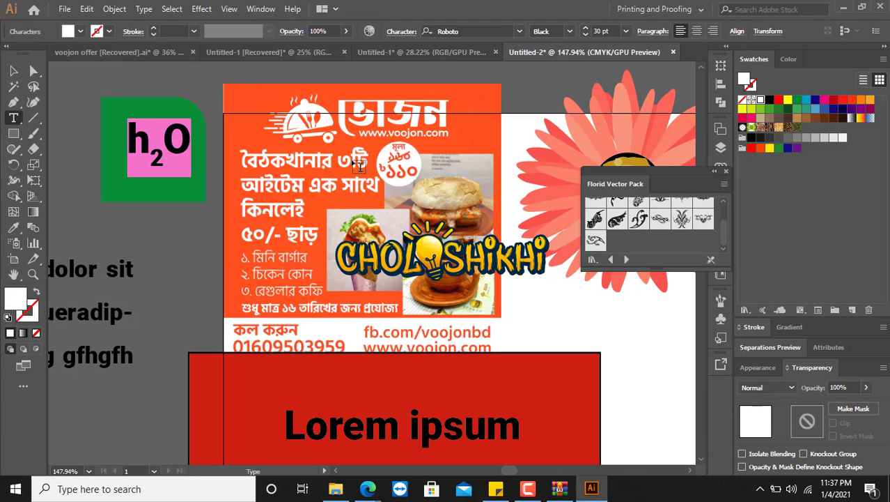
type("hsa")
key("Escape")
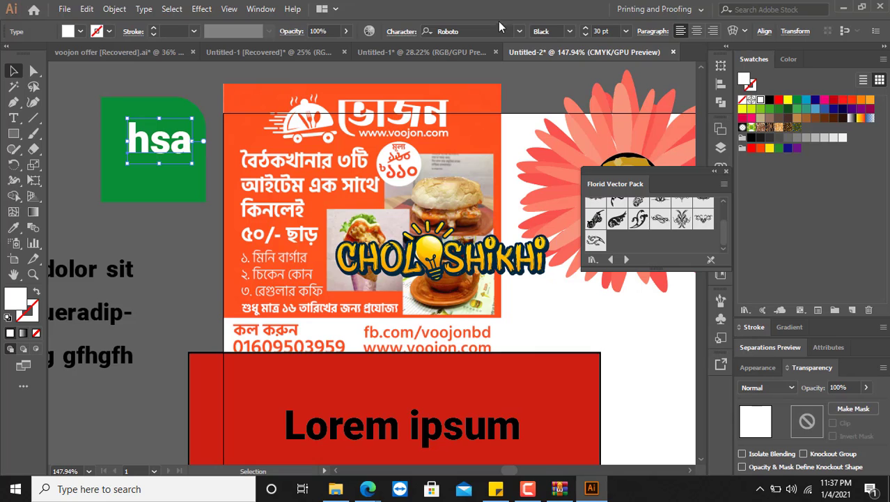
Start a Drop Shadow effect on the white hsa text with the preview on and the blur set to 2 pt
left_click(264, 9)
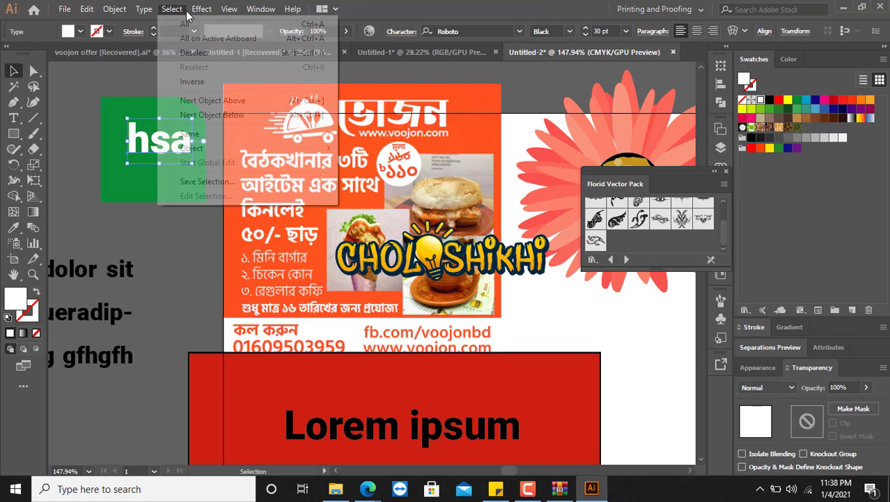
mouse_move(202, 10)
mouse_move(230, 156)
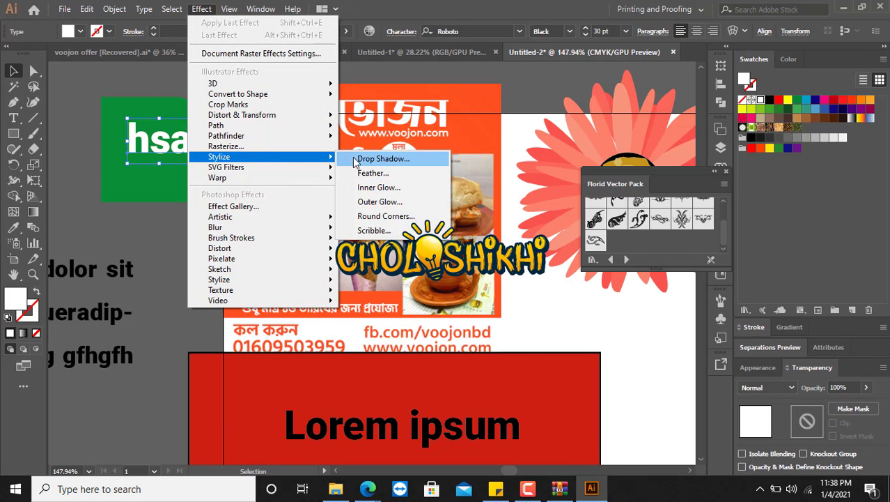
left_click(360, 158)
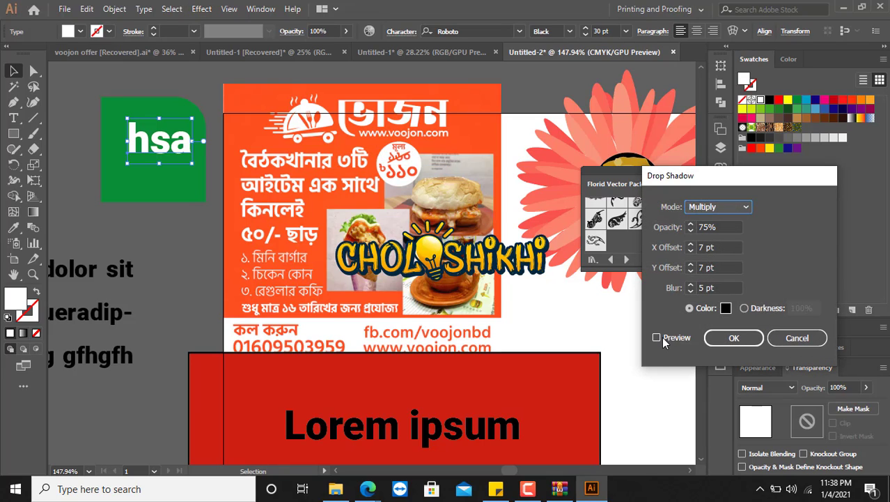
left_click(657, 337)
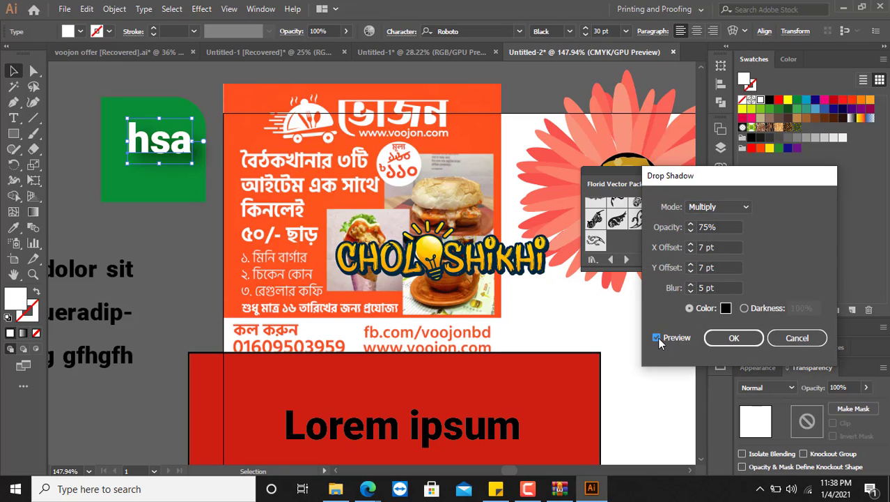
double_click(707, 288)
type("2")
key("Tab")
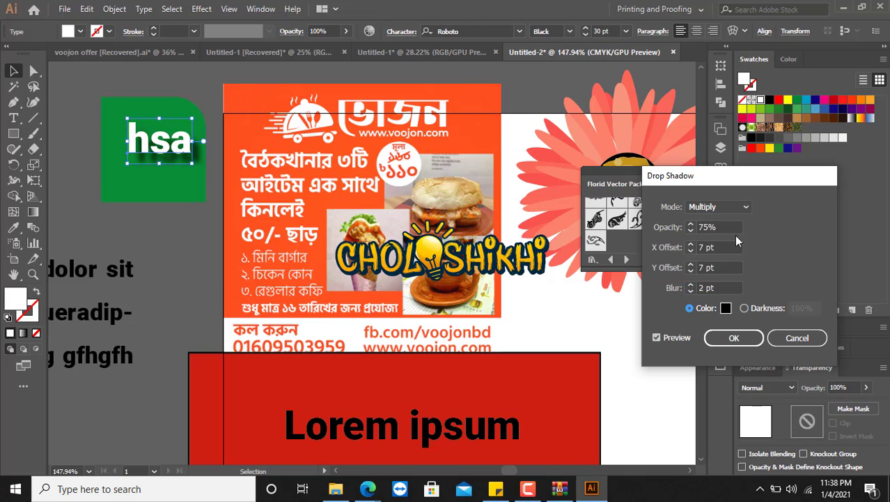
Set the shadow's X and Y offsets to 2 pt each and apply the effect to the hsa text
double_click(706, 248)
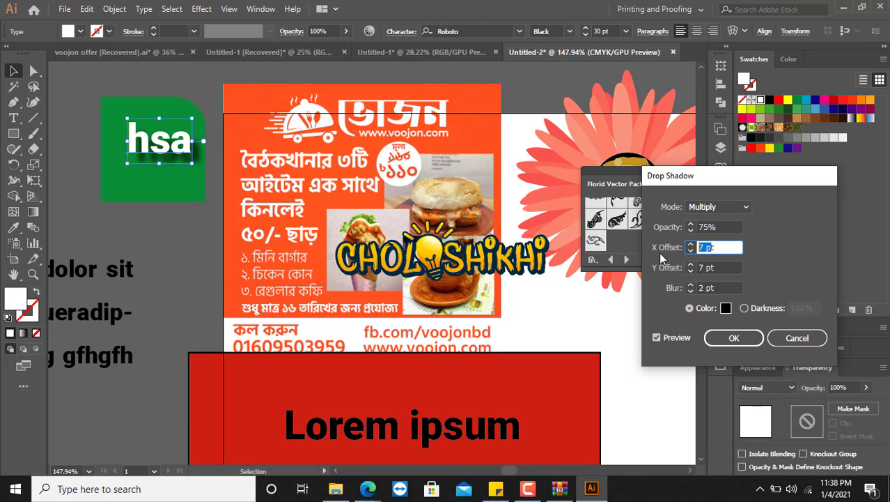
type("2")
key("Tab")
type("2")
key("Tab")
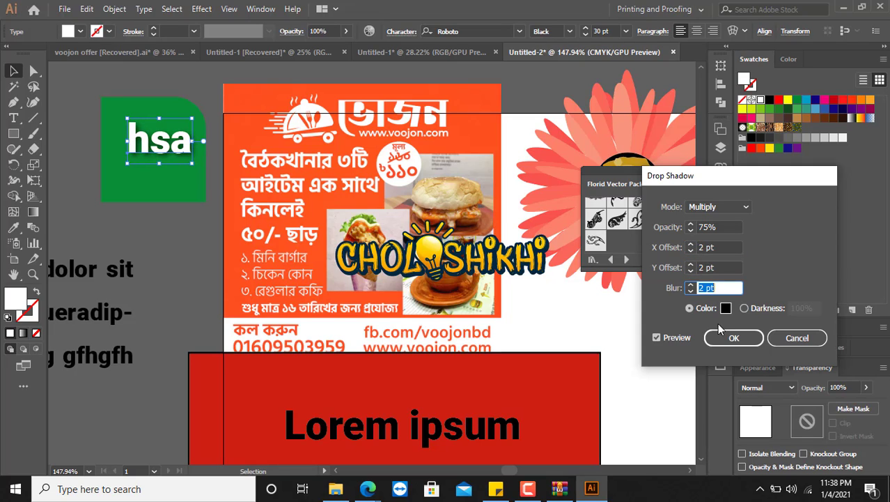
left_click(732, 337)
left_click(179, 259)
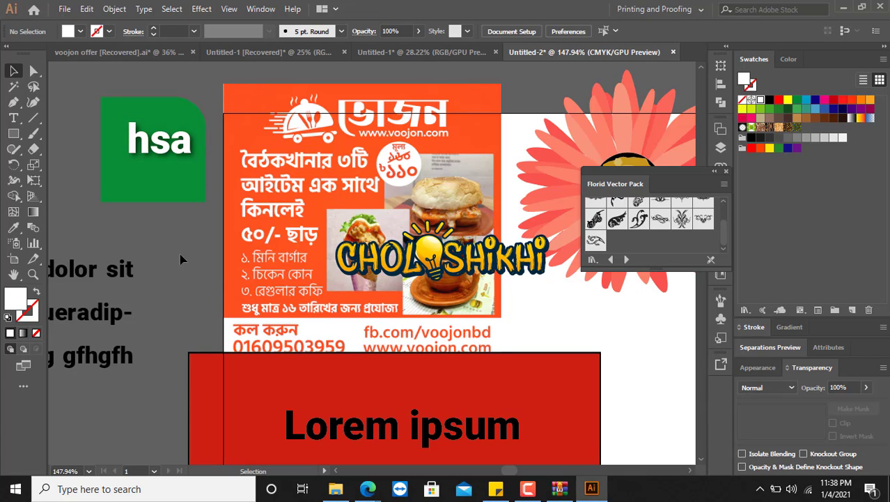
Reopen the hsa text's Drop Shadow effect for editing and set its blur to 1 pt
key("ctrl+space")
left_click_drag(114, 116, 329, 235)
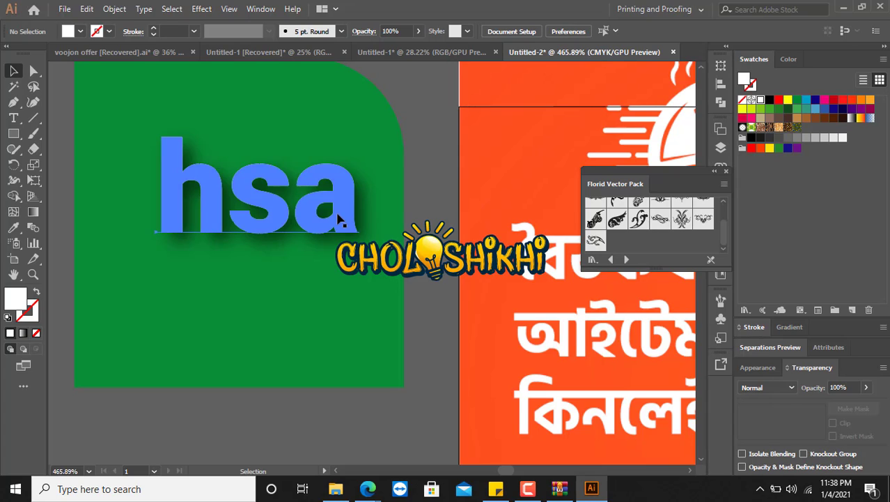
left_click(336, 210)
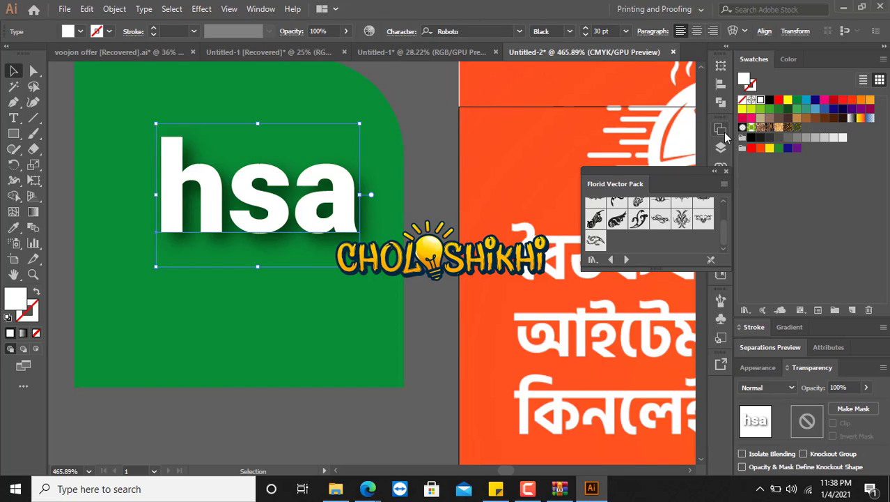
left_click(758, 370)
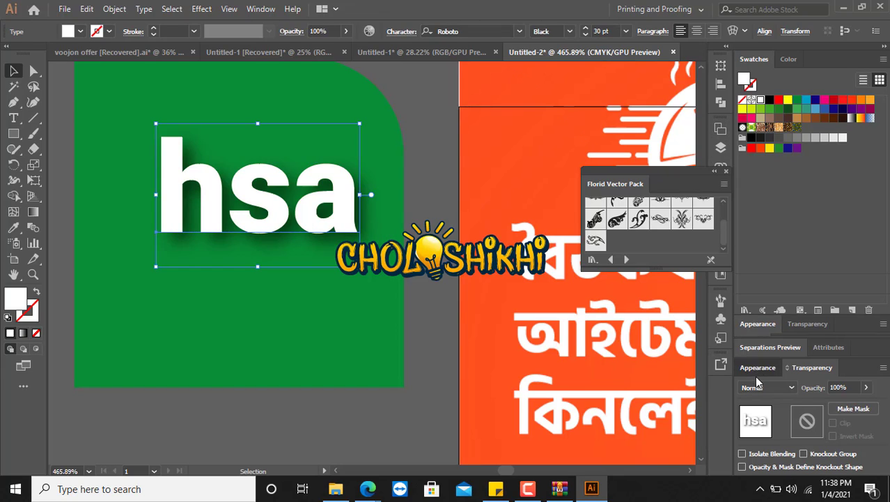
left_click(788, 379)
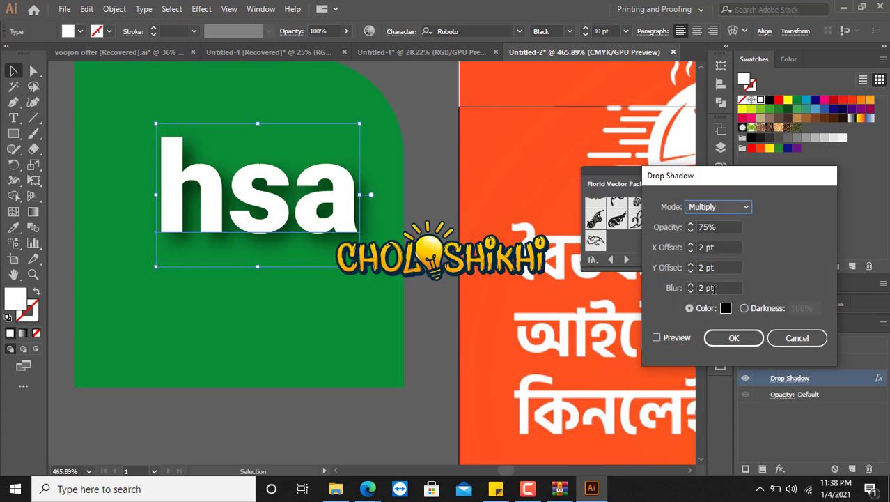
left_click_drag(715, 288, 643, 274)
type("1")
key("Tab")
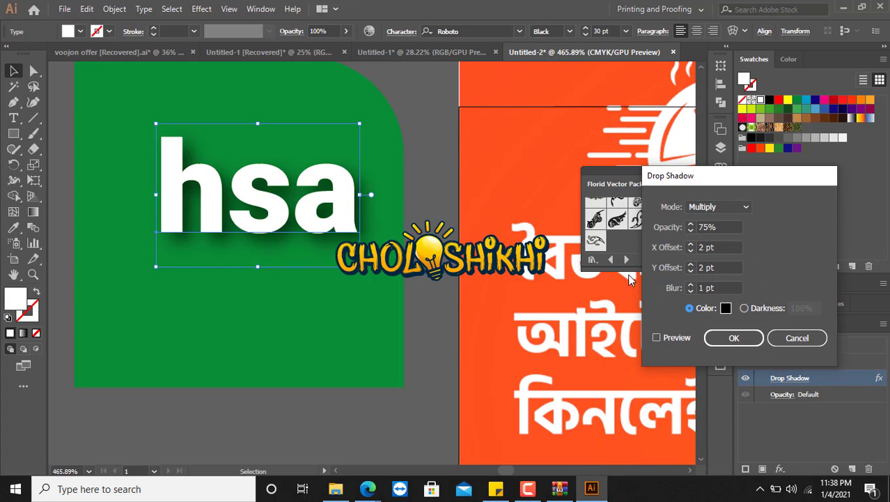
left_click(657, 338)
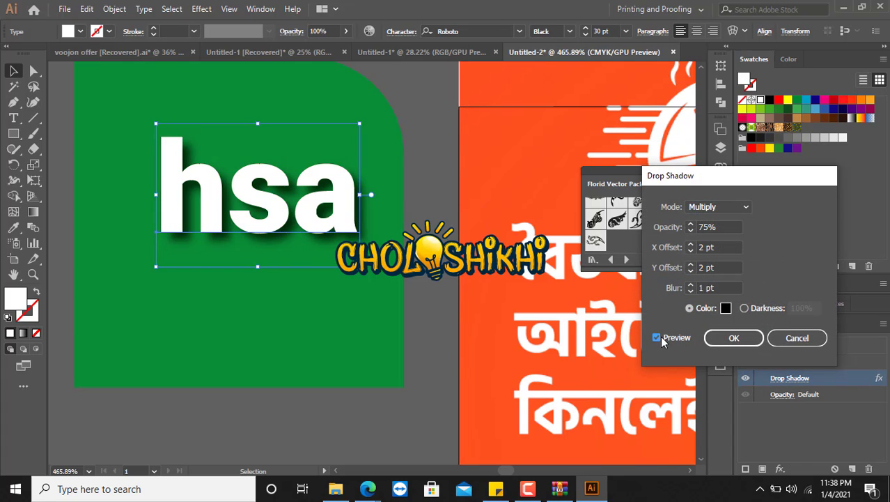
left_click(732, 338)
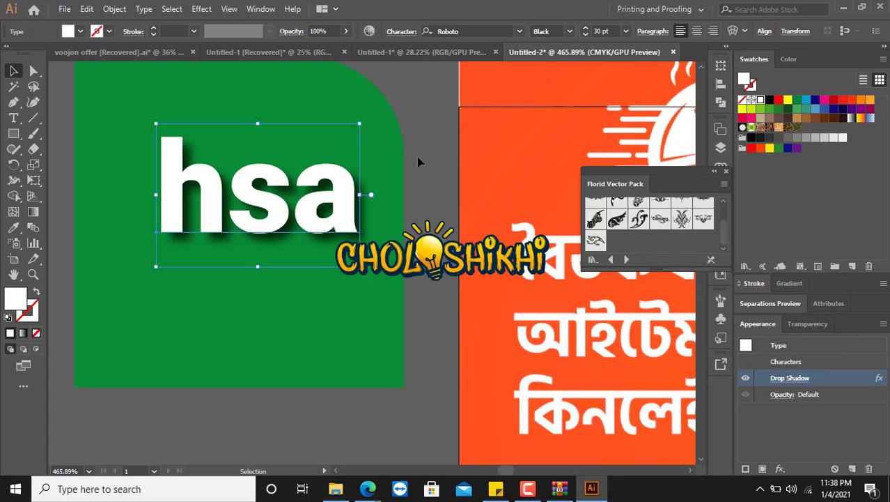
Delete the Drop Shadow effect from the hsa text
left_click(419, 163)
left_click(332, 211)
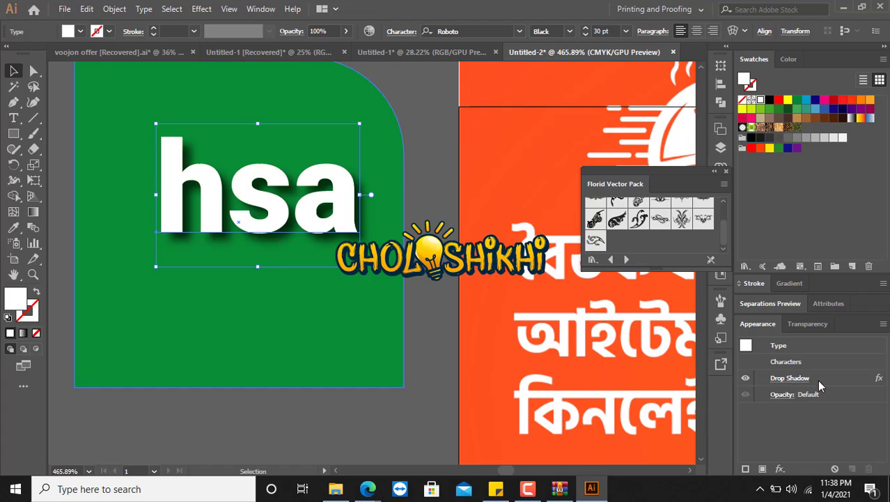
left_click(815, 378)
left_click(869, 468)
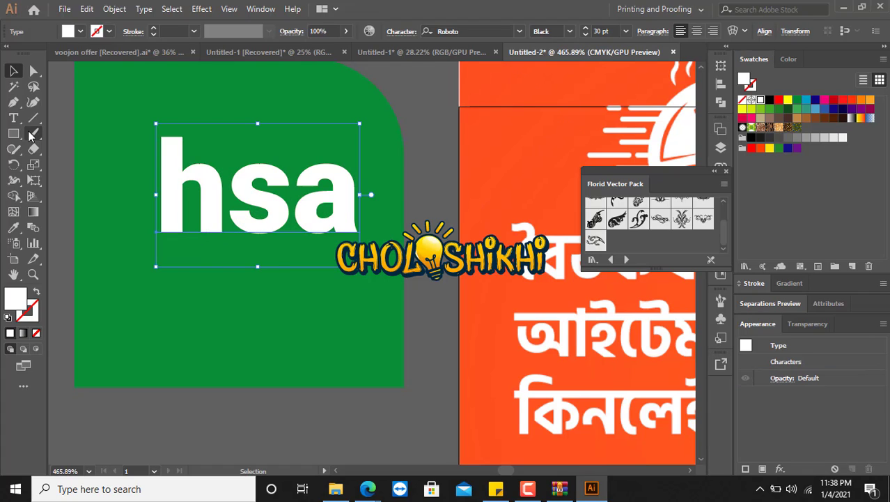
Duplicate the hsa text in place, fill the copy black and put it behind the white text
key("a")
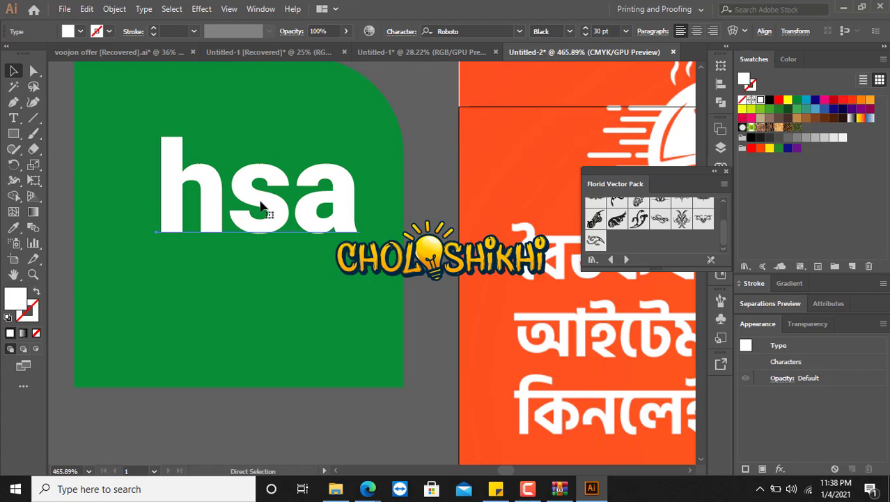
key("v")
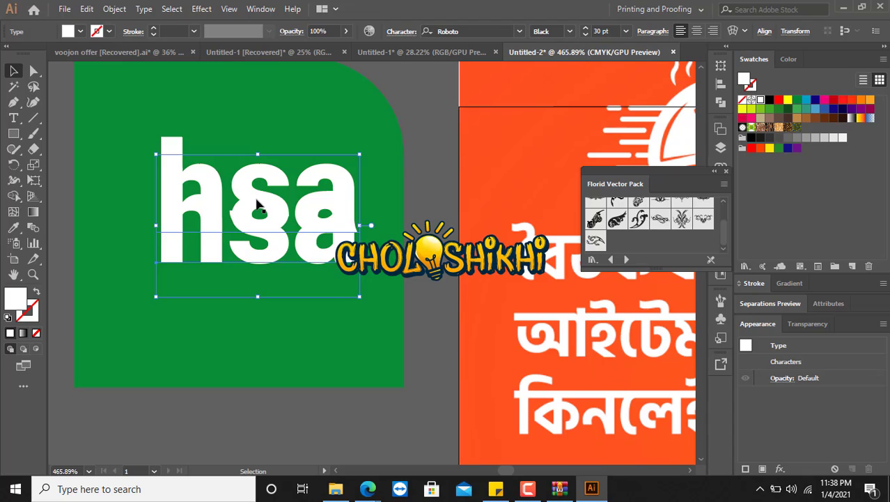
key("ctrl+z")
left_click(769, 100)
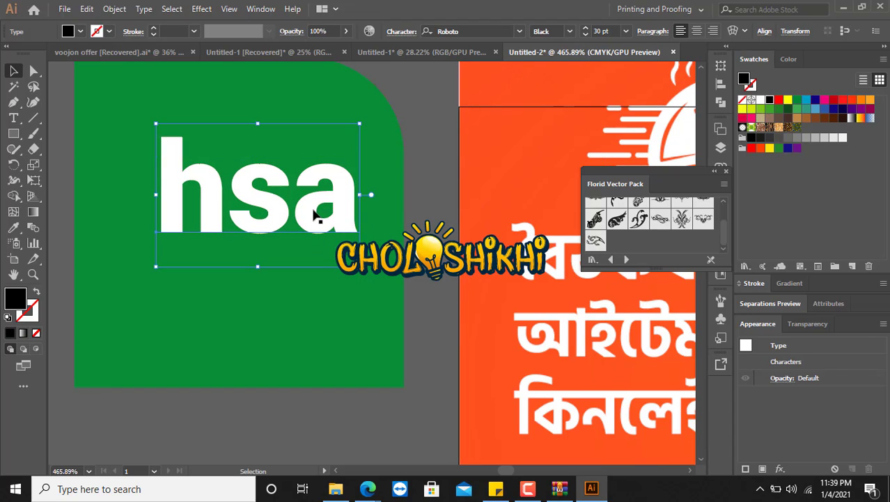
key("ctrl+b")
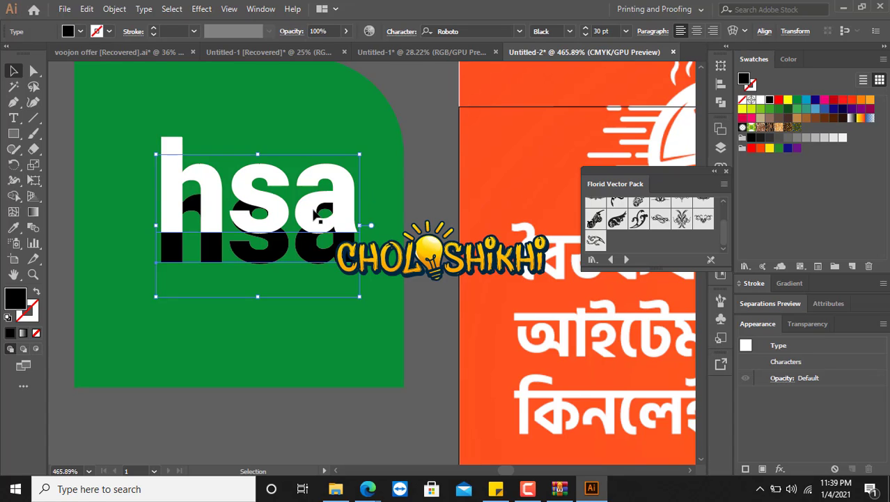
Offset the black copy slightly down and to the left of the white hsa text as a hard shadow
key("shift+Left")
left_click_drag(147, 254, 165, 239)
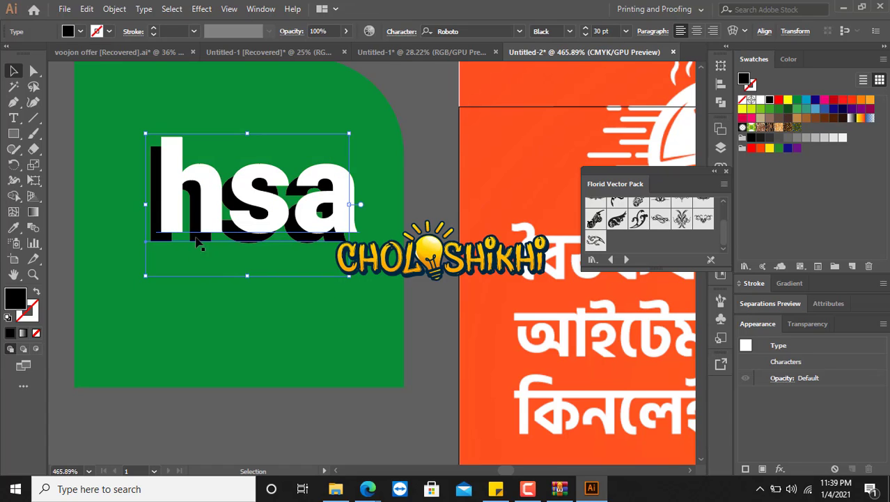
left_click_drag(153, 245, 158, 241)
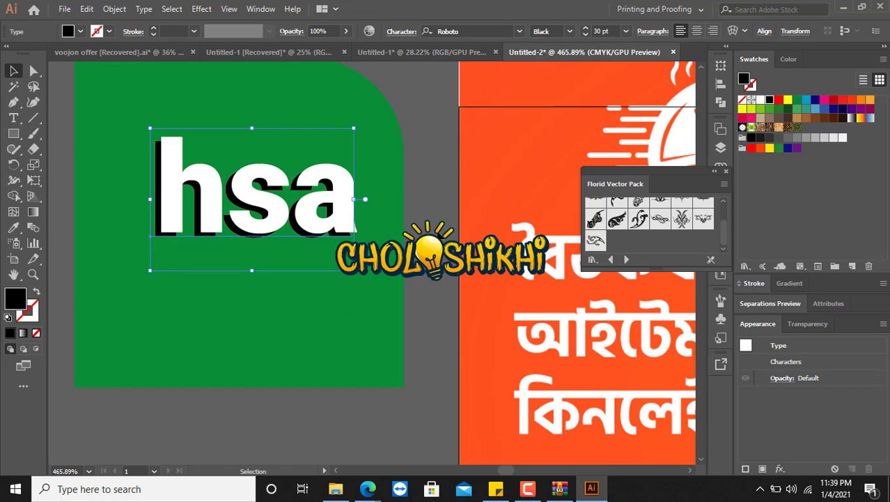
left_click(448, 216)
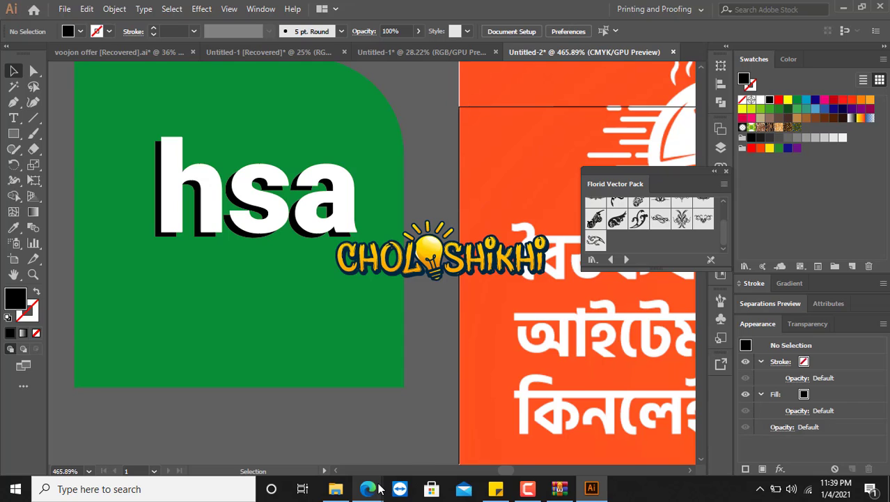
Switch to Edge and check the Google Meet call's chat and participants
mouse_move(380, 490)
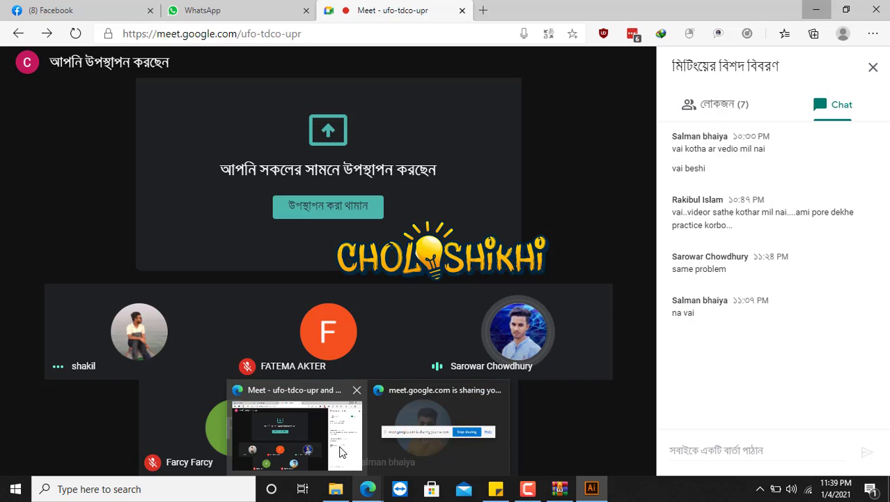
left_click(339, 444)
mouse_move(460, 309)
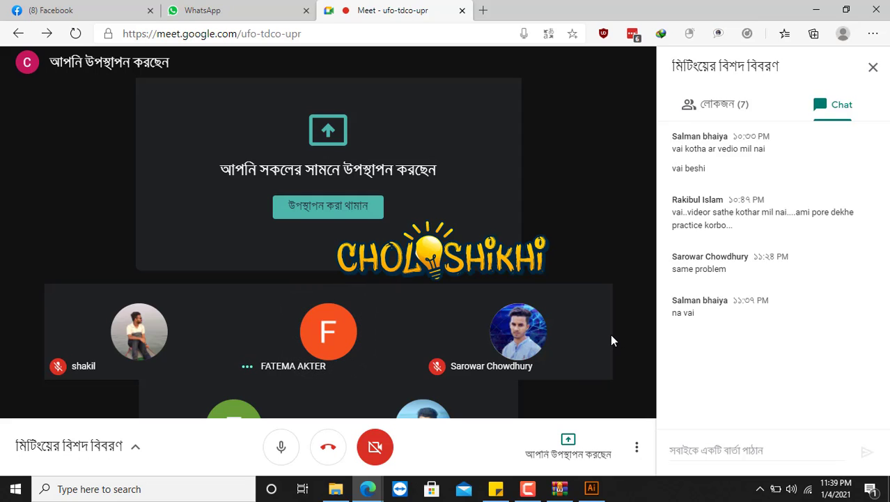
mouse_move(605, 343)
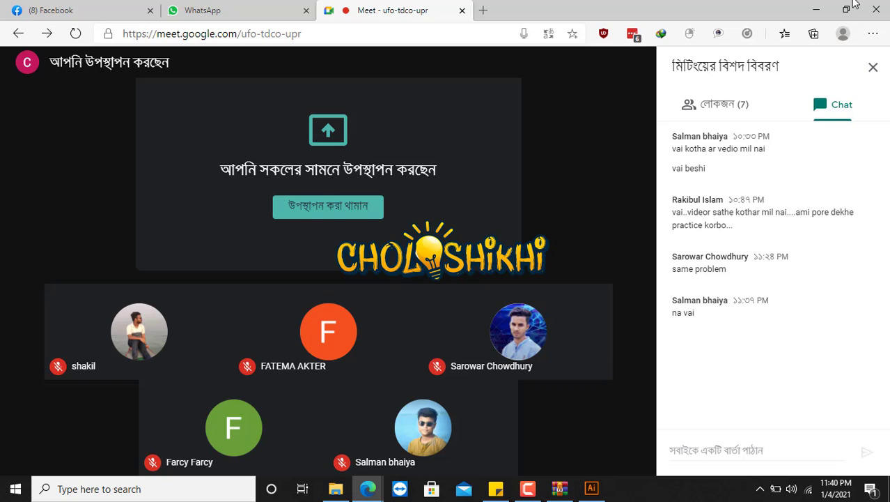
Search the web for "mug mockup" in a new browser tab
left_click(483, 10)
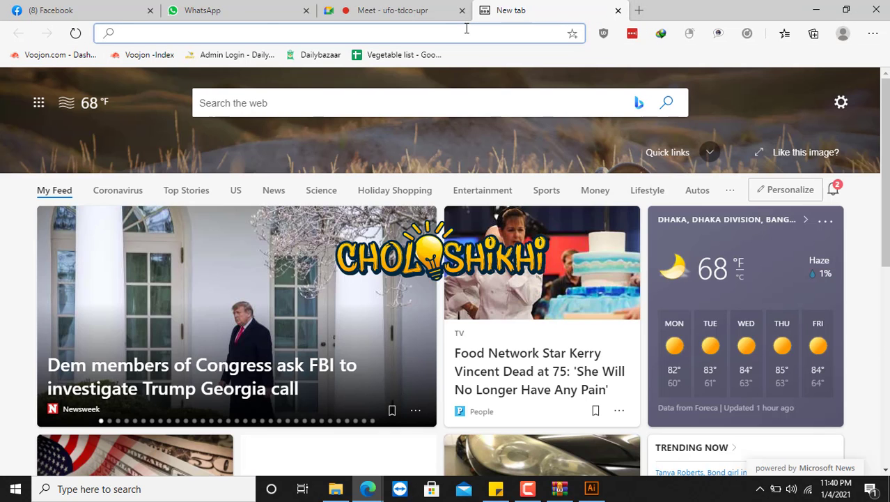
type("mag")
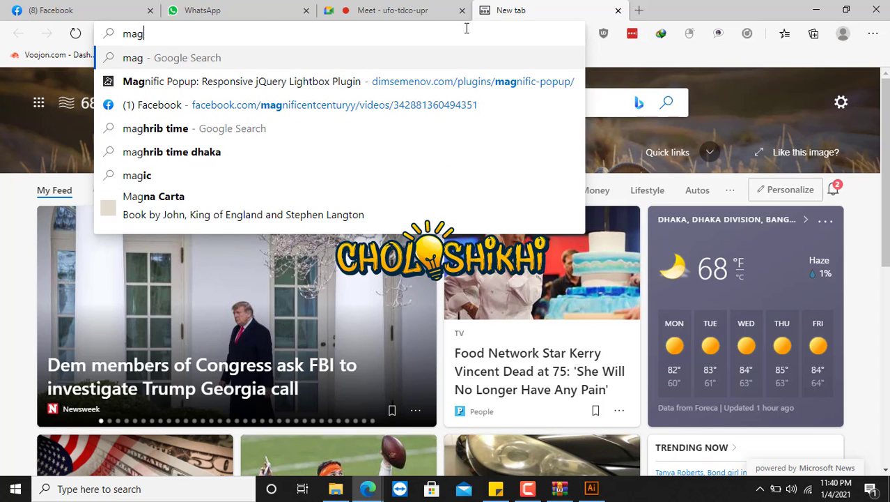
key("BackSpace")
key("BackSpace")
type("ug mocku")
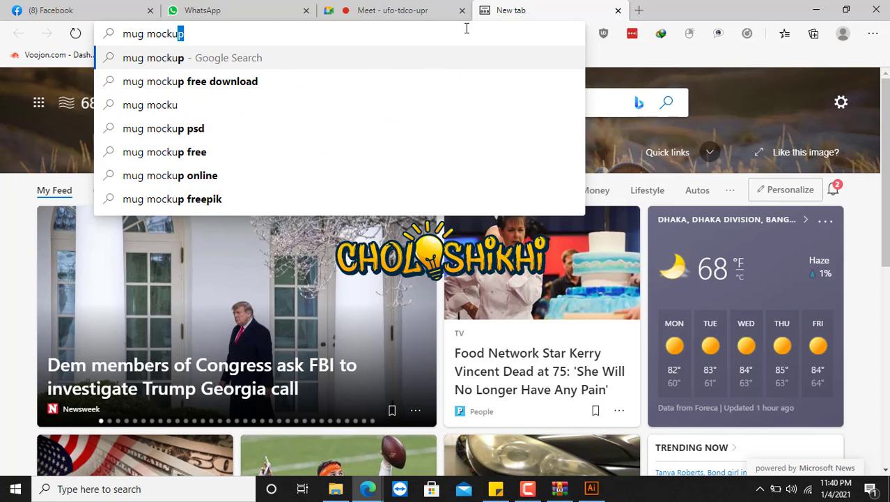
key("Return")
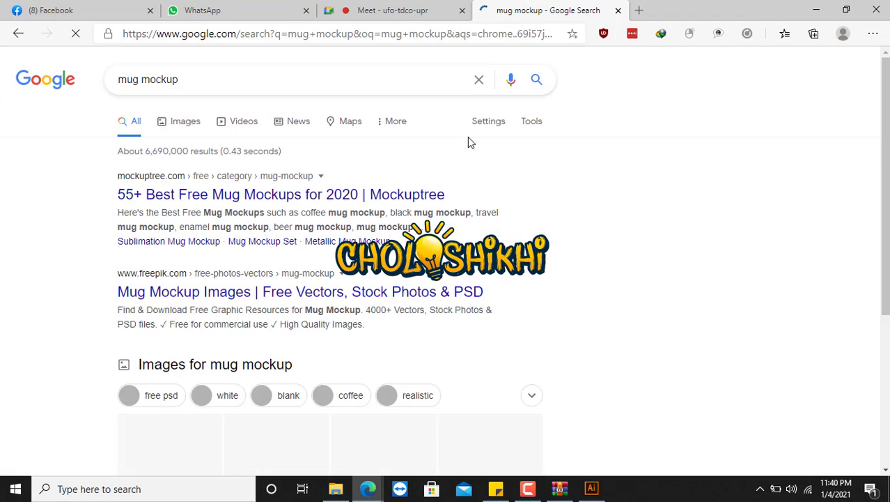
Search Google for "logo mockup" instead and browse the image results
left_click_drag(183, 79, 70, 92)
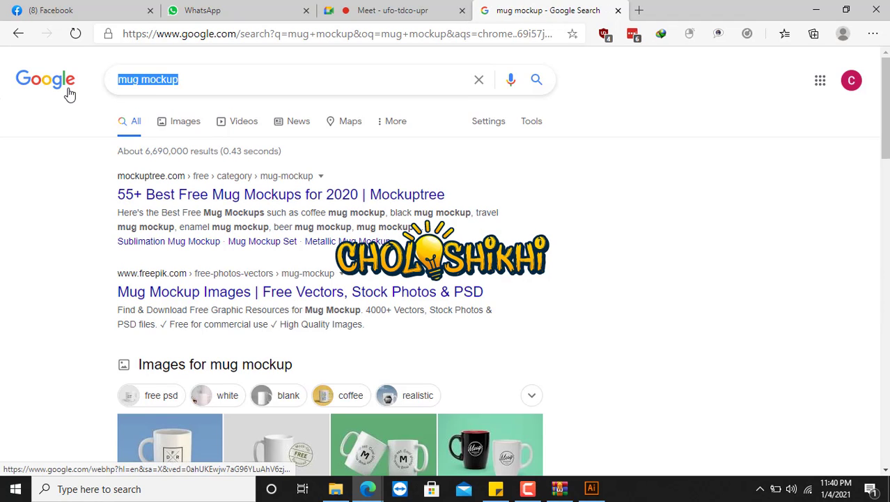
type("m")
key("BackSpace")
type("logo m")
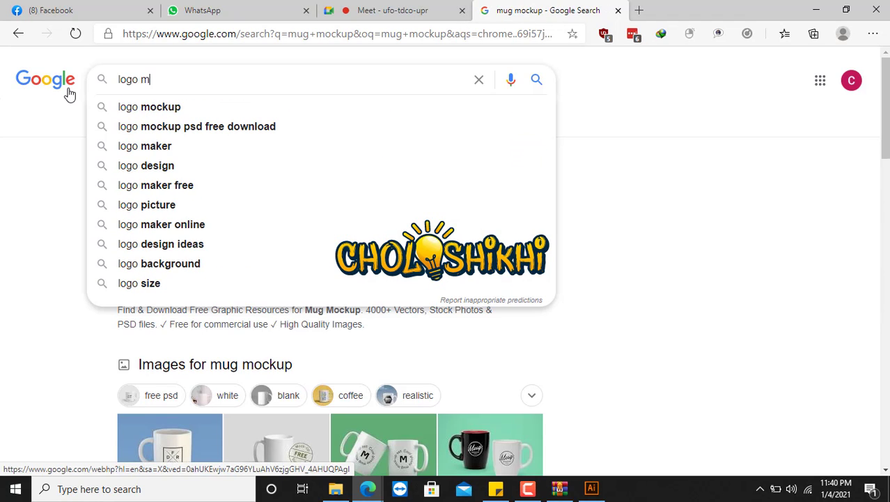
type("ockup")
key("Return")
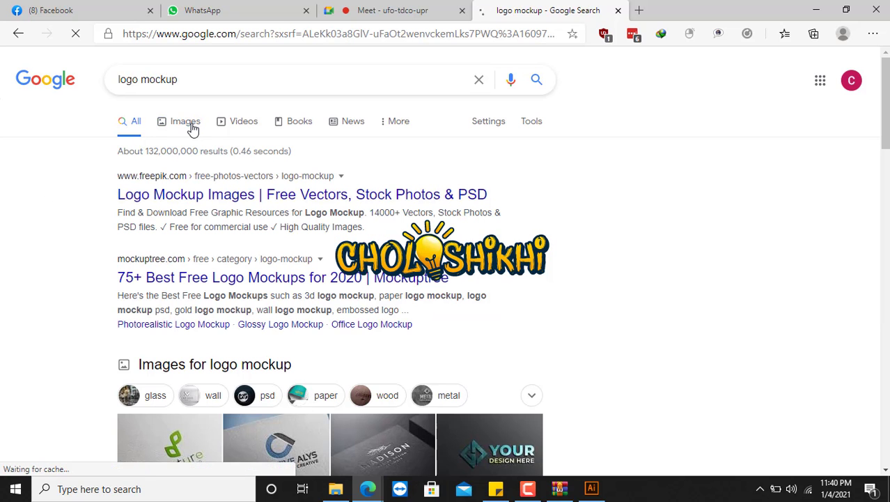
left_click(186, 121)
scroll(122, 184, "down", 1)
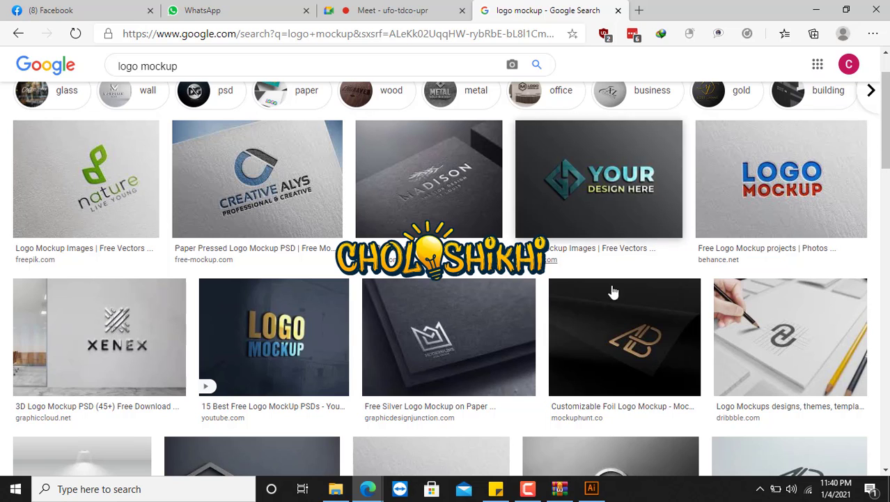
Browse further through the logo mockup image results and open the preview of the Real Estate Awesome Logo Mockup
scroll(613, 291, "down", 2)
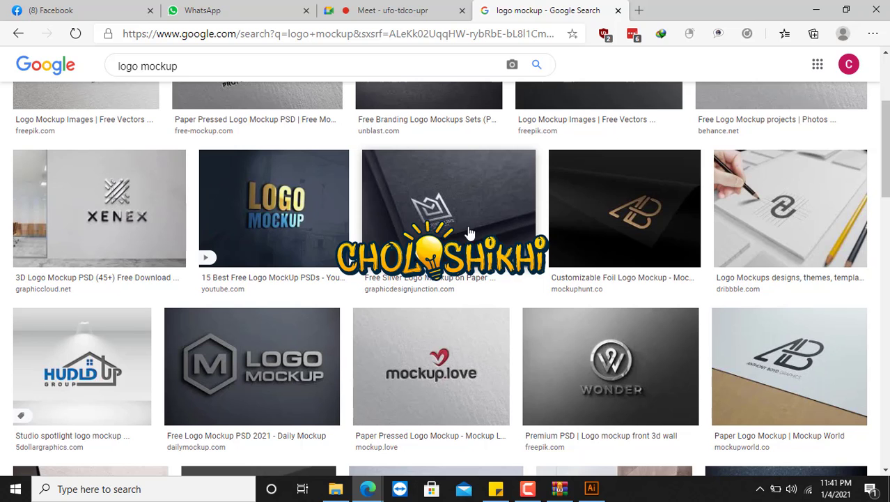
scroll(430, 223, "down", 4)
scroll(159, 280, "down", 5)
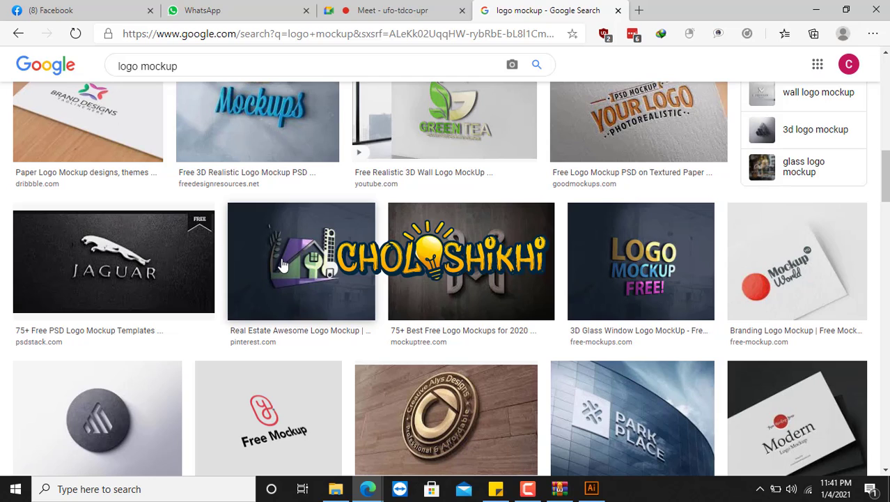
scroll(282, 265, "up", 3)
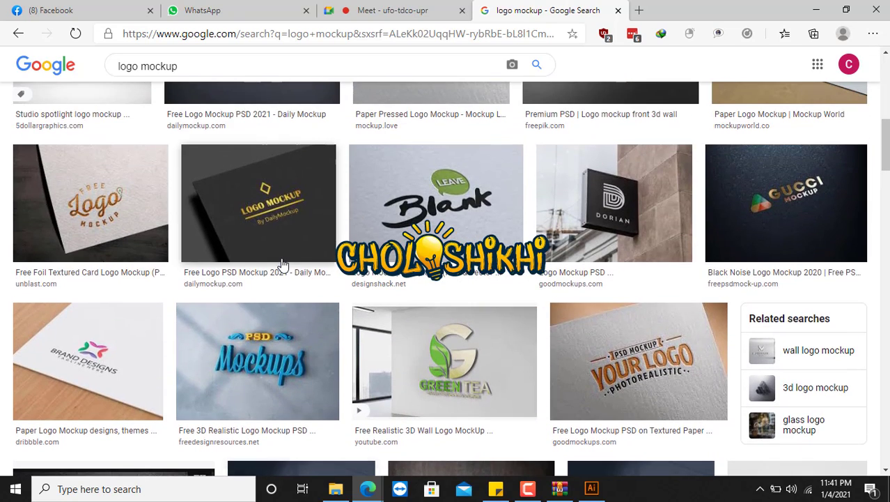
scroll(282, 265, "down", 1)
scroll(282, 265, "down", 2)
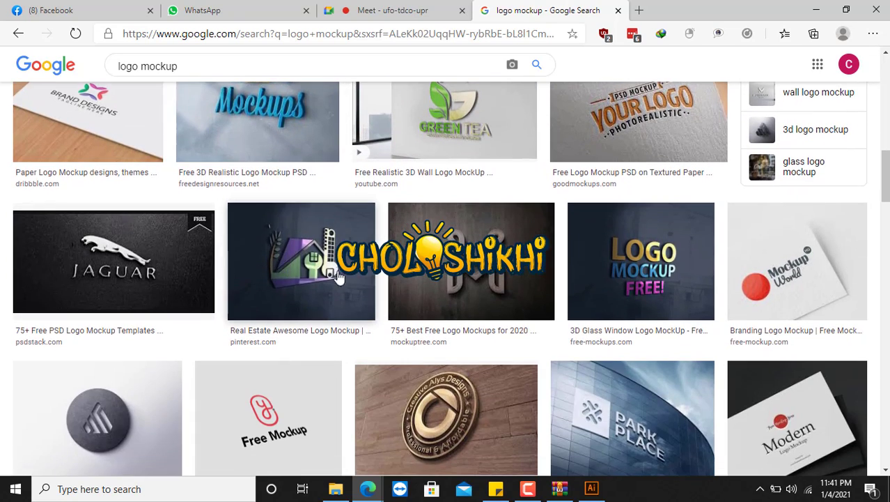
left_click(315, 257)
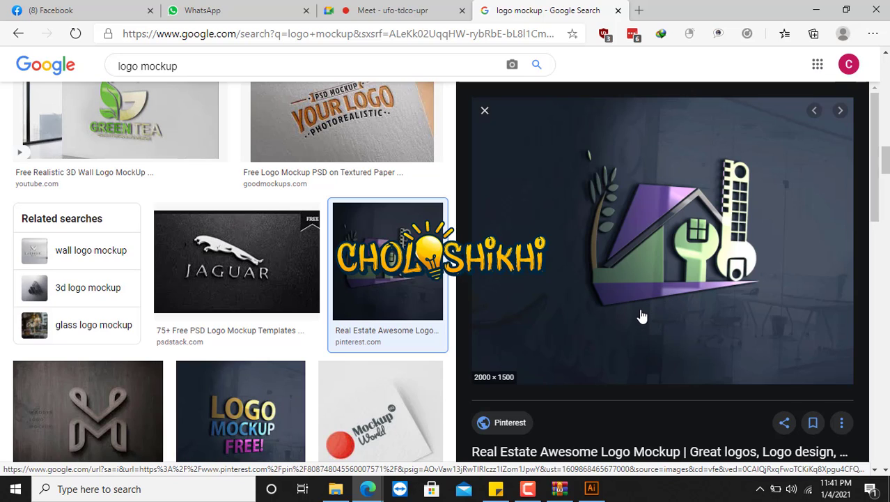
Examine the real estate logo mockup's large preview, its source and its related images
scroll(627, 324, "down", 3)
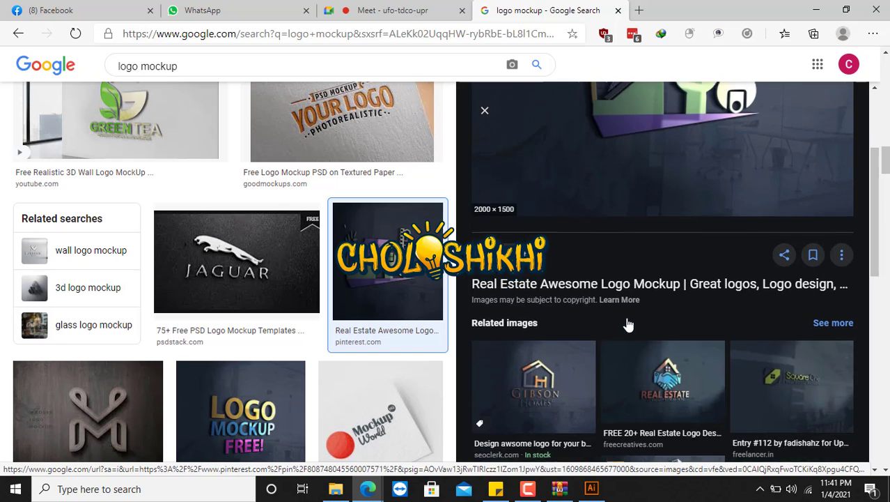
scroll(623, 324, "up", 1)
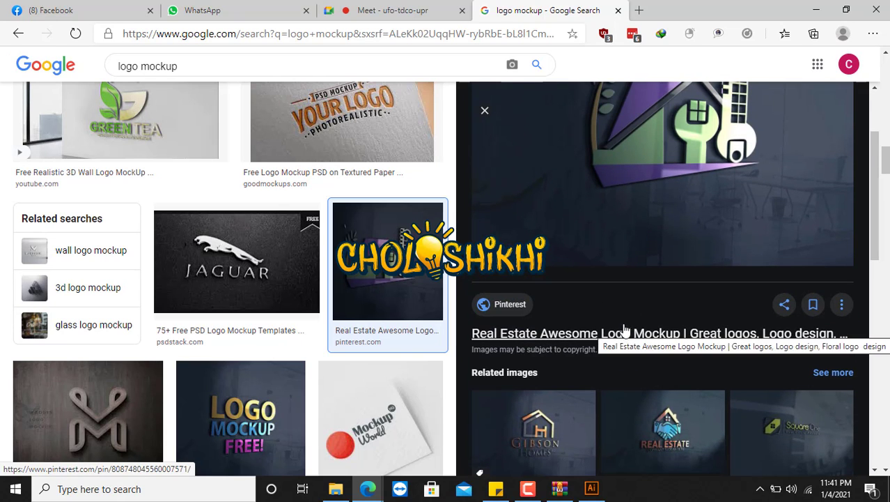
scroll(624, 320, "up", 2)
scroll(254, 249, "up", 10)
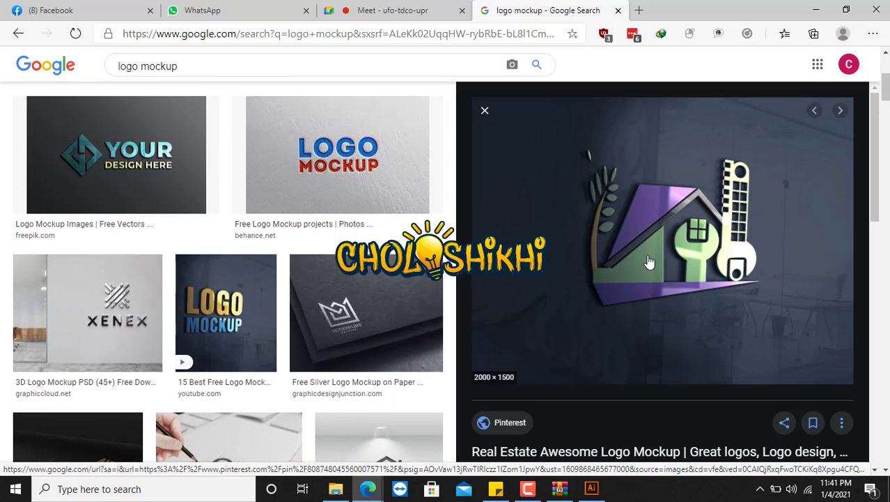
scroll(571, 321, "up", 4)
scroll(636, 294, "down", 2)
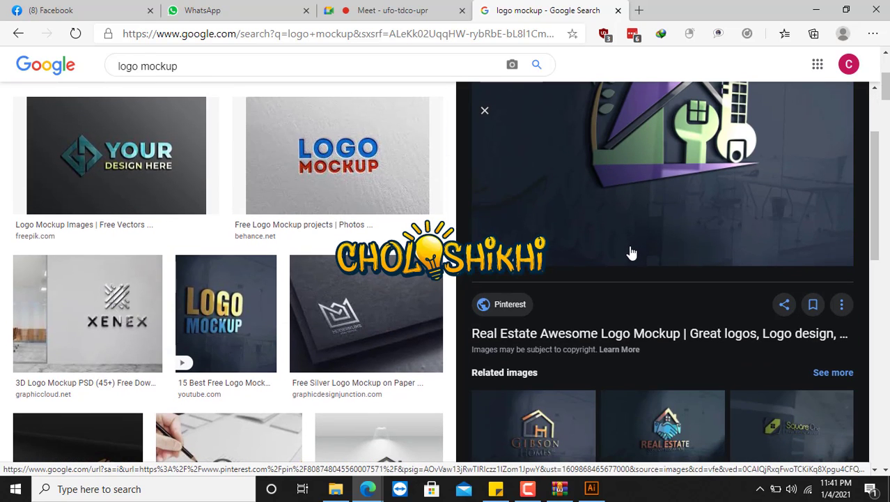
scroll(630, 249, "up", 2)
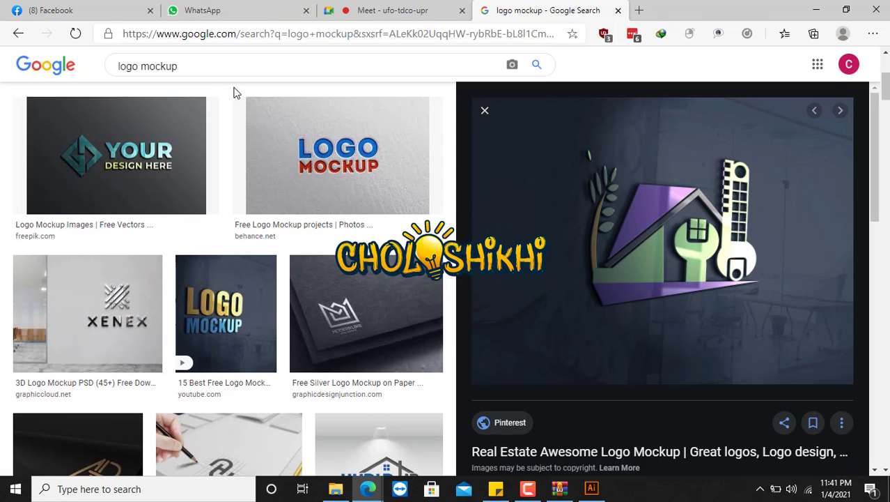
Preview the Freepik "Your Design Here" mockup and the Free Silver Logo Mockup on Paper
left_click(126, 157)
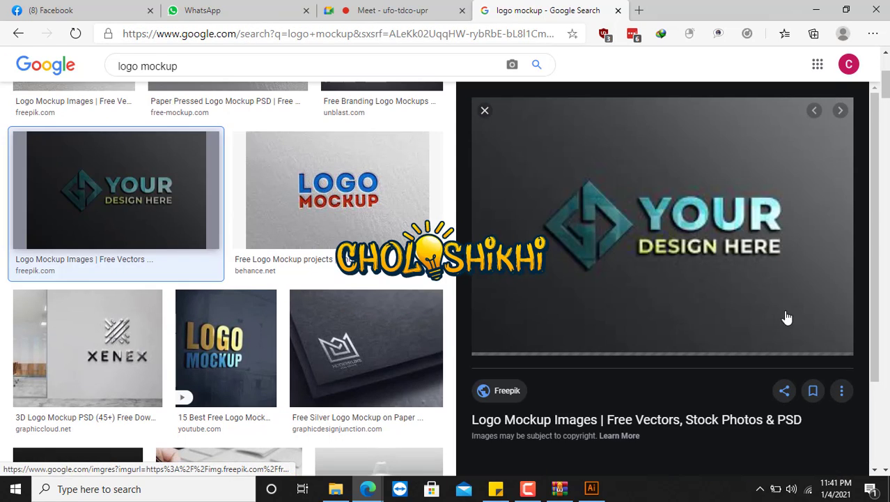
left_click(293, 202)
left_click(173, 205)
scroll(275, 273, "down", 1)
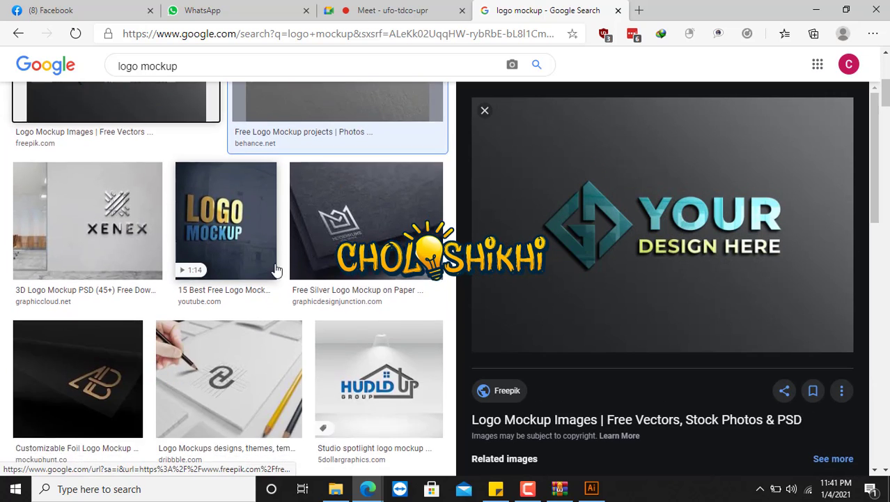
left_click(357, 276)
scroll(632, 279, "up", 1)
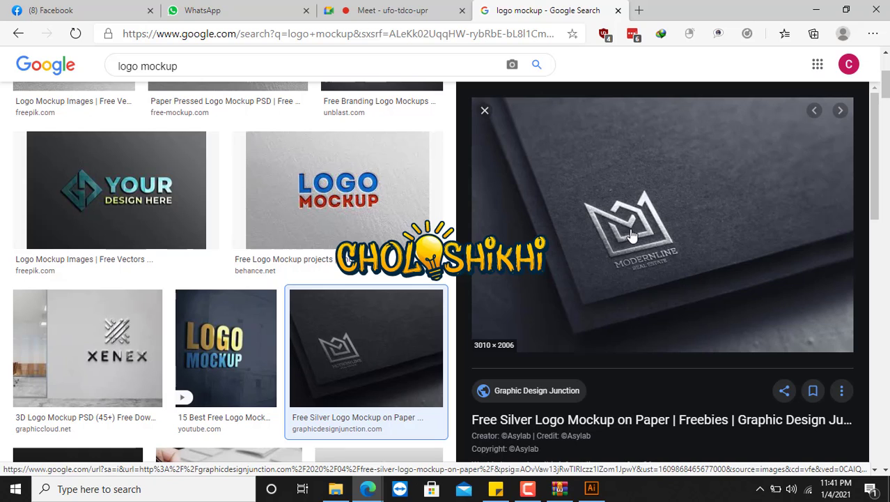
Look through the silver mockup's related images and open the Black Business Cards preview
scroll(615, 278, "down", 8)
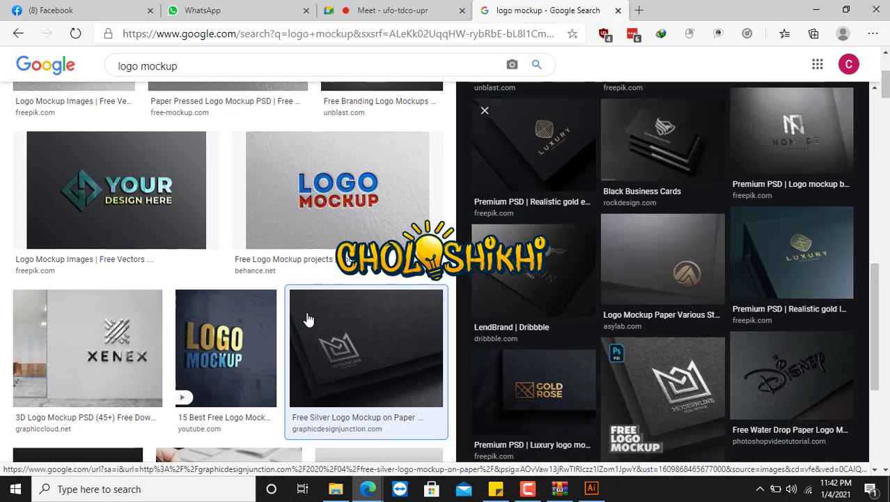
scroll(664, 233, "up", 3)
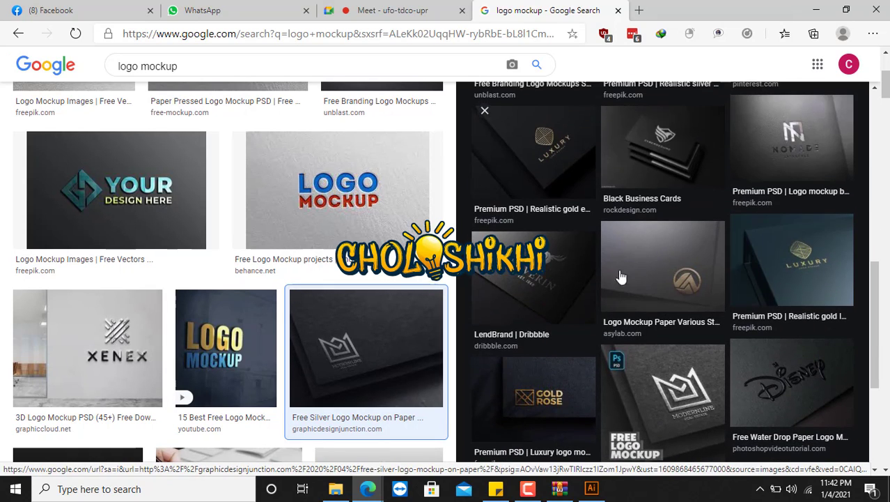
left_click(646, 159)
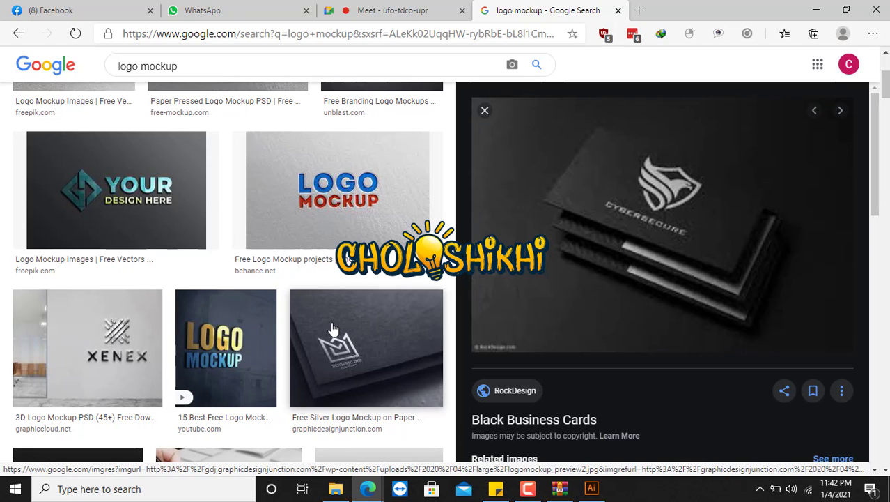
Switch to Illustrator to view the shadowed hsa text, and return to the mockup results in Edge
mouse_move(589, 490)
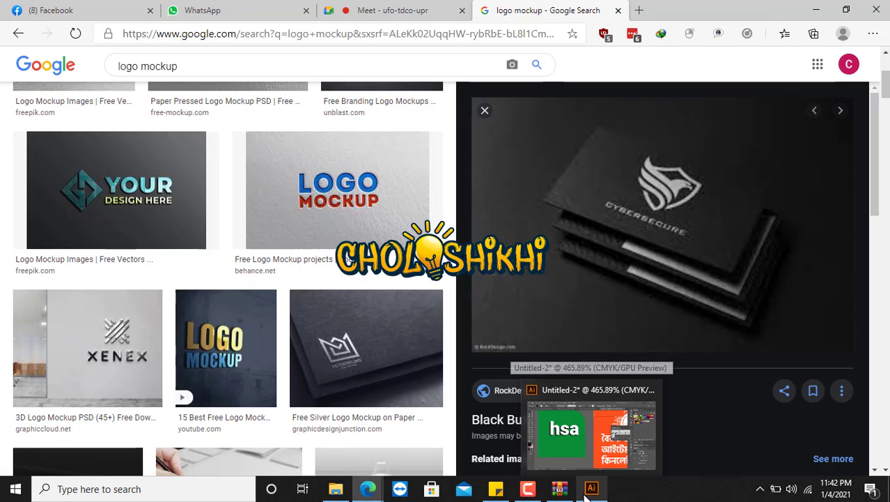
left_click(589, 489)
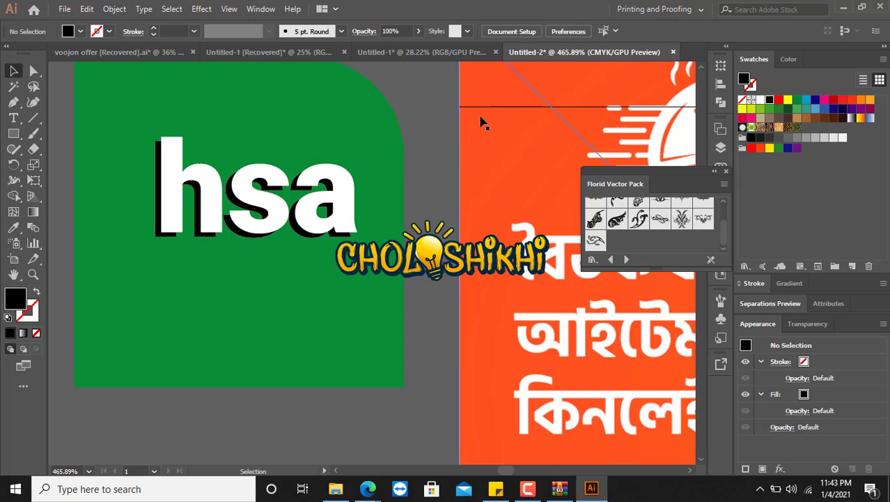
mouse_move(367, 489)
left_click(296, 427)
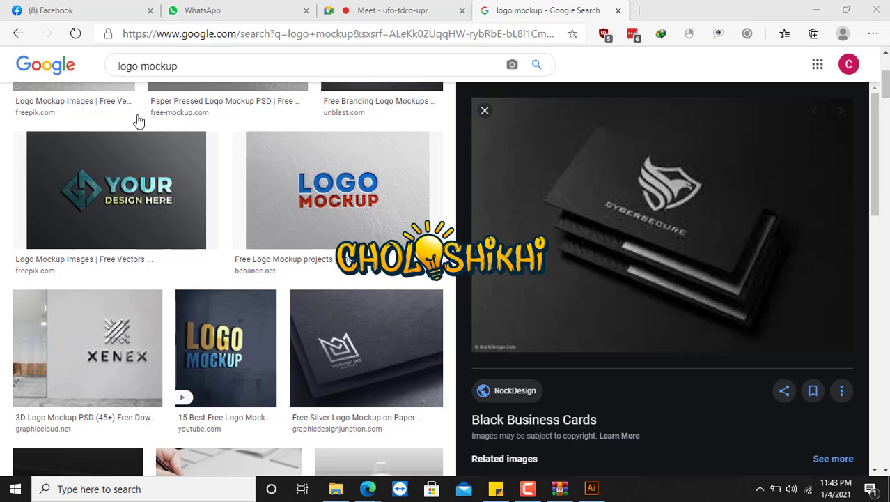
Open the Fish Cutting Guru logo image from the class group chat on Facebook at full size
left_click(48, 7)
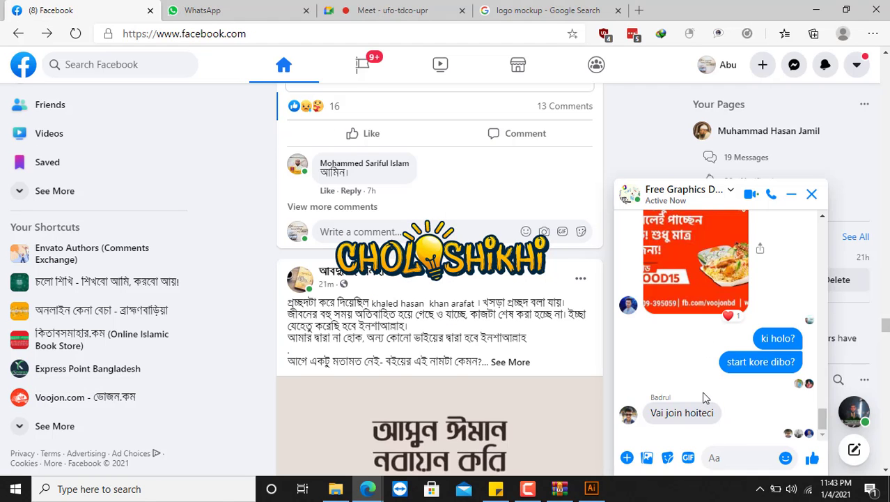
scroll(708, 392, "up", 3)
scroll(707, 387, "up", 5)
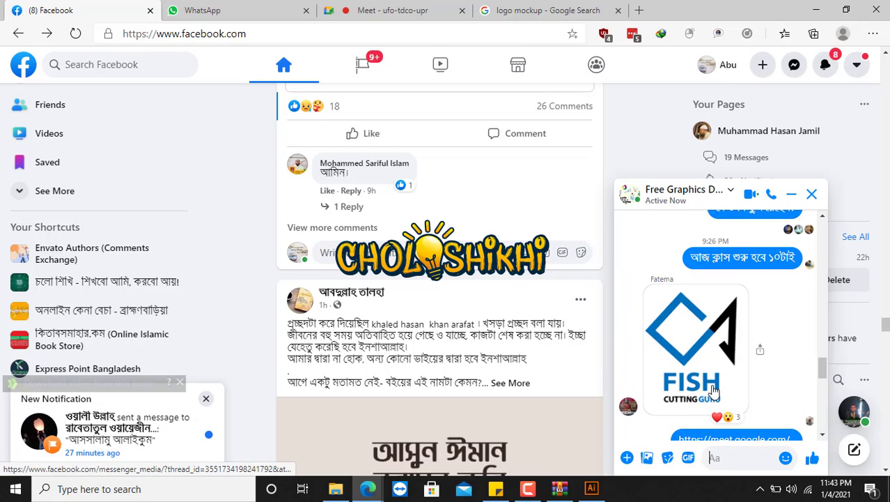
left_click(710, 353)
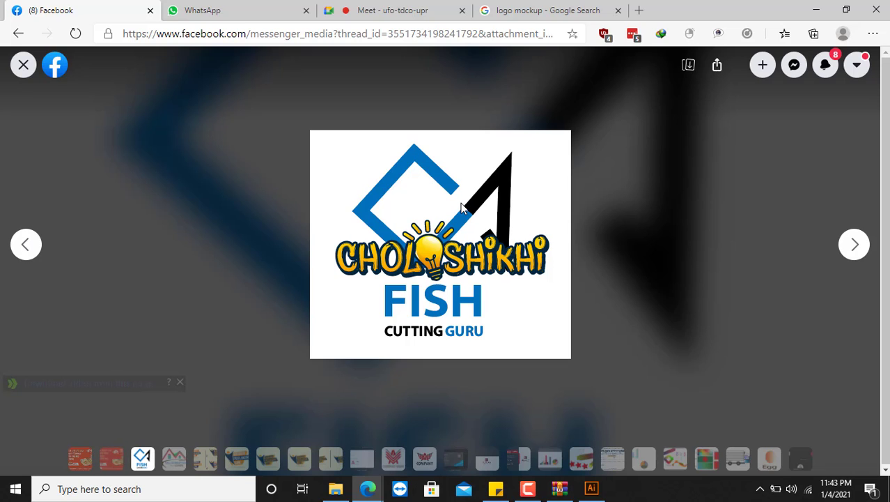
Capture a 436x425 screen area around the logo and draw two parallel red lines across the gap between C and A
key("Print")
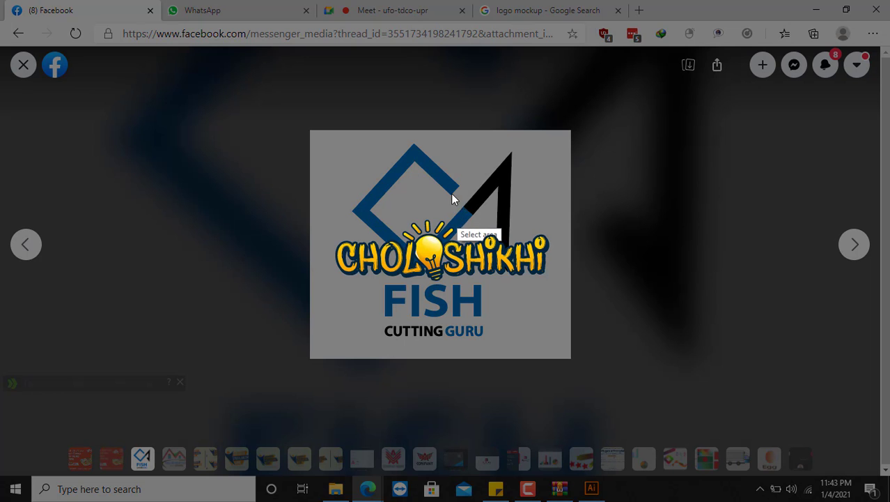
left_click_drag(305, 111, 590, 388)
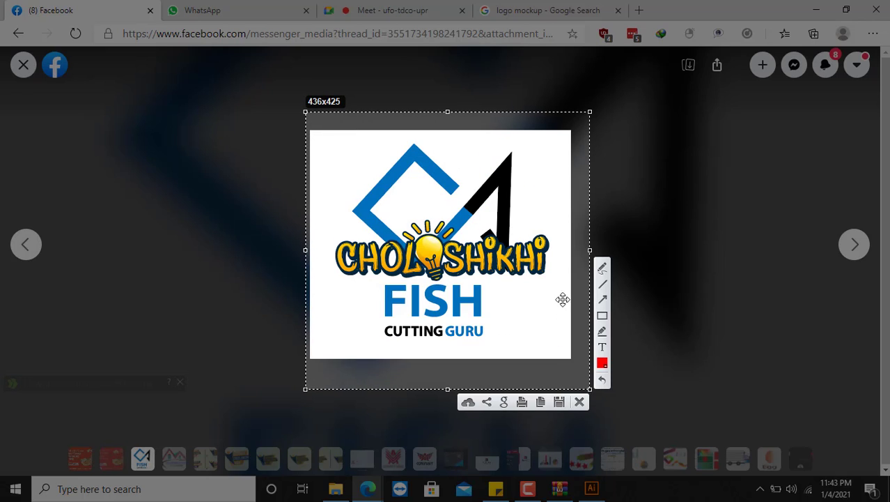
left_click(599, 287)
left_click_drag(444, 203, 477, 167)
left_click_drag(458, 217, 484, 185)
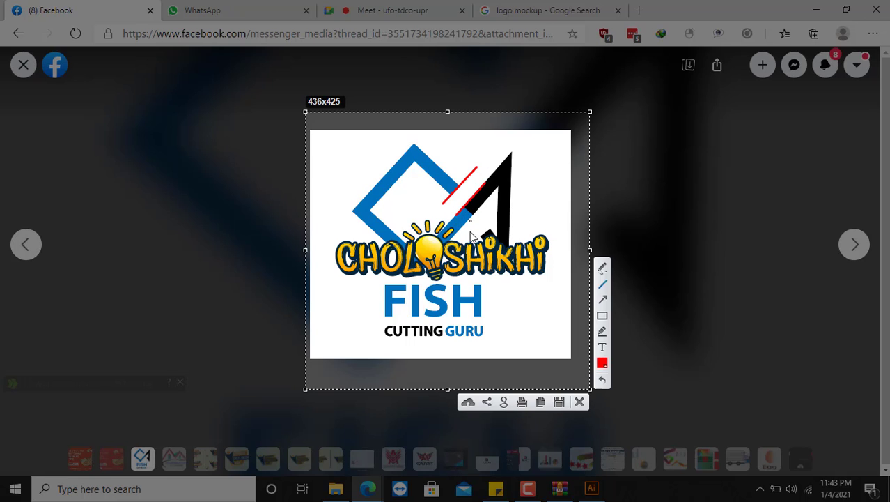
Add two short parallel lines near the A's lower end and extend both edges of the C's upper arm down through it
left_click_drag(466, 235, 491, 198)
key("ctrl+z")
left_click_drag(460, 232, 487, 208)
left_click_drag(474, 242, 498, 220)
left_click_drag(415, 167, 499, 237)
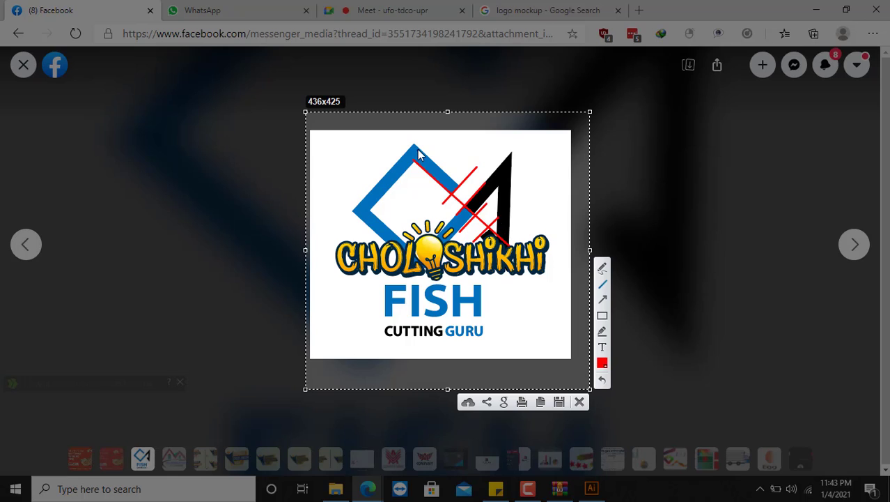
left_click_drag(416, 145, 522, 242)
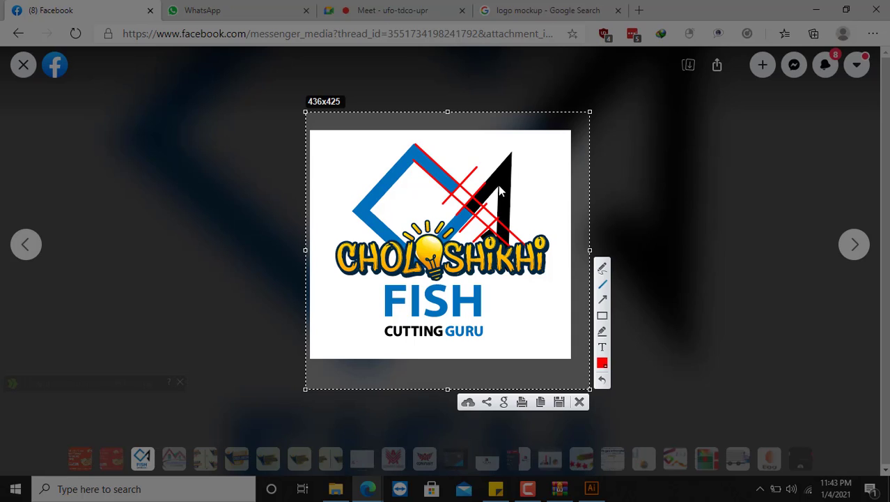
Mark both edges of the A's vertical leg with lines and annotate the Fish Cutting Guru text
left_click_drag(498, 186, 498, 234)
mouse_move(512, 153)
left_mouse_down()
mouse_move(521, 242)
mouse_move(509, 243)
left_mouse_up()
mouse_move(368, 280)
left_mouse_down()
mouse_move(503, 294)
mouse_move(501, 274)
mouse_move(489, 350)
mouse_move(372, 297)
mouse_move(376, 356)
mouse_move(535, 339)
left_mouse_up()
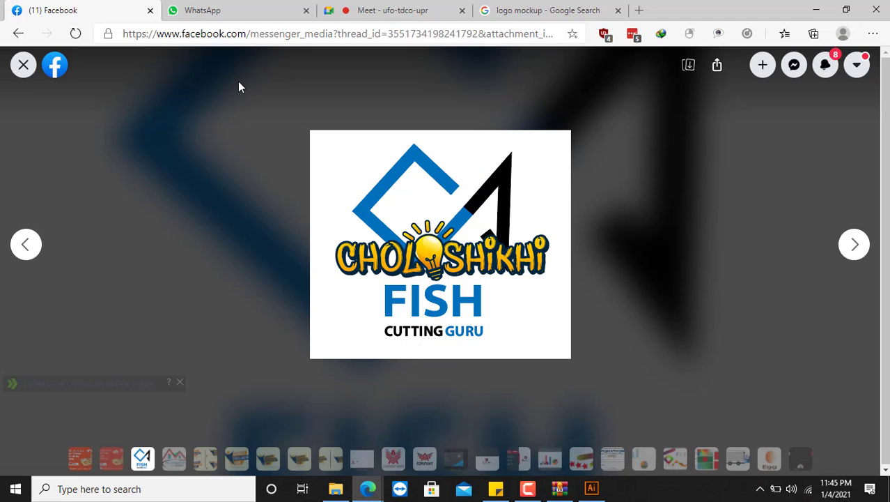
Close the logo image and open the first business card mockup shared at the end of the group chat
left_click(22, 66)
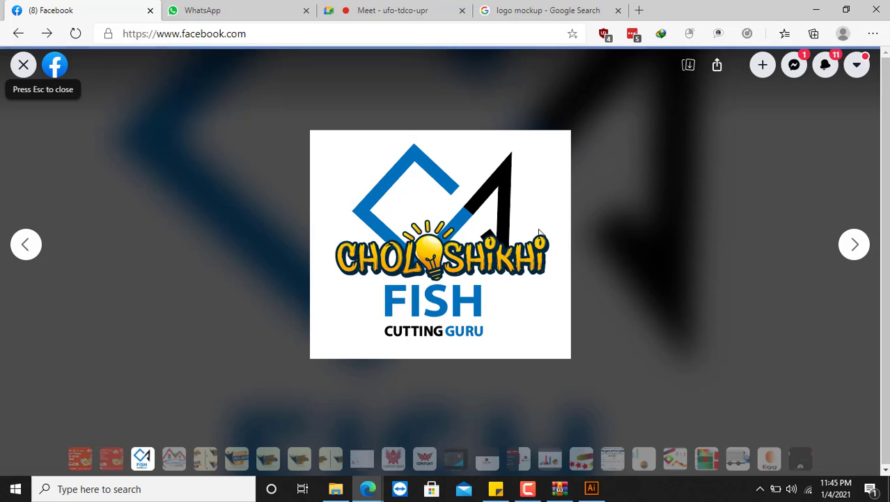
left_click(25, 66)
scroll(689, 328, "down", 6)
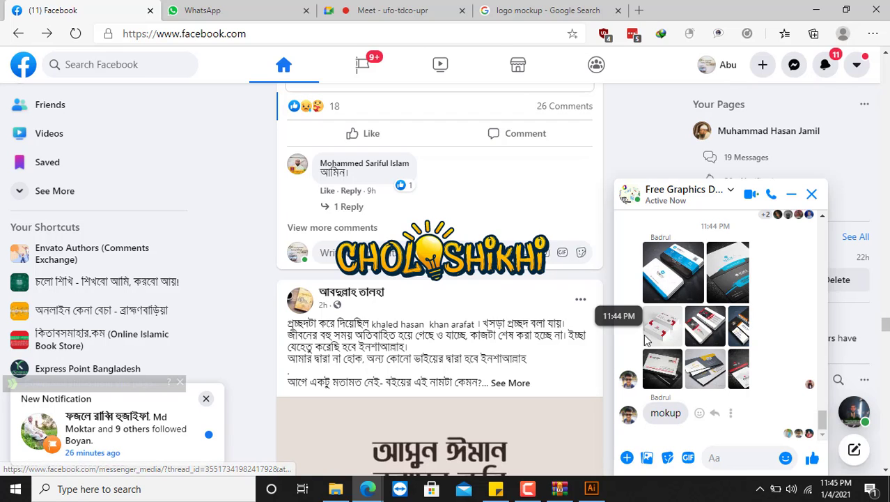
left_click(667, 272)
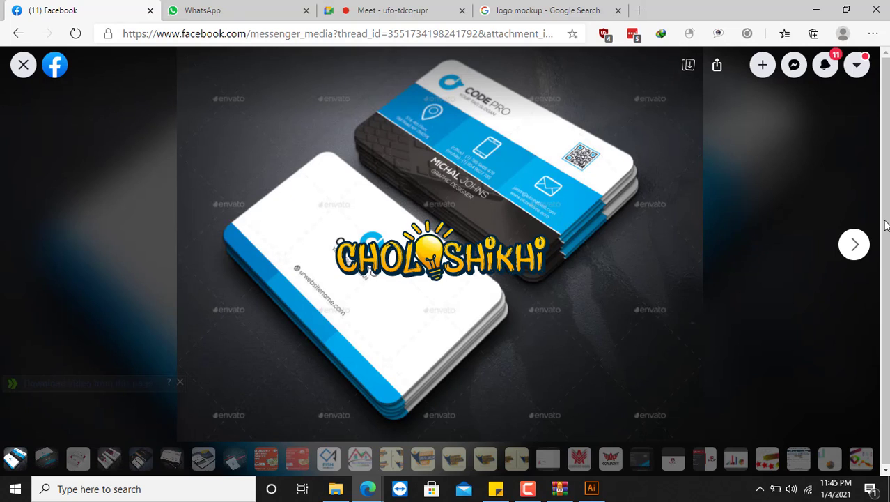
Browse through the next five business card mockup images shared in the chat
left_click(857, 244)
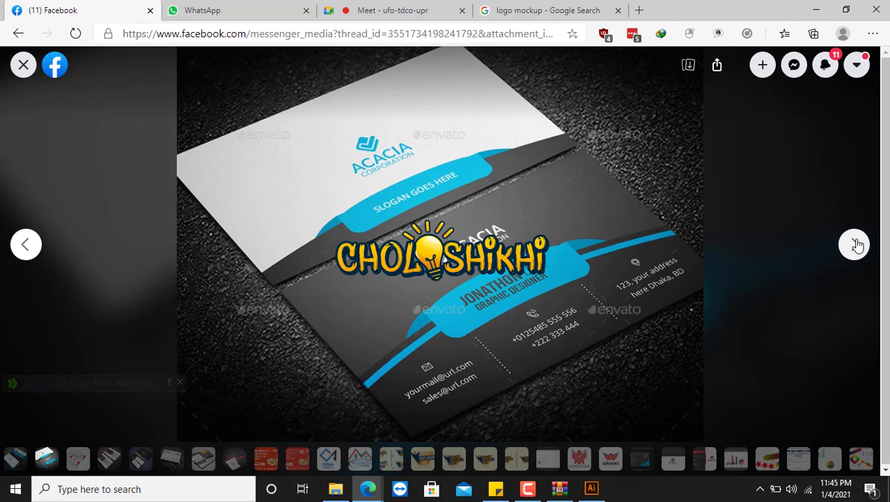
left_click(855, 244)
left_click(855, 243)
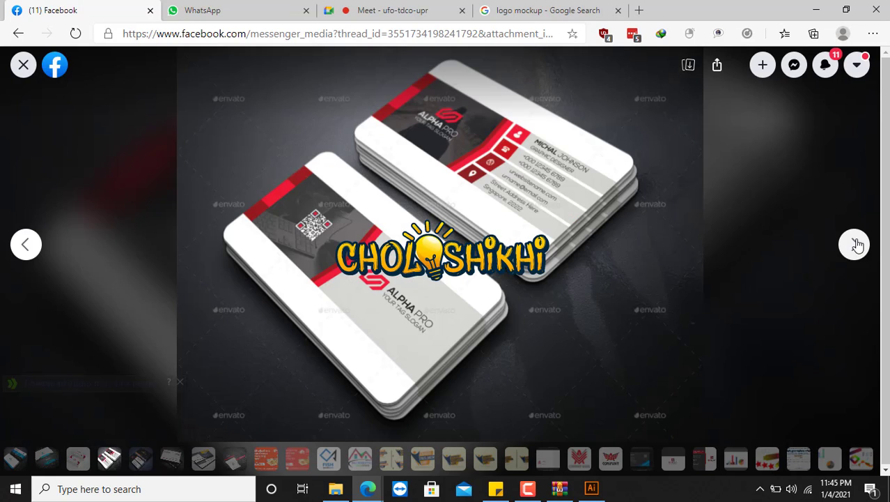
left_click(855, 244)
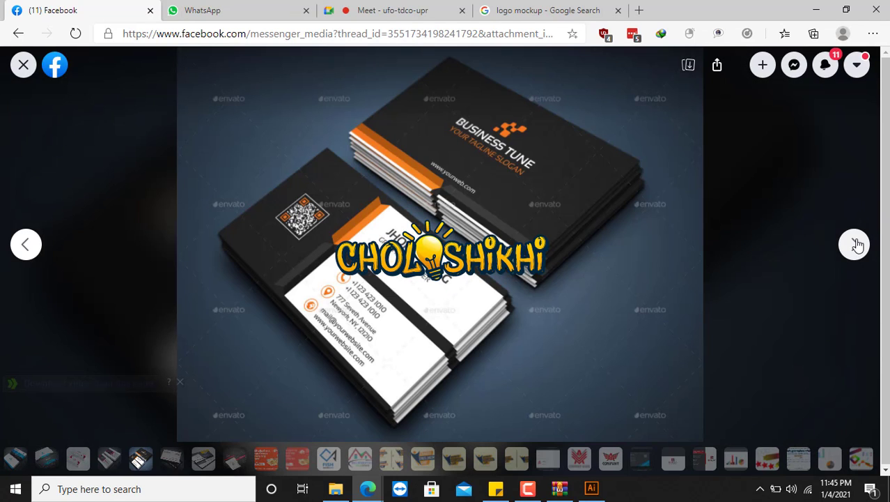
left_click(855, 243)
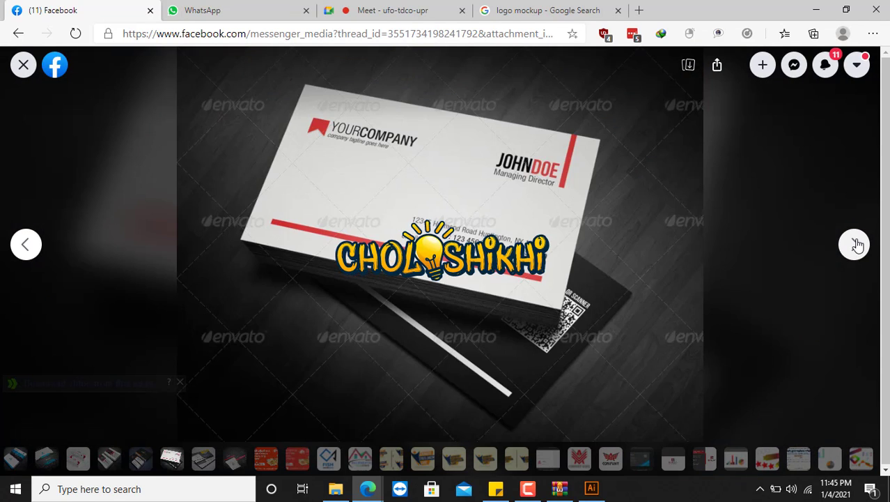
View the next business card mockup shared in the group chat, then close the image viewer
left_click(855, 244)
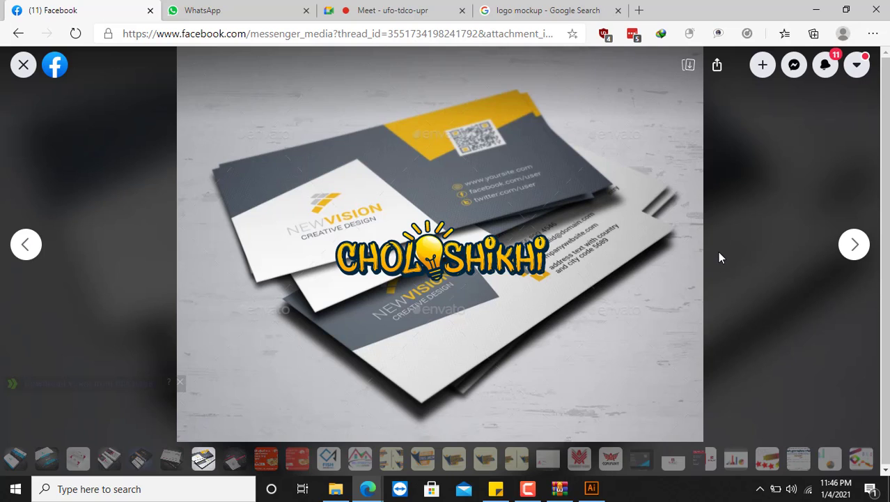
left_click(21, 66)
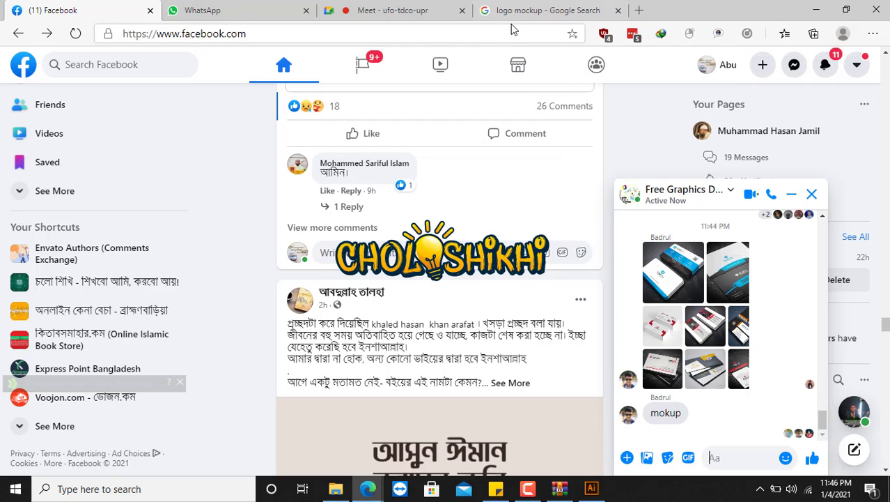
scroll(538, 218, "down", 4)
scroll(537, 218, "up", 5)
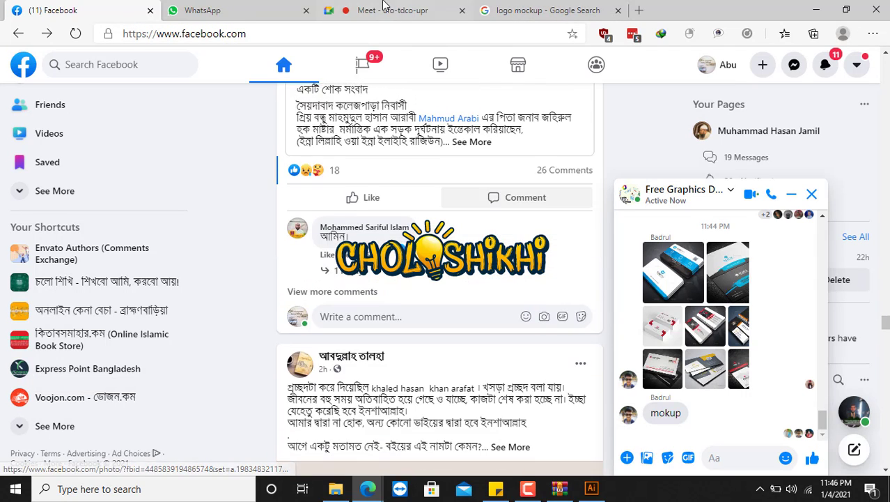
Switch to the Google Meet call and check its chat messages and participant list
left_click(409, 13)
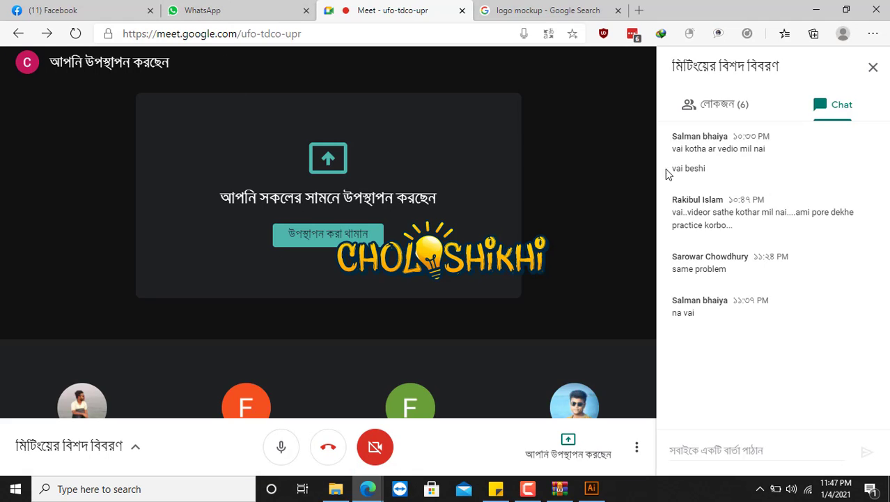
left_click(721, 109)
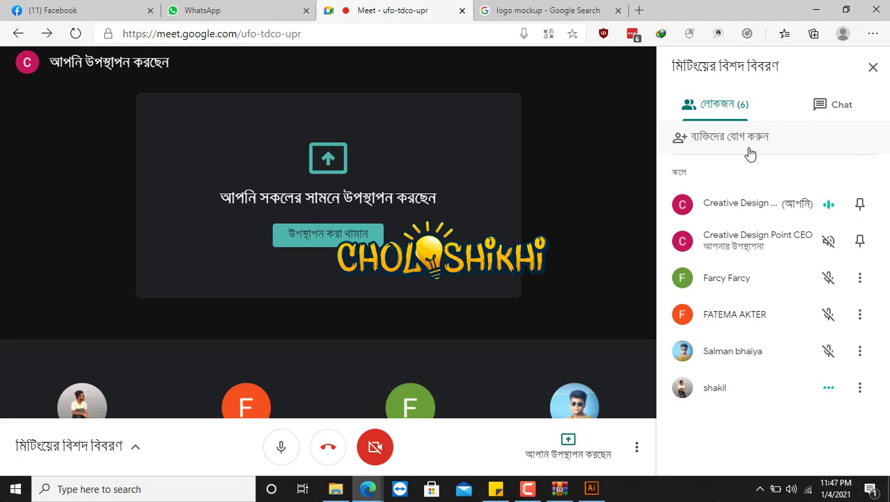
left_click(828, 110)
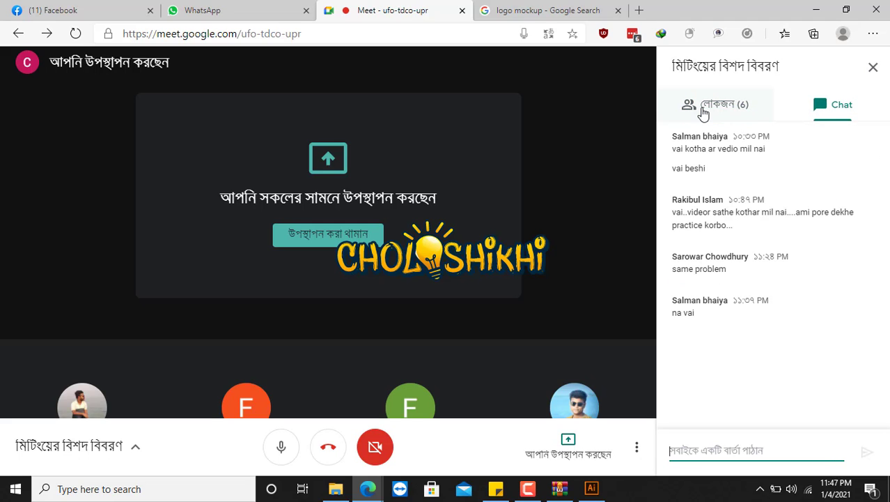
left_click(703, 112)
left_click(833, 108)
left_click(728, 109)
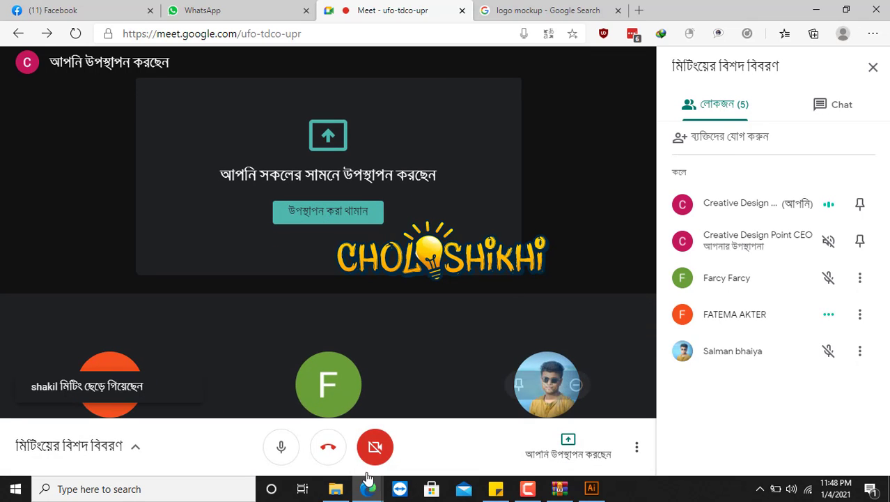
Leave the meeting and bring up the screen recorder's control window
left_click(321, 449)
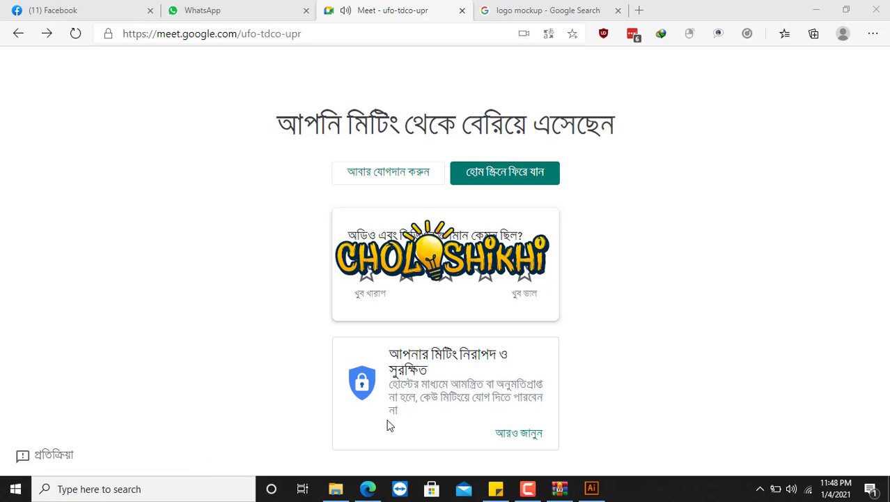
left_click(528, 490)
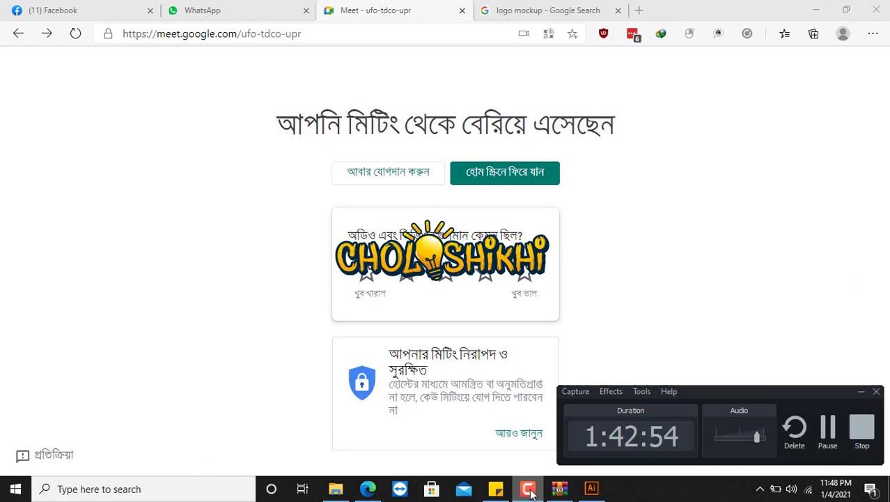